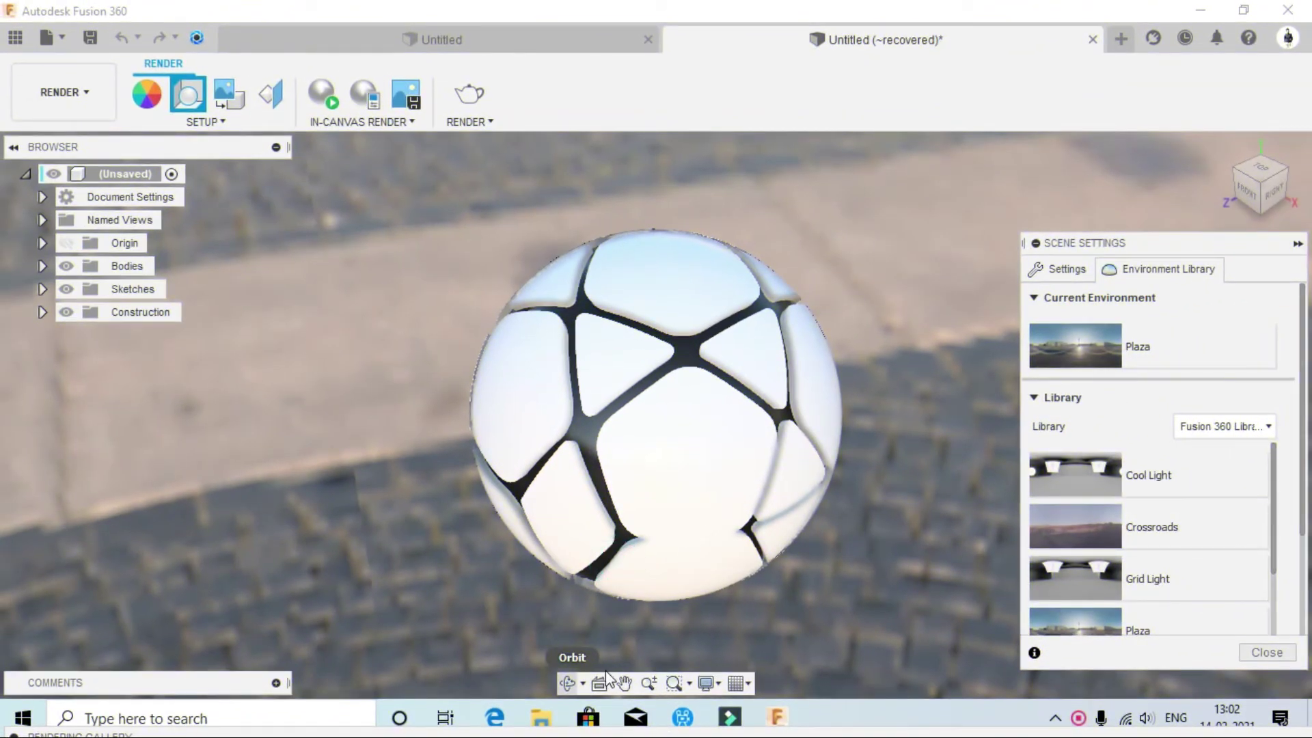
Step: Orbit around the finished patterned ball to inspect its panels, then bring up a fresh blank design
{"action": "left_click", "coordinate": [565, 682]}
{"action": "mouse_move", "coordinate": [795, 422]}
{"action": "left_mouse_down"}
{"action": "mouse_move", "coordinate": [661, 390]}
{"action": "mouse_move", "coordinate": [856, 382]}
{"action": "mouse_move", "coordinate": [629, 467]}
{"action": "mouse_move", "coordinate": [612, 401]}
{"action": "mouse_move", "coordinate": [651, 331]}
{"action": "left_mouse_up"}
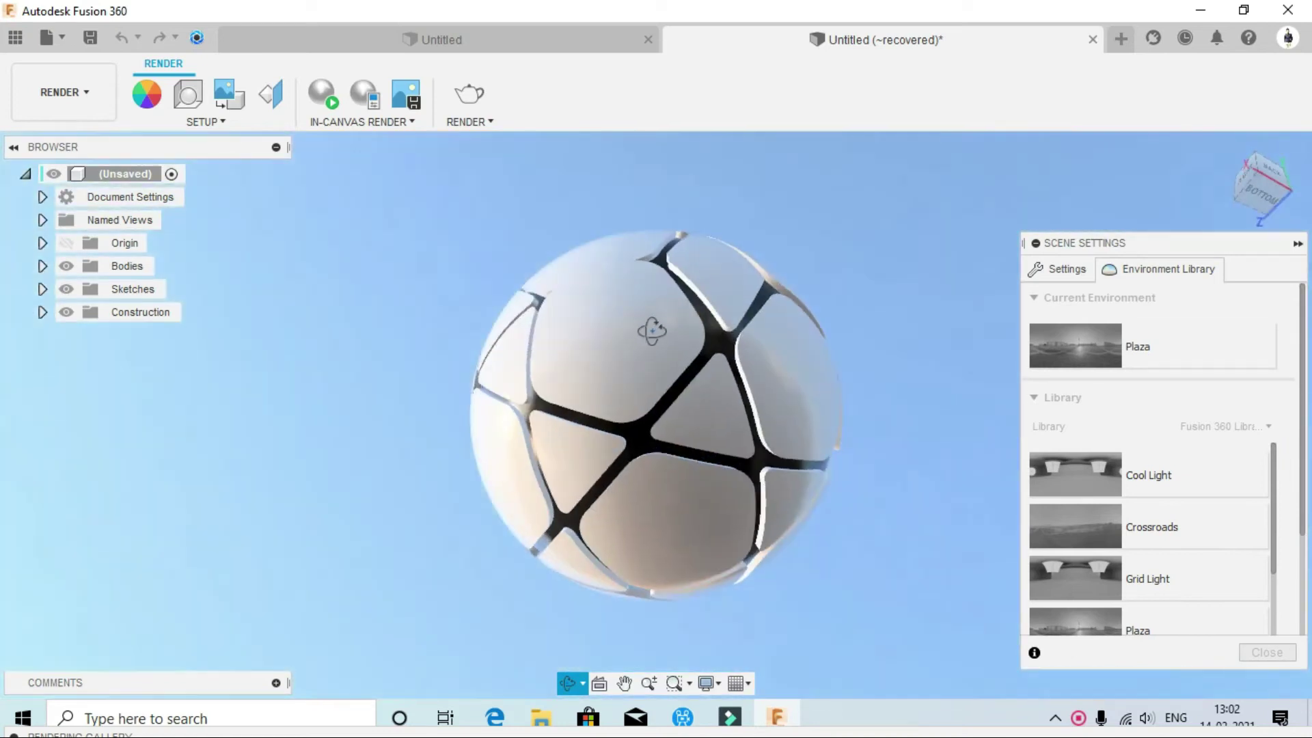
{"action": "left_click_drag", "start_coordinate": [751, 267], "coordinate": [923, 410]}
{"action": "mouse_move", "coordinate": [776, 539]}
{"action": "left_mouse_down"}
{"action": "mouse_move", "coordinate": [586, 608]}
{"action": "mouse_move", "coordinate": [498, 423]}
{"action": "mouse_move", "coordinate": [615, 355]}
{"action": "mouse_move", "coordinate": [585, 381]}
{"action": "mouse_move", "coordinate": [601, 649]}
{"action": "mouse_move", "coordinate": [812, 281]}
{"action": "mouse_move", "coordinate": [931, 410]}
{"action": "mouse_move", "coordinate": [867, 468]}
{"action": "mouse_move", "coordinate": [739, 523]}
{"action": "left_mouse_up"}
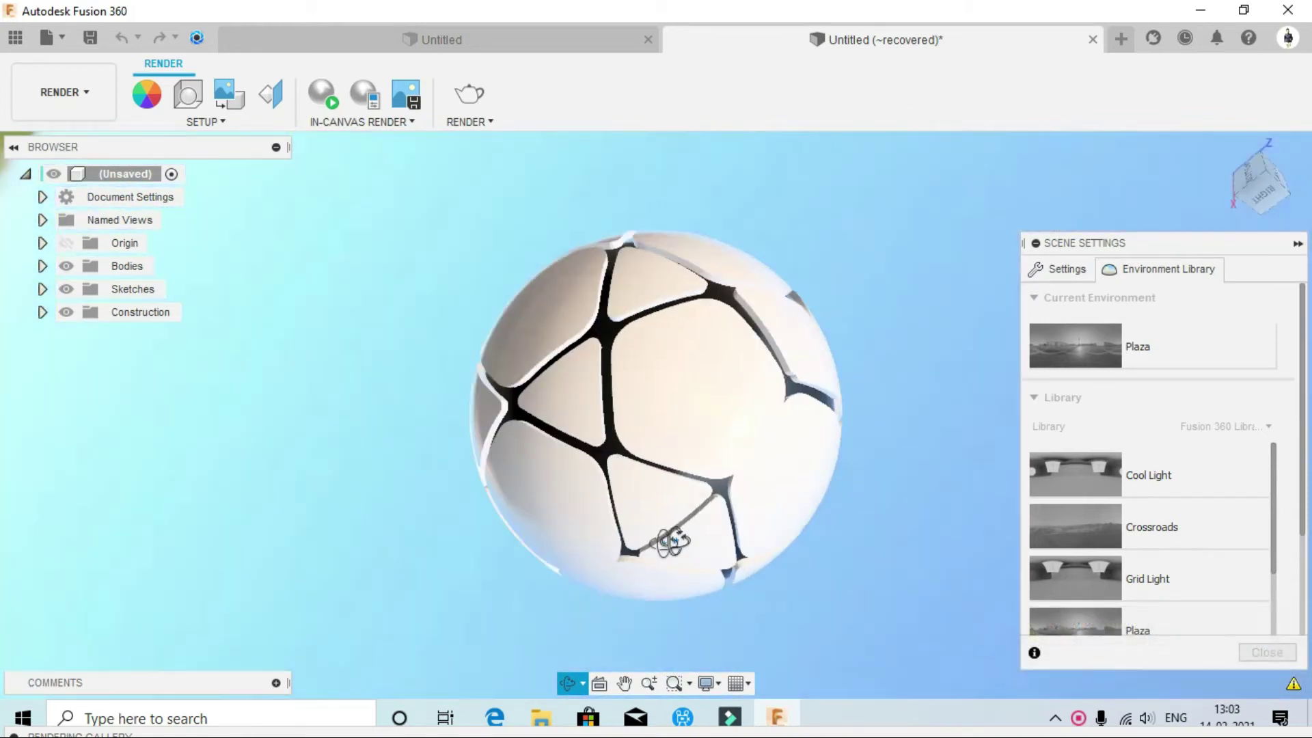
{"action": "mouse_move", "coordinate": [591, 521]}
{"action": "left_mouse_down"}
{"action": "mouse_move", "coordinate": [571, 444]}
{"action": "mouse_move", "coordinate": [715, 251]}
{"action": "mouse_move", "coordinate": [796, 269]}
{"action": "mouse_move", "coordinate": [672, 498]}
{"action": "mouse_move", "coordinate": [513, 363]}
{"action": "mouse_move", "coordinate": [658, 245]}
{"action": "mouse_move", "coordinate": [834, 310]}
{"action": "mouse_move", "coordinate": [873, 460]}
{"action": "mouse_move", "coordinate": [806, 530]}
{"action": "mouse_move", "coordinate": [674, 565]}
{"action": "mouse_move", "coordinate": [601, 293]}
{"action": "mouse_move", "coordinate": [571, 410]}
{"action": "mouse_move", "coordinate": [673, 343]}
{"action": "mouse_move", "coordinate": [755, 401]}
{"action": "mouse_move", "coordinate": [820, 527]}
{"action": "mouse_move", "coordinate": [806, 726]}
{"action": "left_mouse_up"}
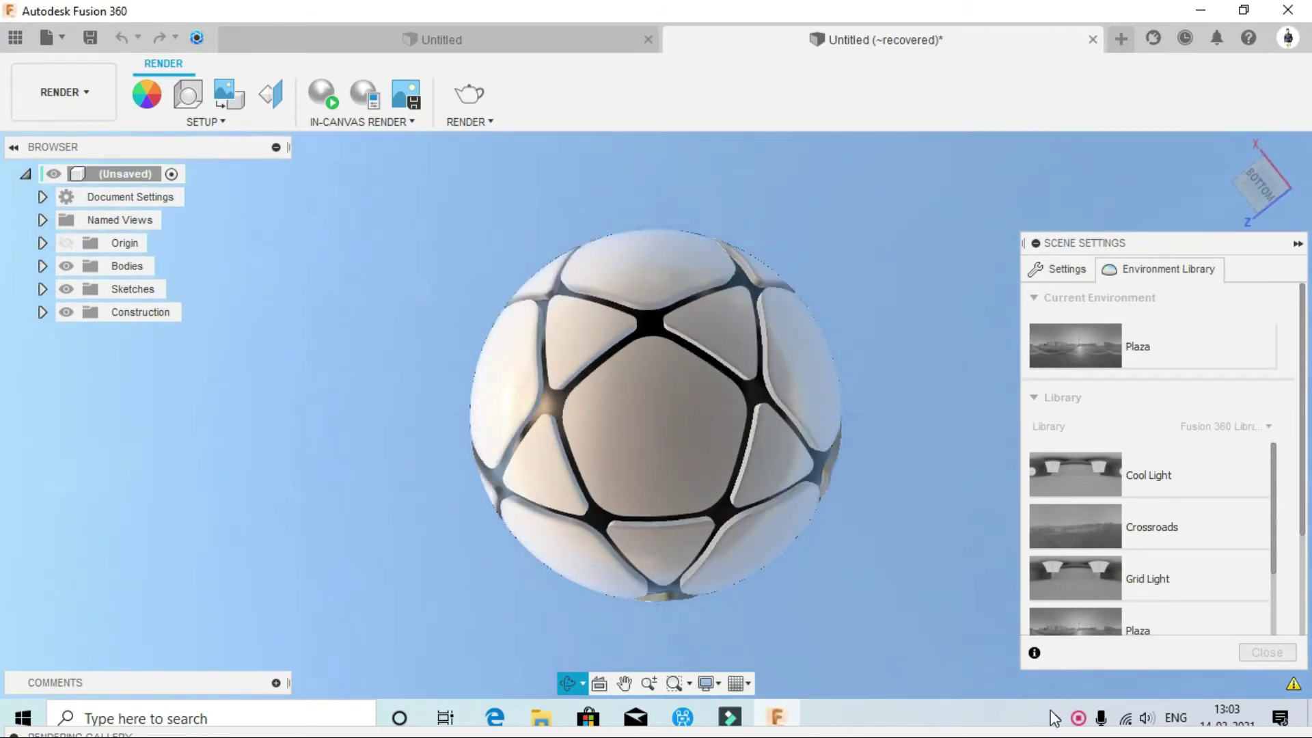
{"action": "right_click", "coordinate": [1078, 718]}
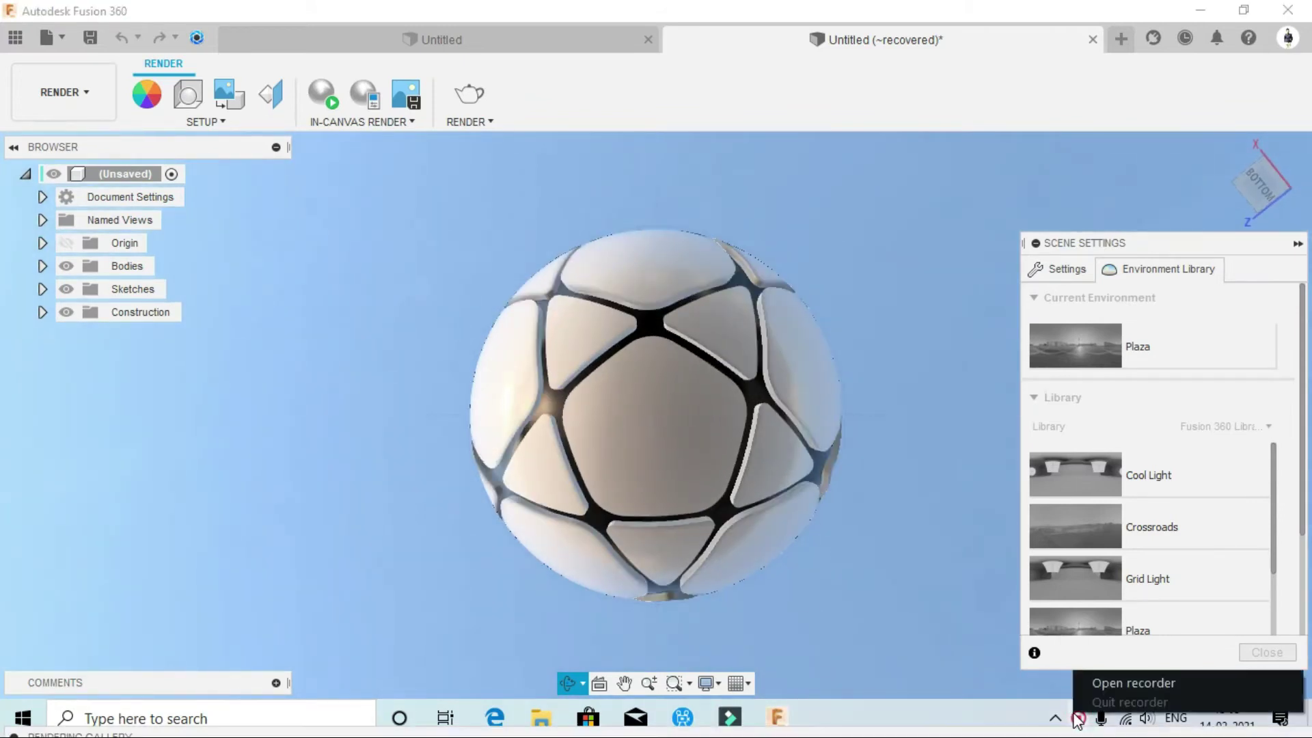
{"action": "left_click", "coordinate": [1082, 683]}
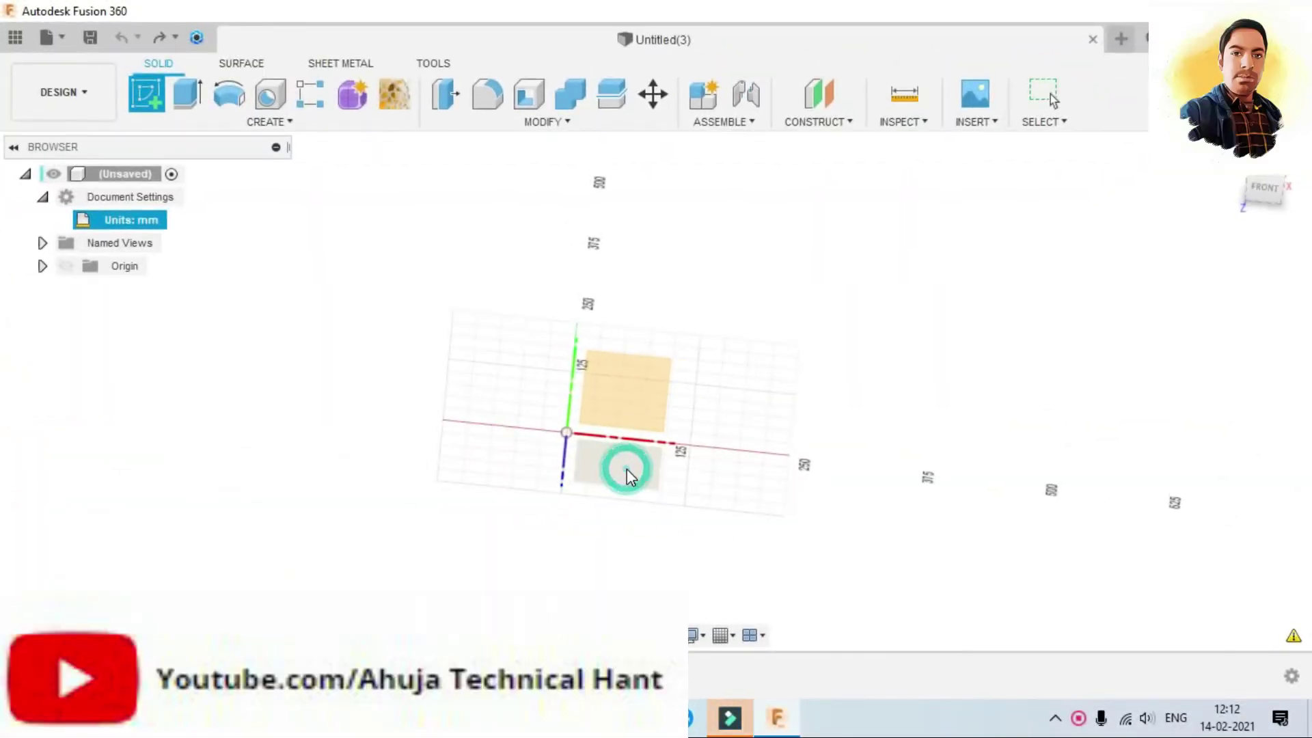
Step: Sketch a five-sided circumscribed polygon centred on the origin of an origin plane
{"action": "left_click", "coordinate": [628, 470]}
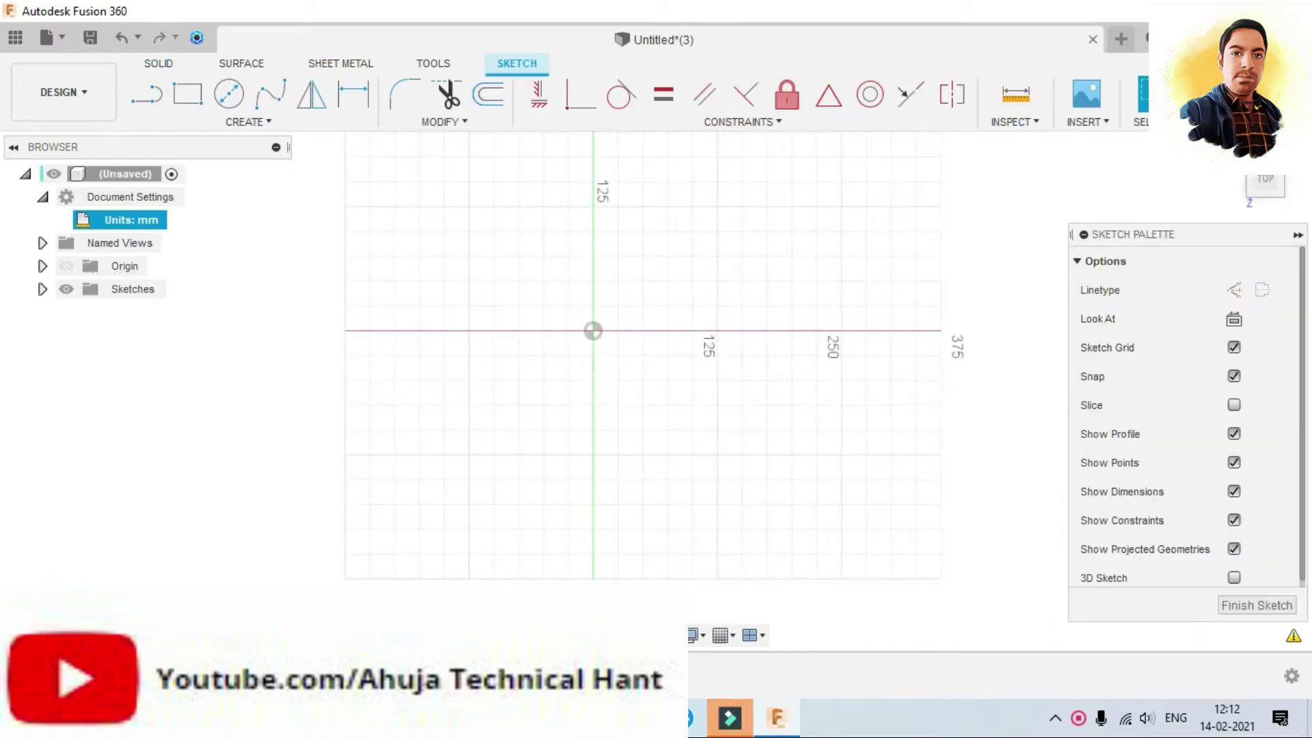
{"action": "left_click", "coordinate": [615, 324]}
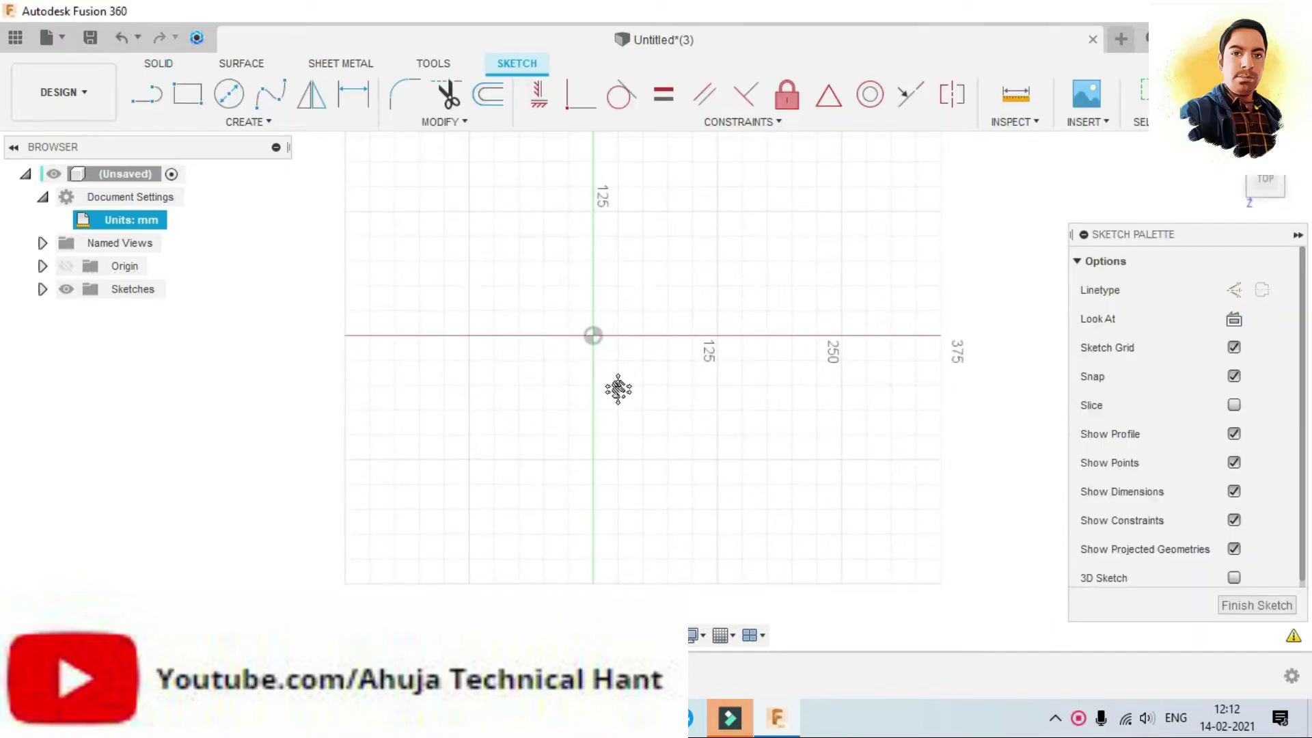
{"action": "middle_click_drag", "start_coordinate": [615, 324], "coordinate": [615, 395]}
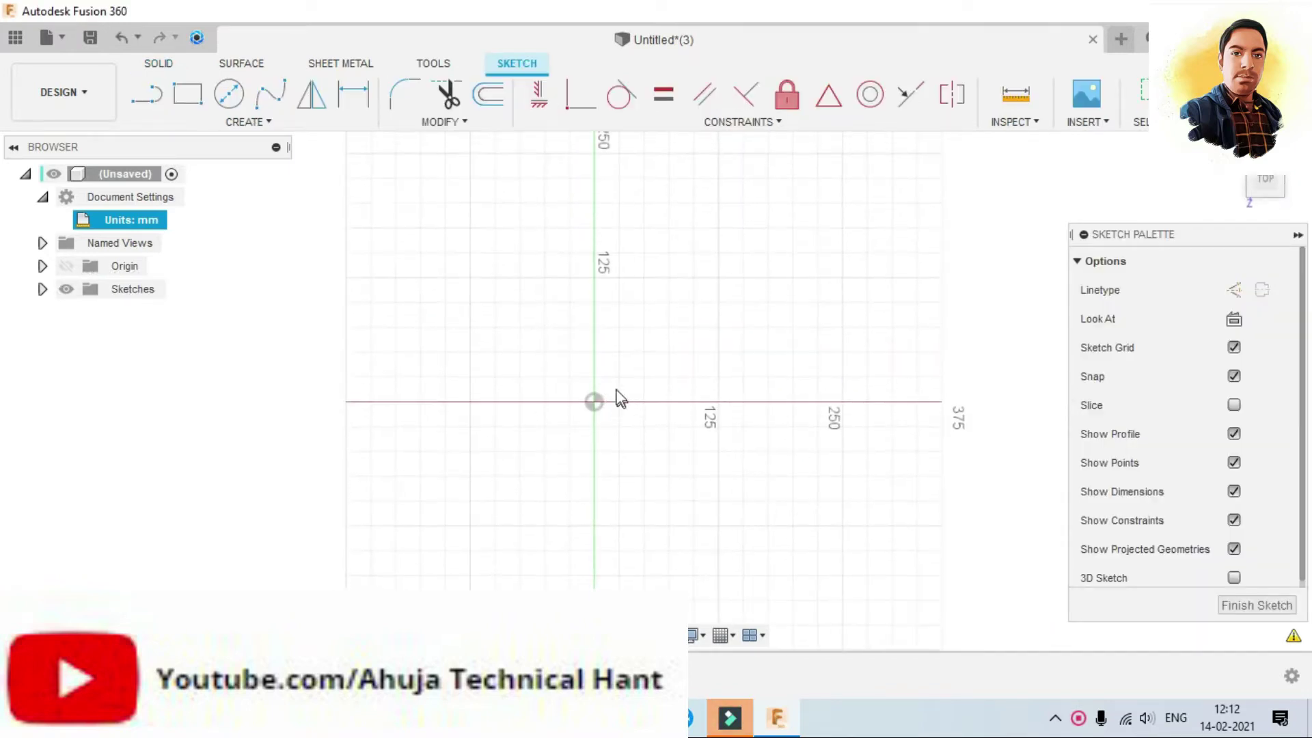
{"action": "left_click", "coordinate": [276, 137]}
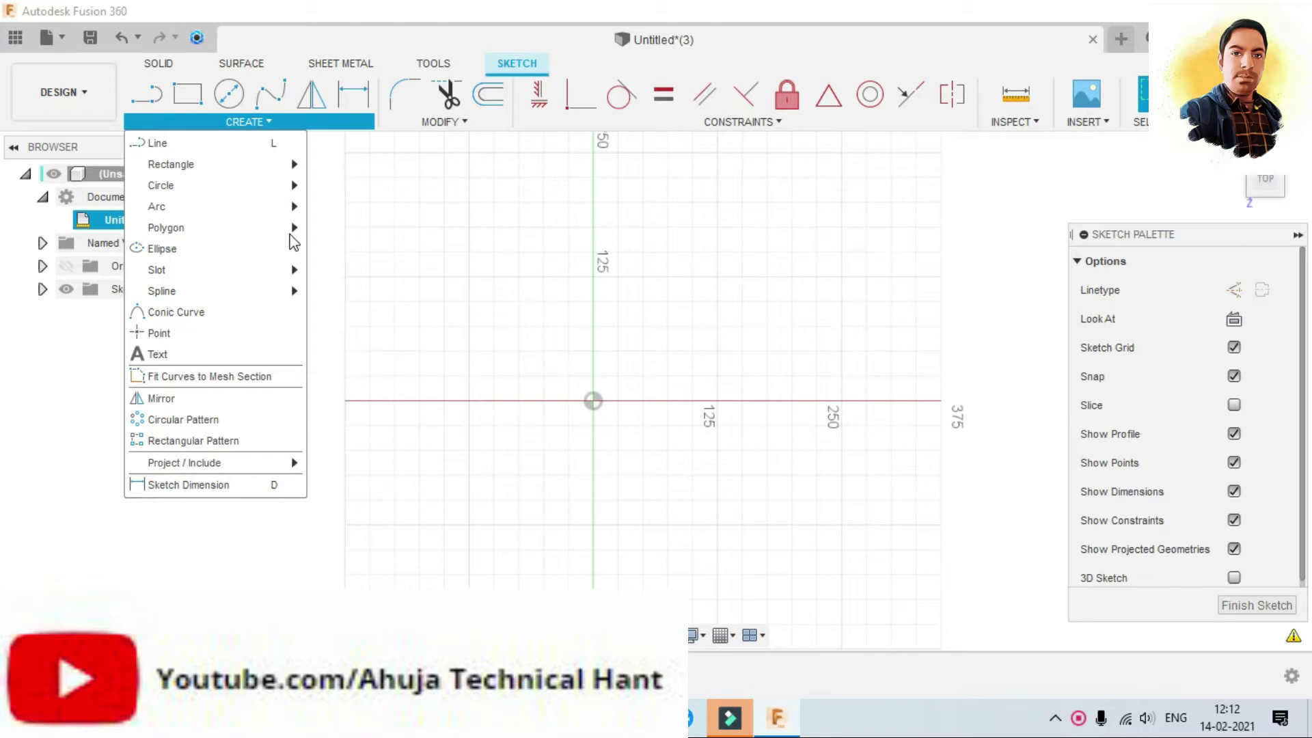
{"action": "mouse_move", "coordinate": [166, 228]}
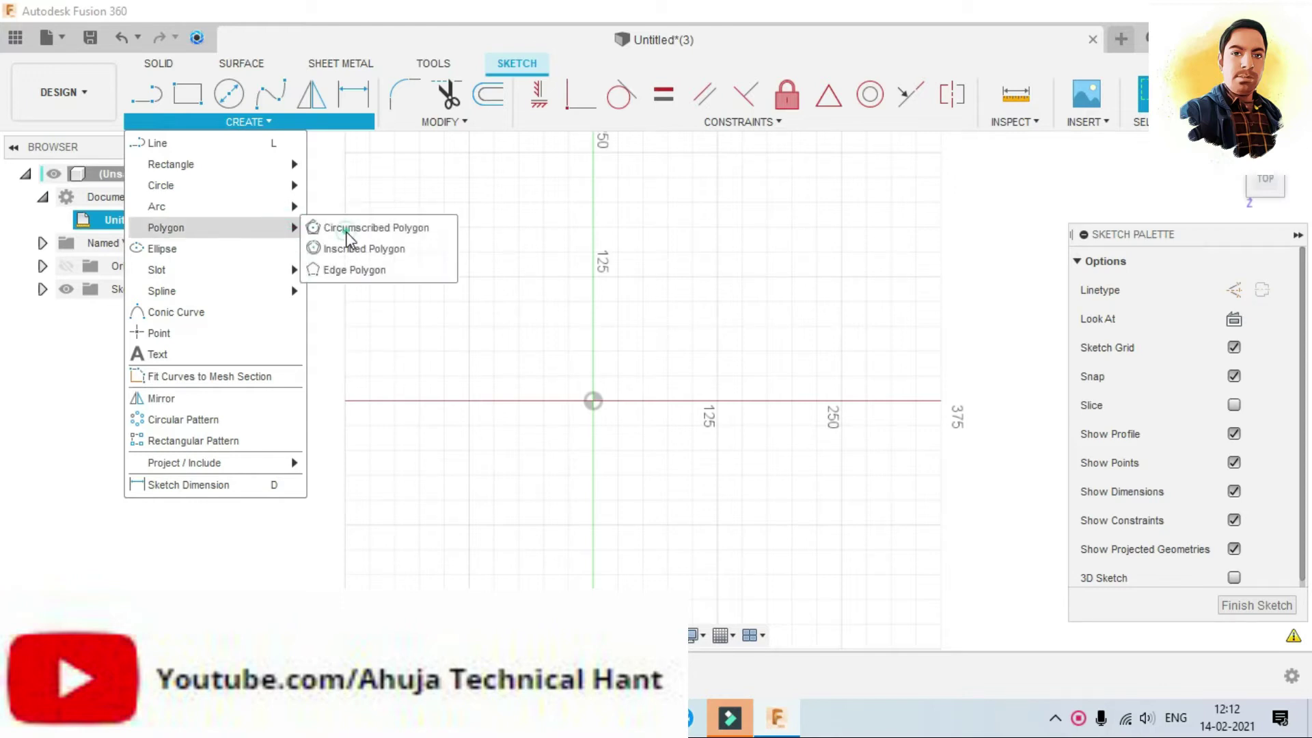
{"action": "left_click", "coordinate": [347, 232]}
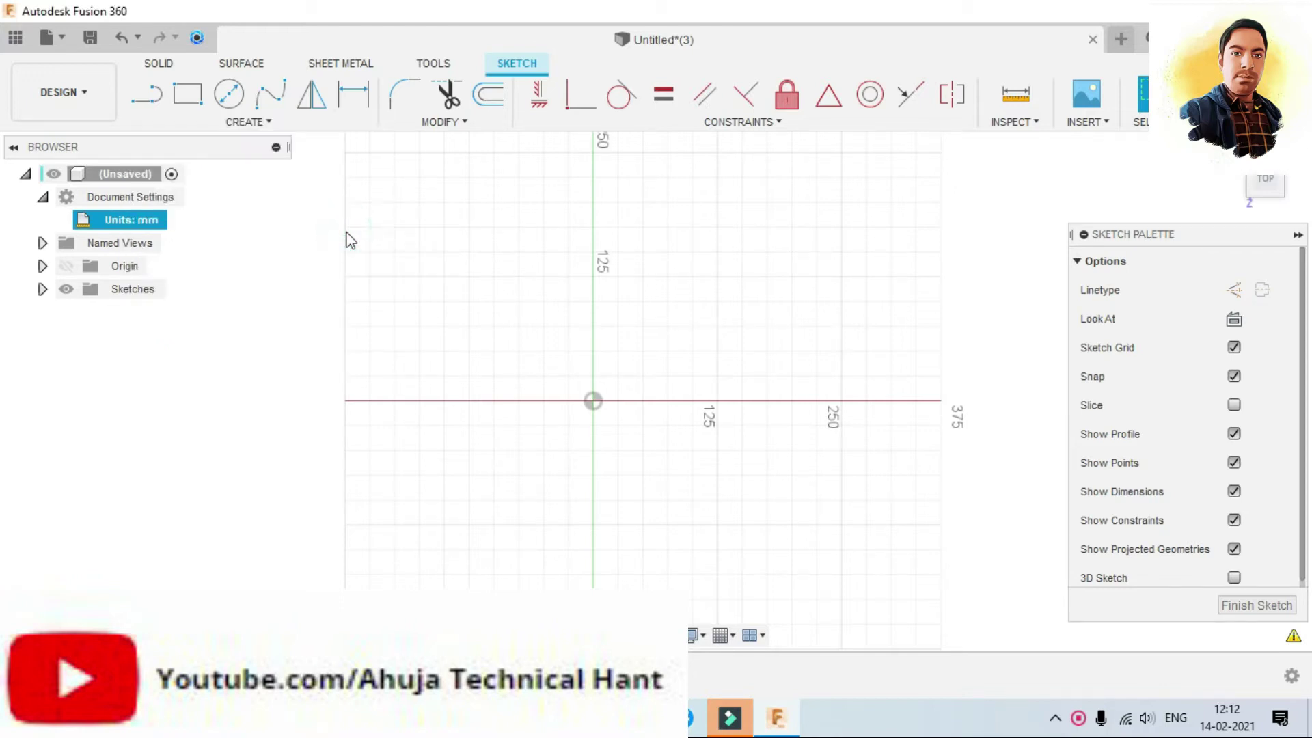
{"action": "left_click", "coordinate": [593, 401]}
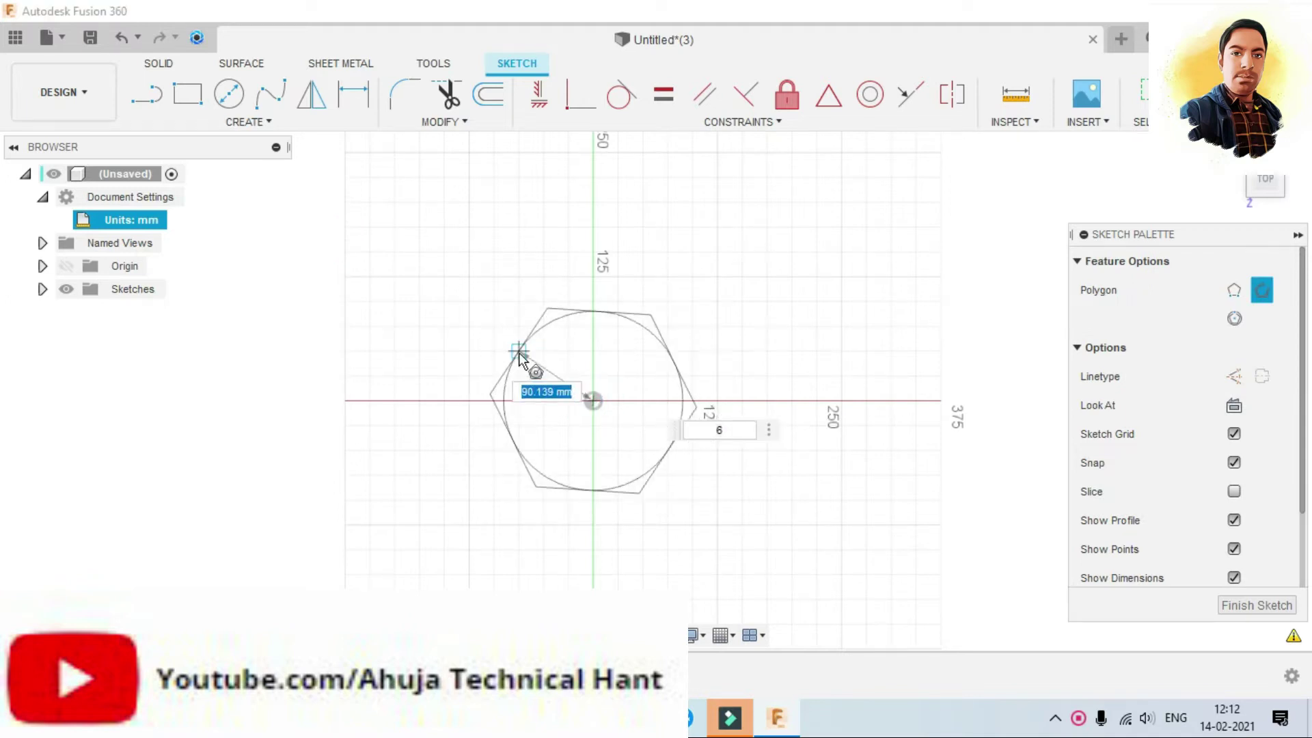
{"action": "key", "text": "Tab"}
{"action": "type", "text": "5"}
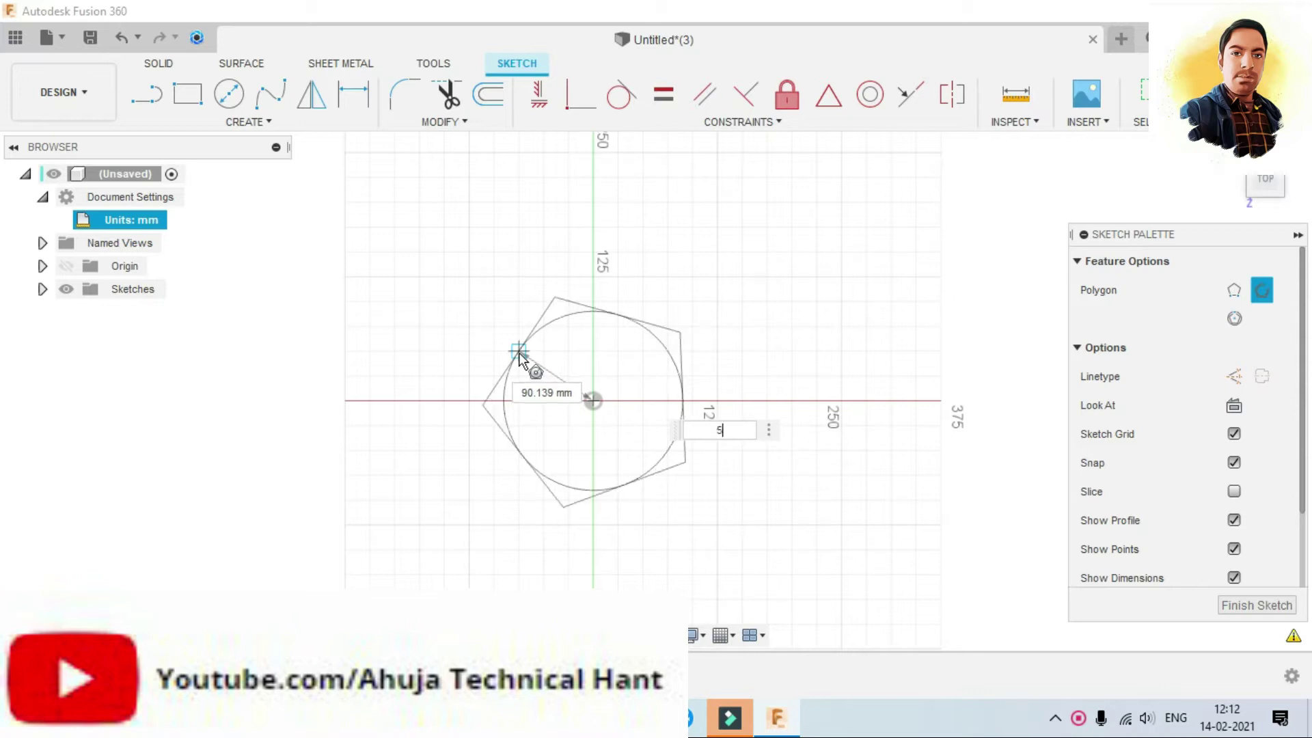
{"action": "key", "text": "Return"}
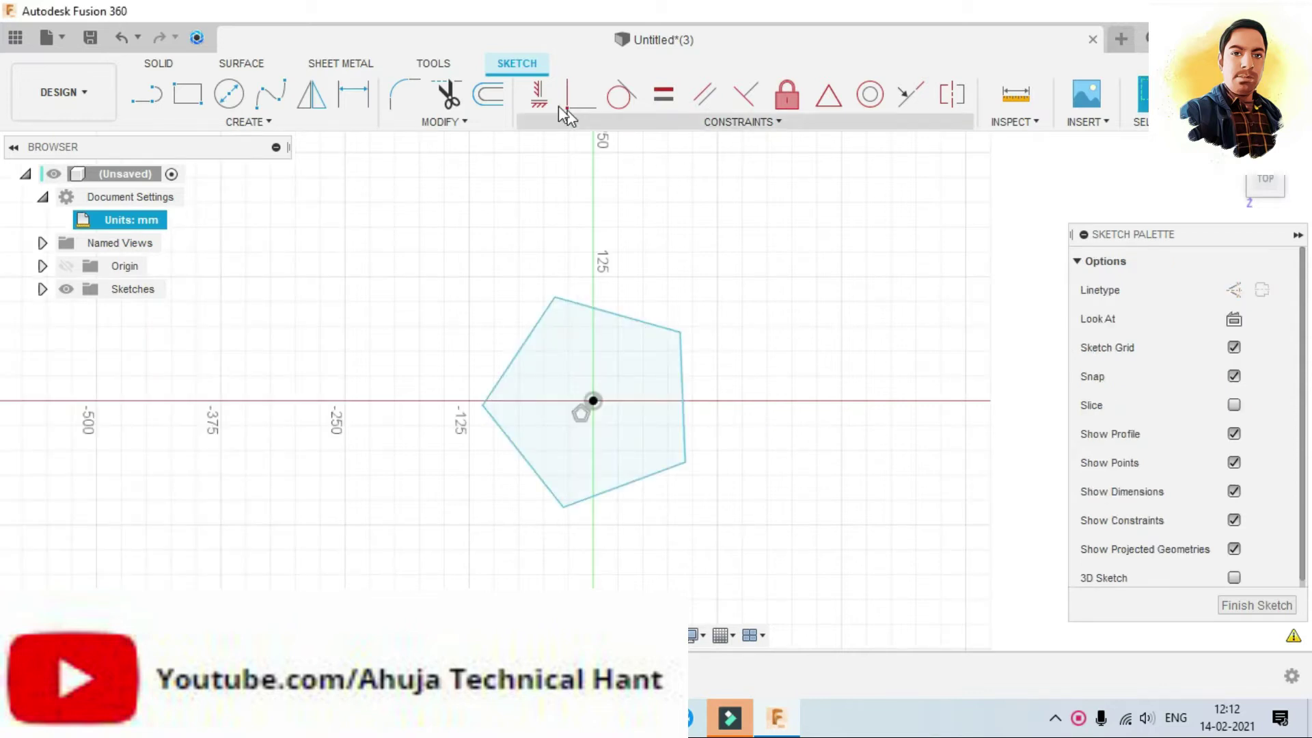
Step: Constrain the pentagon's right edge to be vertical
{"action": "left_click", "coordinate": [552, 104]}
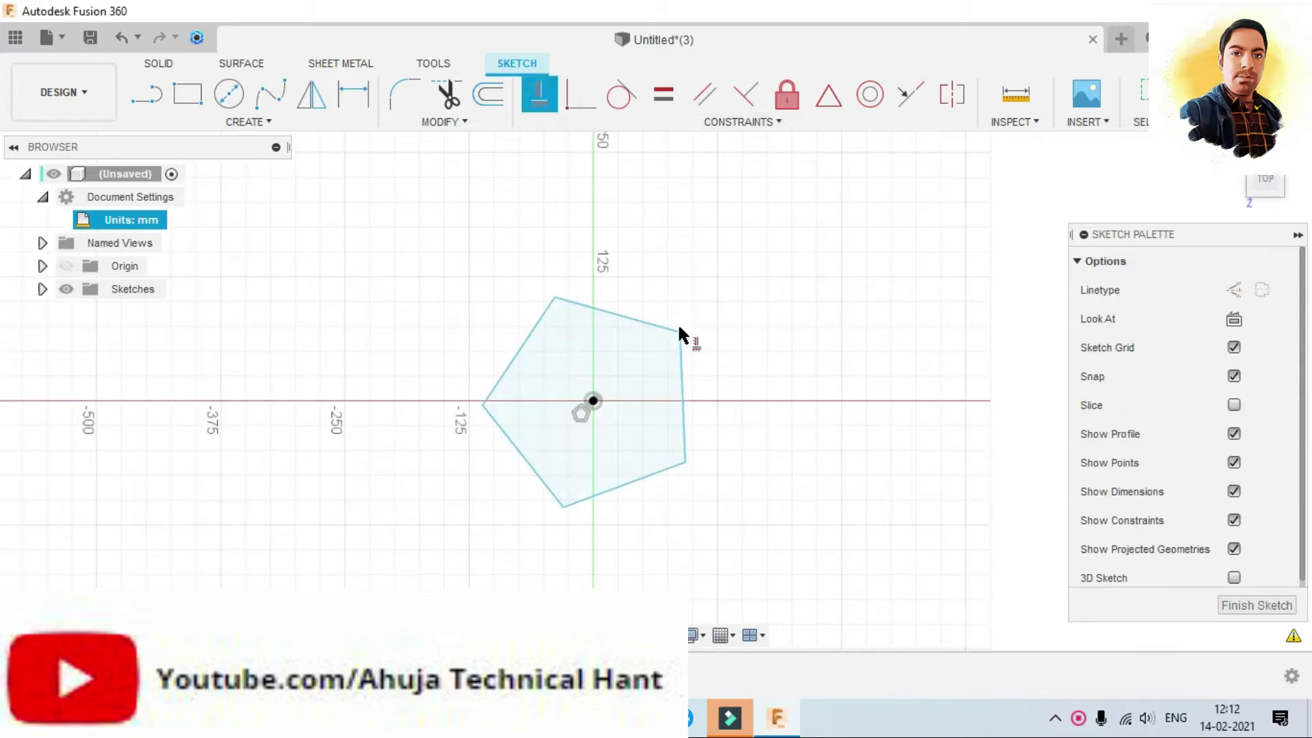
{"action": "left_click", "coordinate": [681, 374]}
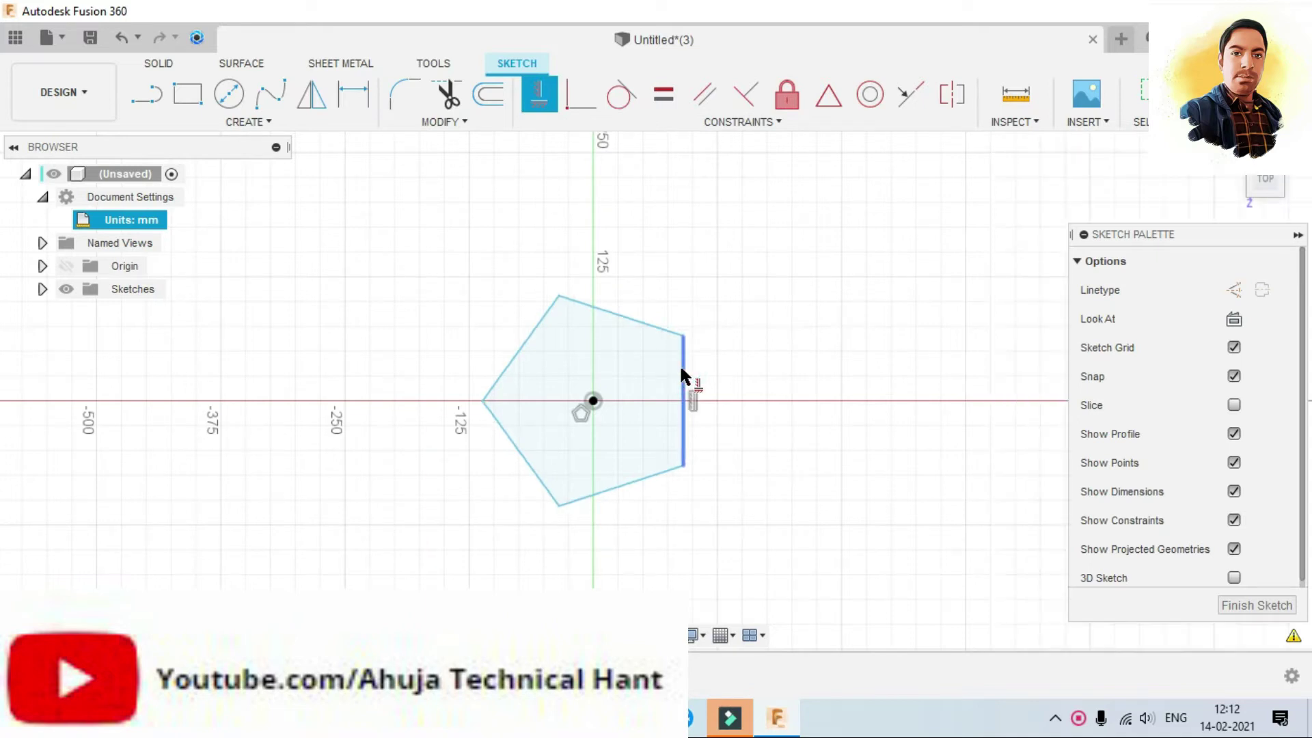
{"action": "key", "text": "Escape"}
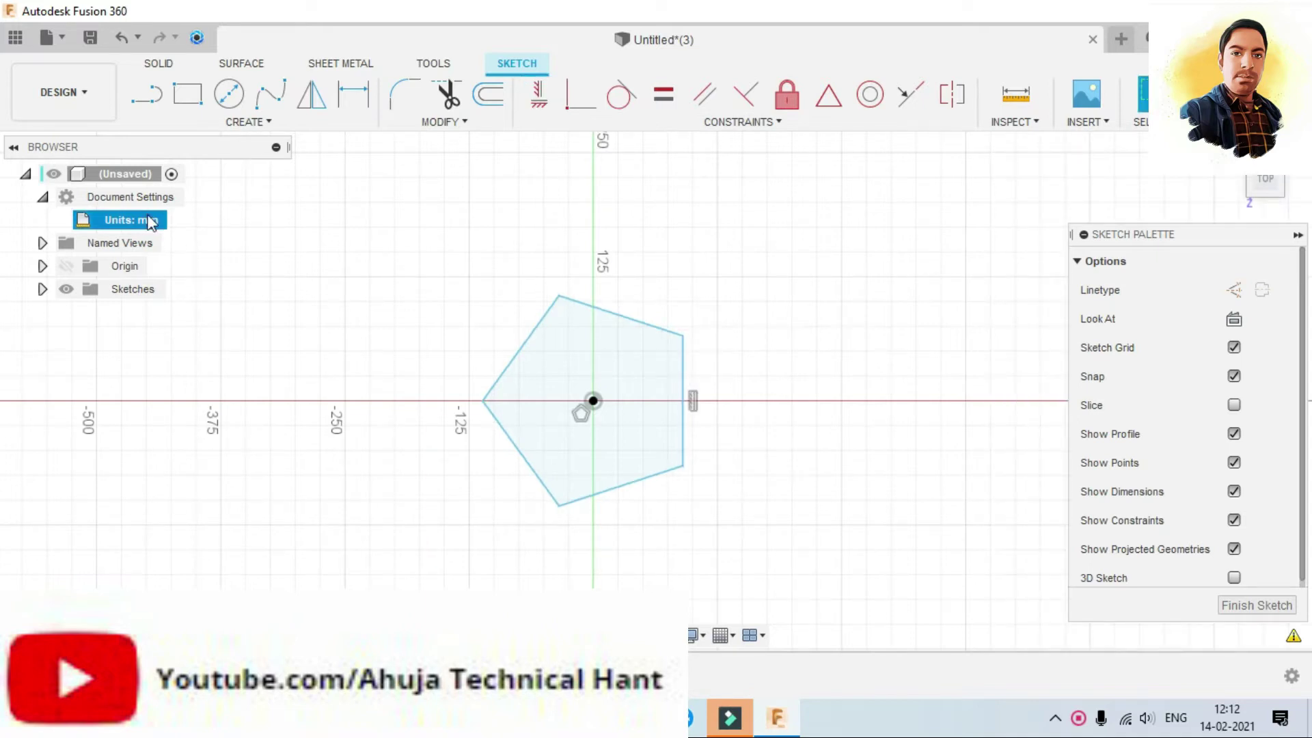
Step: Change the document units to centimetres
{"action": "left_click", "coordinate": [177, 220]}
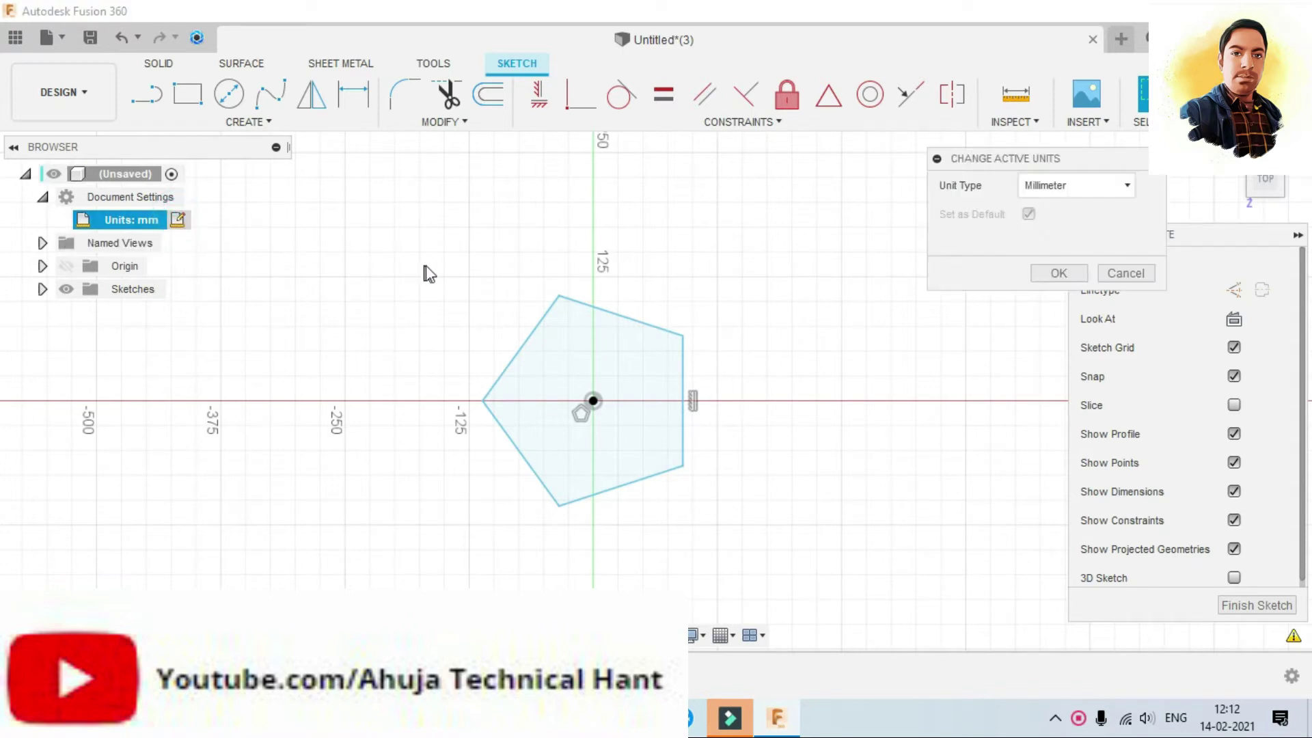
{"action": "left_click", "coordinate": [1050, 194]}
{"action": "left_click", "coordinate": [1056, 213]}
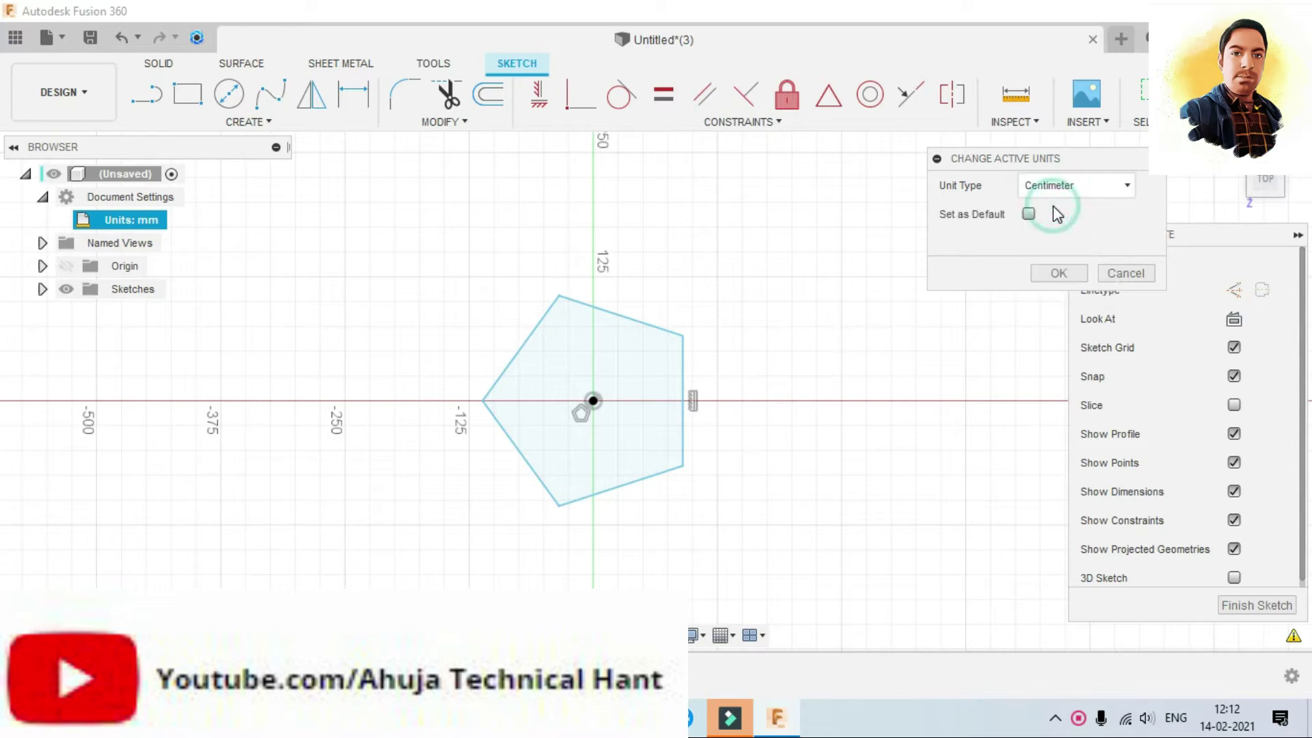
{"action": "left_click", "coordinate": [1058, 274]}
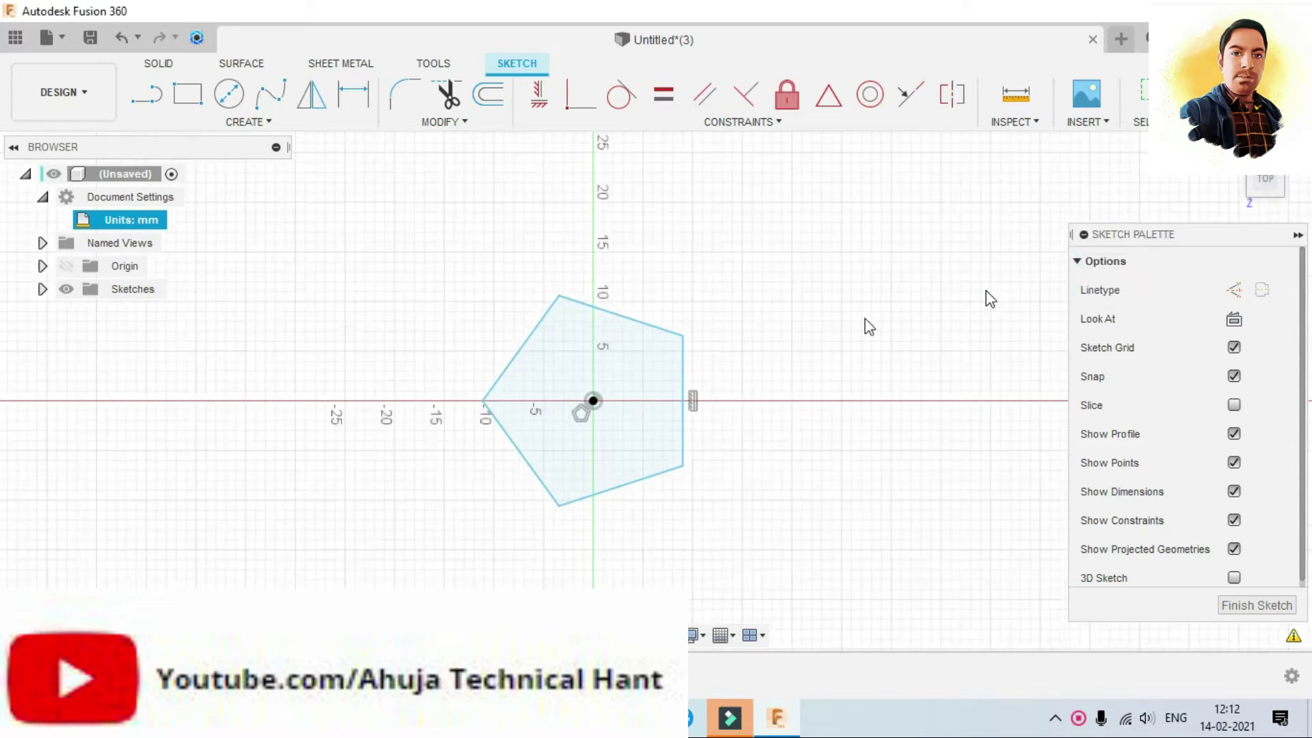
Step: Dimension the pentagon's right edge to 10 cm and finish the sketch
{"action": "key", "text": "d"}
{"action": "left_click", "coordinate": [683, 375]}
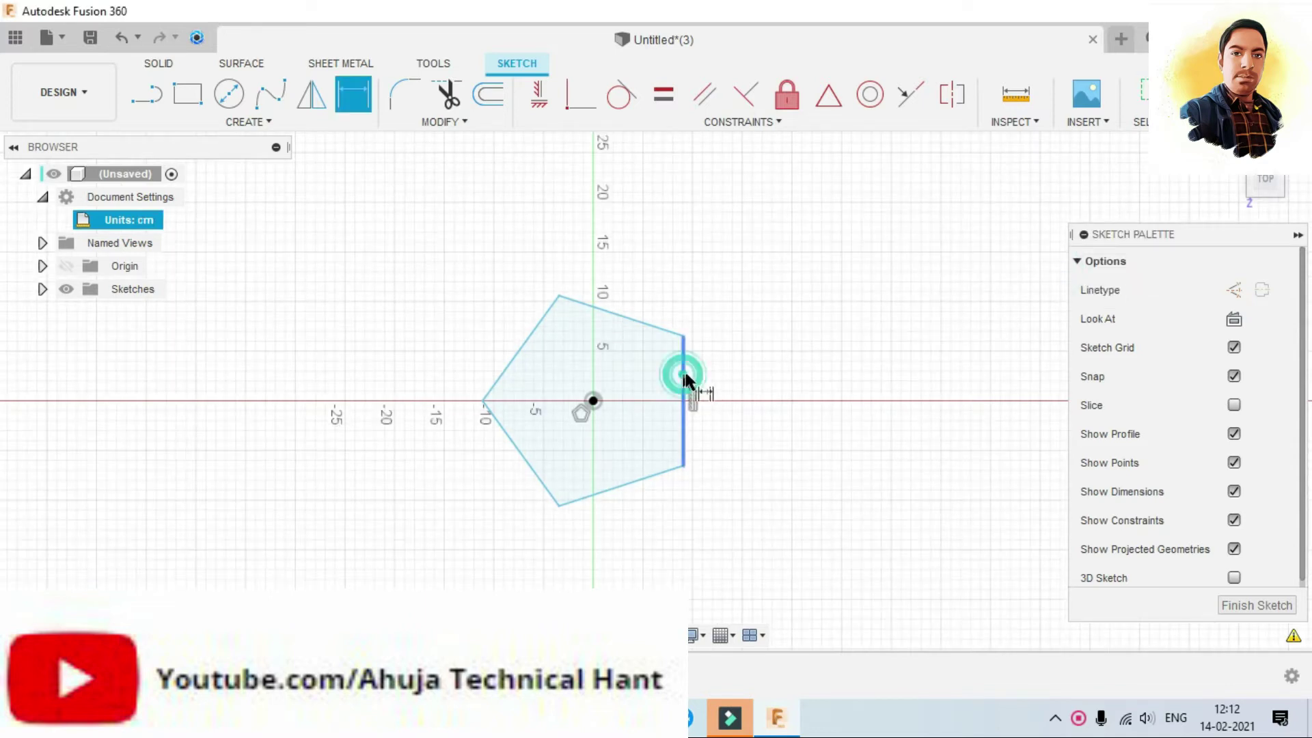
{"action": "left_click", "coordinate": [730, 375]}
{"action": "type", "text": "10"}
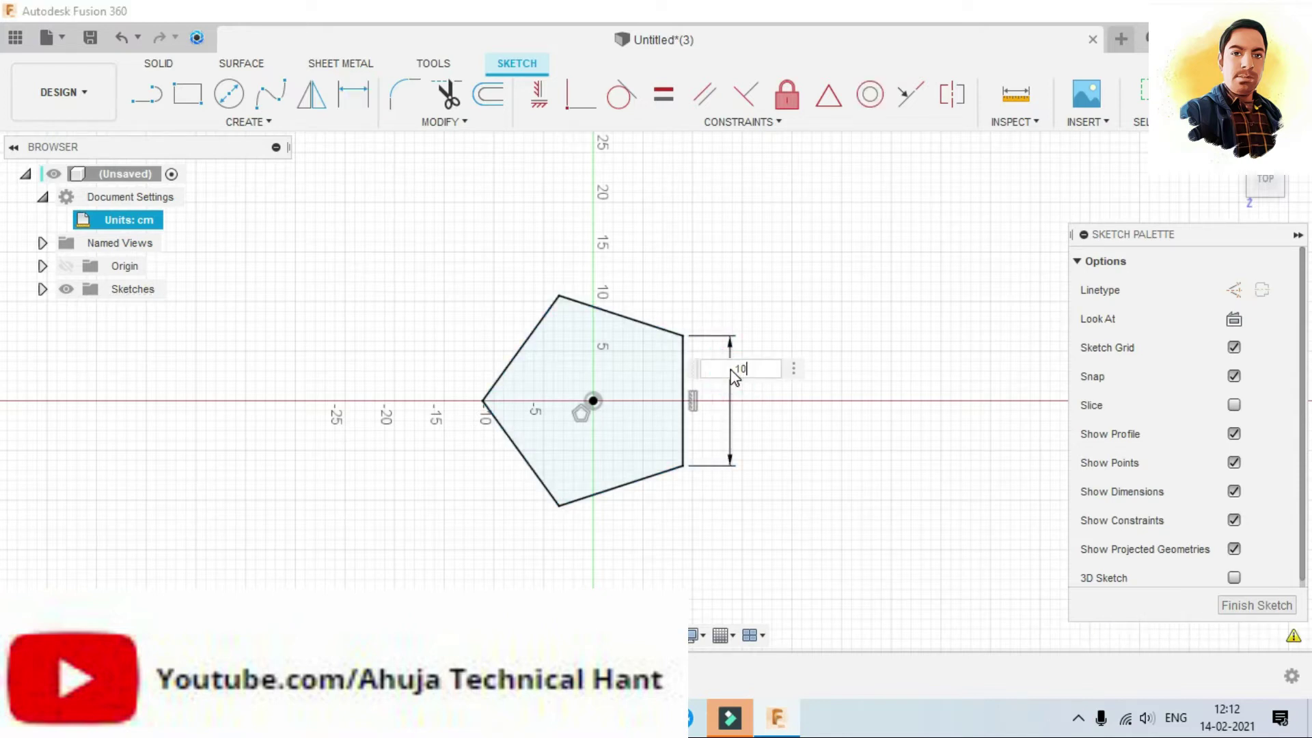
{"action": "key", "text": "Return"}
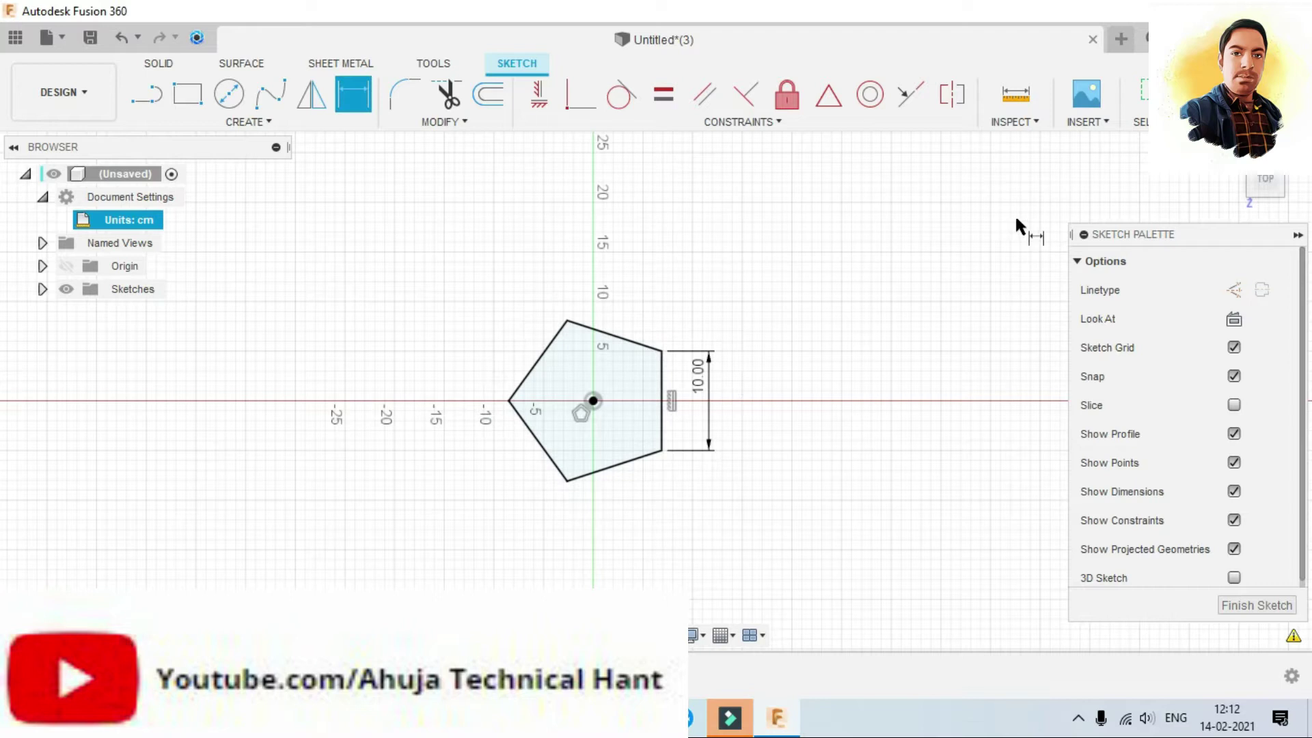
{"action": "key", "text": "Escape"}
{"action": "right_click_drag", "start_coordinate": [593, 400], "coordinate": [768, 276]}
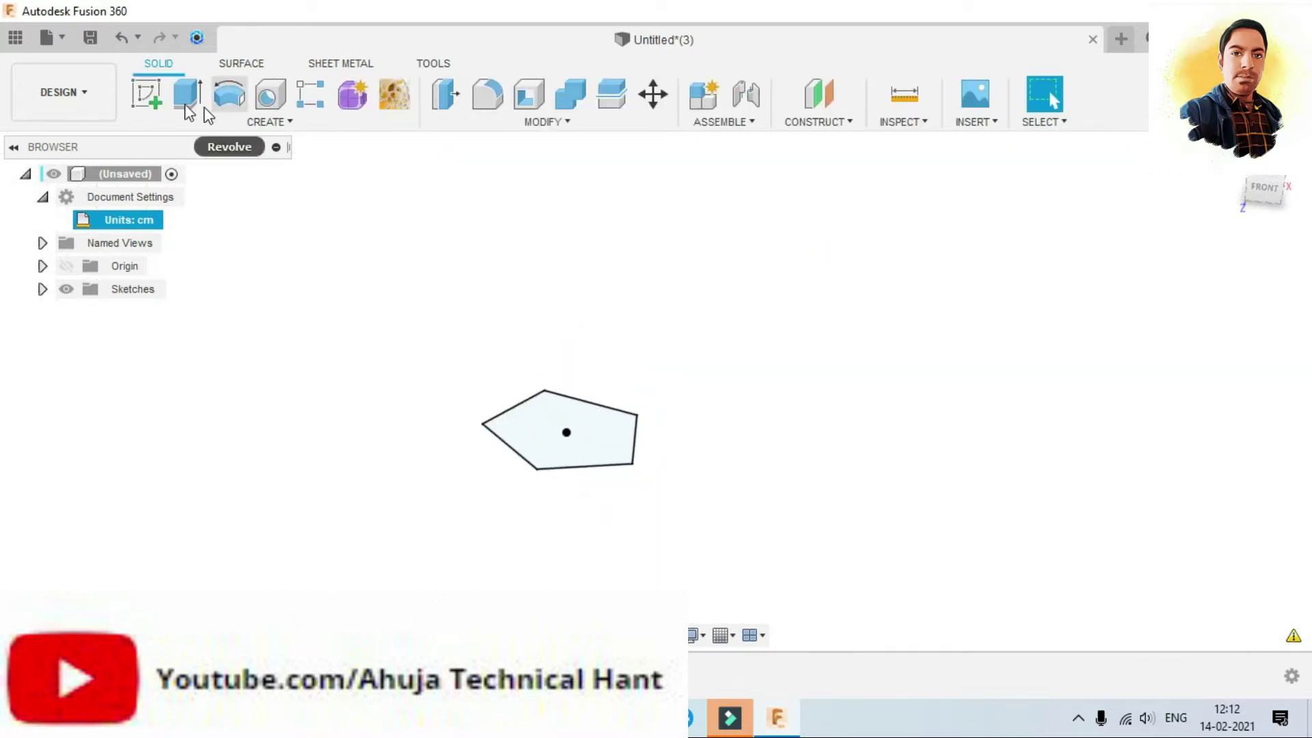
Step: Start a new sketch on the front origin plane, with the pentagon visible below
{"action": "left_click", "coordinate": [149, 96]}
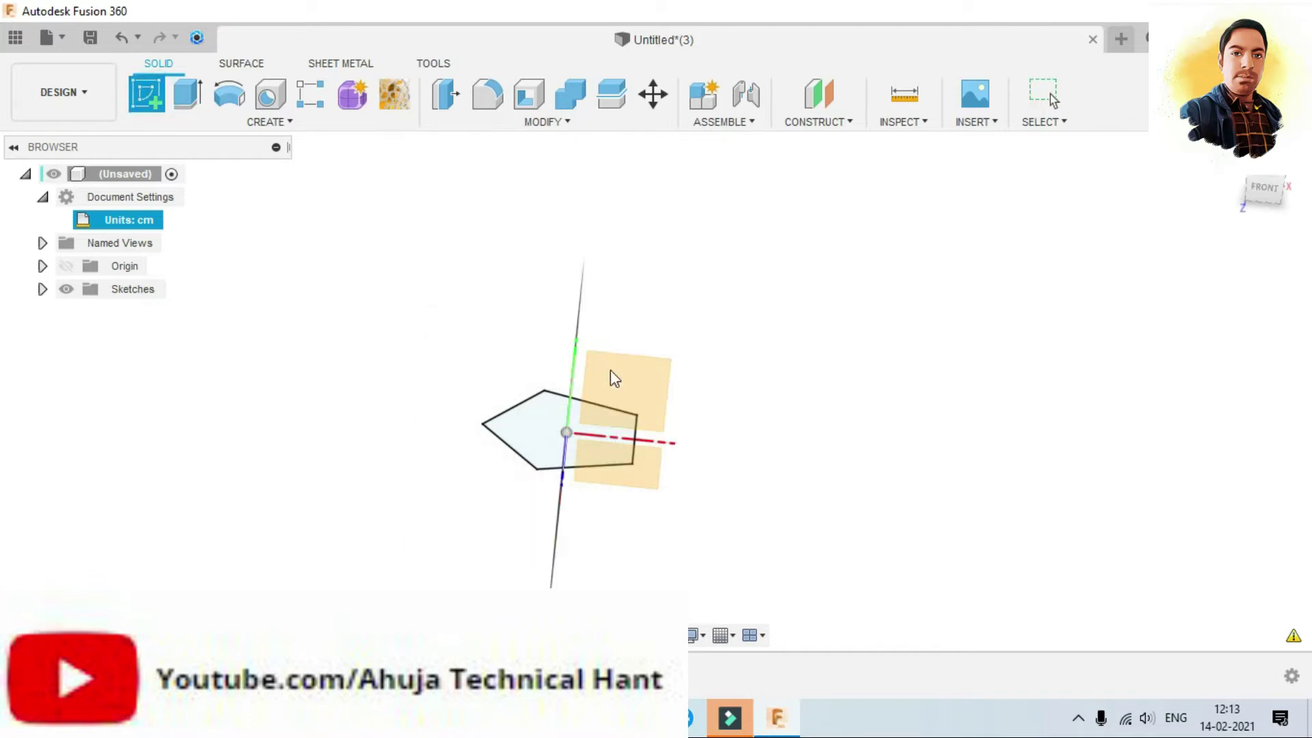
{"action": "left_click", "coordinate": [612, 370]}
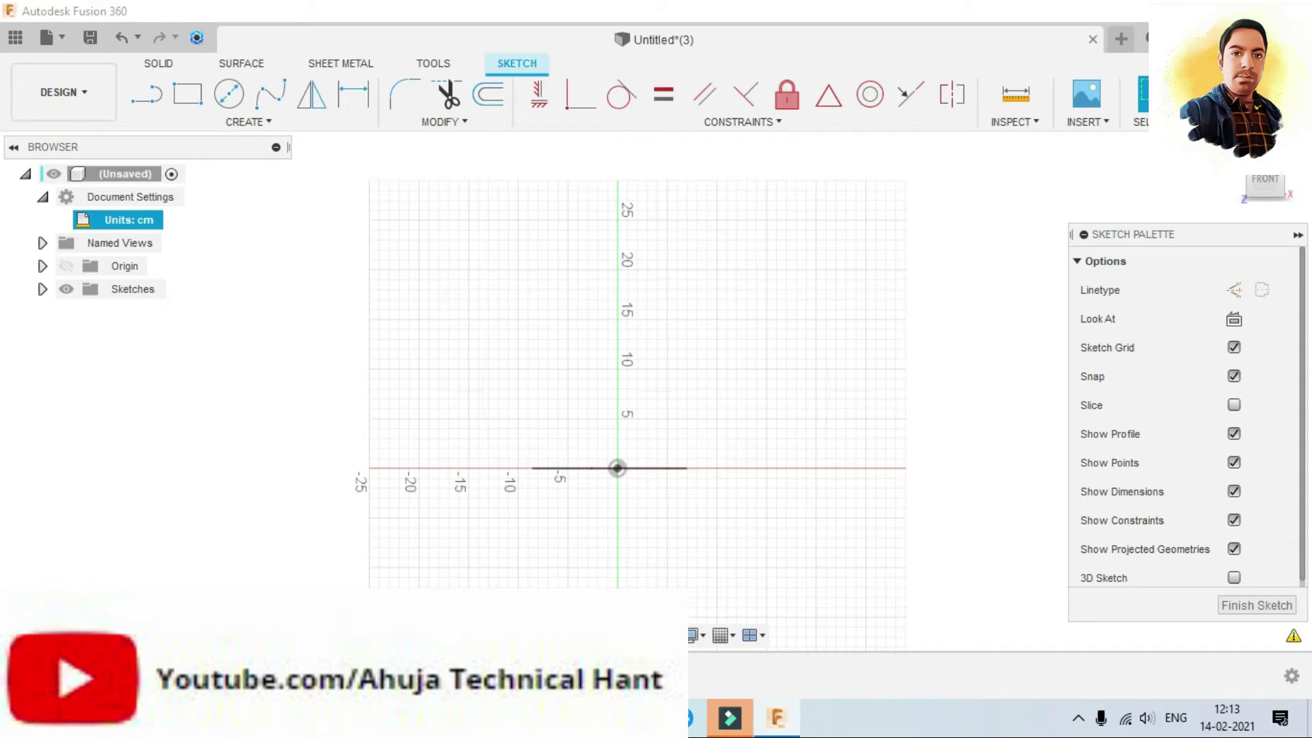
{"action": "middle_click_drag", "start_coordinate": [601, 557], "coordinate": [574, 584], "text": "shift"}
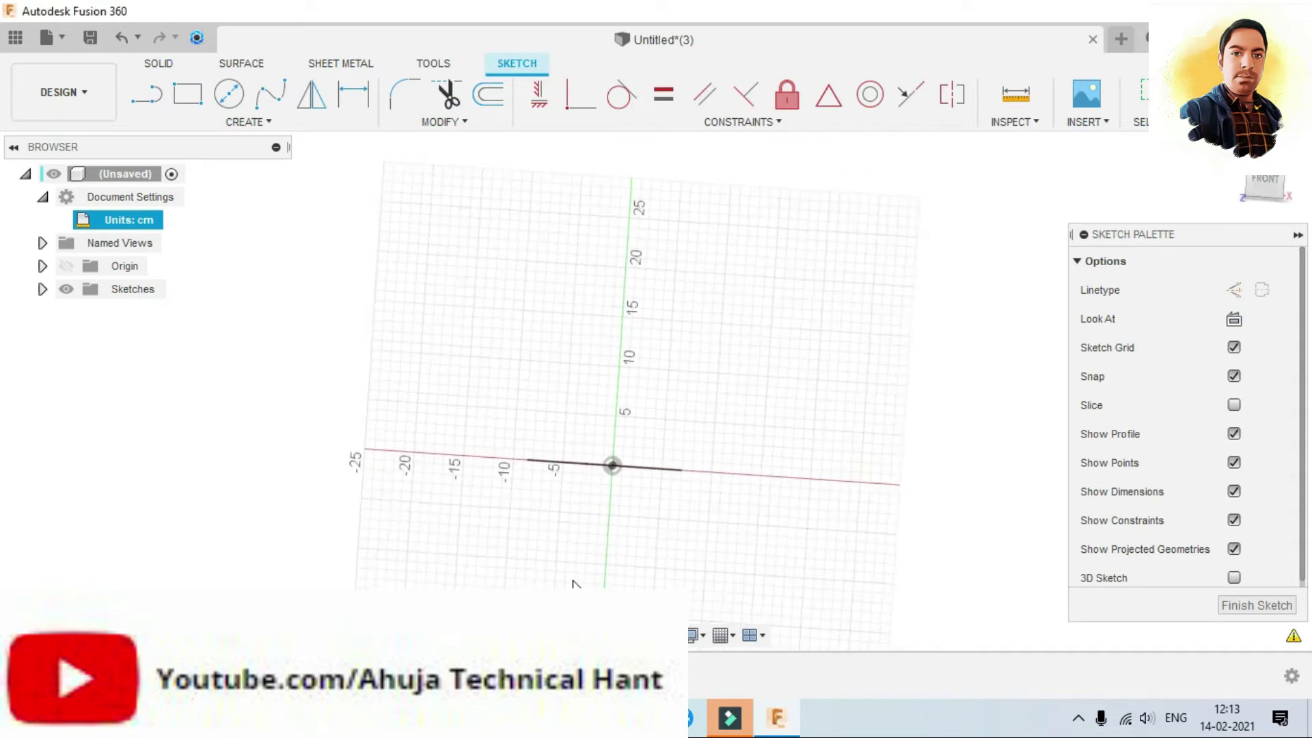
{"action": "middle_click_drag", "start_coordinate": [628, 511], "coordinate": [614, 552], "text": "shift"}
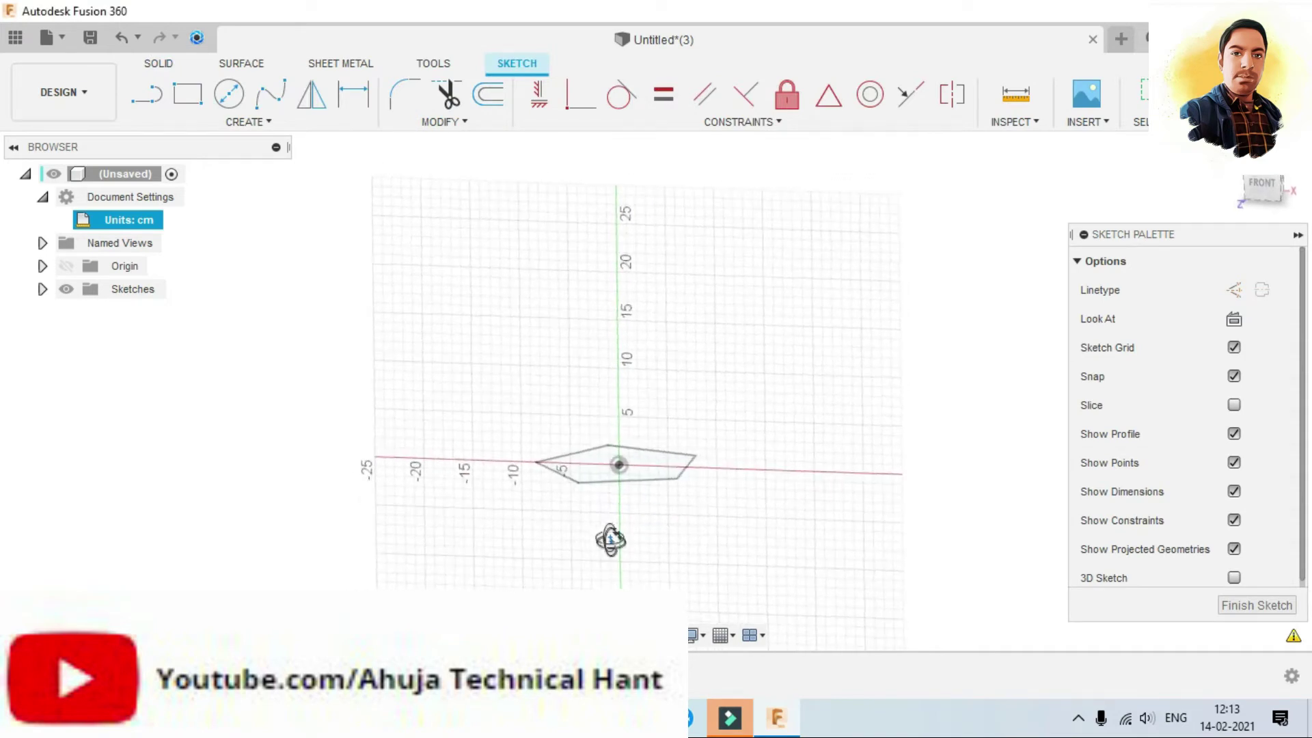
Step: Project the pentagon's 10 cm right edge into the sketch and finish it
{"action": "left_click", "coordinate": [244, 130]}
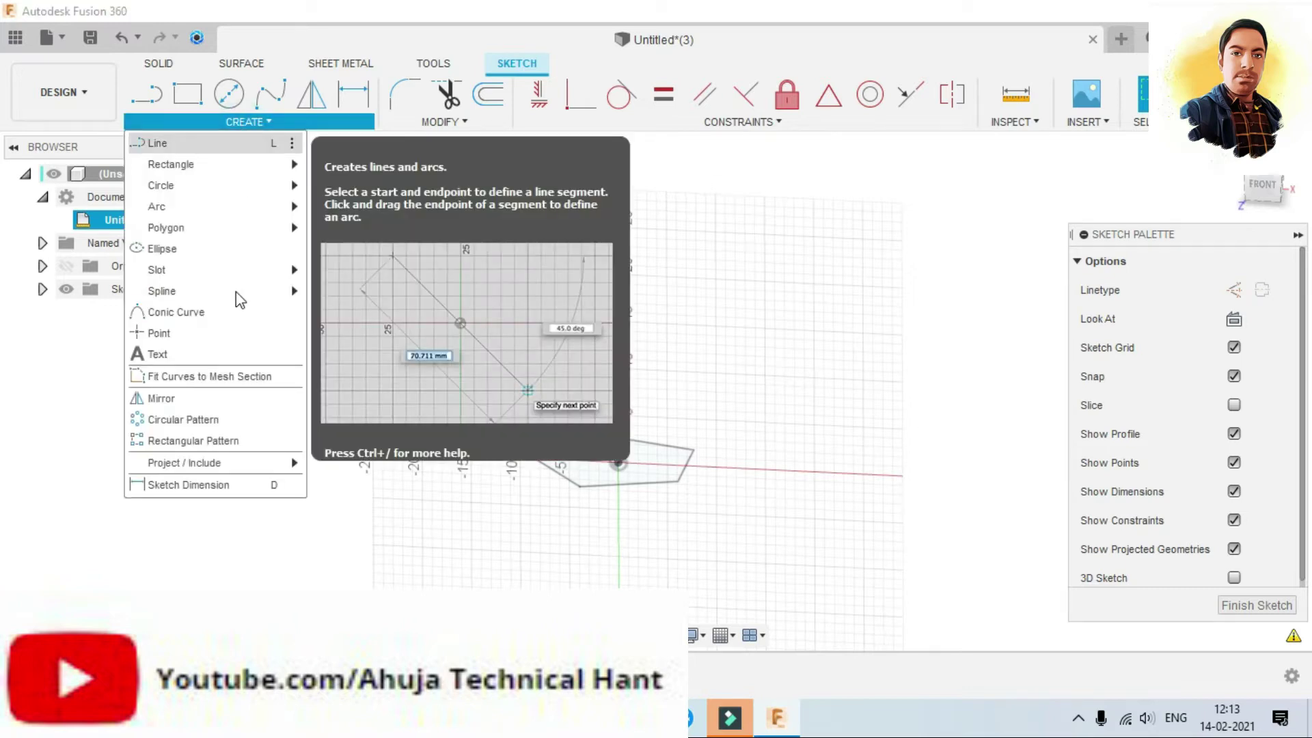
{"action": "left_click", "coordinate": [196, 228]}
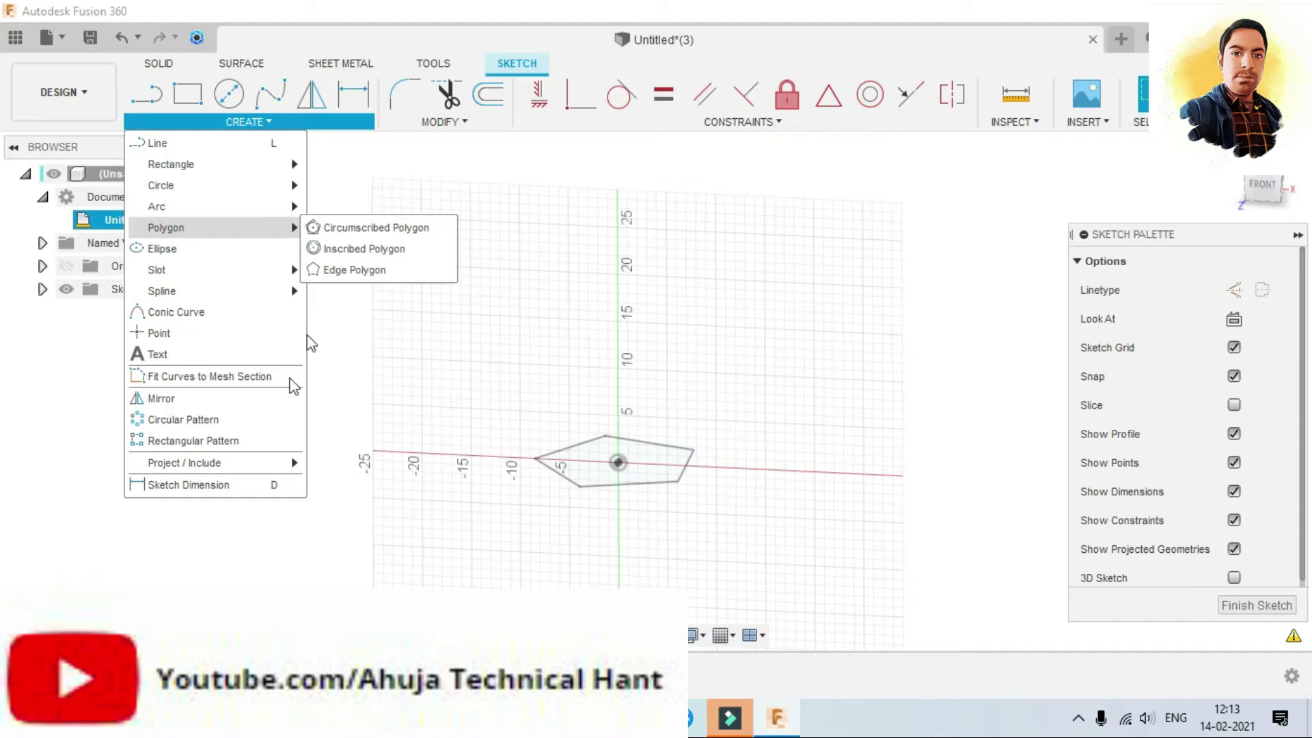
{"action": "left_click", "coordinate": [287, 465]}
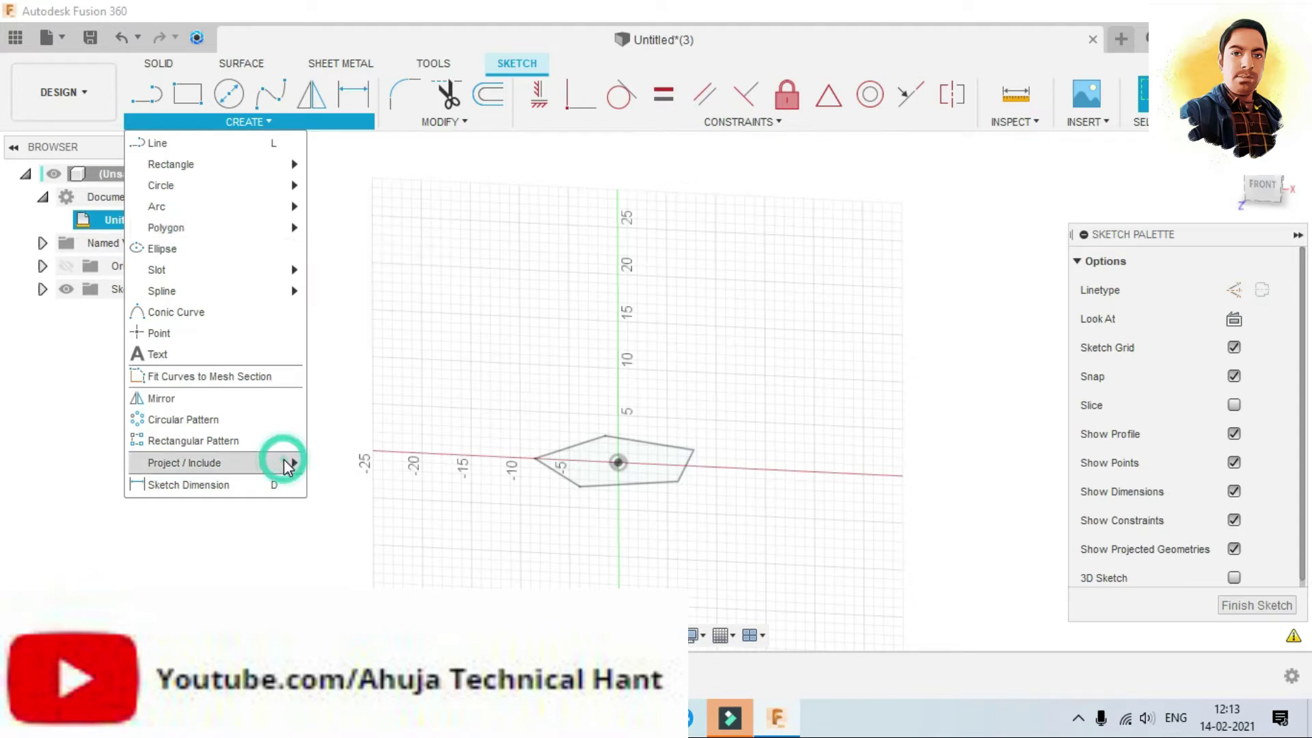
{"action": "left_click", "coordinate": [319, 467]}
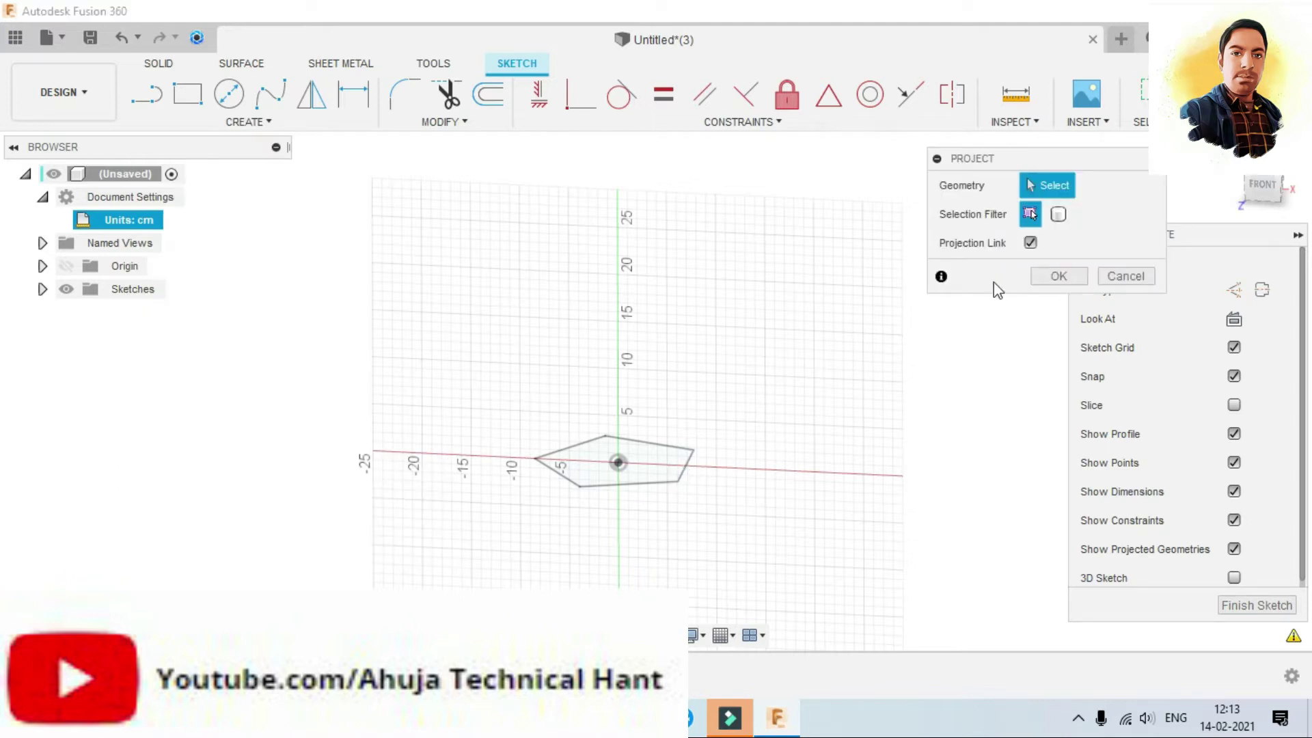
{"action": "left_click", "coordinate": [685, 469]}
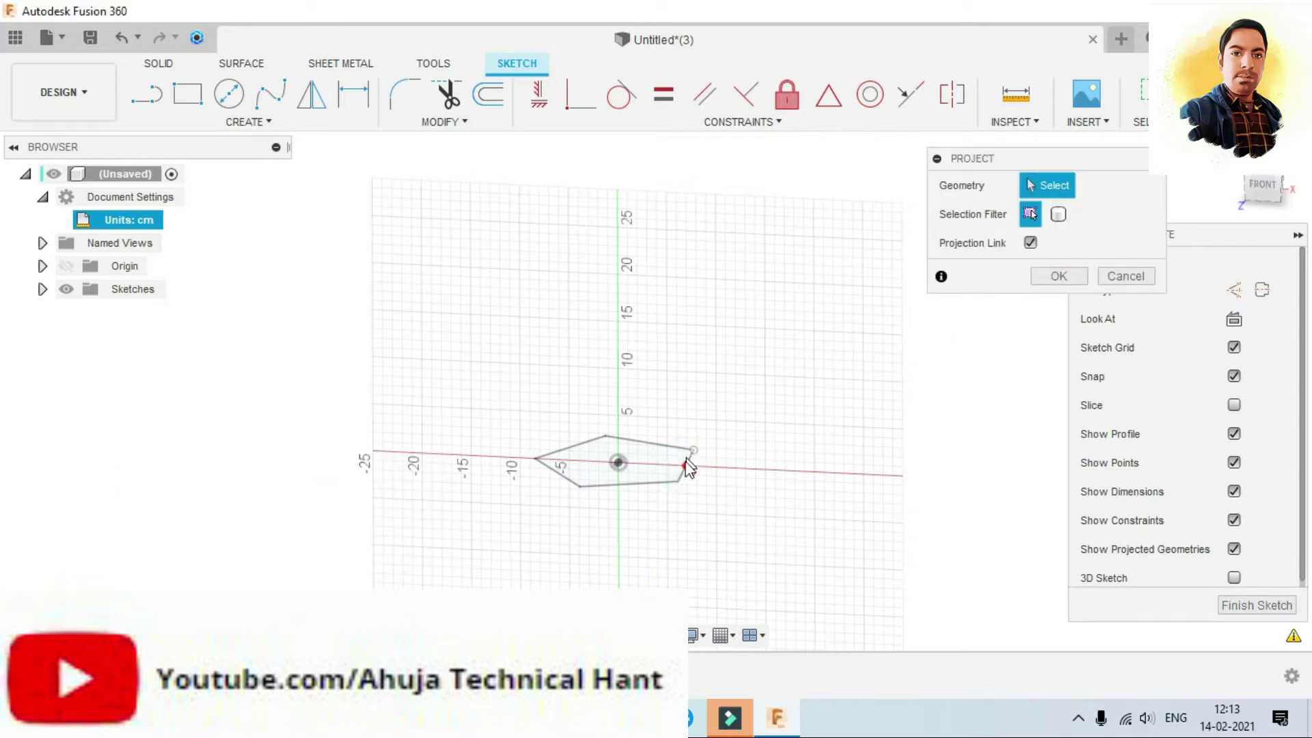
{"action": "left_click", "coordinate": [685, 469]}
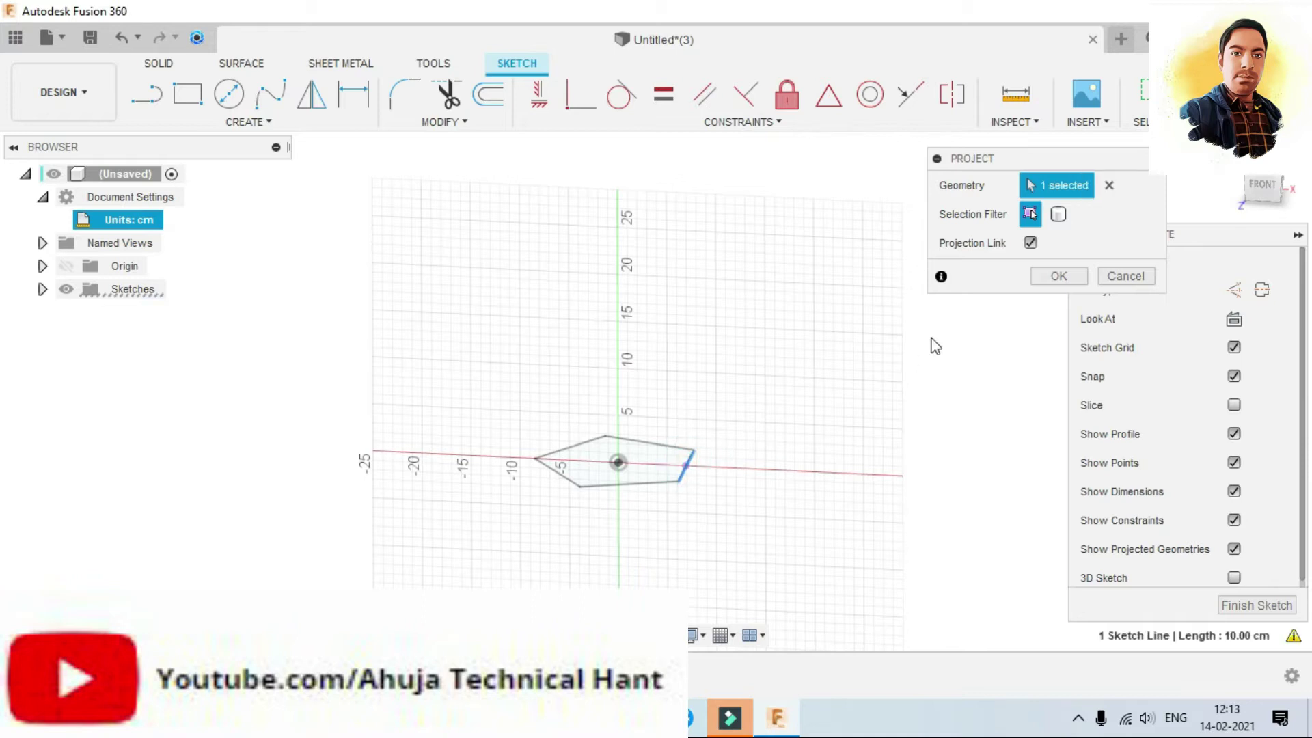
{"action": "left_click", "coordinate": [1073, 276]}
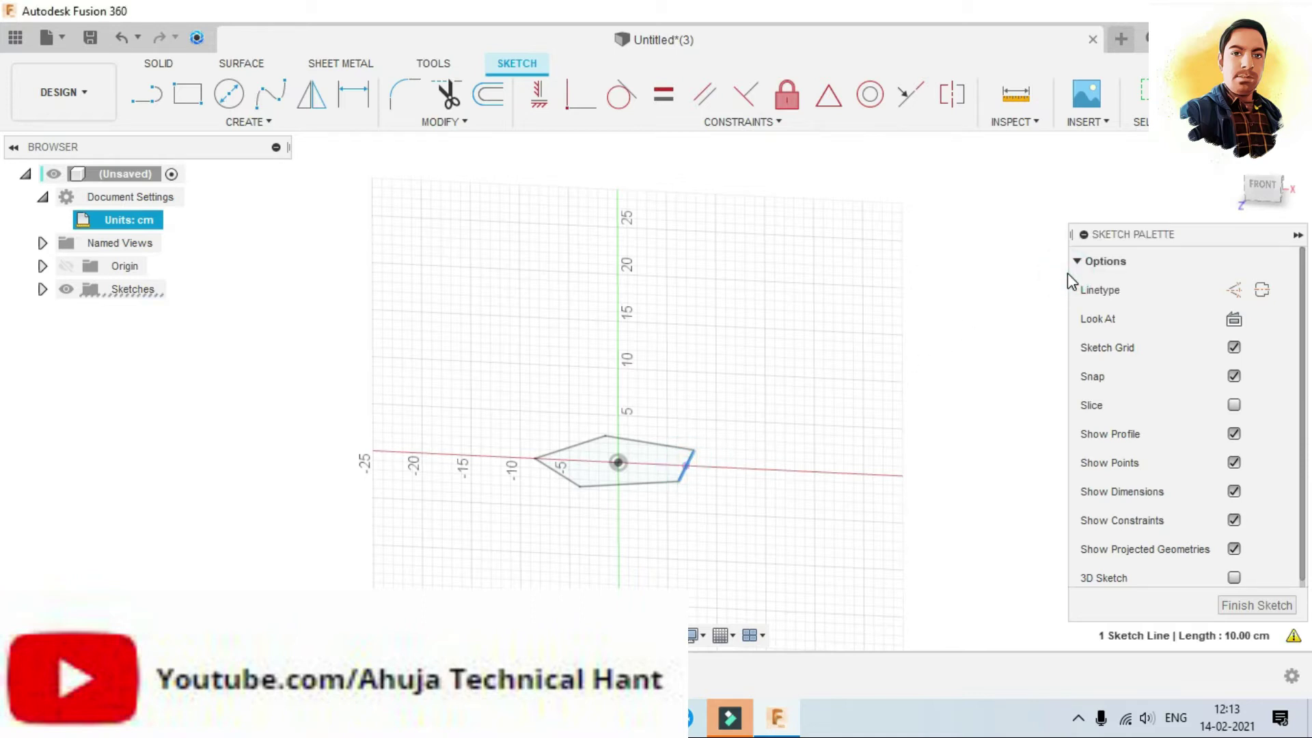
{"action": "mouse_move", "coordinate": [1261, 187]}
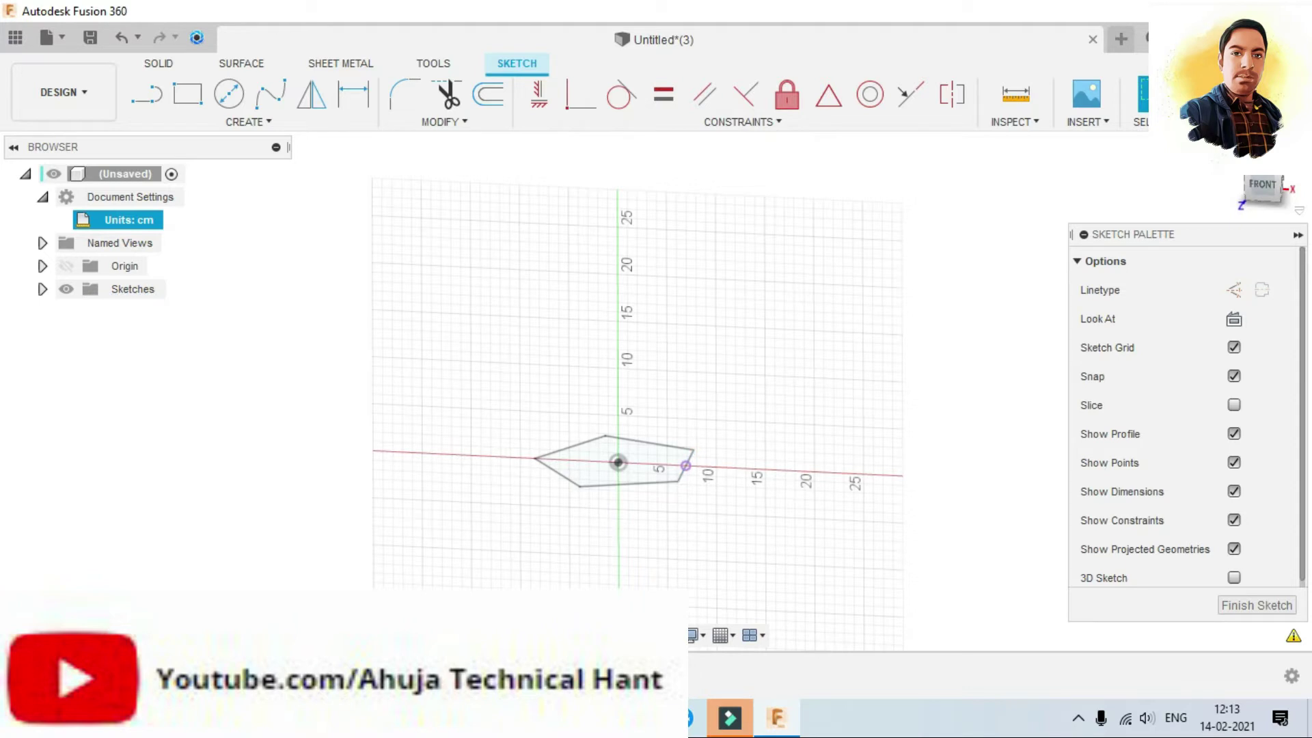
{"action": "left_click", "coordinate": [1192, 93]}
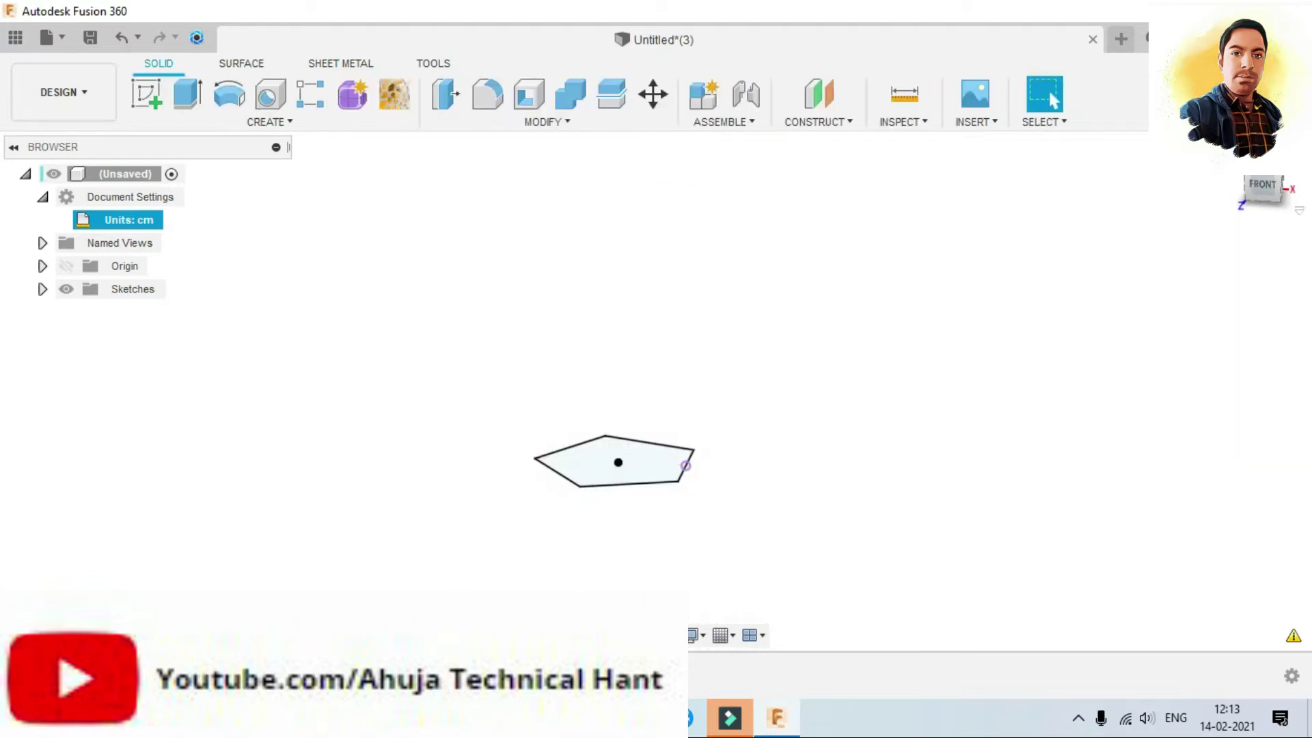
Step: On an upright plane, draw a 30 cm horizontal line and an inclined line from the edge's end
{"action": "left_click", "coordinate": [145, 85]}
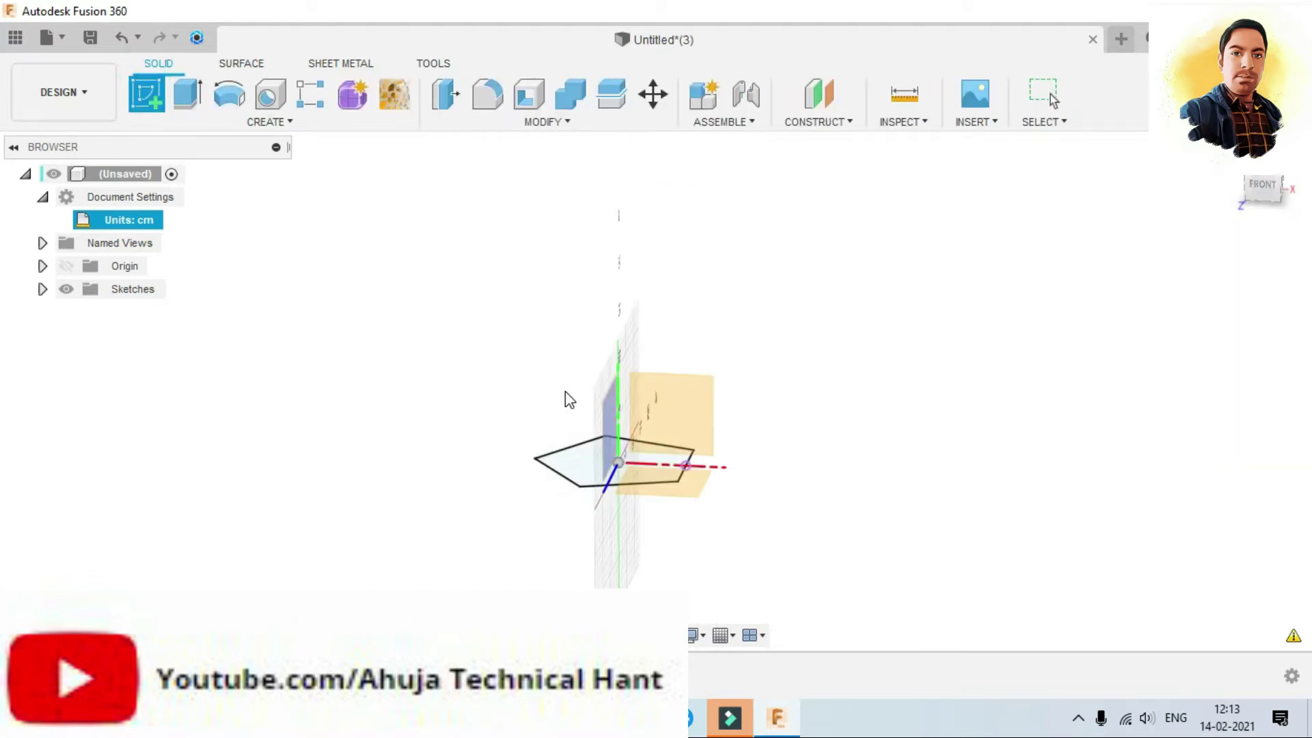
{"action": "left_click", "coordinate": [674, 393]}
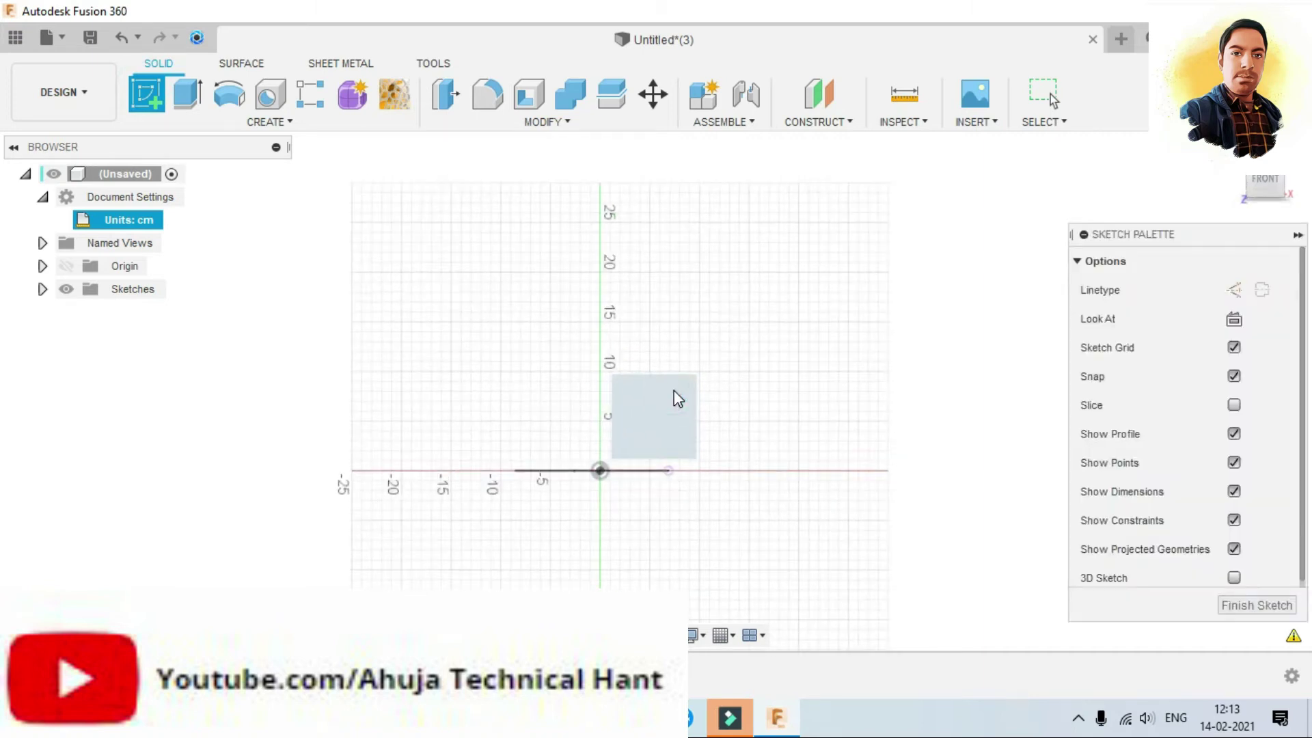
{"action": "key", "text": "l"}
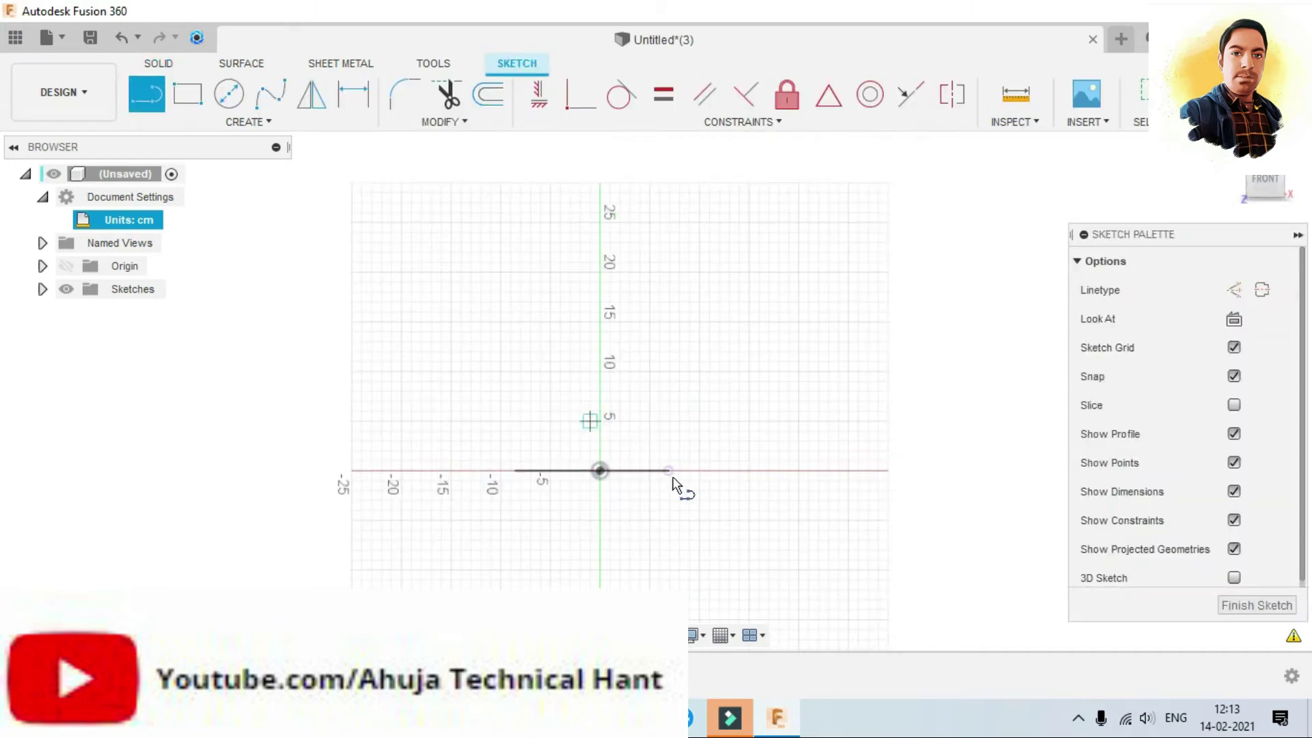
{"action": "left_click", "coordinate": [669, 471]}
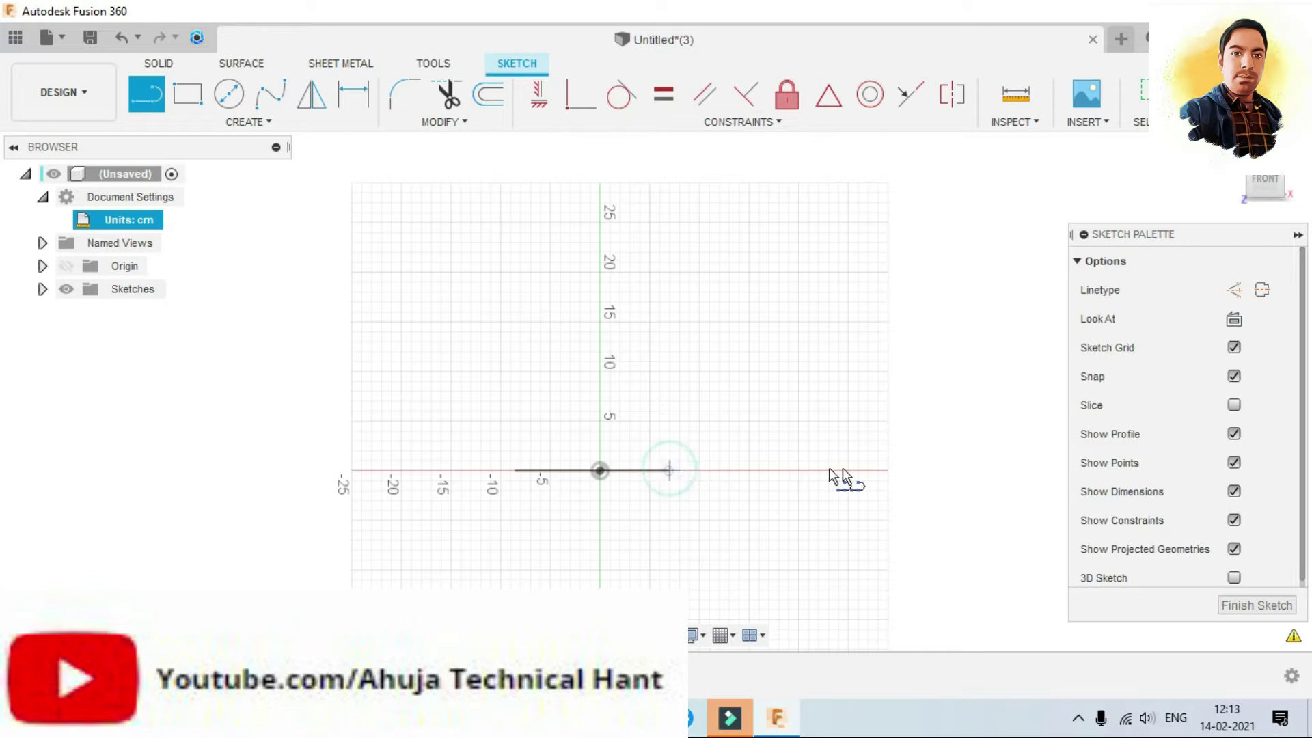
{"action": "left_click", "coordinate": [966, 470]}
{"action": "key", "text": "Escape"}
{"action": "key", "text": "l"}
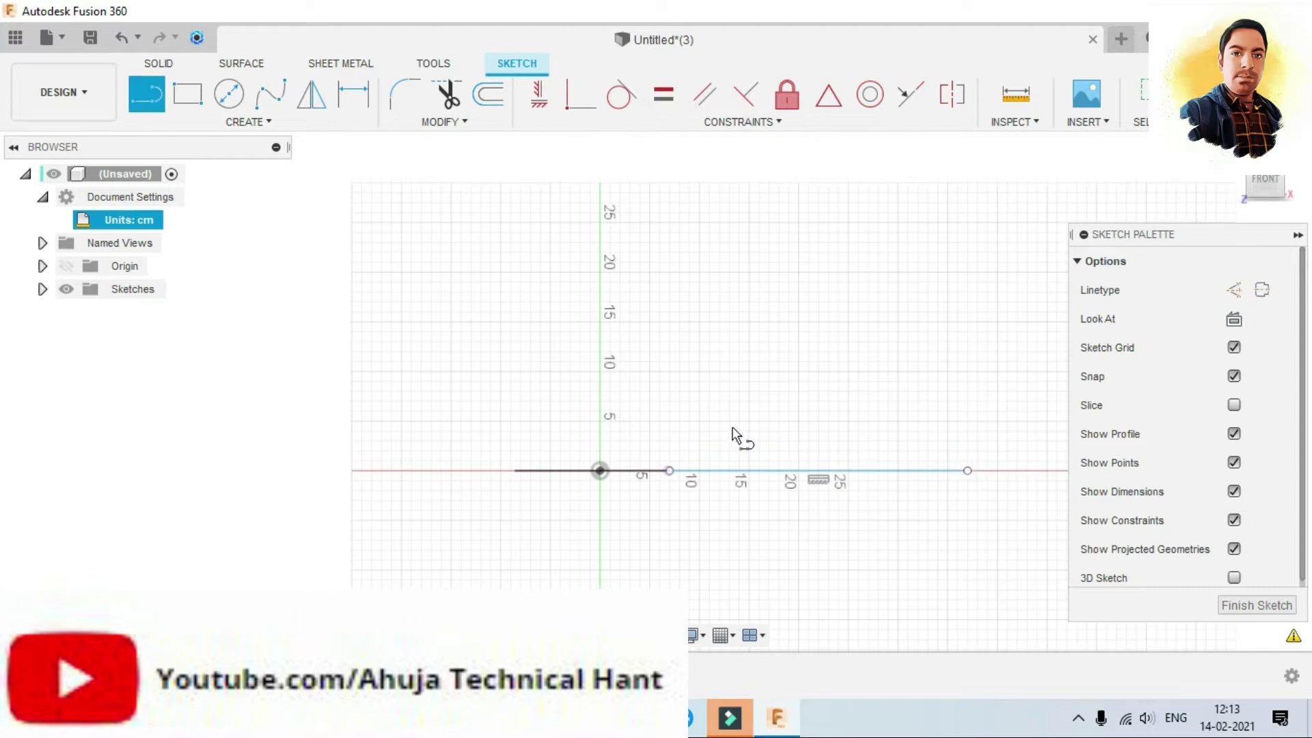
{"action": "left_click", "coordinate": [669, 470]}
{"action": "left_click", "coordinate": [917, 292]}
{"action": "key", "text": "Escape"}
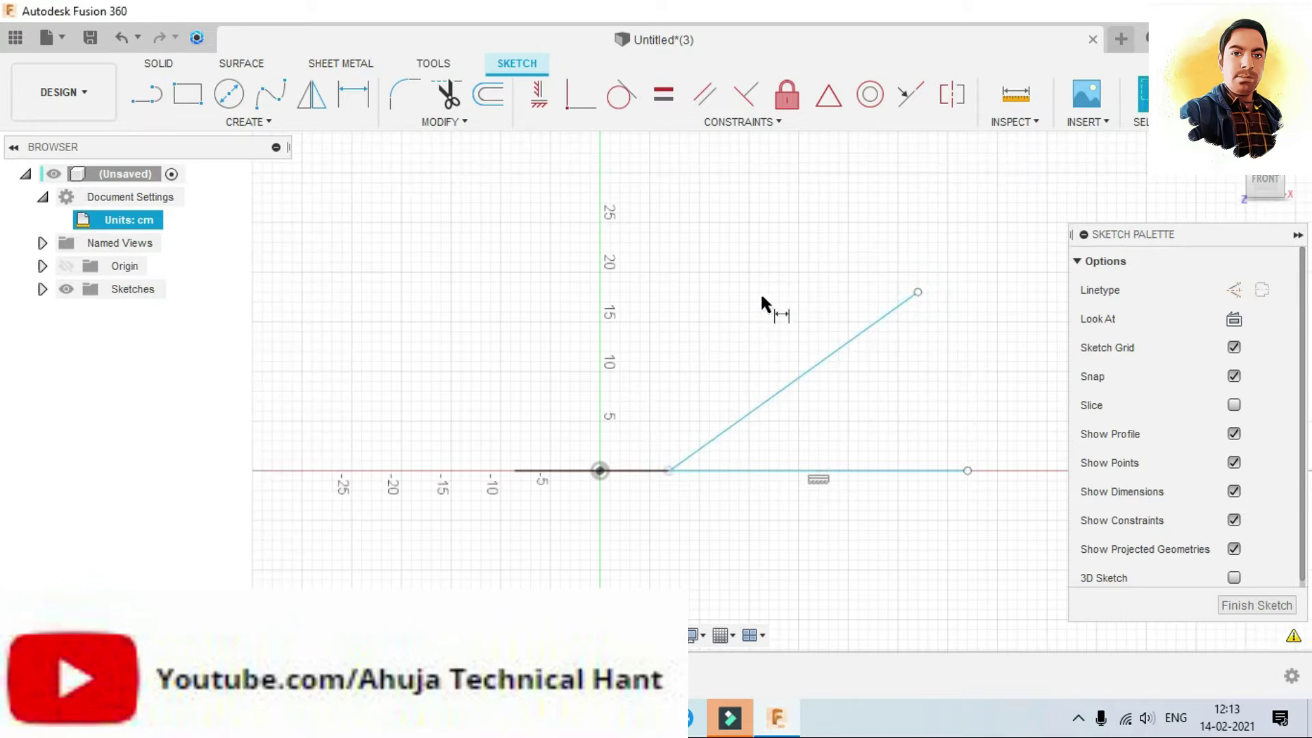
Step: Dimension the angle between the inclined and horizontal lines to 37.5°
{"action": "key", "text": "d"}
{"action": "left_click", "coordinate": [809, 369]}
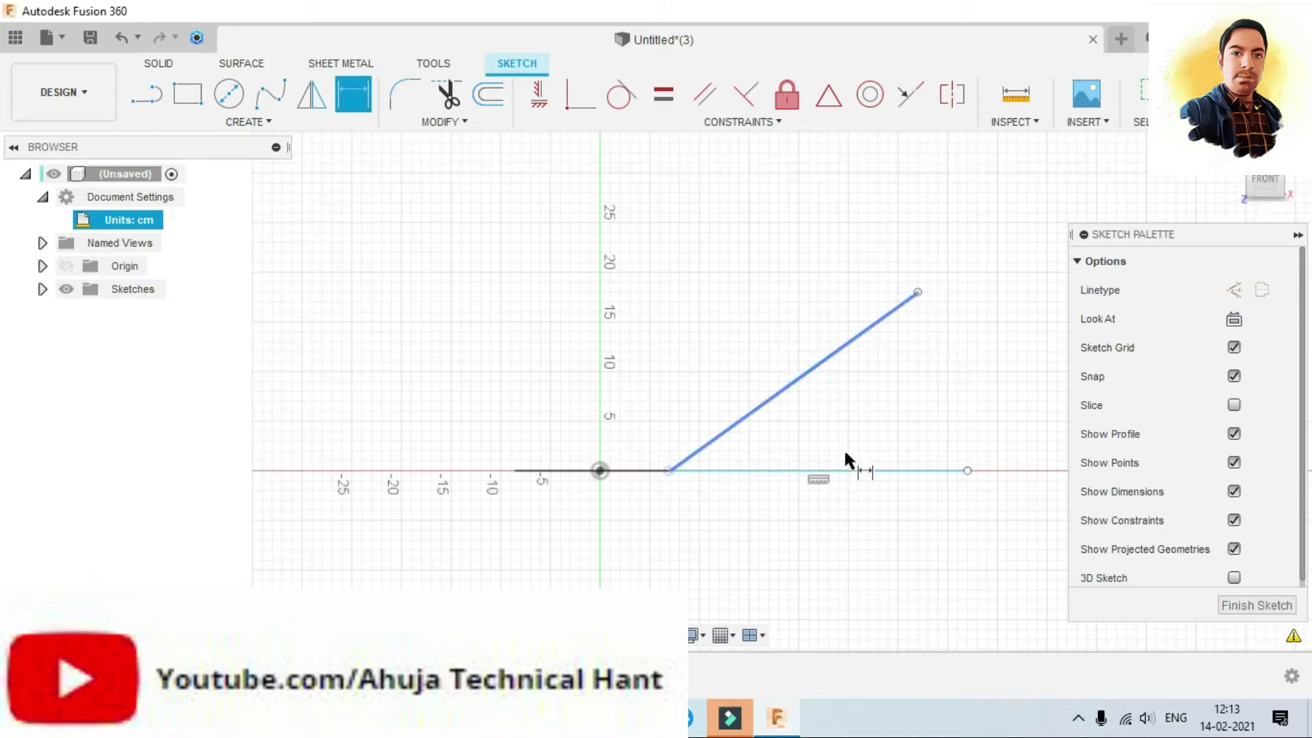
{"action": "left_click", "coordinate": [847, 470]}
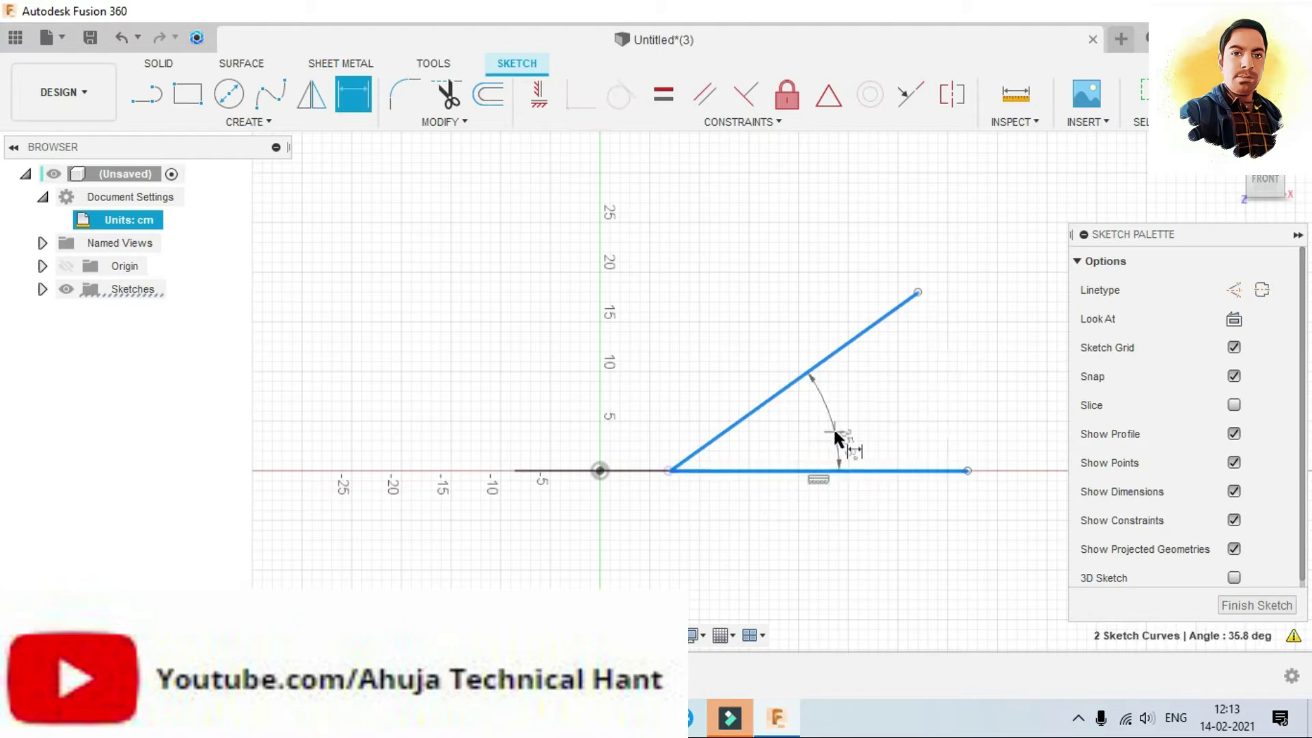
{"action": "left_click", "coordinate": [834, 433]}
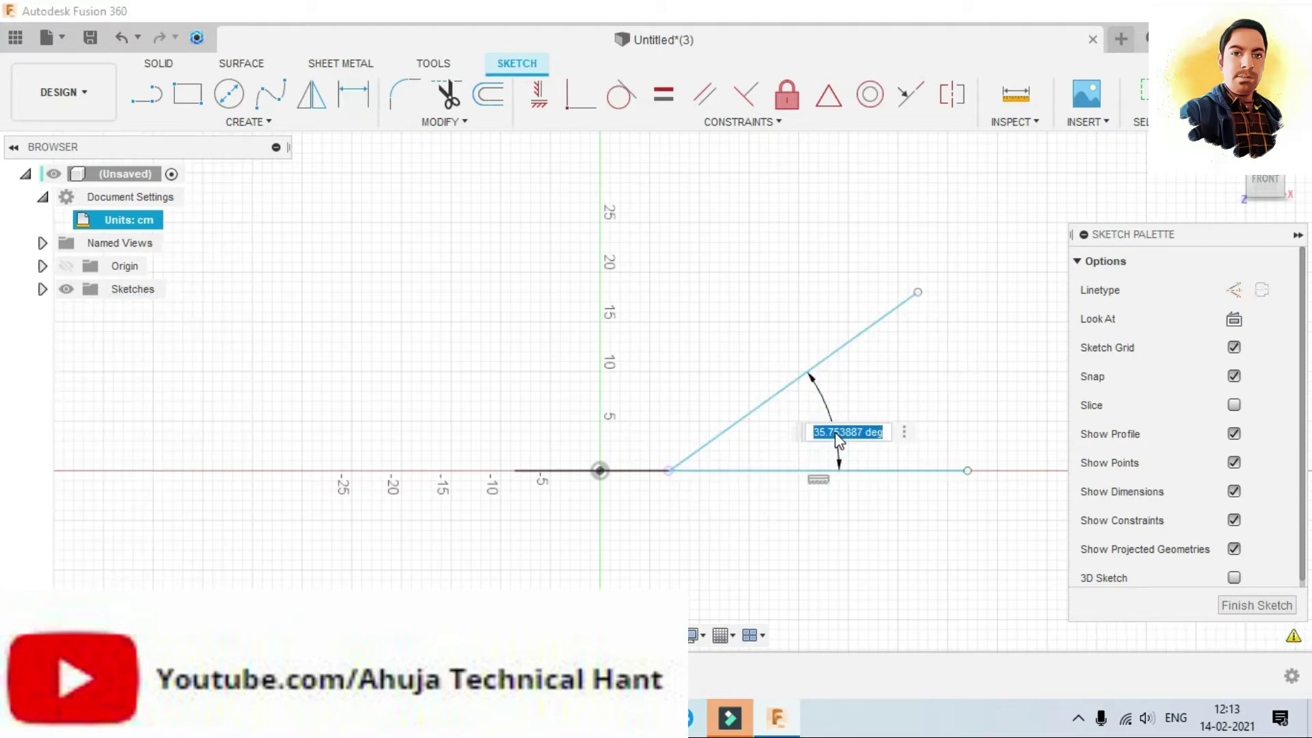
{"action": "type", "text": "37.5"}
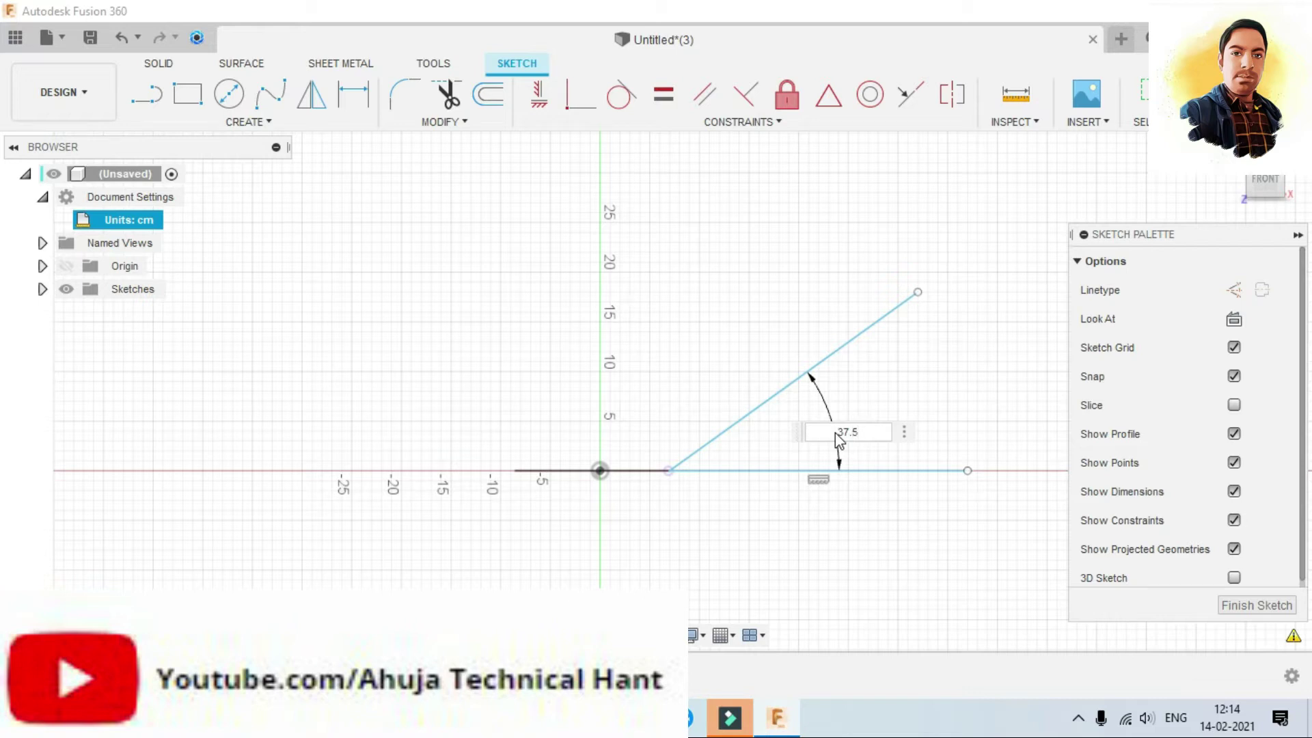
{"action": "key", "text": "Return"}
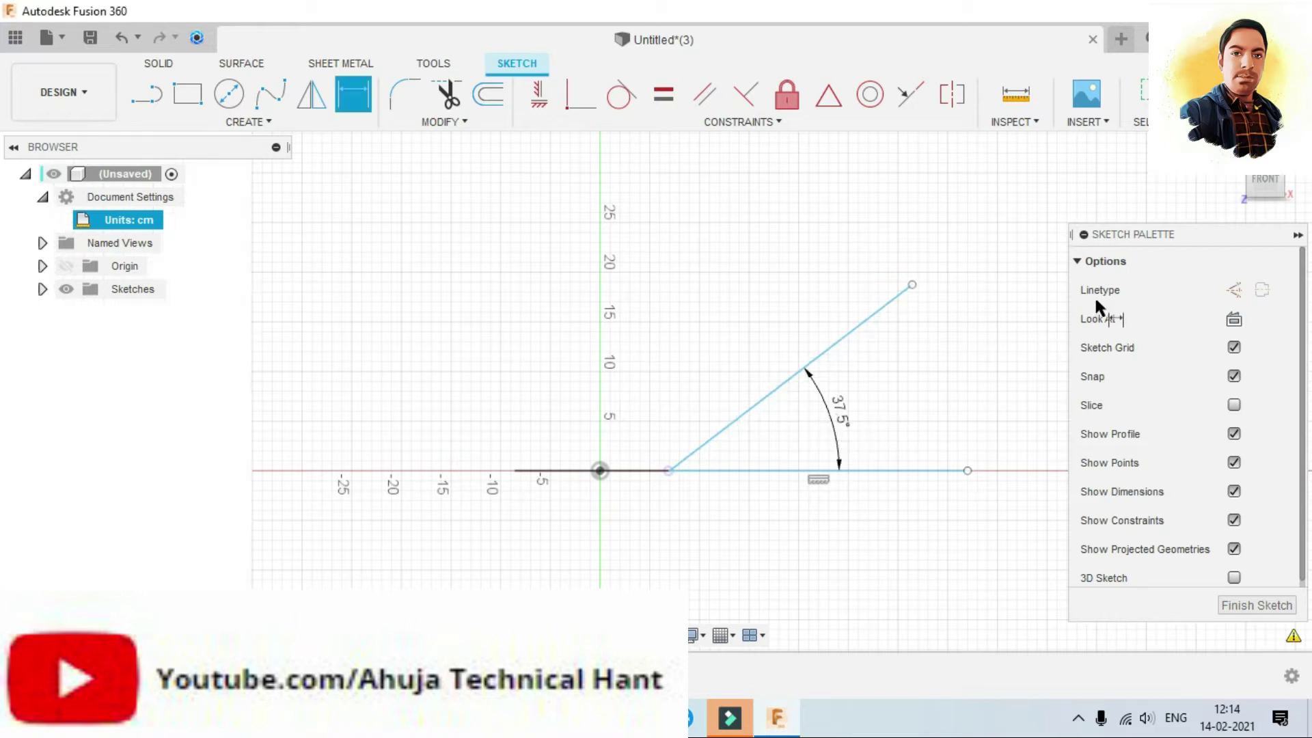
Step: Turn both lines into construction geometry and finish the sketch
{"action": "left_click", "coordinate": [1235, 291]}
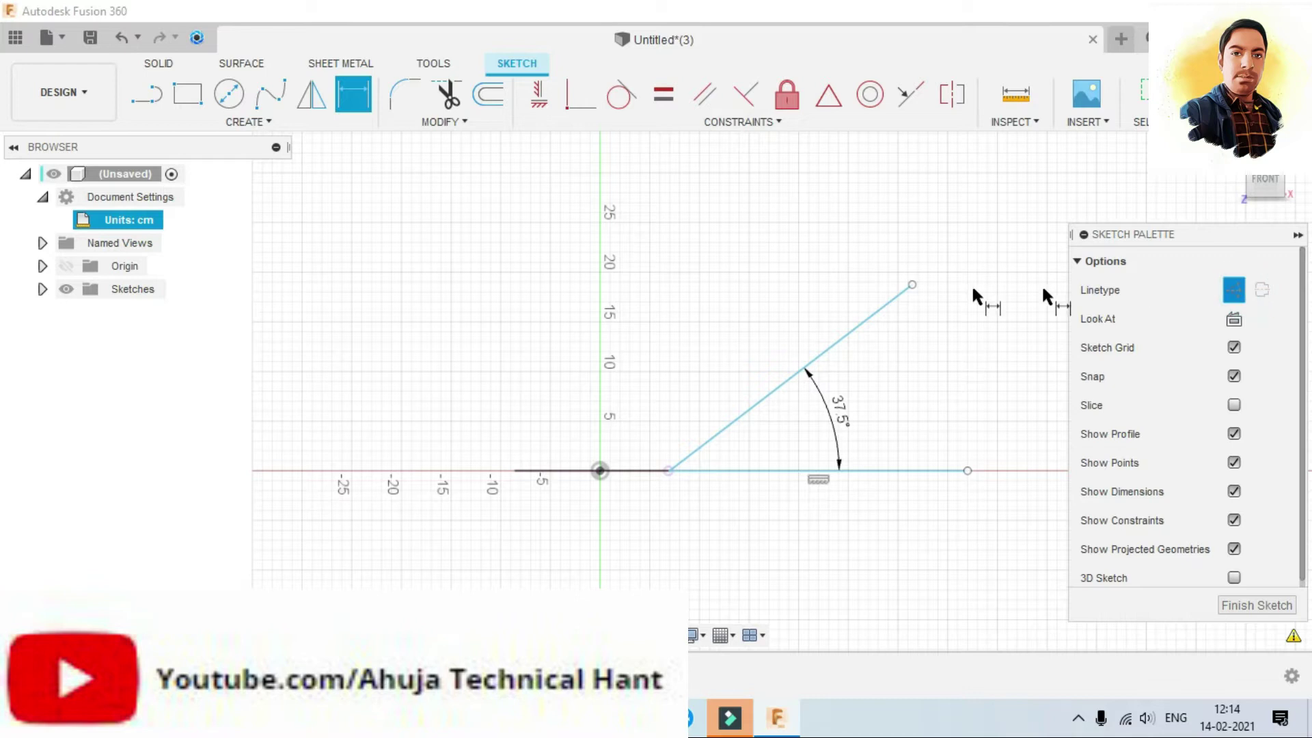
{"action": "left_click", "coordinate": [902, 297]}
{"action": "left_click", "coordinate": [922, 372]}
{"action": "left_click", "coordinate": [1234, 293]}
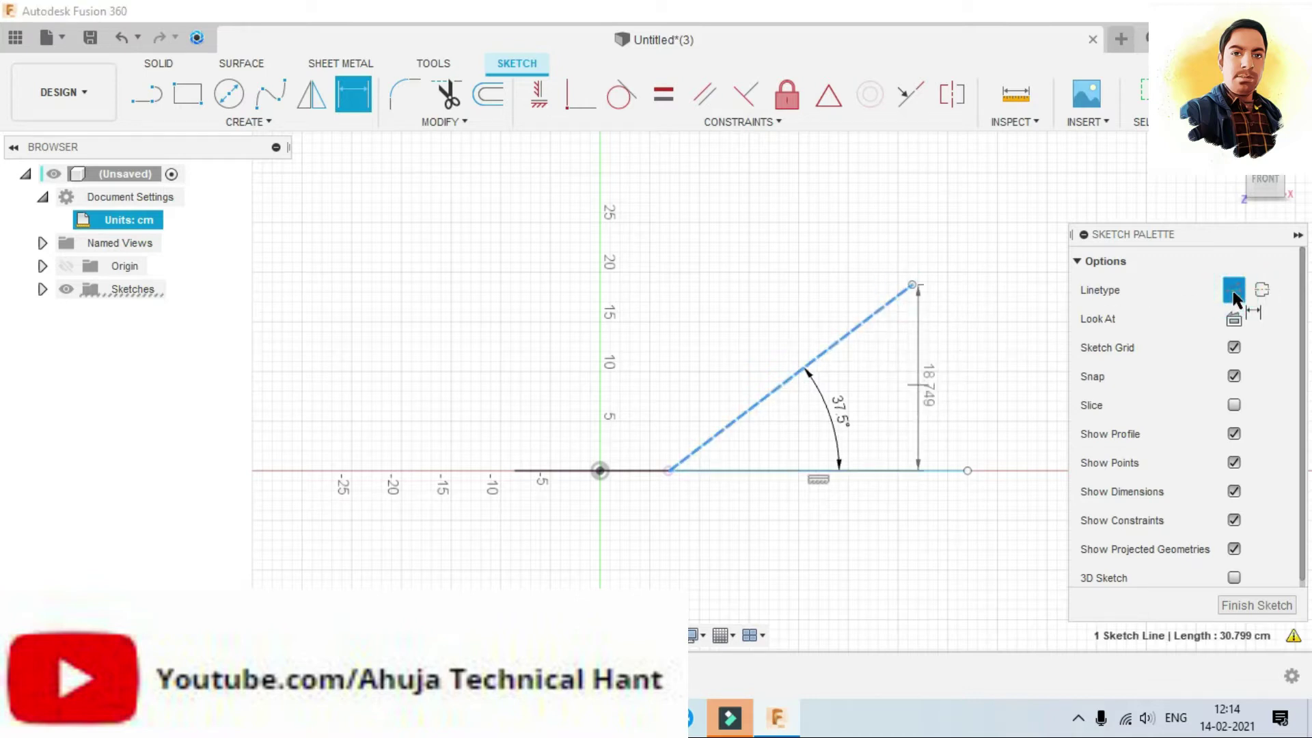
{"action": "left_click", "coordinate": [919, 471]}
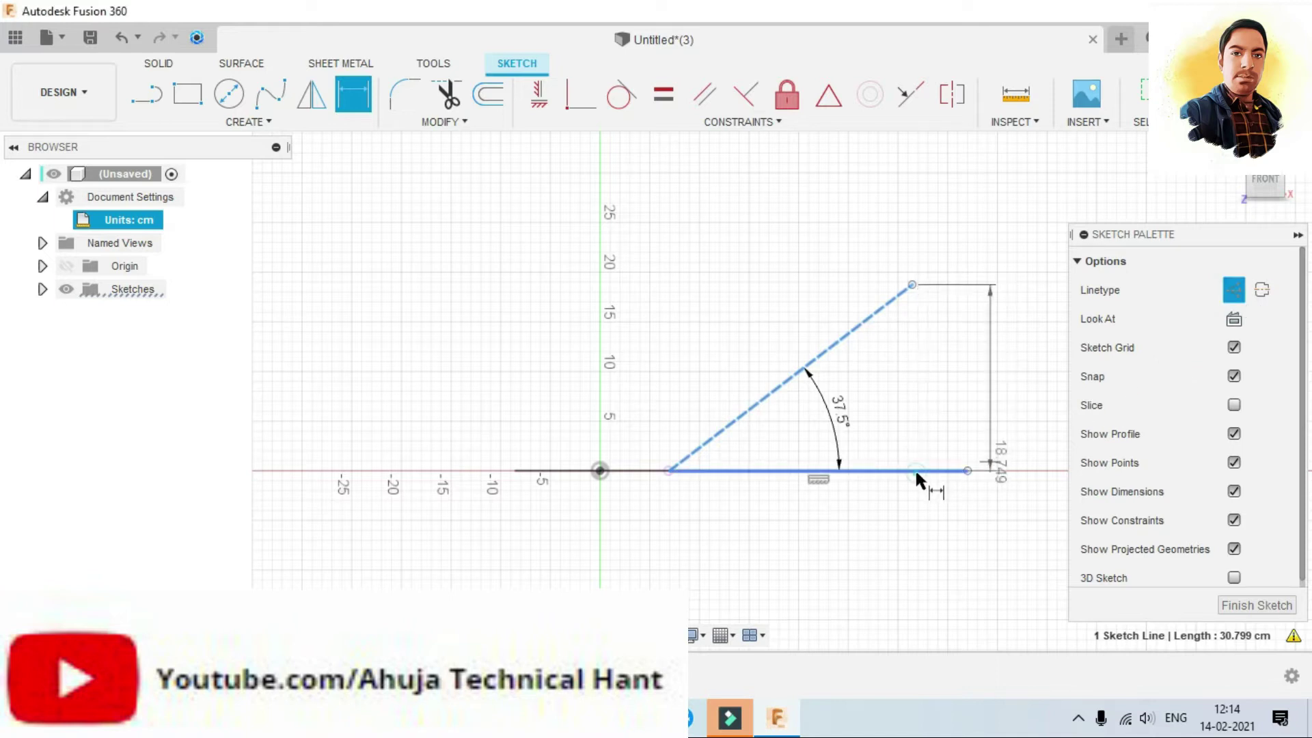
{"action": "left_click", "coordinate": [1235, 293]}
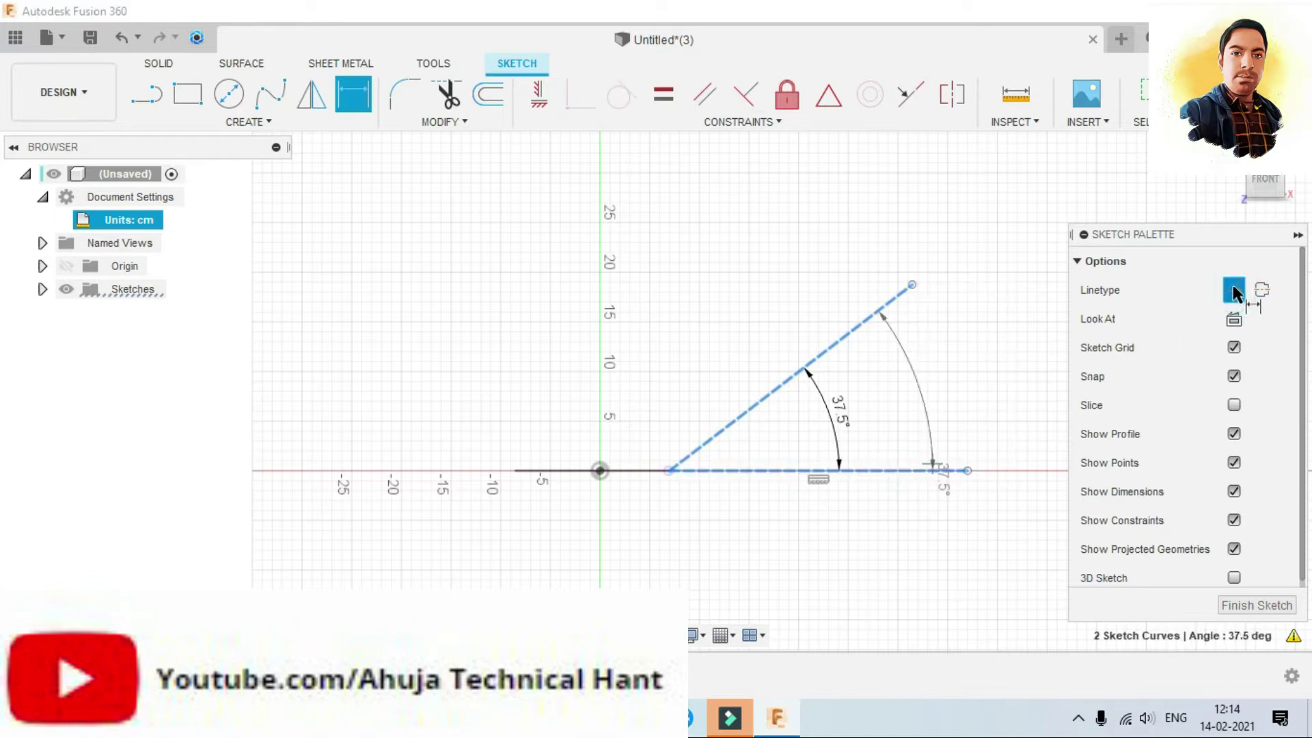
{"action": "key", "text": "Escape"}
{"action": "key", "text": "Escape"}
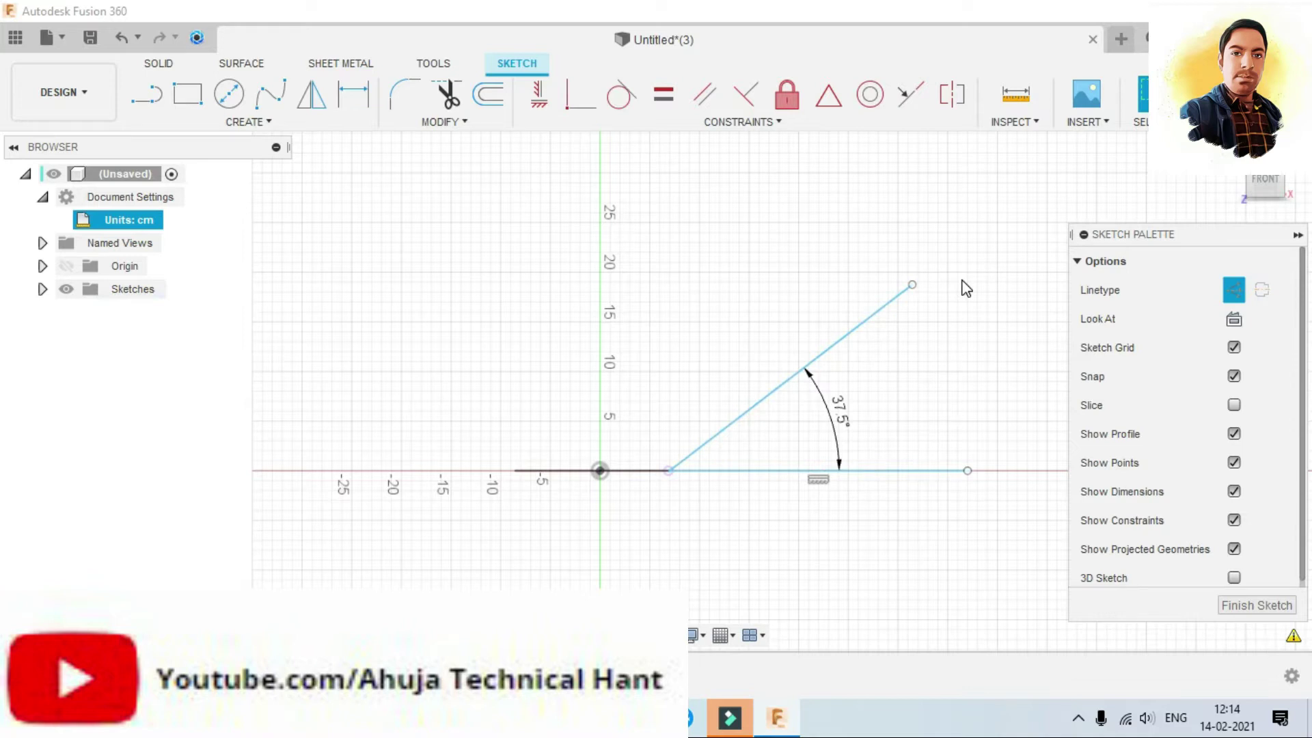
{"action": "left_click", "coordinate": [900, 293]}
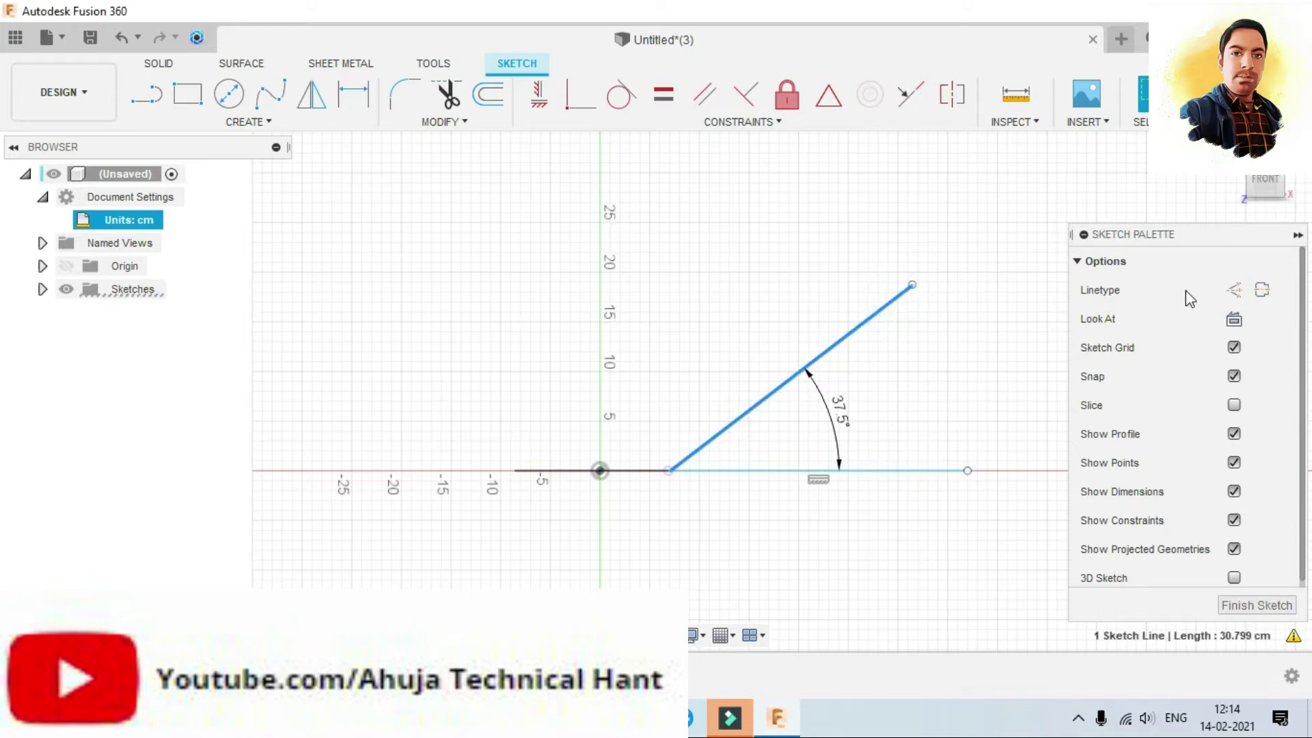
{"action": "left_click", "coordinate": [1234, 293]}
{"action": "left_click", "coordinate": [935, 475]}
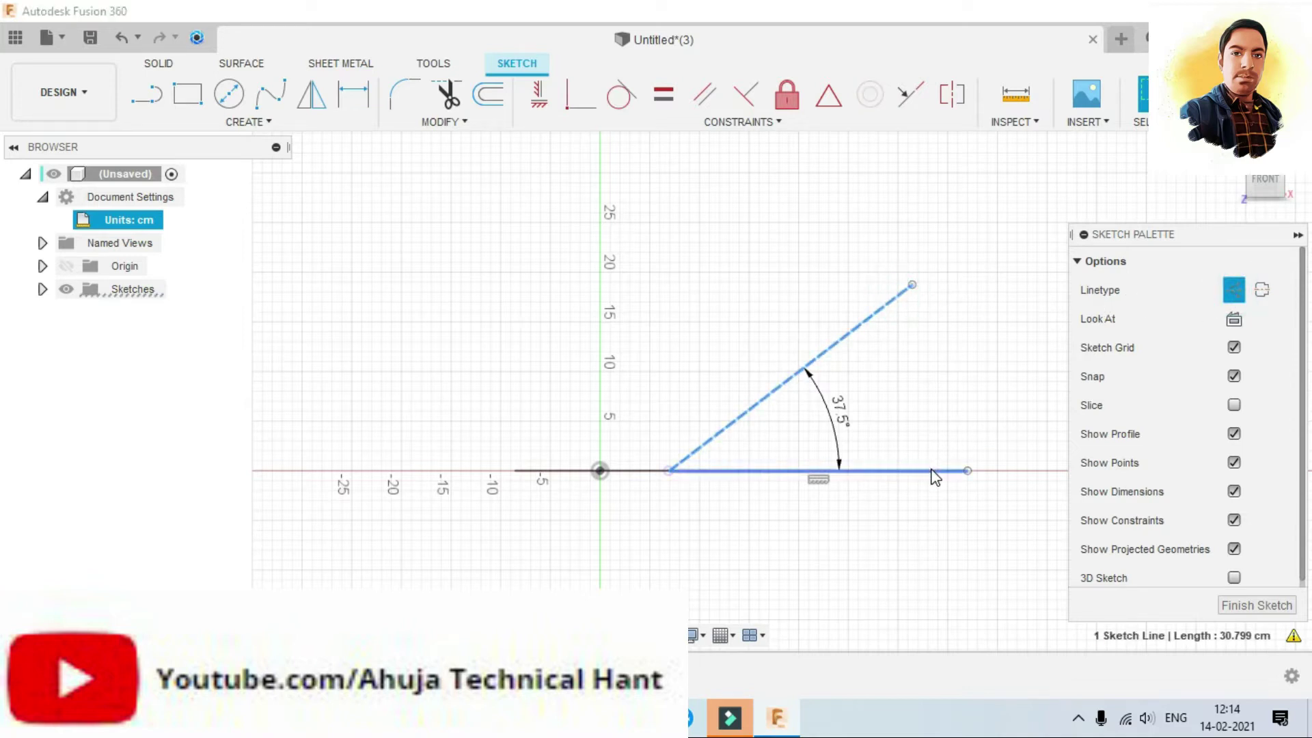
{"action": "left_click", "coordinate": [1234, 293]}
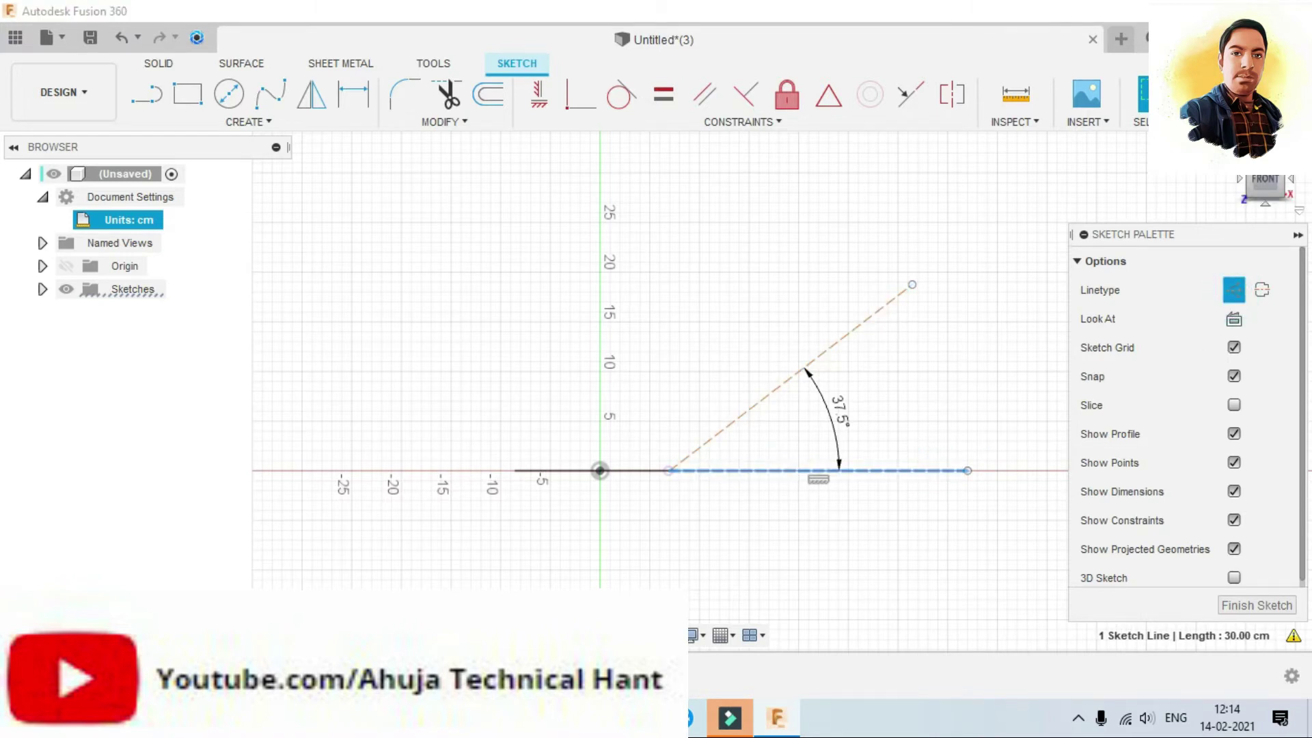
{"action": "left_click", "coordinate": [1202, 94]}
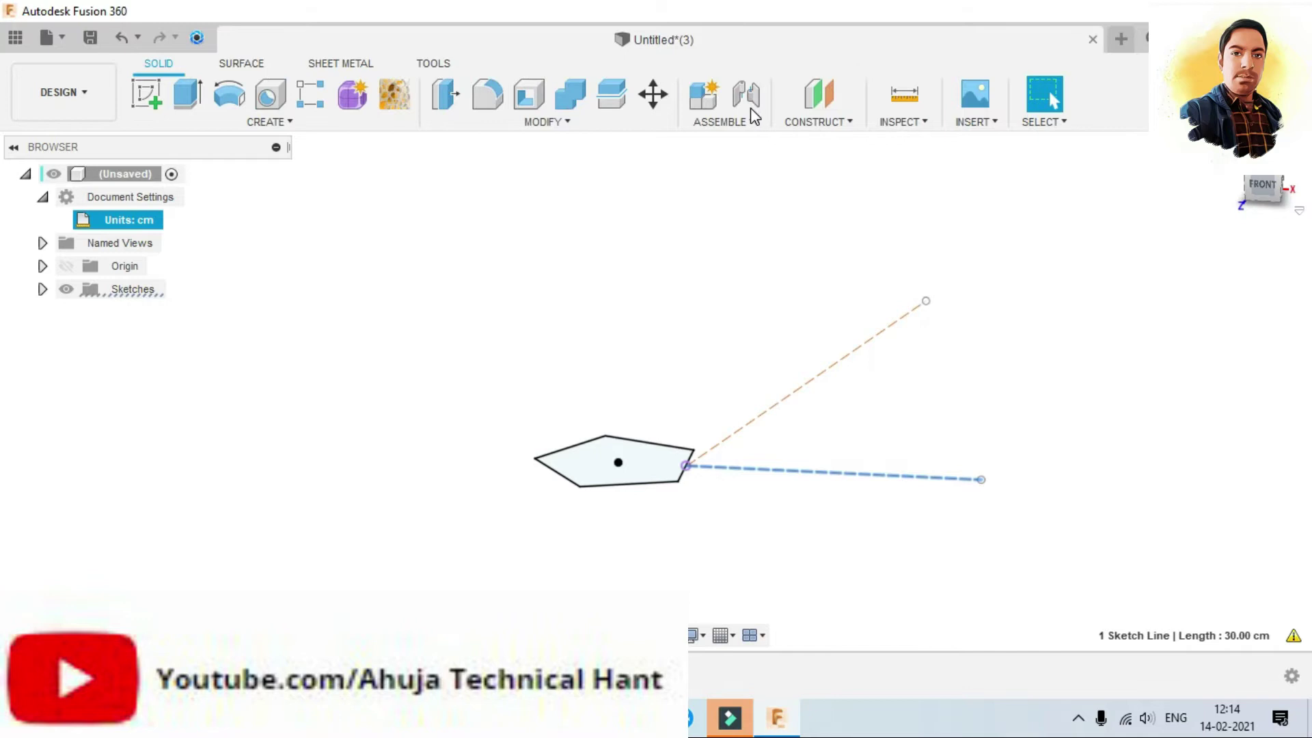
Step: Create a plane at 90° hinged on the inclined construction line and sketch on it
{"action": "left_click", "coordinate": [818, 121]}
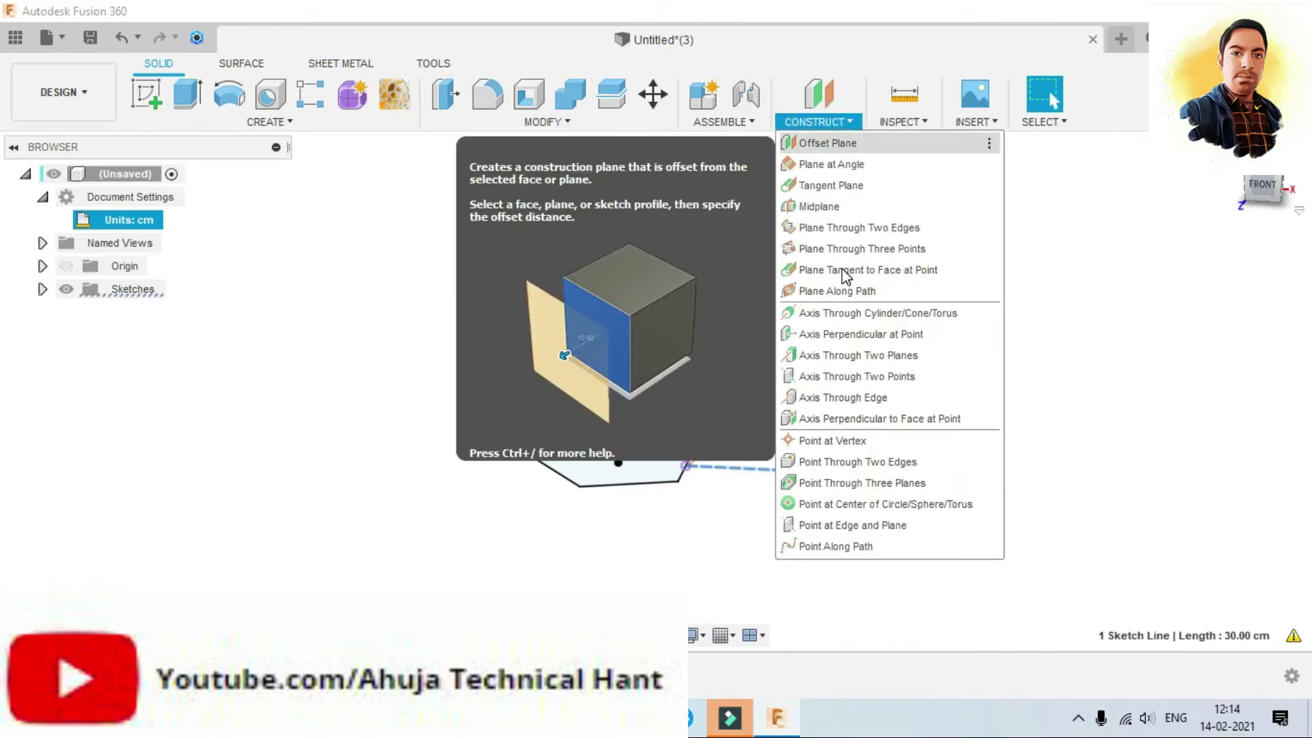
{"action": "left_click", "coordinate": [823, 165]}
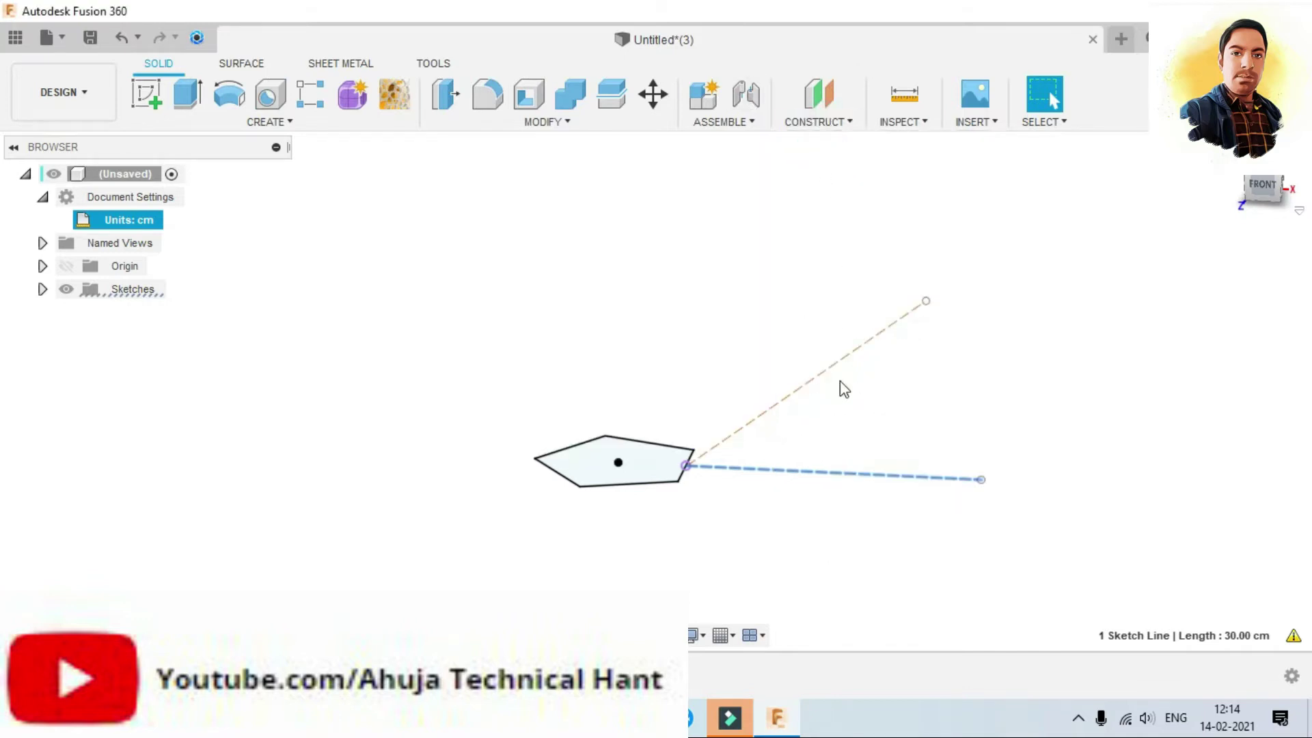
{"action": "left_click", "coordinate": [832, 362]}
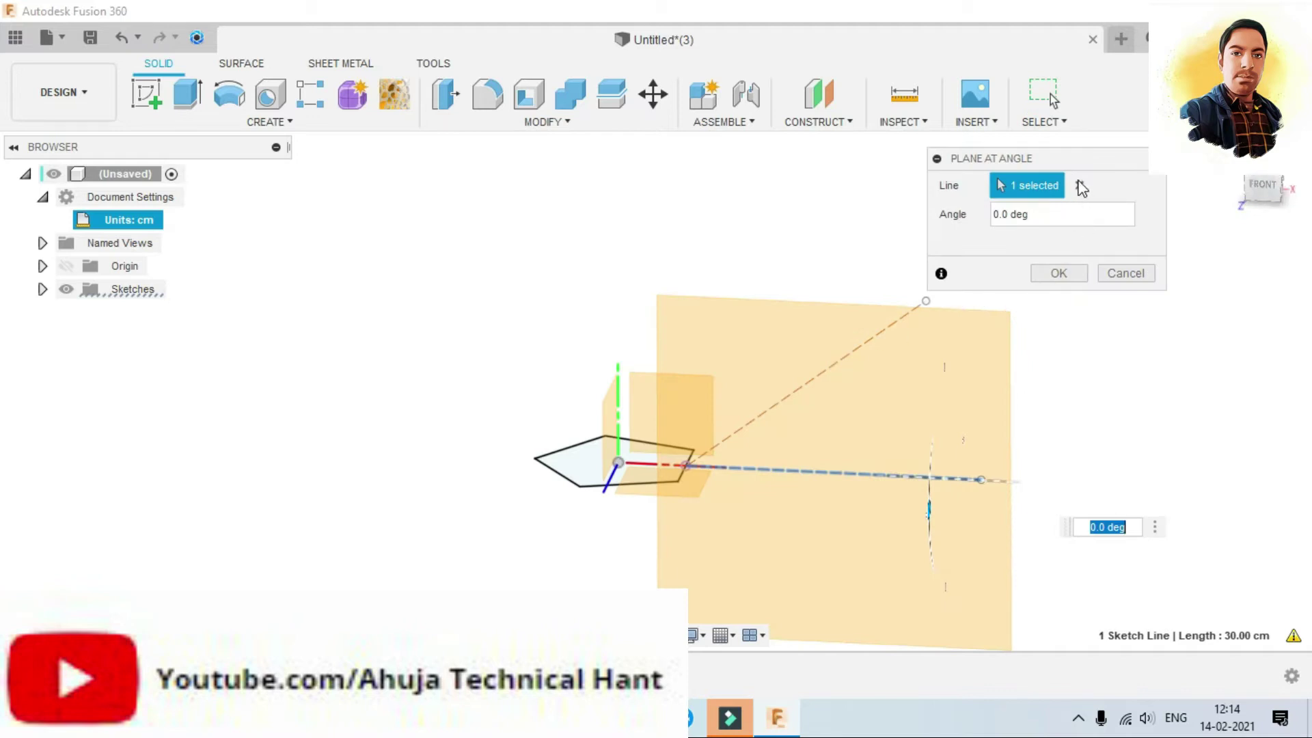
{"action": "left_click", "coordinate": [1080, 186]}
{"action": "left_click", "coordinate": [896, 325]}
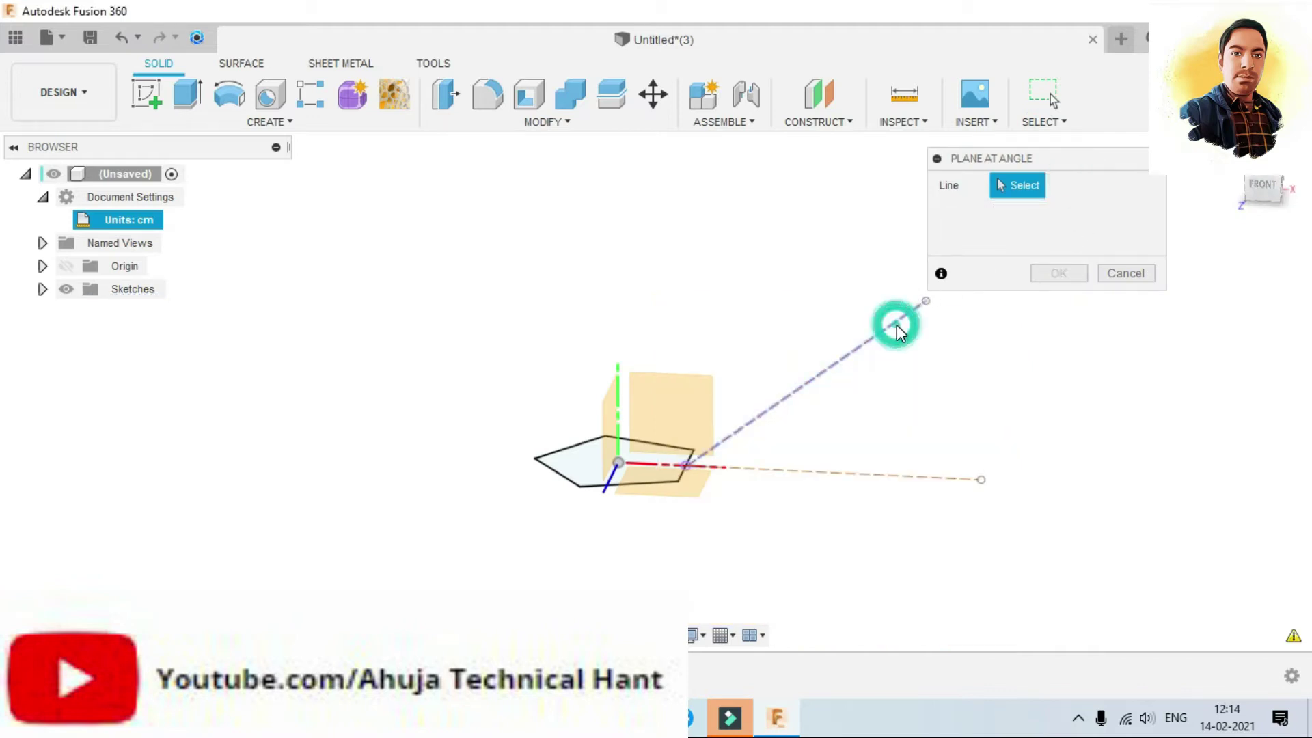
{"action": "type", "text": "90"}
{"action": "key", "text": "Return"}
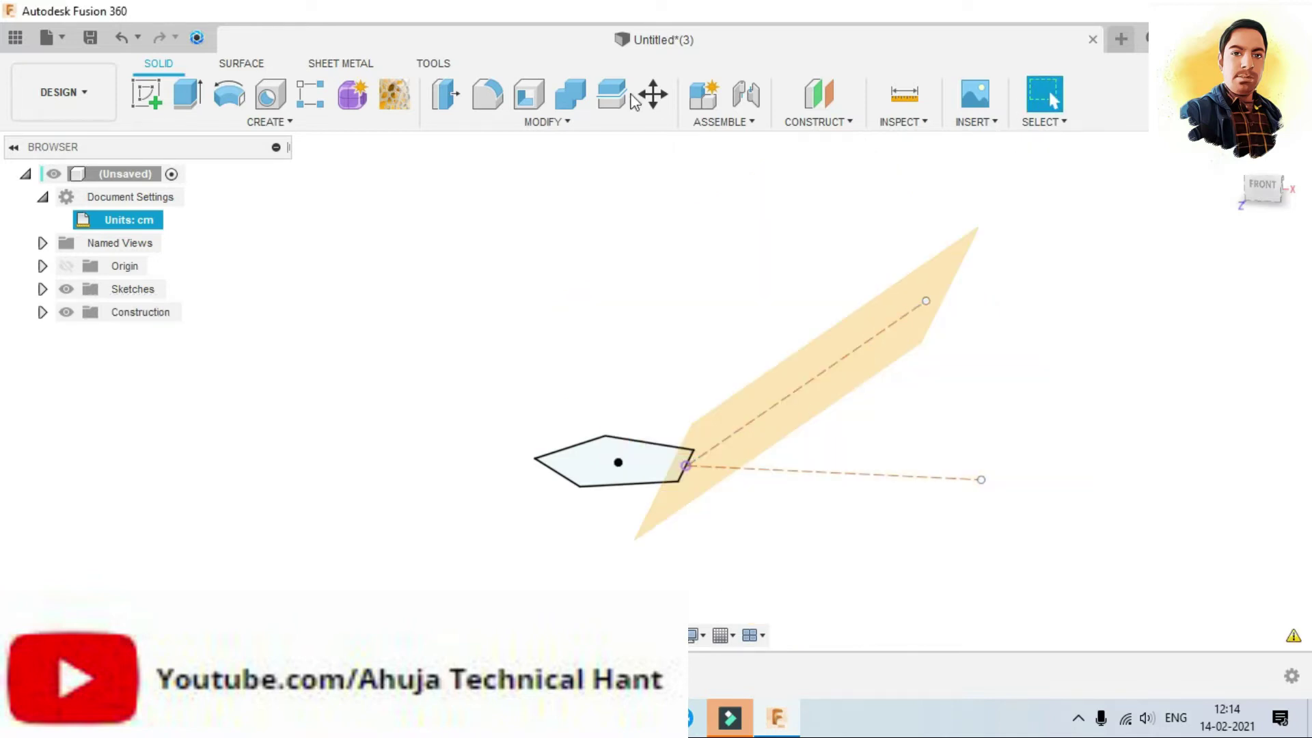
{"action": "left_click", "coordinate": [145, 101]}
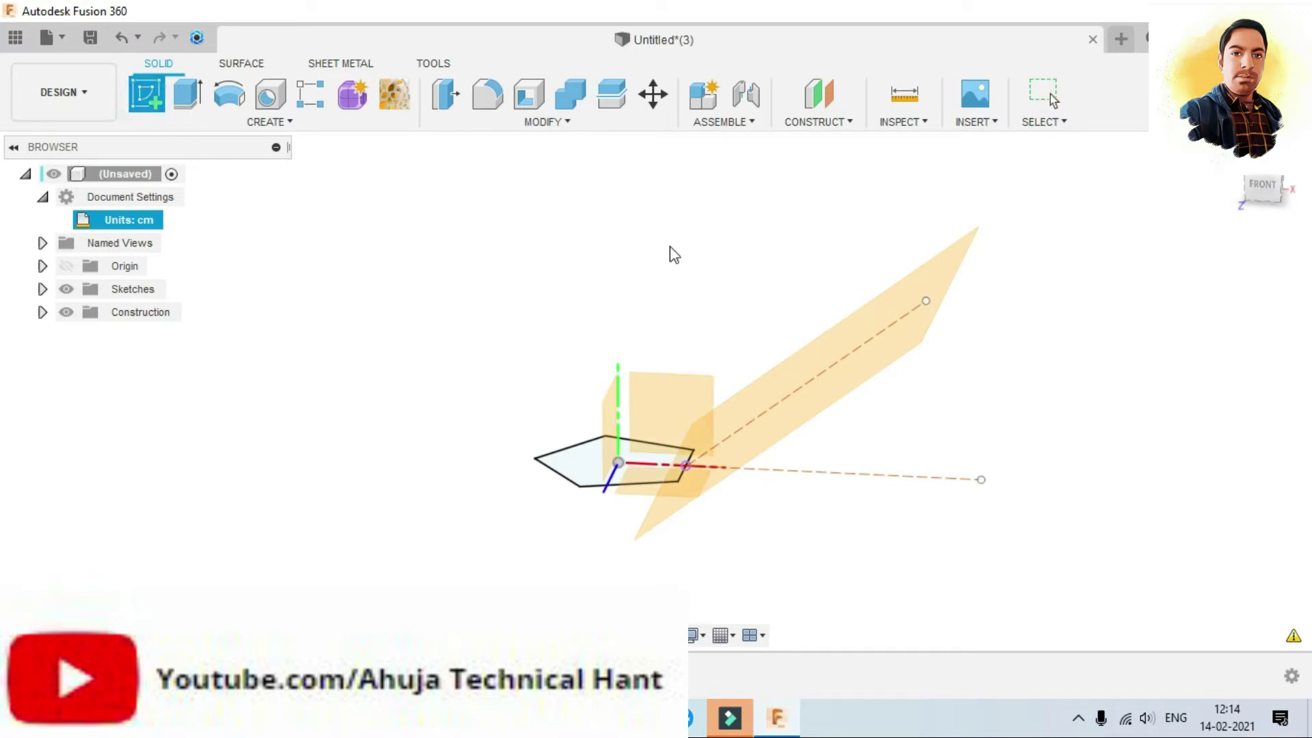
{"action": "left_click", "coordinate": [893, 301]}
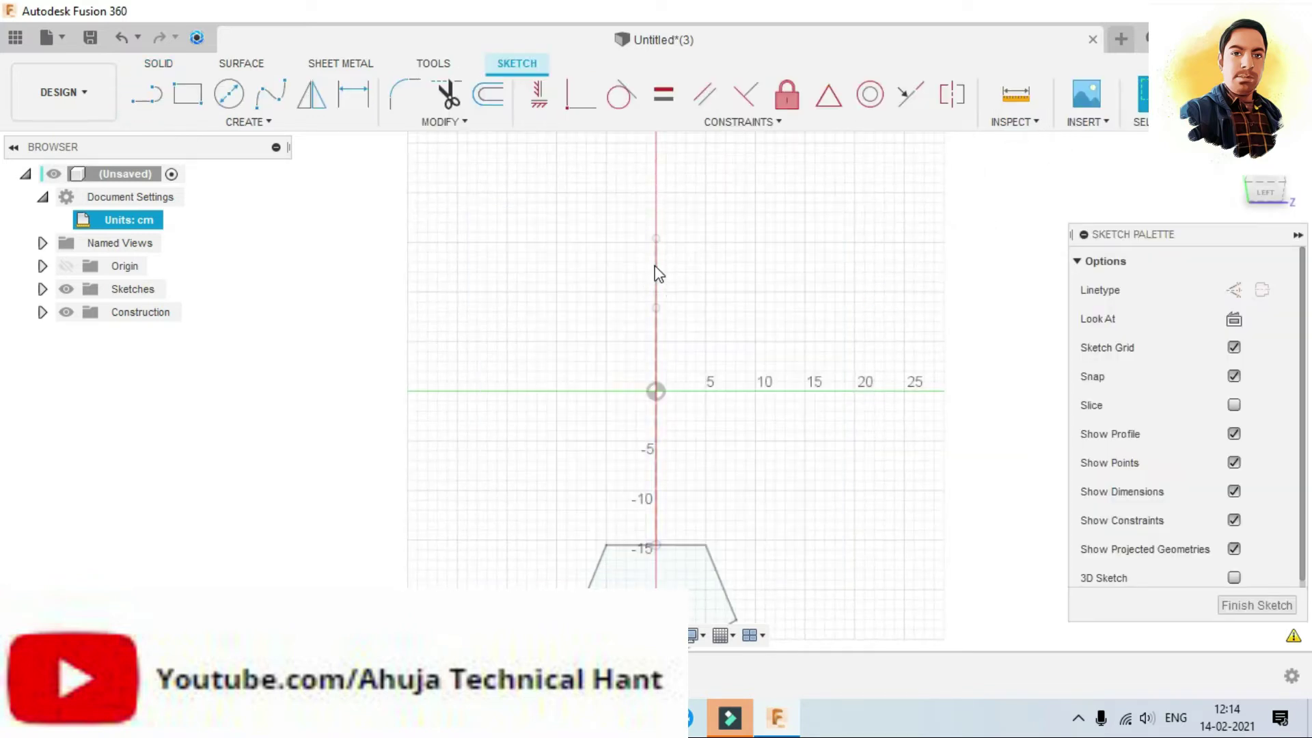
Step: Project the vertical line into the angled-plane sketch as reference geometry
{"action": "left_click", "coordinate": [656, 270]}
{"action": "left_click", "coordinate": [264, 124]}
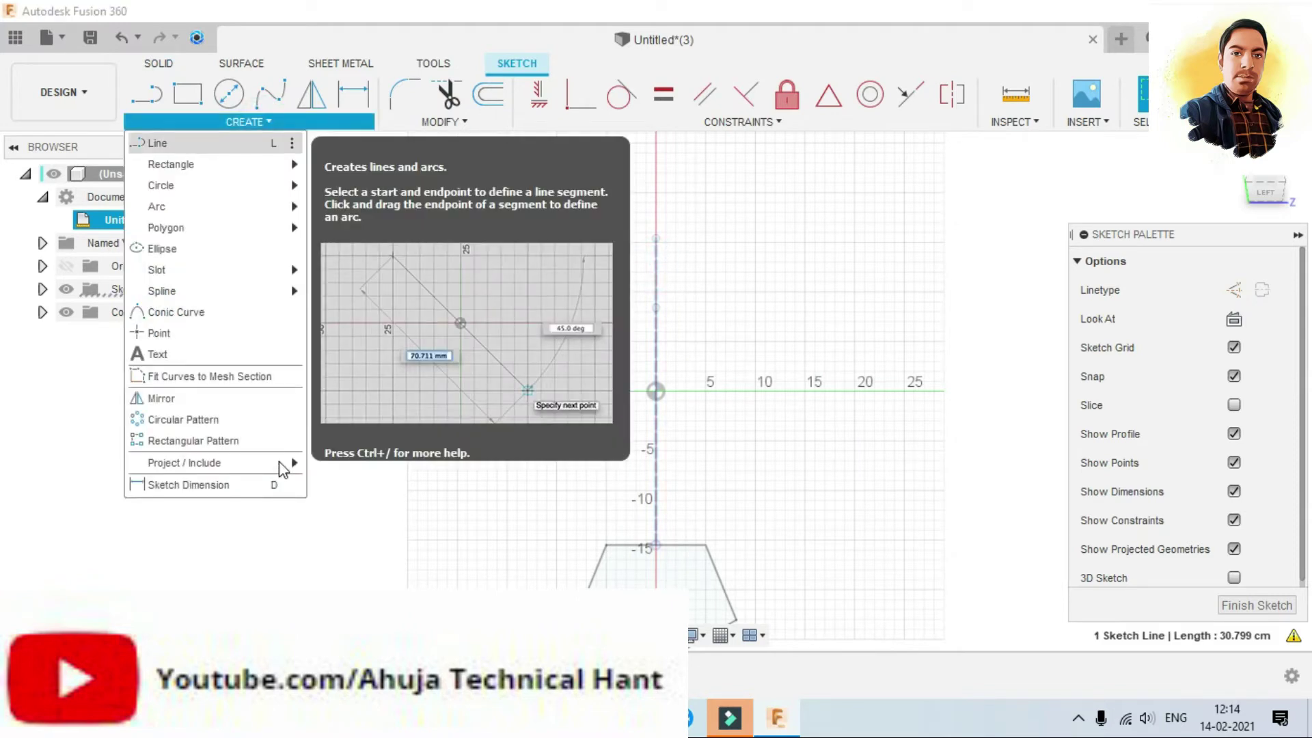
{"action": "left_click", "coordinate": [291, 463]}
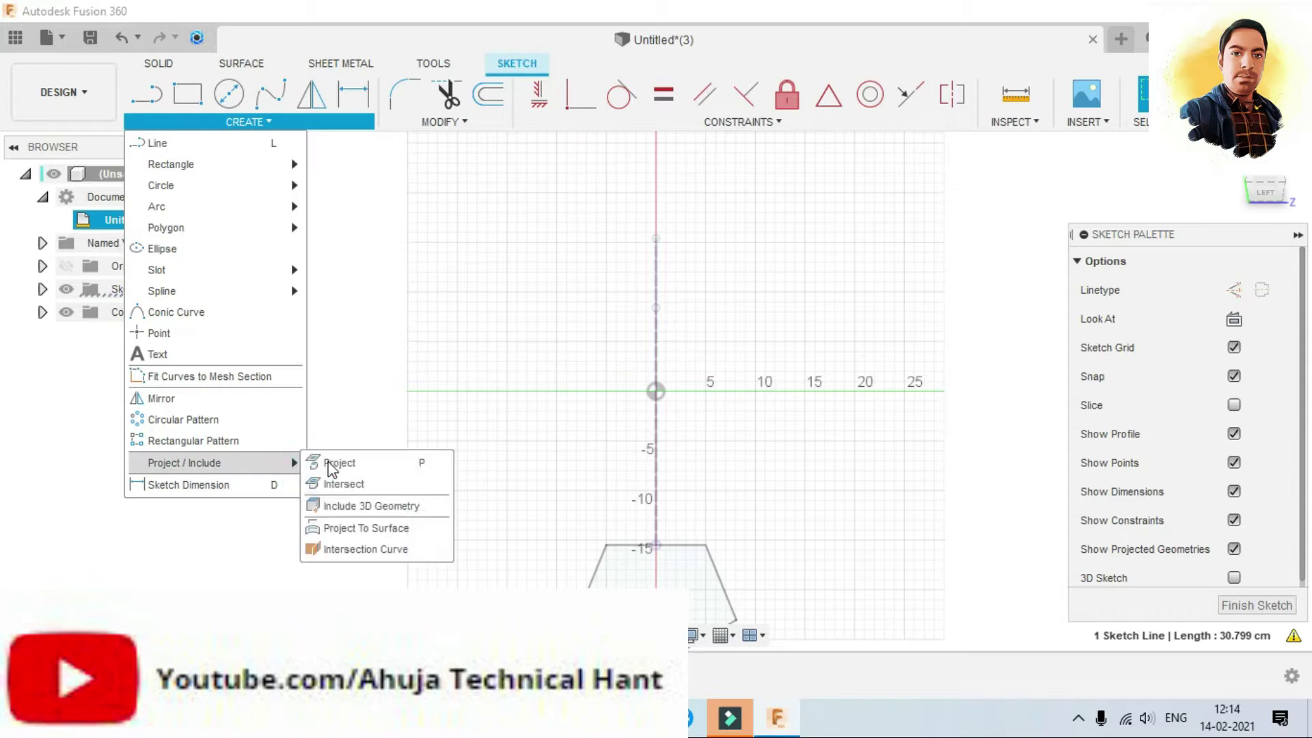
{"action": "left_click", "coordinate": [335, 465]}
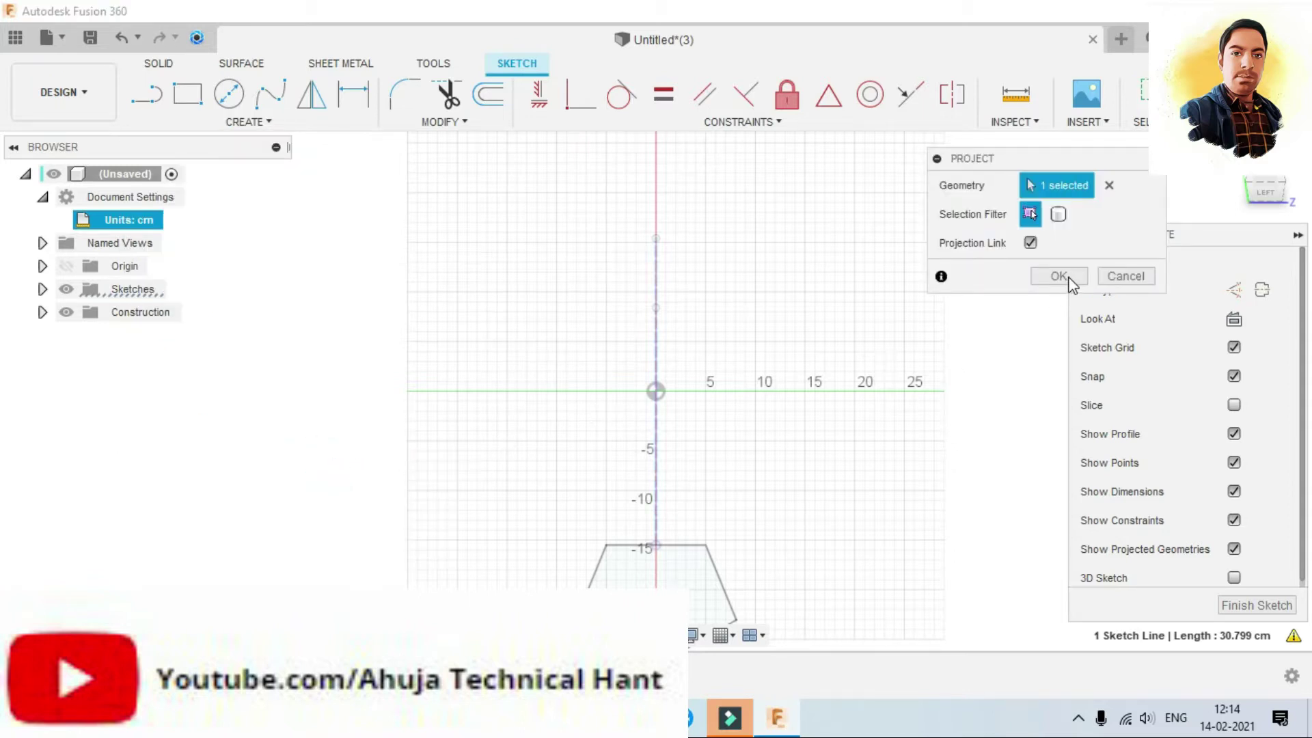
{"action": "left_click", "coordinate": [1058, 276]}
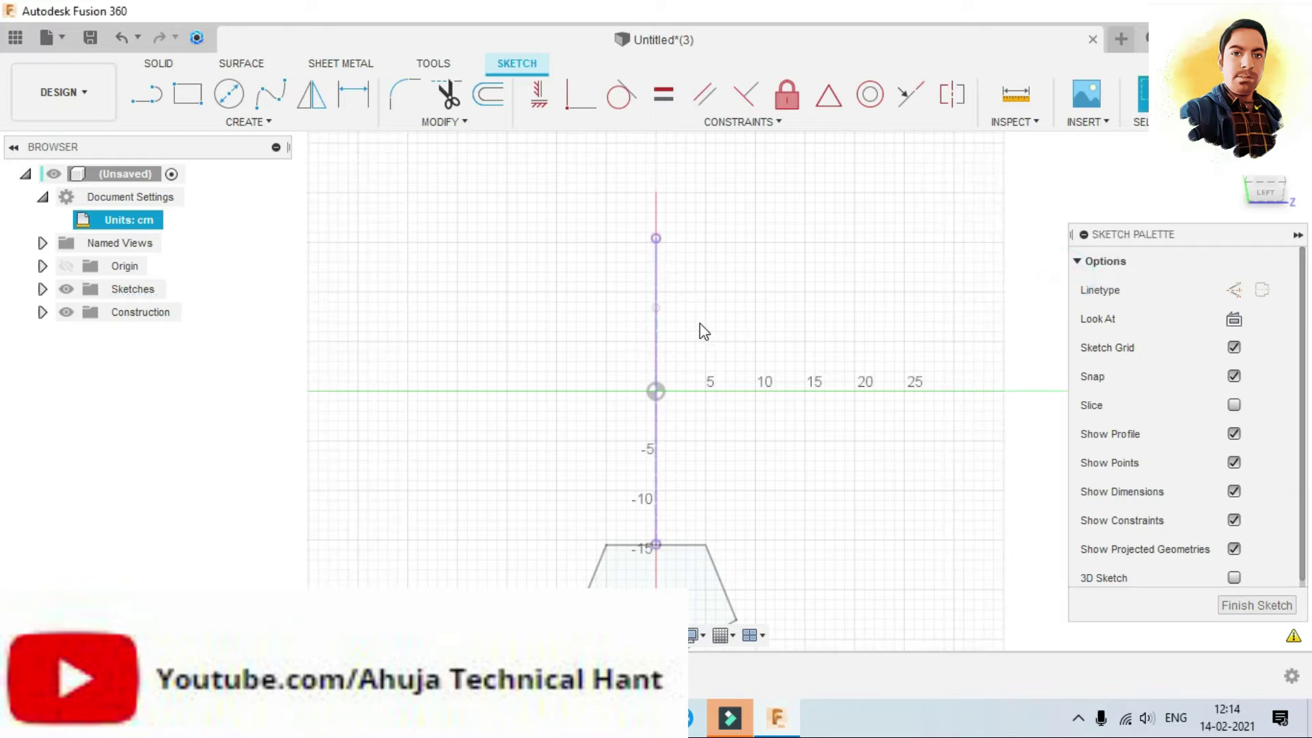
{"action": "left_click", "coordinate": [263, 123]}
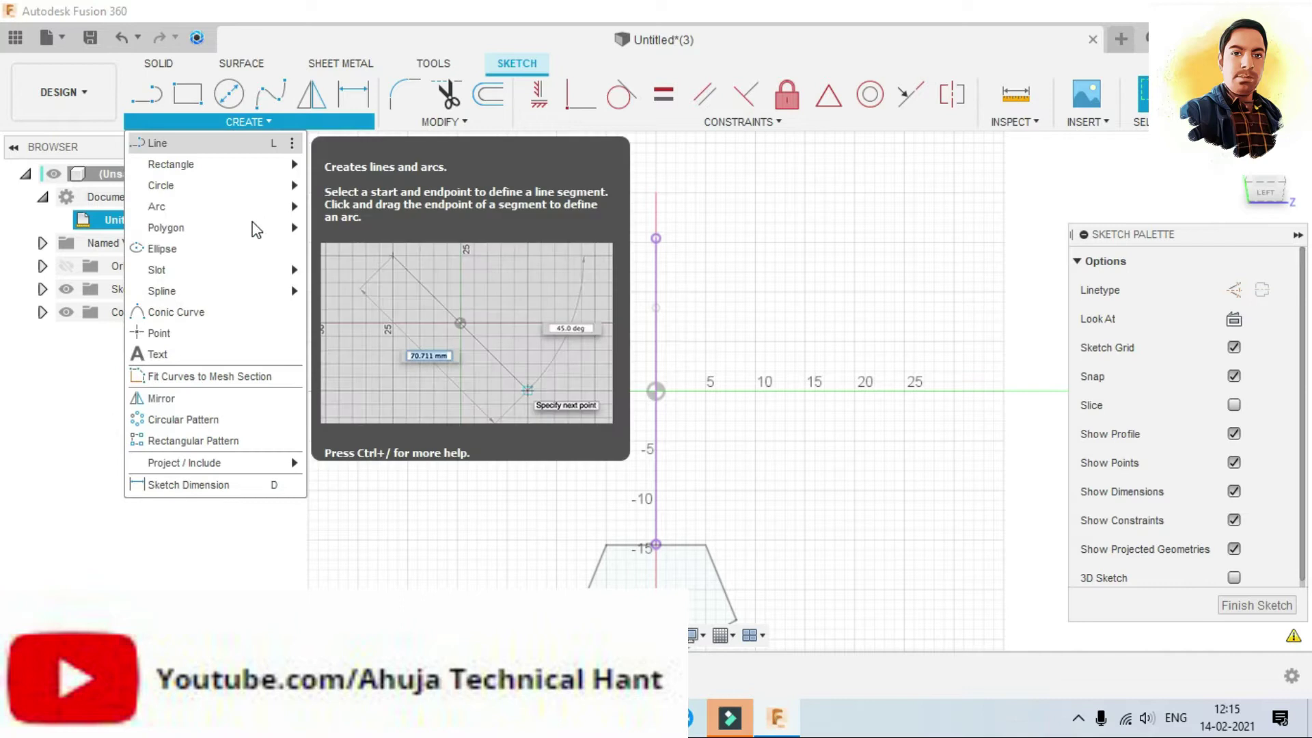
Step: Draw a three-sided circumscribed polygon below the origin and constrain its base horizontal
{"action": "left_click", "coordinate": [254, 228]}
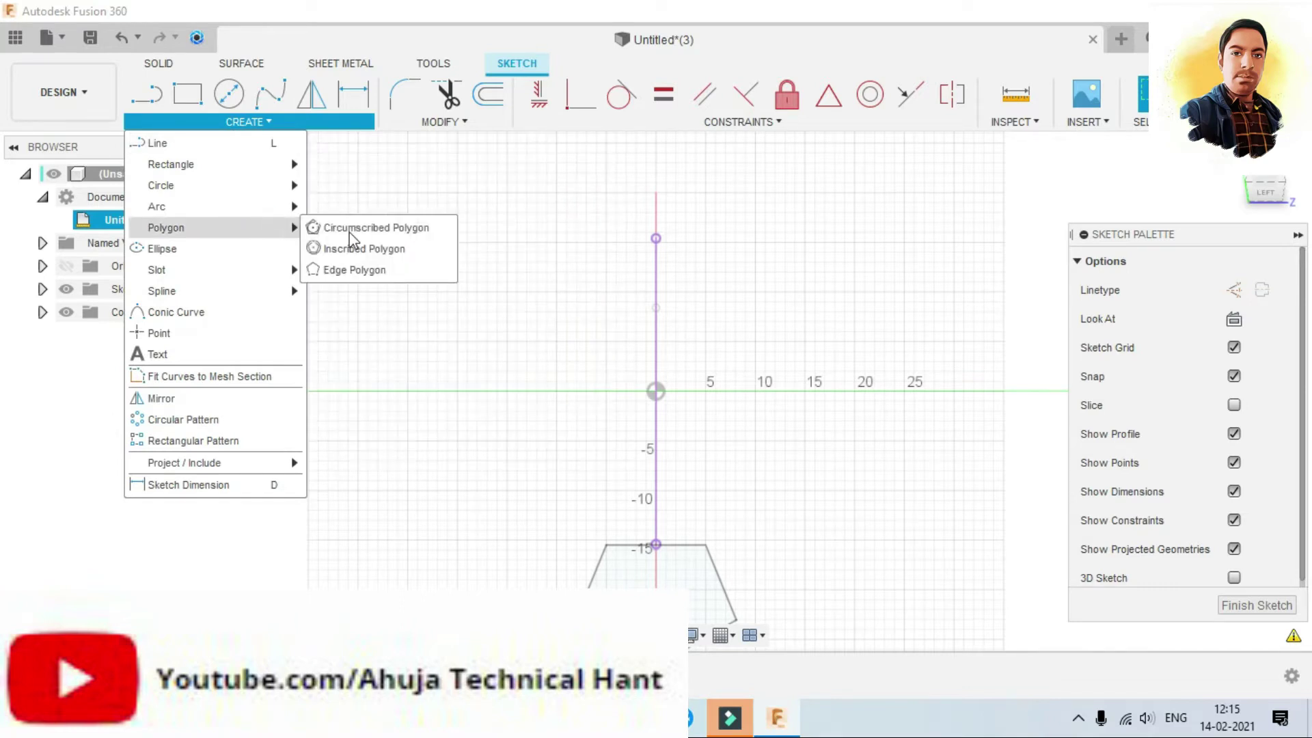
{"action": "left_click", "coordinate": [352, 231]}
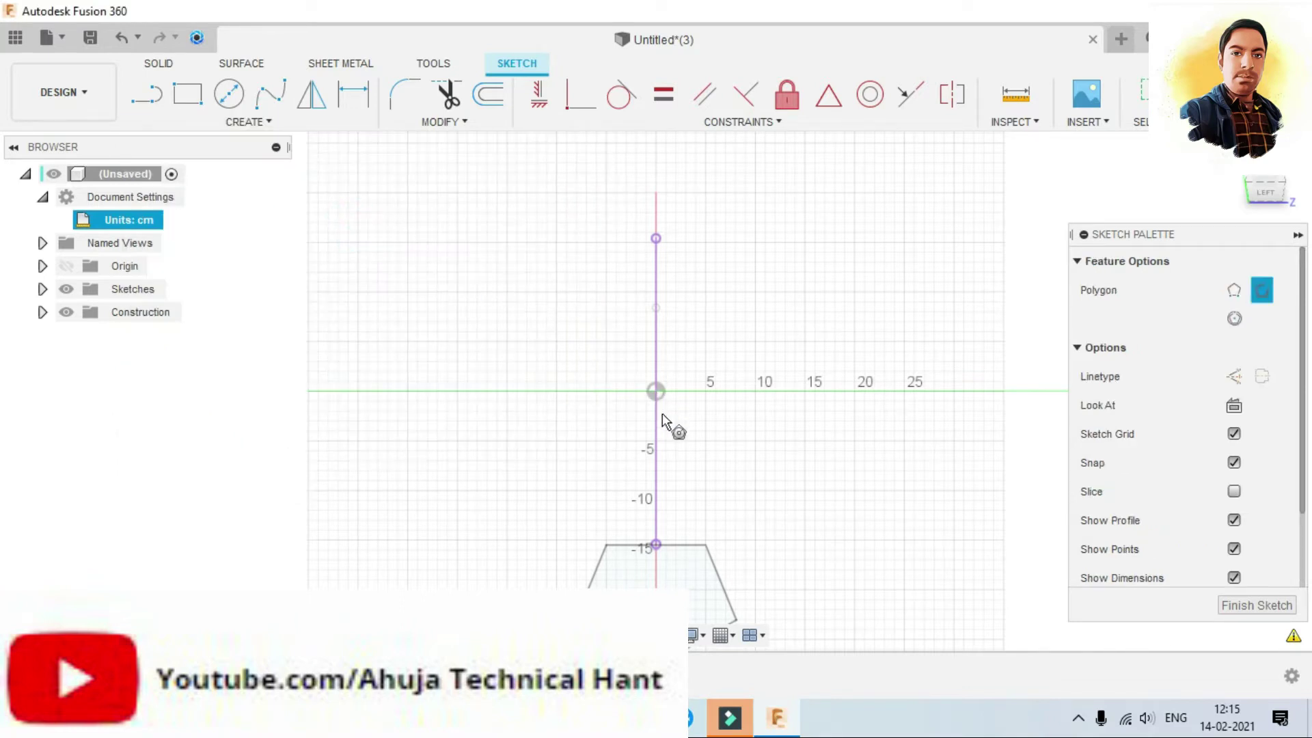
{"action": "left_click", "coordinate": [656, 432]}
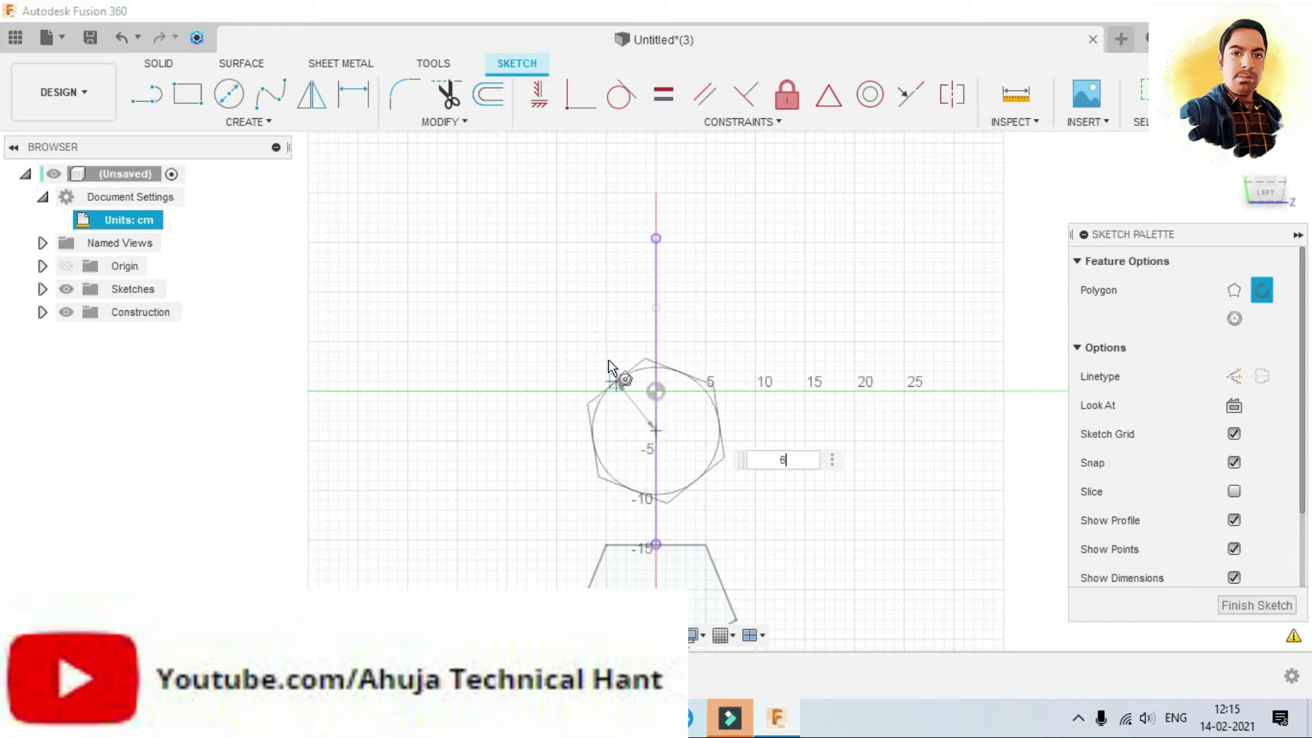
{"action": "key", "text": "Tab"}
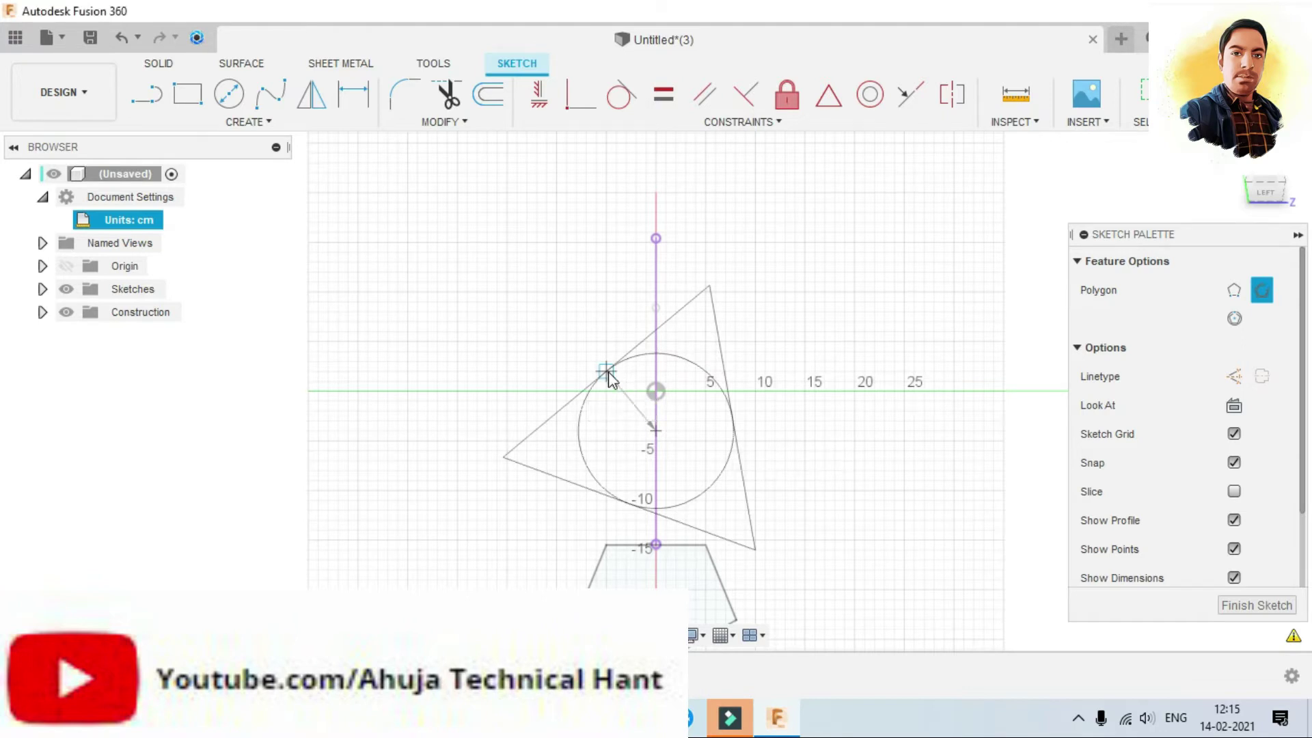
{"action": "key", "text": "Return"}
{"action": "left_click", "coordinate": [537, 104]}
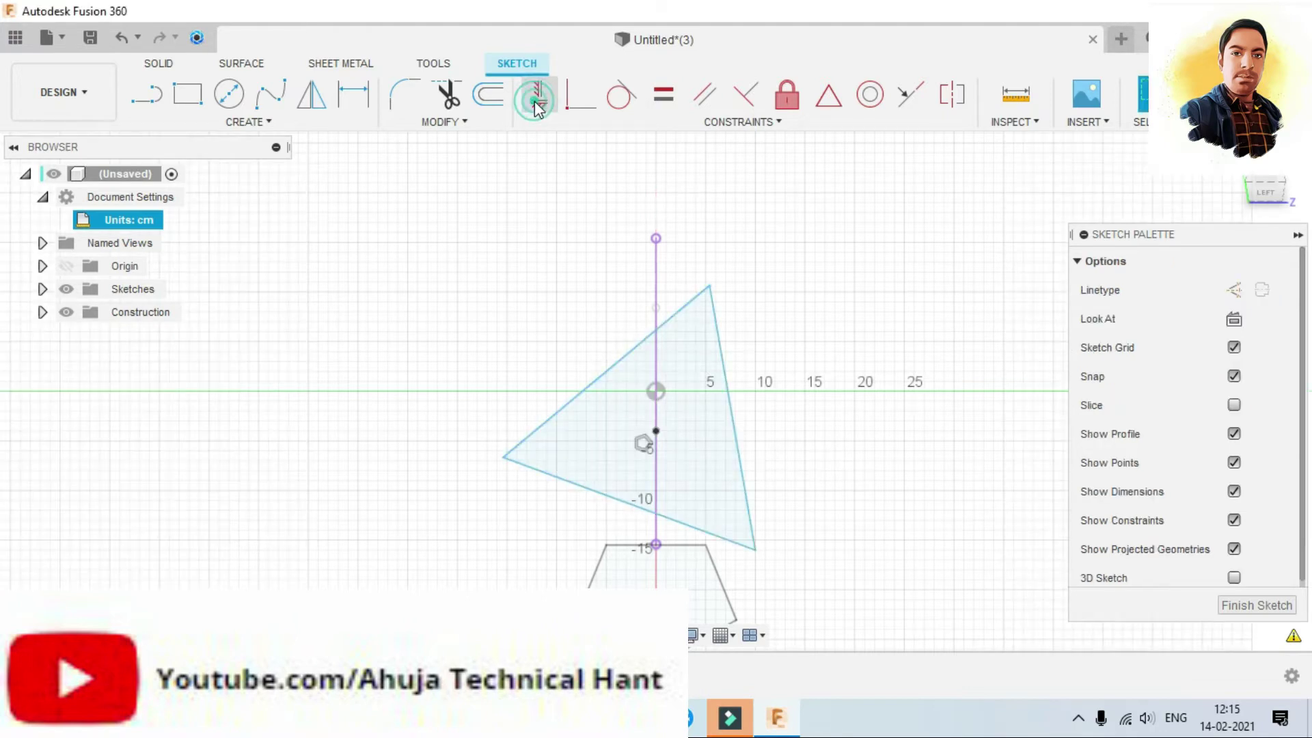
{"action": "left_click", "coordinate": [544, 474]}
{"action": "key", "text": "Escape"}
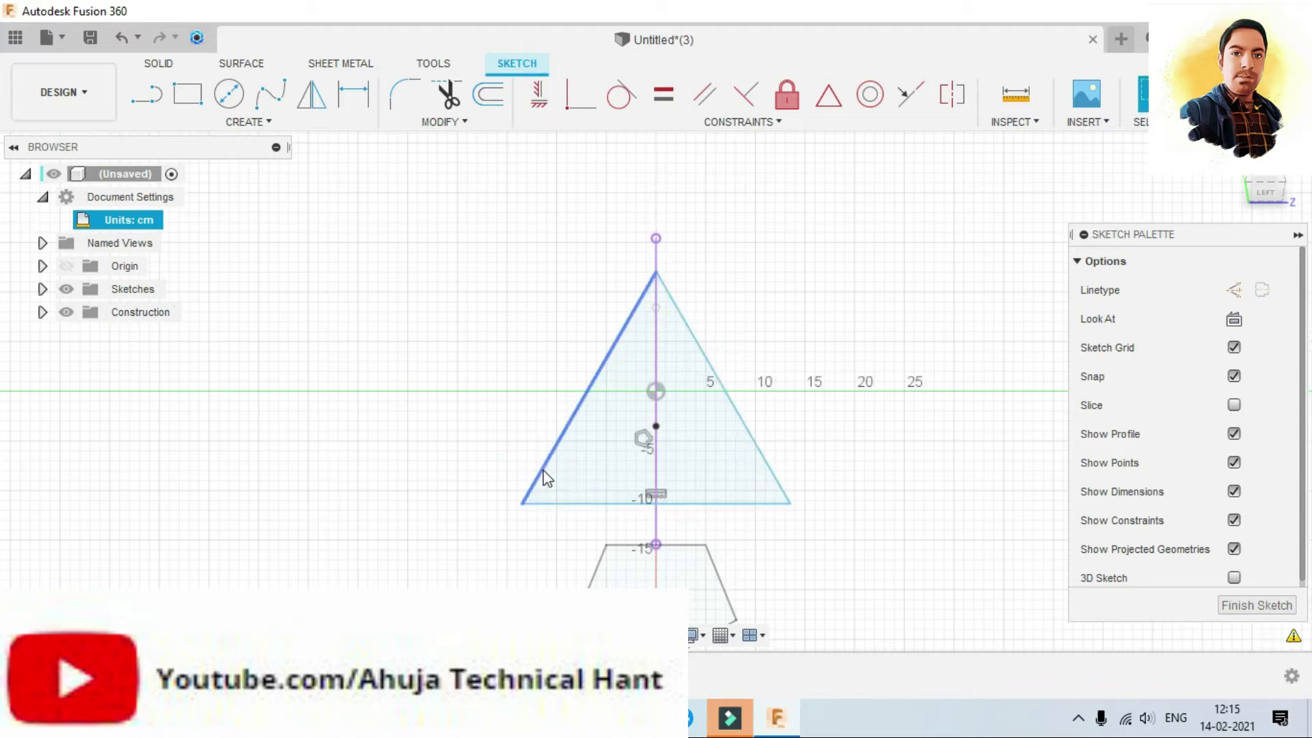
Step: Dimension the triangle's base to 10 cm and its gap above the trapezoid to 1 cm, then finish
{"action": "key", "text": "d"}
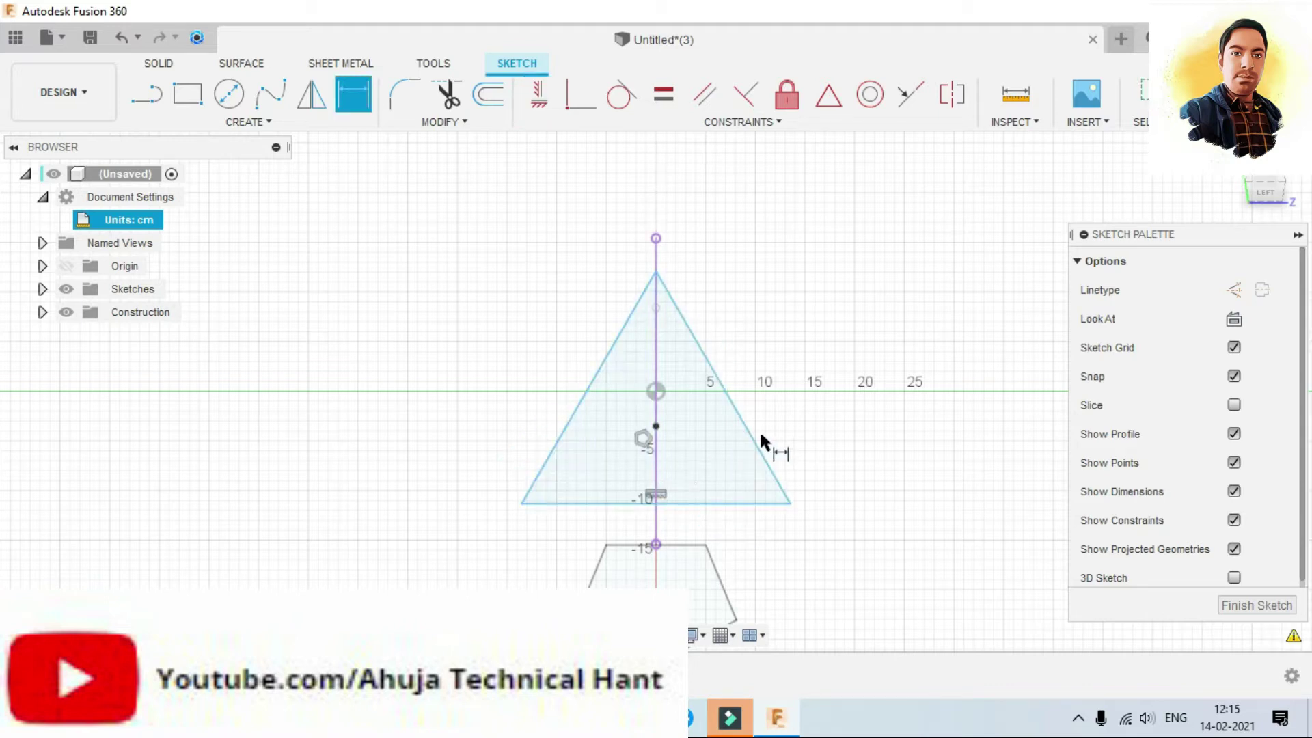
{"action": "left_click", "coordinate": [736, 504]}
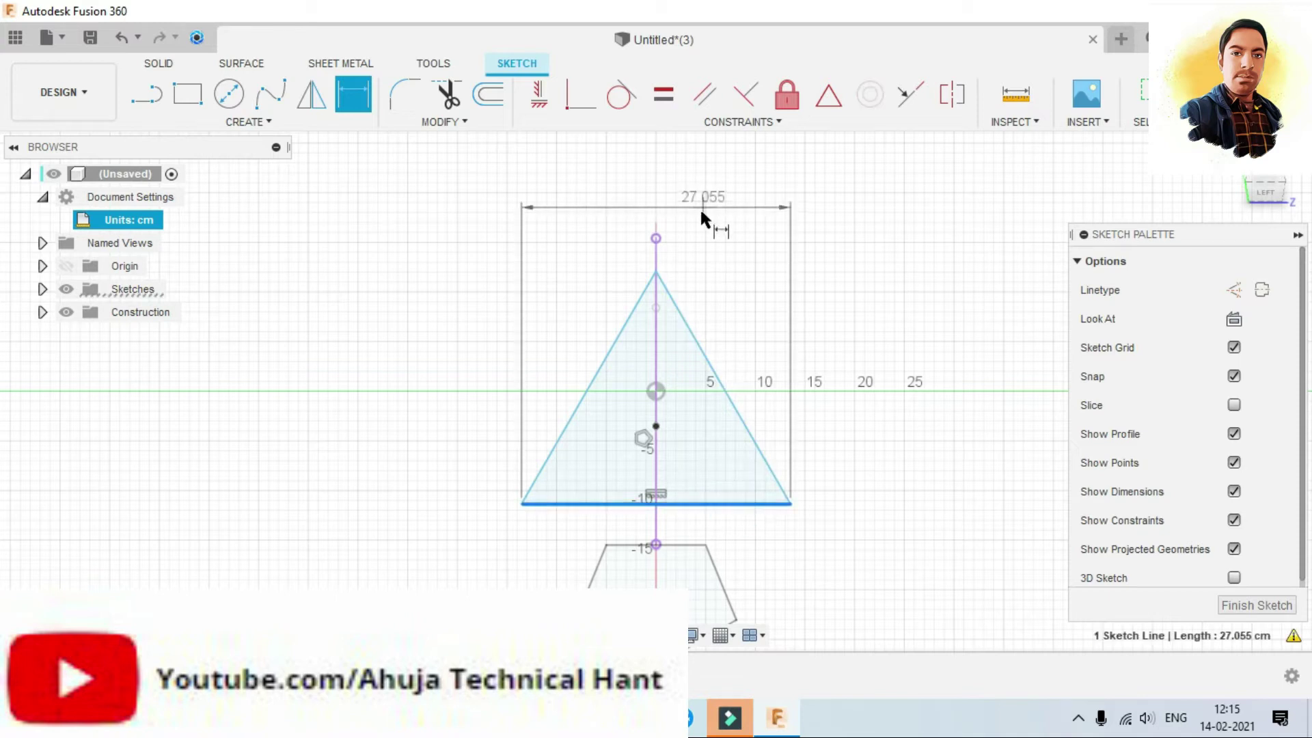
{"action": "left_click", "coordinate": [703, 215]}
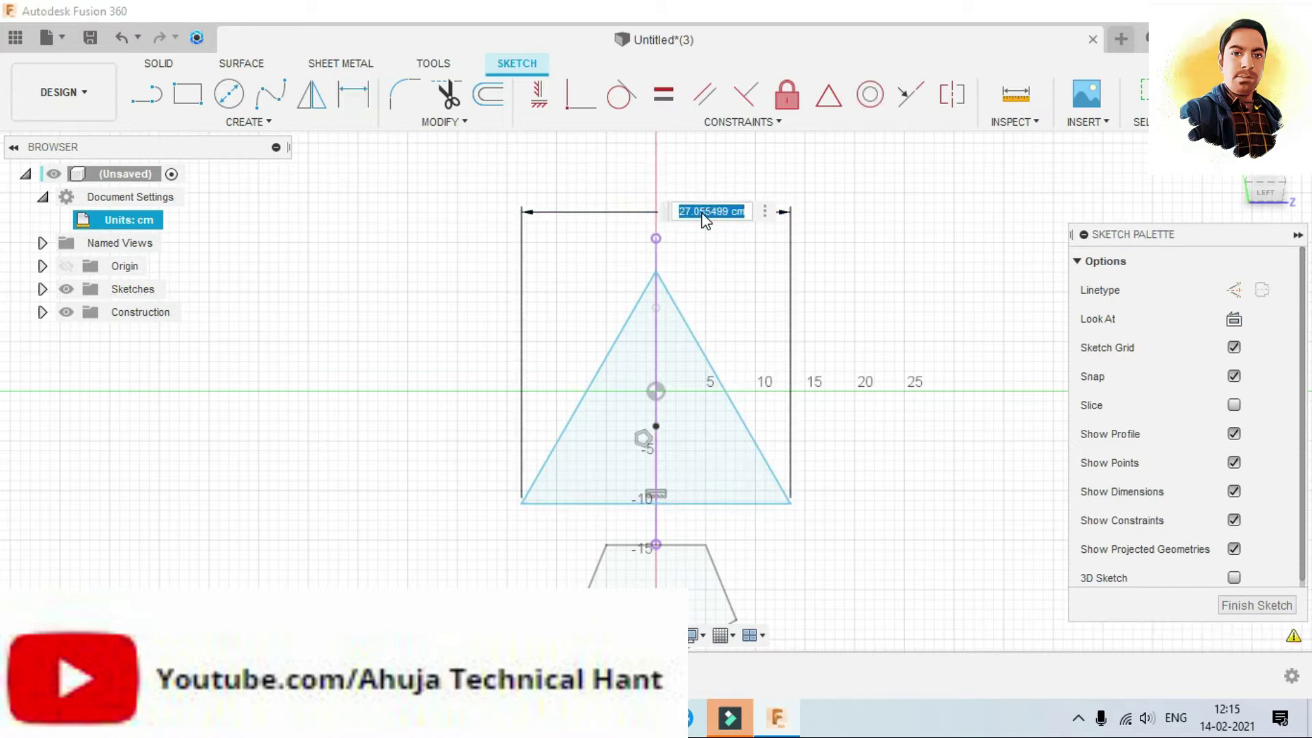
{"action": "type", "text": "10"}
{"action": "key", "text": "Return"}
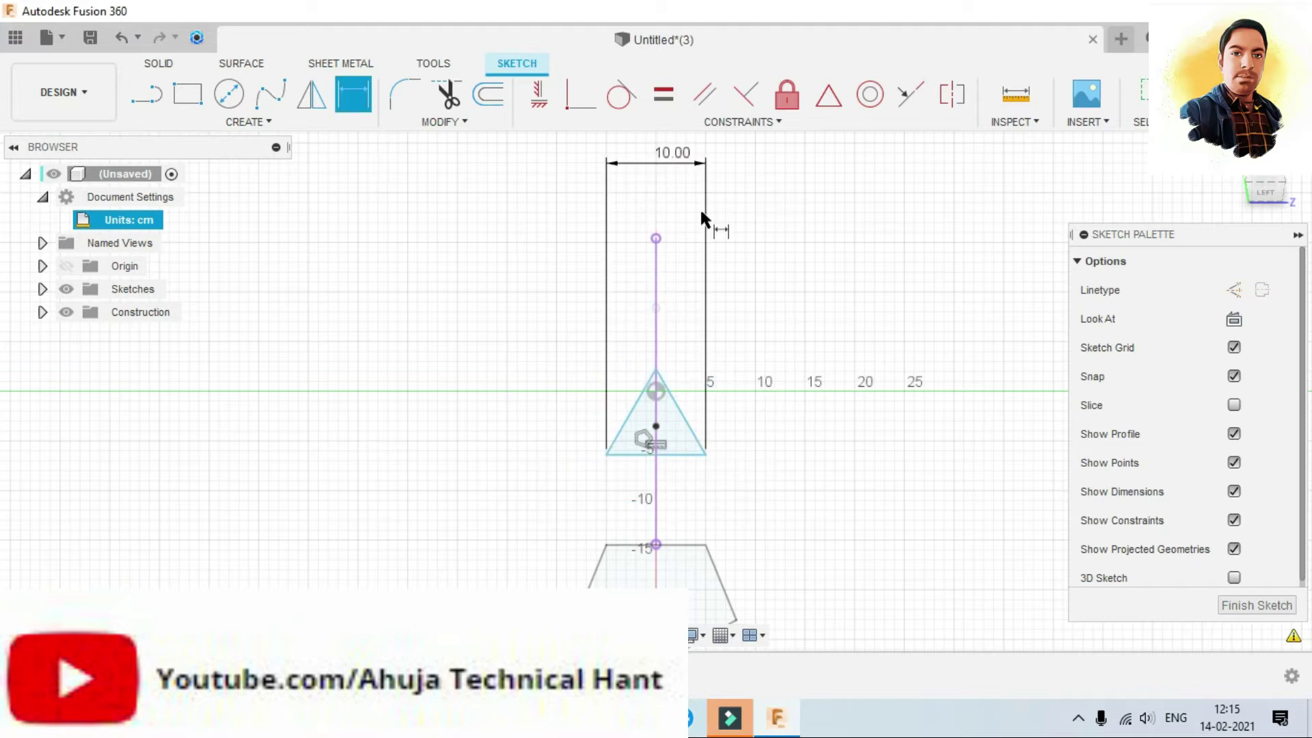
{"action": "left_click", "coordinate": [679, 455]}
{"action": "left_click", "coordinate": [690, 545]}
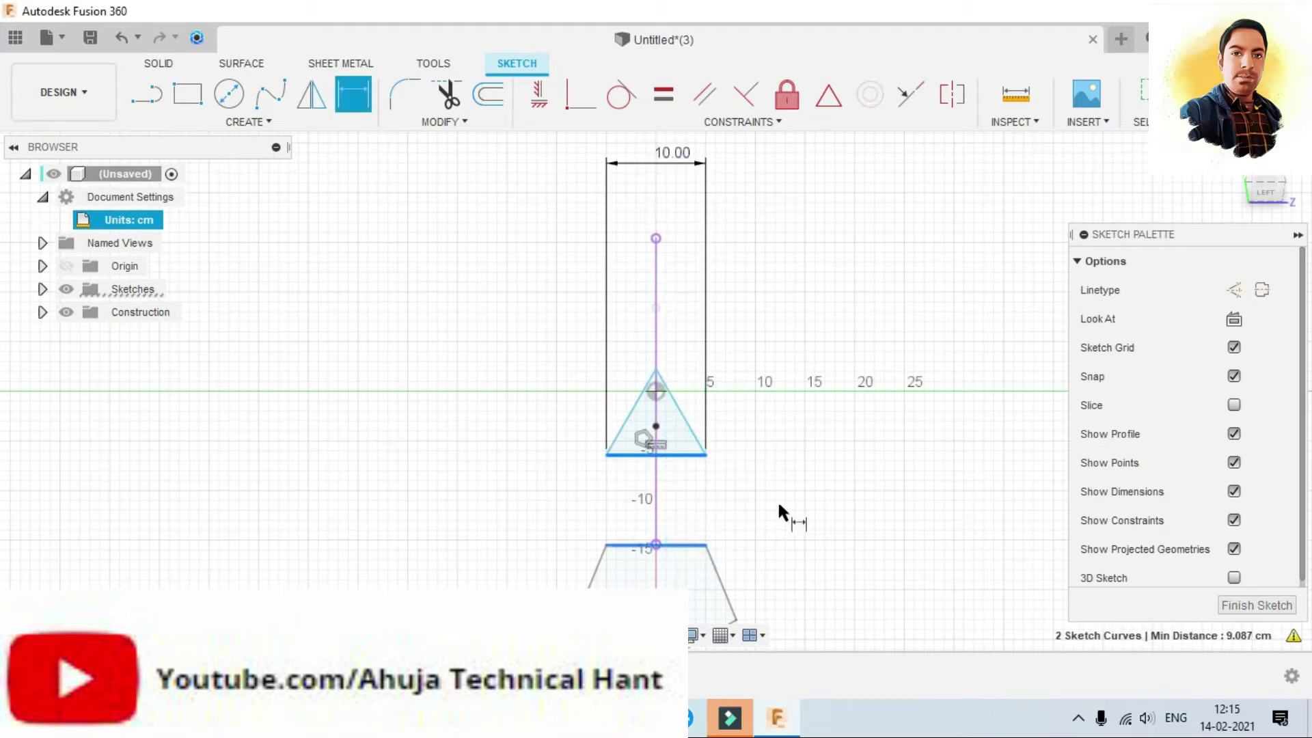
{"action": "left_click", "coordinate": [779, 505]}
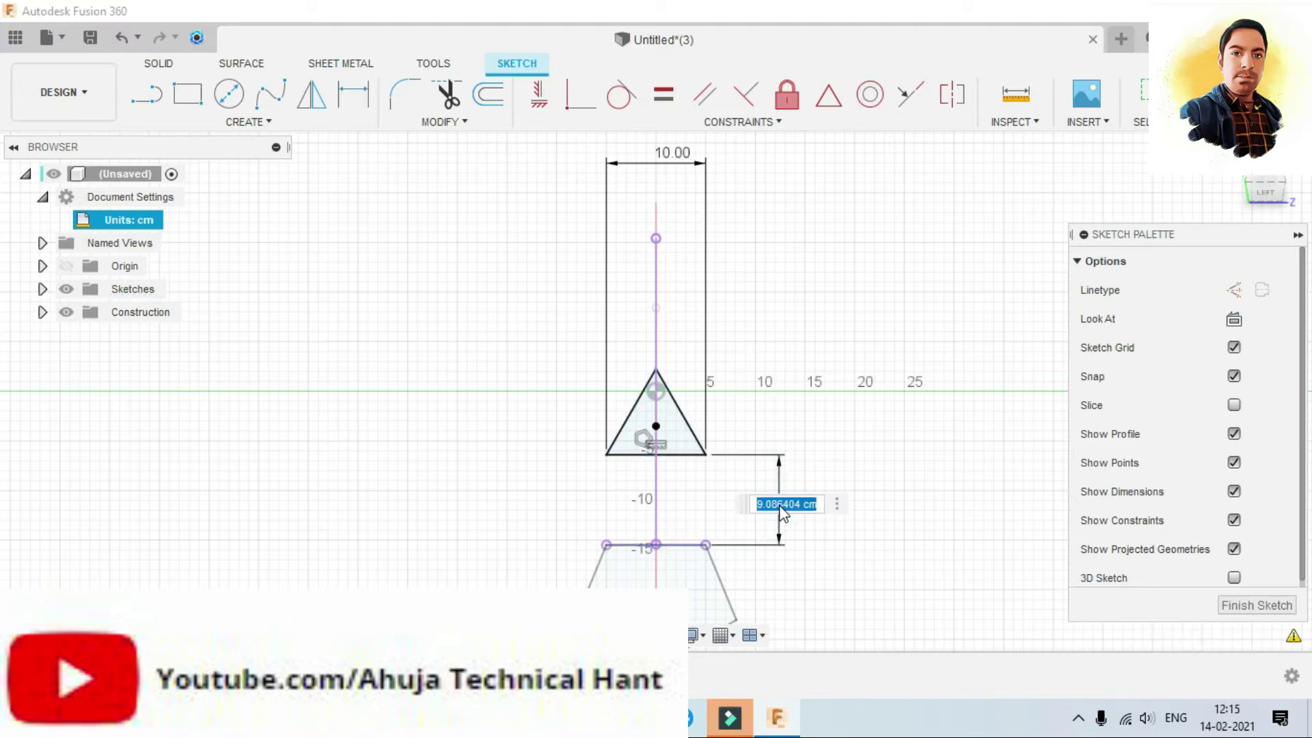
{"action": "type", "text": "1"}
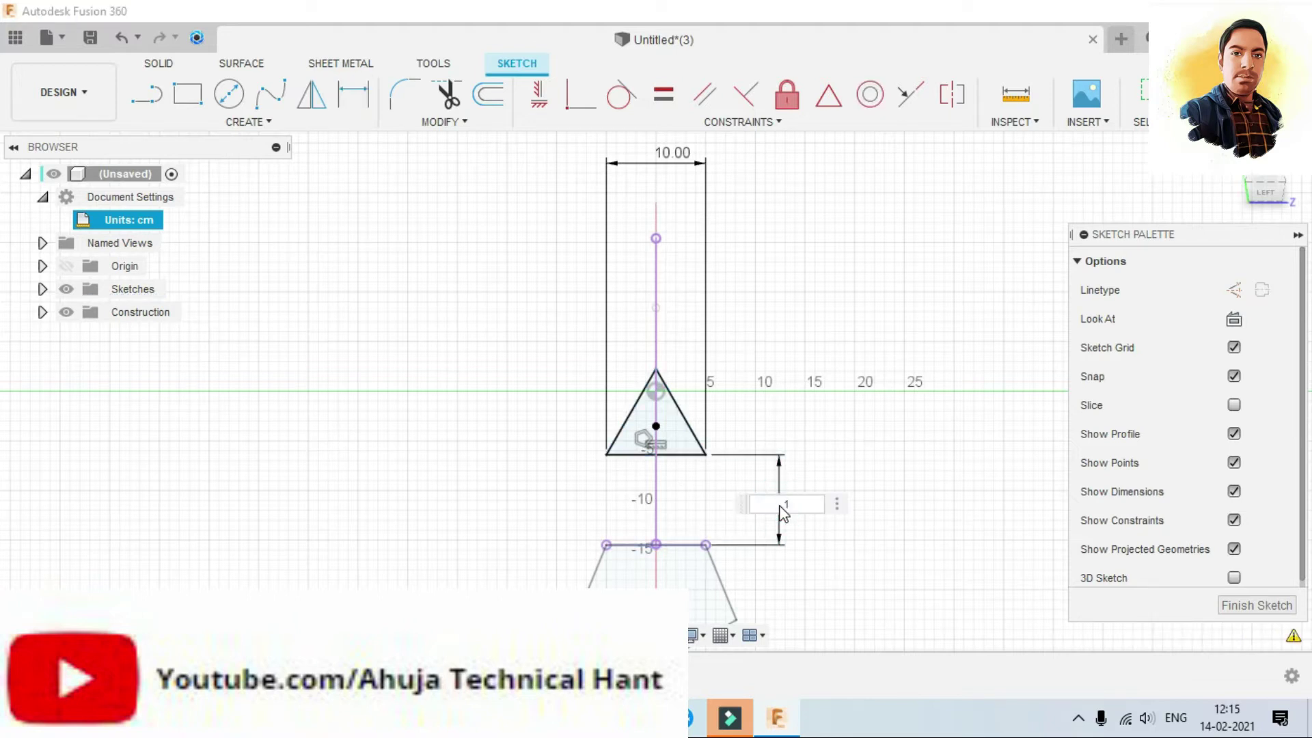
{"action": "key", "text": "Return"}
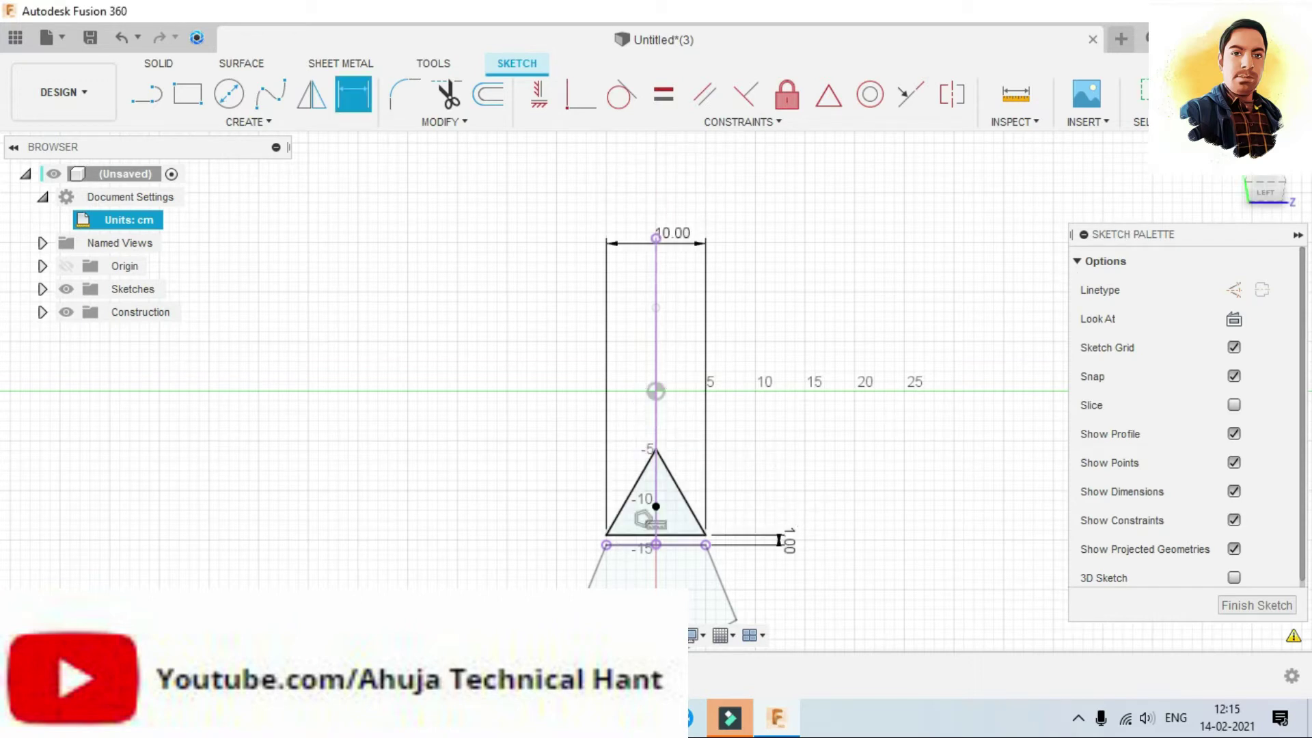
{"action": "left_click", "coordinate": [1256, 606]}
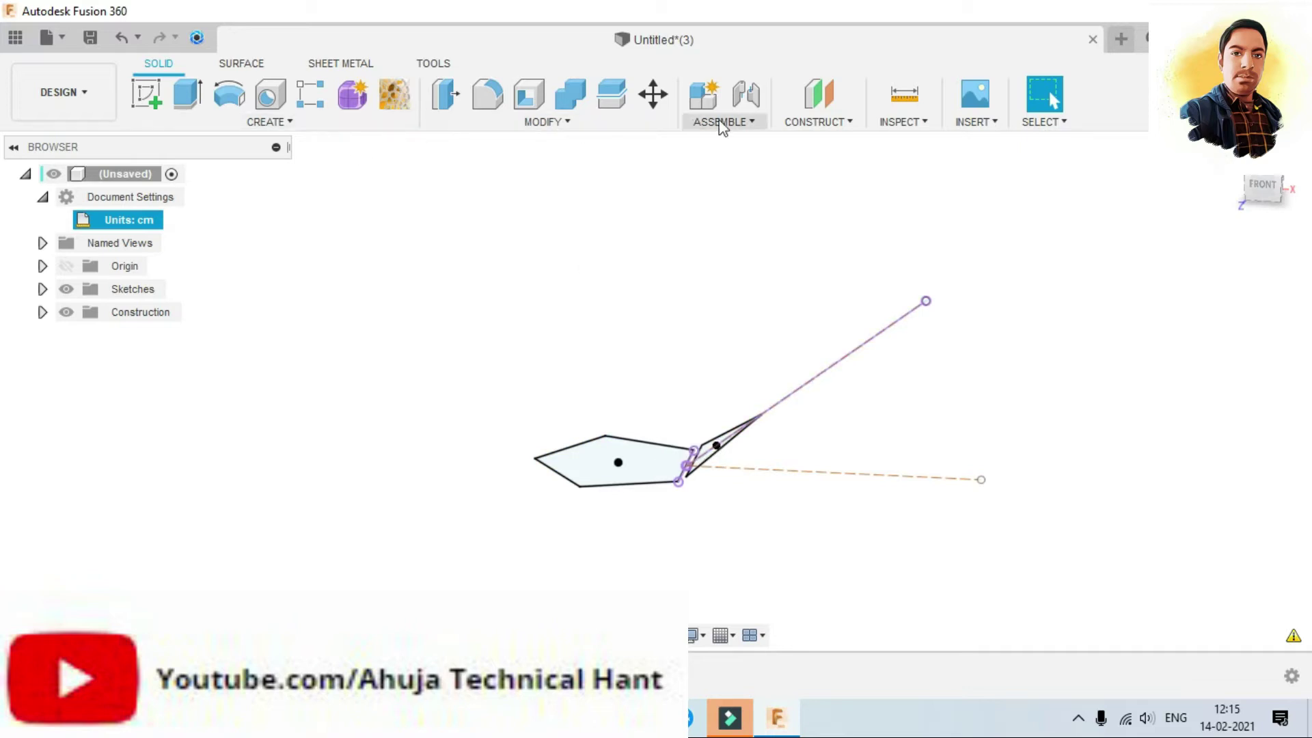
Step: Add a construction axis perpendicular to the pentagon face through its centre point
{"action": "left_click", "coordinate": [811, 122]}
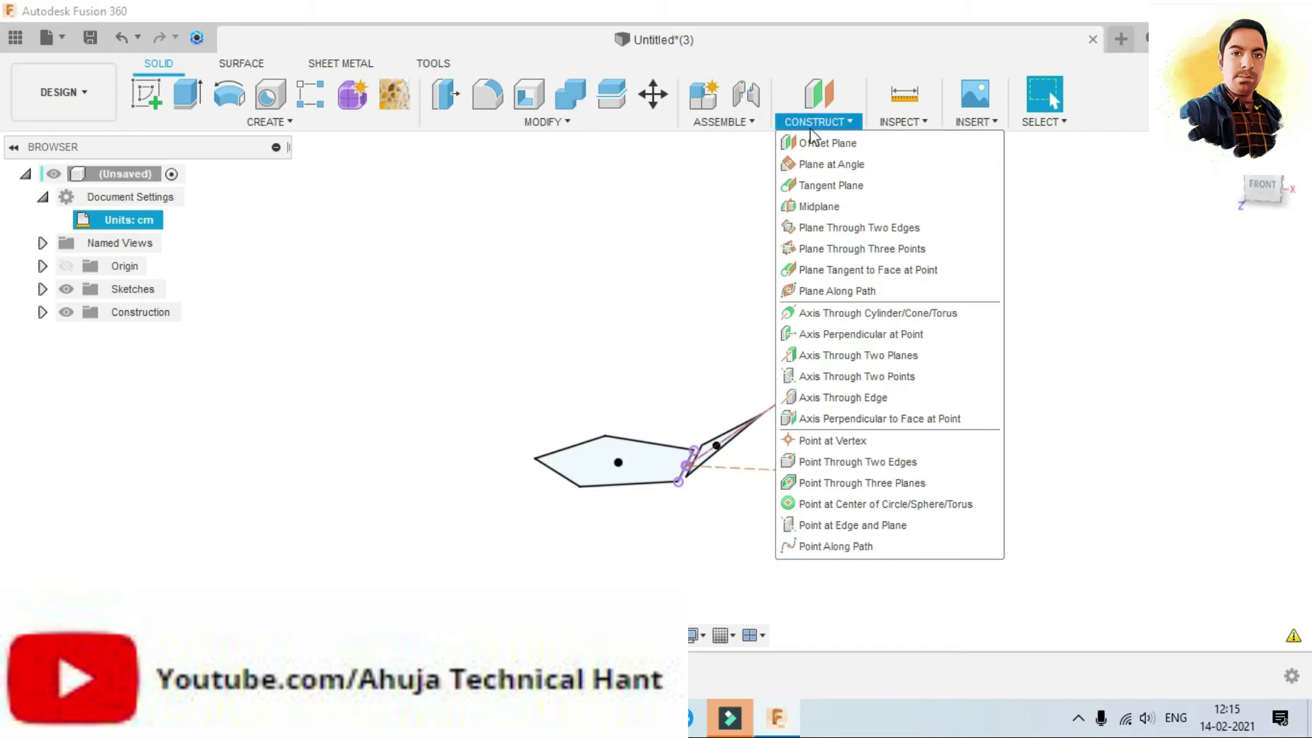
{"action": "left_click", "coordinate": [837, 420]}
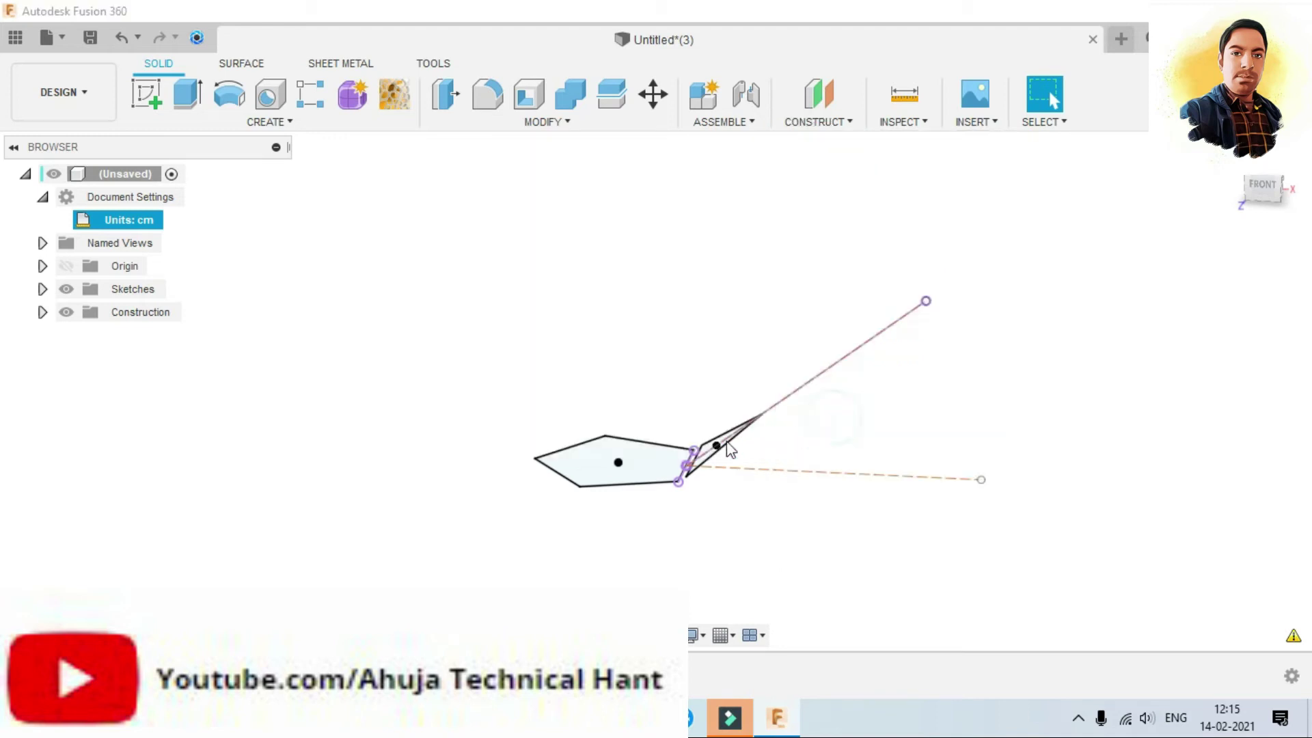
{"action": "left_click", "coordinate": [615, 465]}
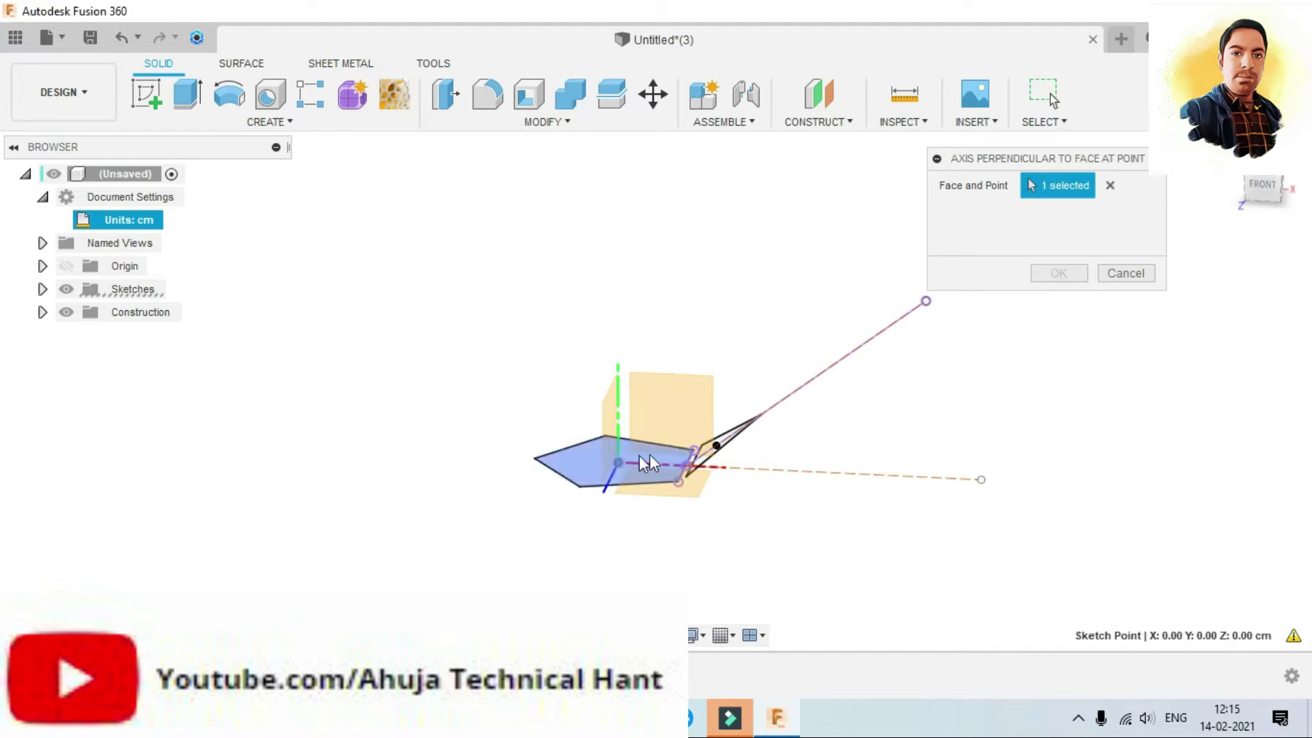
{"action": "left_click", "coordinate": [632, 457]}
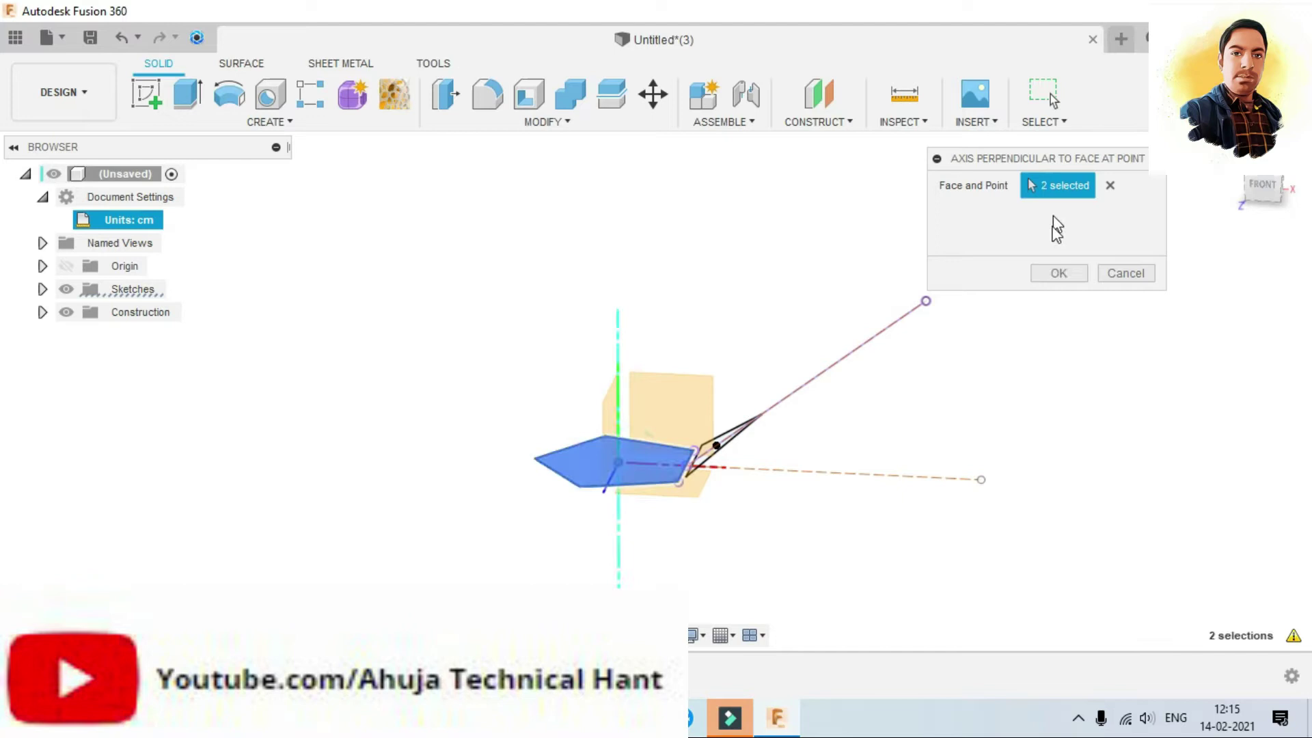
{"action": "left_click", "coordinate": [1055, 274]}
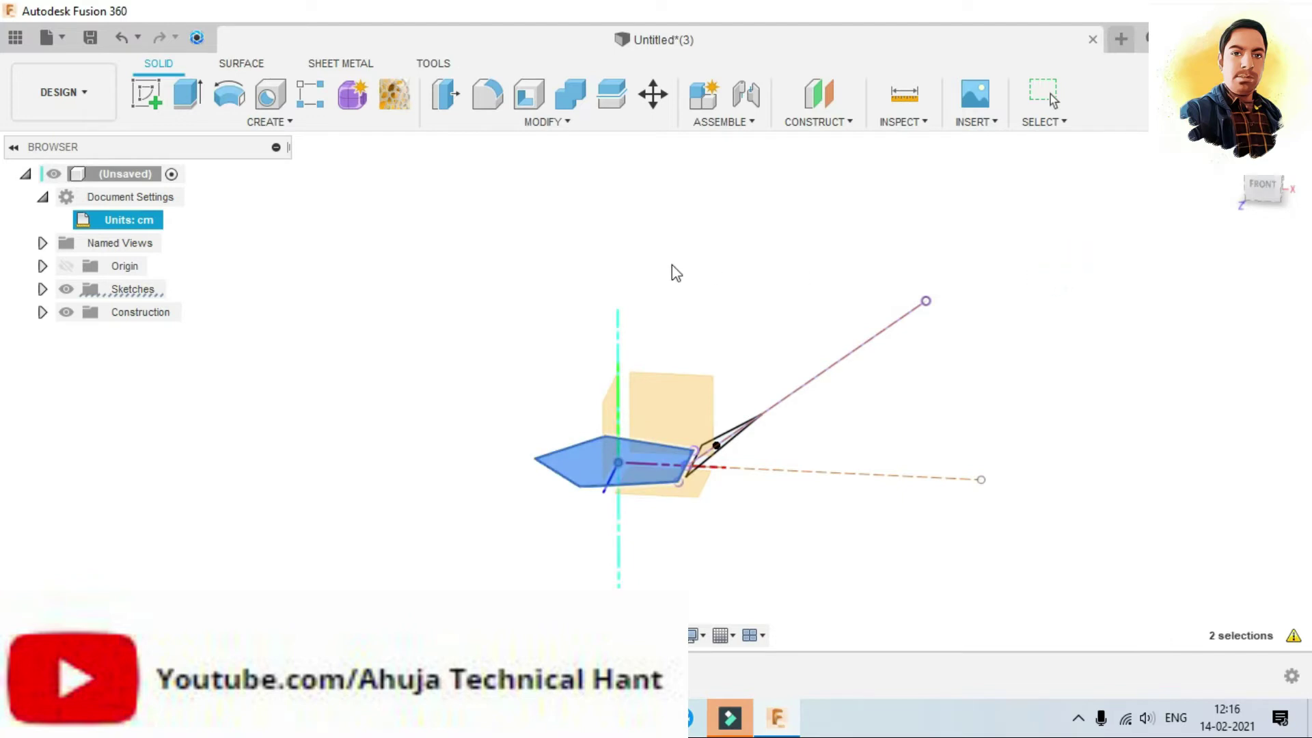
Step: Start a second perpendicular axis, orbit the view, then cancel the command
{"action": "left_click", "coordinate": [845, 123]}
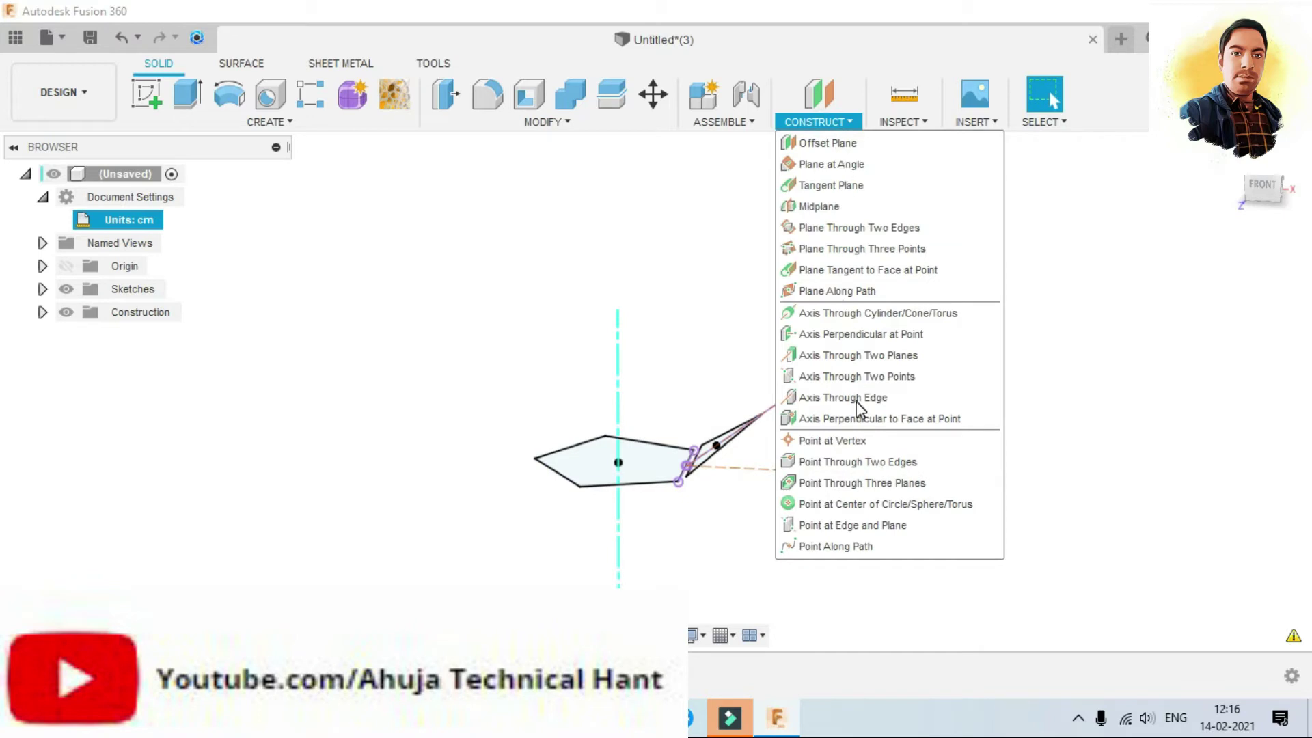
{"action": "left_click", "coordinate": [858, 419]}
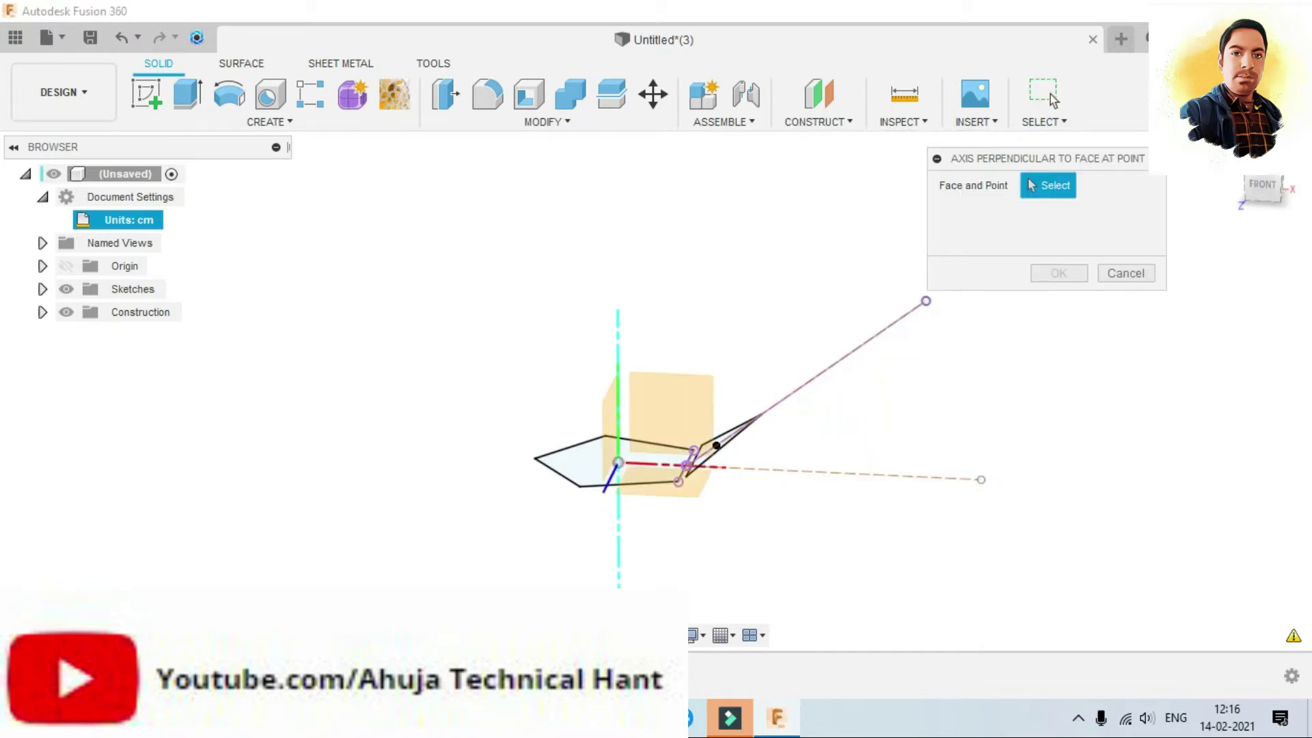
{"action": "middle_click_drag", "start_coordinate": [615, 512], "coordinate": [642, 530], "text": "shift"}
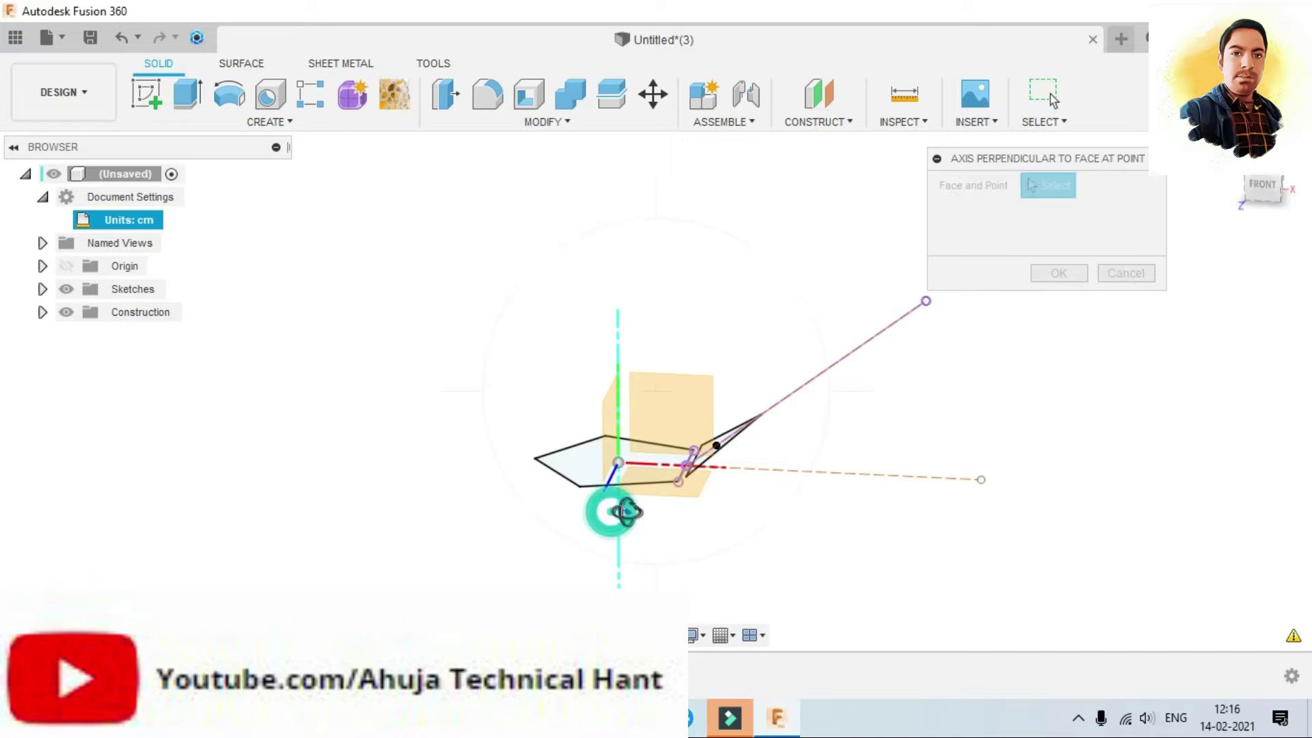
{"action": "key", "text": "Escape"}
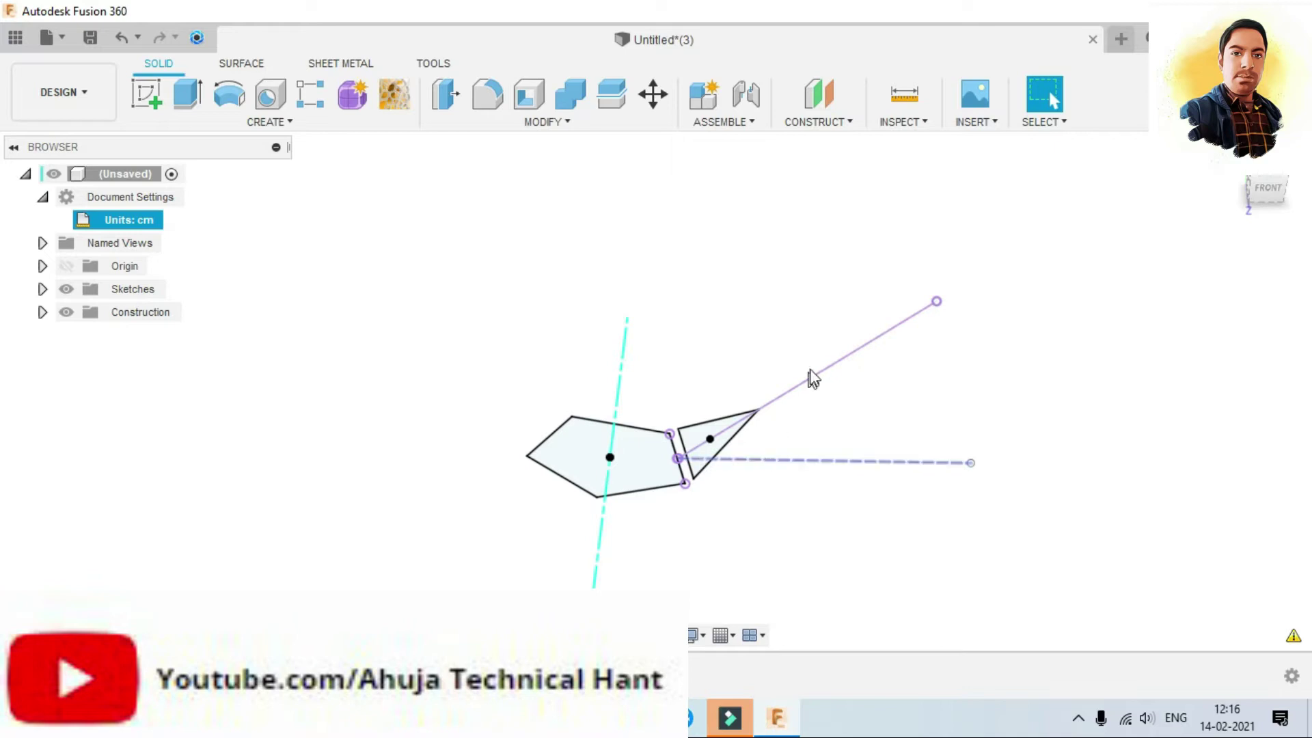
Step: Add an axis perpendicular to the triangle face through its centre point
{"action": "left_click", "coordinate": [825, 123]}
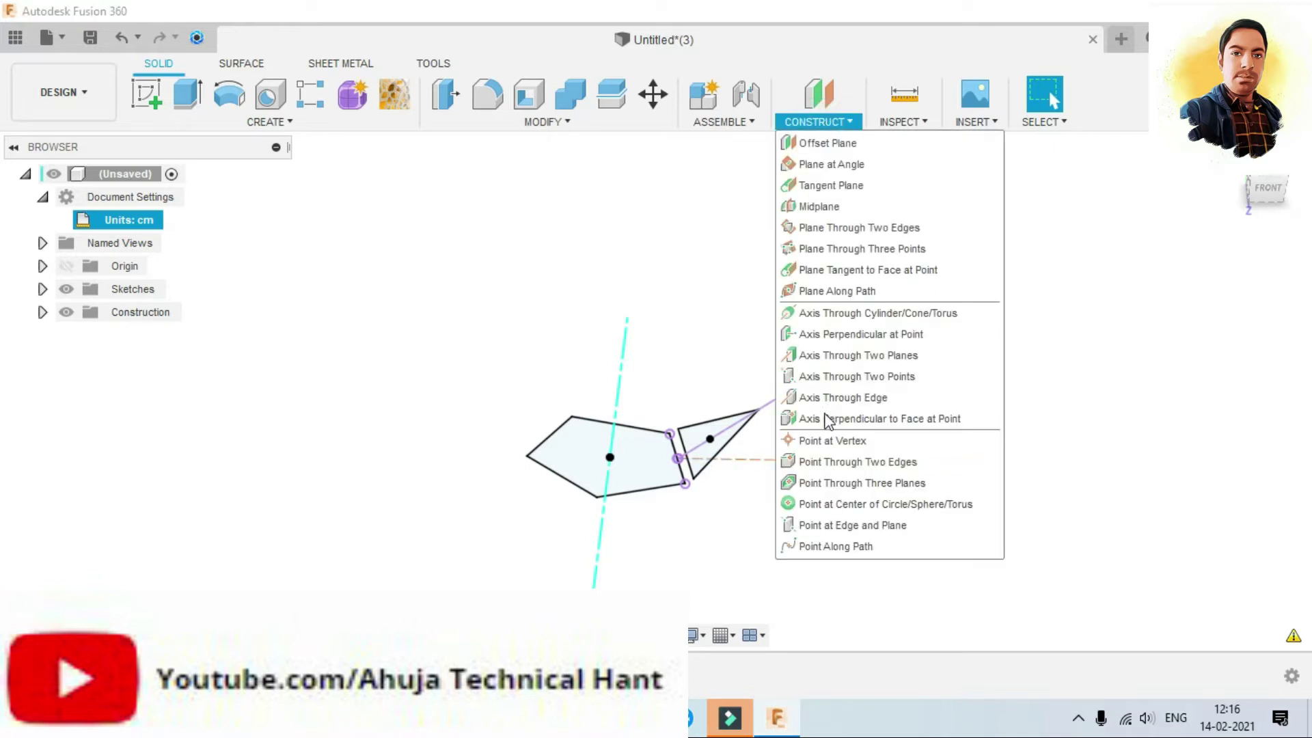
{"action": "left_click", "coordinate": [828, 418]}
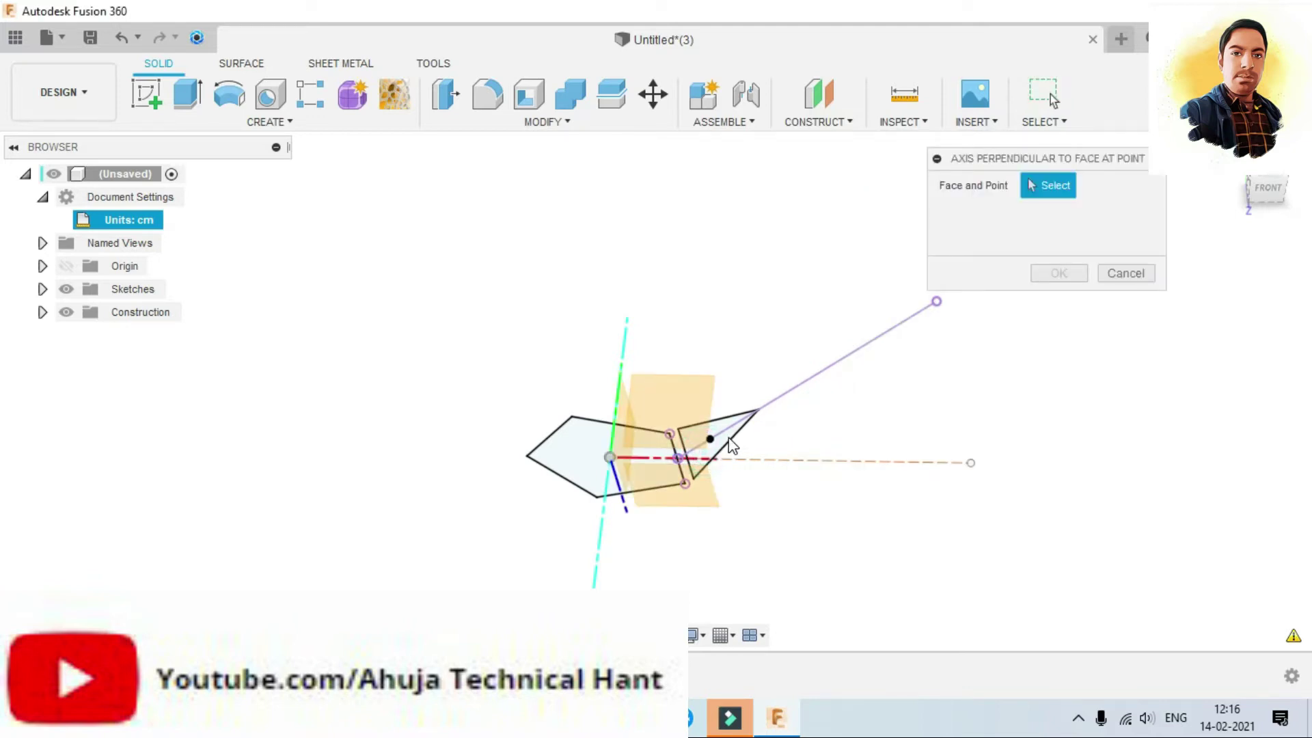
{"action": "left_click", "coordinate": [723, 453]}
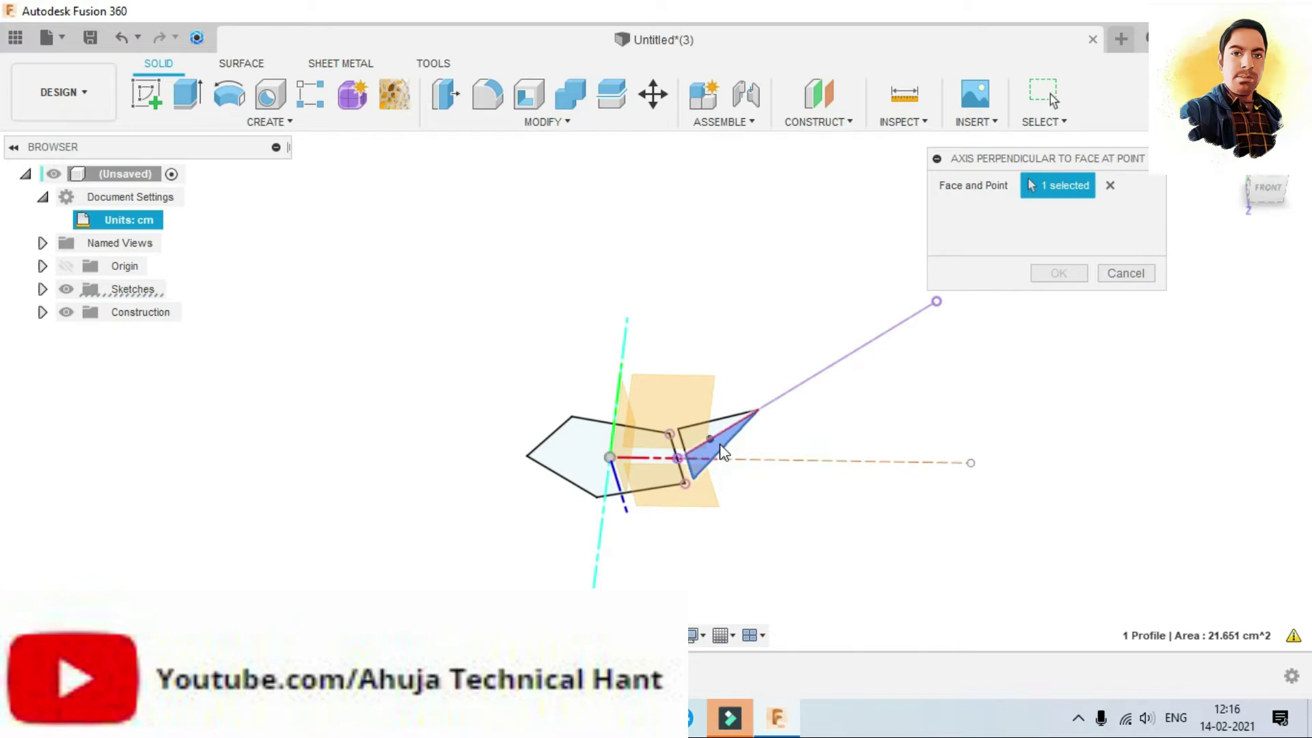
{"action": "left_click", "coordinate": [709, 437]}
{"action": "left_click", "coordinate": [1071, 273]}
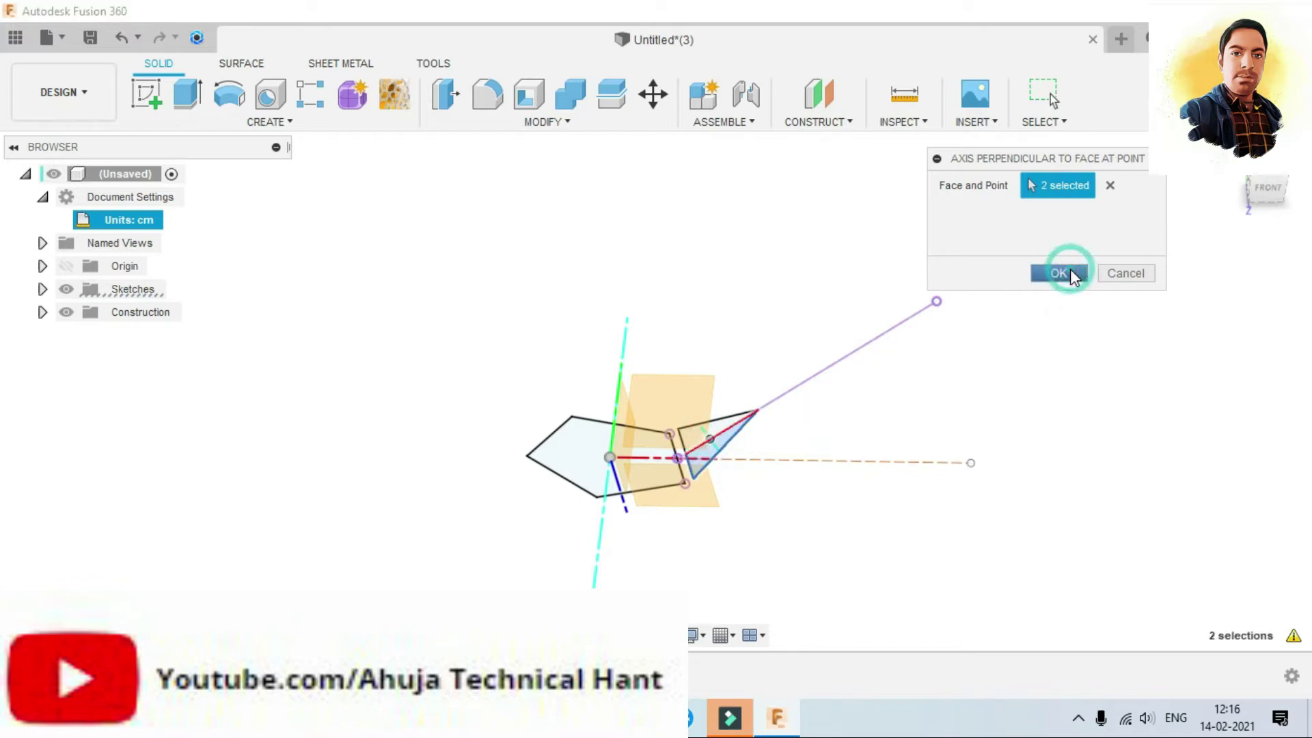
Step: Select the sketch point inside the triangle
{"action": "left_click", "coordinate": [710, 438]}
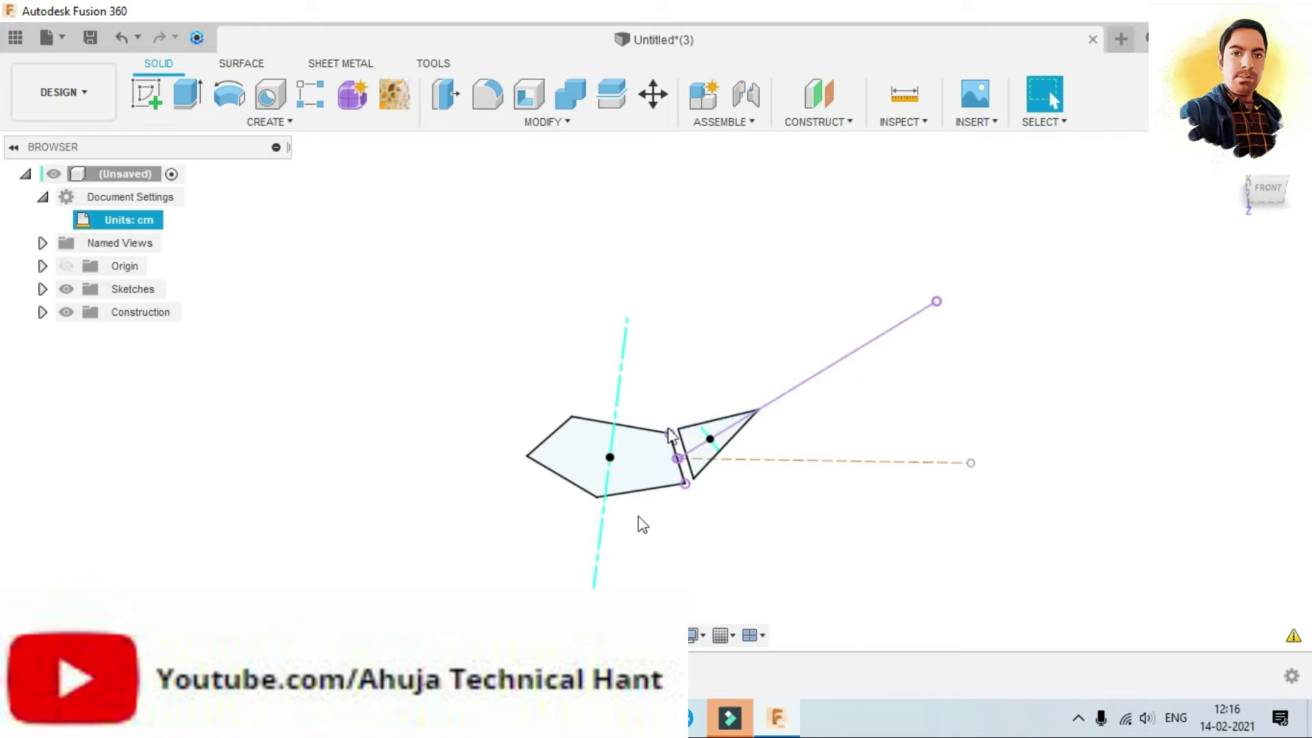
{"action": "mouse_move", "coordinate": [605, 497]}
{"action": "middle_mouse_down", "text": "shift"}
{"action": "mouse_move", "coordinate": [629, 521]}
{"action": "mouse_move", "coordinate": [596, 506]}
{"action": "middle_mouse_up", "text": "shift"}
{"action": "key", "text": "Escape"}
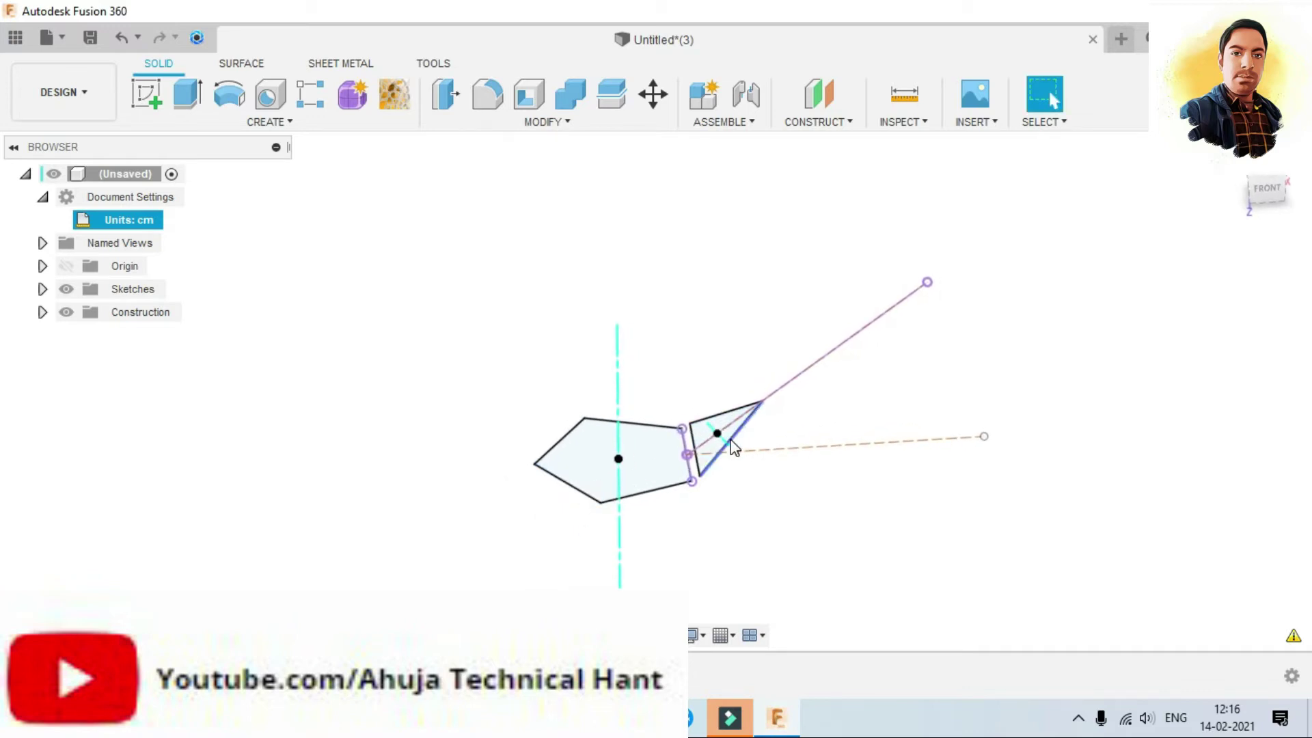
{"action": "left_click", "coordinate": [716, 431]}
{"action": "key", "text": "Escape"}
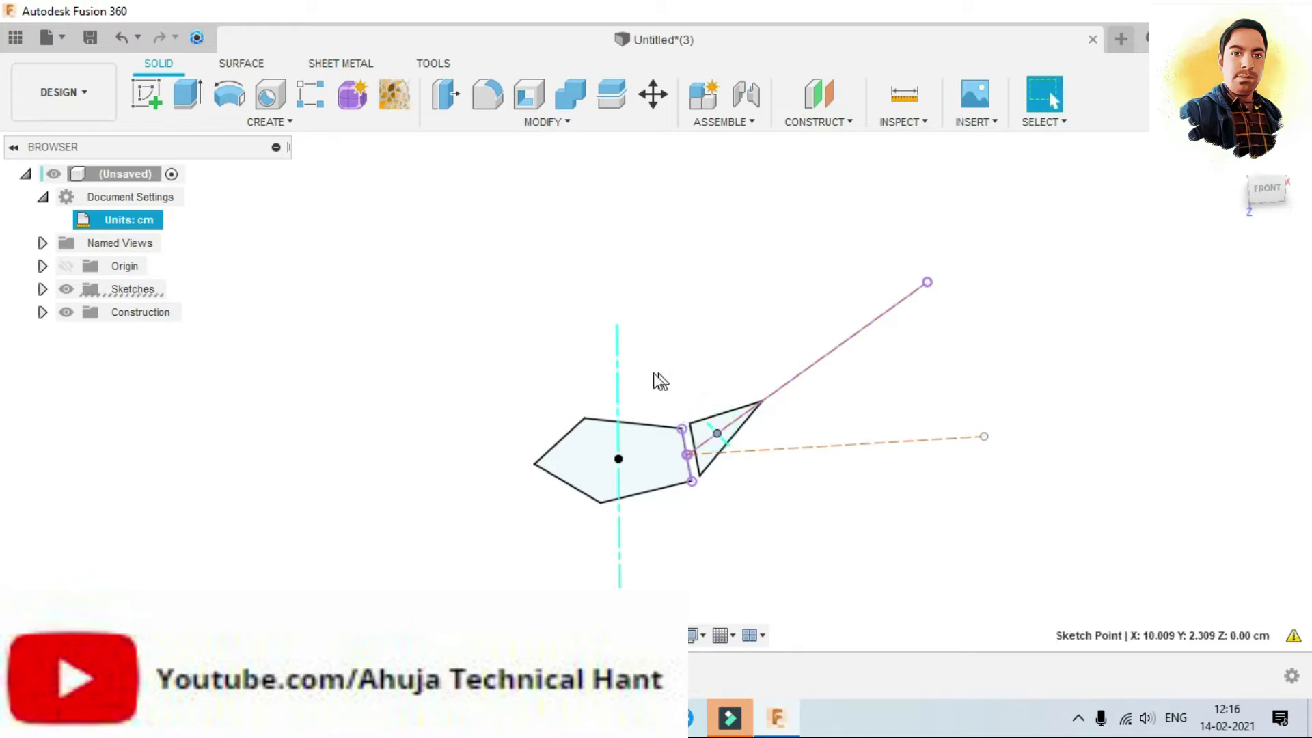
{"action": "left_click", "coordinate": [622, 298]}
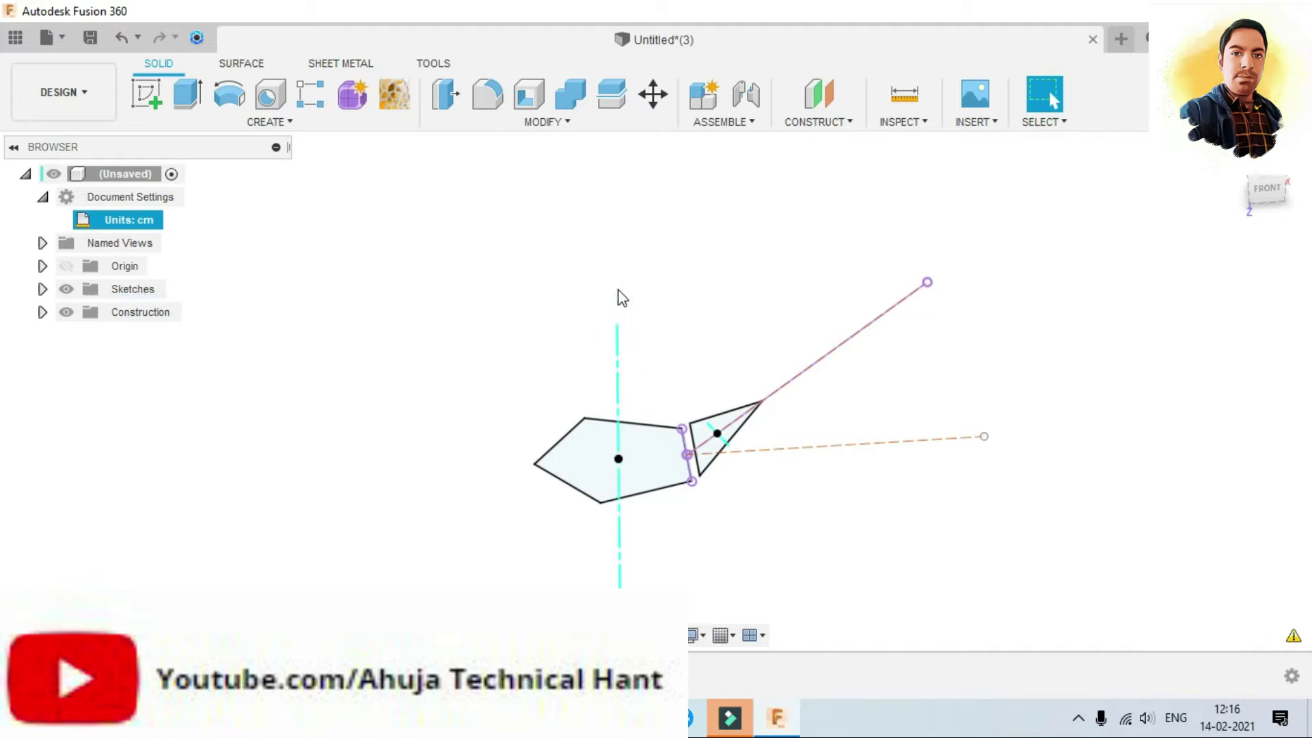
{"action": "left_click", "coordinate": [715, 433]}
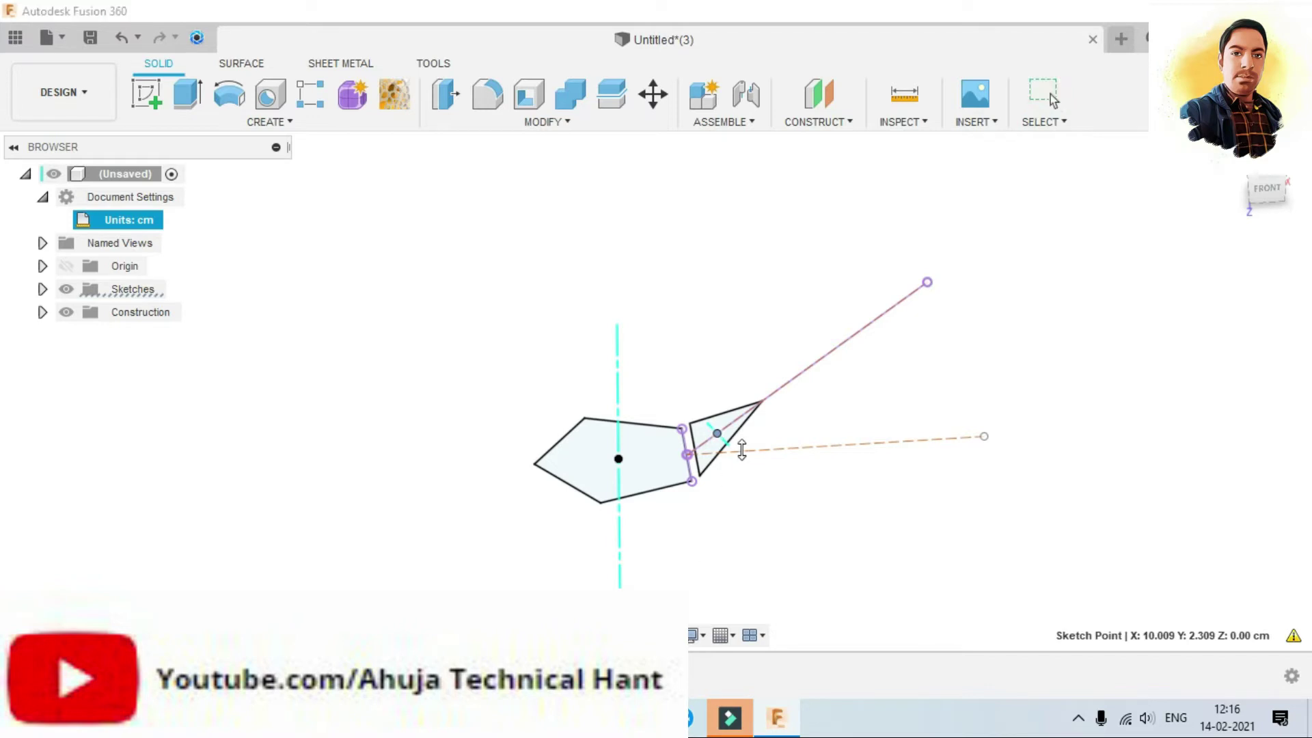
Step: Zoom out and drag the triangle's axis end up and to the left to lengthen it
{"action": "scroll", "coordinate": [741, 449], "scroll_direction": "up", "scroll_amount": 3}
{"action": "scroll", "coordinate": [726, 555], "scroll_direction": "up", "scroll_amount": 3}
{"action": "scroll", "coordinate": [725, 558], "scroll_direction": "up", "scroll_amount": 1}
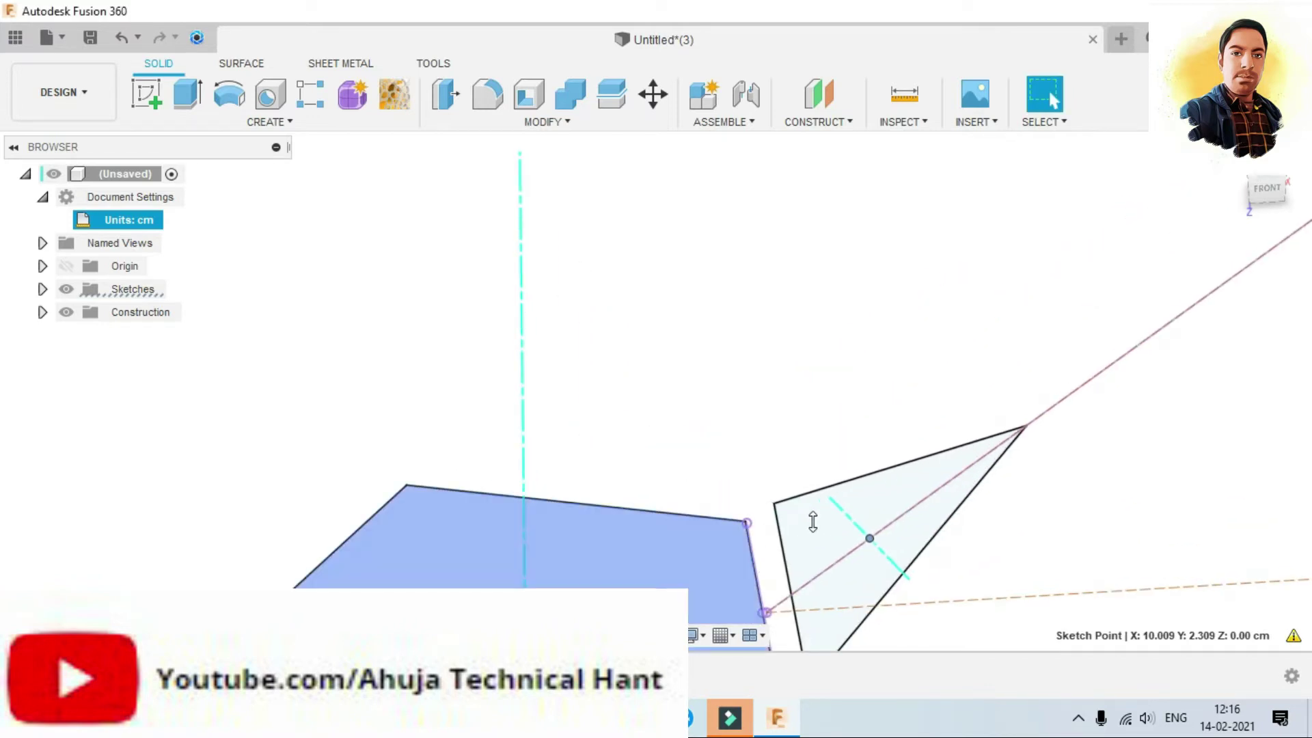
{"action": "left_click", "coordinate": [830, 499]}
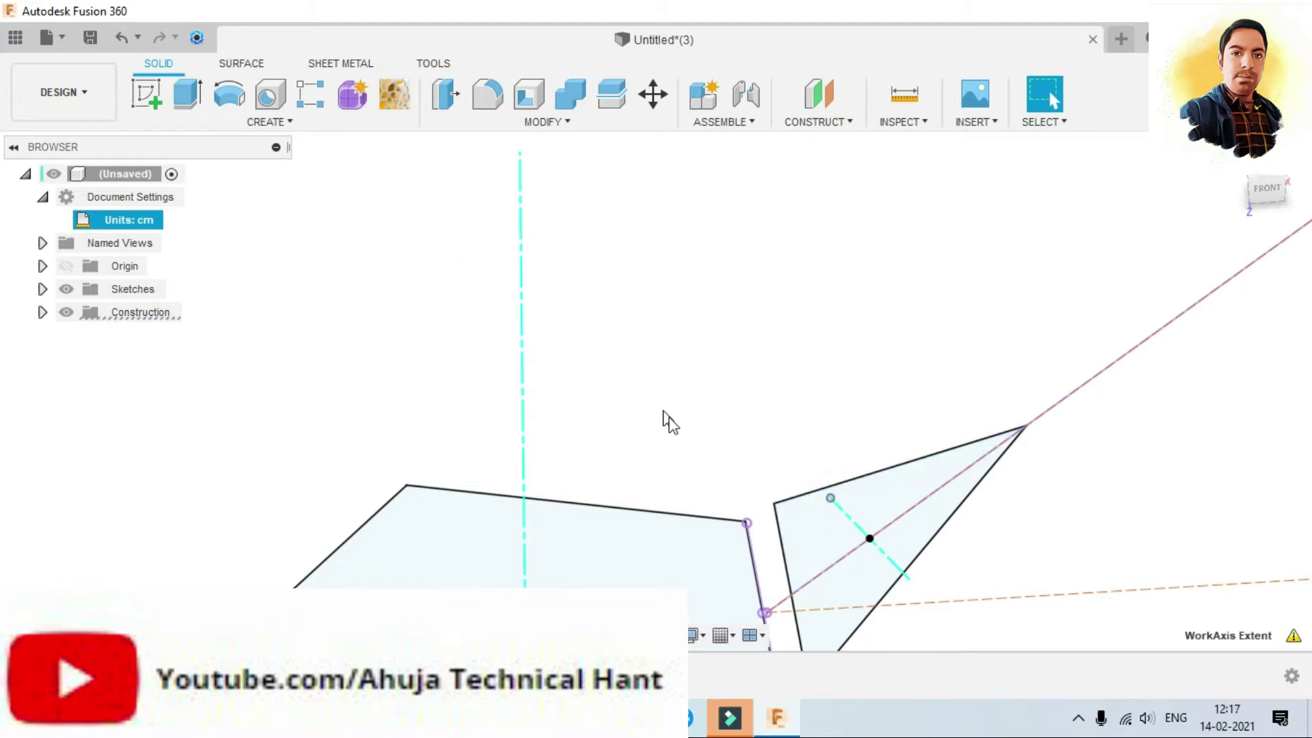
{"action": "mouse_move", "coordinate": [830, 499]}
{"action": "left_mouse_down"}
{"action": "mouse_move", "coordinate": [555, 339]}
{"action": "mouse_move", "coordinate": [427, 244]}
{"action": "left_mouse_up"}
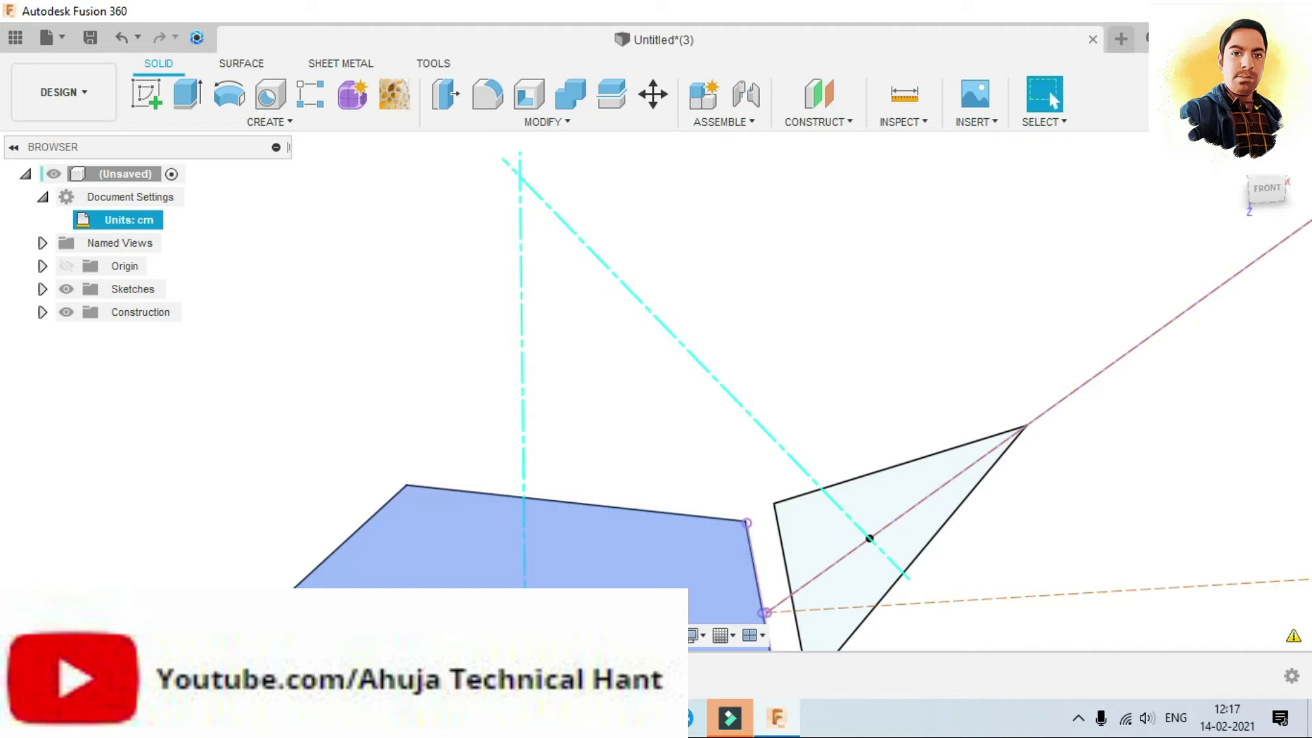
Step: Extend the vertical and diagonal axes until they cross above the sketch
{"action": "scroll", "coordinate": [609, 478], "scroll_direction": "down", "scroll_amount": 3}
{"action": "scroll", "coordinate": [639, 406], "scroll_direction": "down", "scroll_amount": 2}
{"action": "scroll", "coordinate": [639, 396], "scroll_direction": "down", "scroll_amount": 2}
{"action": "scroll", "coordinate": [637, 406], "scroll_direction": "up", "scroll_amount": 3}
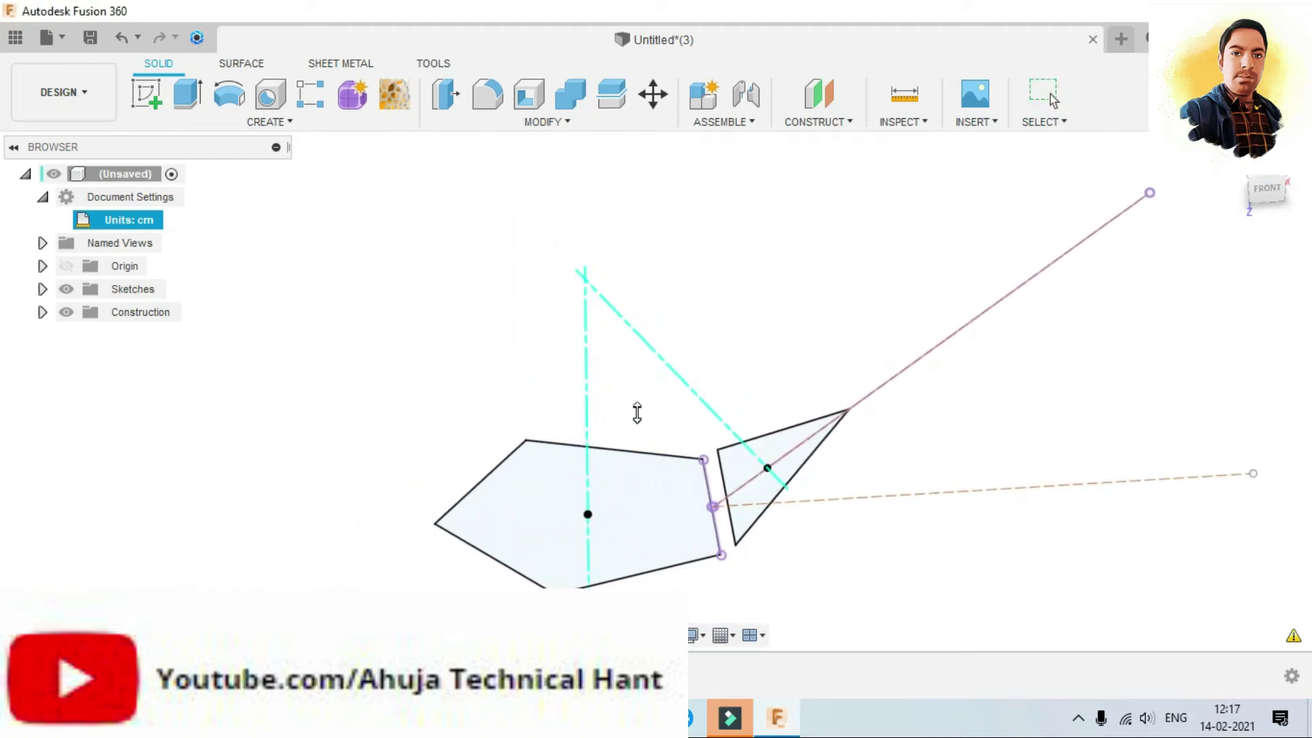
{"action": "left_click", "coordinate": [585, 270]}
{"action": "left_click", "coordinate": [587, 255]}
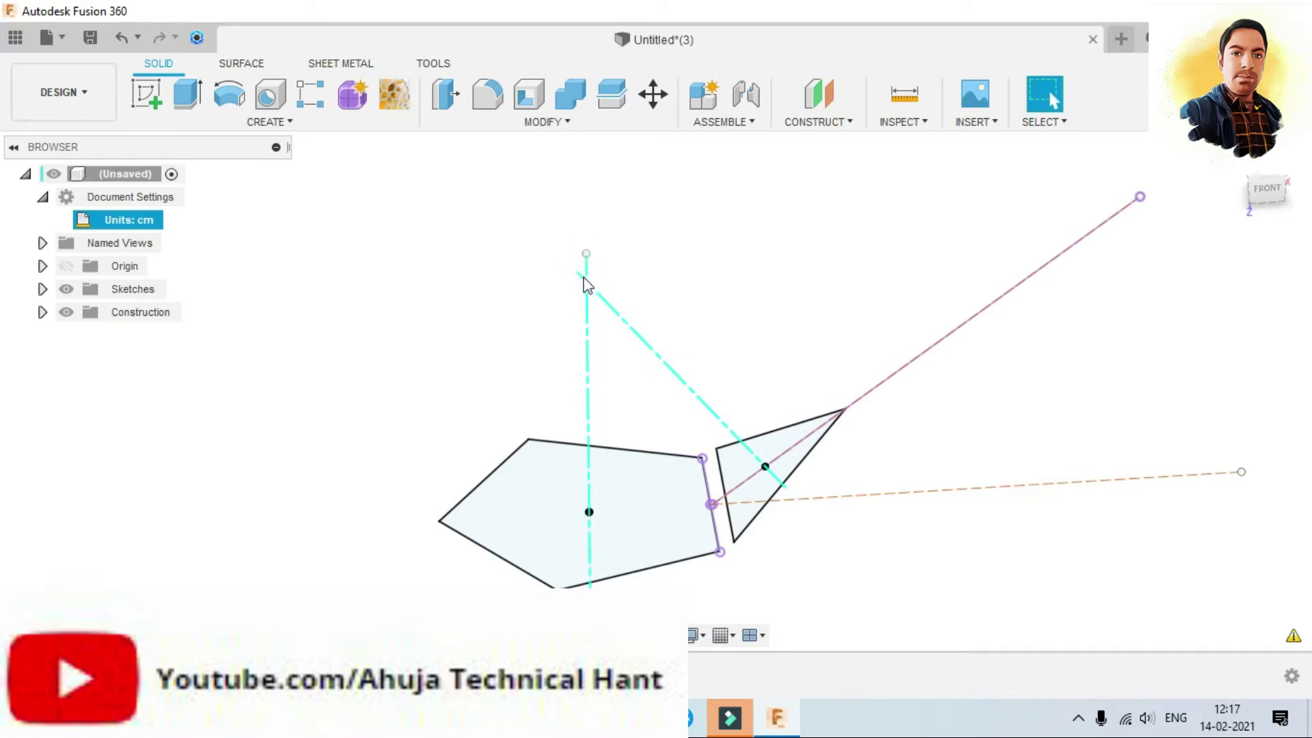
{"action": "left_click", "coordinate": [578, 274]}
{"action": "left_click", "coordinate": [563, 268]}
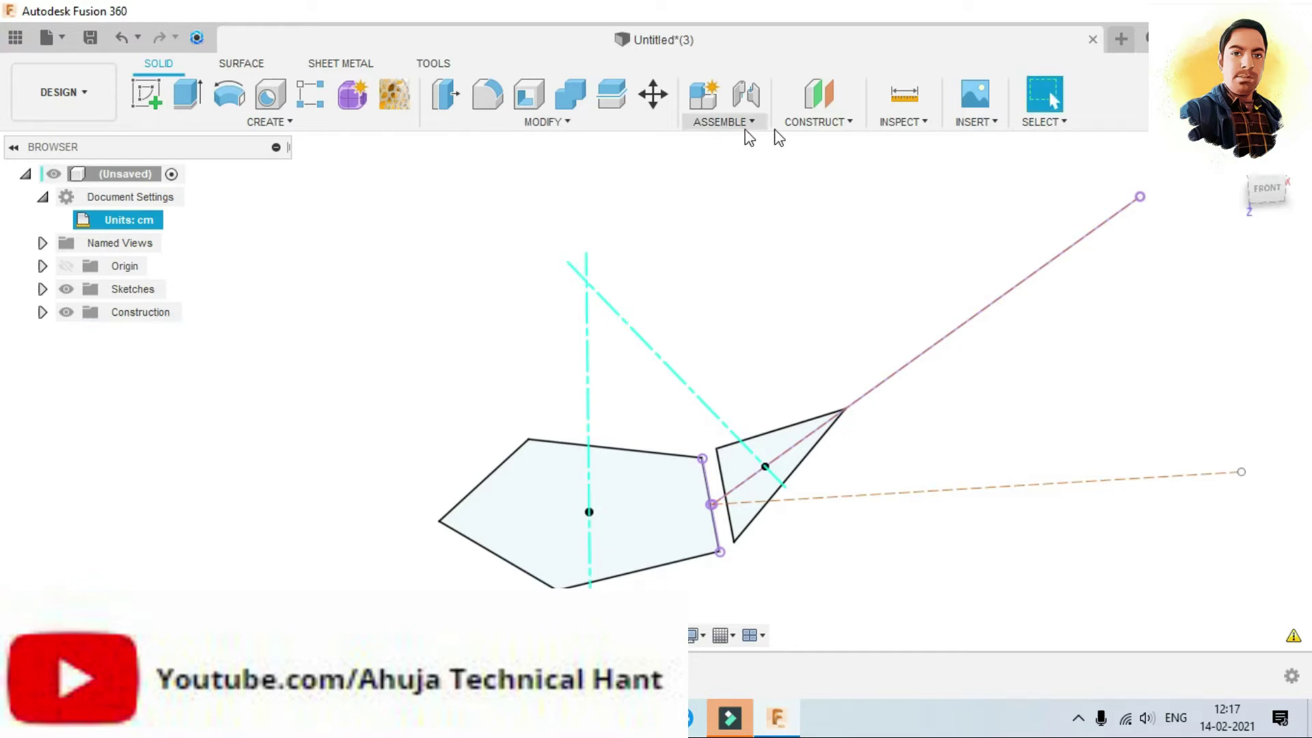
Step: Place a construction point where the pentagon's vertical axis crosses the triangle's diagonal axis
{"action": "left_click", "coordinate": [814, 124]}
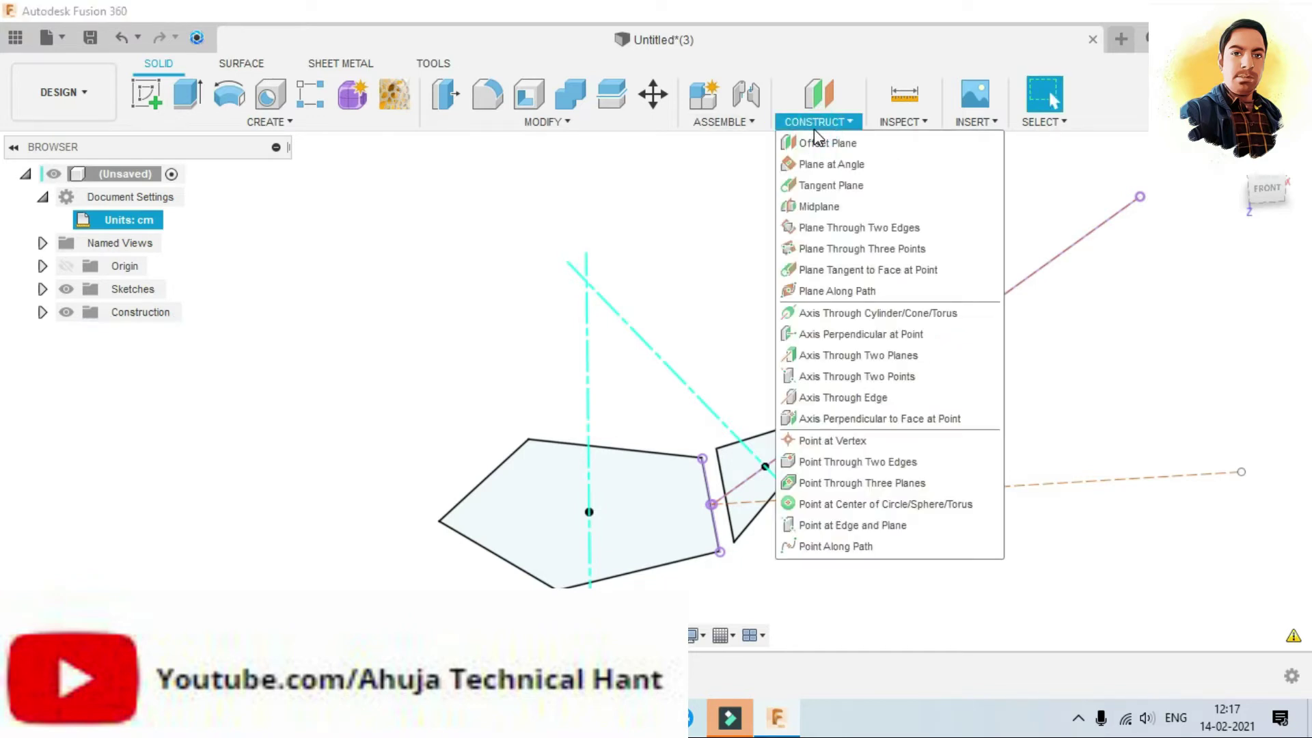
{"action": "left_click", "coordinate": [853, 464]}
{"action": "left_click", "coordinate": [588, 304]}
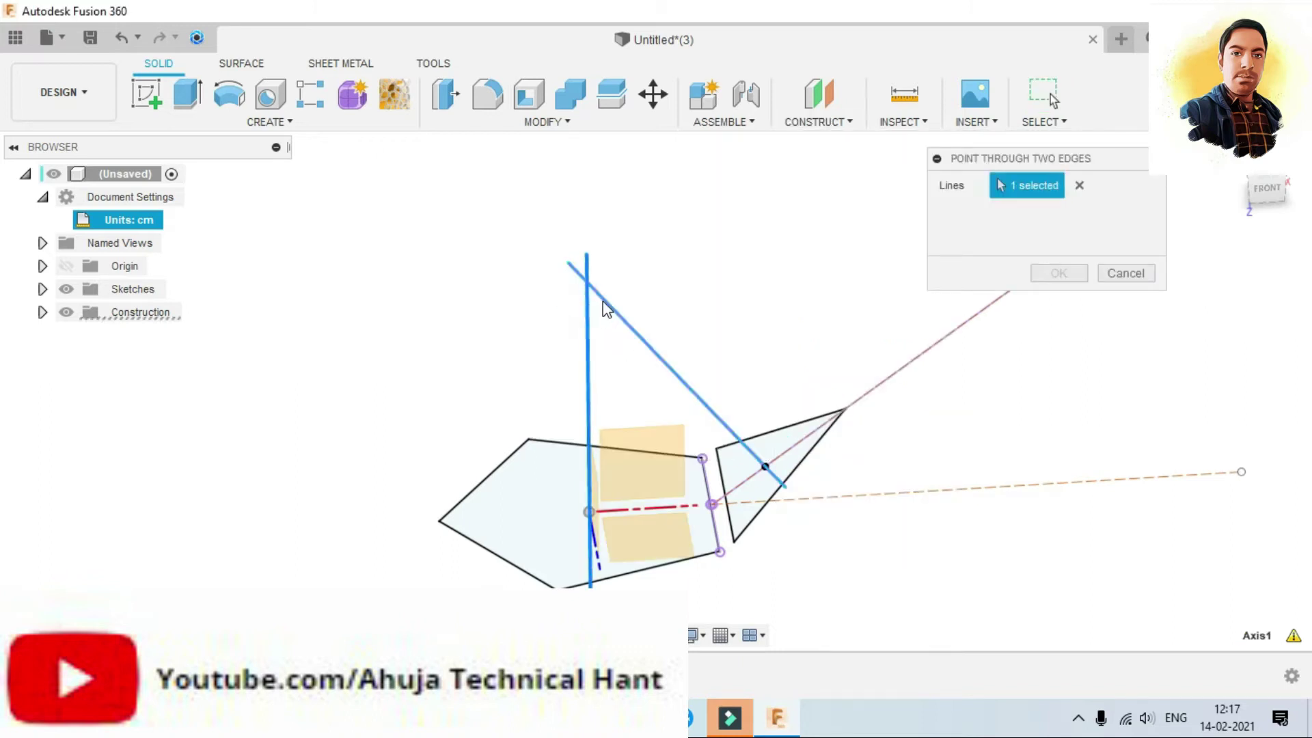
{"action": "left_click", "coordinate": [604, 302]}
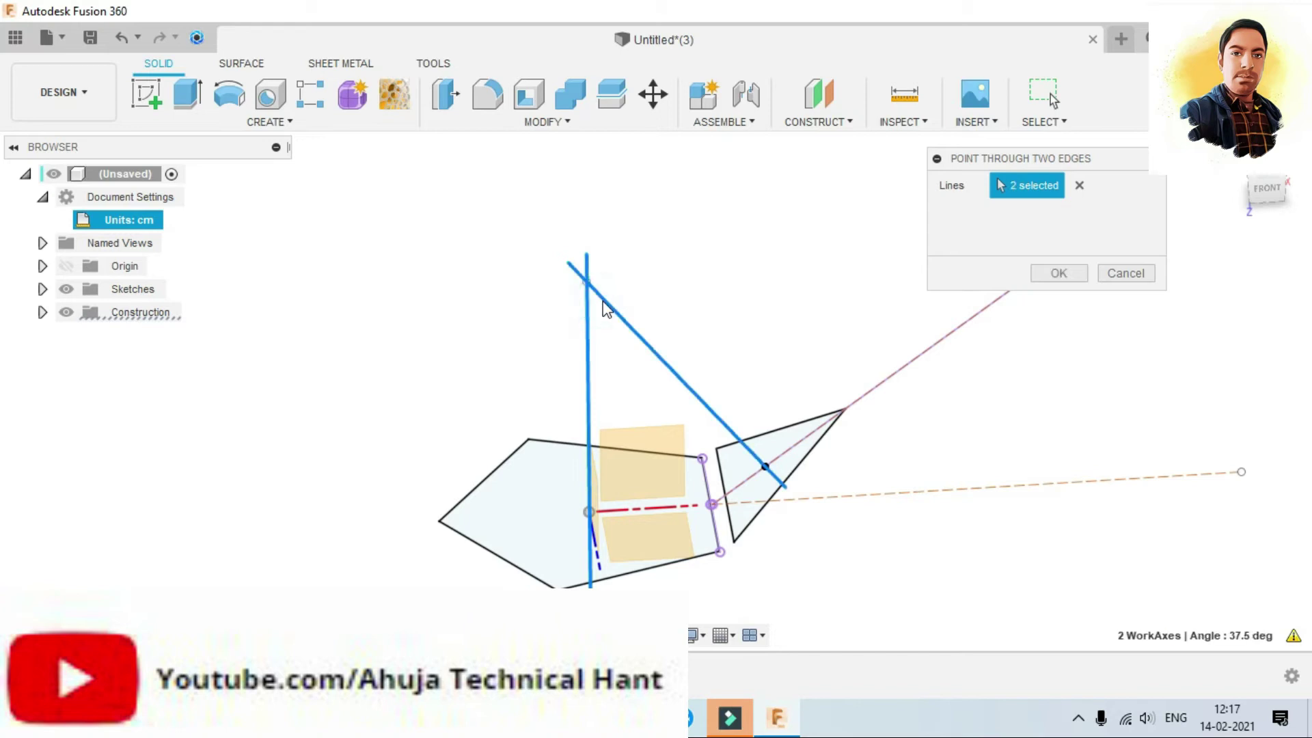
{"action": "left_click", "coordinate": [1046, 273]}
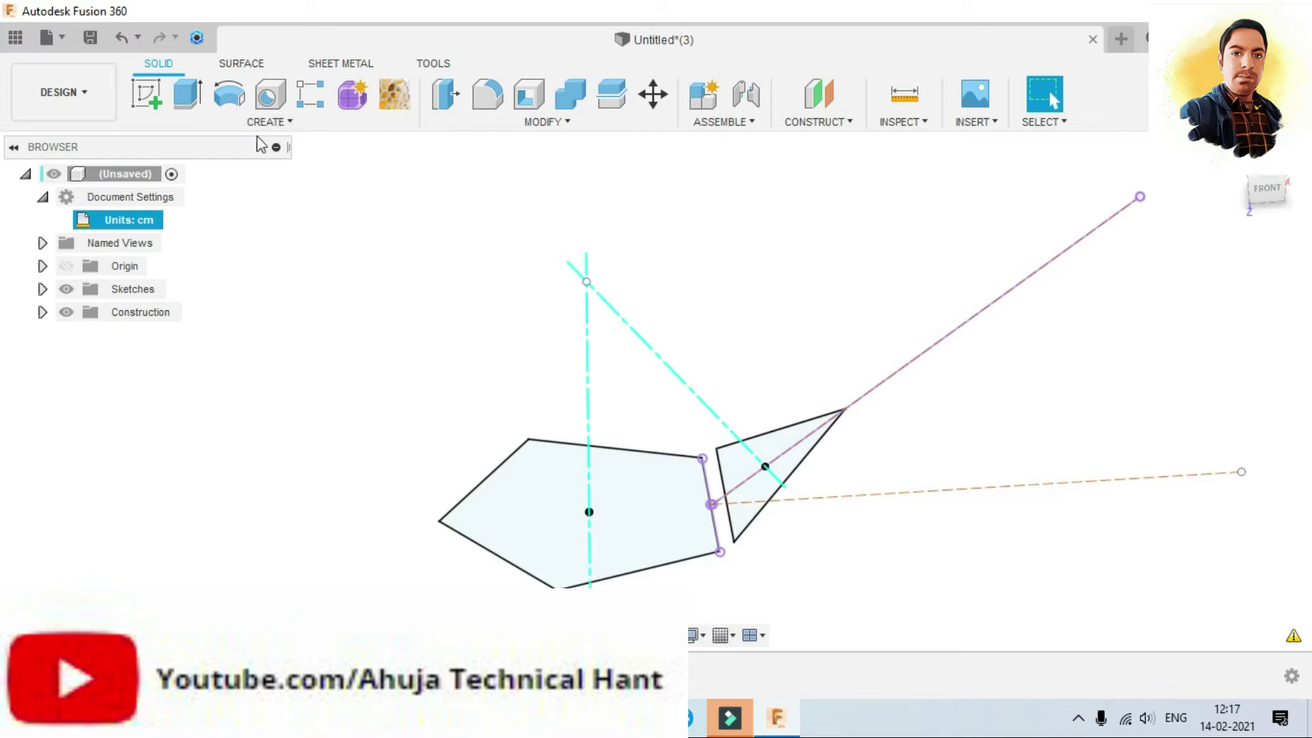
Step: Loft from the pentagon profile to the apex construction point, forming a solid pentagonal pyramid
{"action": "left_click", "coordinate": [494, 126]}
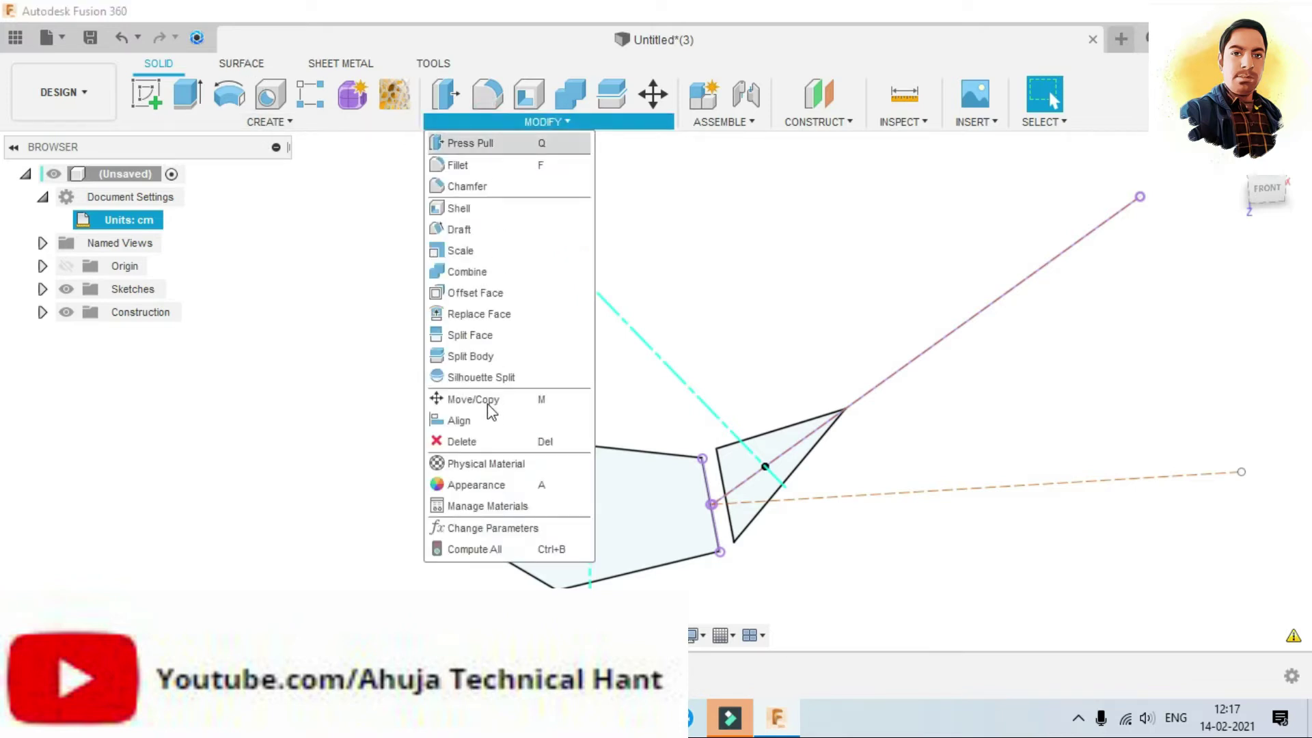
{"action": "key", "text": "Escape"}
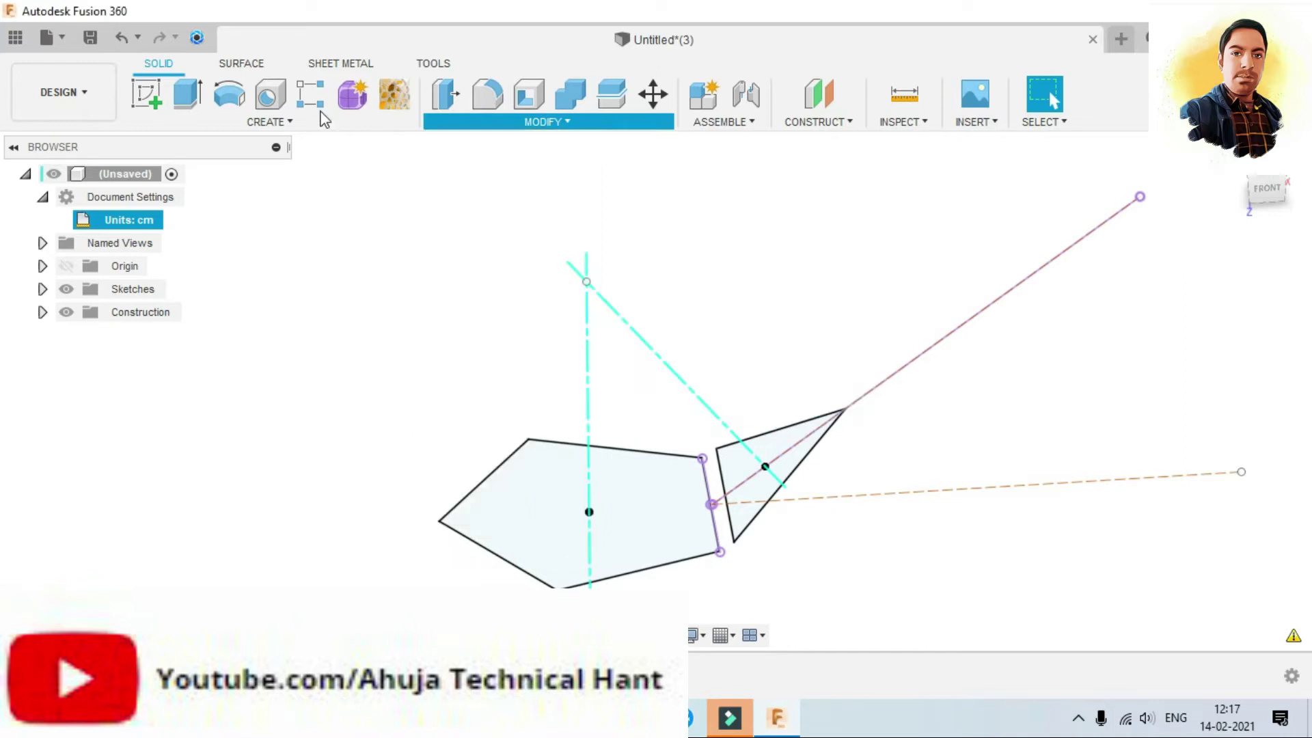
{"action": "left_click", "coordinate": [270, 122]}
{"action": "left_click", "coordinate": [278, 120]}
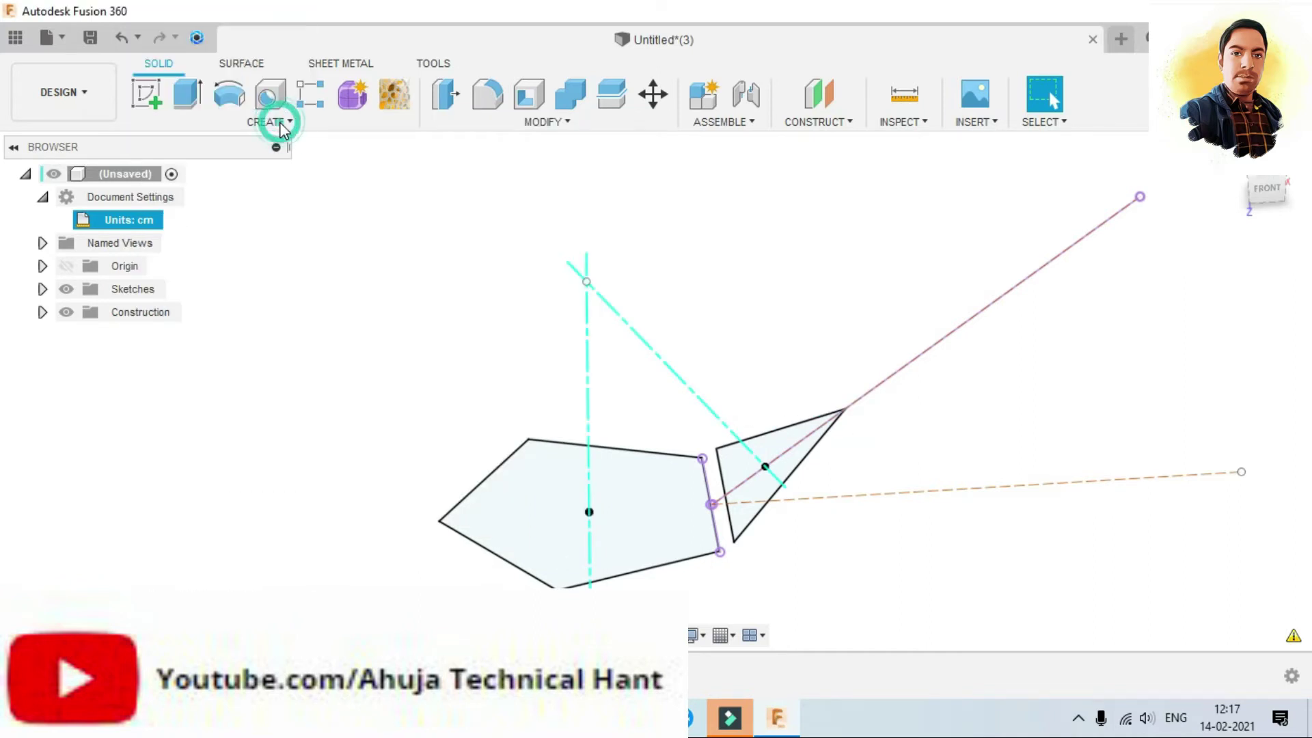
{"action": "left_click", "coordinate": [264, 123]}
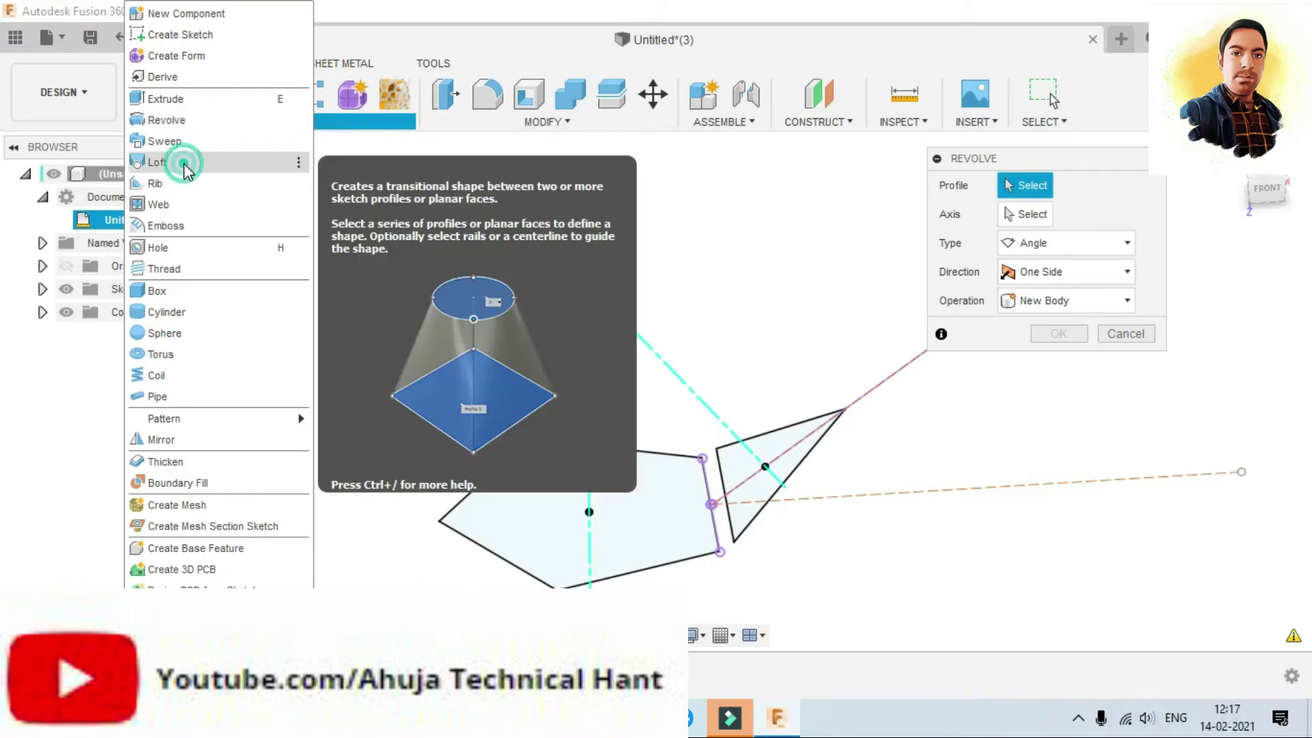
{"action": "key", "text": "Escape"}
{"action": "key", "text": "Escape"}
{"action": "left_click", "coordinate": [538, 465]}
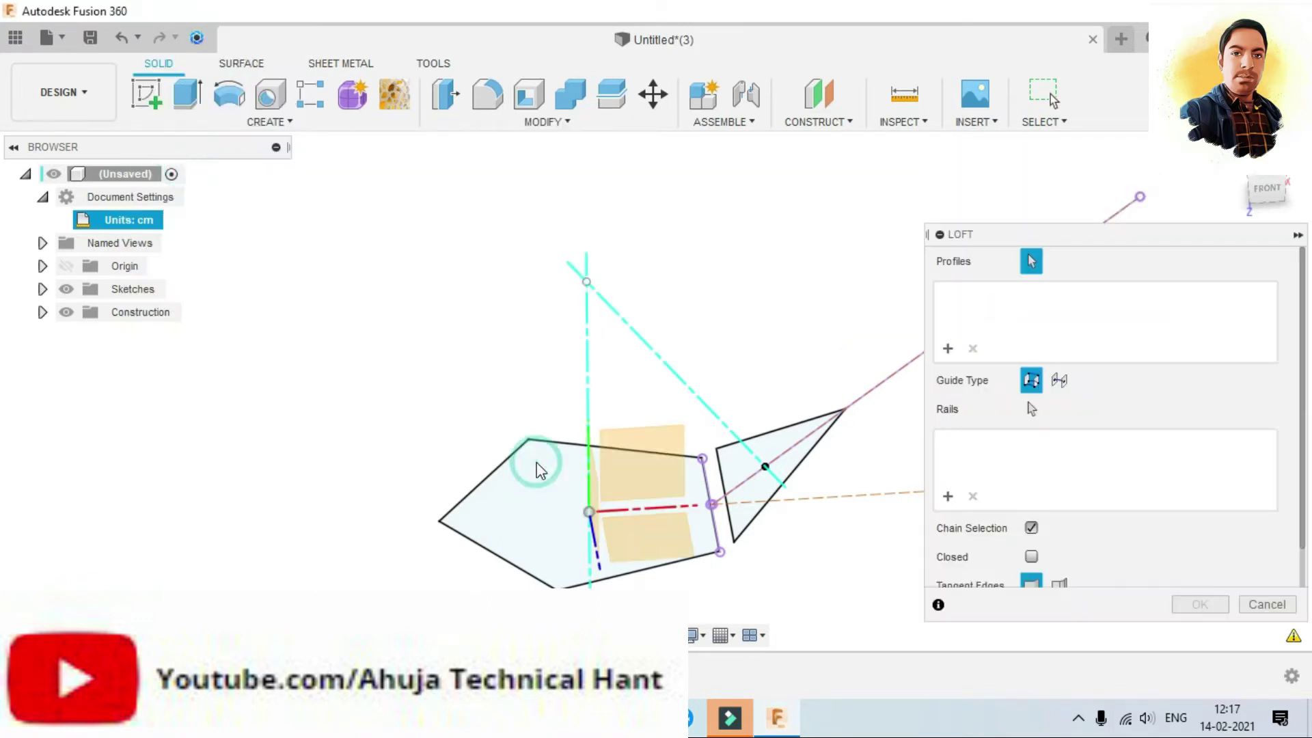
{"action": "left_click", "coordinate": [502, 480]}
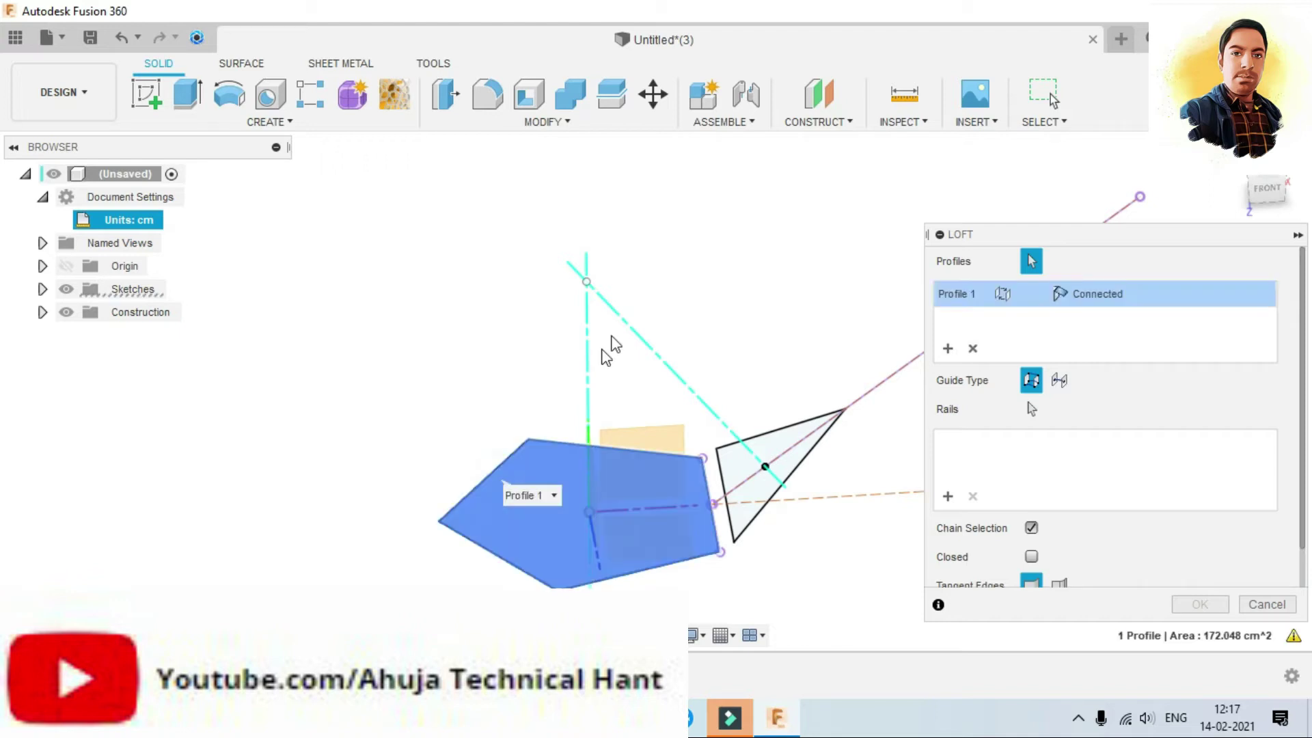
{"action": "left_click", "coordinate": [586, 282]}
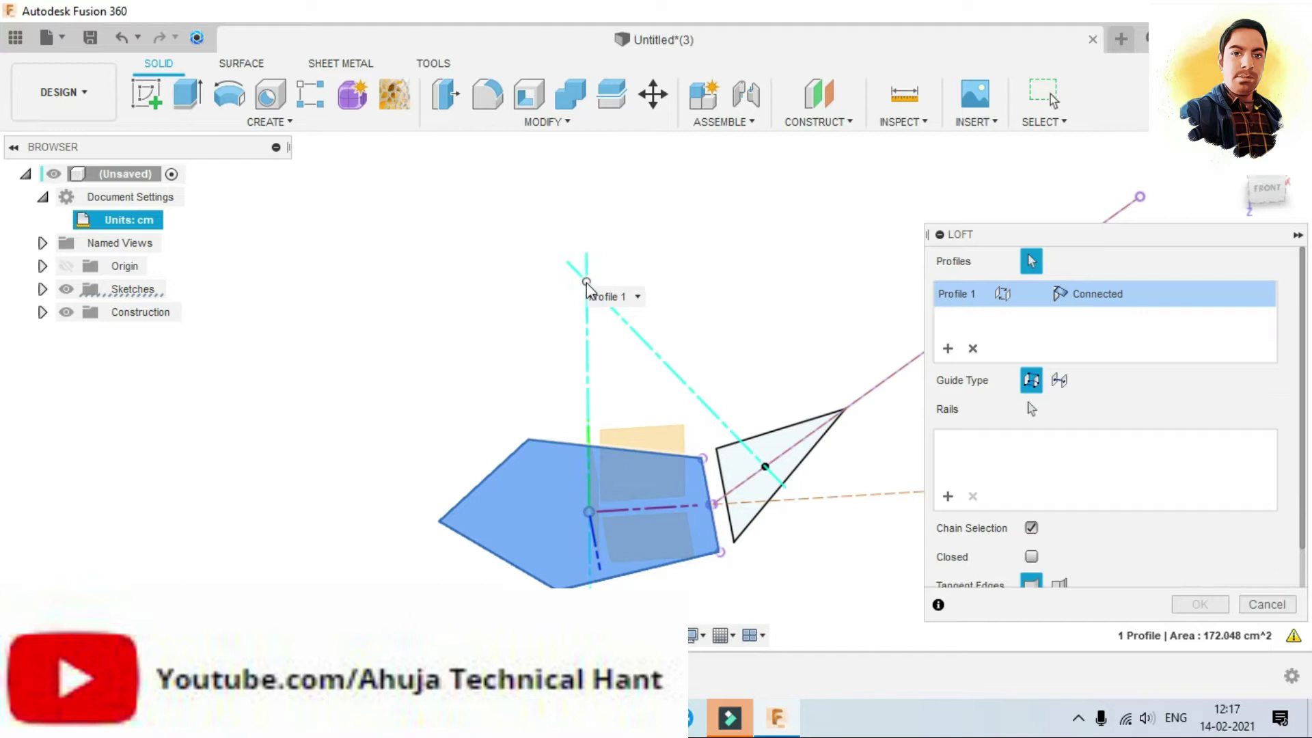
{"action": "left_click", "coordinate": [586, 282]}
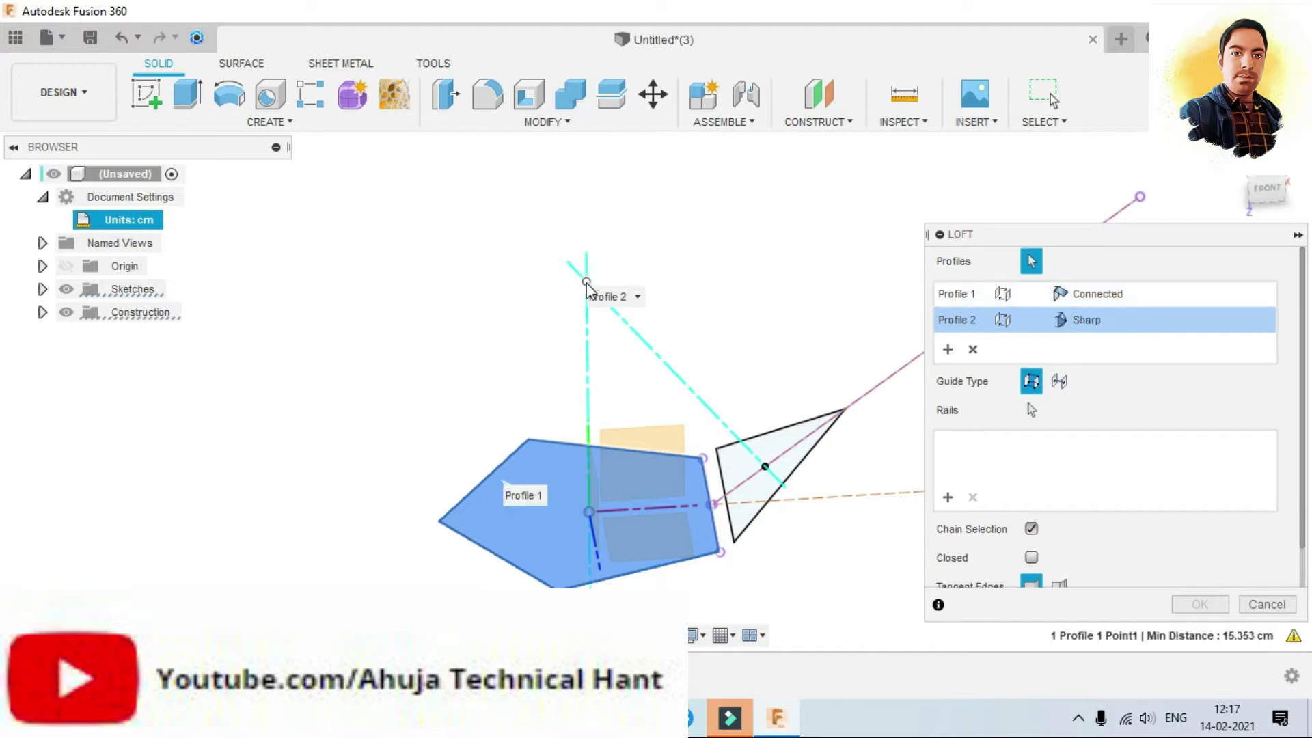
{"action": "left_click", "coordinate": [1199, 604]}
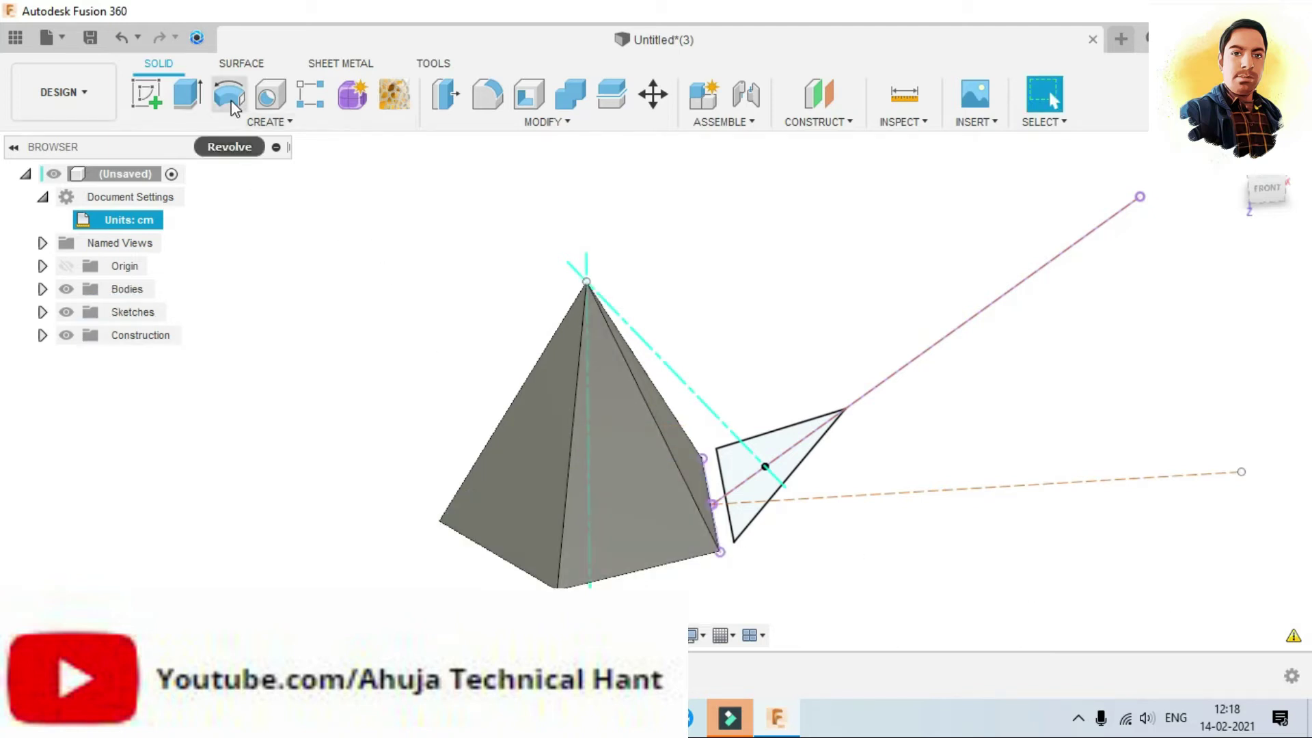
Step: Loft the triangle profile up to the same apex point, making a triangular pyramid body
{"action": "left_click", "coordinate": [273, 123]}
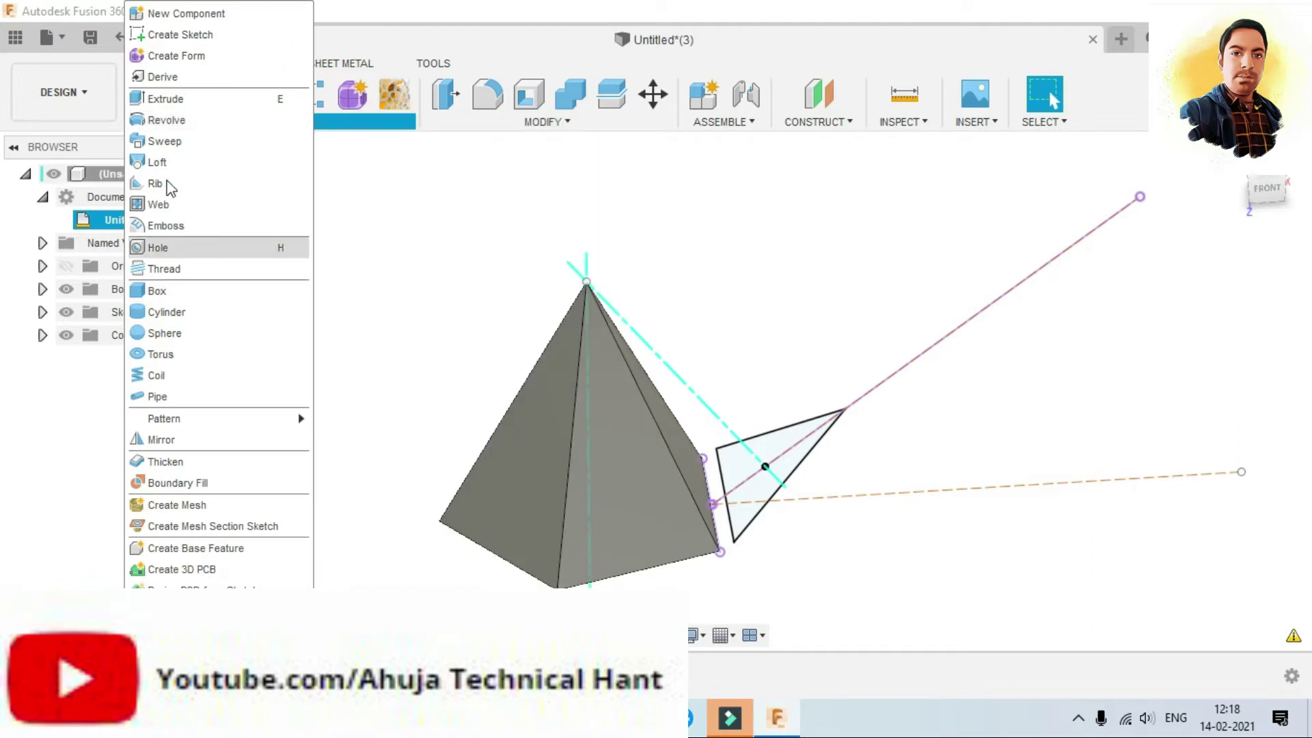
{"action": "left_click", "coordinate": [158, 161]}
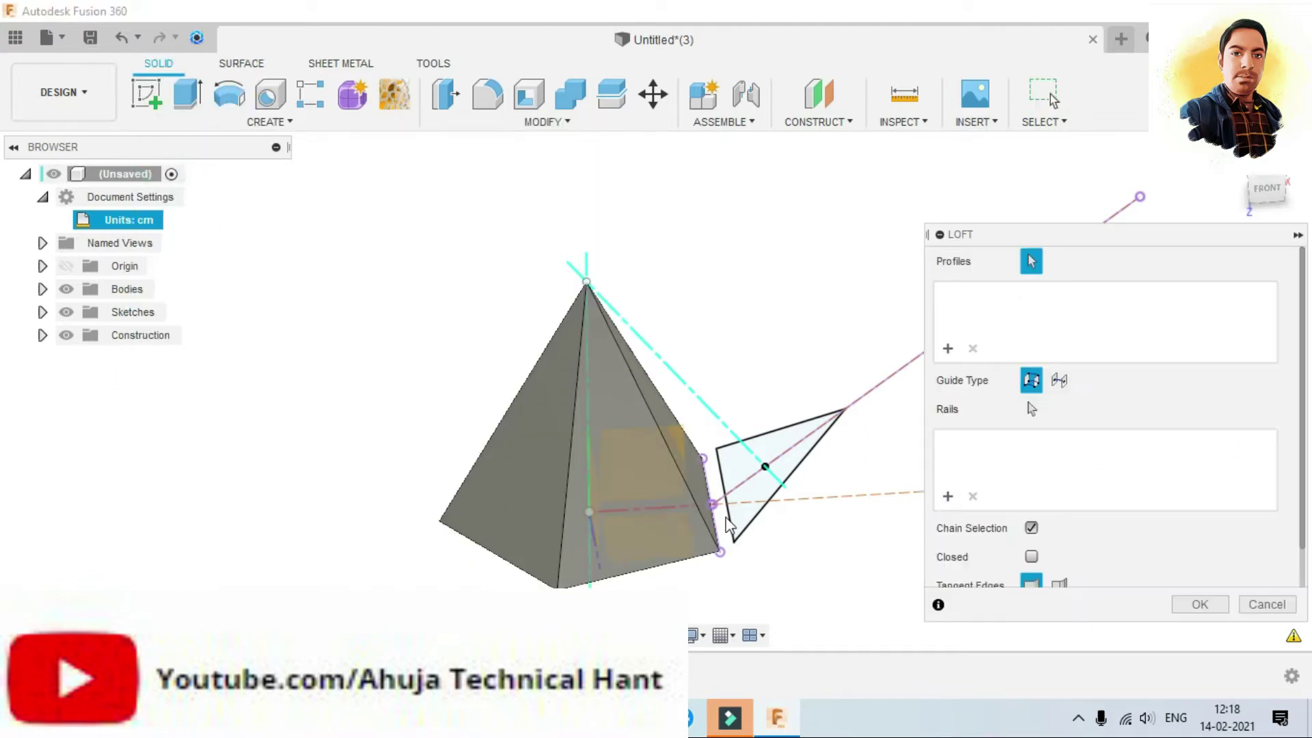
{"action": "left_click", "coordinate": [770, 501]}
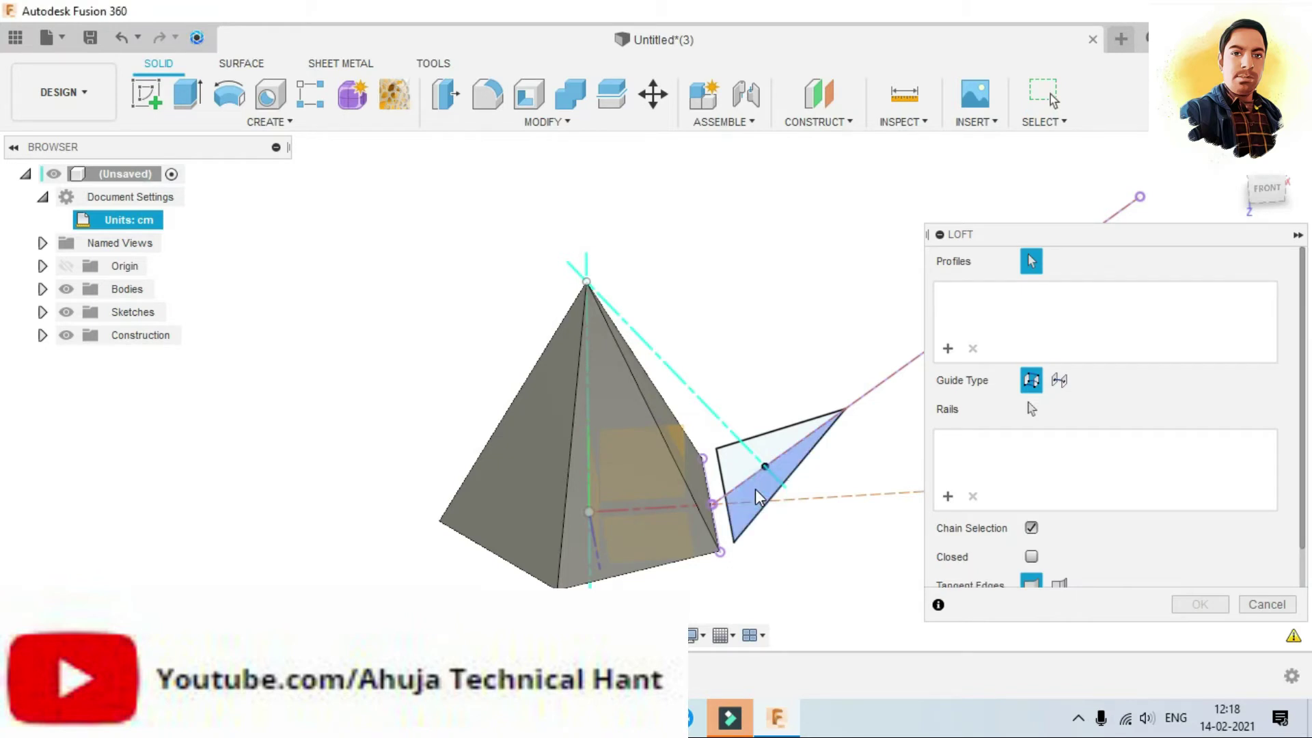
{"action": "left_click", "coordinate": [742, 473]}
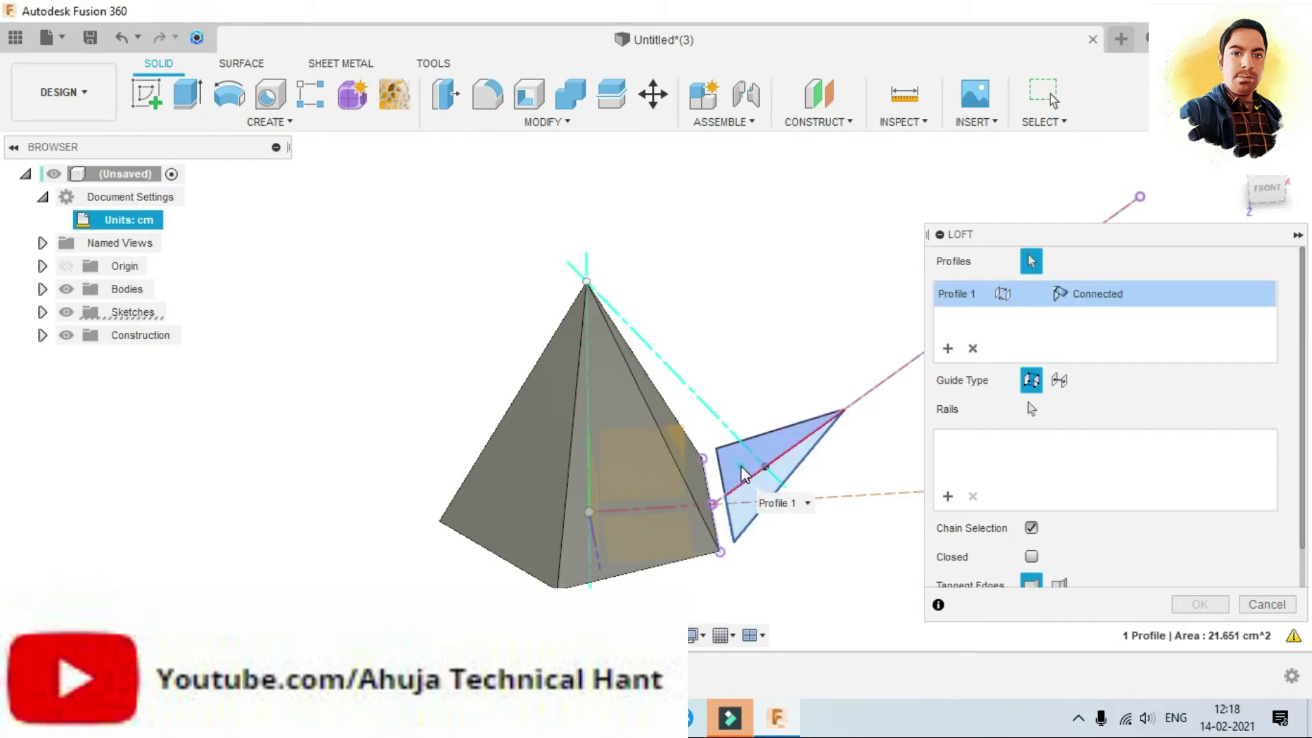
{"action": "left_click", "coordinate": [586, 283]}
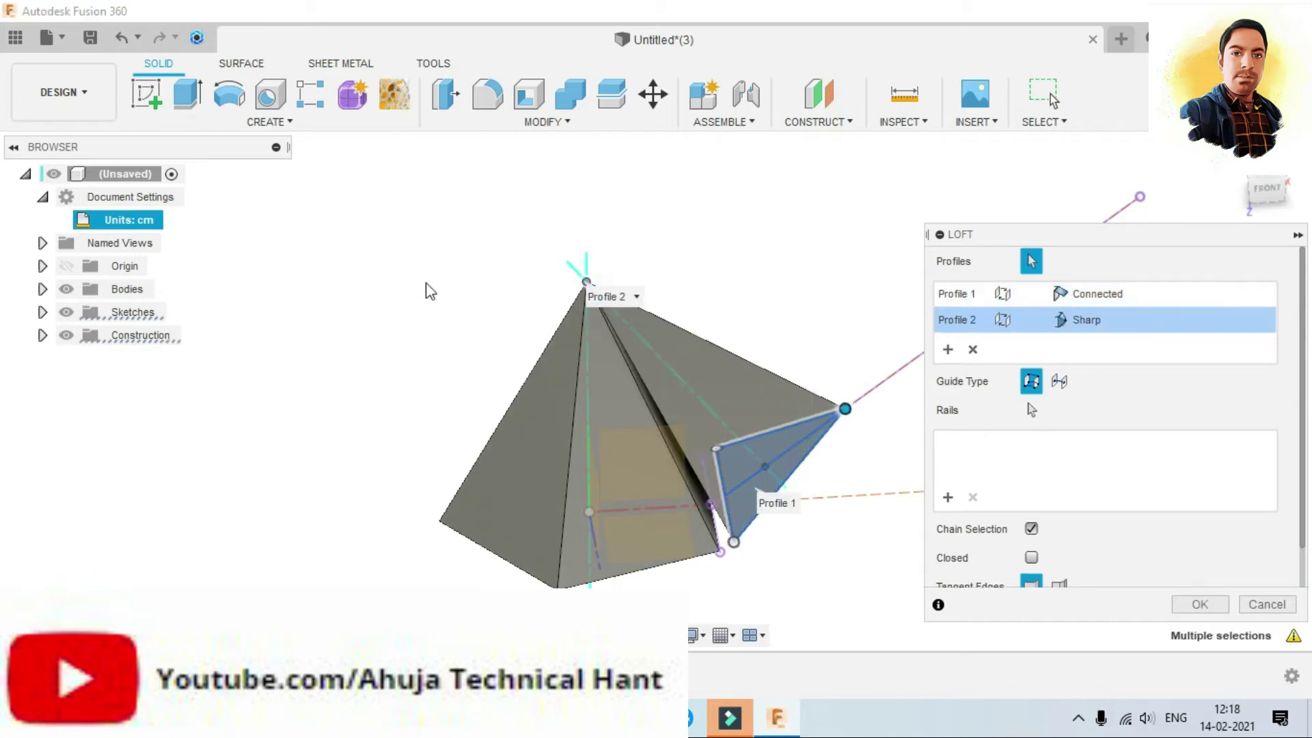
{"action": "left_click", "coordinate": [1201, 604]}
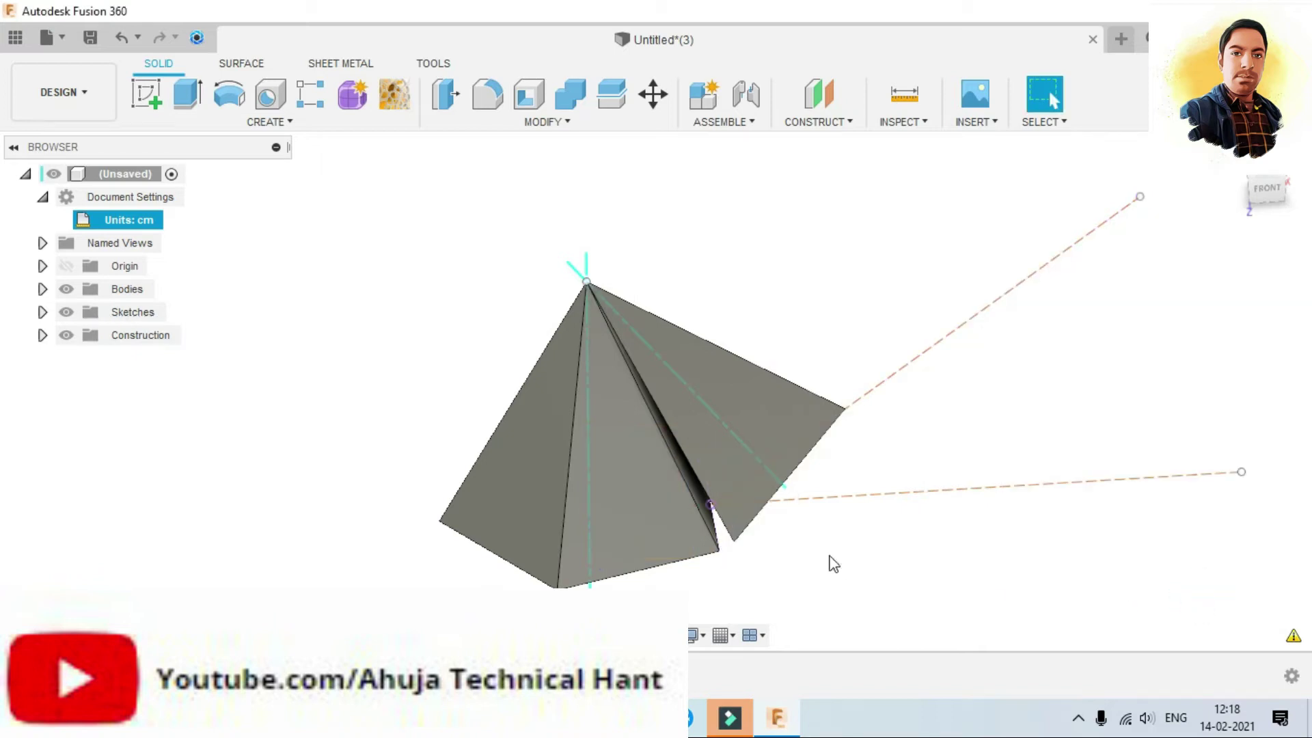
Step: Hide the pentagonal pyramid Body1 in the browser's Bodies list
{"action": "left_click", "coordinate": [41, 312]}
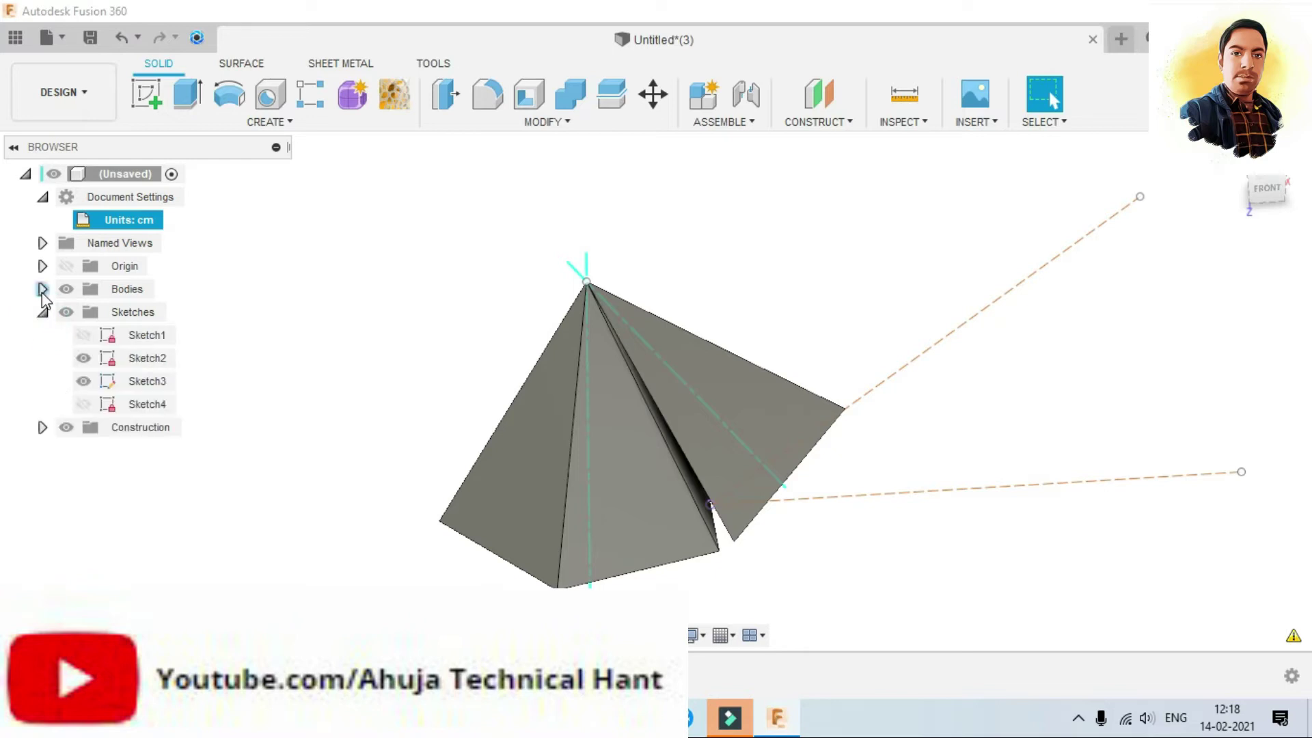
{"action": "left_click", "coordinate": [41, 289]}
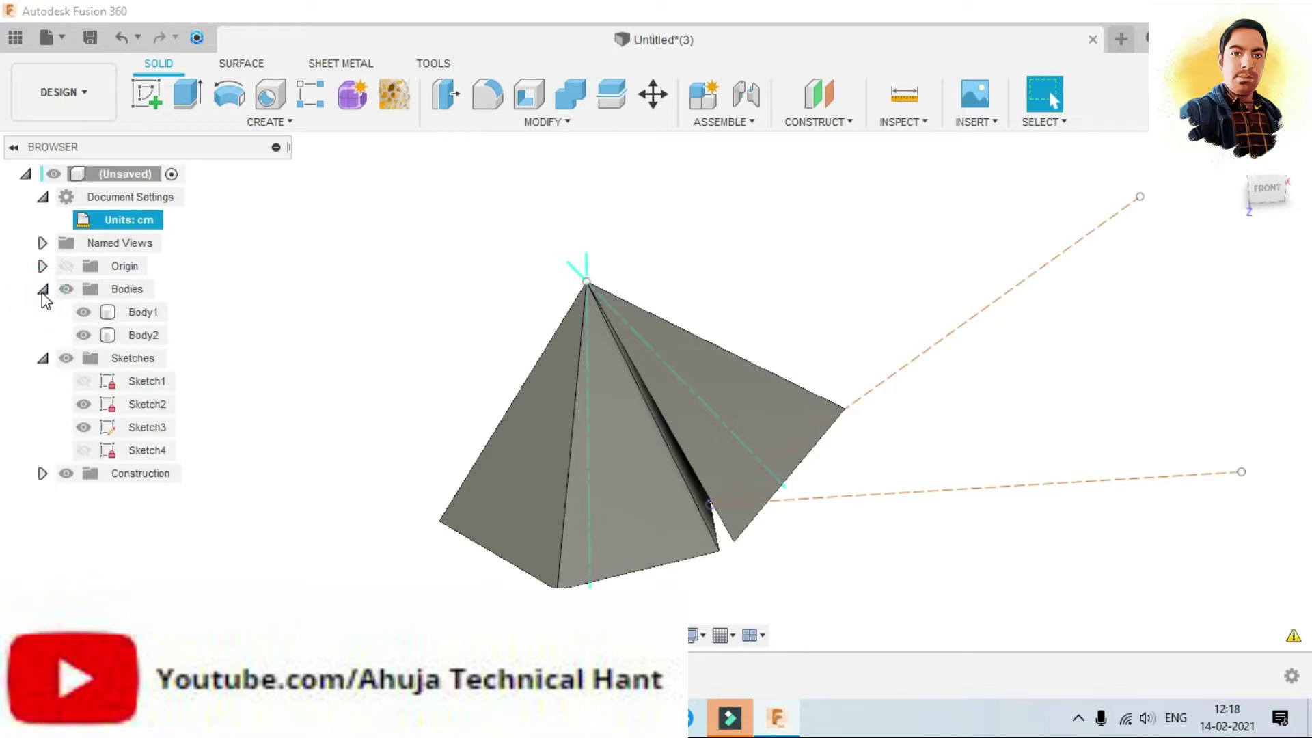
{"action": "left_click", "coordinate": [84, 311]}
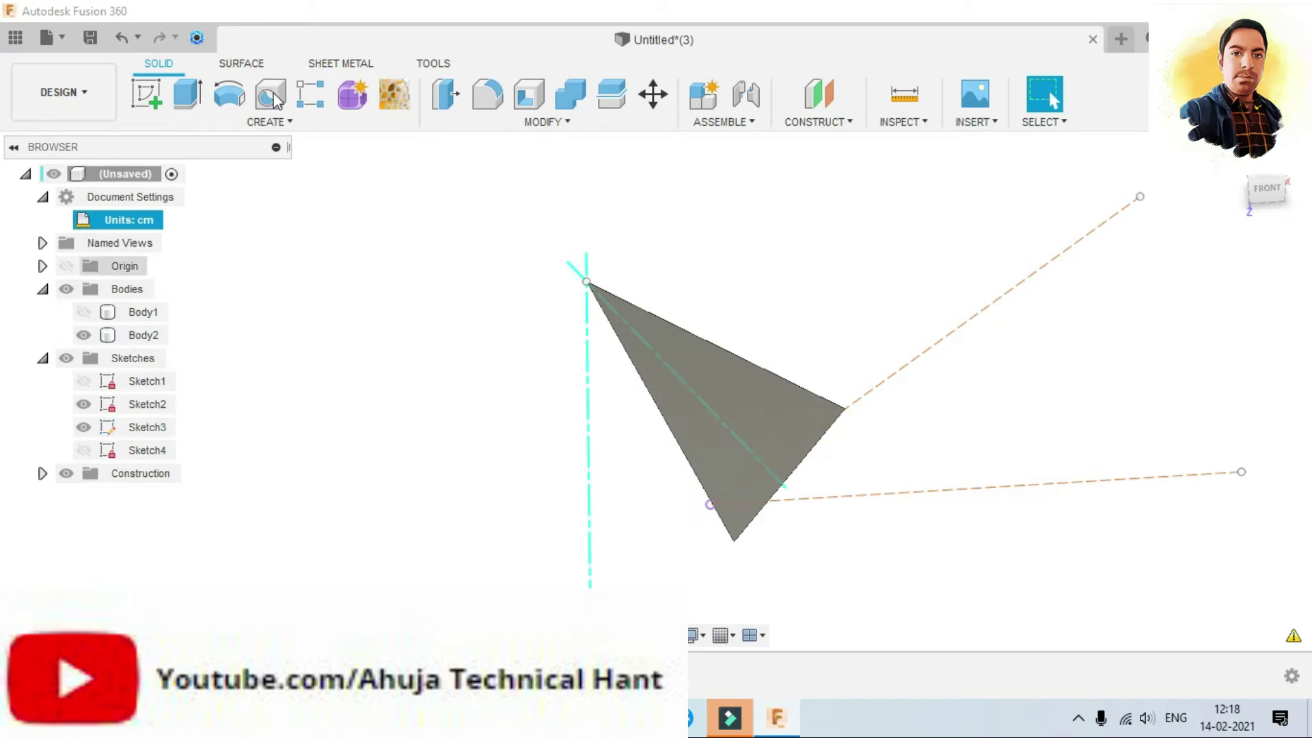
Step: Fillet three edges of Body2 at 0.5 cm, then hide Body2 and show Body1
{"action": "key", "text": "f"}
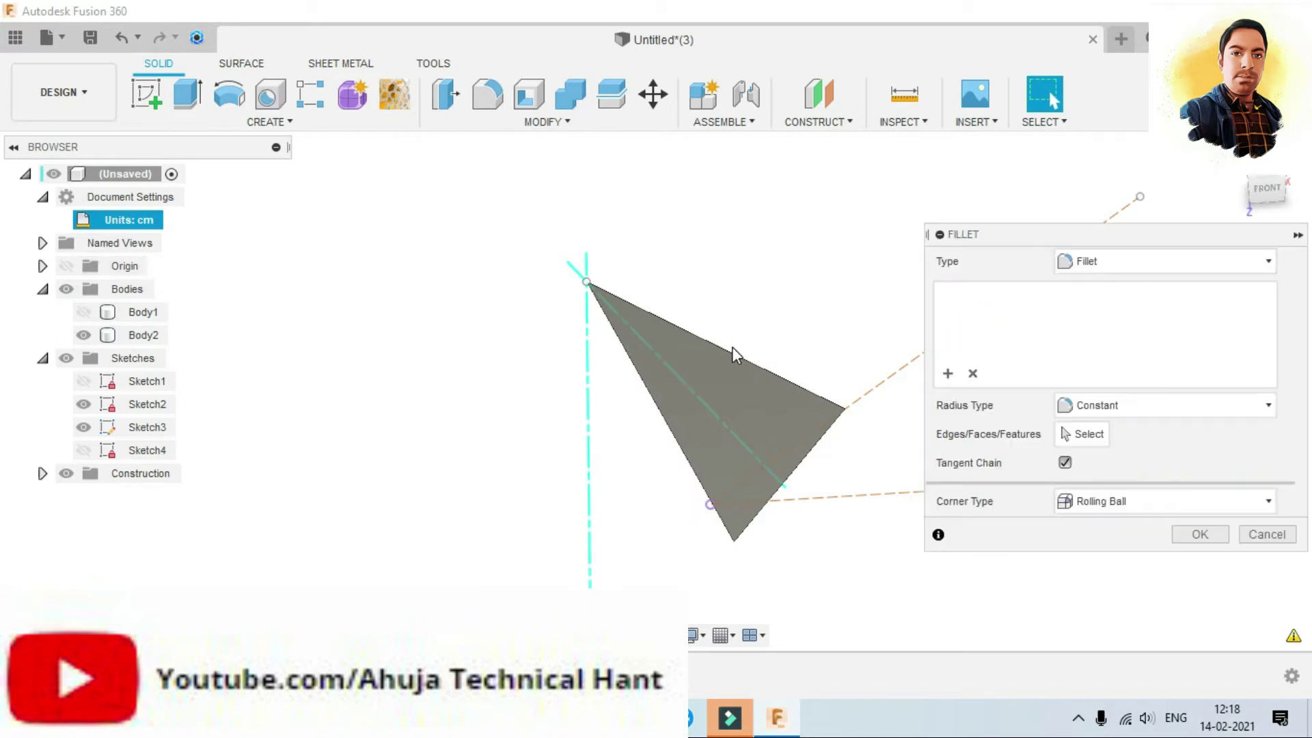
{"action": "left_click", "coordinate": [649, 396]}
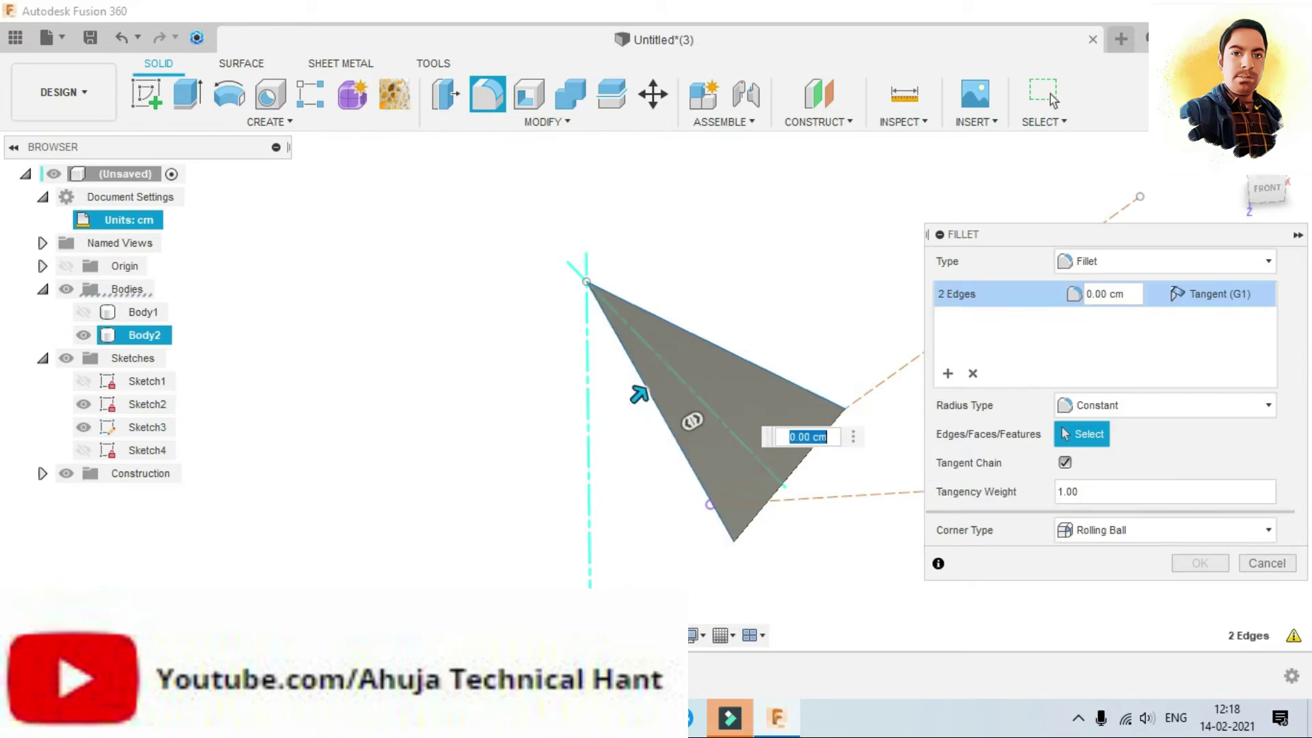
{"action": "middle_click_drag", "start_coordinate": [720, 449], "coordinate": [626, 519], "text": "shift"}
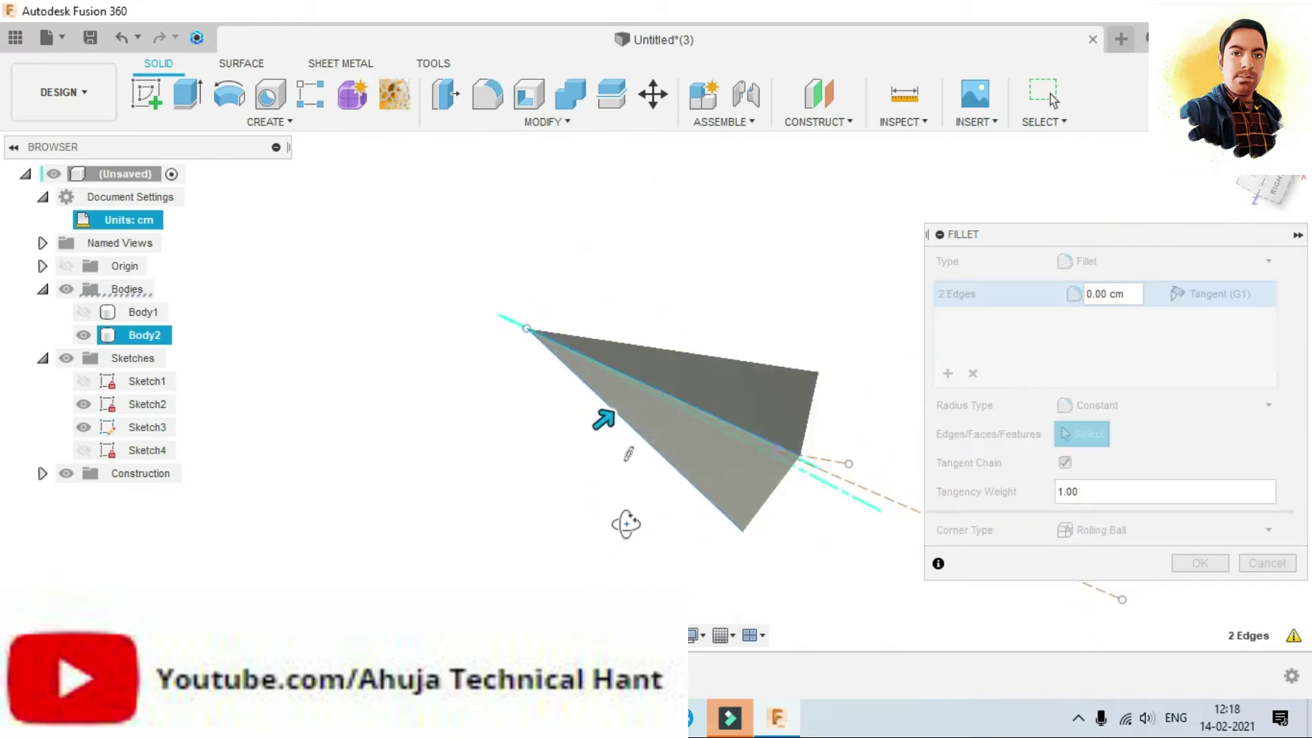
{"action": "left_click", "coordinate": [701, 356]}
{"action": "type", "text": ".5"}
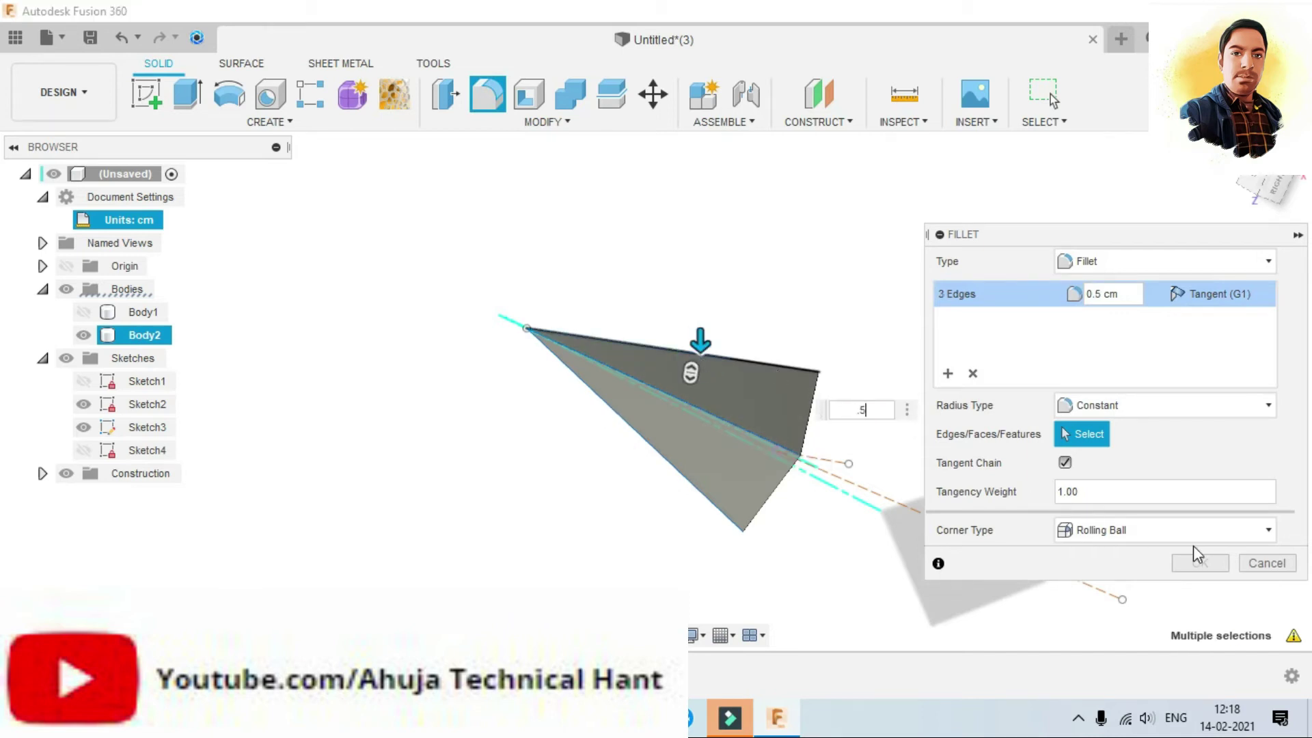
{"action": "left_click", "coordinate": [1203, 564]}
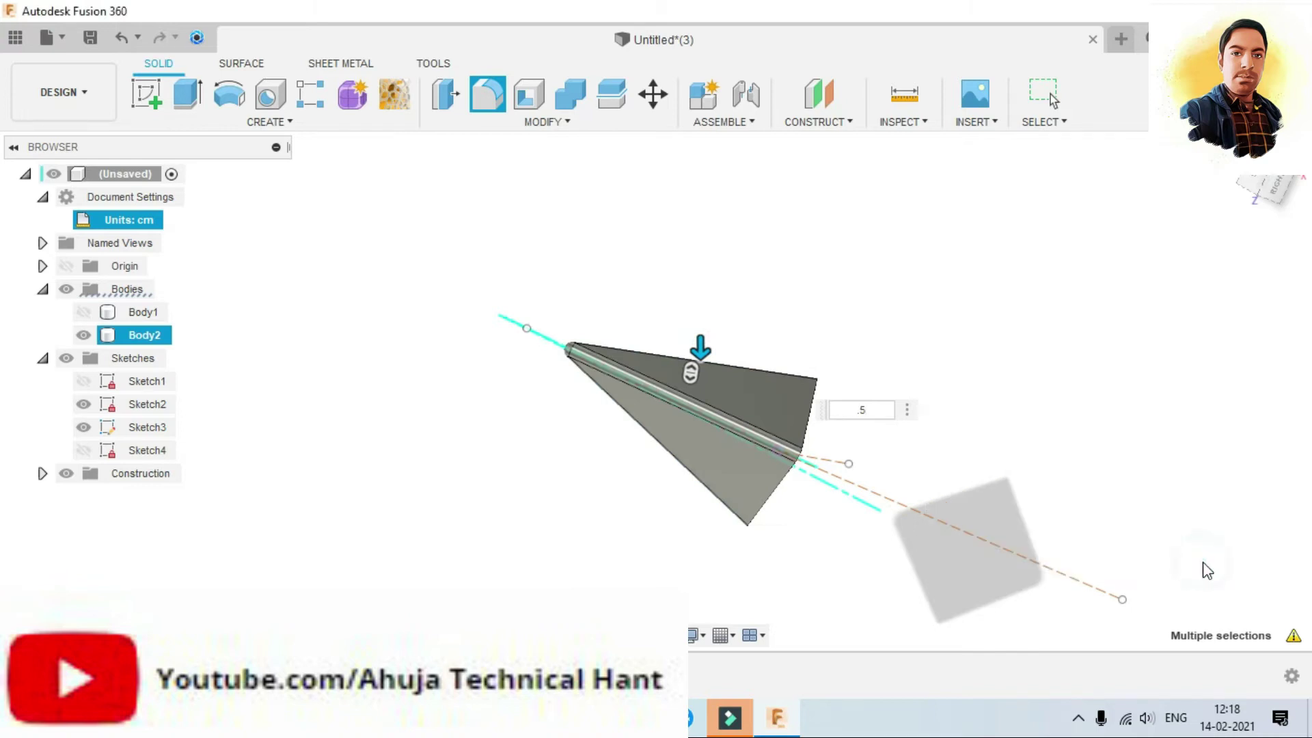
{"action": "left_click", "coordinate": [84, 335]}
{"action": "left_click", "coordinate": [82, 319]}
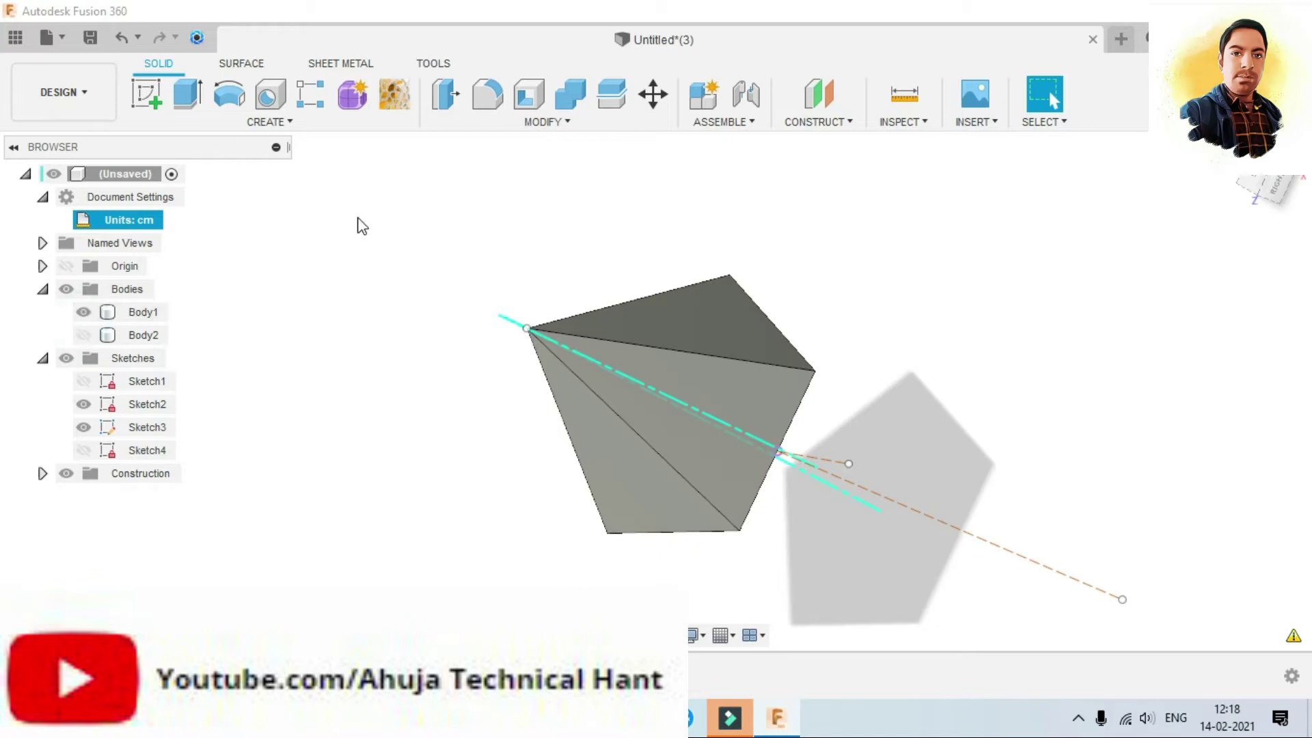
Step: Fillet the five sloping edges of the pentagonal pyramid Body1 with a 2.5 cm radius
{"action": "key", "text": "f"}
{"action": "left_click", "coordinate": [641, 342]}
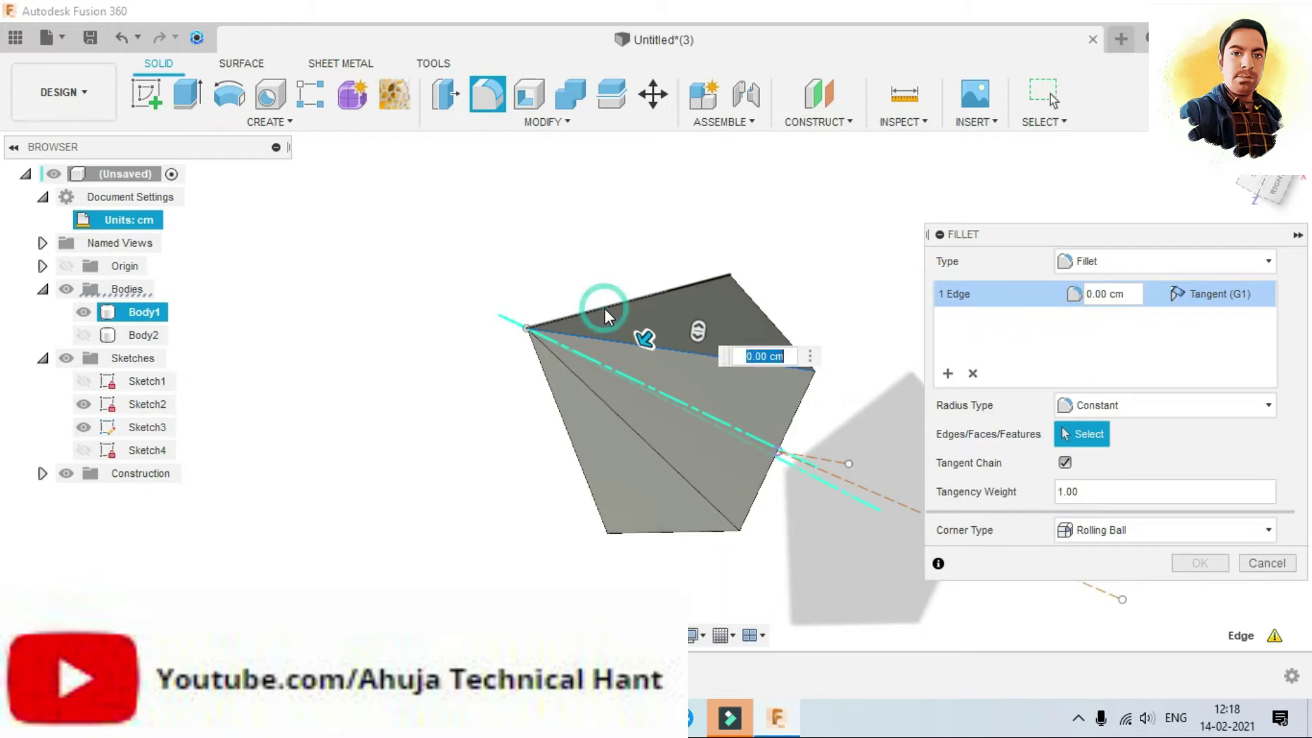
{"action": "left_click", "coordinate": [604, 309]}
{"action": "left_click", "coordinate": [556, 383]}
{"action": "left_click", "coordinate": [549, 386]}
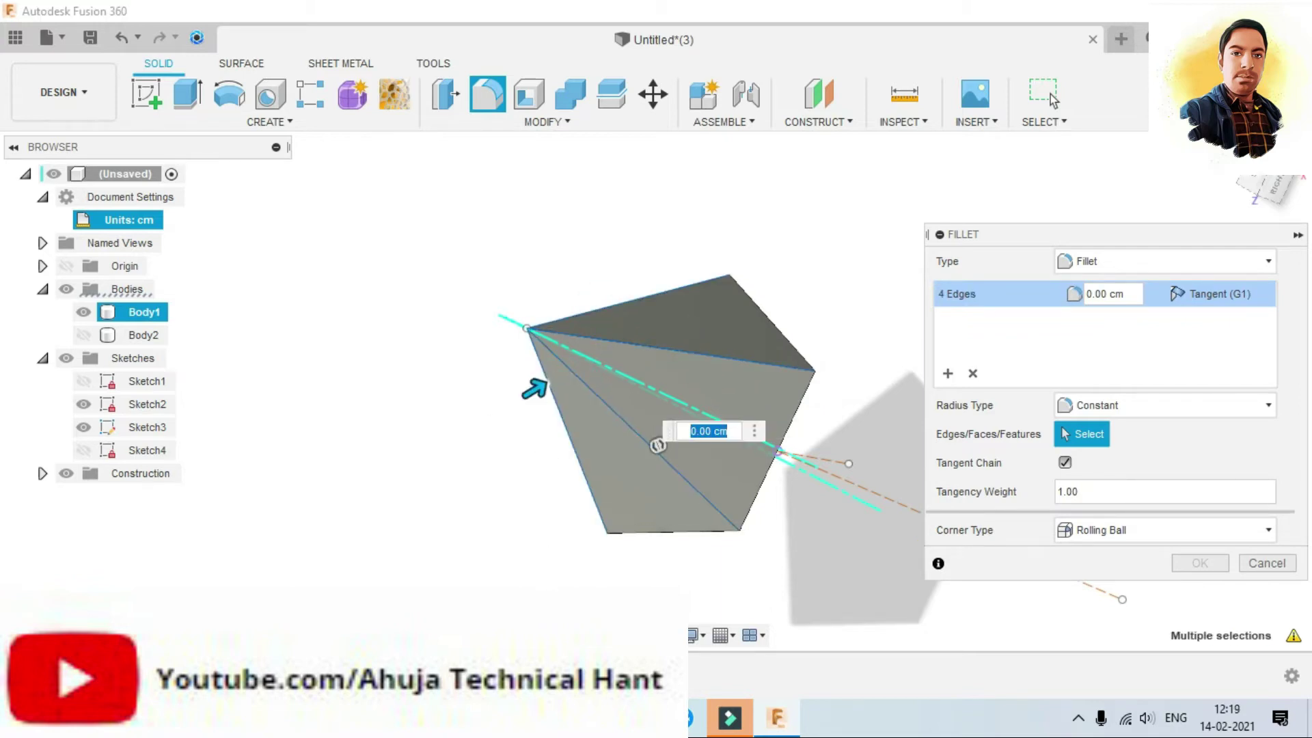
{"action": "mouse_move", "coordinate": [572, 503]}
{"action": "middle_mouse_down", "text": "shift"}
{"action": "mouse_move", "coordinate": [655, 475]}
{"action": "mouse_move", "coordinate": [595, 435]}
{"action": "middle_mouse_up", "text": "shift"}
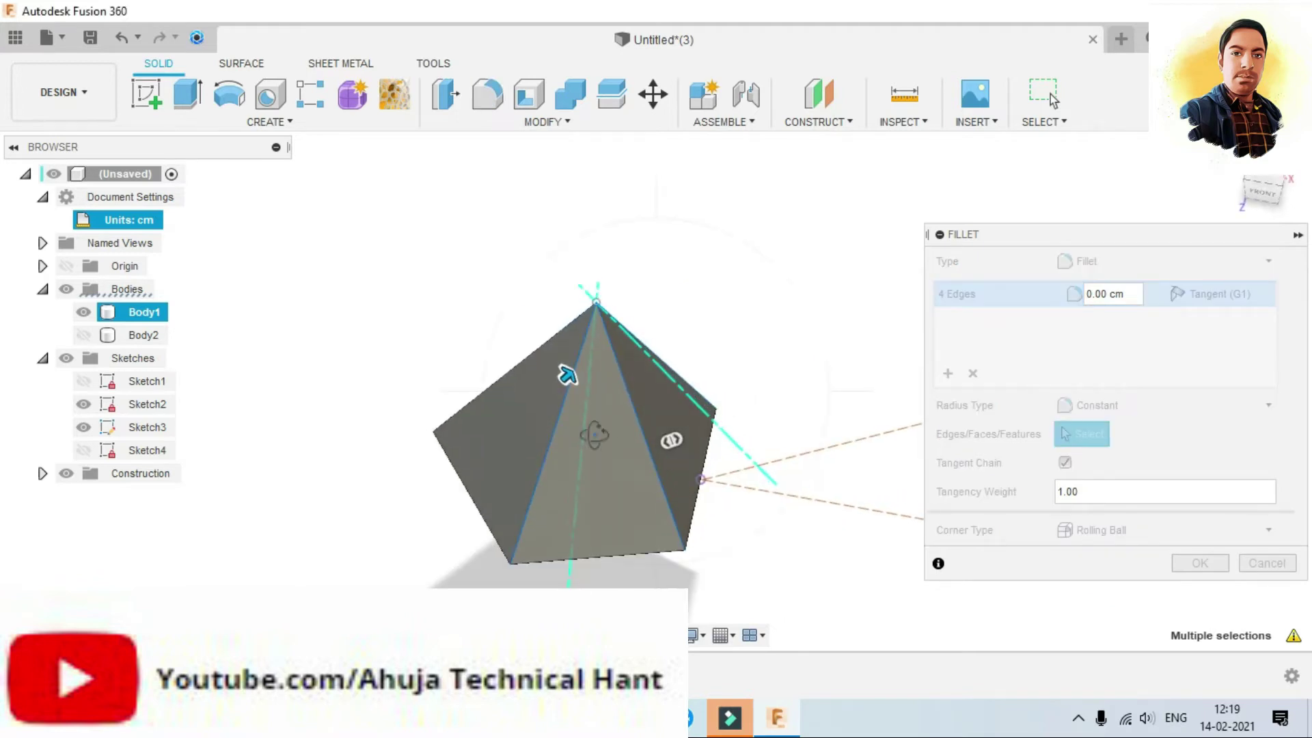
{"action": "left_click", "coordinate": [523, 369]}
{"action": "type", "text": "2.5"}
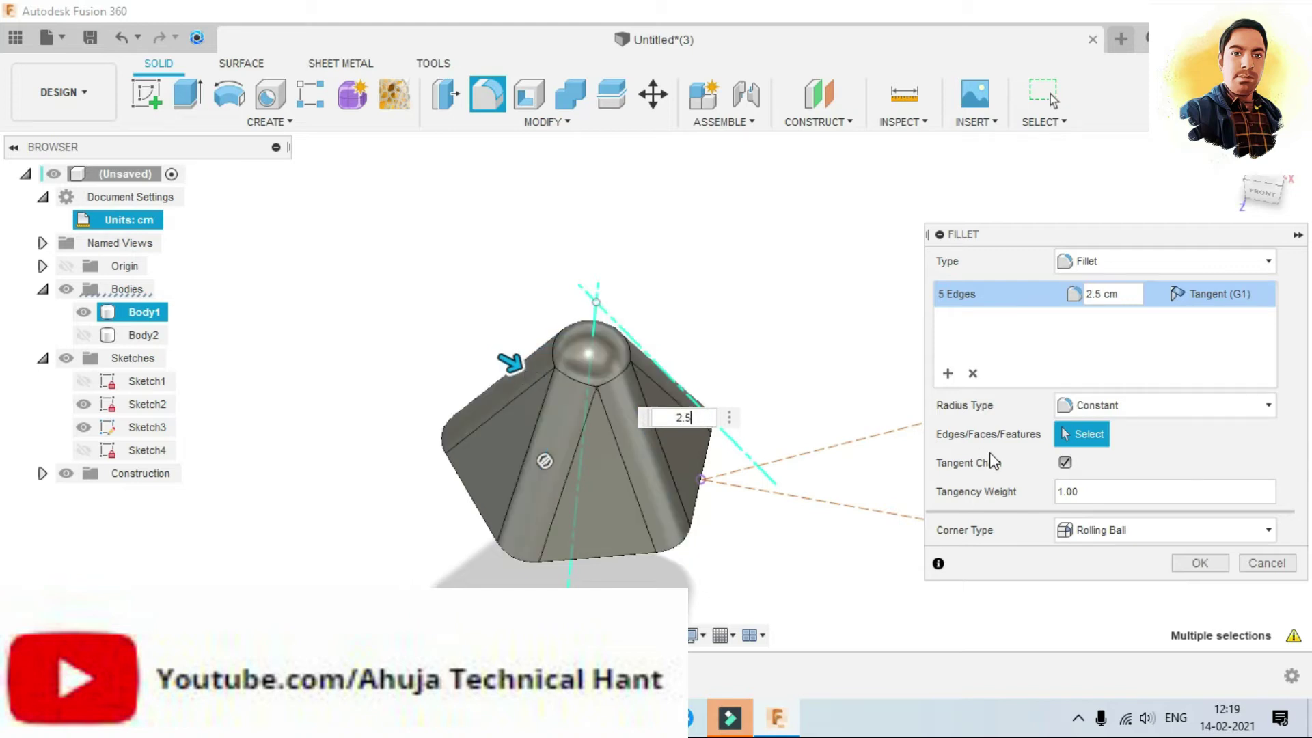
{"action": "left_click", "coordinate": [1201, 562]}
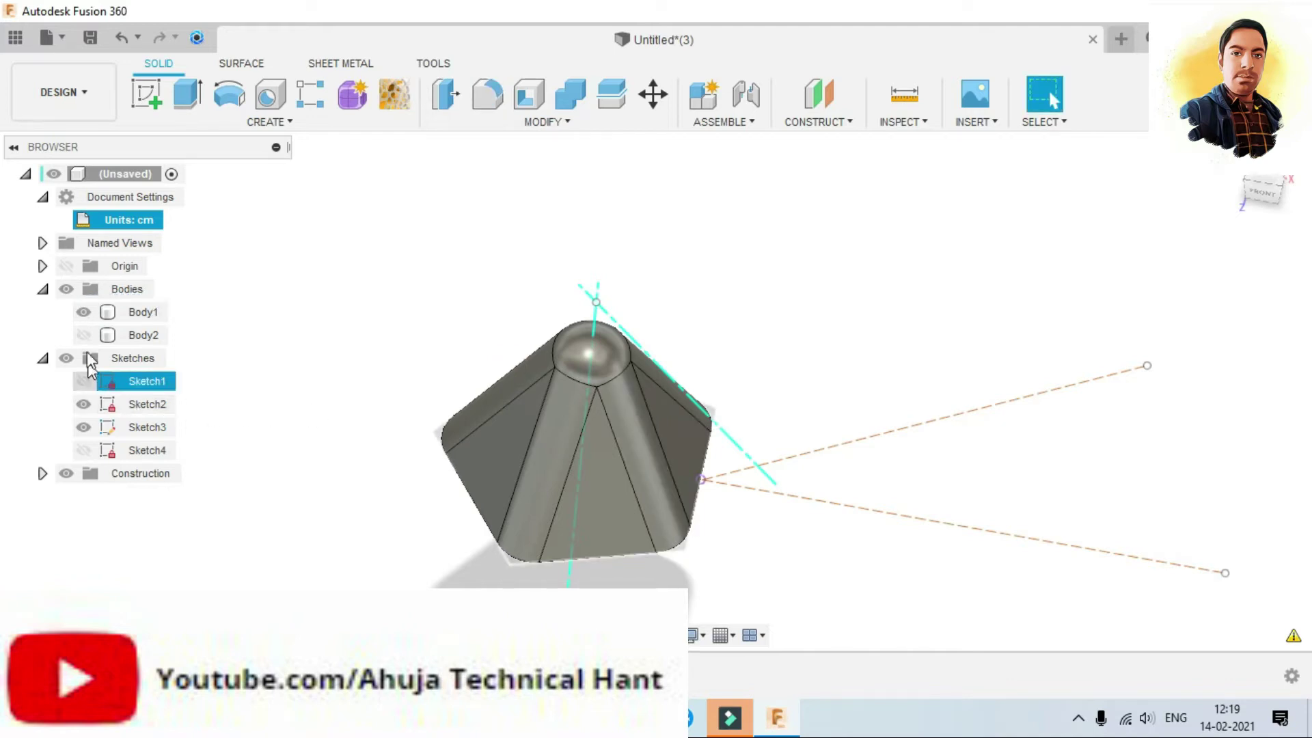
Step: Show Body2 again and start a new sketch on the chosen plane
{"action": "left_click", "coordinate": [83, 336]}
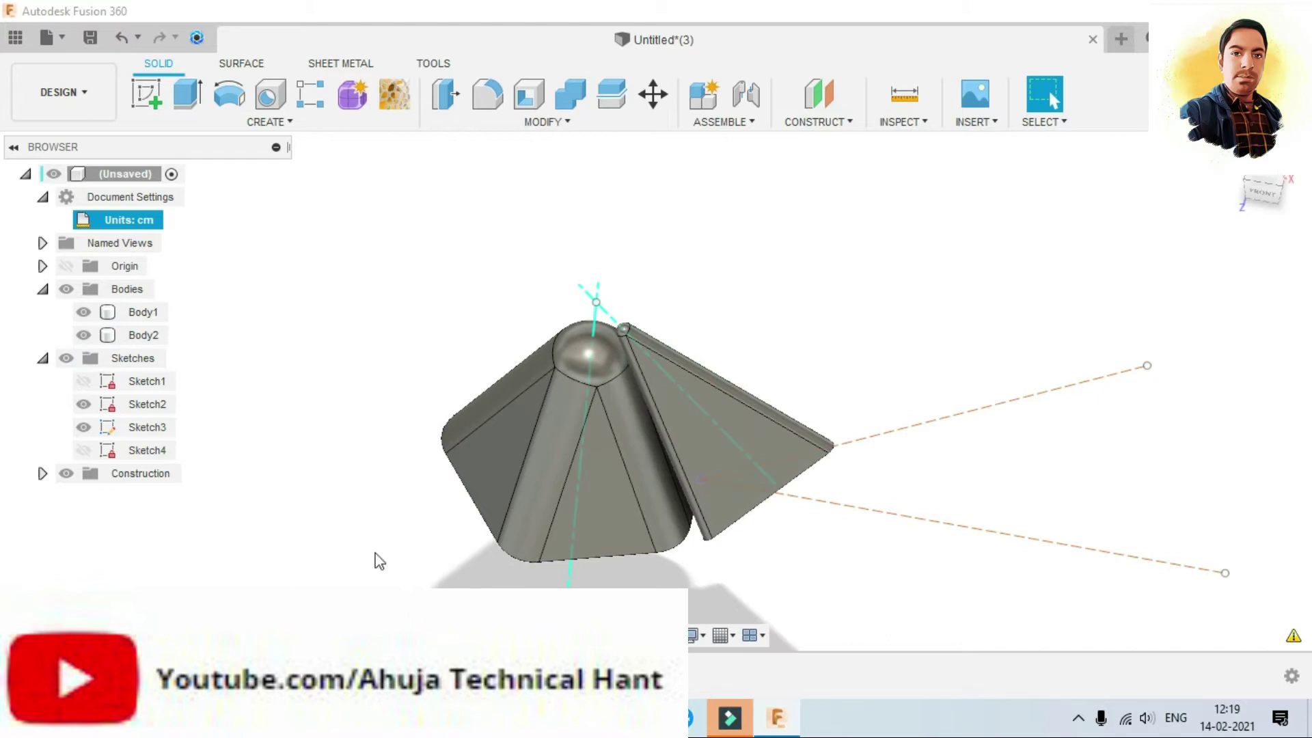
{"action": "left_click", "coordinate": [144, 92]}
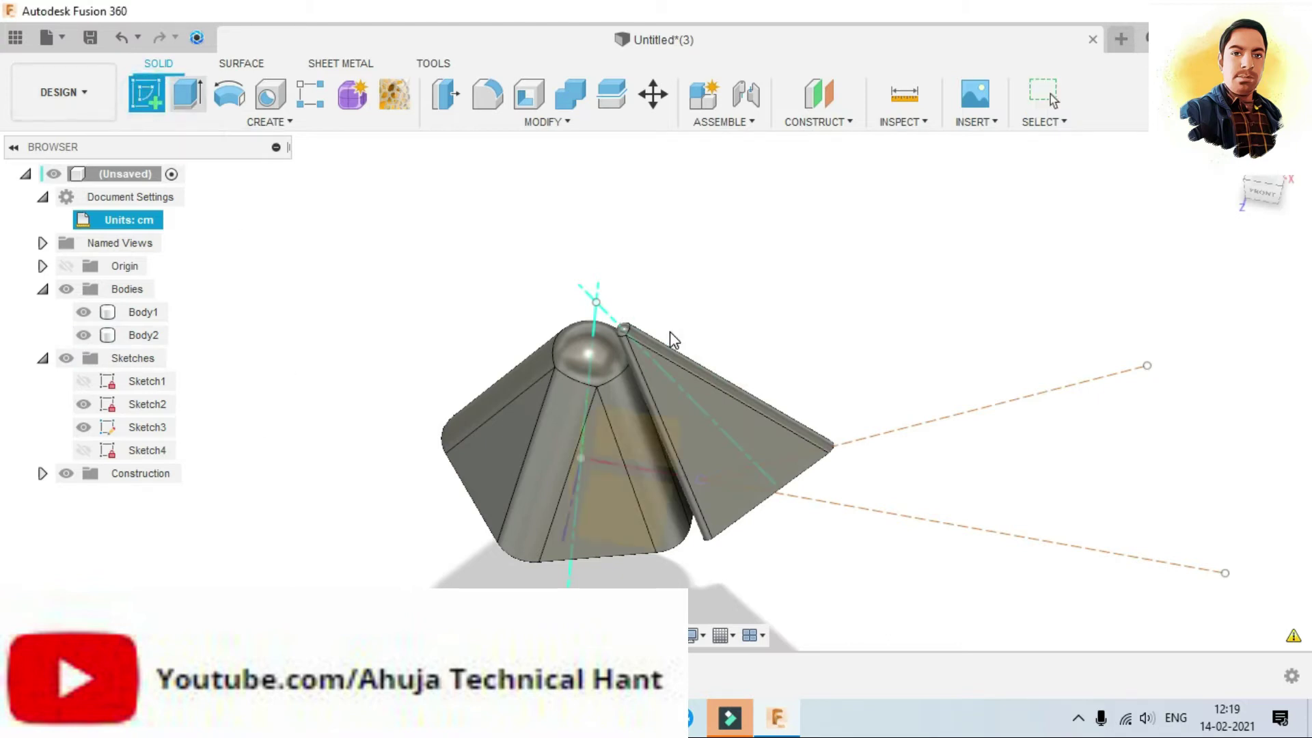
{"action": "left_click", "coordinate": [651, 439]}
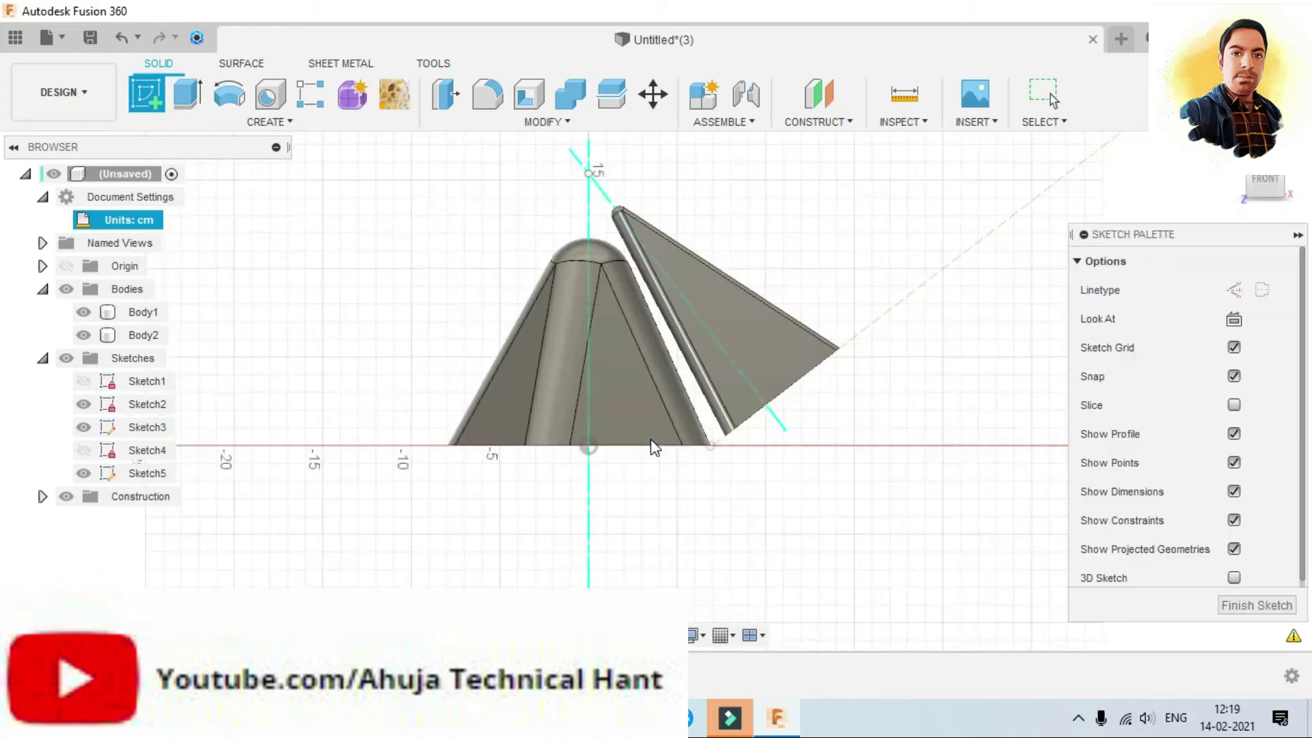
{"action": "middle_click_drag", "start_coordinate": [614, 427], "coordinate": [605, 467]}
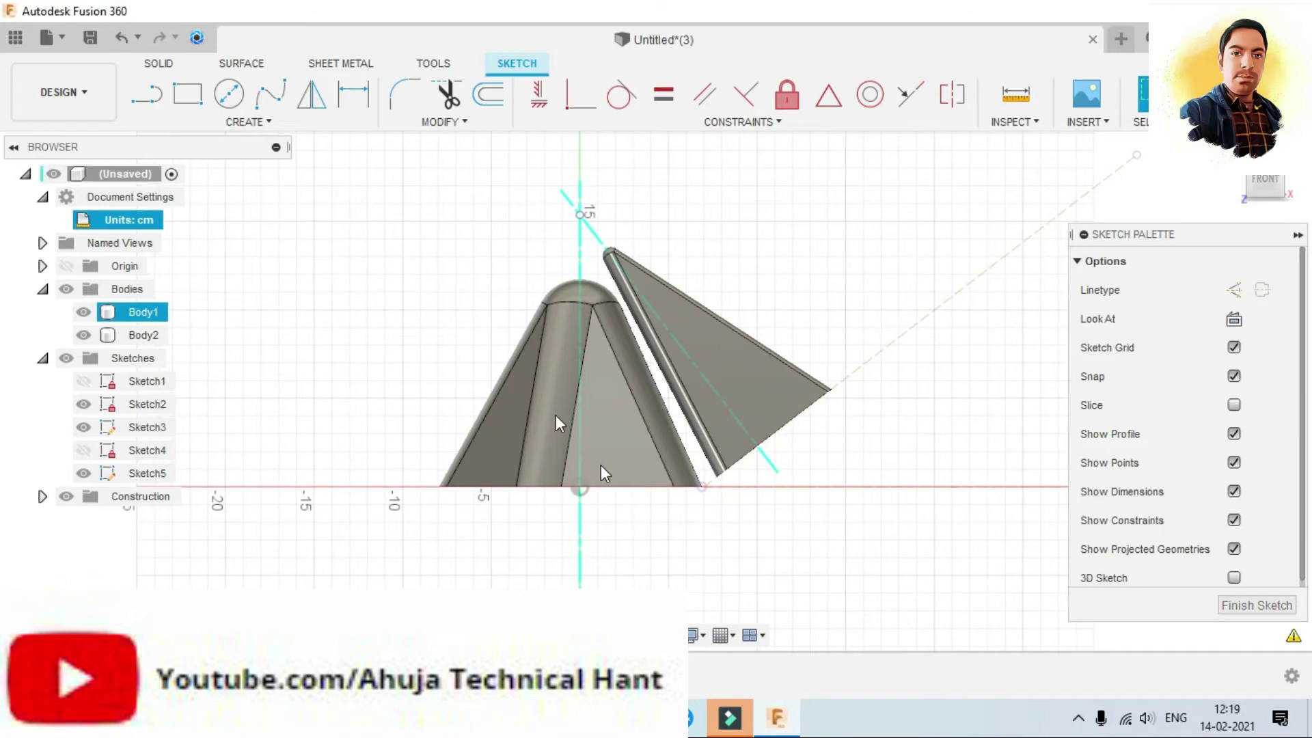
Step: Abandon a centre-point arc, then draw a three-point trial arc from the top point toward the origin
{"action": "left_click", "coordinate": [263, 127]}
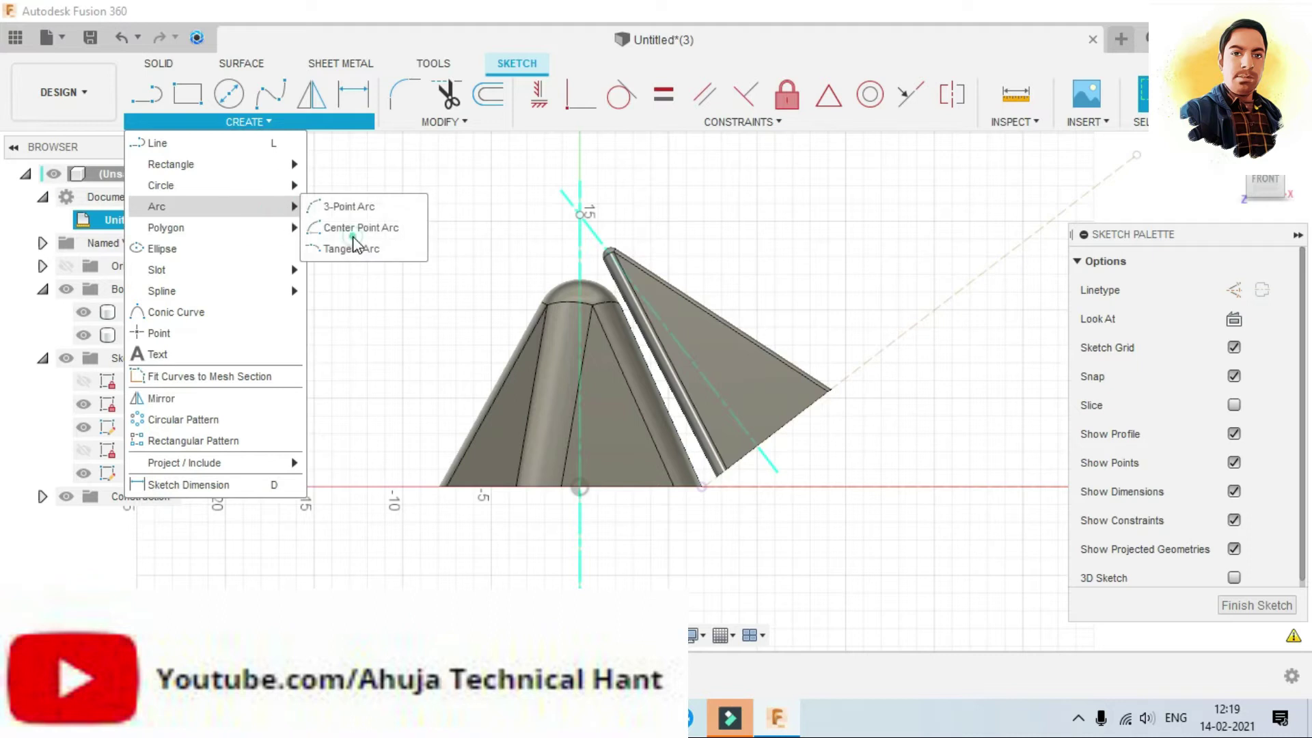
{"action": "left_click", "coordinate": [345, 236]}
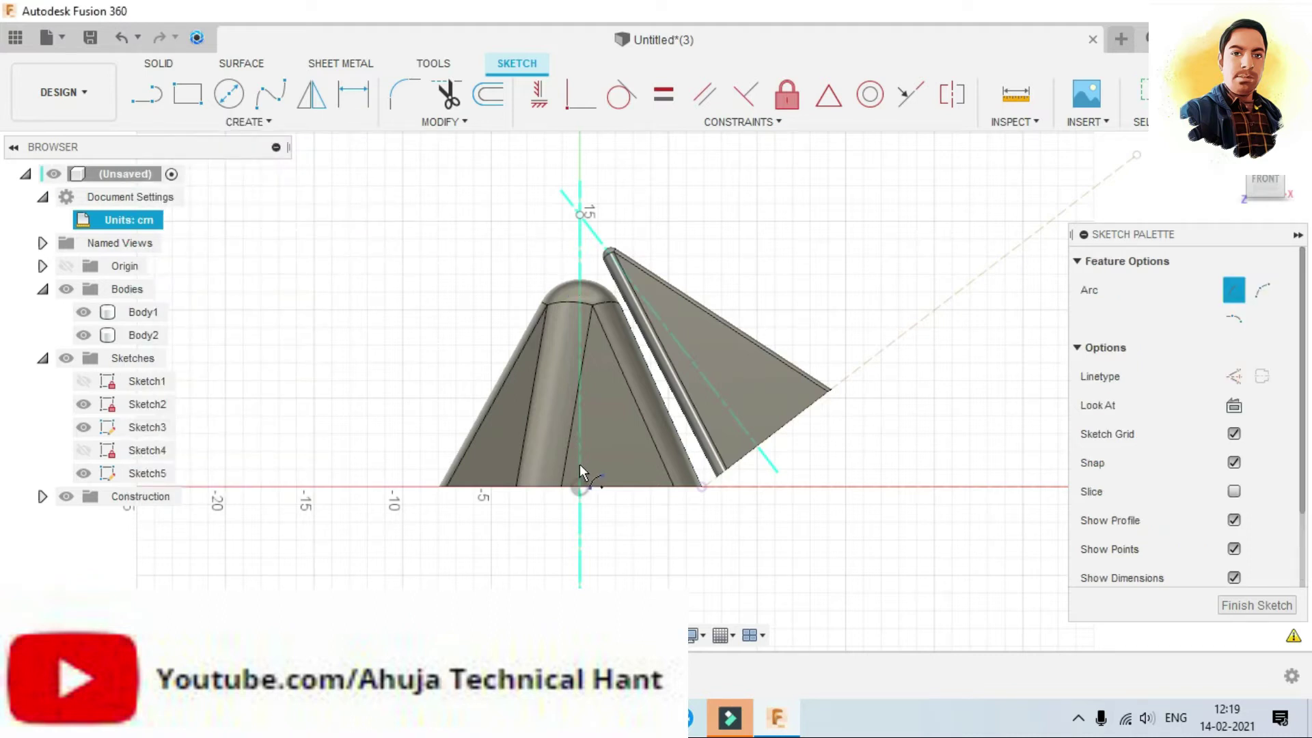
{"action": "left_click", "coordinate": [580, 478]}
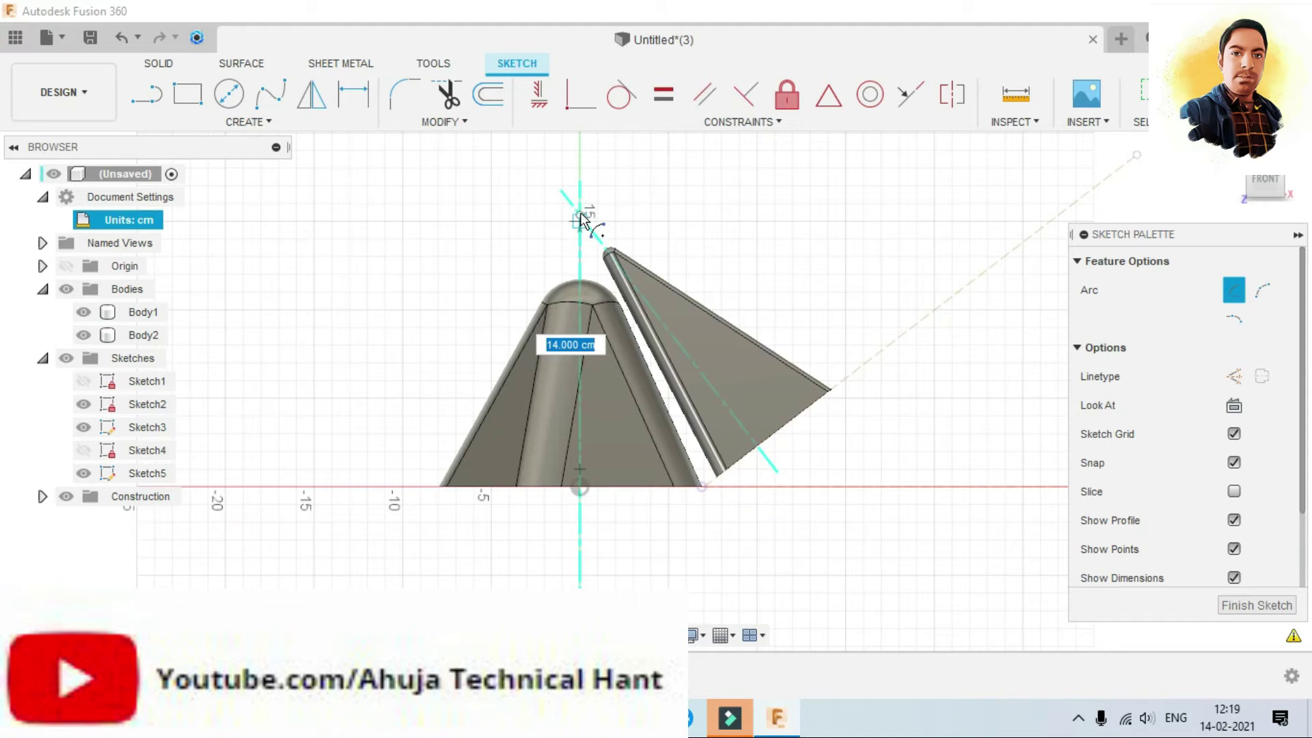
{"action": "left_click", "coordinate": [580, 217]}
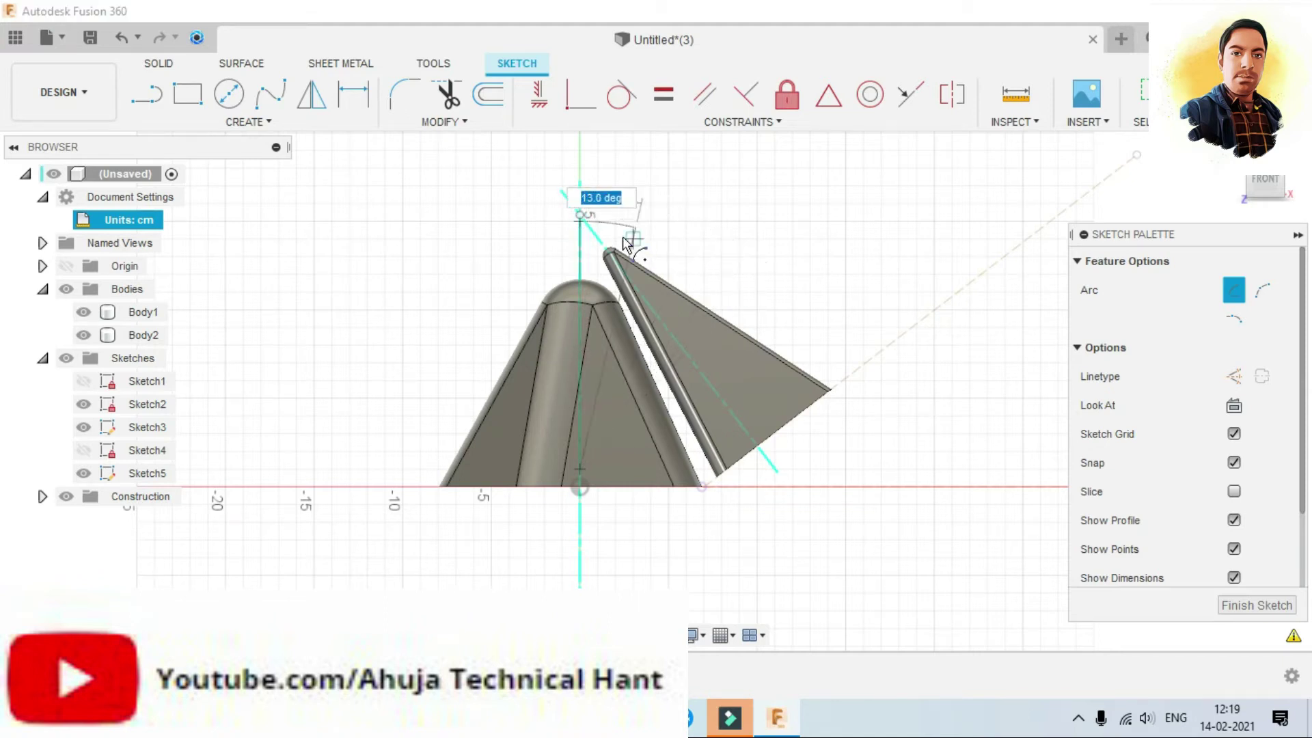
{"action": "key", "text": "Escape"}
{"action": "left_click", "coordinate": [258, 125]}
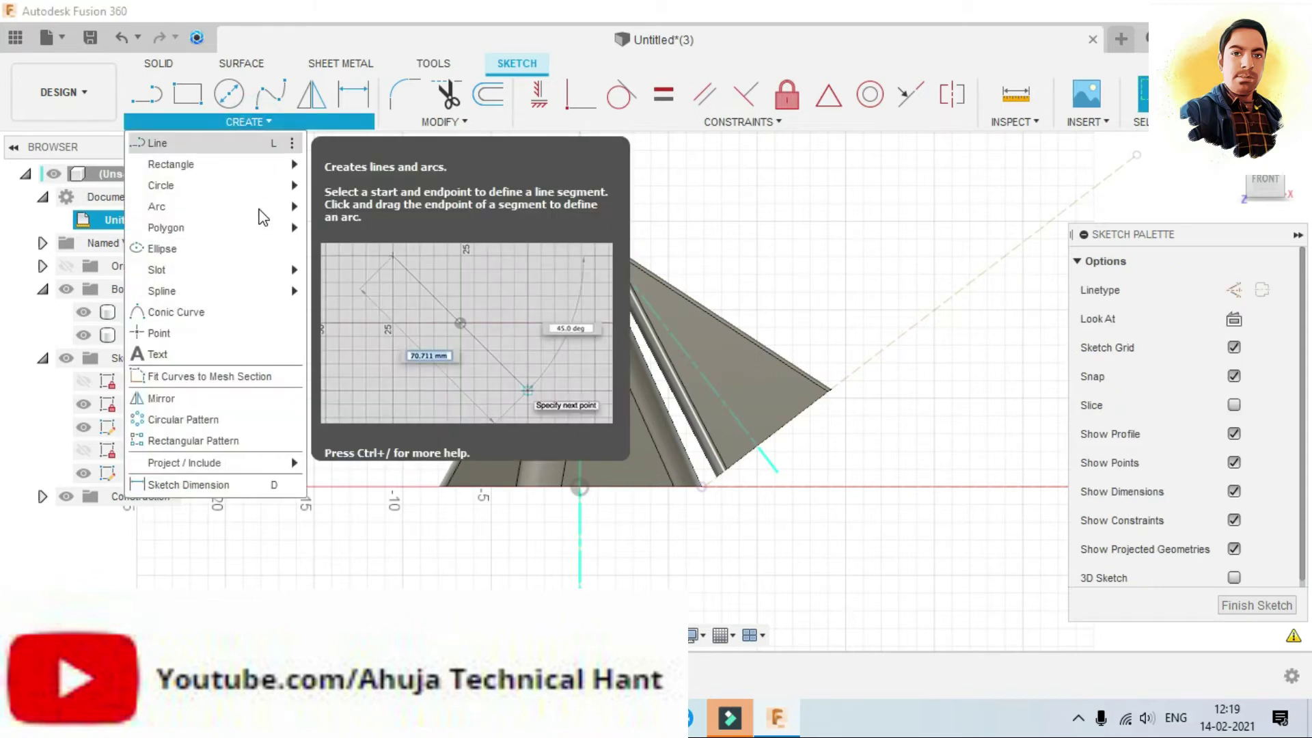
{"action": "mouse_move", "coordinate": [155, 207]}
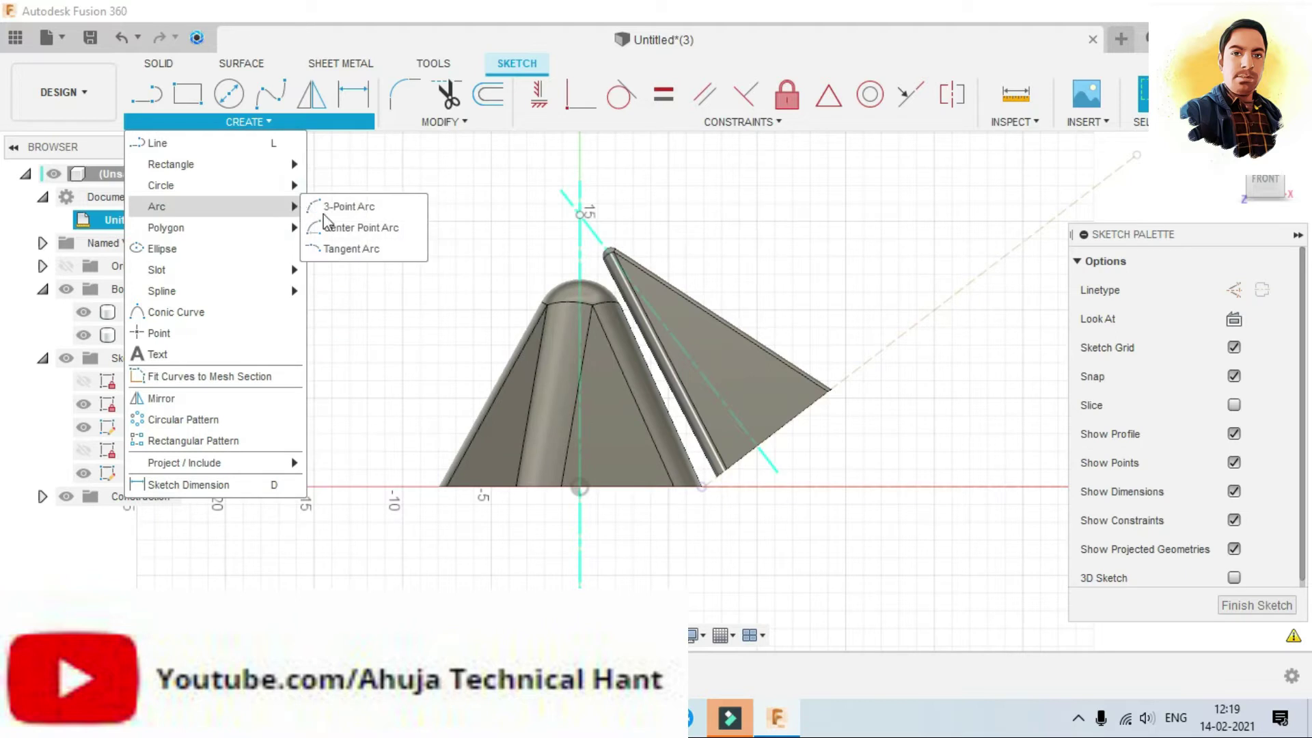
{"action": "left_click", "coordinate": [356, 227]}
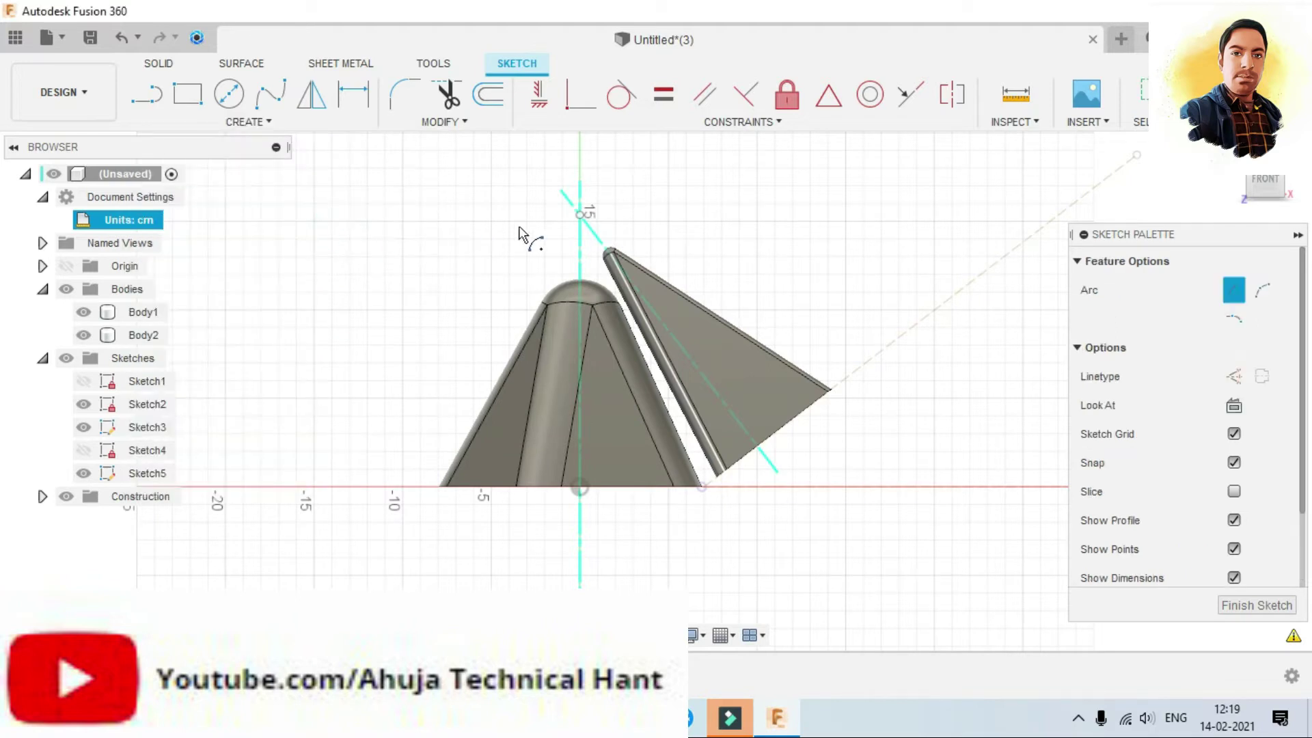
{"action": "left_click", "coordinate": [580, 215]}
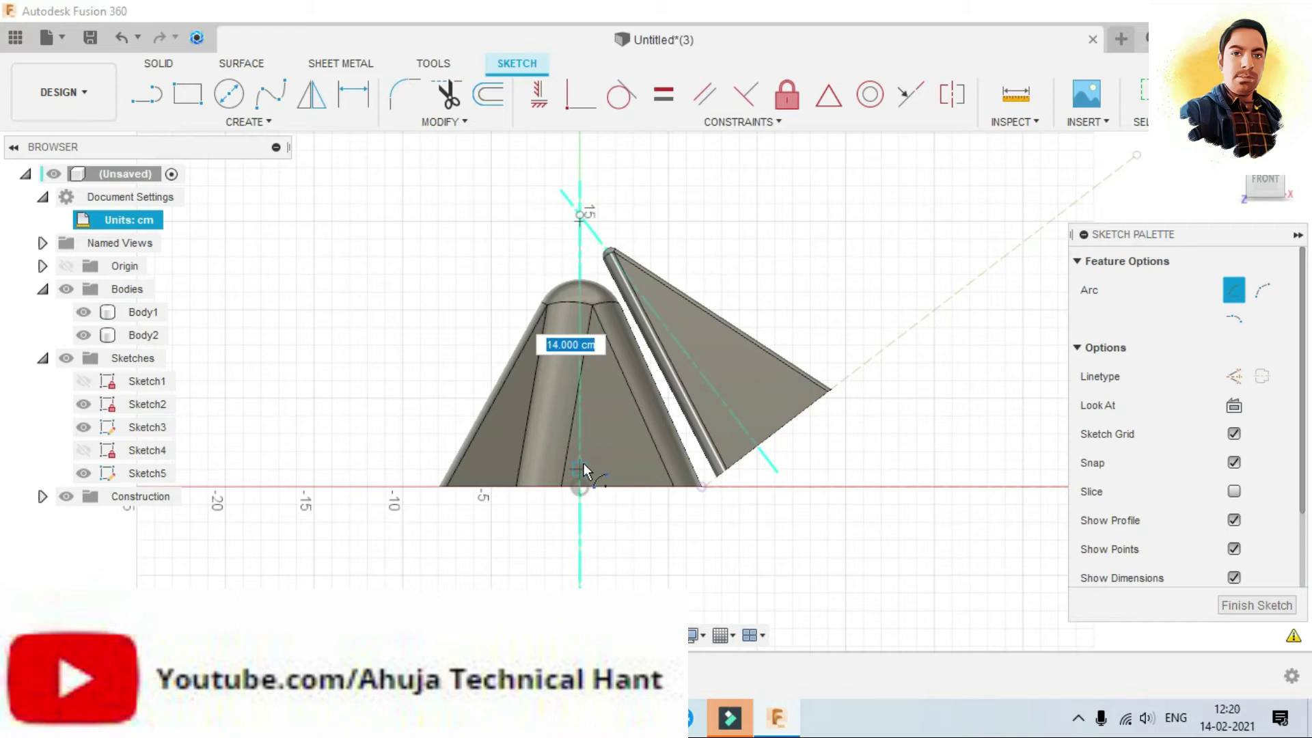
{"action": "left_click", "coordinate": [580, 486]}
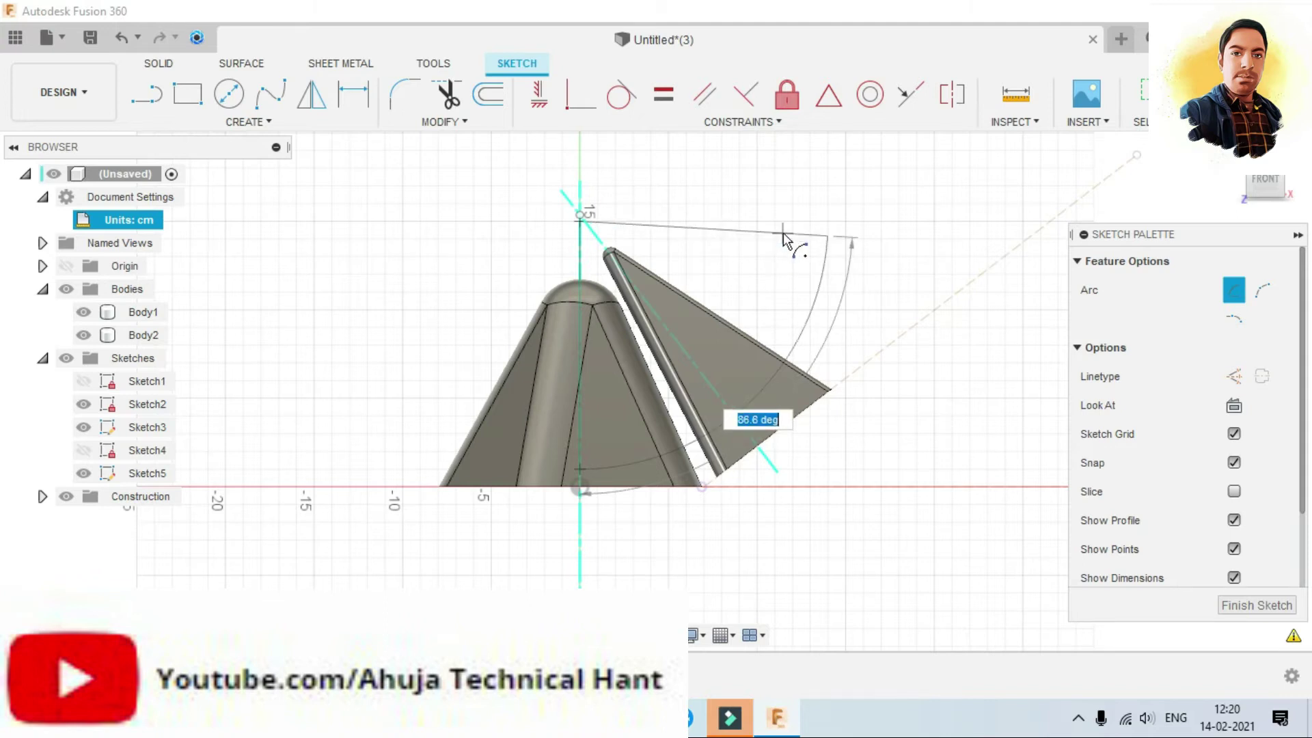
{"action": "left_click", "coordinate": [783, 238]}
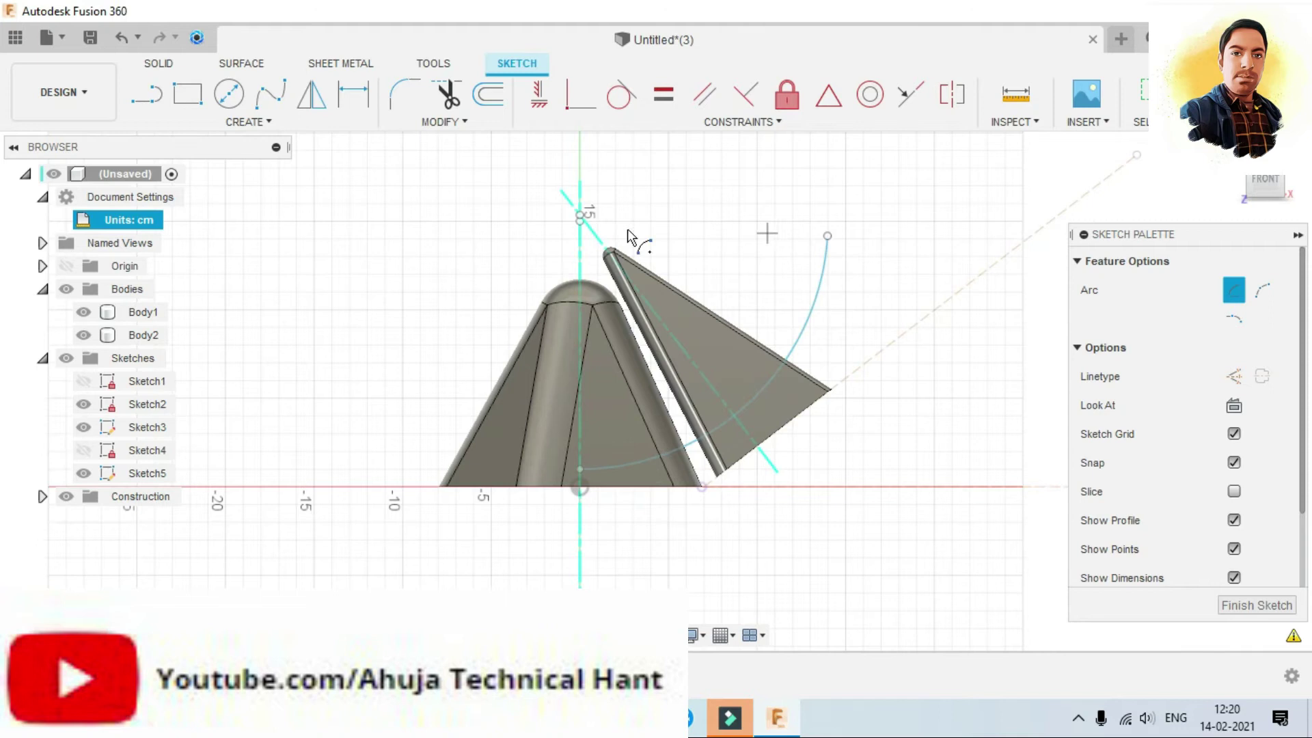
Step: Delete the trial arc from the sketch
{"action": "key", "text": "d"}
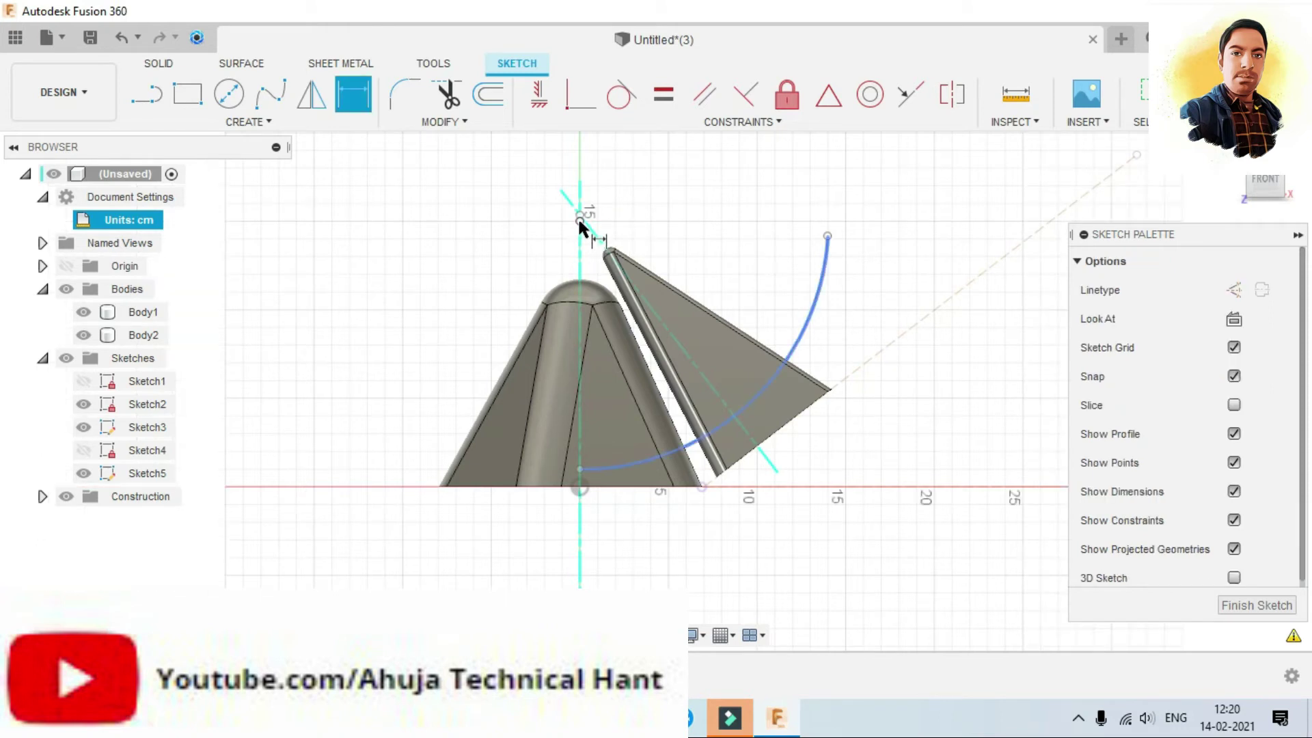
{"action": "key", "text": "Escape"}
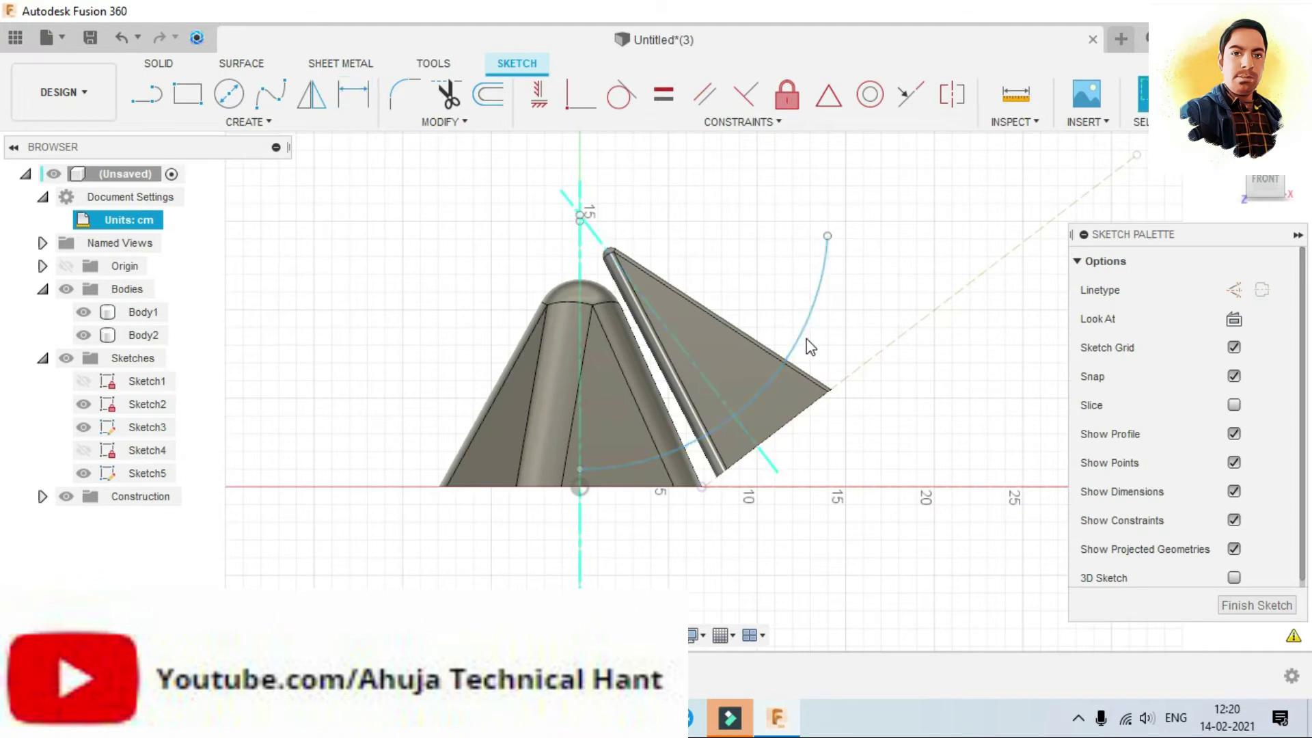
{"action": "left_click", "coordinate": [806, 339]}
{"action": "key", "text": "Delete"}
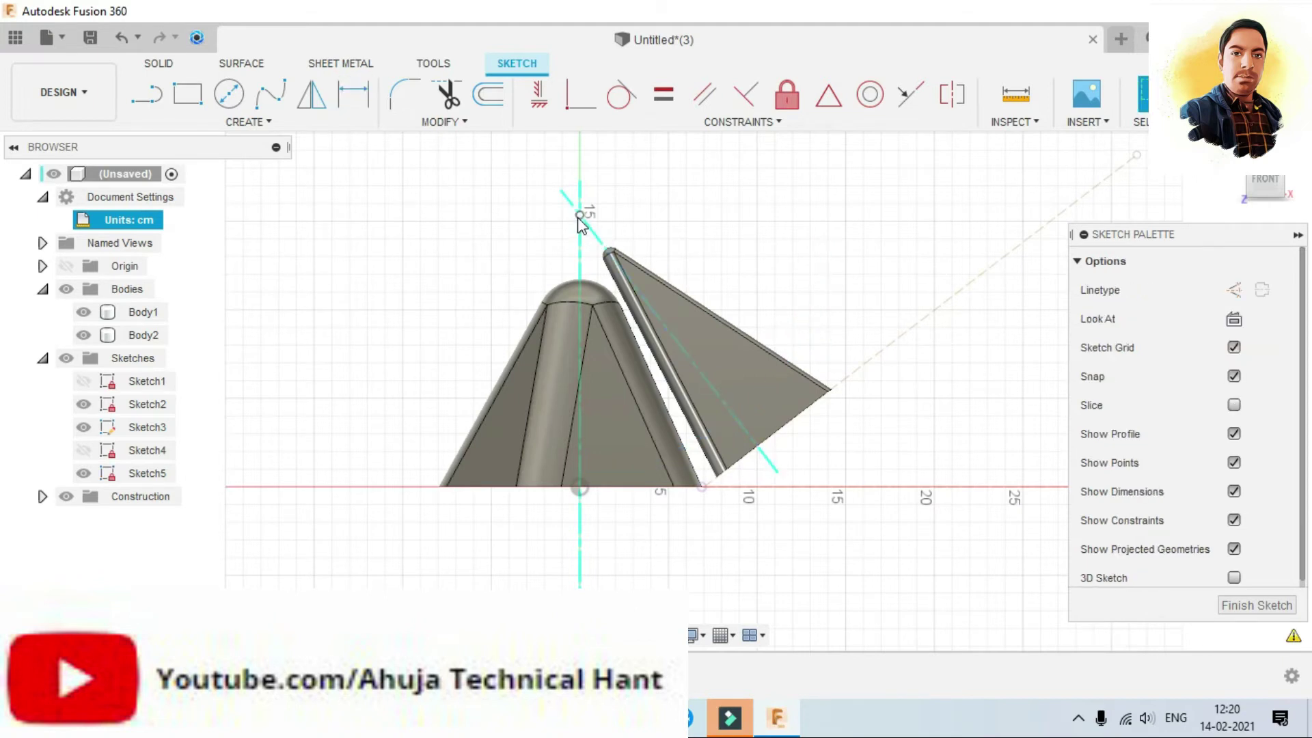
{"action": "left_click", "coordinate": [294, 121]}
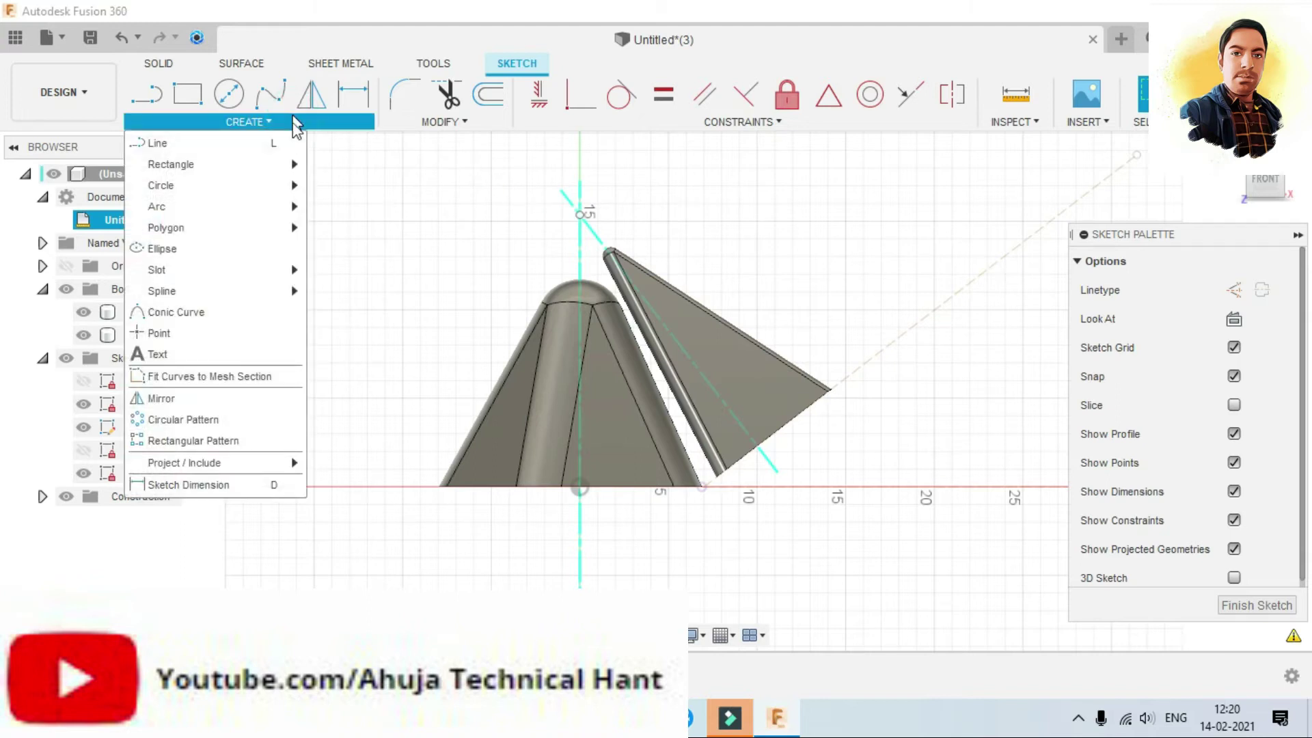
{"action": "mouse_move", "coordinate": [215, 463]}
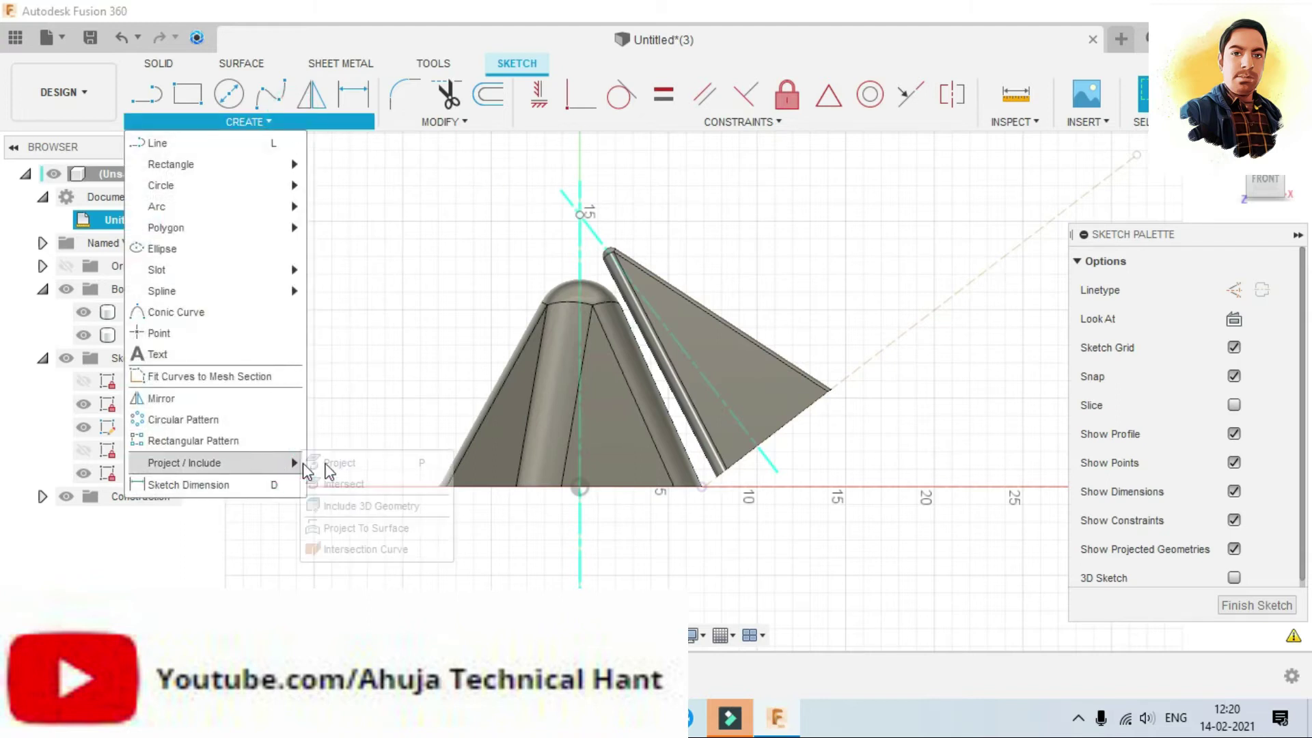
Step: Project the axis end point into the sketch
{"action": "left_click", "coordinate": [345, 464]}
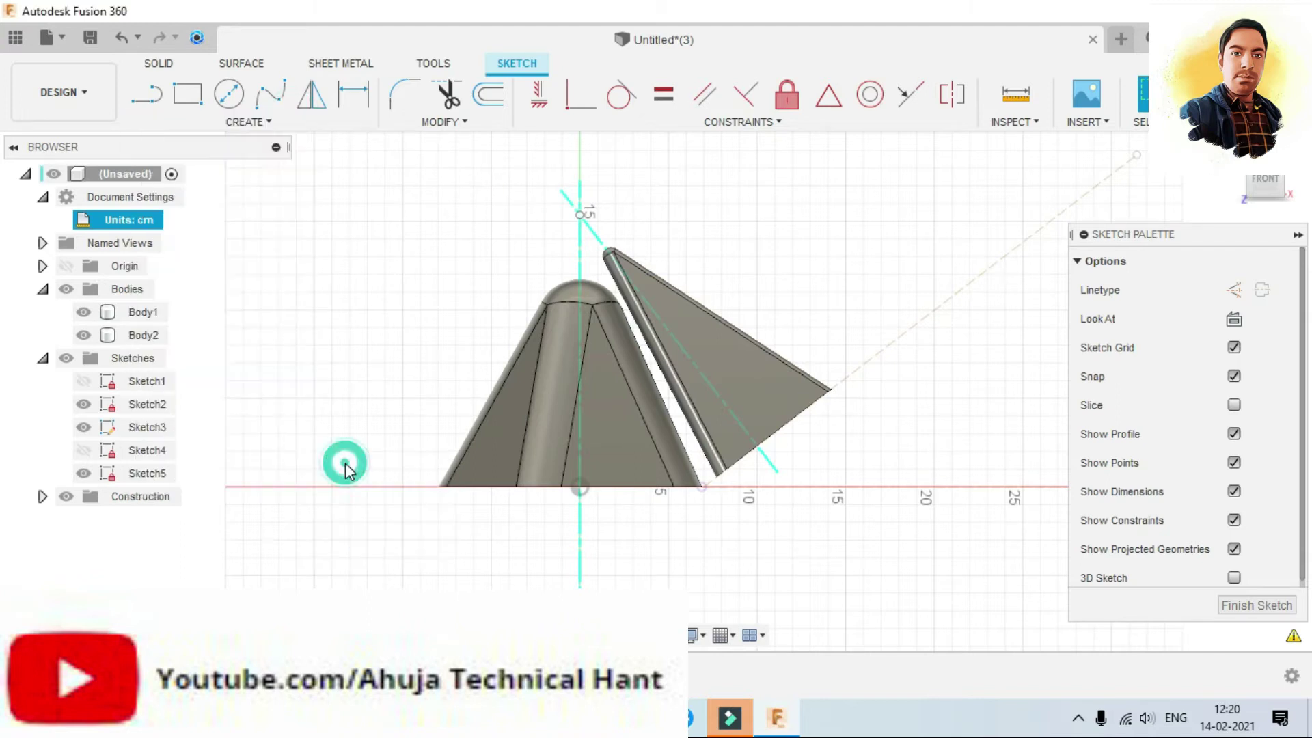
{"action": "left_click", "coordinate": [580, 217]}
{"action": "left_click", "coordinate": [580, 216]}
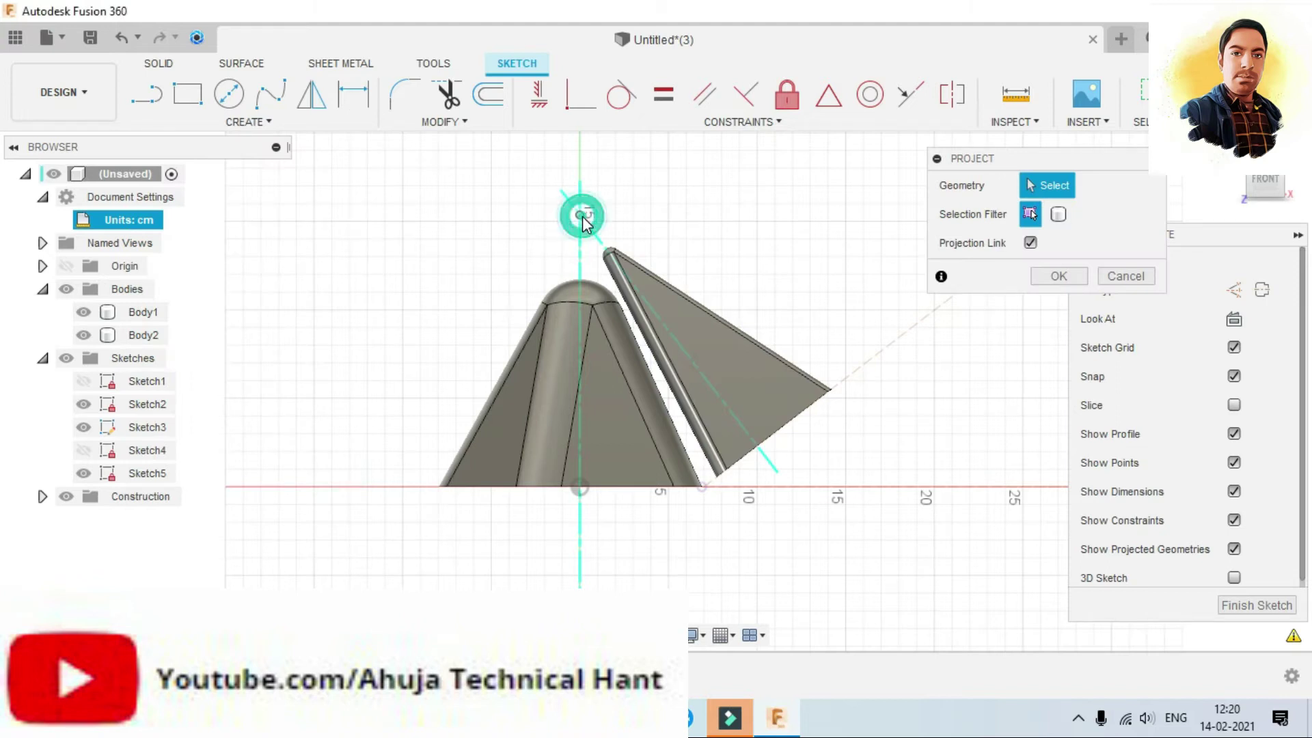
{"action": "left_click", "coordinate": [1056, 277]}
Step: Draw a centre-point arc centred on the projected point, starting near the origin
{"action": "left_click", "coordinate": [265, 123]}
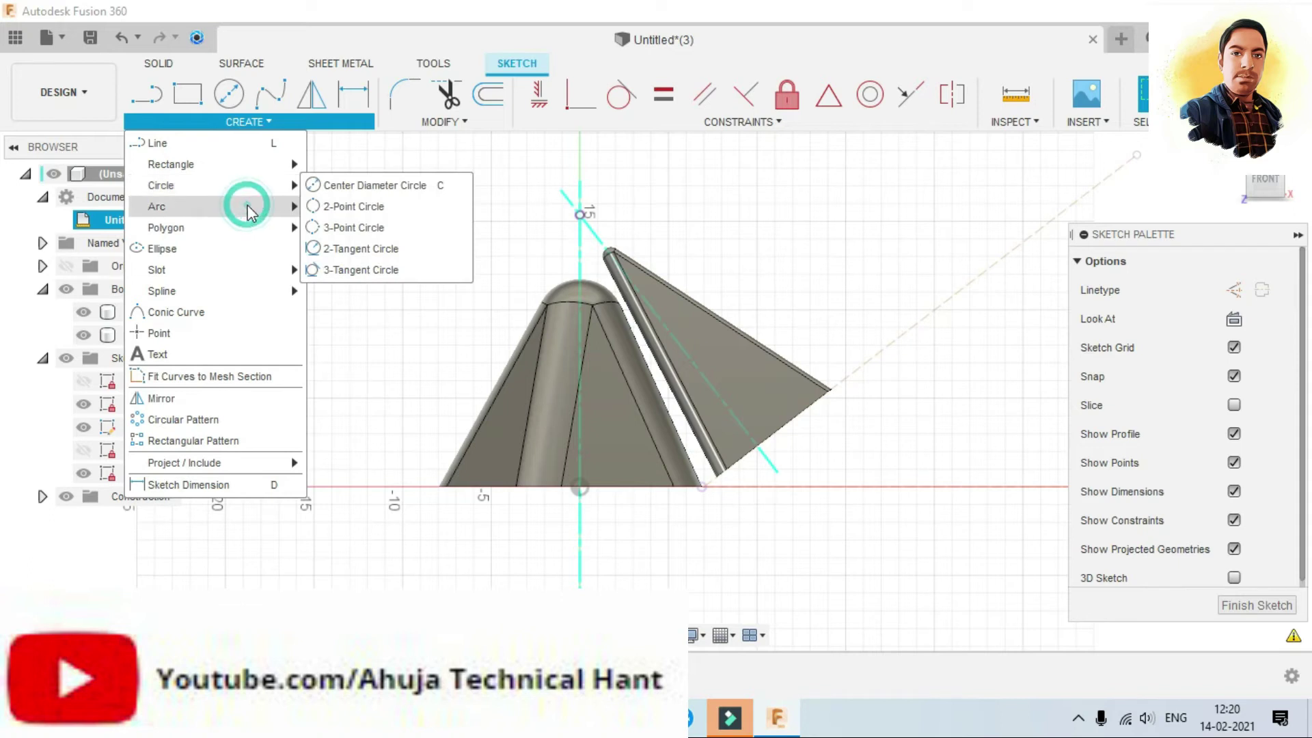
{"action": "mouse_move", "coordinate": [155, 207]}
{"action": "left_click", "coordinate": [344, 237]}
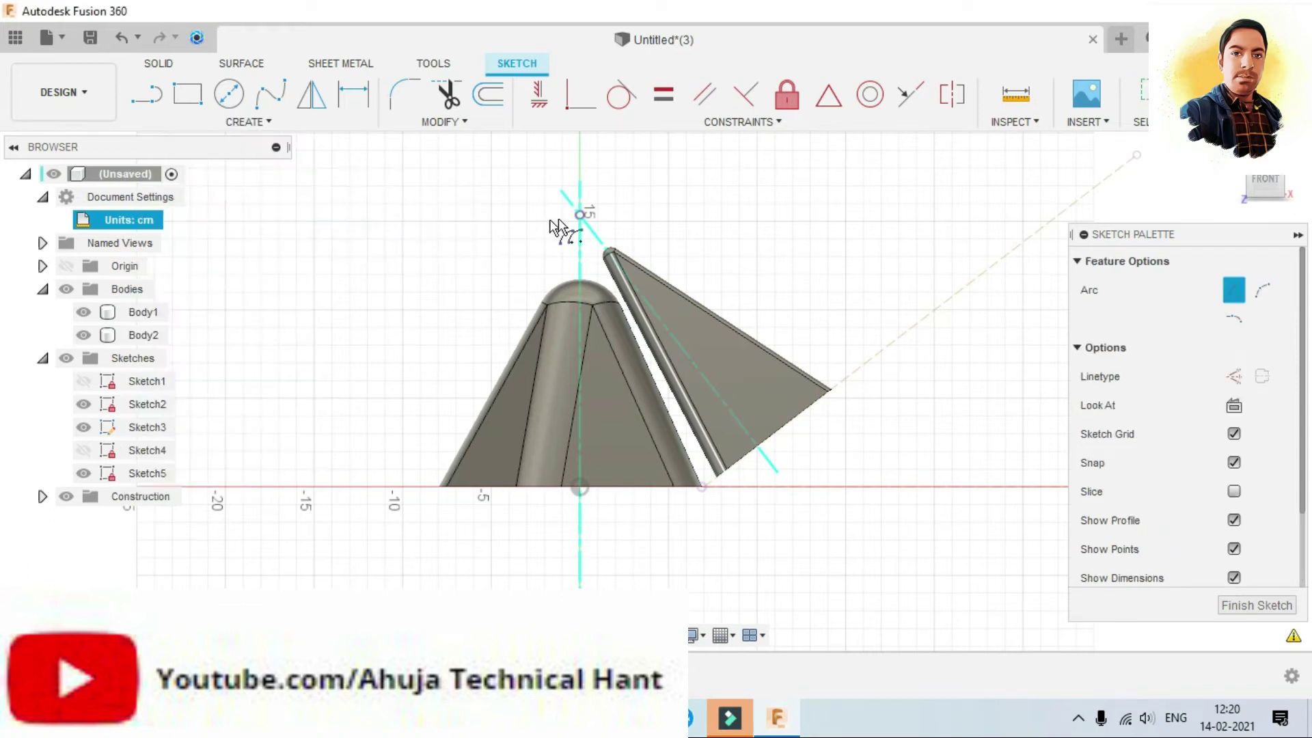
{"action": "left_click", "coordinate": [580, 214]}
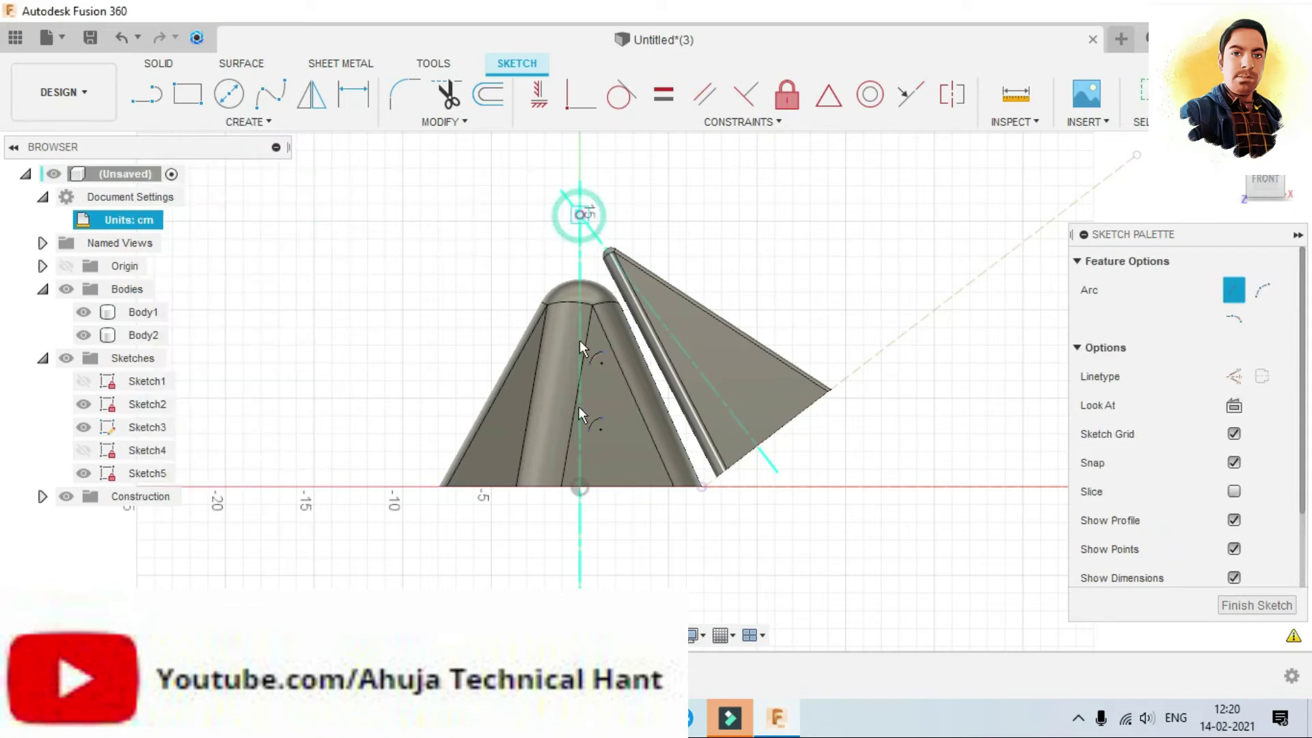
{"action": "left_click", "coordinate": [581, 476]}
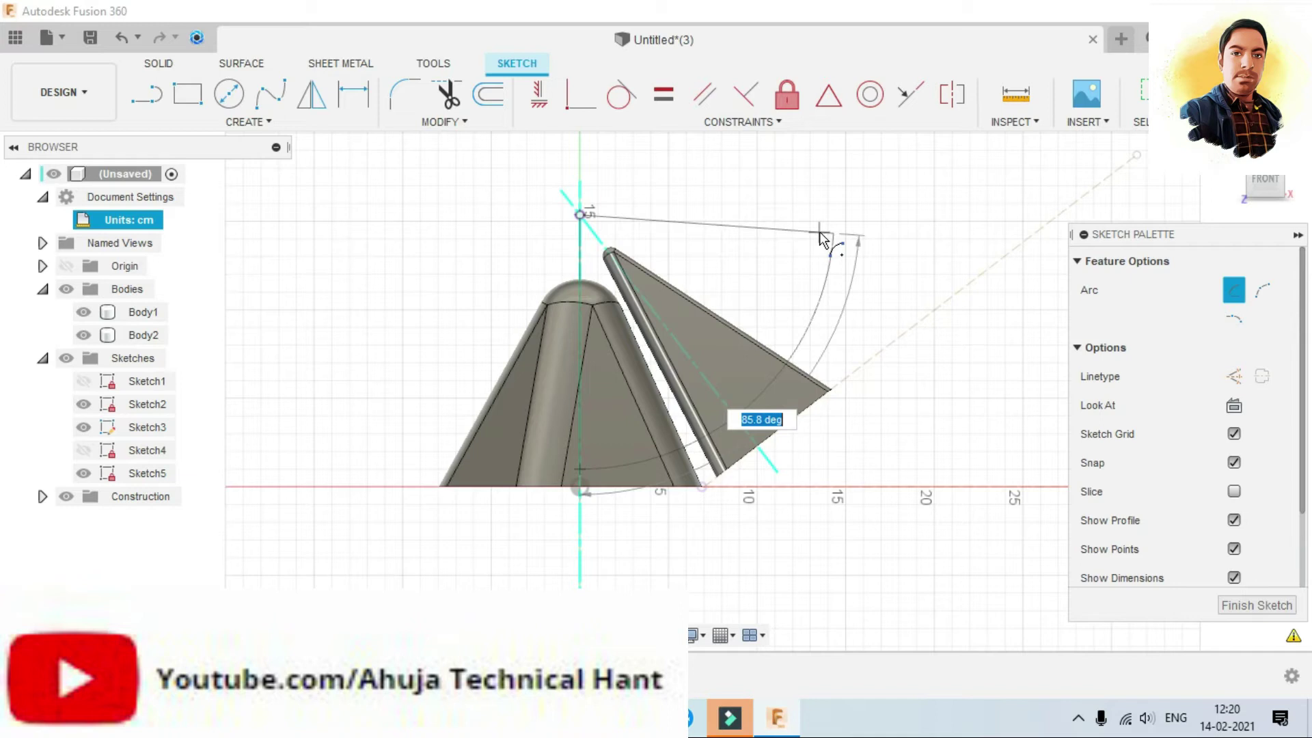
{"action": "left_click", "coordinate": [822, 238]}
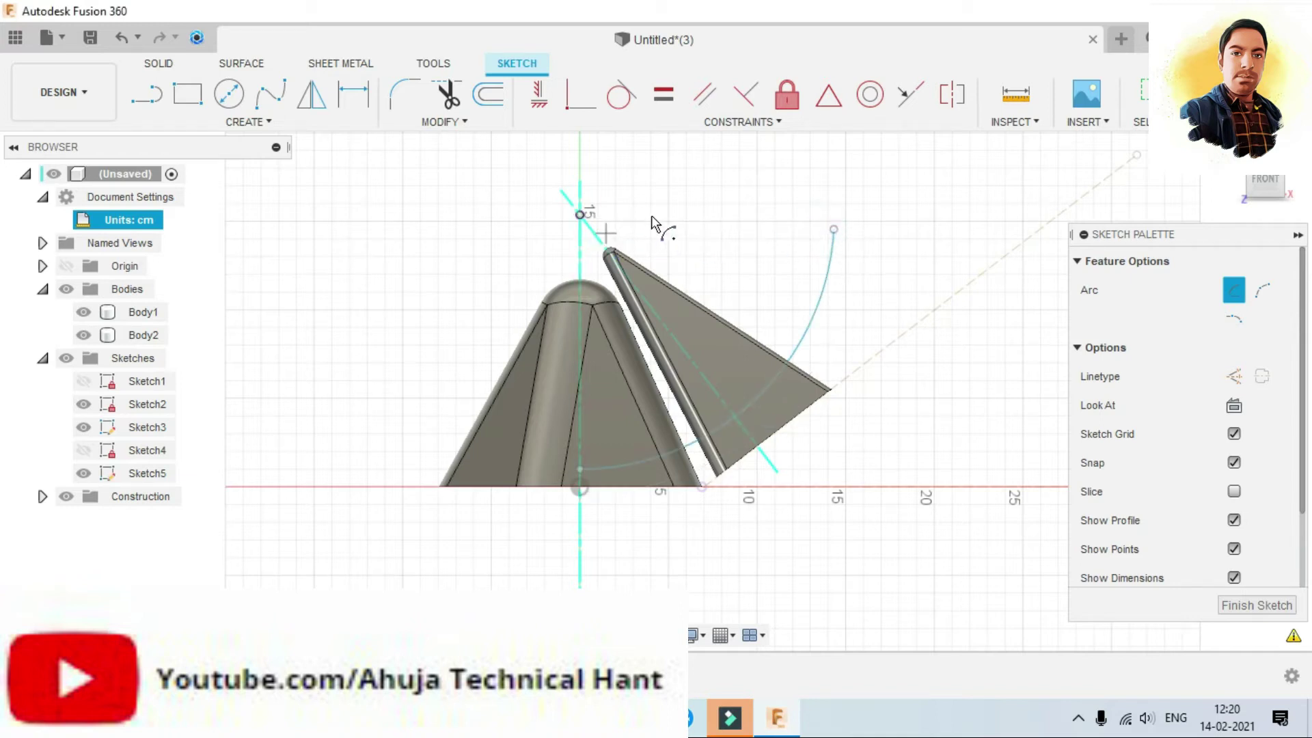
{"action": "key", "text": "Escape"}
Step: Dimension the arc's radius to 12.5 cm
{"action": "key", "text": "d"}
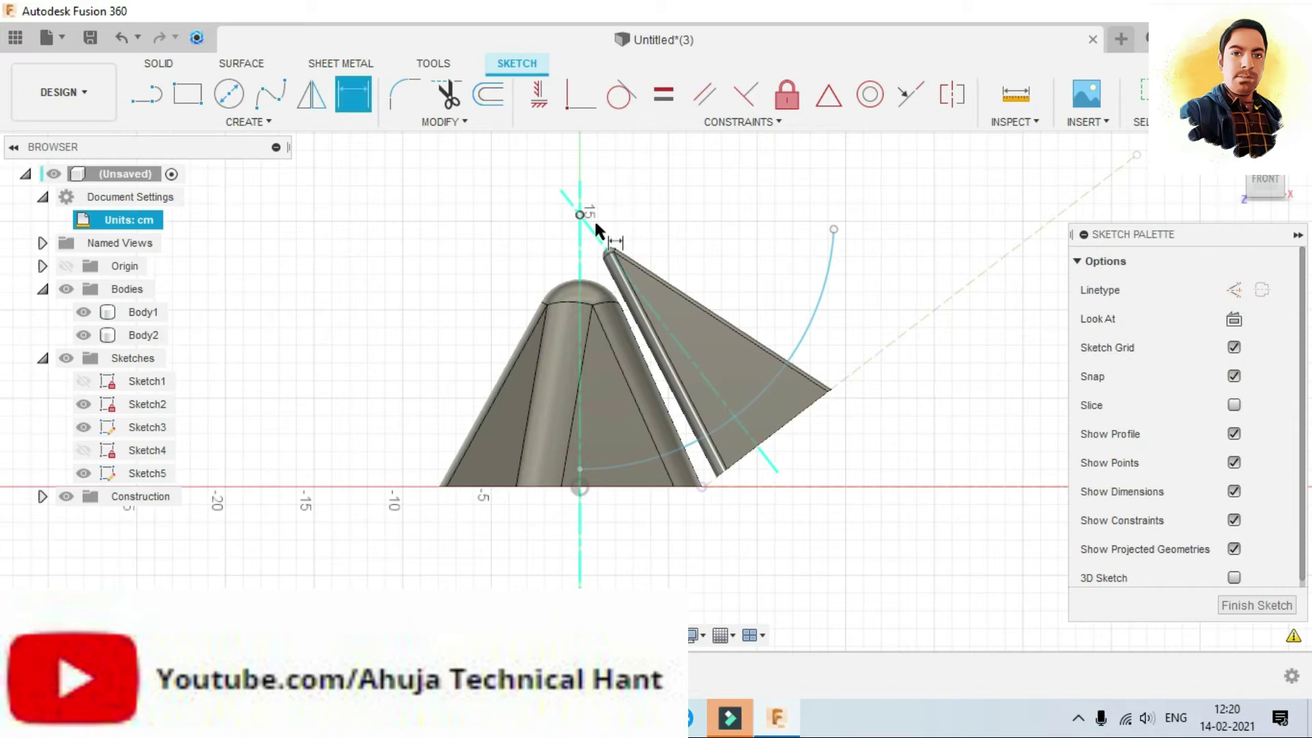
{"action": "left_click", "coordinate": [580, 215]}
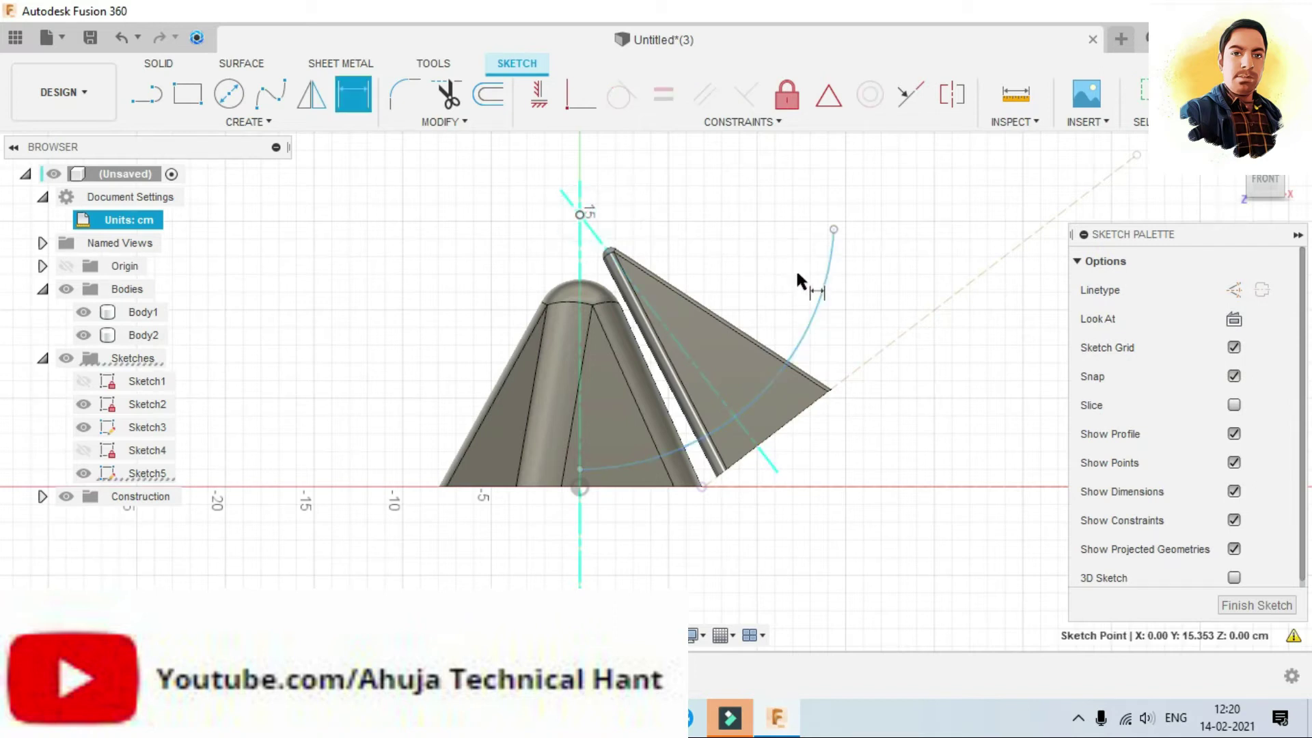
{"action": "key", "text": "Escape"}
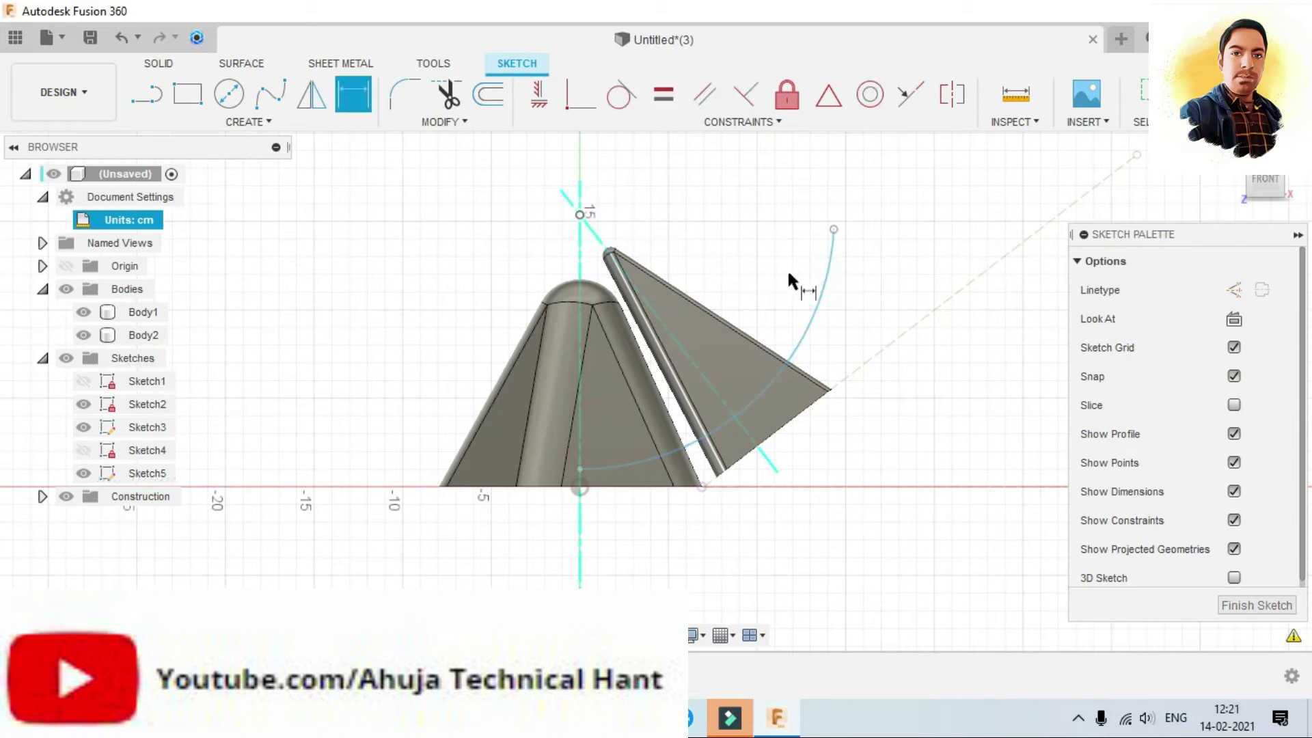
{"action": "left_click", "coordinate": [827, 279]}
{"action": "left_click", "coordinate": [661, 257]}
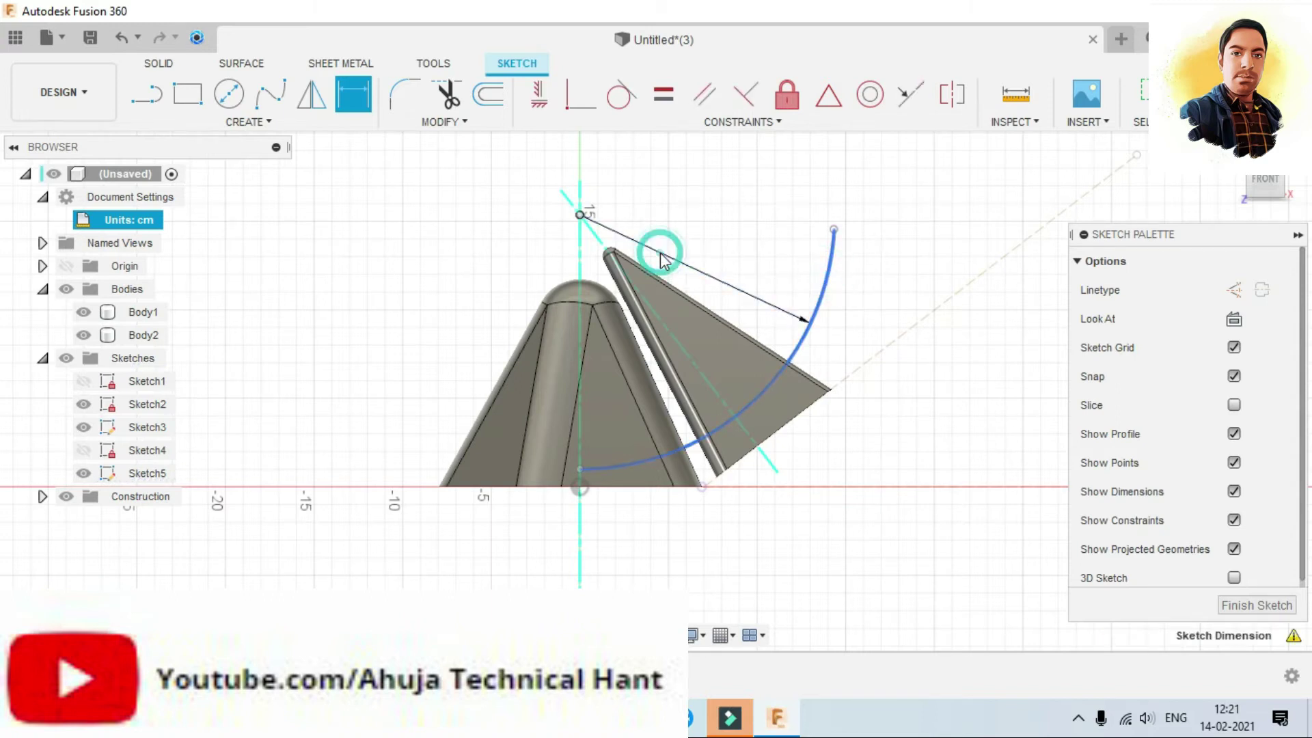
{"action": "type", "text": "12.5"}
{"action": "key", "text": "Return"}
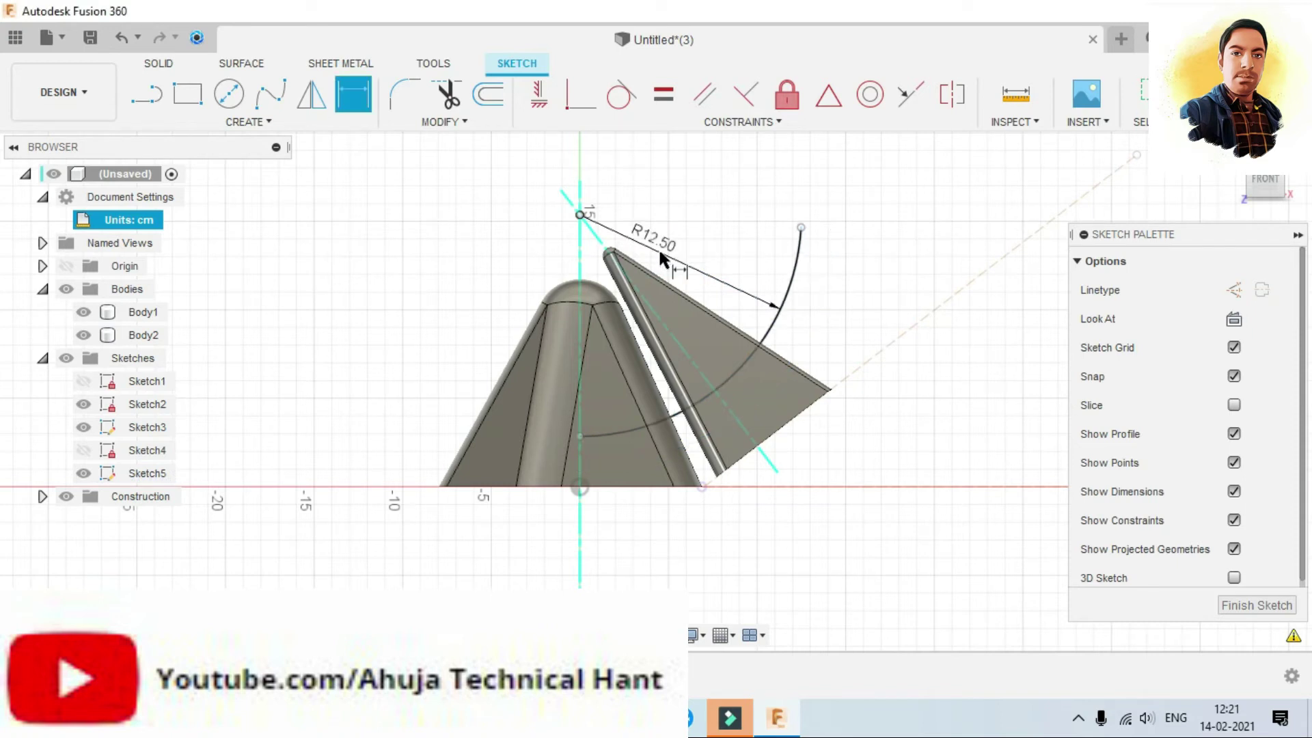
{"action": "key", "text": "Escape"}
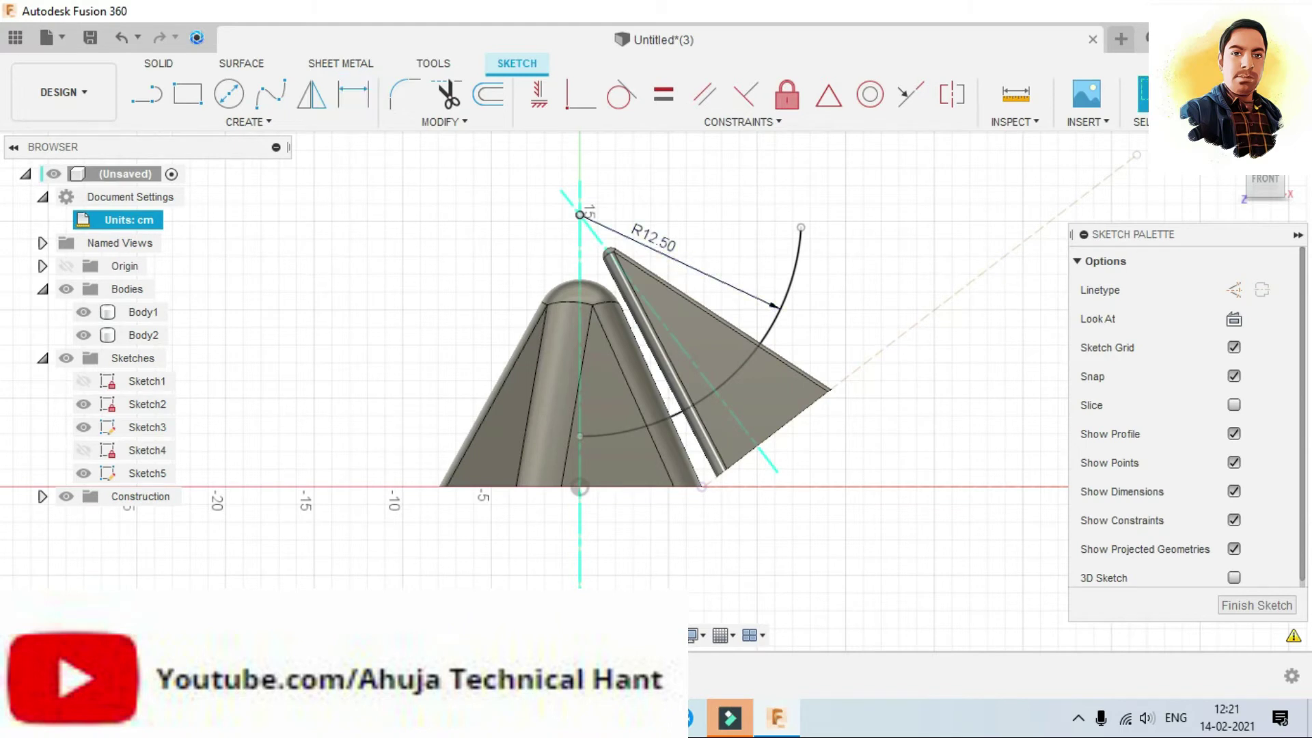
Step: Draw a 12.5 cm centre-point arc ending on the vertical axis, then finish the sketch
{"action": "scroll", "coordinate": [617, 530], "scroll_direction": "down", "scroll_amount": 1}
{"action": "scroll", "coordinate": [638, 495], "scroll_direction": "down", "scroll_amount": 1}
{"action": "scroll", "coordinate": [638, 506], "scroll_direction": "up", "scroll_amount": 1}
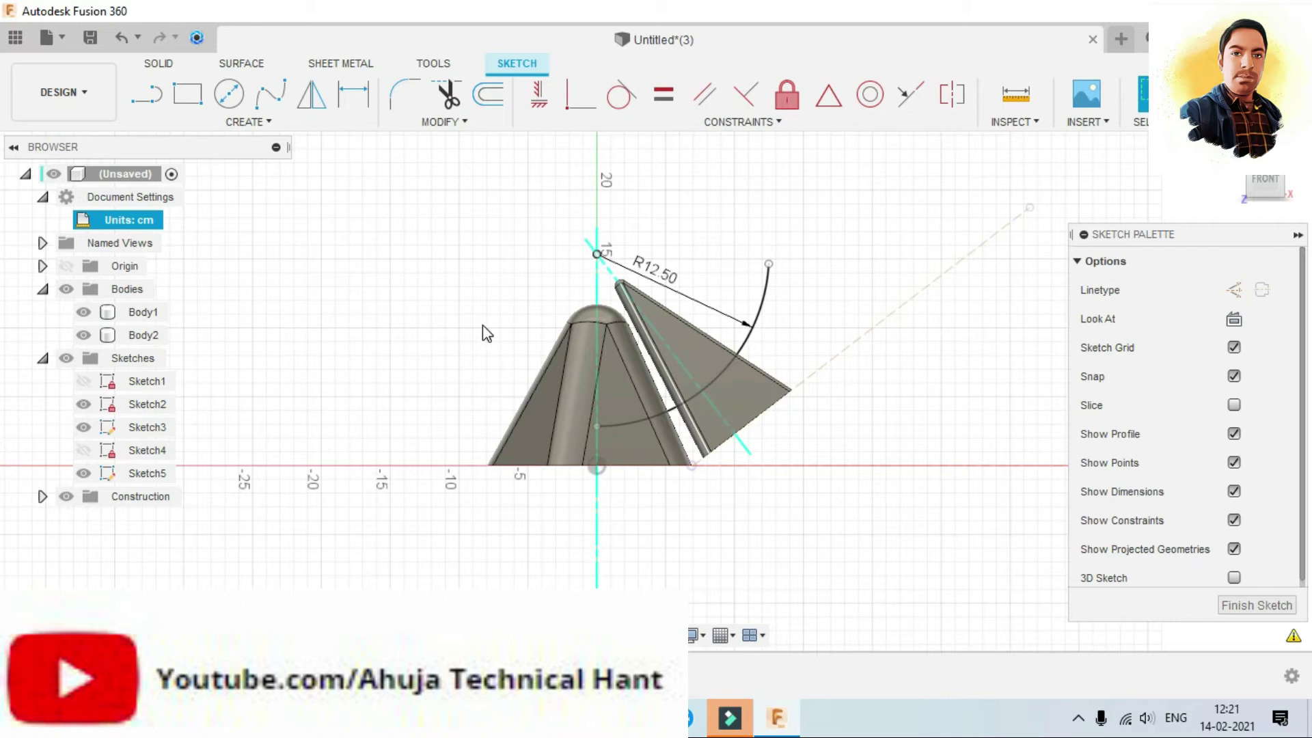
{"action": "left_click", "coordinate": [258, 123]}
{"action": "left_click", "coordinate": [269, 206]}
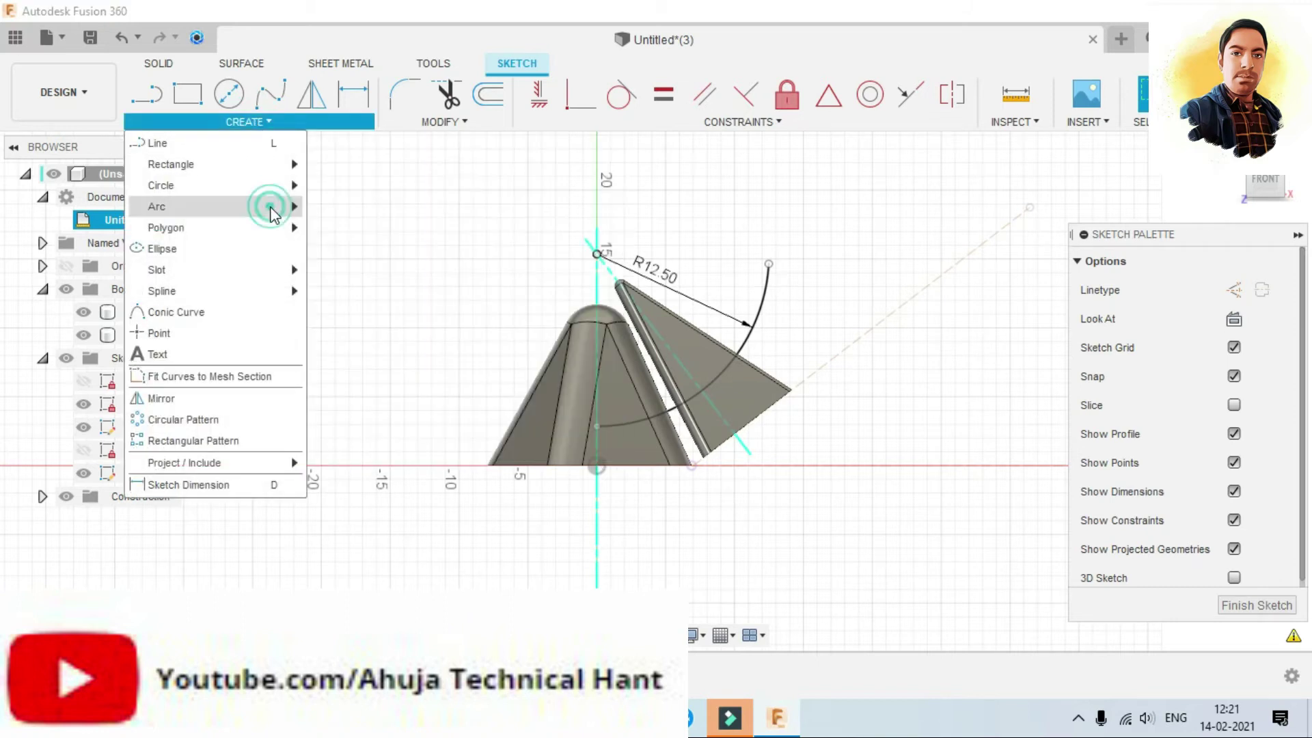
{"action": "left_click", "coordinate": [596, 254]}
{"action": "type", "text": "12.5"}
{"action": "key", "text": "Return"}
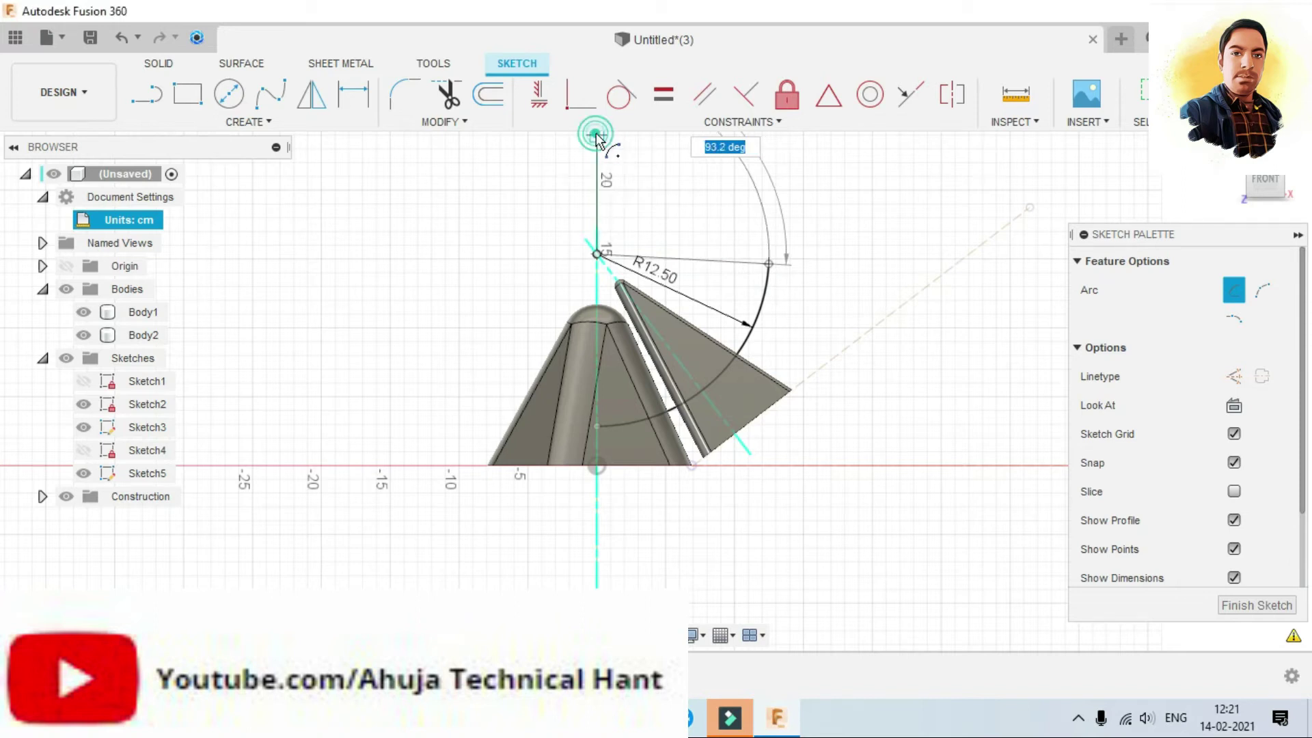
{"action": "left_click", "coordinate": [596, 135]}
{"action": "key", "text": "Escape"}
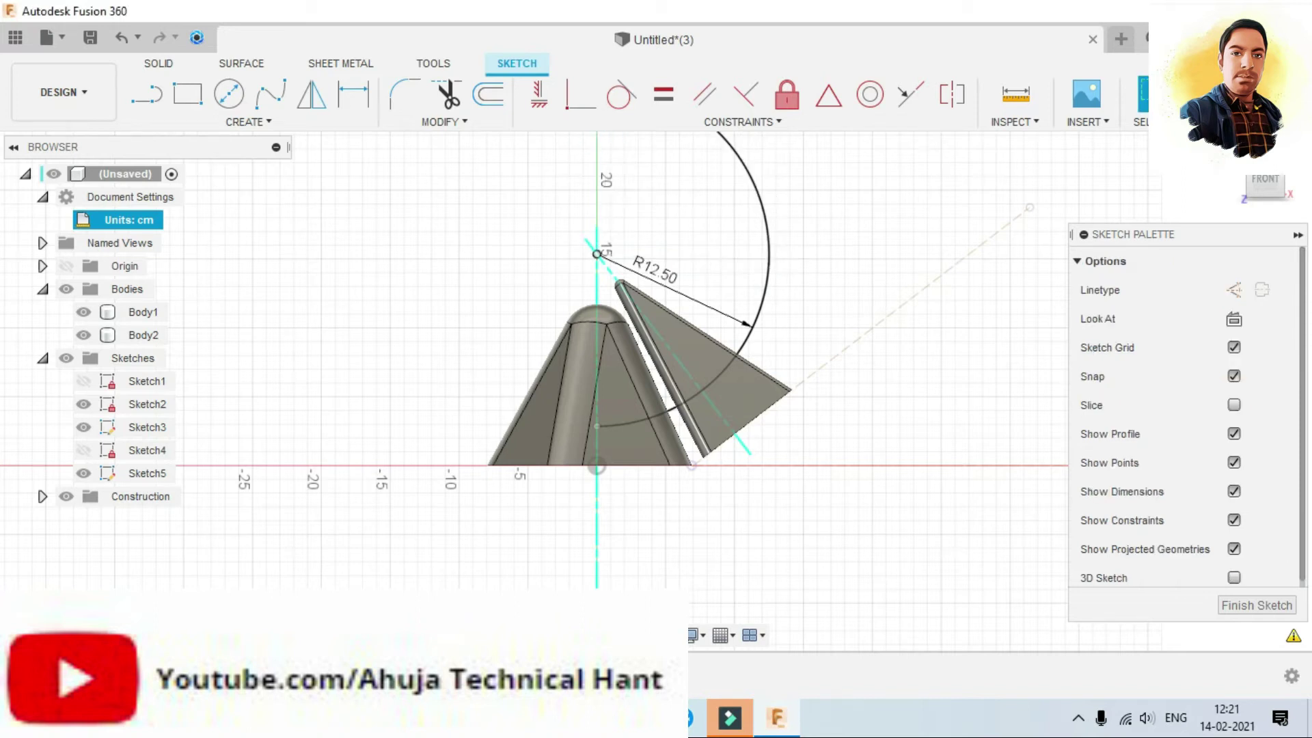
{"action": "left_click", "coordinate": [1142, 94]}
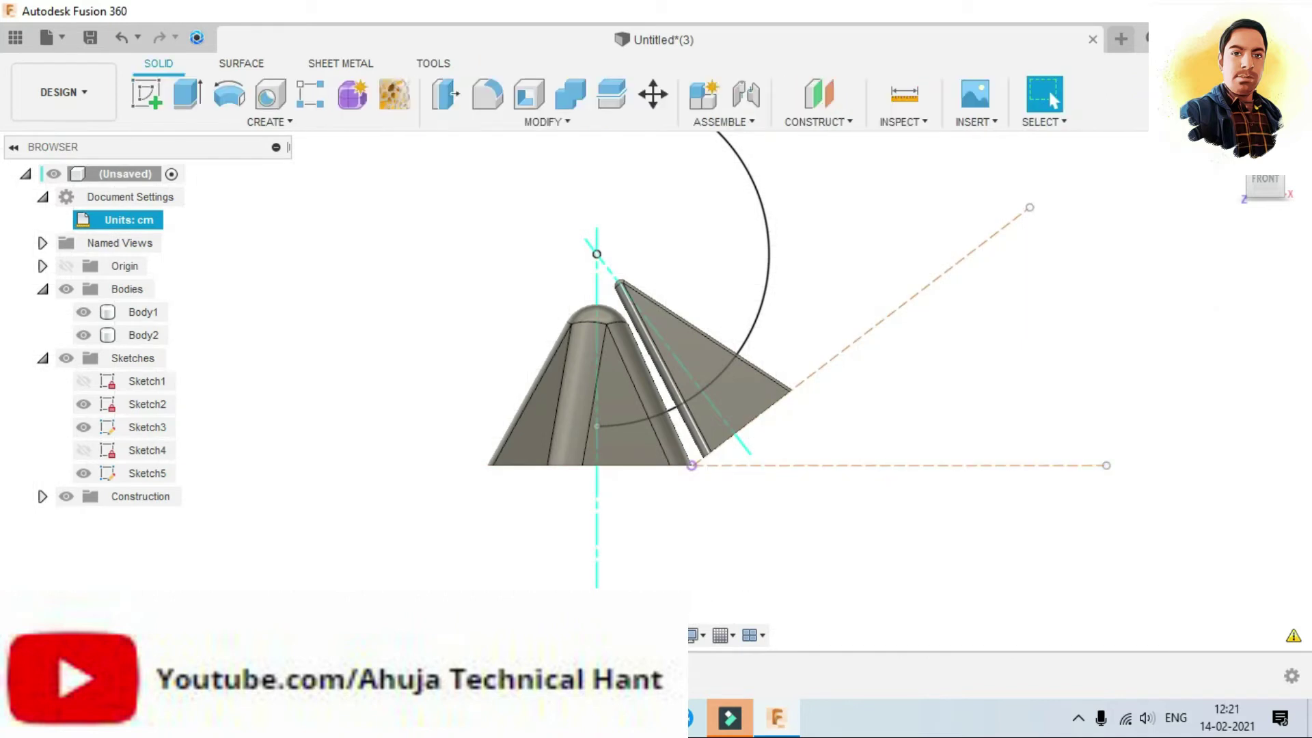
{"action": "mouse_move", "coordinate": [631, 455]}
{"action": "middle_mouse_down"}
{"action": "mouse_move", "coordinate": [612, 498]}
{"action": "mouse_move", "coordinate": [632, 525]}
{"action": "middle_mouse_up"}
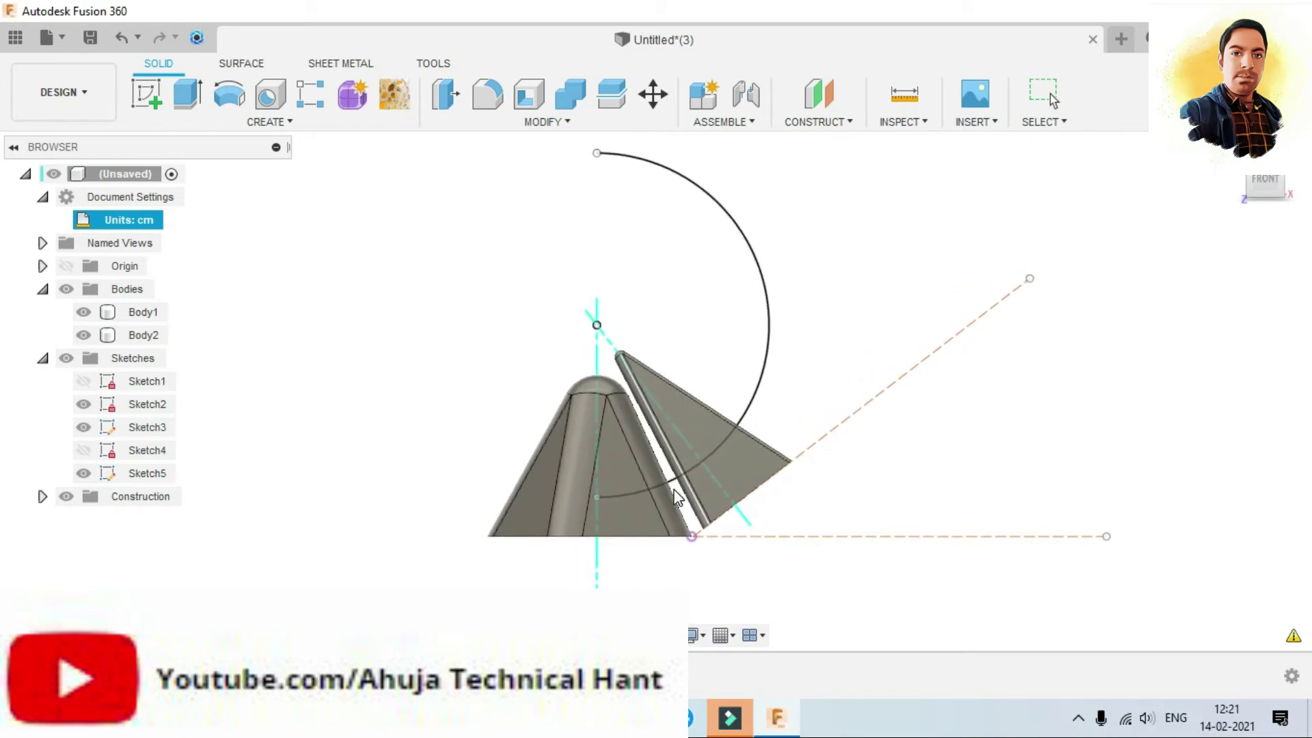
{"action": "left_click", "coordinate": [246, 62]}
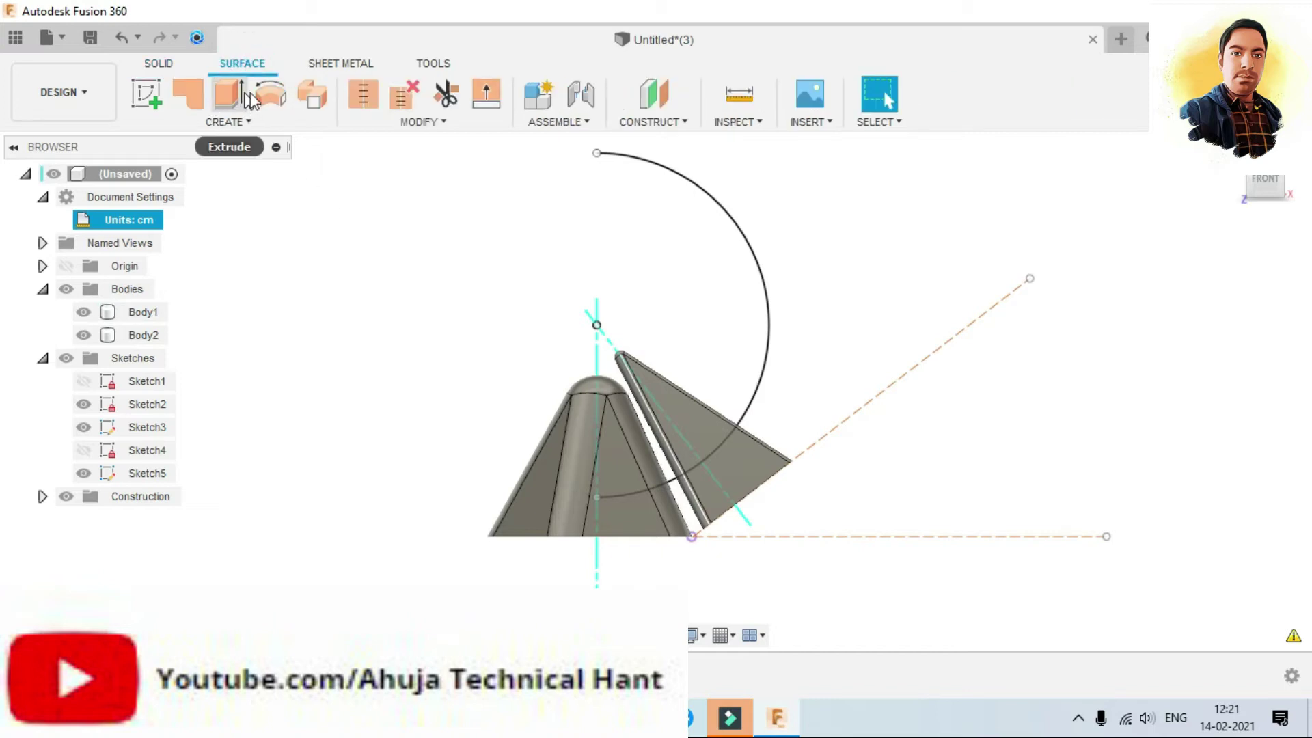
{"action": "left_click", "coordinate": [269, 94]}
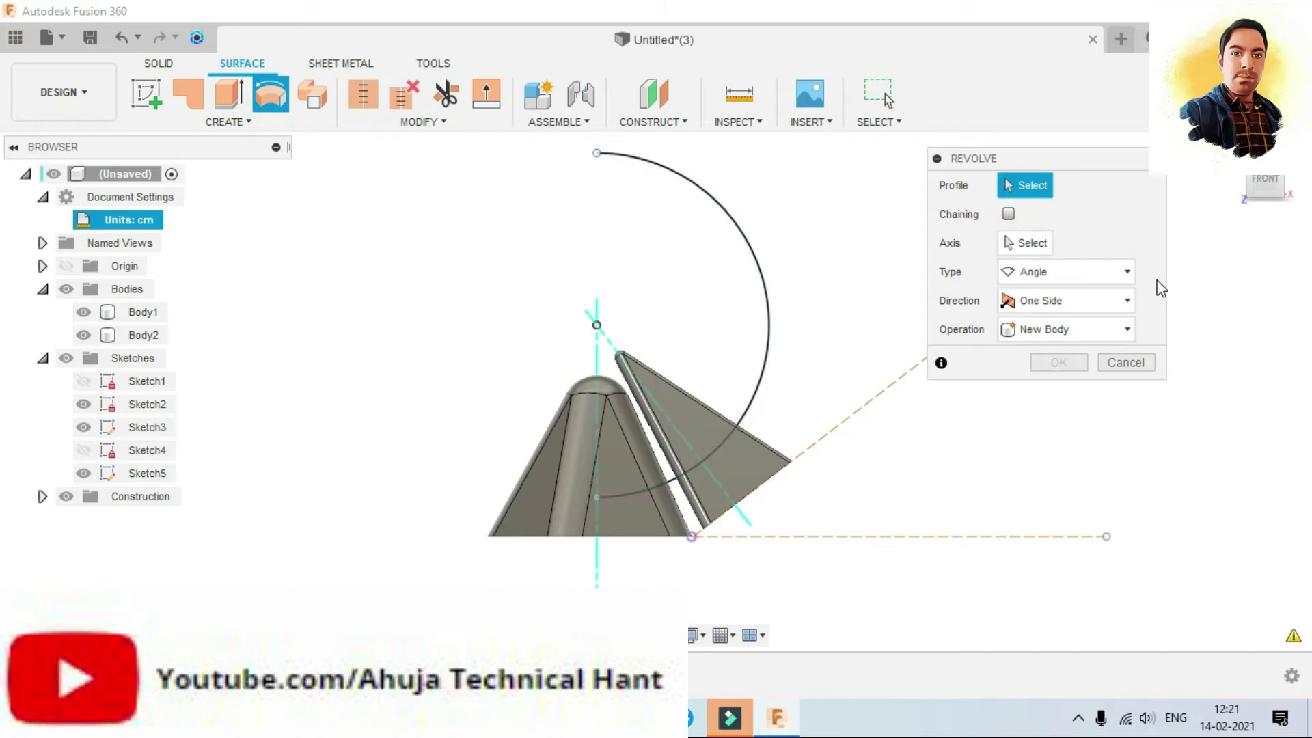
{"action": "left_click", "coordinate": [1008, 214]}
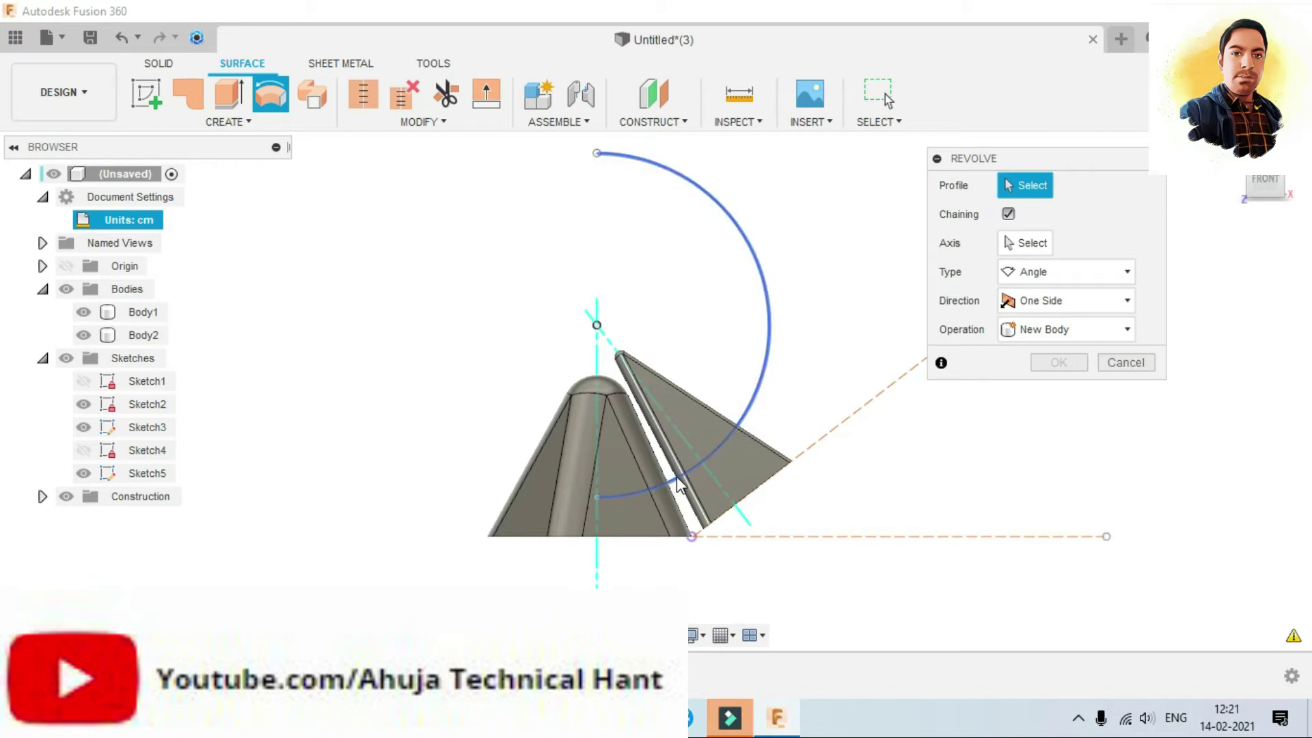
{"action": "left_click", "coordinate": [755, 247]}
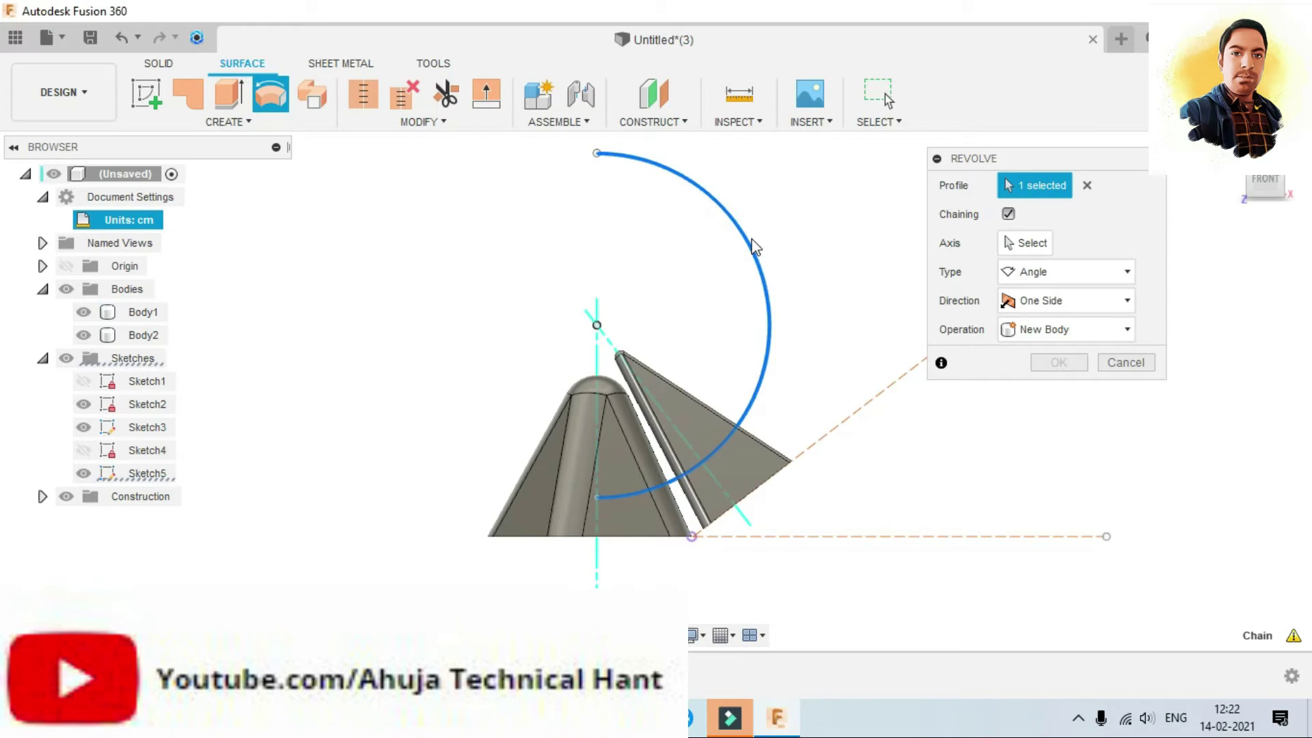
{"action": "left_click", "coordinate": [1009, 215]}
{"action": "key", "text": "Escape"}
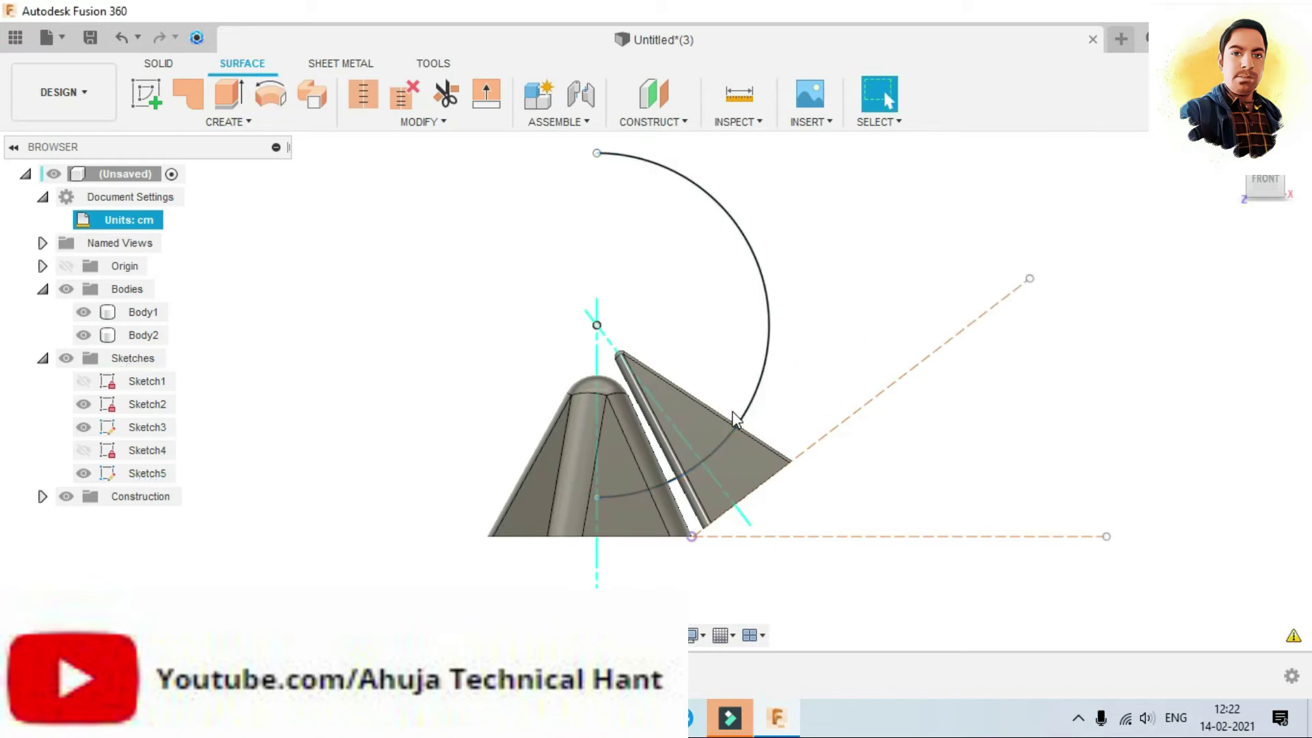
{"action": "left_click", "coordinate": [746, 418]}
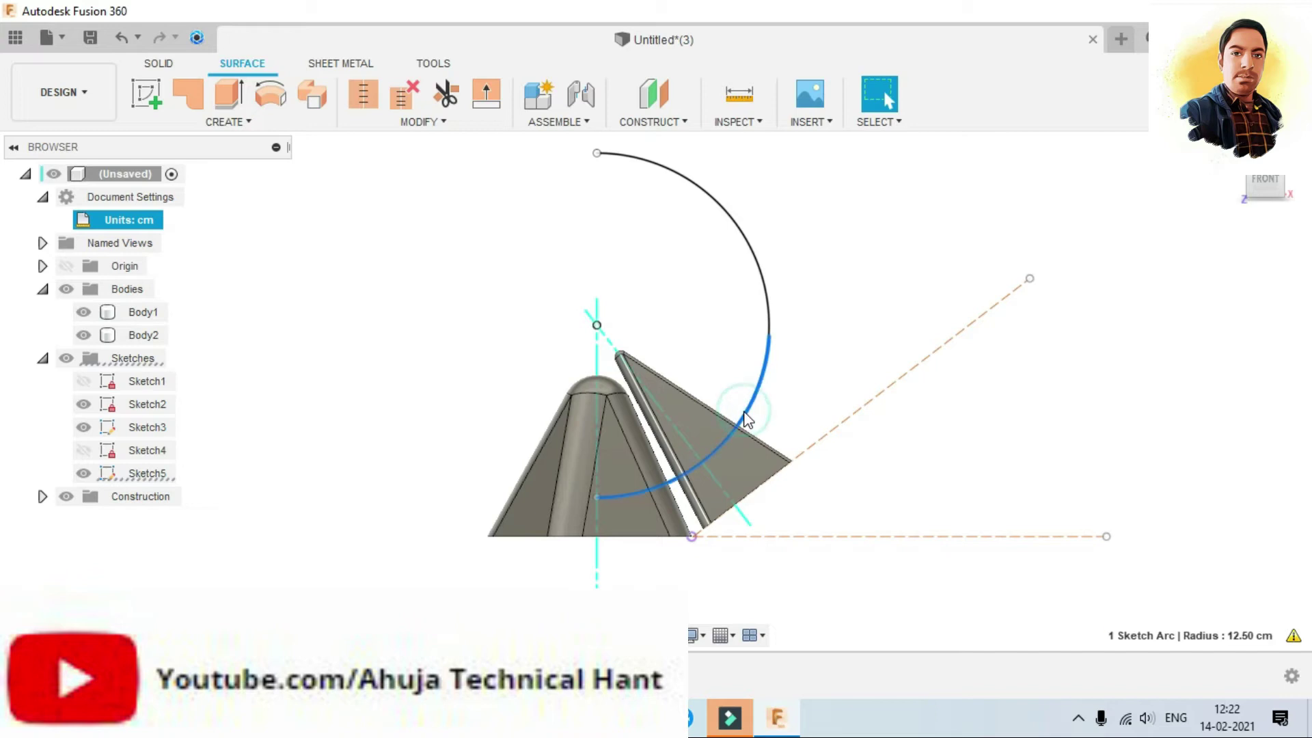
{"action": "left_click", "coordinate": [266, 103]}
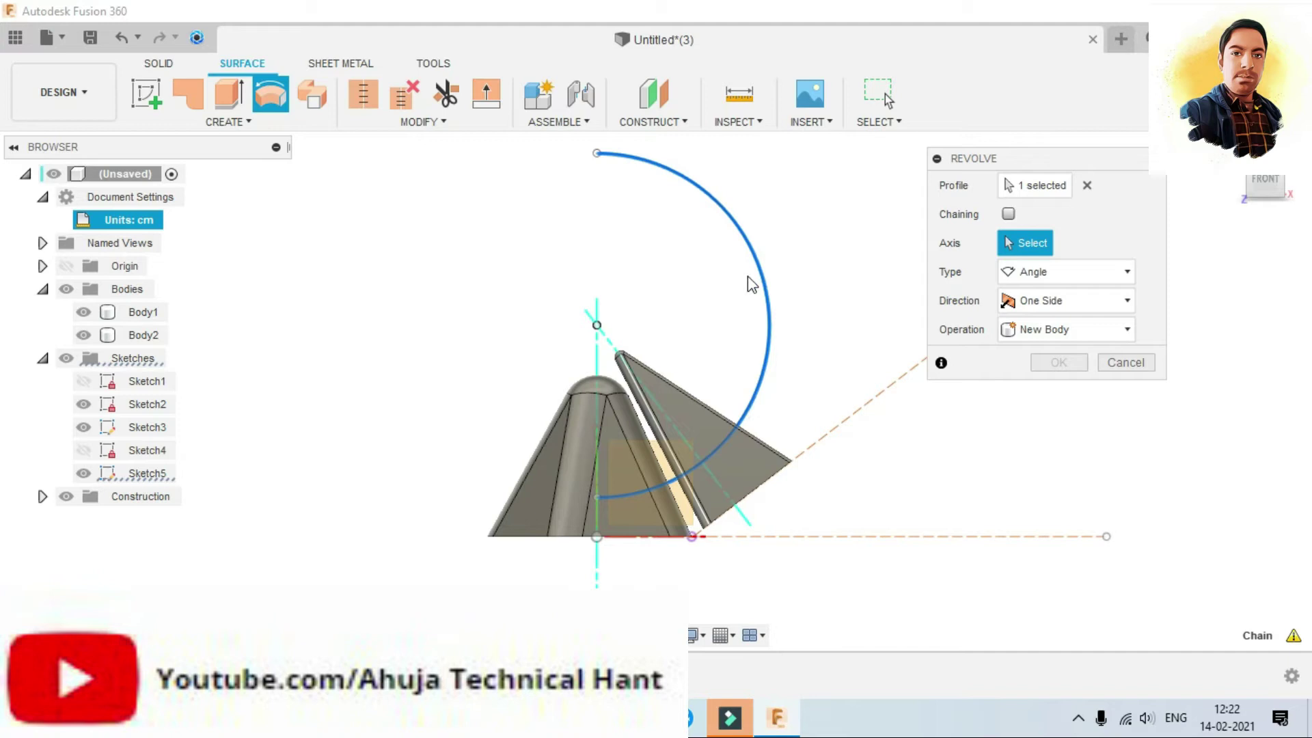
{"action": "left_click", "coordinate": [1125, 364]}
{"action": "left_click", "coordinate": [771, 326]}
{"action": "mouse_move", "coordinate": [770, 342]}
{"action": "left_mouse_down"}
{"action": "mouse_move", "coordinate": [768, 309]}
{"action": "mouse_move", "coordinate": [747, 326]}
{"action": "mouse_move", "coordinate": [755, 367]}
{"action": "mouse_move", "coordinate": [769, 317]}
{"action": "left_mouse_up"}
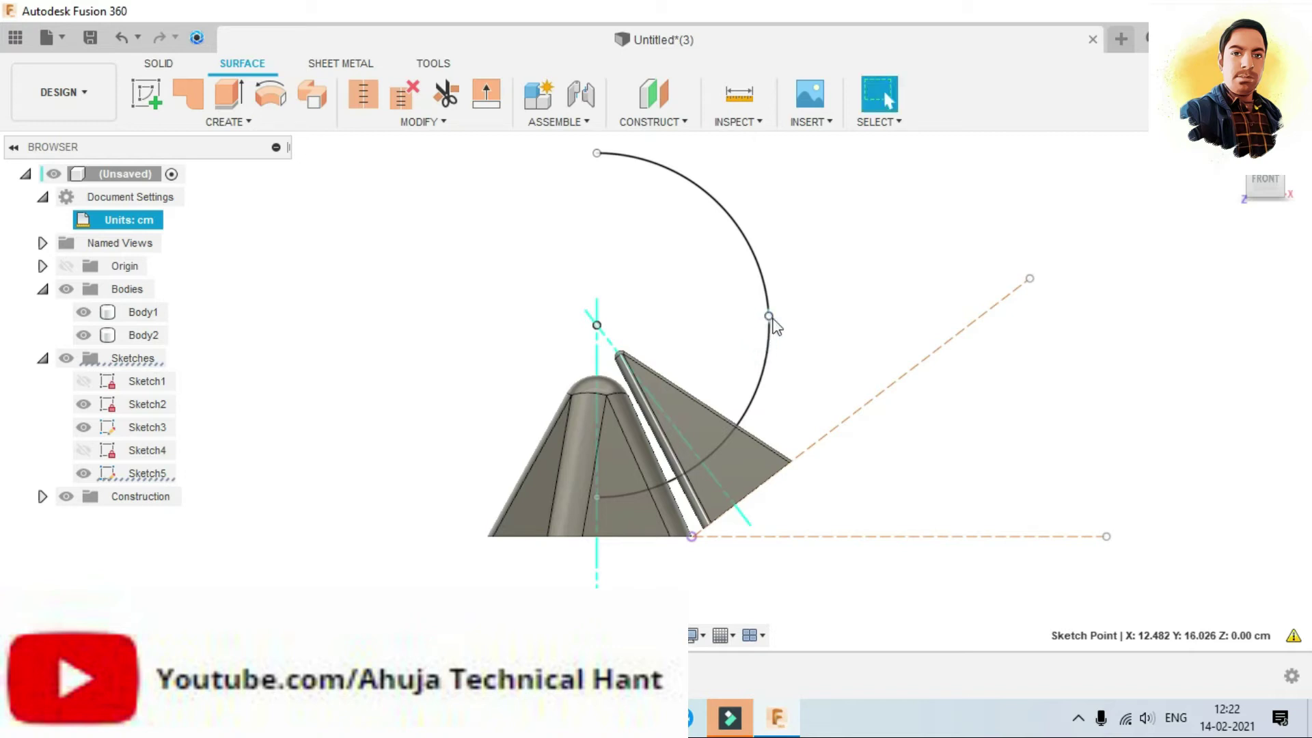
{"action": "left_click", "coordinate": [770, 342]}
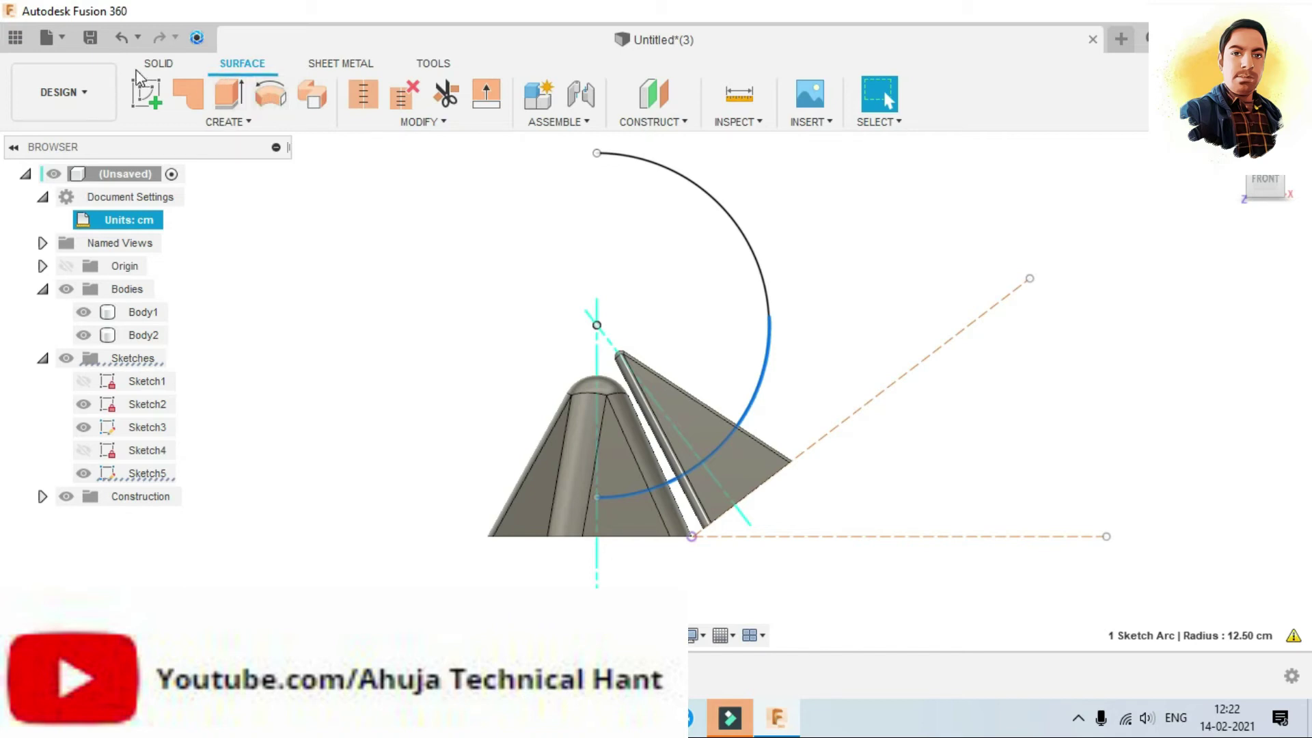
{"action": "left_click", "coordinate": [271, 94]}
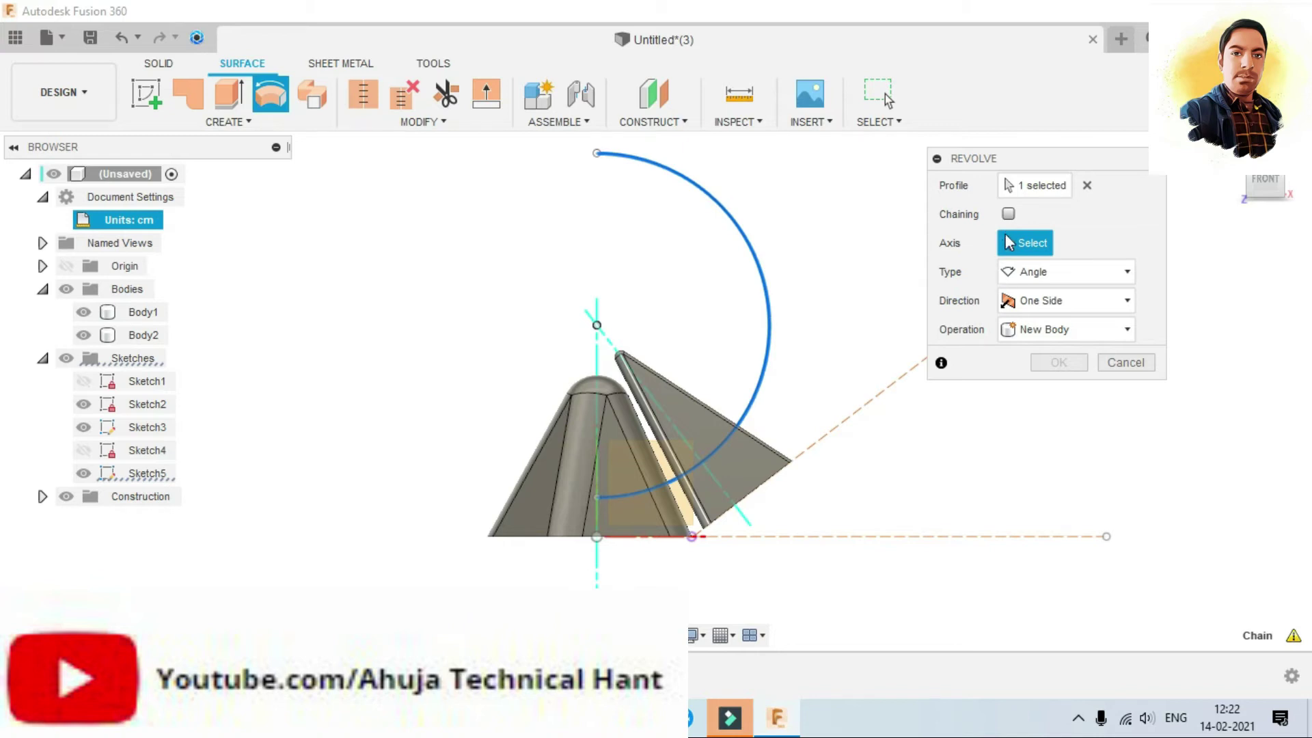
{"action": "left_click", "coordinate": [1008, 214]}
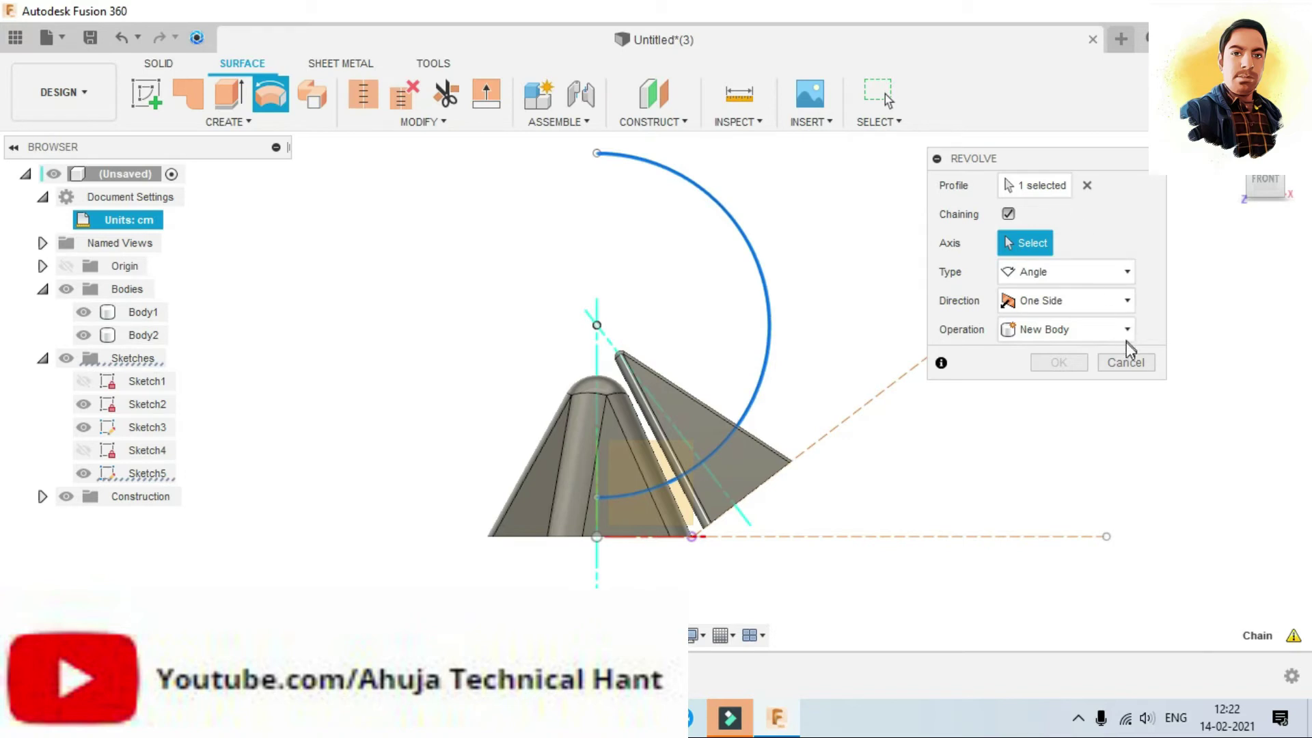
{"action": "left_click", "coordinate": [1126, 363]}
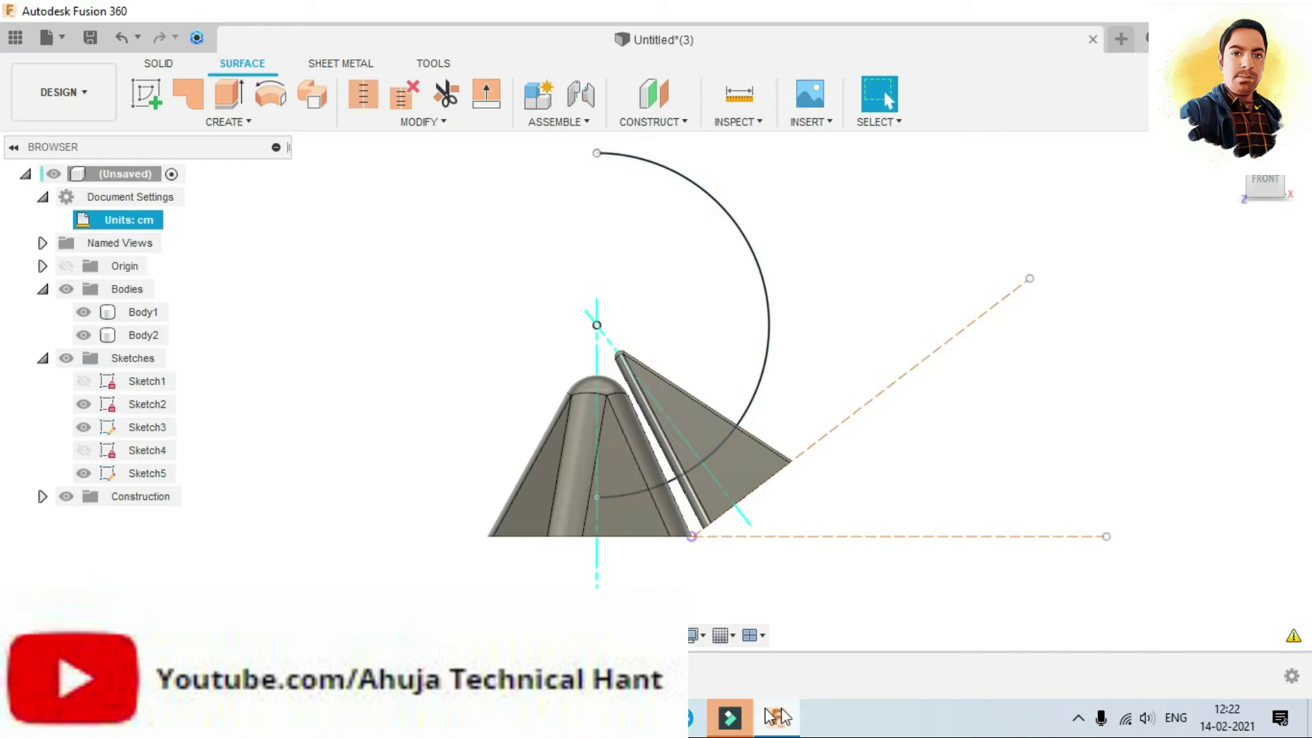
Step: Draw a 90° centre-point arc from the existing arc's endpoint to the vertical axis, then finish the sketch
{"action": "left_click", "coordinate": [1079, 721]}
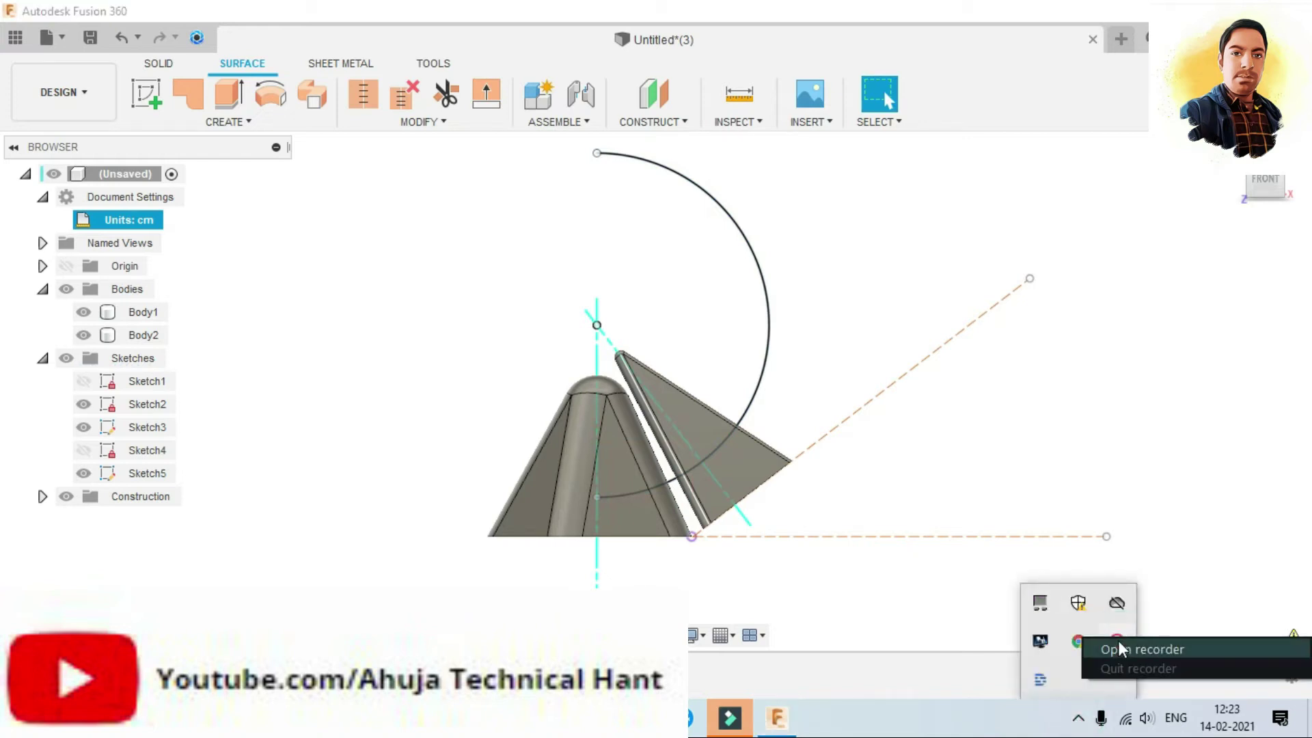
{"action": "left_click", "coordinate": [1118, 643]}
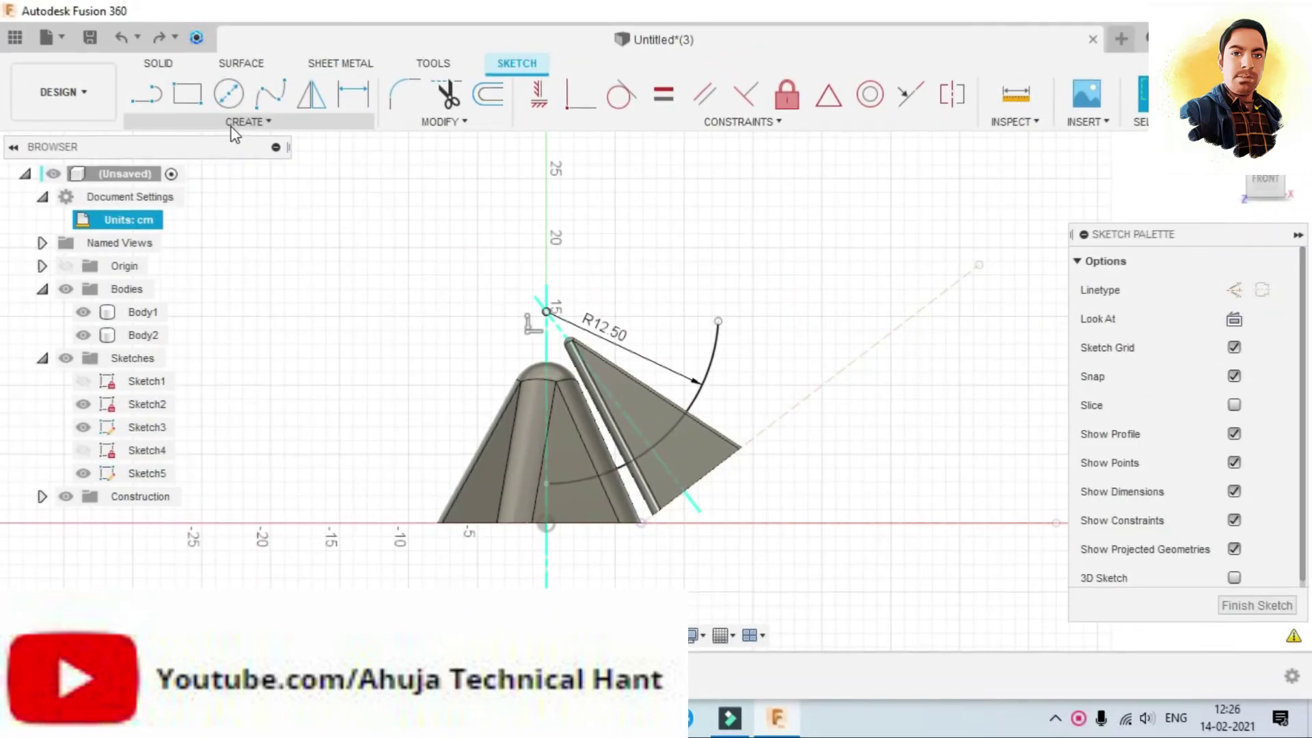
{"action": "left_click", "coordinate": [231, 126]}
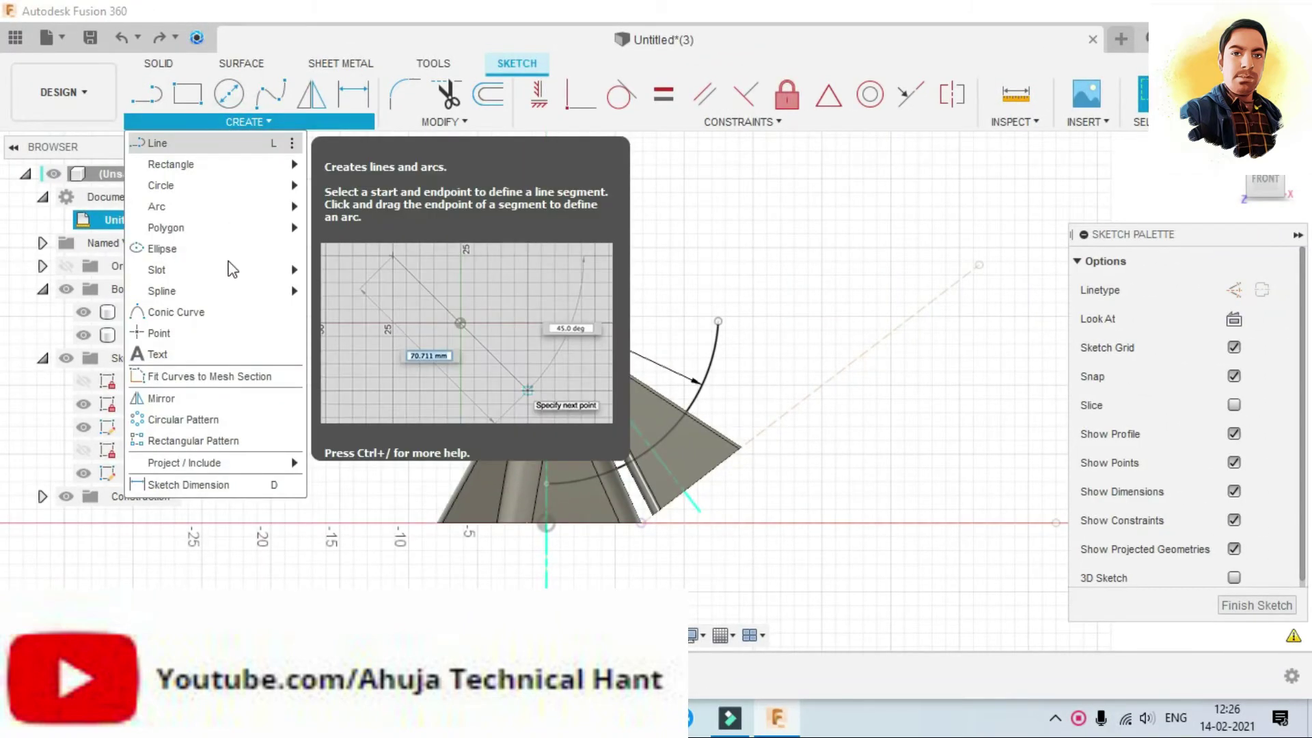
{"action": "mouse_move", "coordinate": [155, 207]}
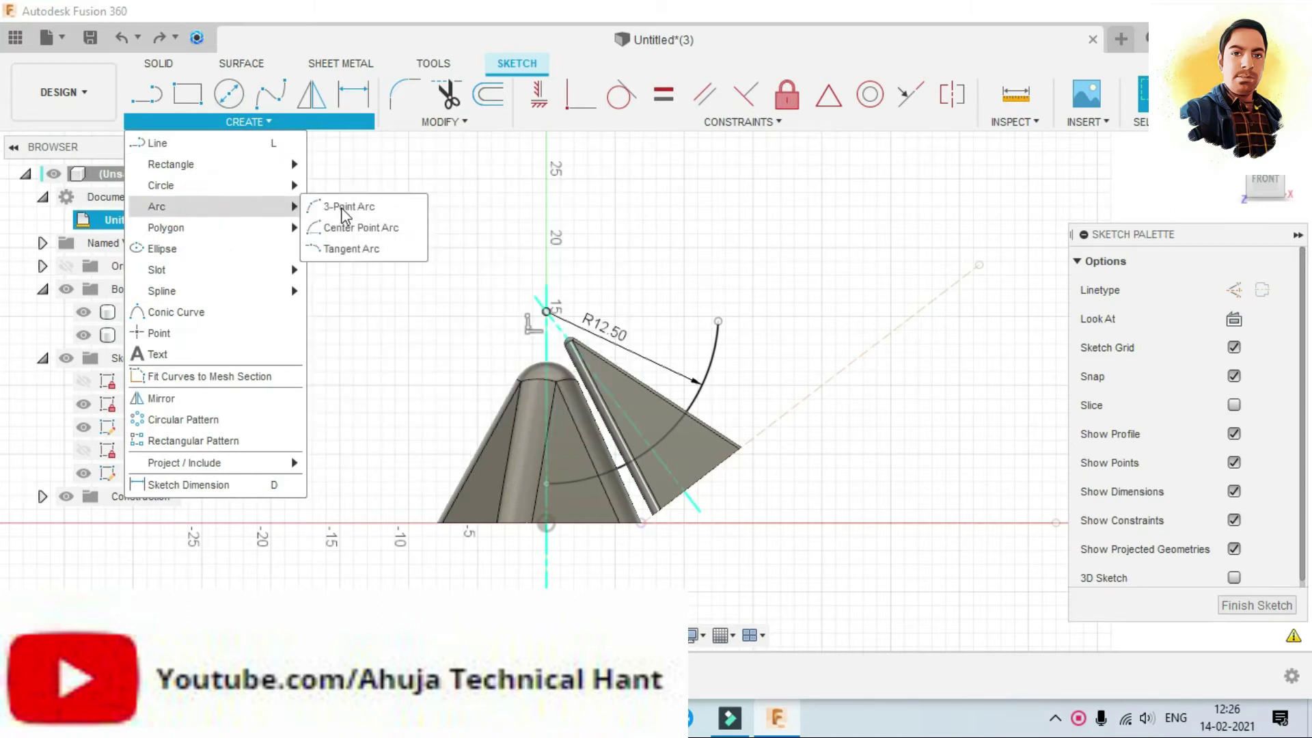
{"action": "left_click", "coordinate": [347, 228]}
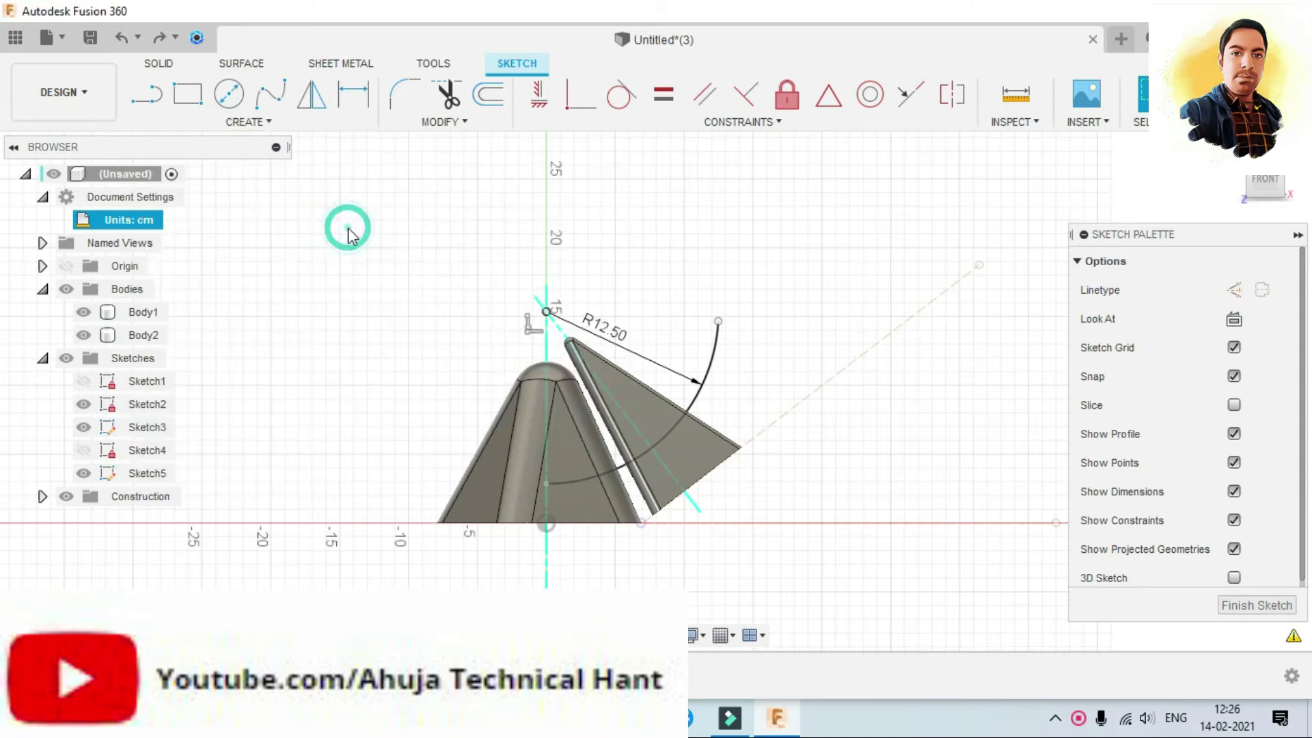
{"action": "left_click", "coordinate": [546, 312]}
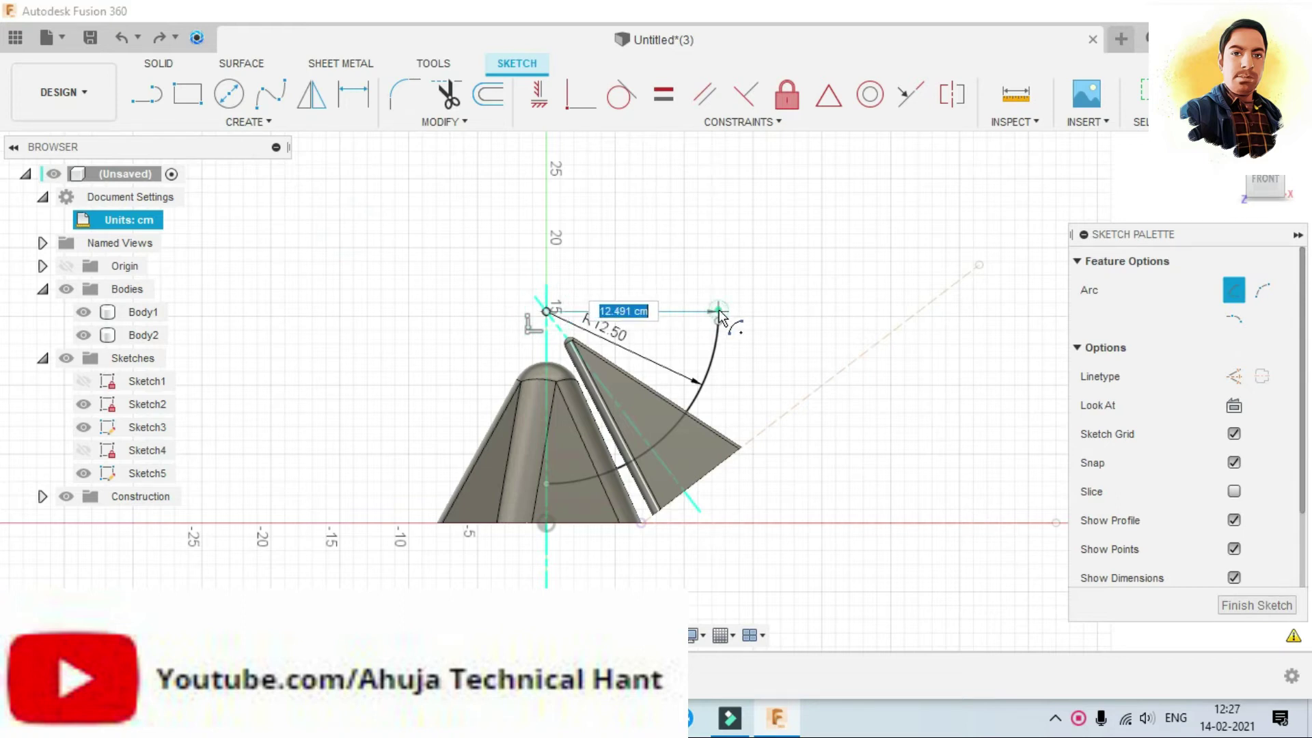
{"action": "left_click", "coordinate": [719, 315]}
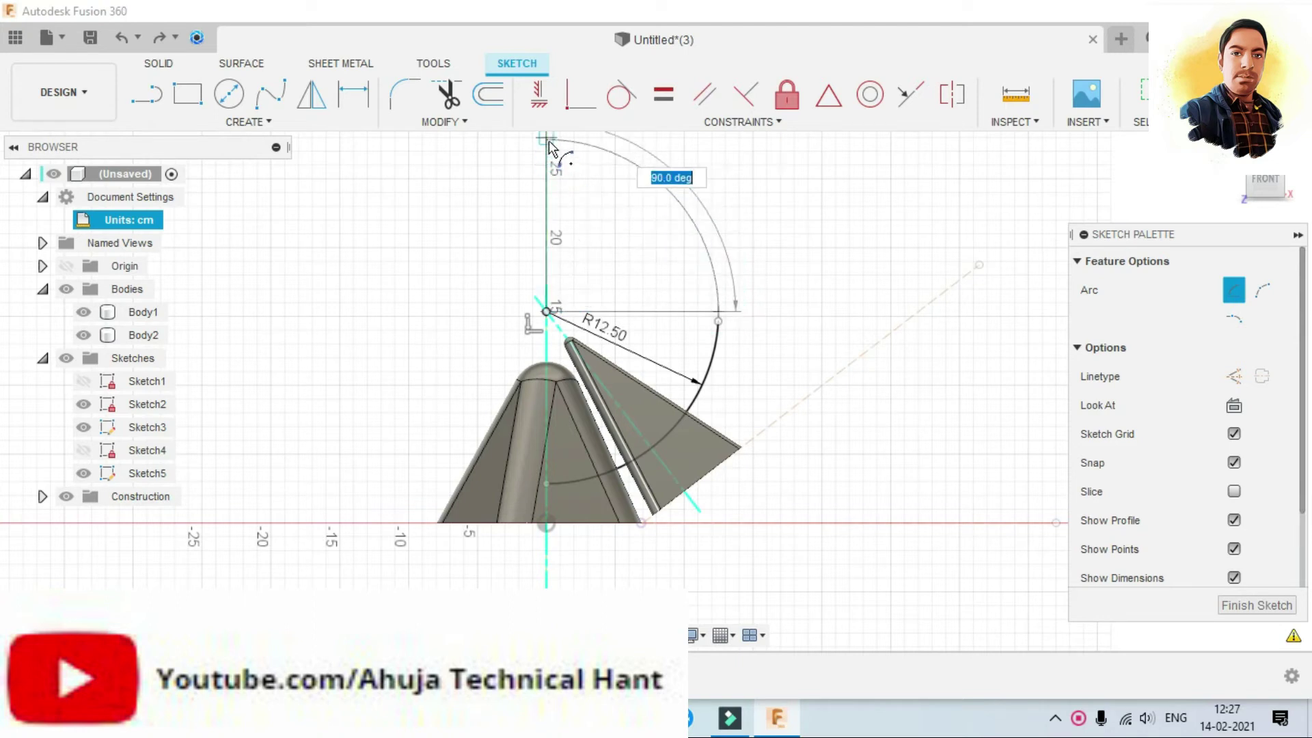
{"action": "left_click", "coordinate": [549, 146]}
{"action": "key", "text": "Escape"}
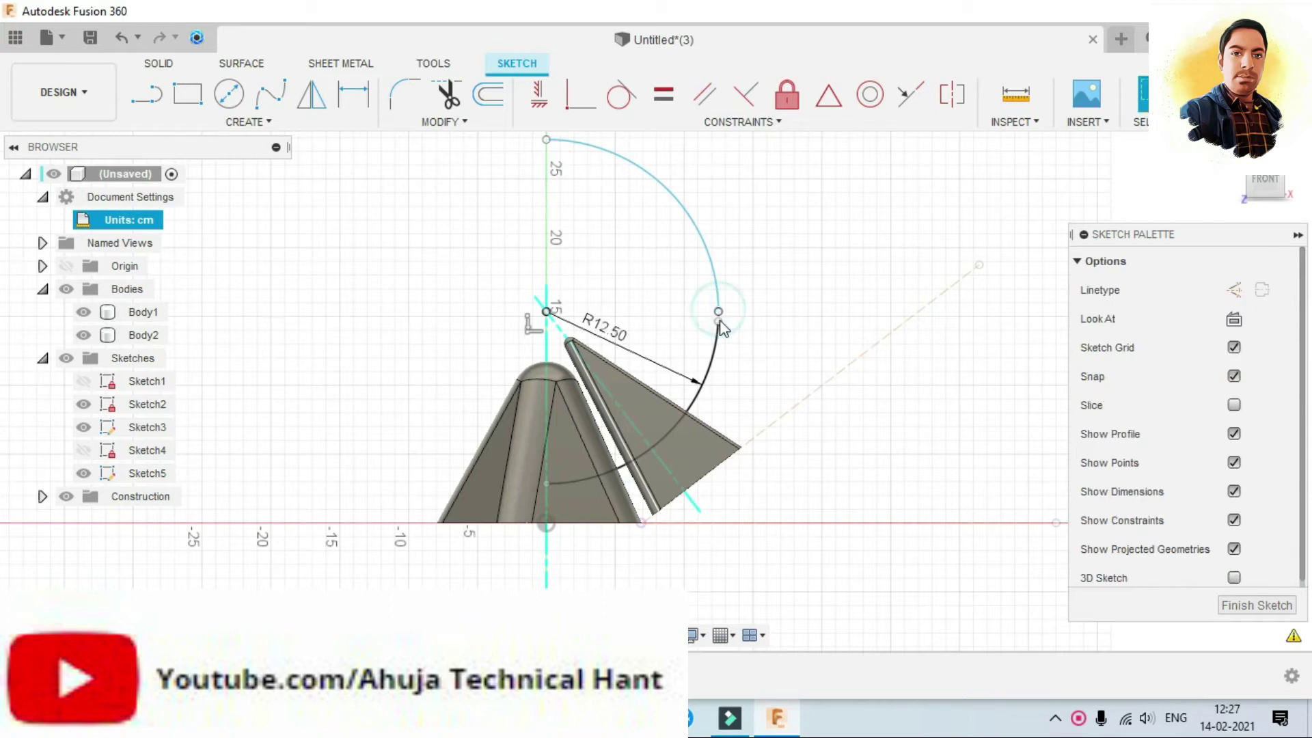
{"action": "left_click", "coordinate": [719, 321]}
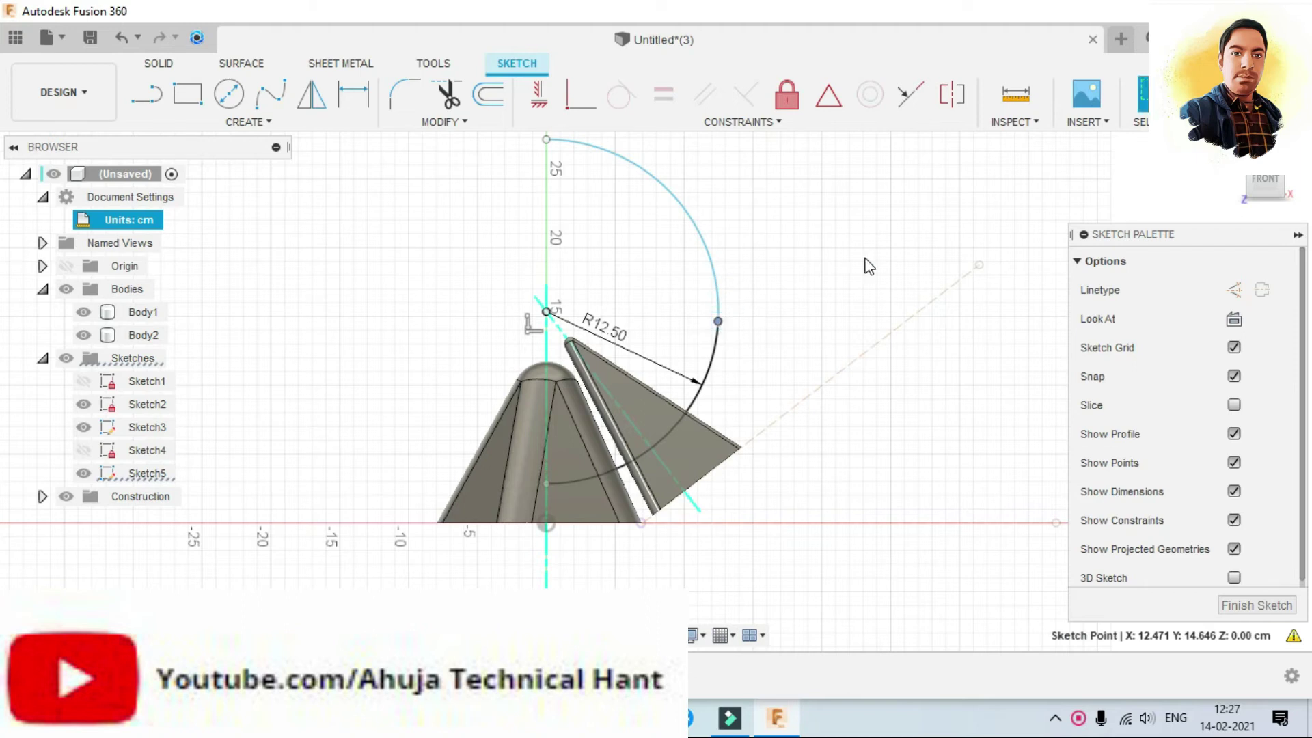
{"action": "left_click", "coordinate": [1250, 605]}
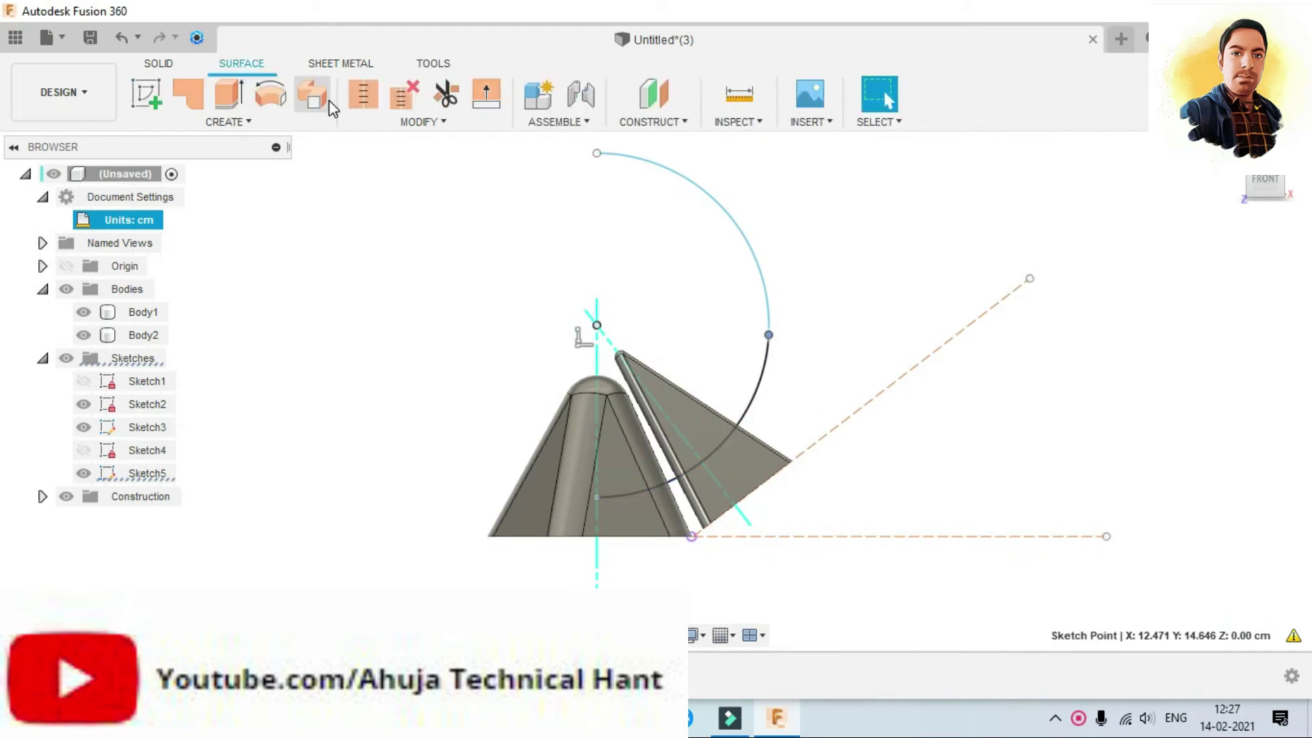
Step: Surface-revolve the lower arc 360° around the vertical line, creating the bowl surface Body3
{"action": "left_click", "coordinate": [268, 103]}
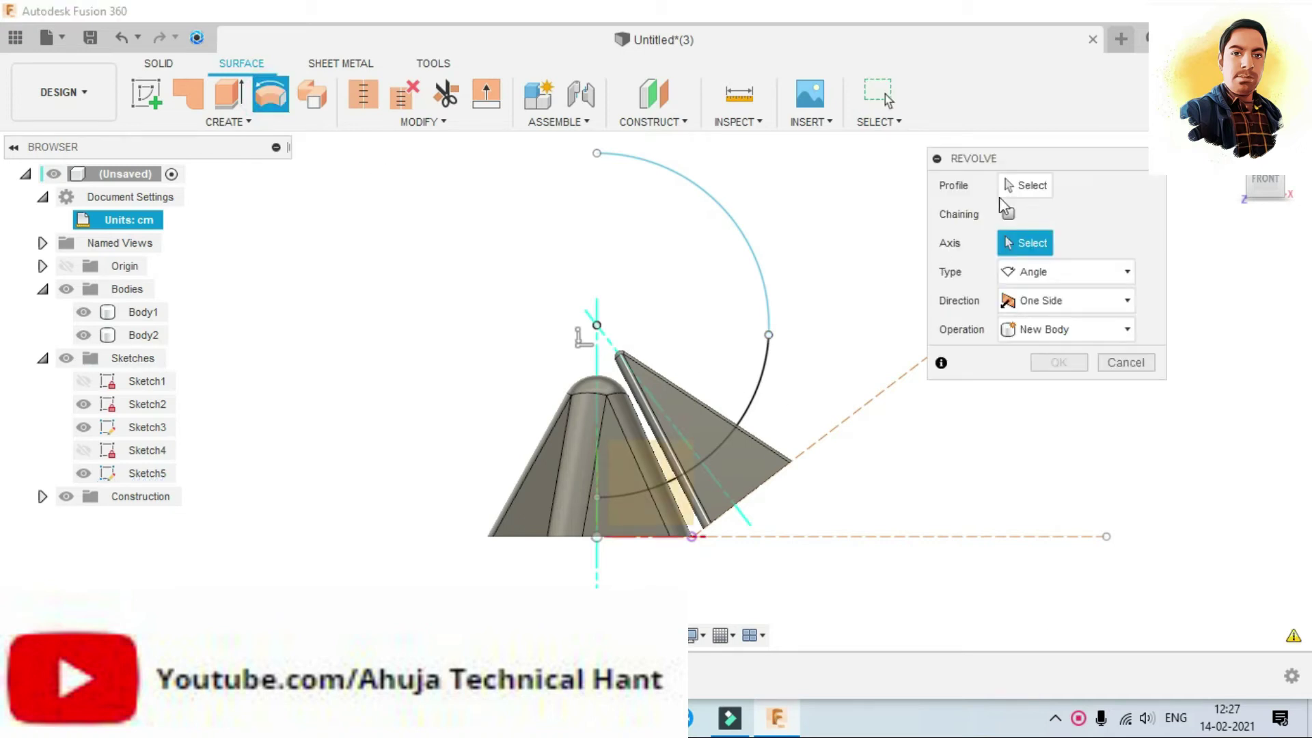
{"action": "left_click", "coordinate": [1024, 186]}
{"action": "left_click", "coordinate": [761, 366]}
{"action": "left_click", "coordinate": [1020, 243]}
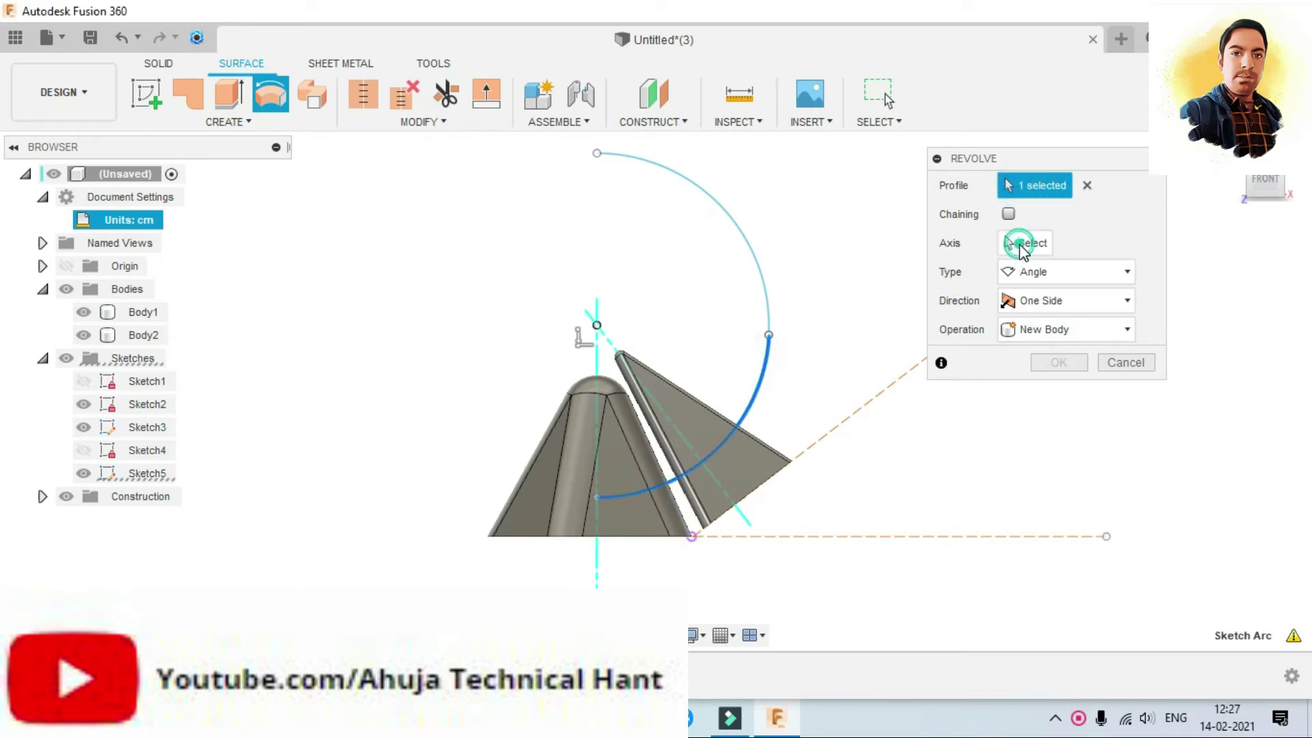
{"action": "left_click", "coordinate": [598, 347]}
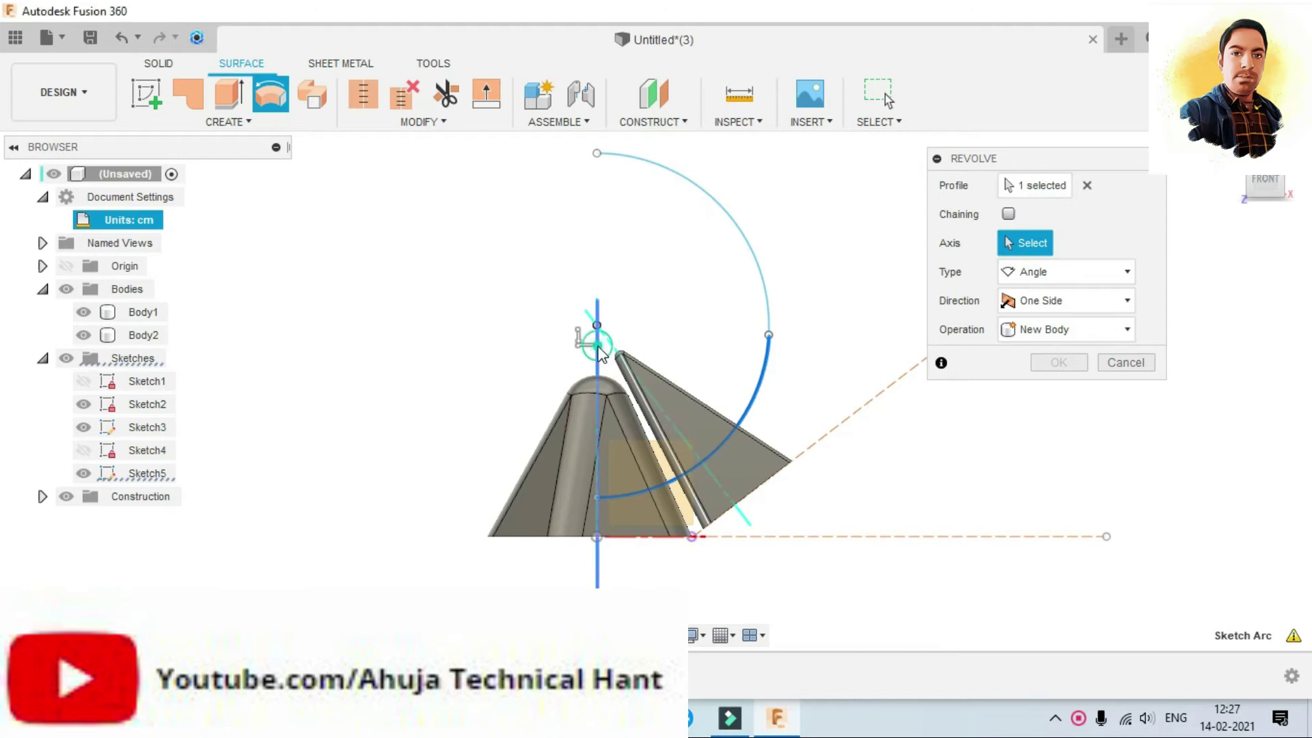
{"action": "left_click", "coordinate": [1039, 393]}
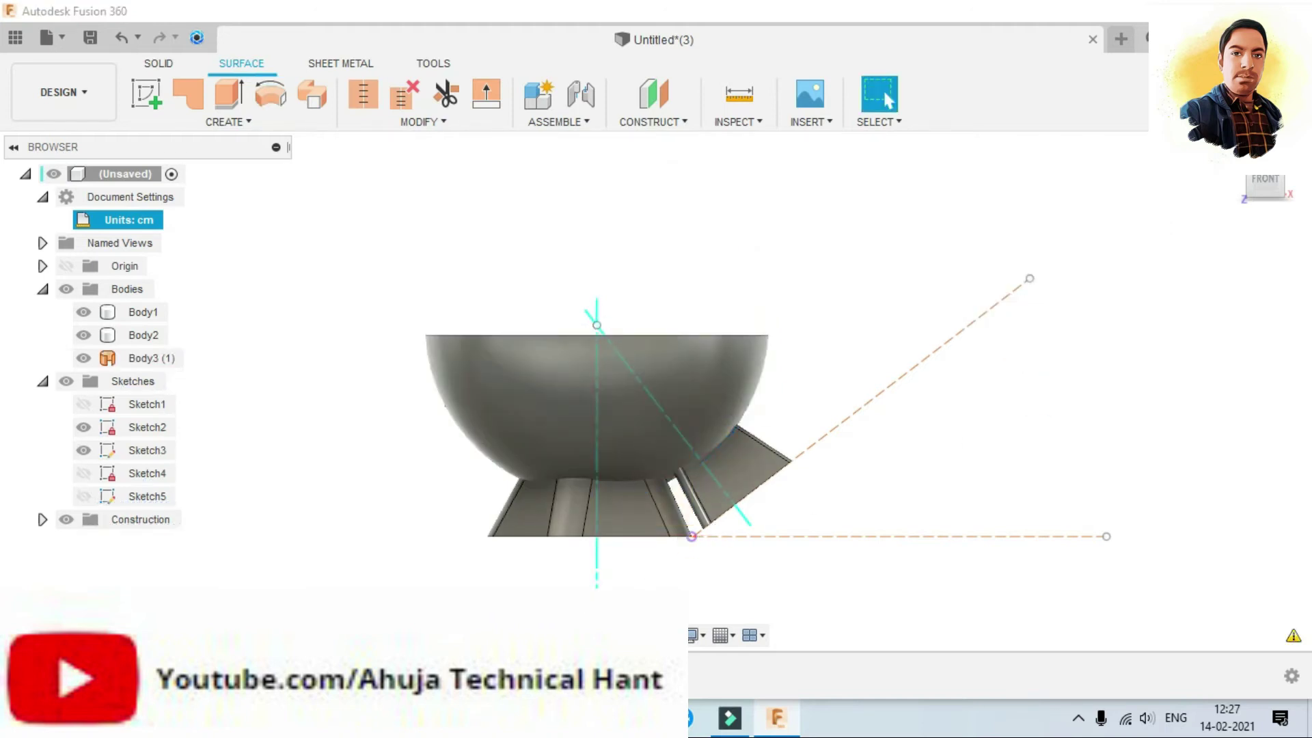
{"action": "mouse_move", "coordinate": [598, 422]}
{"action": "middle_mouse_down", "text": "shift"}
{"action": "mouse_move", "coordinate": [635, 454]}
{"action": "mouse_move", "coordinate": [603, 462]}
{"action": "middle_mouse_up", "text": "shift"}
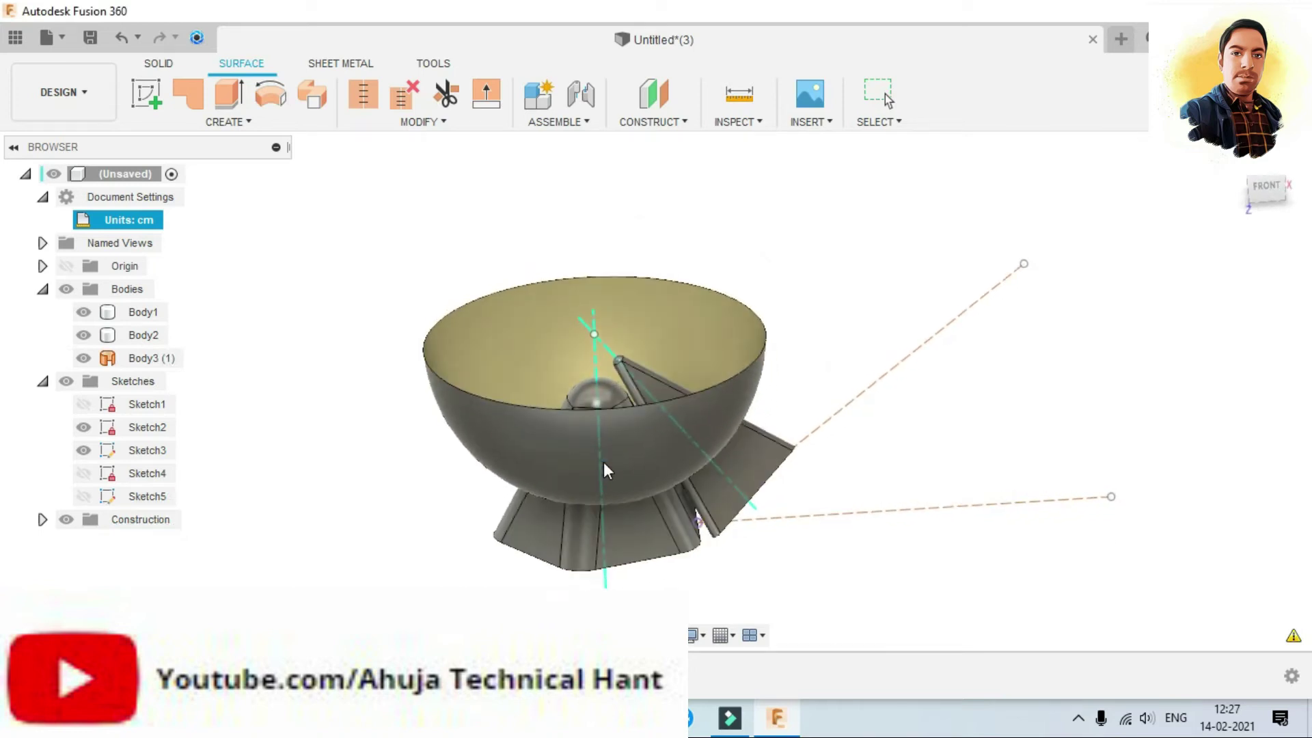
Step: Thicken the bowl face by 0.5 cm into new solid Body4, with chain selection off
{"action": "left_click", "coordinate": [236, 123]}
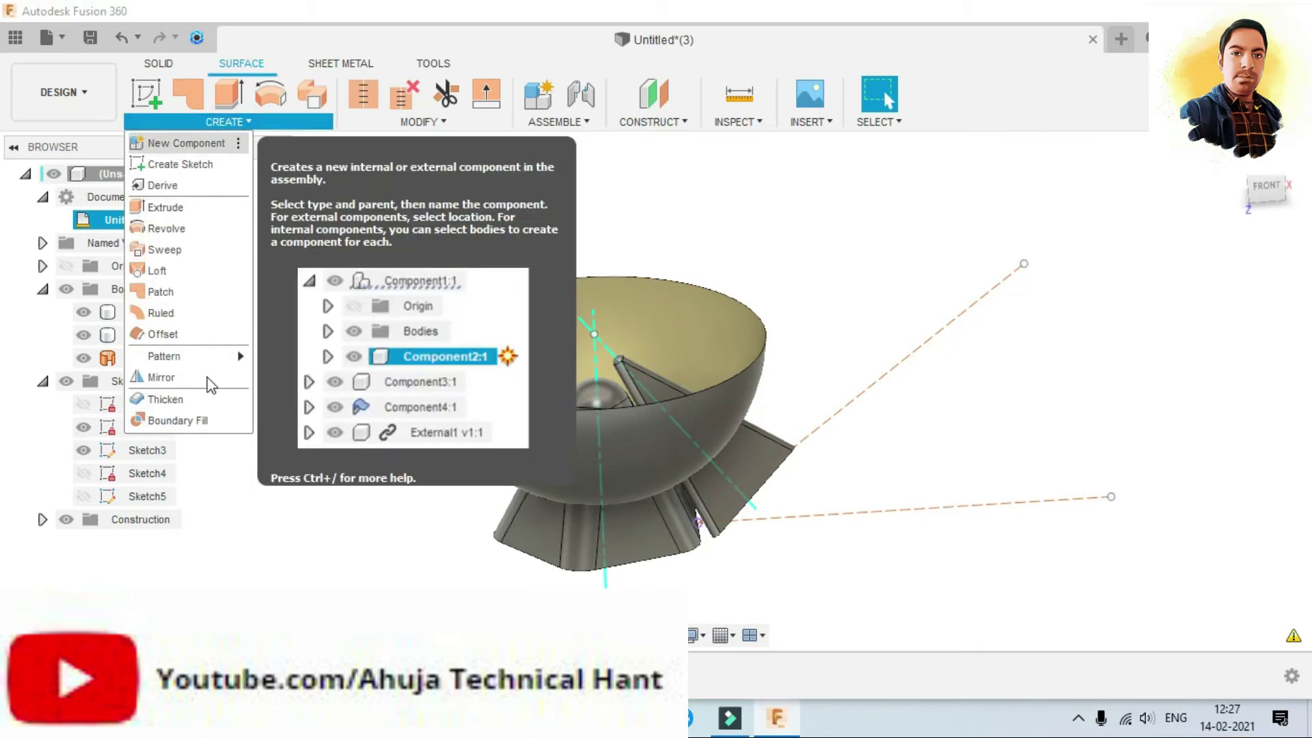
{"action": "left_click", "coordinate": [201, 399]}
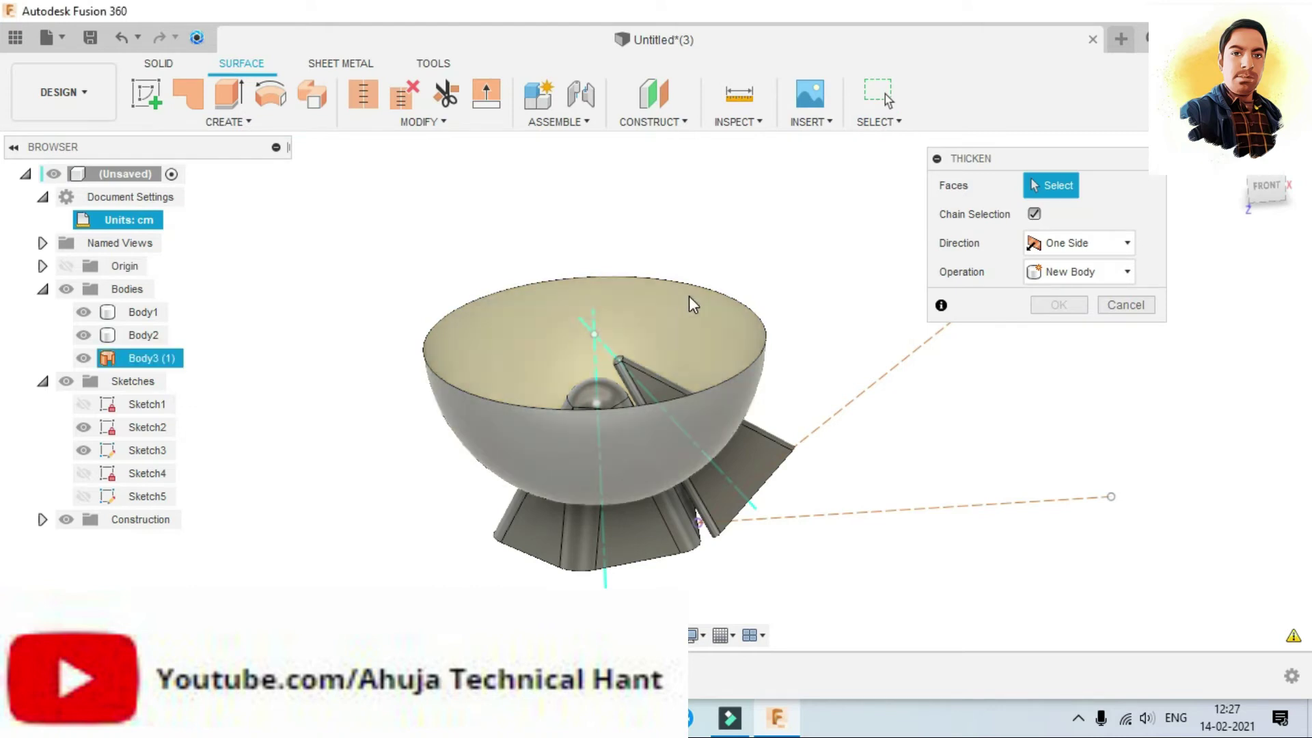
{"action": "left_click", "coordinate": [1035, 214]}
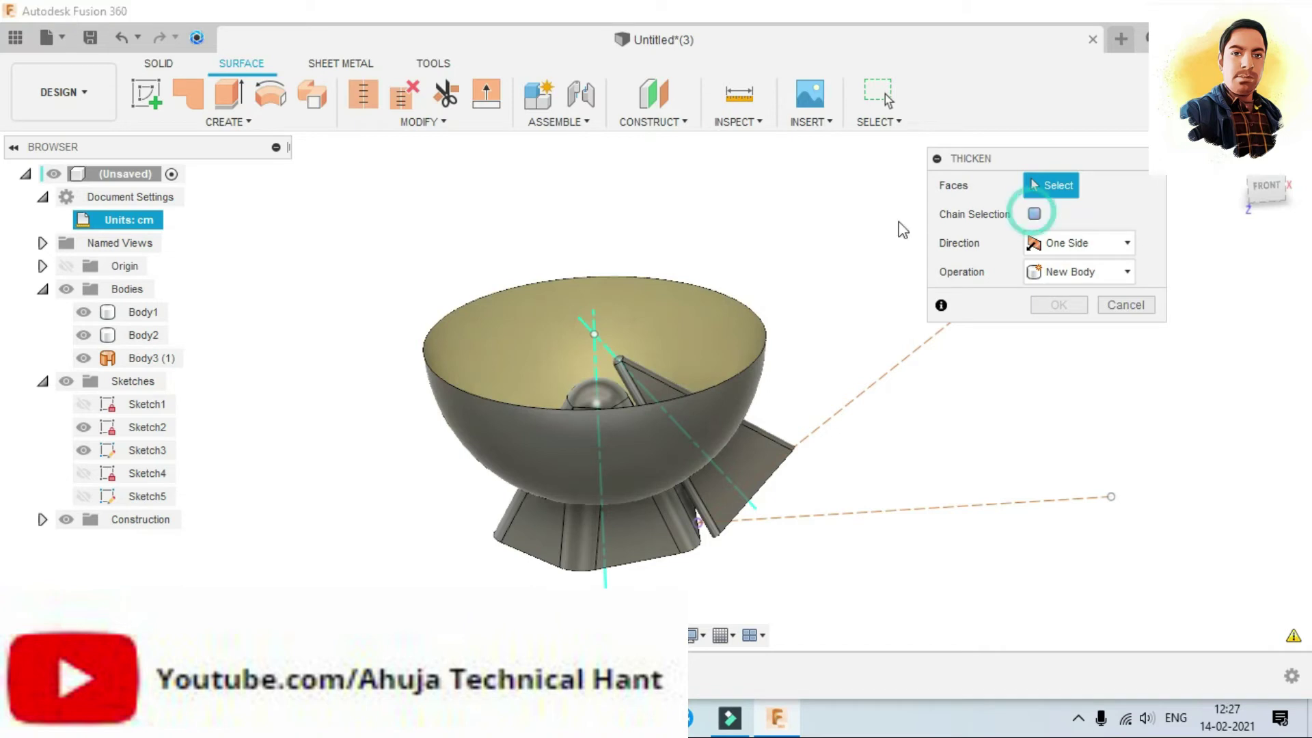
{"action": "left_click", "coordinate": [691, 289]}
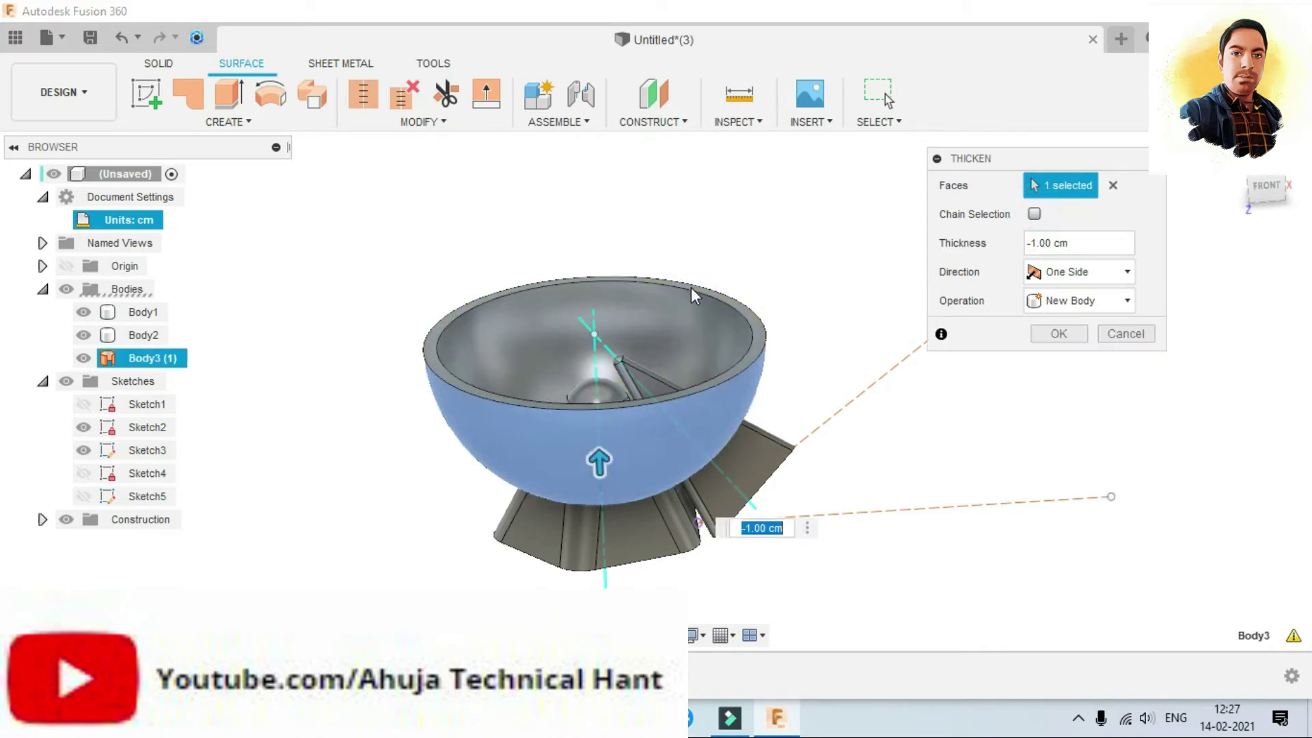
{"action": "type", "text": "1"}
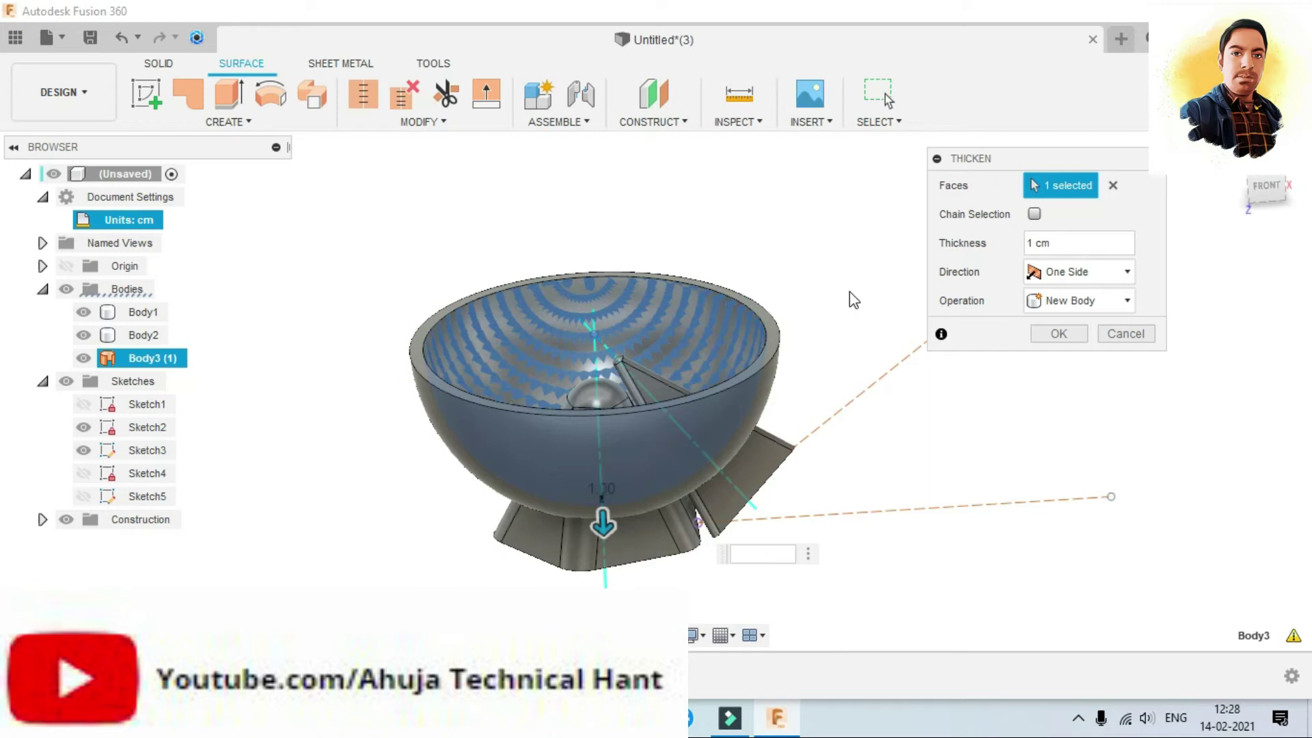
{"action": "type", "text": ".5"}
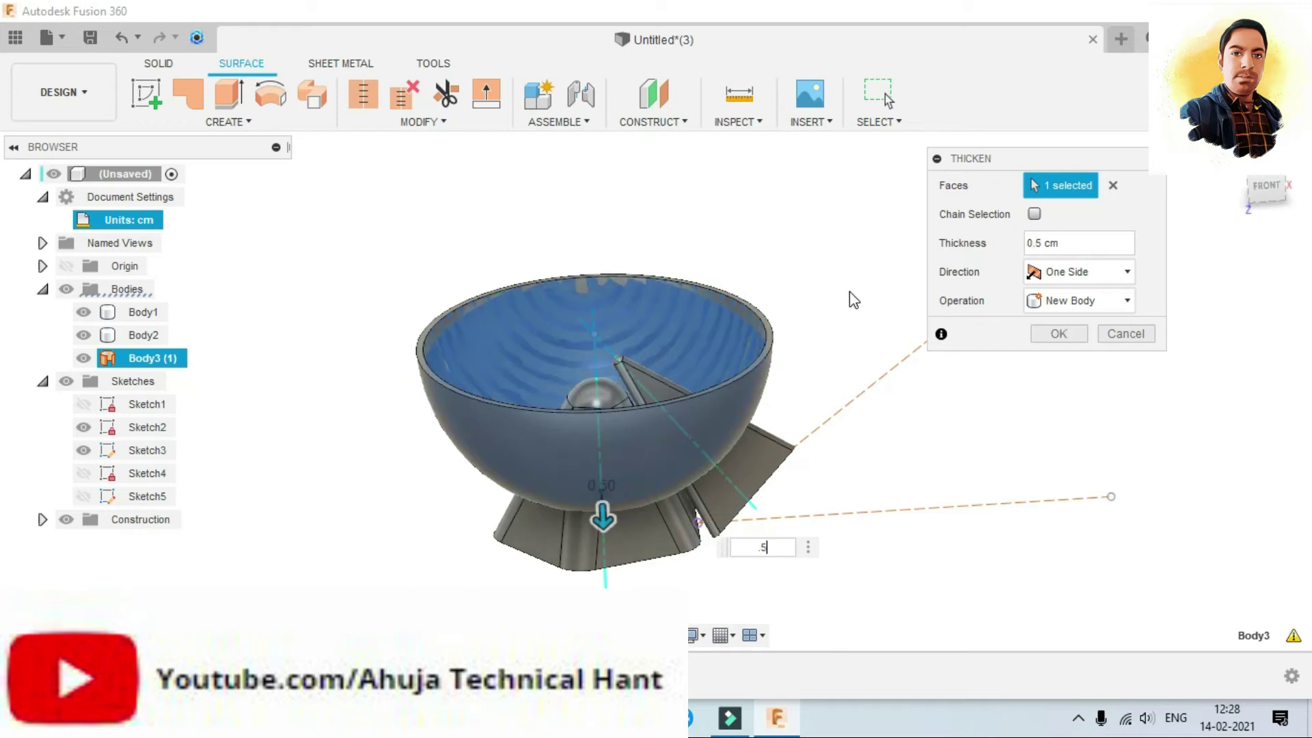
{"action": "left_click", "coordinate": [1041, 333]}
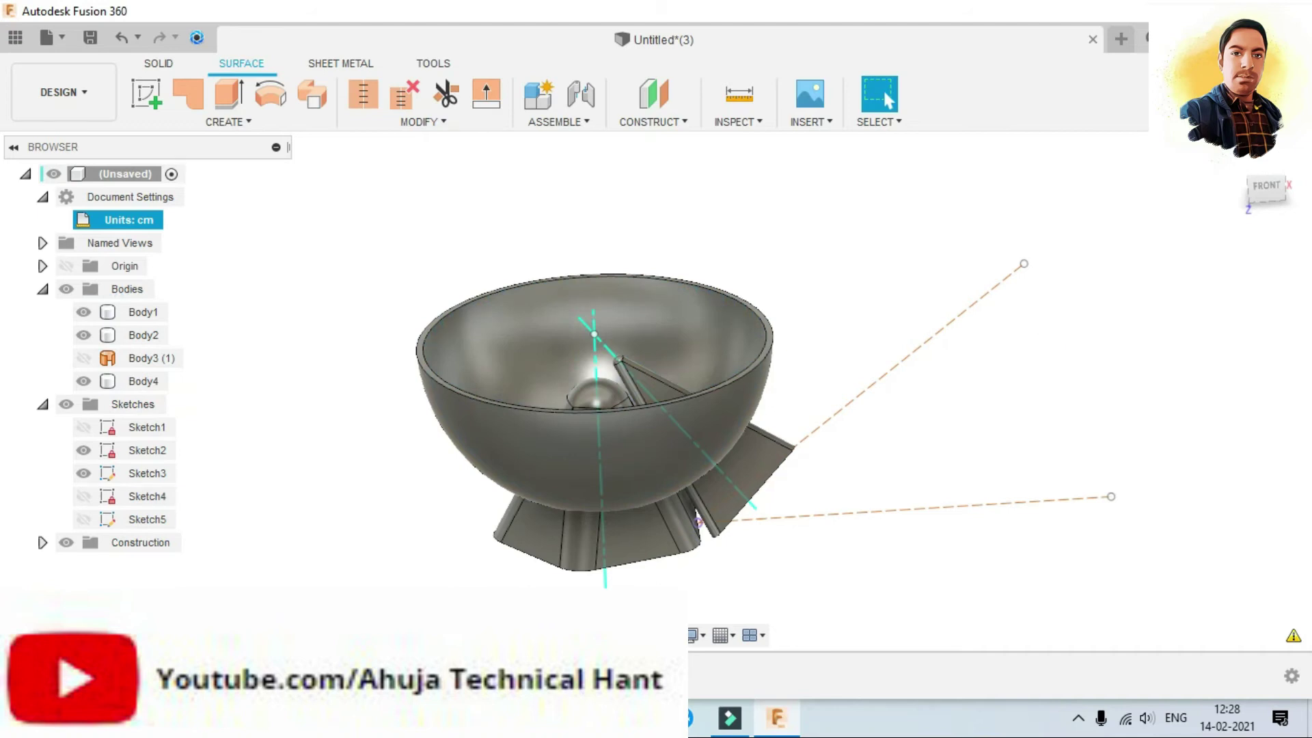
{"action": "mouse_move", "coordinate": [573, 478]}
{"action": "middle_mouse_down", "text": "shift"}
{"action": "mouse_move", "coordinate": [582, 419]}
{"action": "mouse_move", "coordinate": [553, 478]}
{"action": "mouse_move", "coordinate": [536, 465]}
{"action": "mouse_move", "coordinate": [545, 386]}
{"action": "mouse_move", "coordinate": [550, 480]}
{"action": "middle_mouse_up", "text": "shift"}
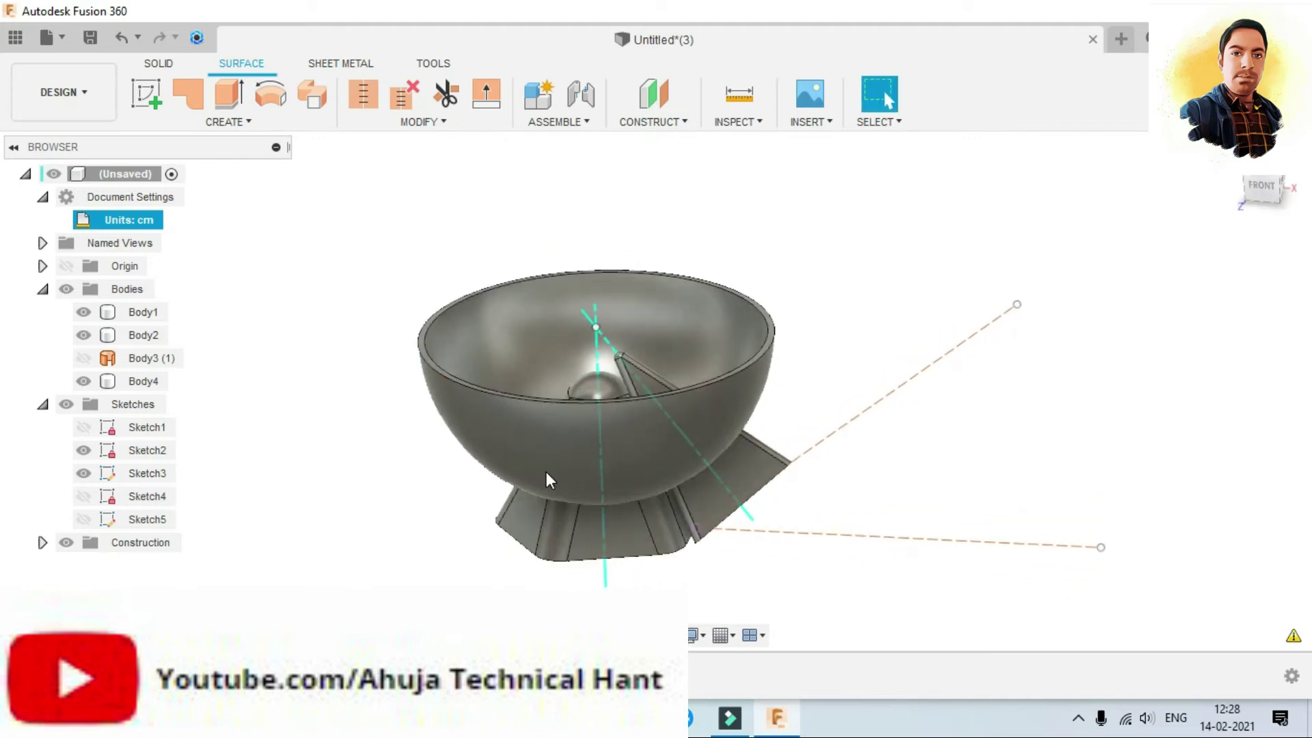
Step: Intersect Body1 with the bowl Body4 using Combine, keeping the tool body
{"action": "left_click", "coordinate": [159, 63]}
{"action": "left_click", "coordinate": [533, 117]}
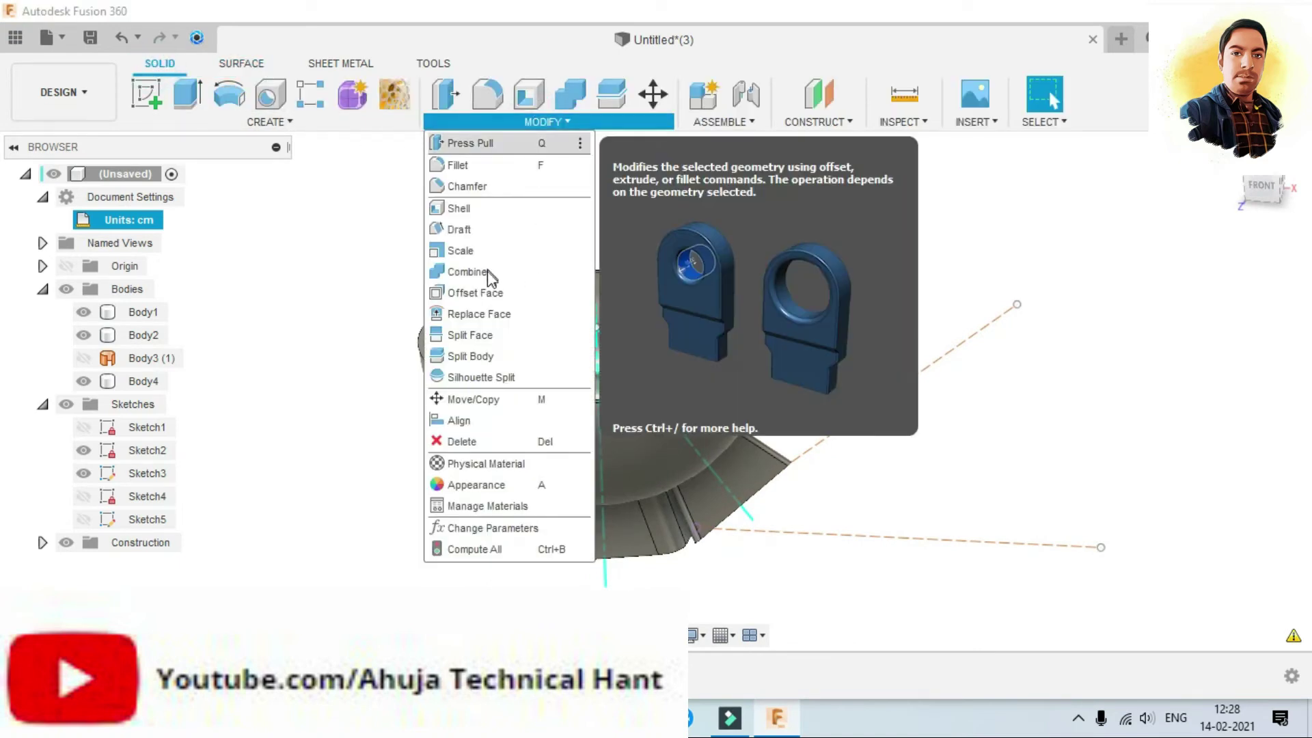
{"action": "key", "text": "Escape"}
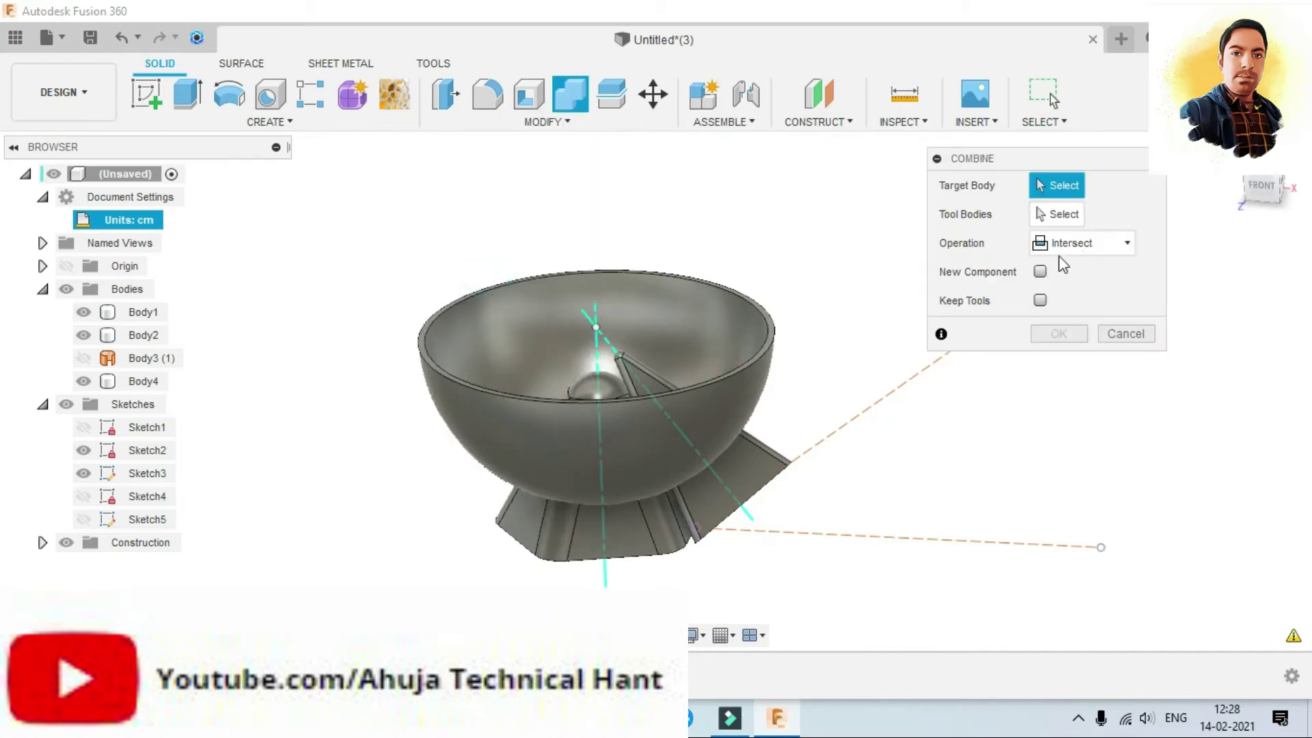
{"action": "left_click", "coordinate": [1040, 300]}
{"action": "left_click", "coordinate": [634, 534]}
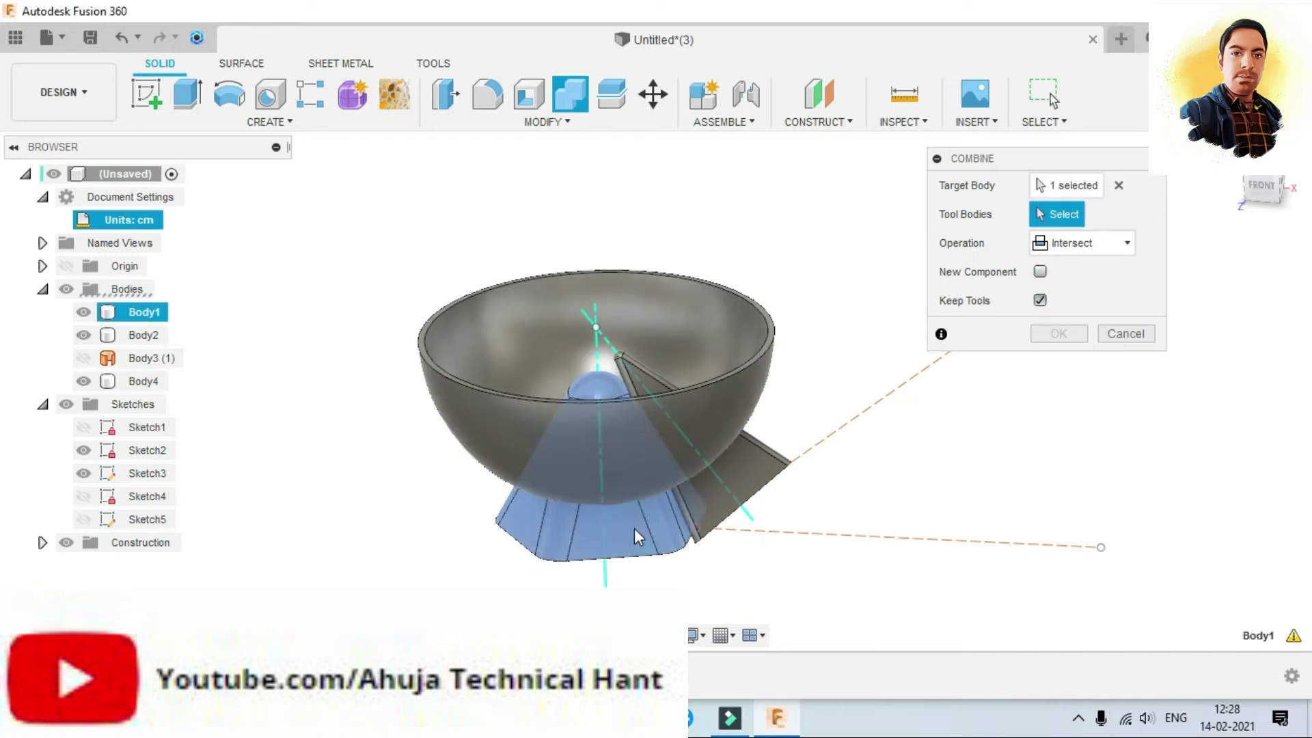
{"action": "left_click", "coordinate": [455, 379]}
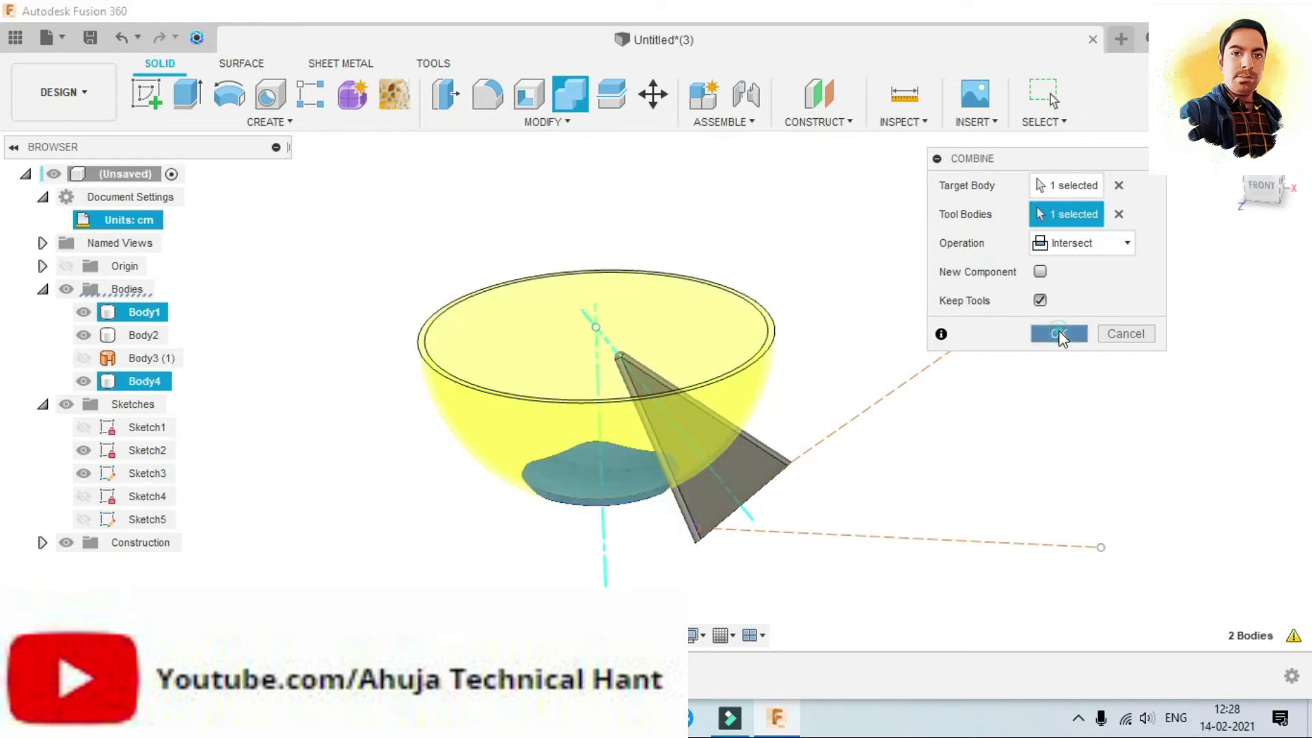
{"action": "left_click", "coordinate": [1058, 334]}
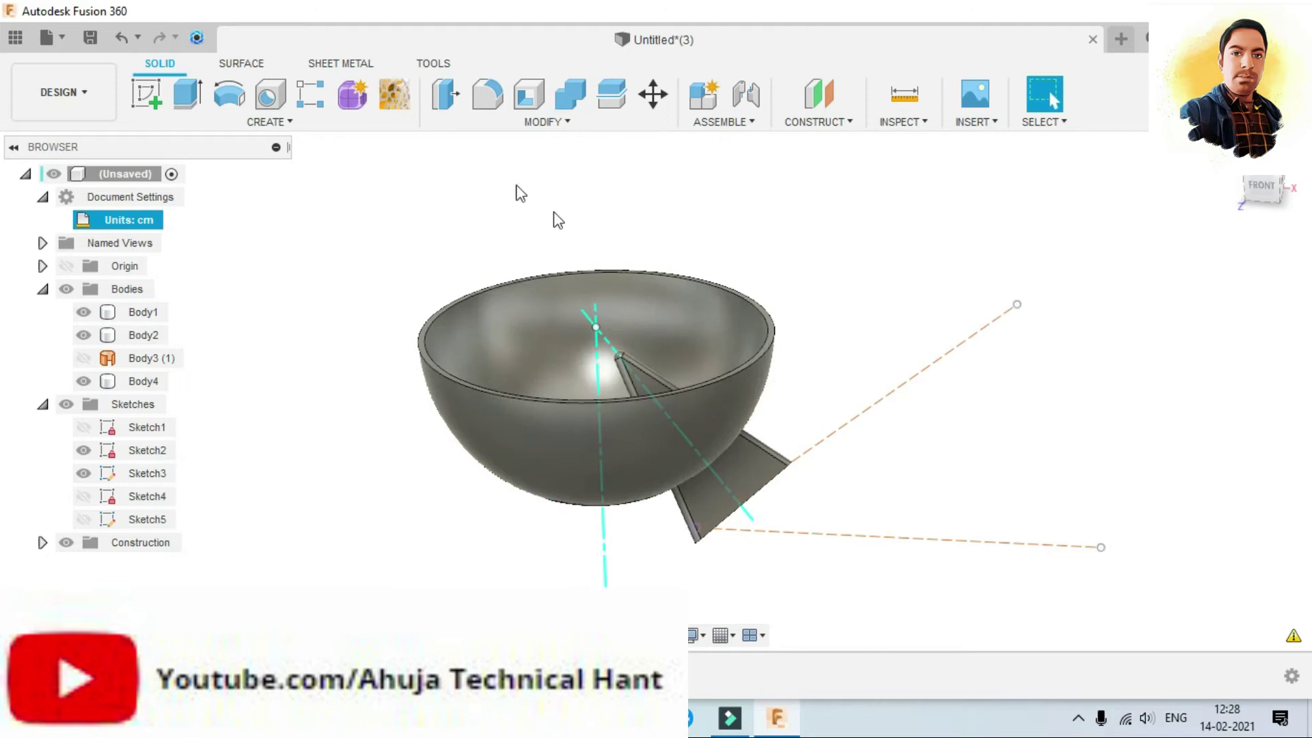
Step: Intersect the fin Body2 with the bowl Body4, again keeping the bowl
{"action": "left_click", "coordinate": [557, 127]}
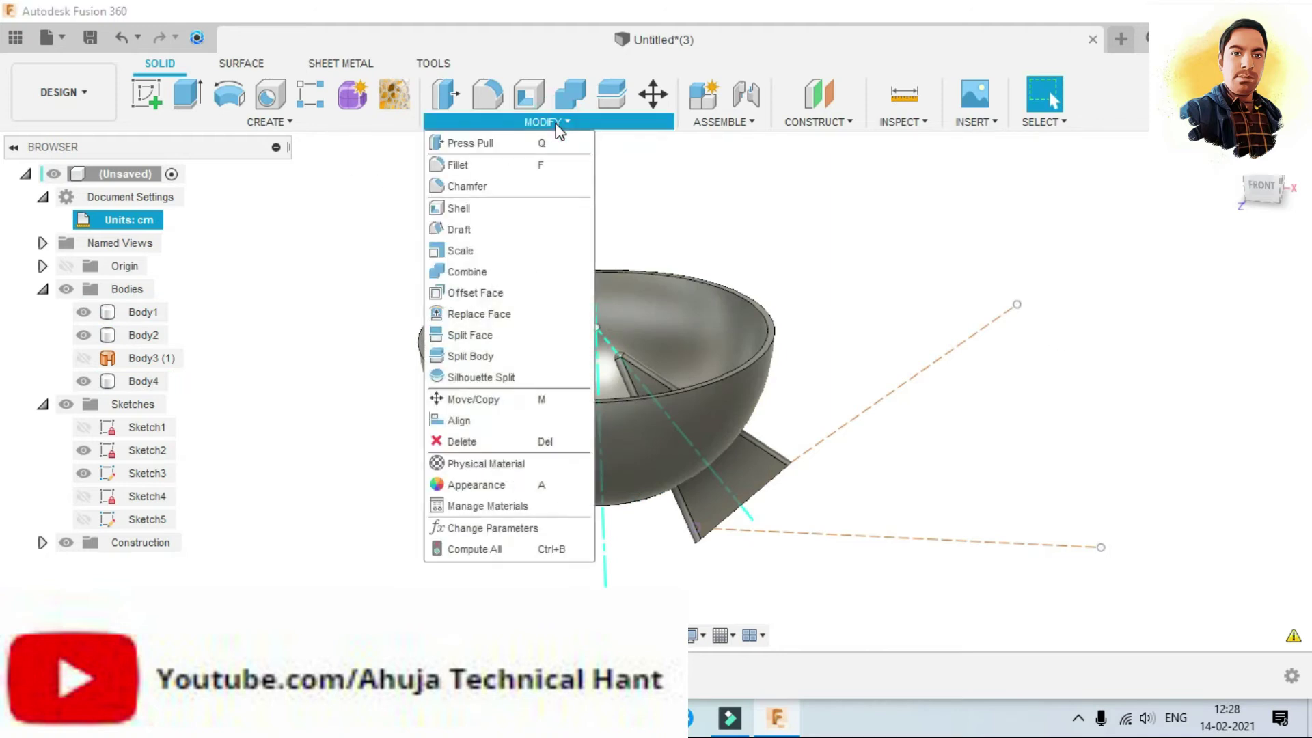
{"action": "left_click", "coordinate": [461, 270]}
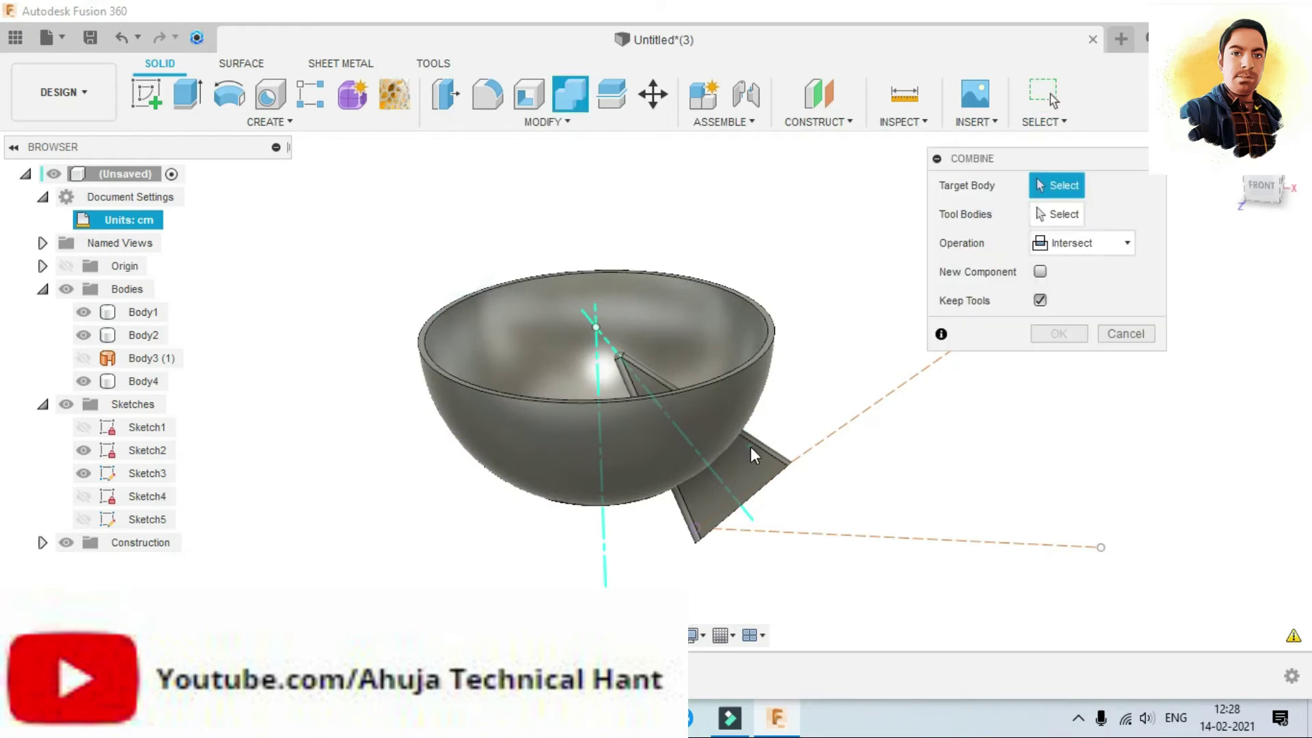
{"action": "left_click", "coordinate": [754, 466]}
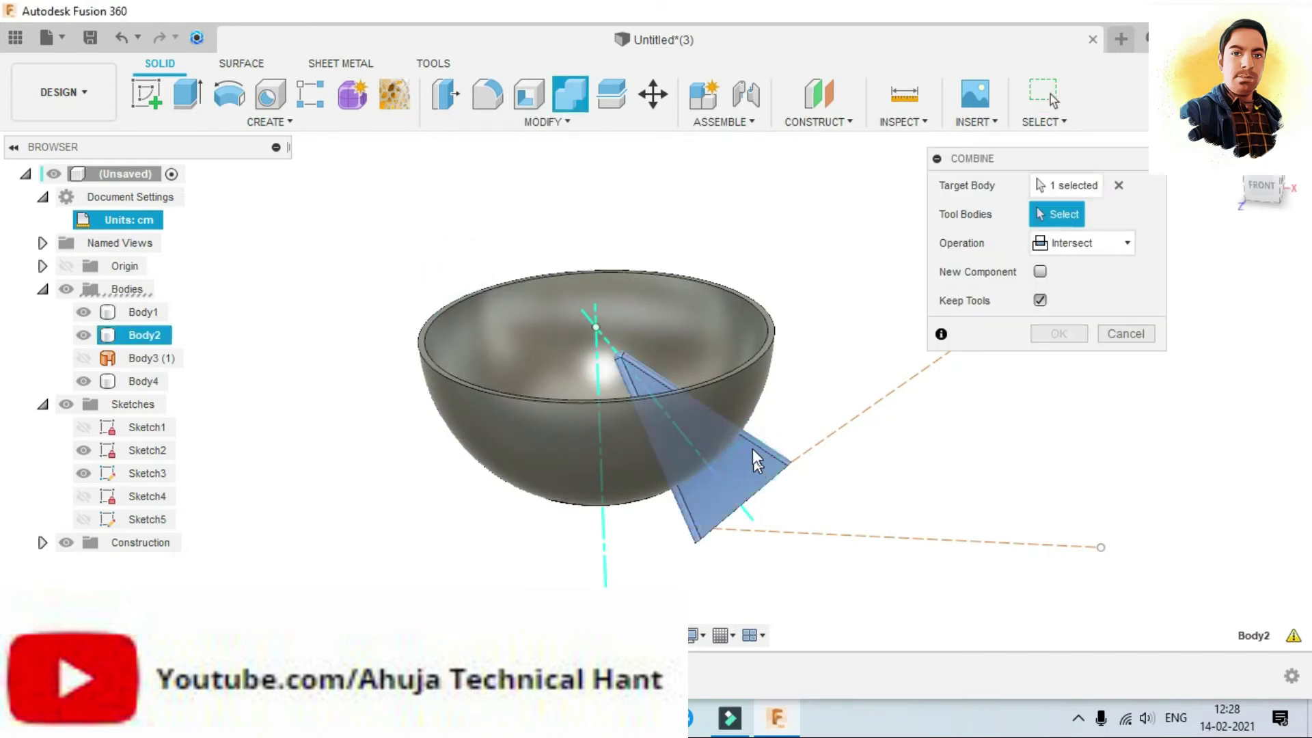
{"action": "left_click", "coordinate": [743, 402]}
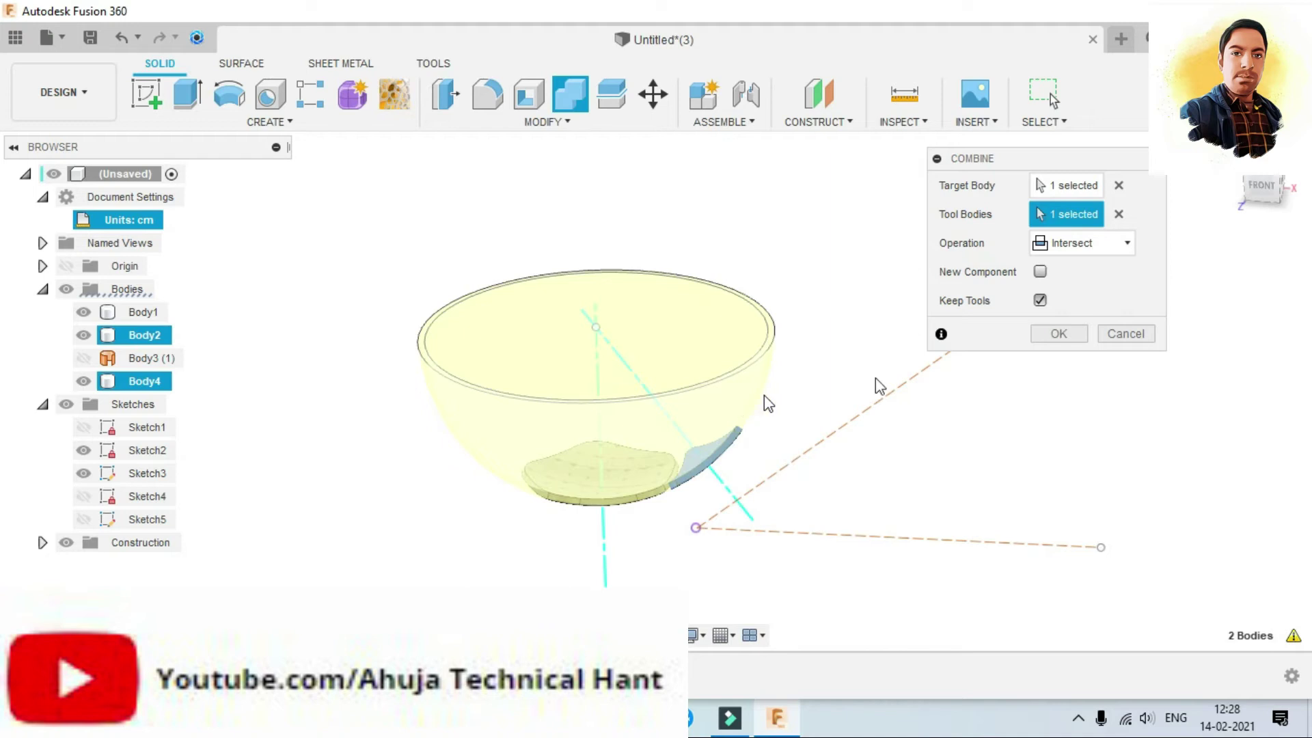
{"action": "left_click", "coordinate": [1060, 334]}
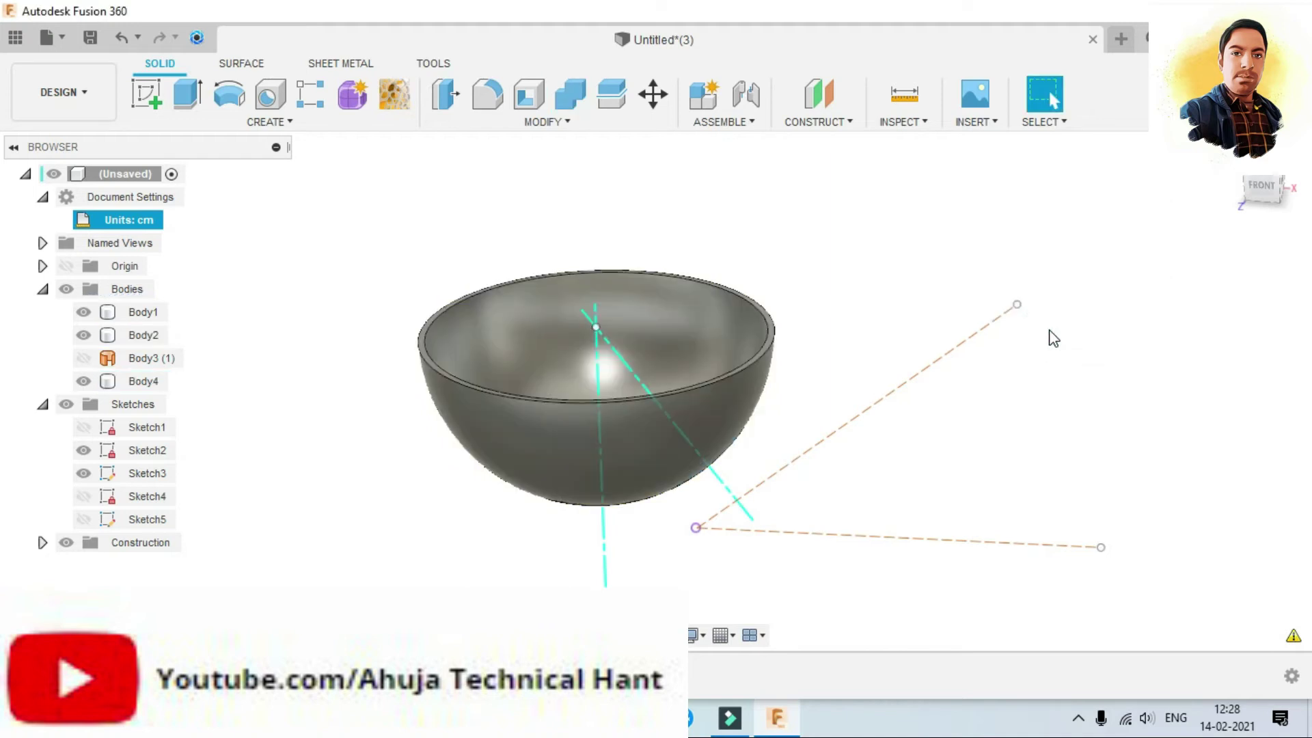
Step: Intersect Body2 with the bowl without keeping tools, leaving one curved shell panel, and hide Sketch3
{"action": "left_click", "coordinate": [519, 129]}
{"action": "left_click", "coordinate": [514, 269]}
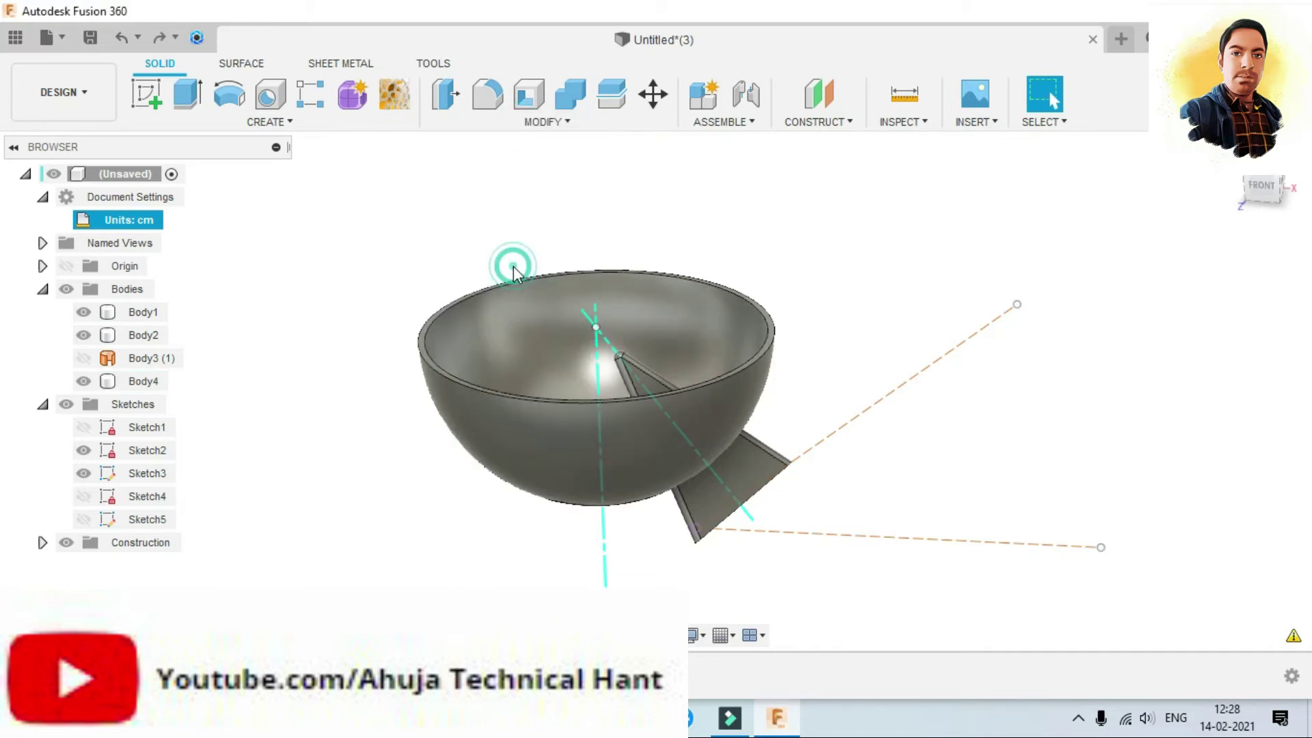
{"action": "left_click", "coordinate": [1039, 299]}
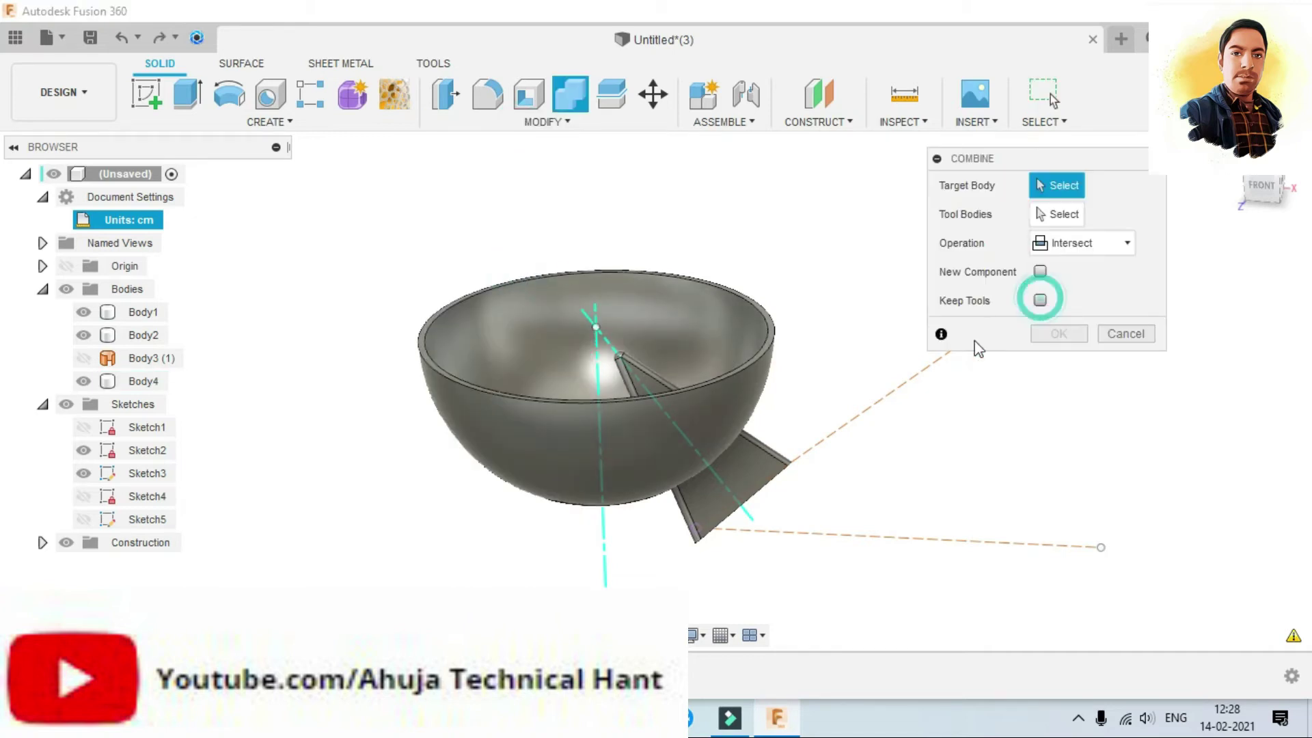
{"action": "left_click", "coordinate": [766, 446]}
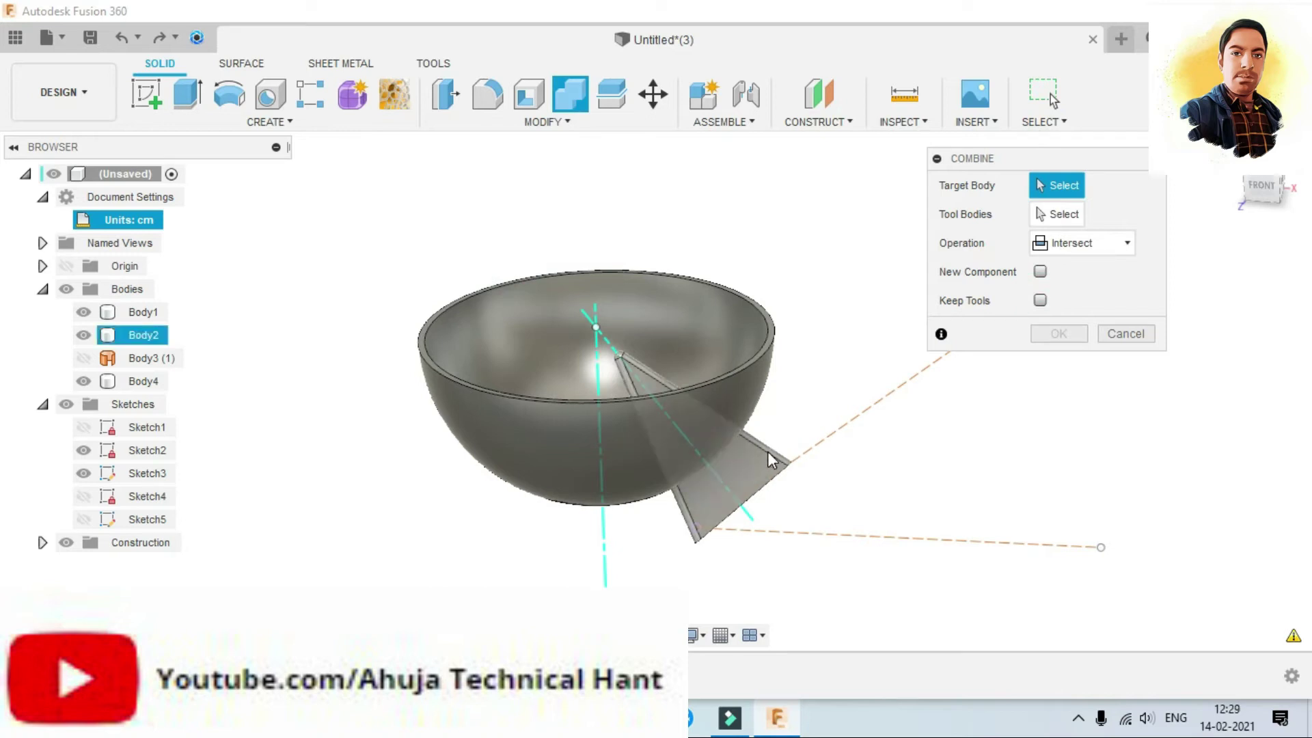
{"action": "left_click", "coordinate": [744, 386]}
{"action": "left_click", "coordinate": [1054, 335]}
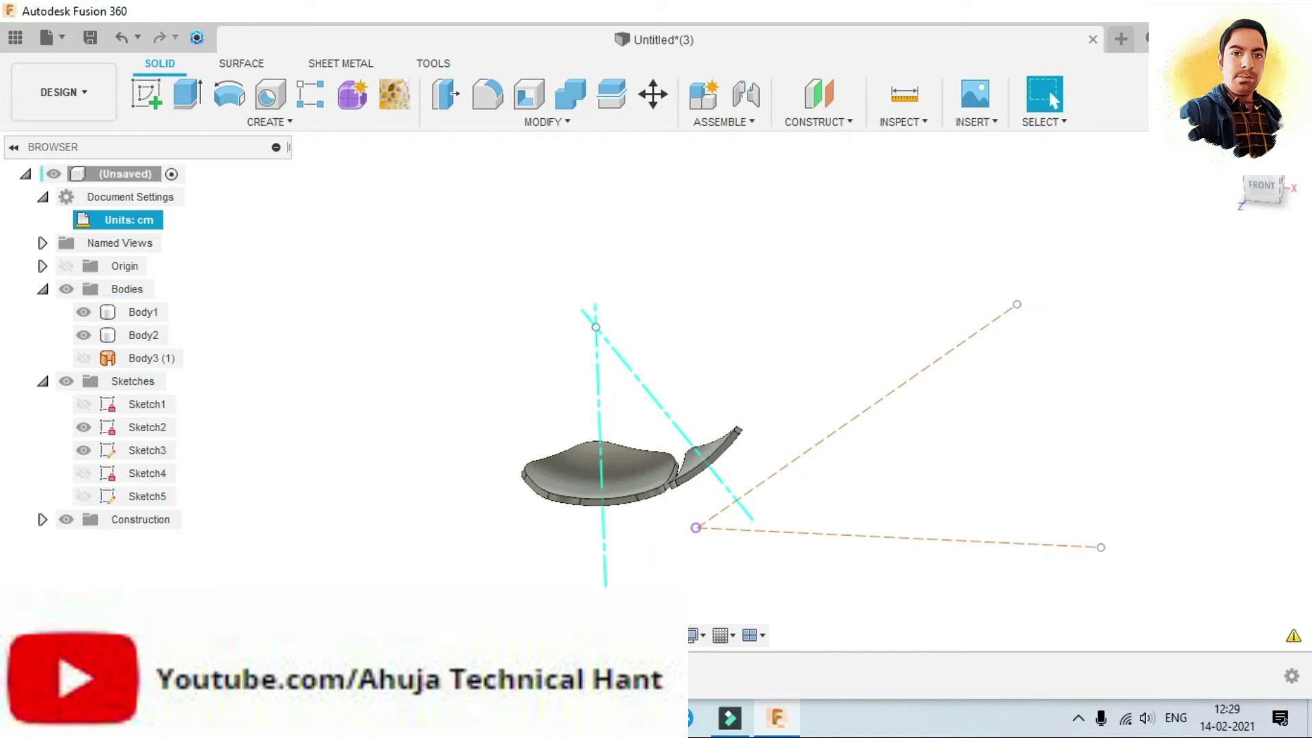
{"action": "left_click", "coordinate": [84, 449]}
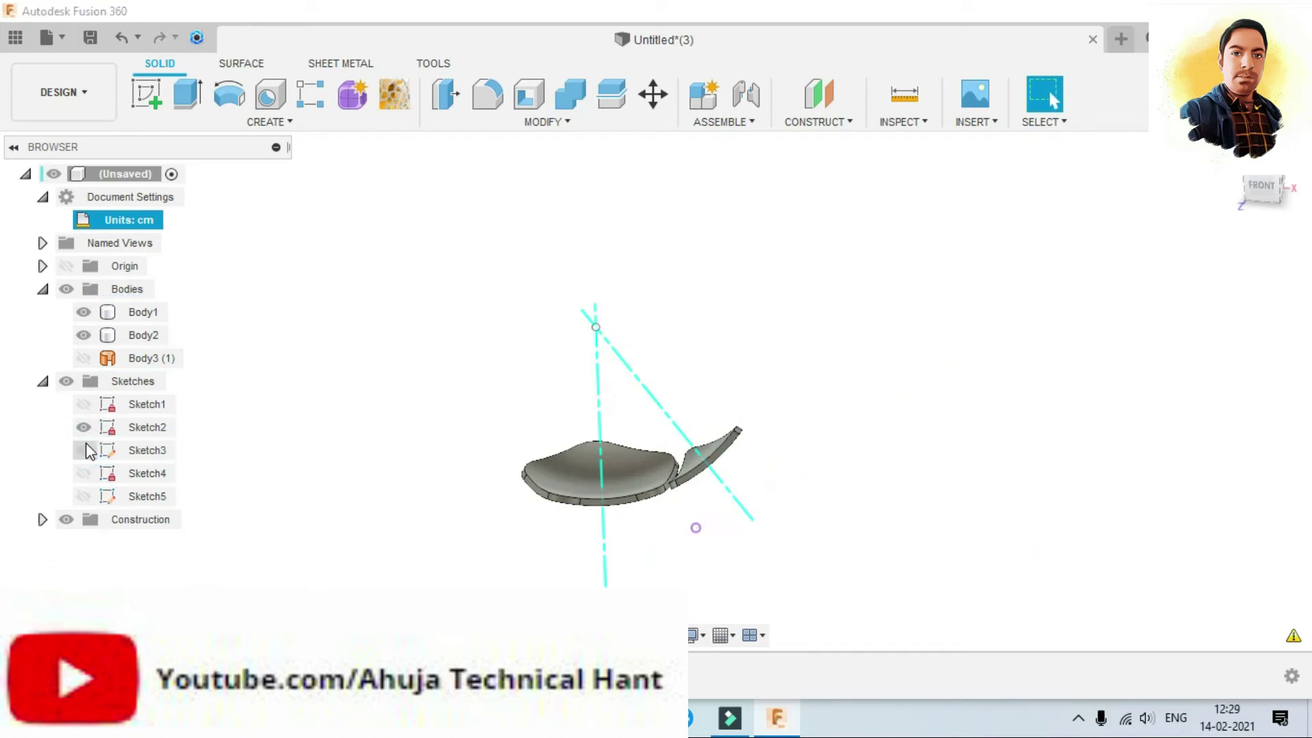
Step: Circular-pattern Body1's curved shell panel 3 times around the slanted construction axis
{"action": "left_click", "coordinate": [271, 126]}
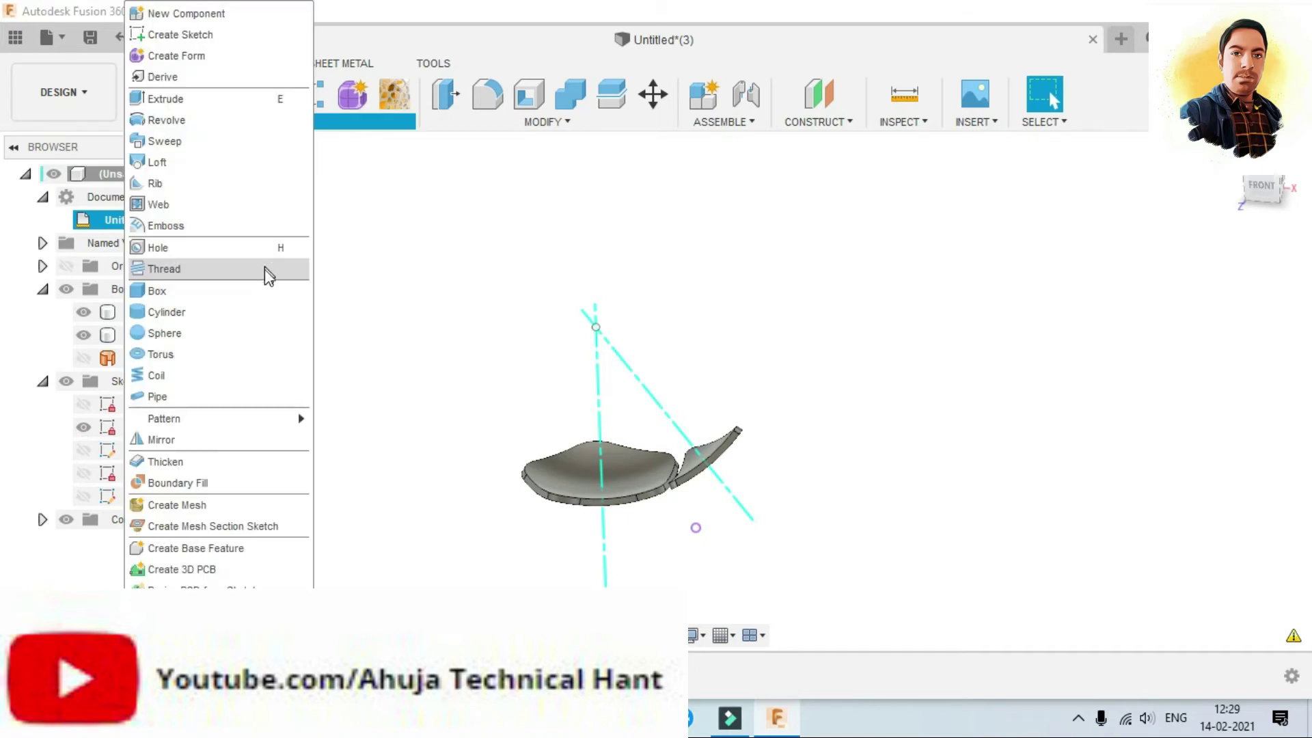
{"action": "left_click", "coordinate": [246, 419]}
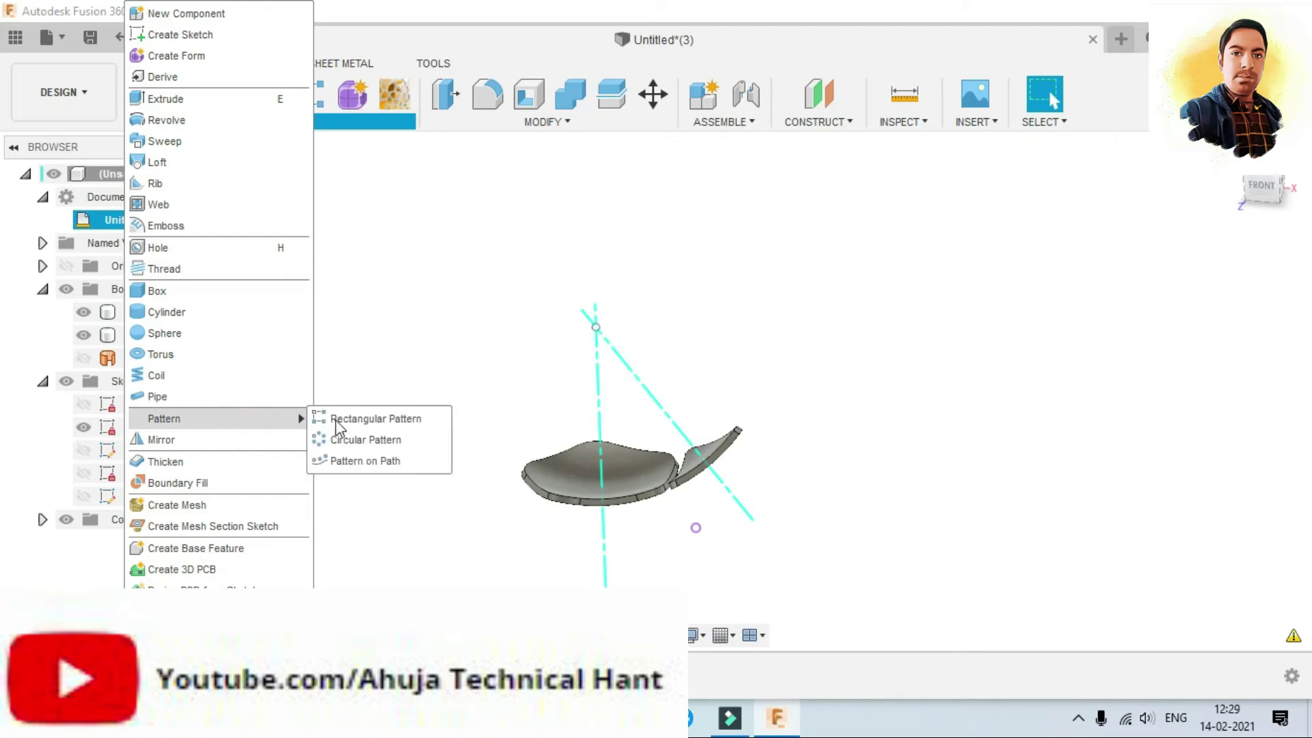
{"action": "left_click", "coordinate": [358, 441]}
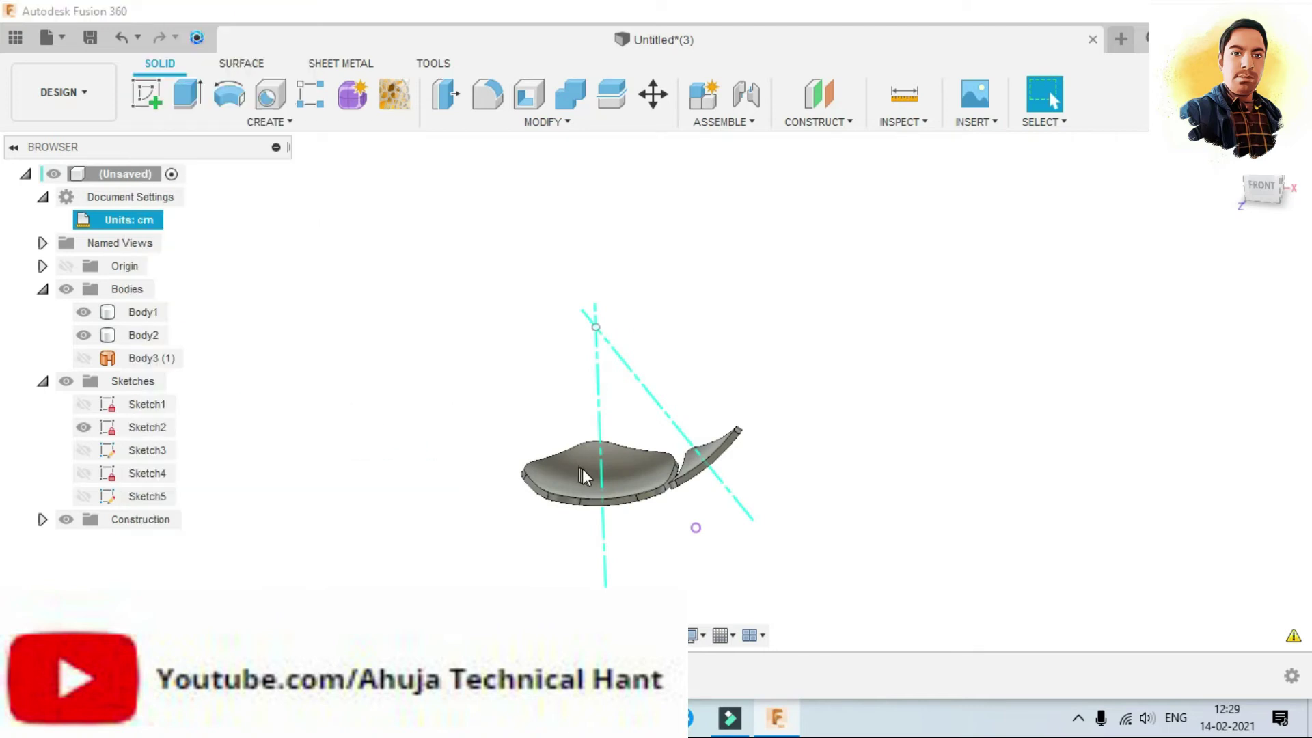
{"action": "left_click", "coordinate": [539, 477]}
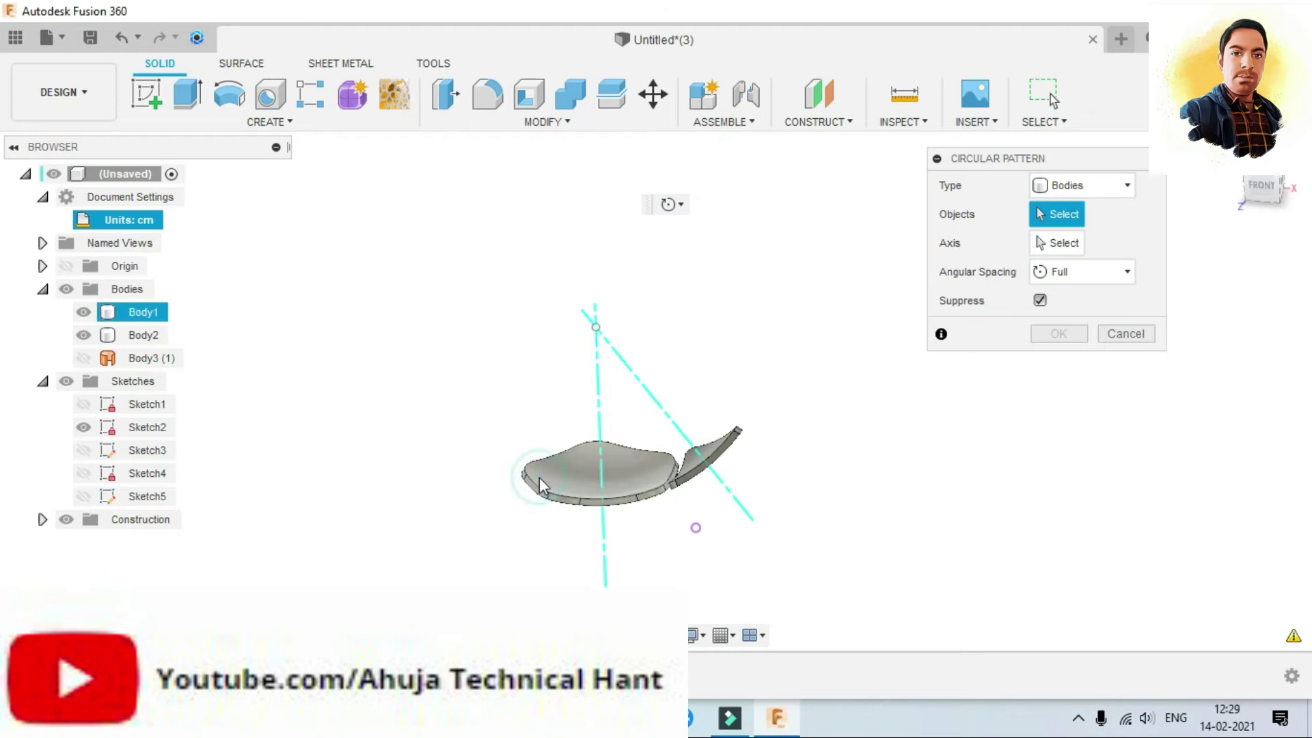
{"action": "left_click", "coordinate": [1058, 243]}
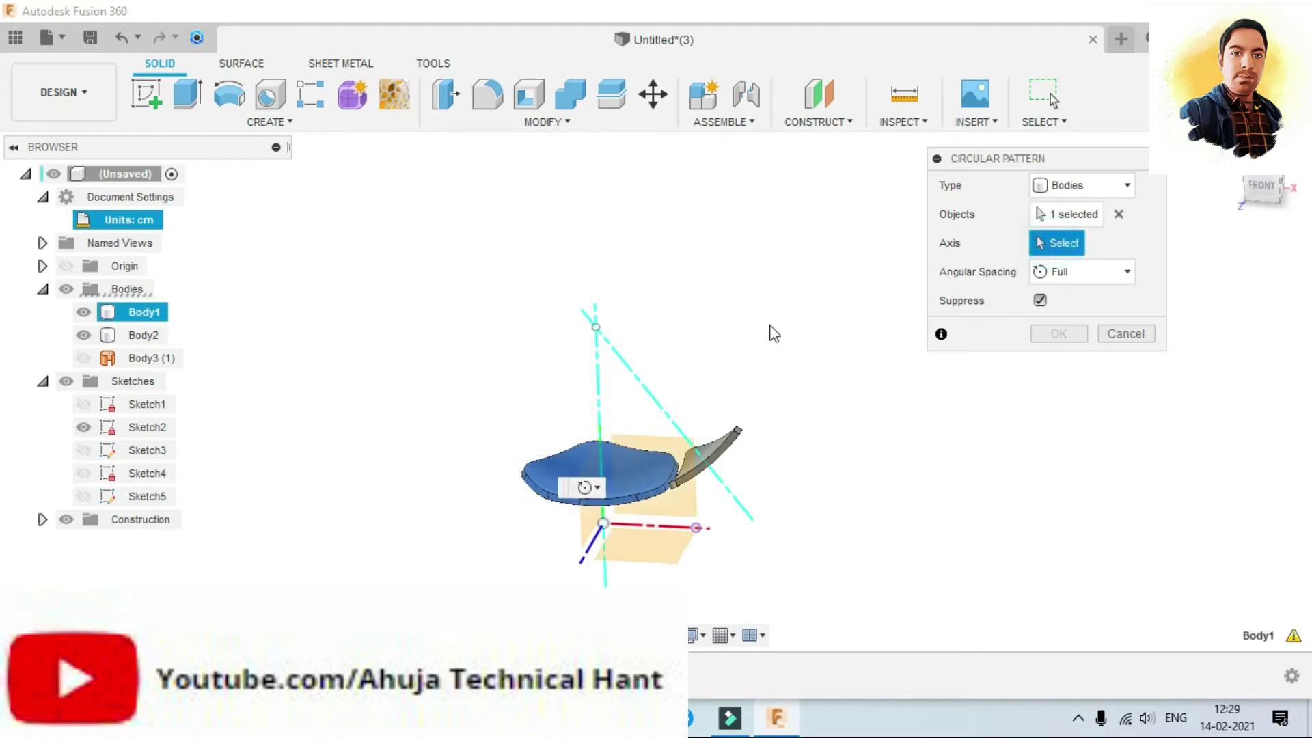
{"action": "left_click", "coordinate": [630, 369]}
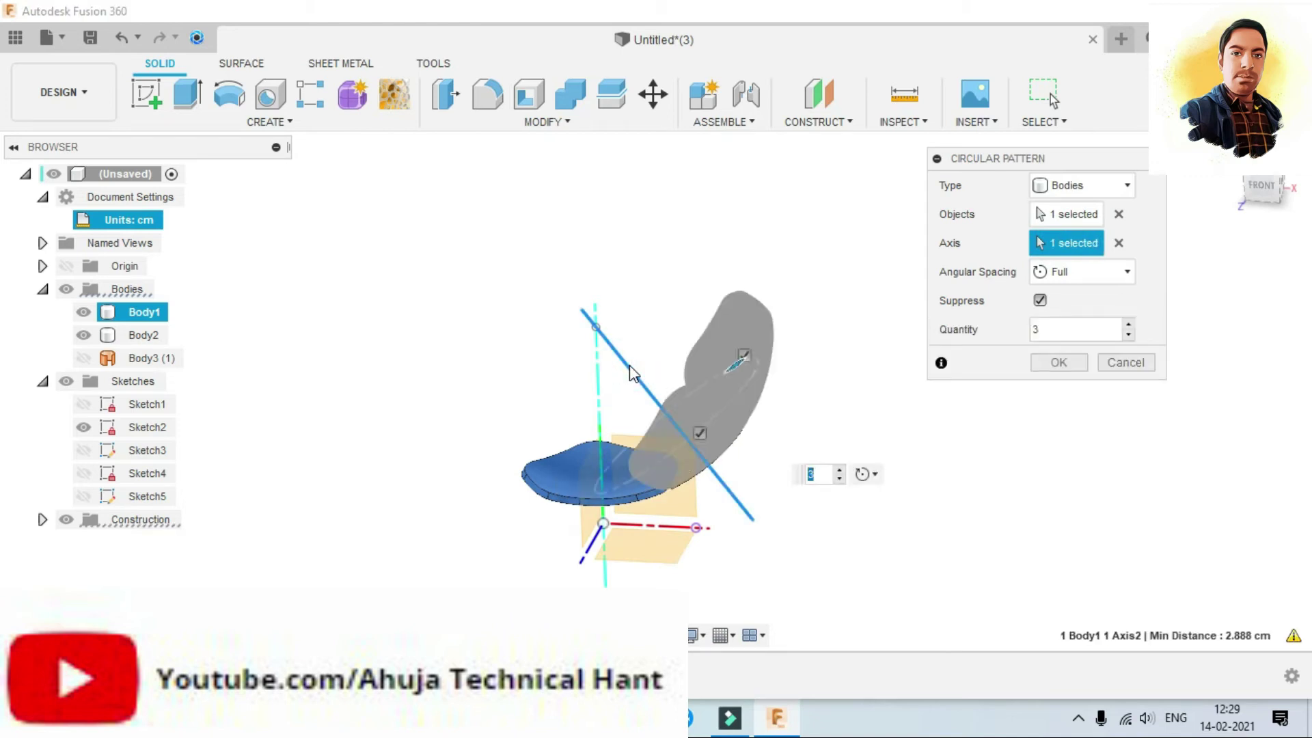
{"action": "left_click", "coordinate": [1060, 362]}
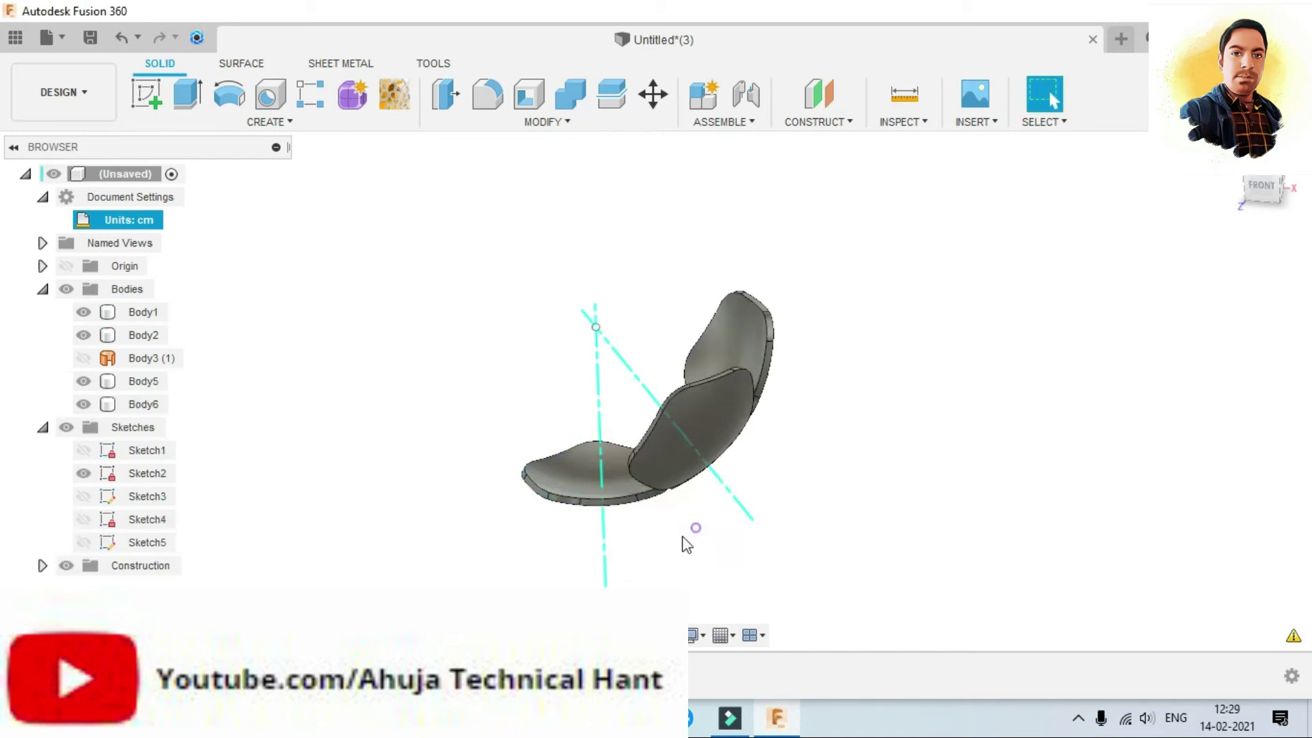
Step: Circular-pattern the small wedge panel Body2 five times around the vertical axis
{"action": "middle_click_drag", "start_coordinate": [650, 463], "coordinate": [692, 473], "text": "shift"}
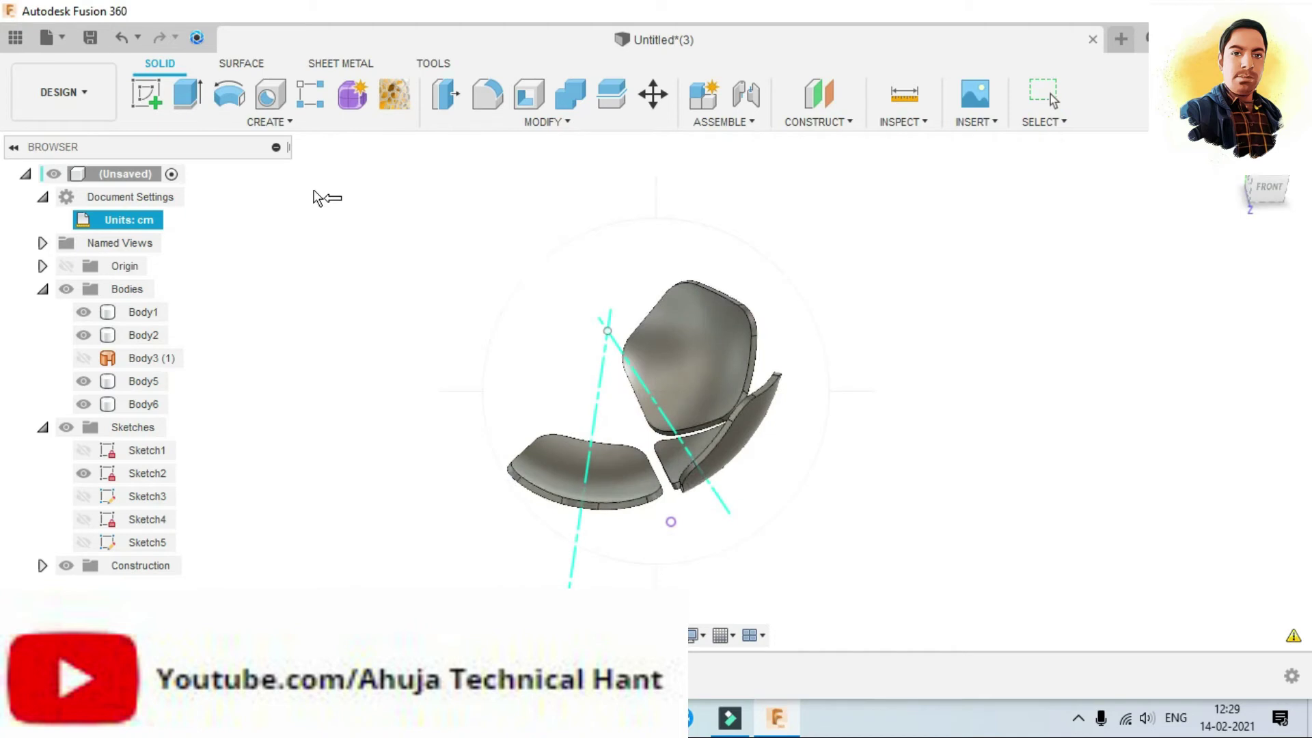
{"action": "left_click", "coordinate": [280, 127]}
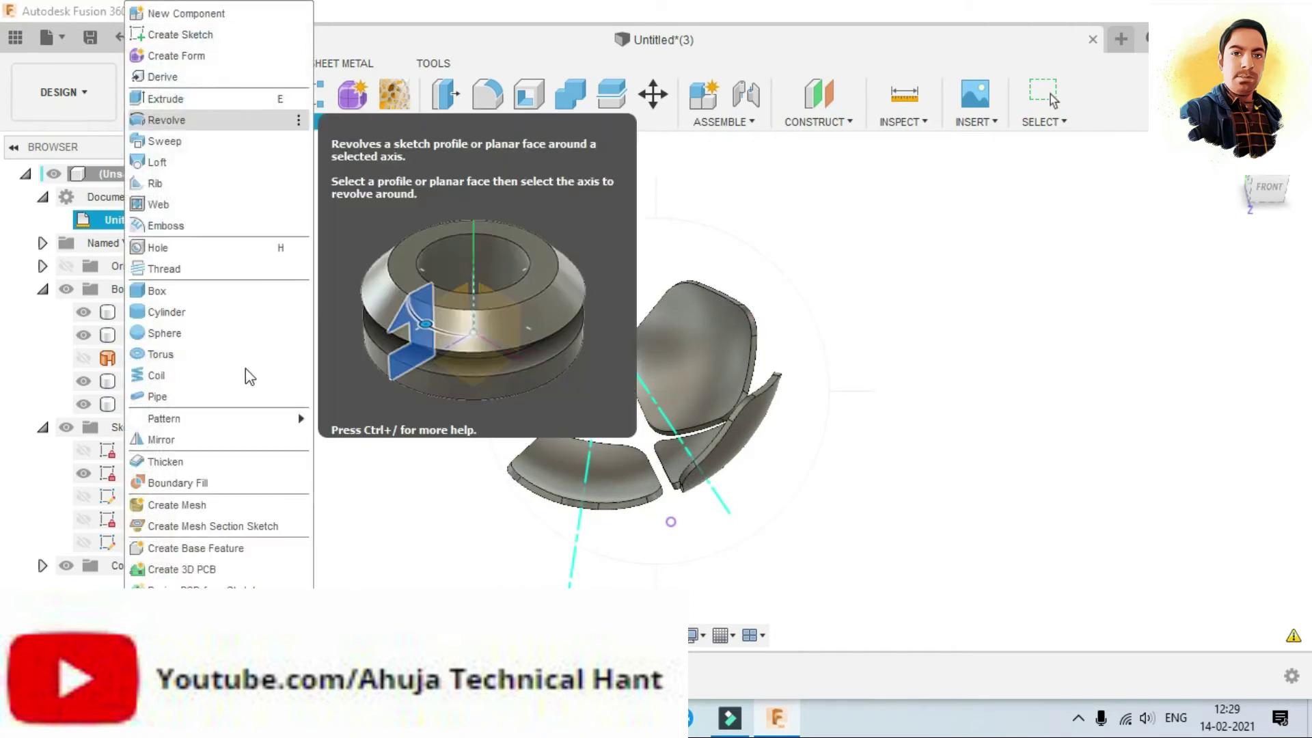
{"action": "left_click", "coordinate": [246, 419]}
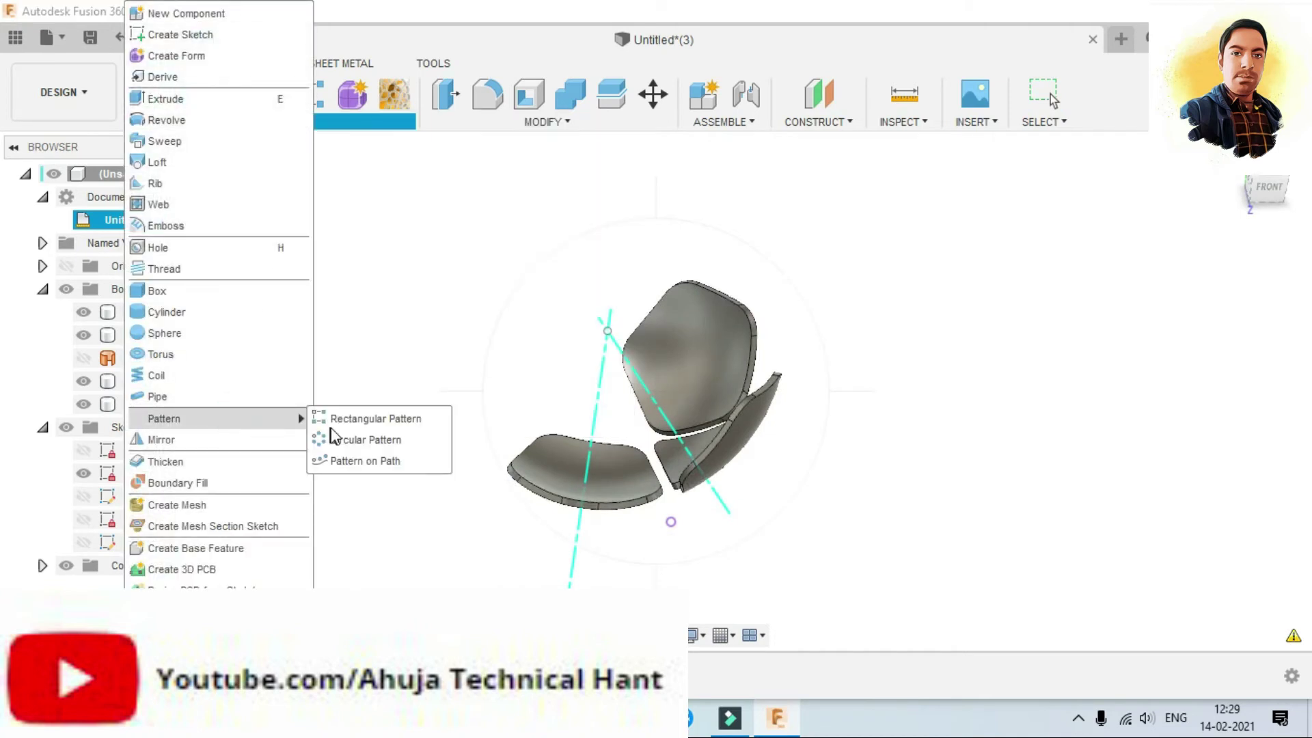
{"action": "left_click", "coordinate": [342, 441]}
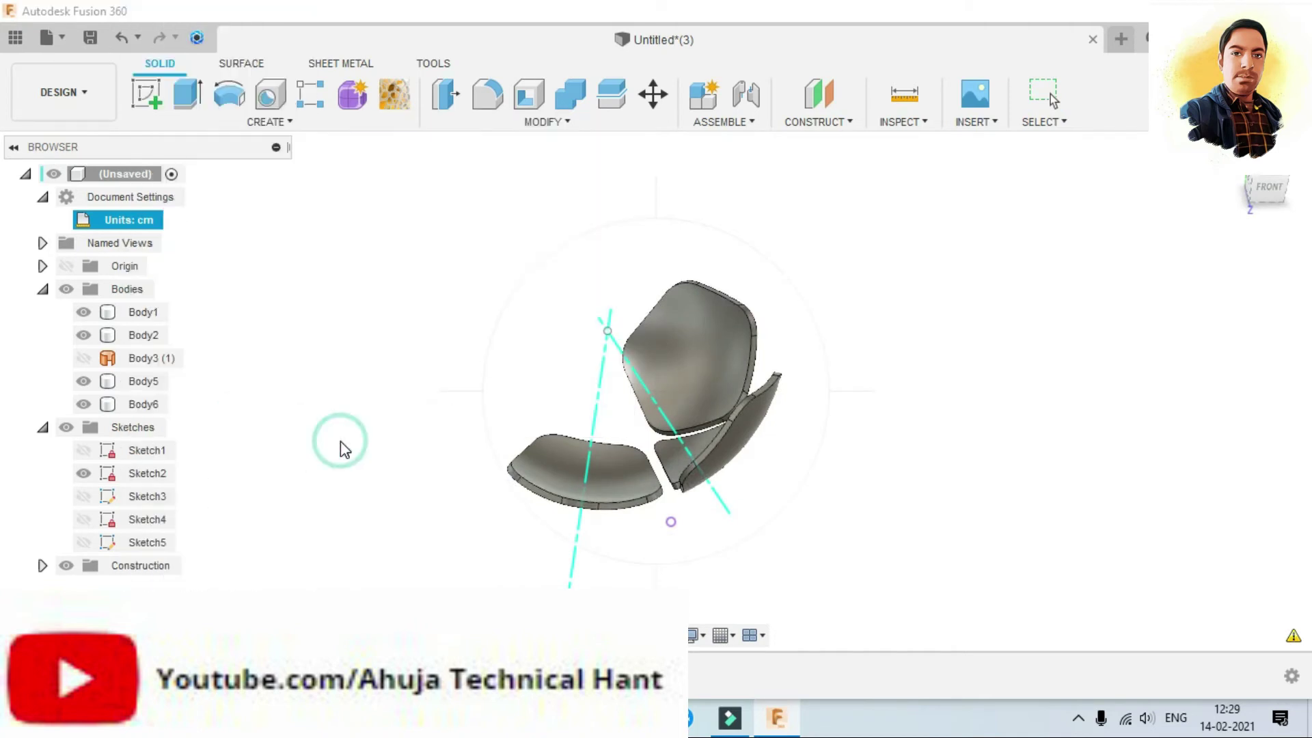
{"action": "left_click", "coordinate": [674, 451]}
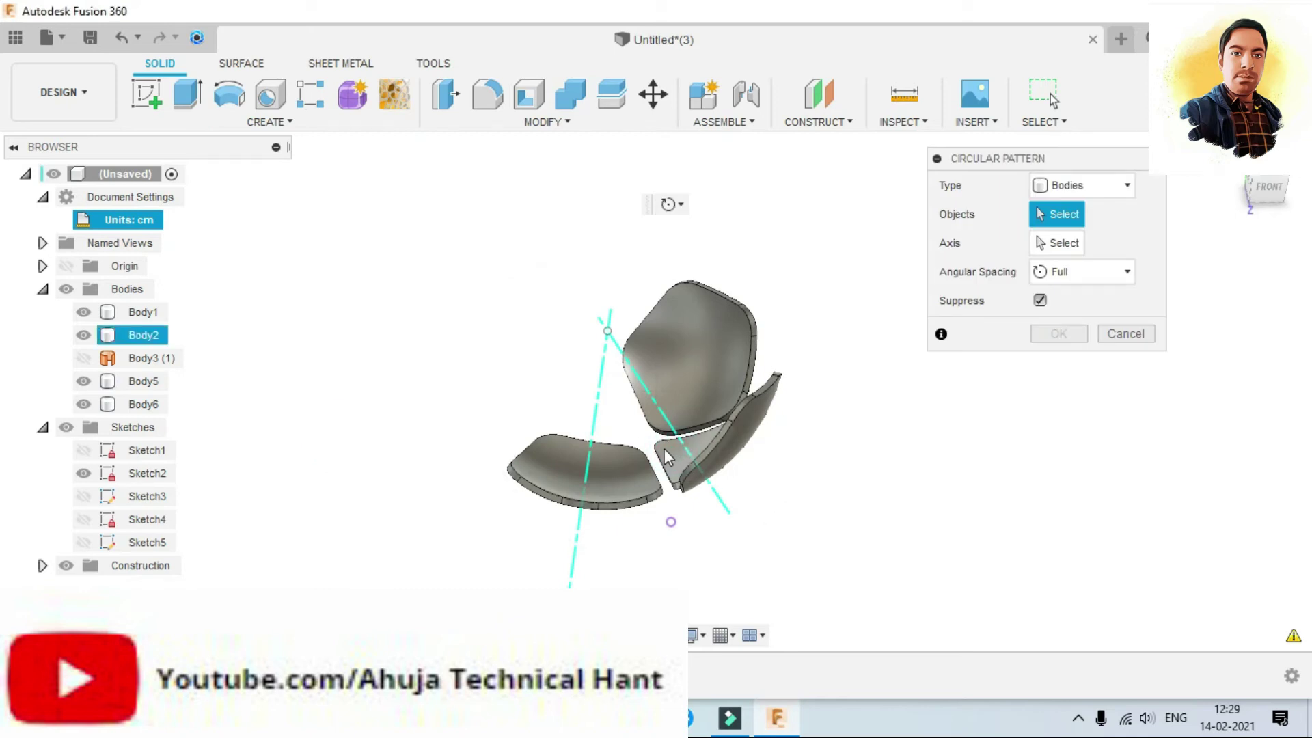
{"action": "left_click", "coordinate": [666, 451]}
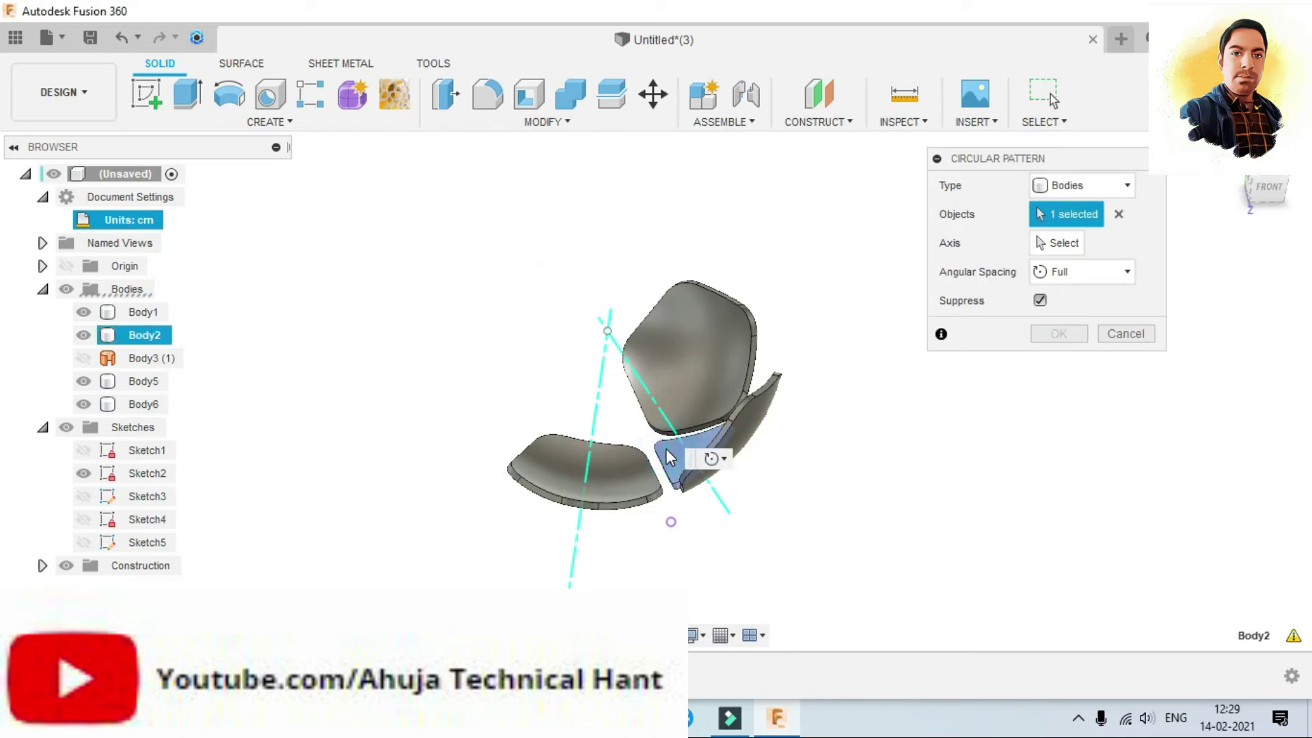
{"action": "left_click", "coordinate": [1047, 245]}
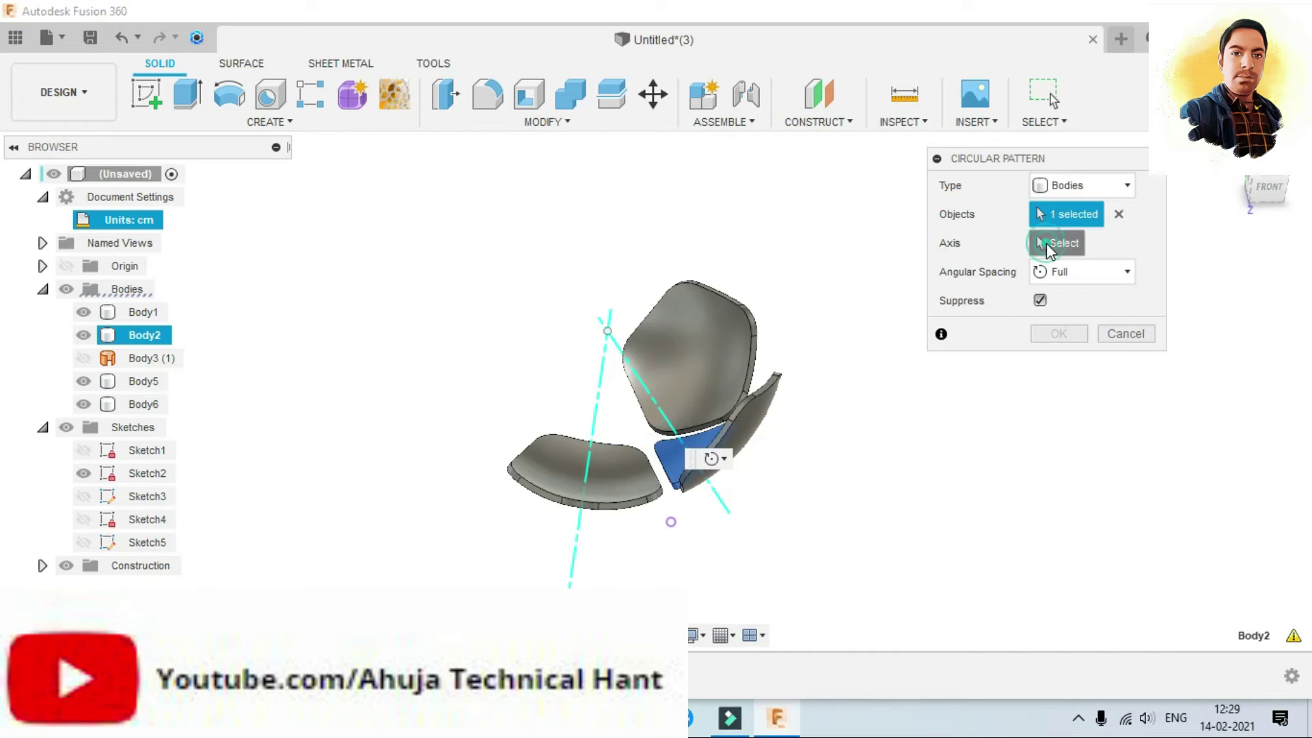
{"action": "left_click", "coordinate": [610, 358]}
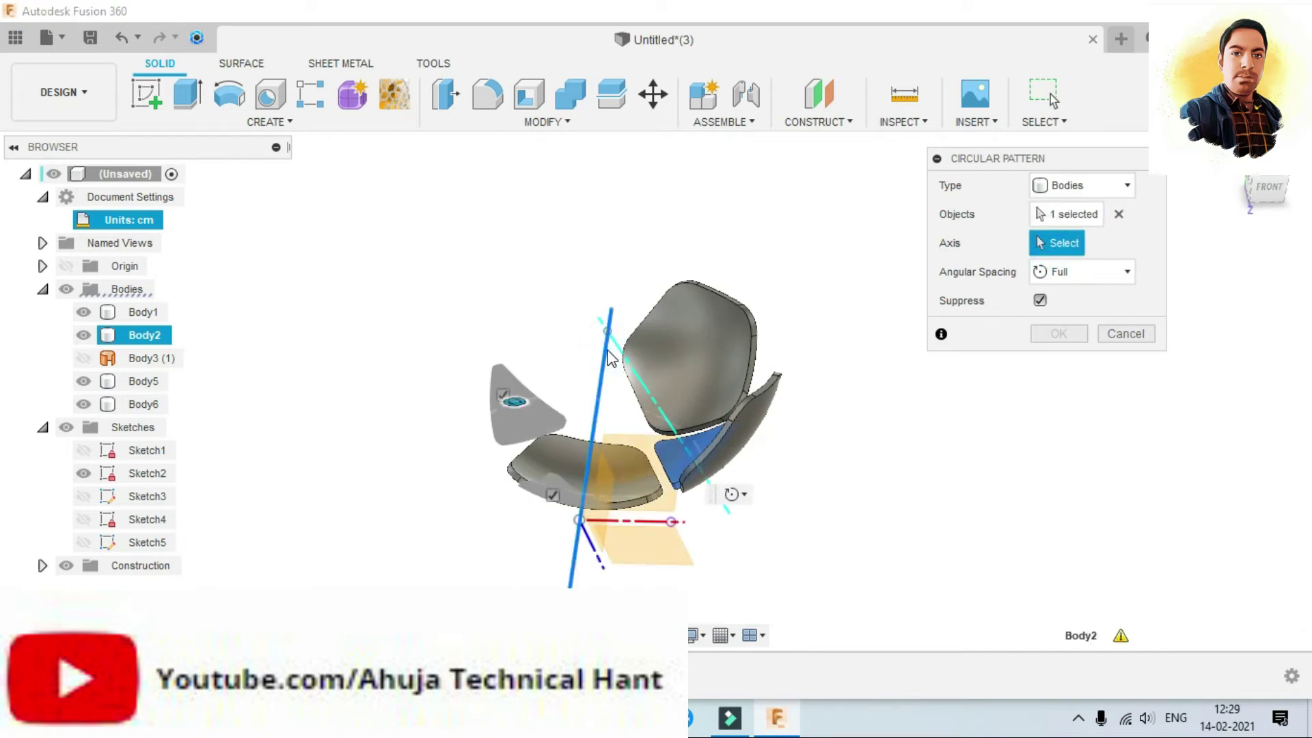
{"action": "key", "text": "Return"}
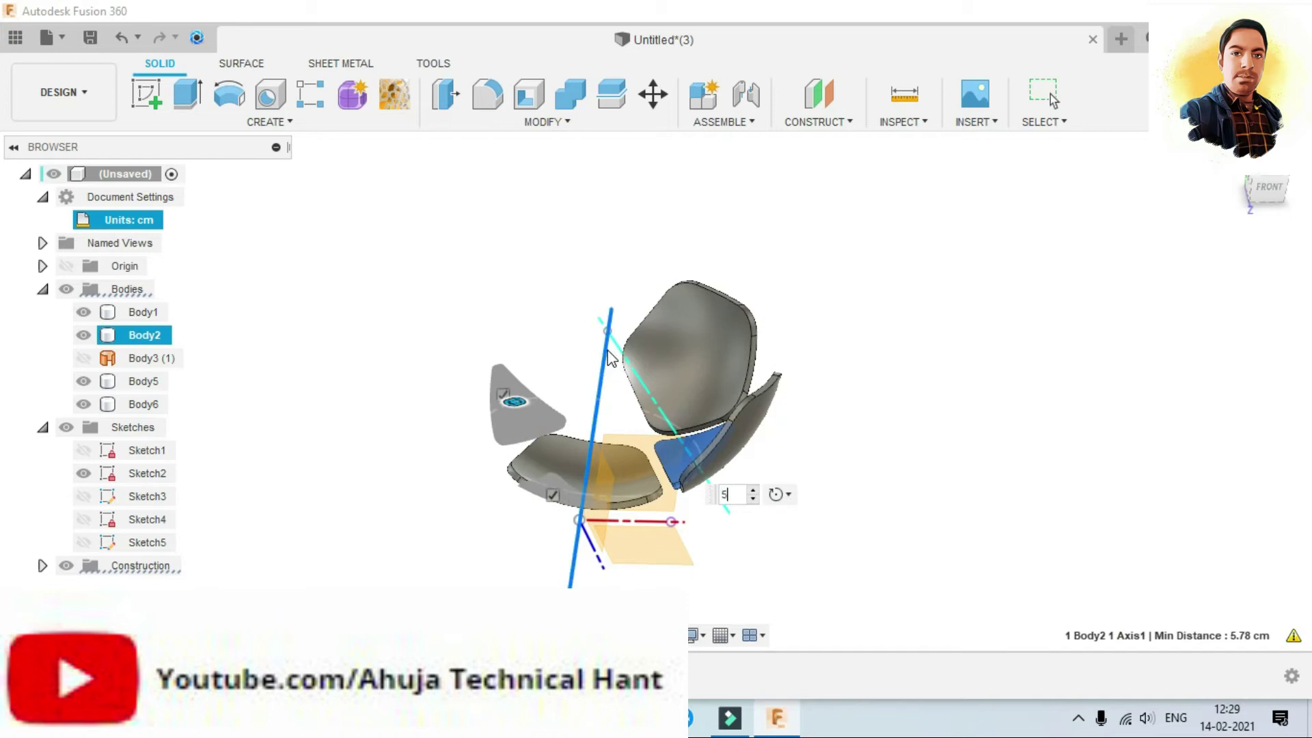
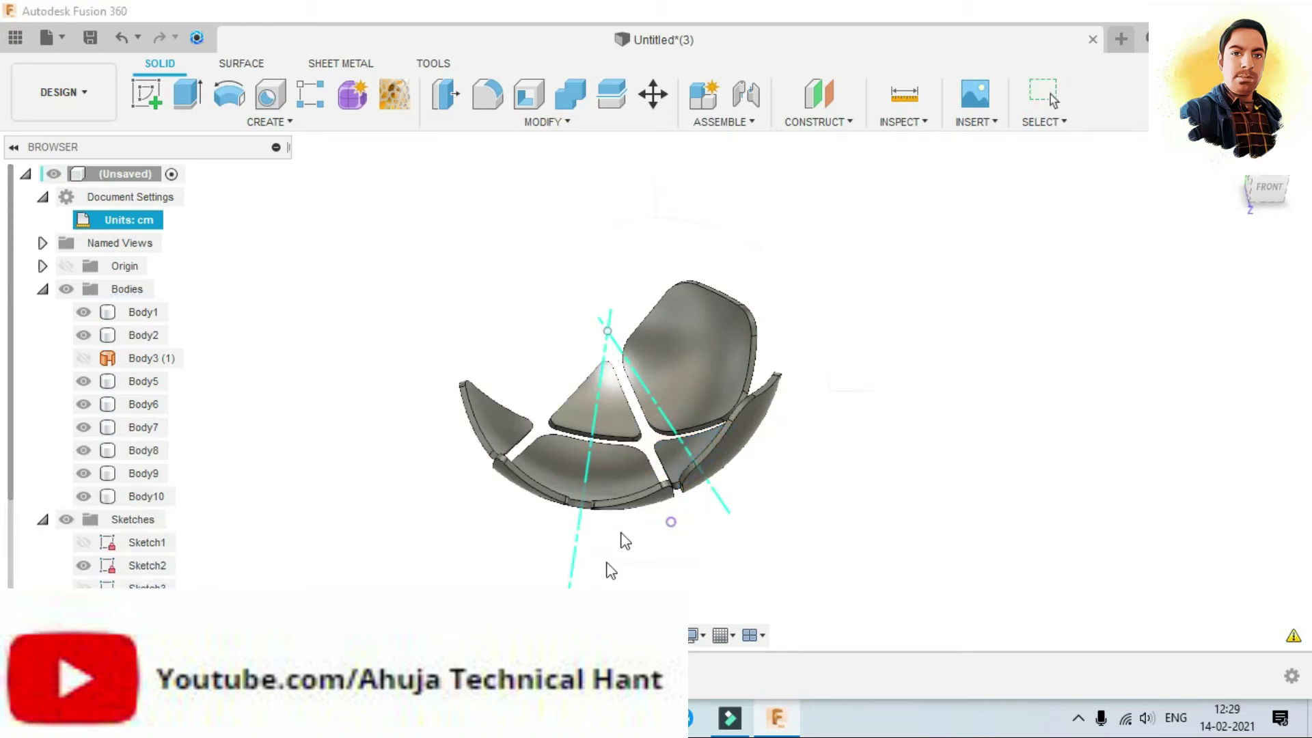
Step: Circular-pattern the pentagonal panel Body5 five times around the tilted axis line
{"action": "mouse_move", "coordinate": [619, 534]}
{"action": "middle_mouse_down", "text": "shift"}
{"action": "mouse_move", "coordinate": [641, 546]}
{"action": "mouse_move", "coordinate": [587, 549]}
{"action": "mouse_move", "coordinate": [635, 545]}
{"action": "middle_mouse_up", "text": "shift"}
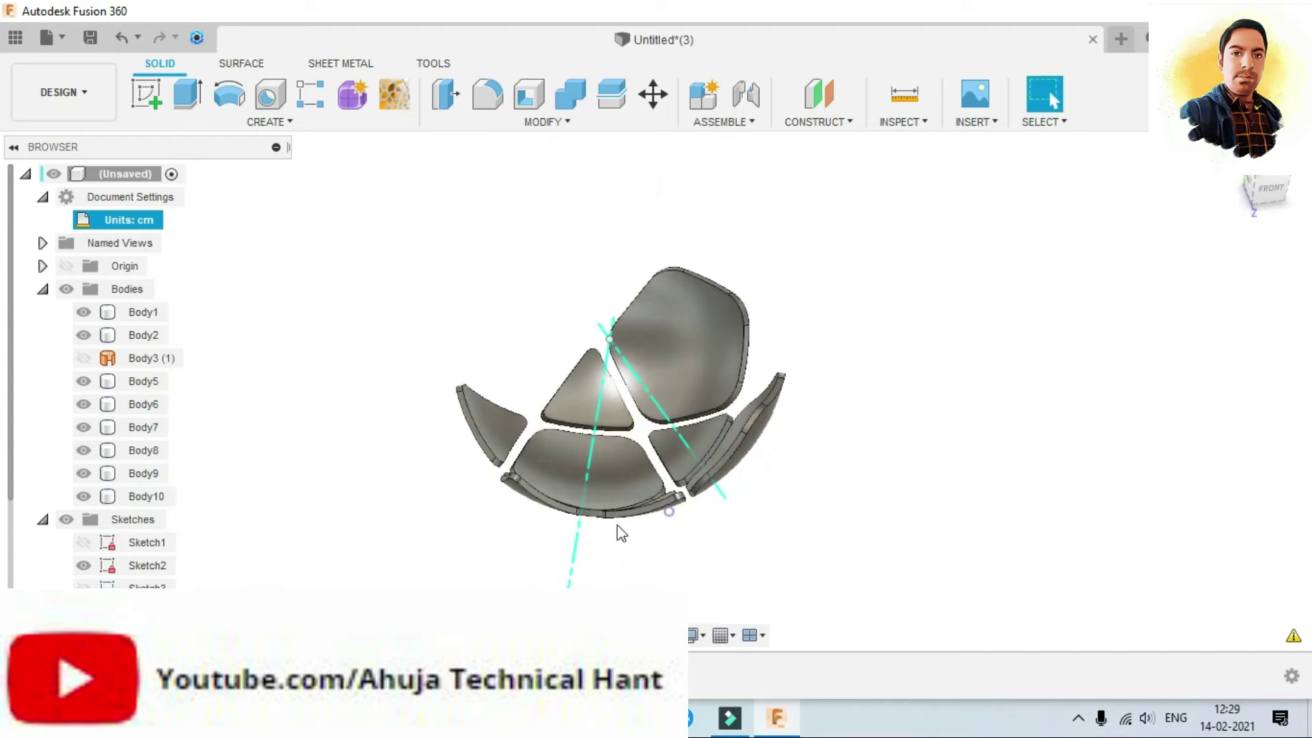
{"action": "left_click", "coordinate": [280, 127]}
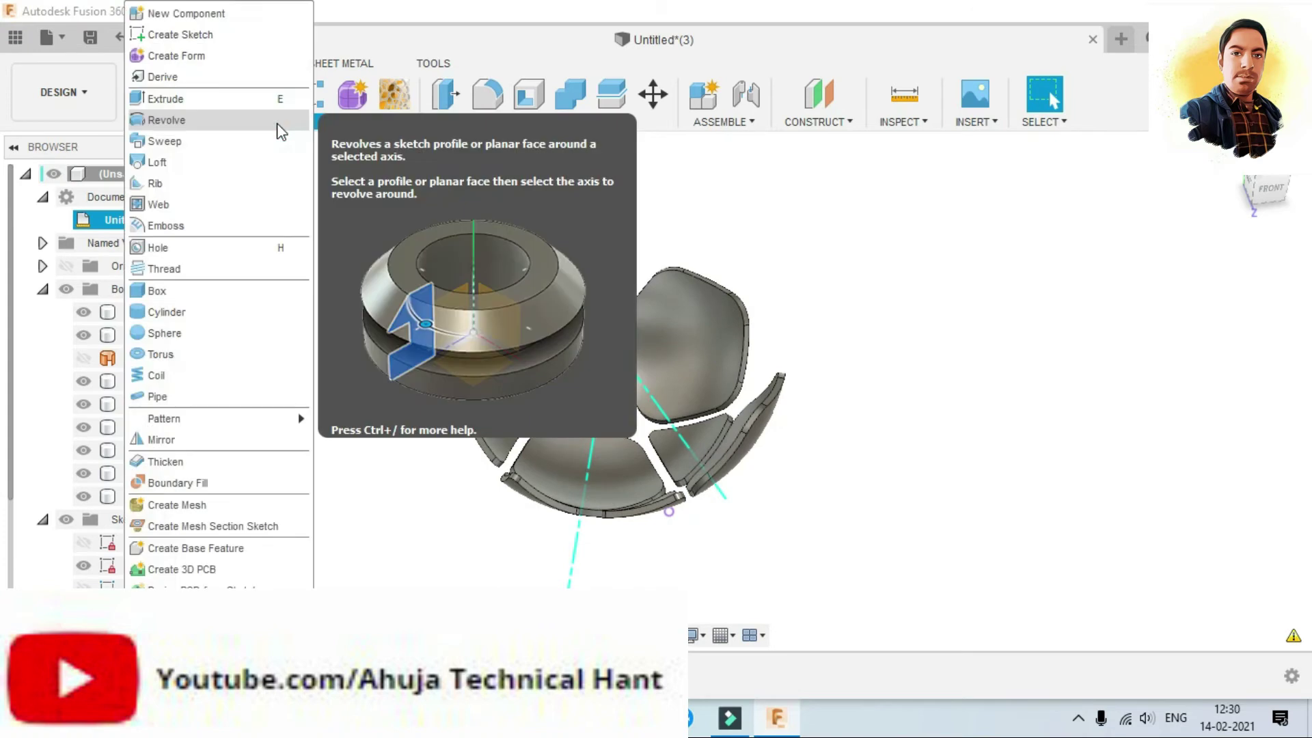
{"action": "left_click", "coordinate": [228, 420]}
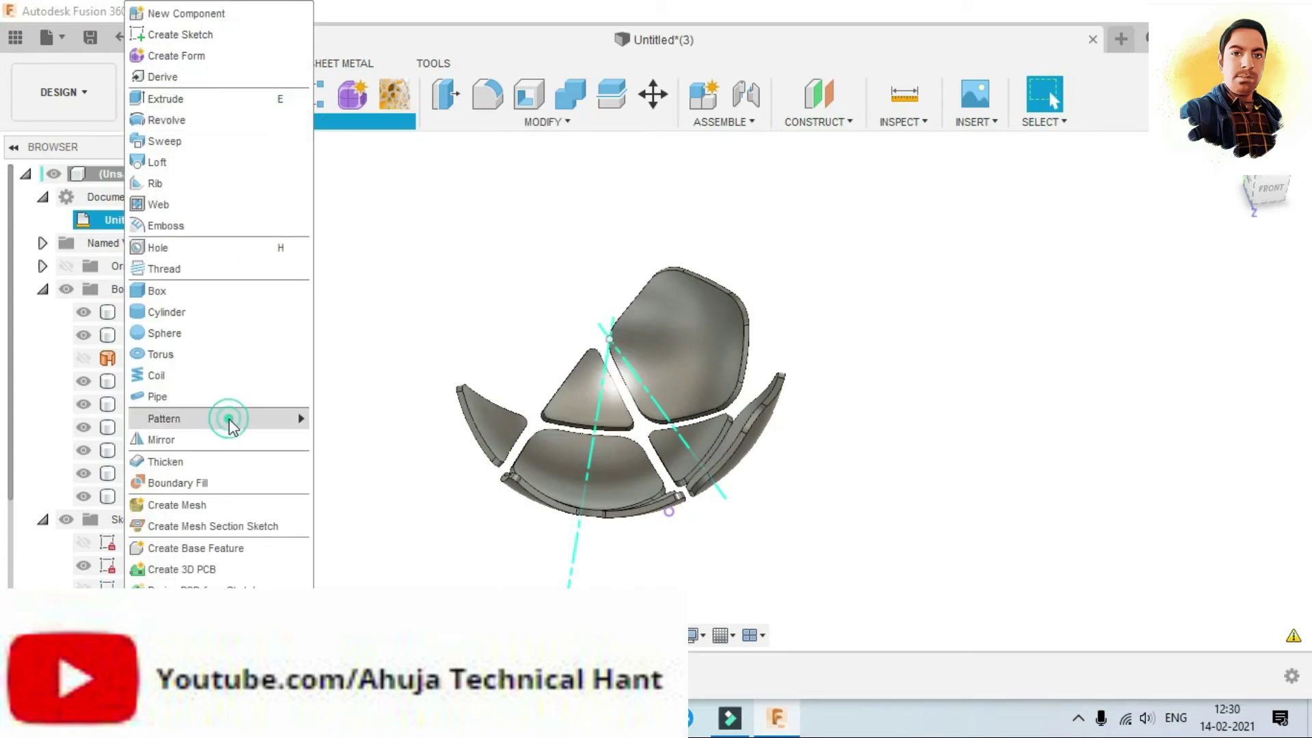
{"action": "left_click", "coordinate": [360, 442]}
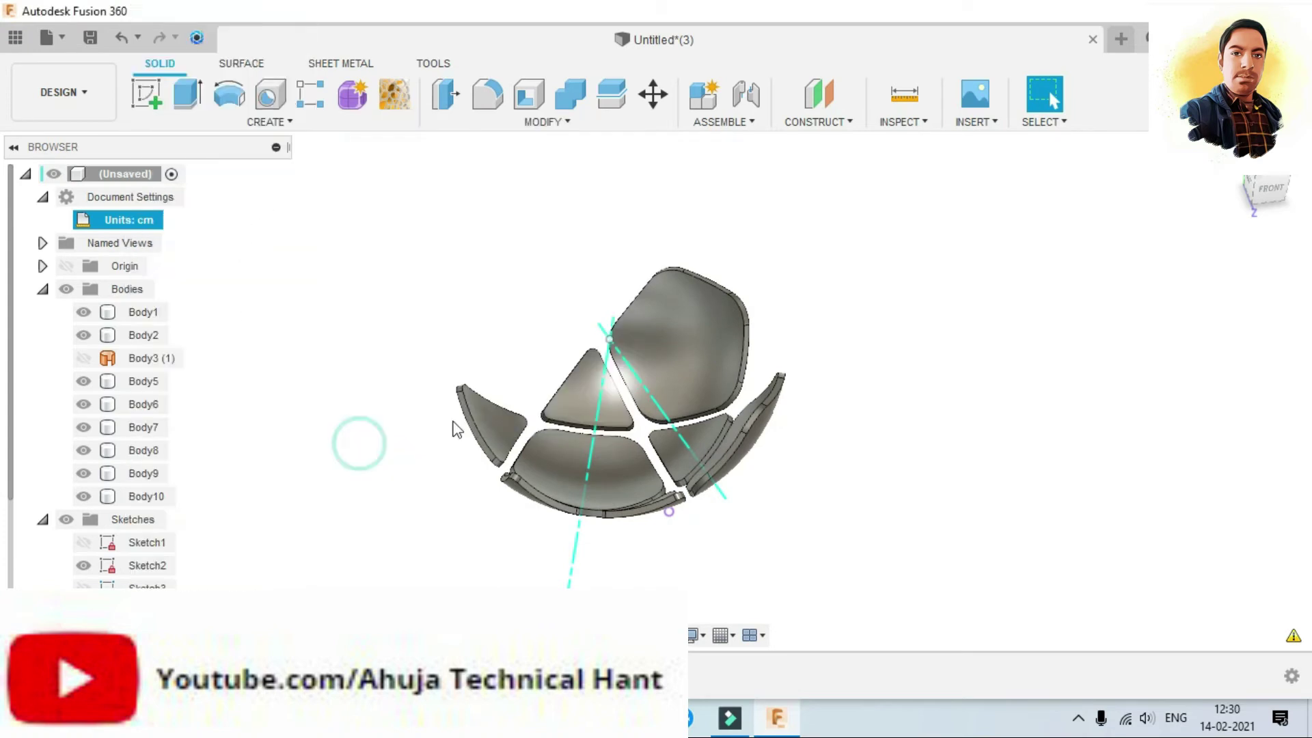
{"action": "left_click", "coordinate": [732, 323]}
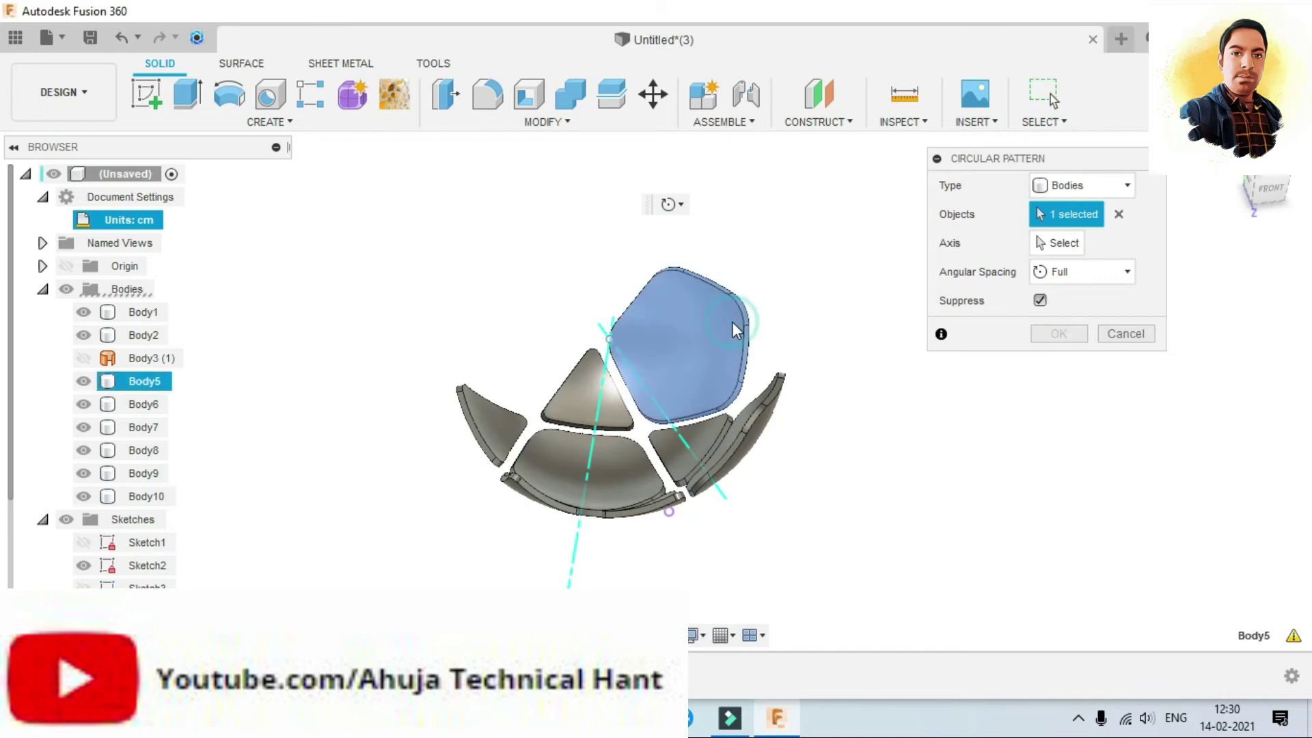
{"action": "left_click", "coordinate": [1077, 244]}
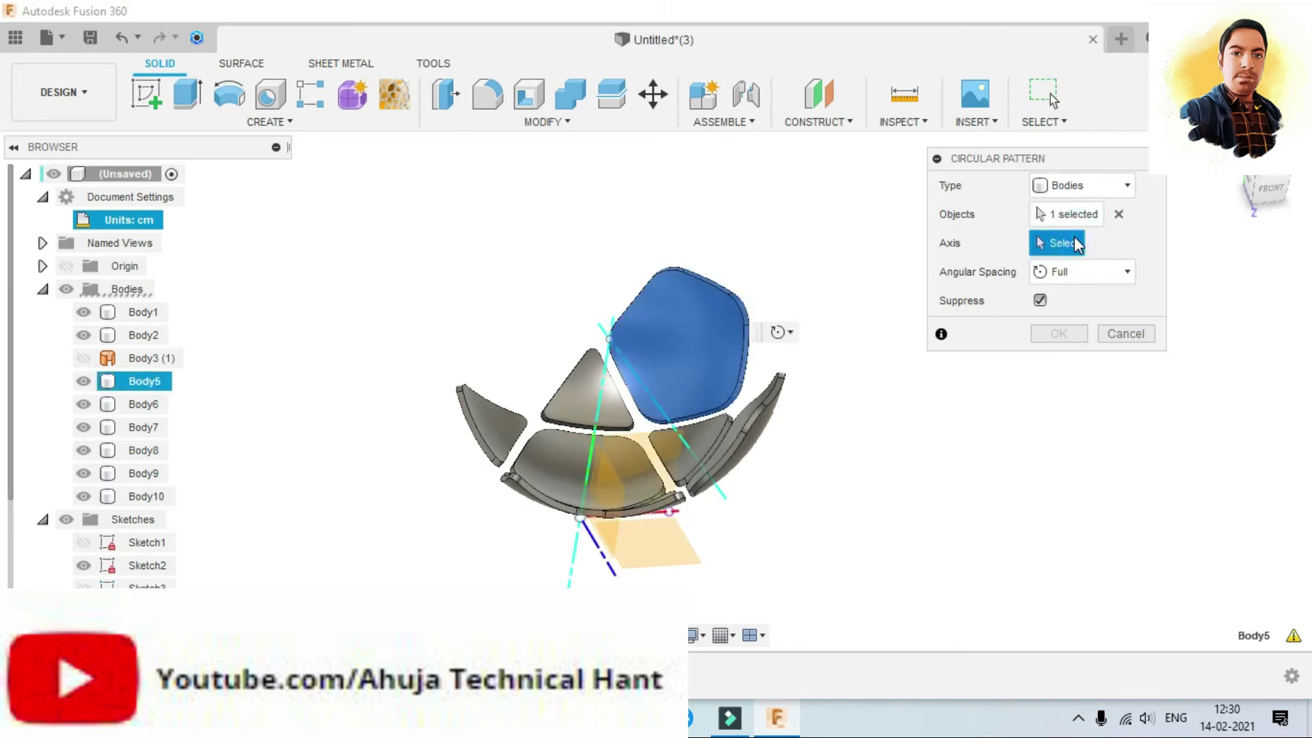
{"action": "left_click", "coordinate": [610, 374]}
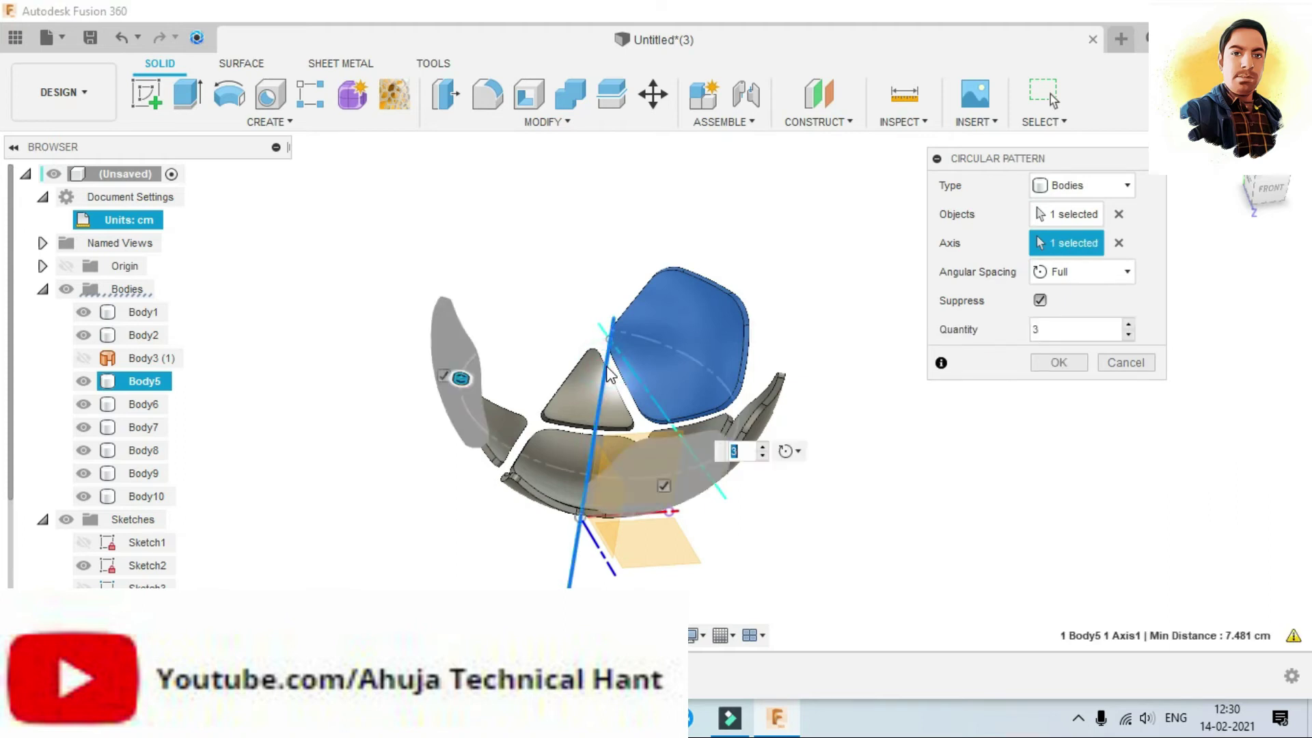
{"action": "type", "text": "5"}
{"action": "key", "text": "Return"}
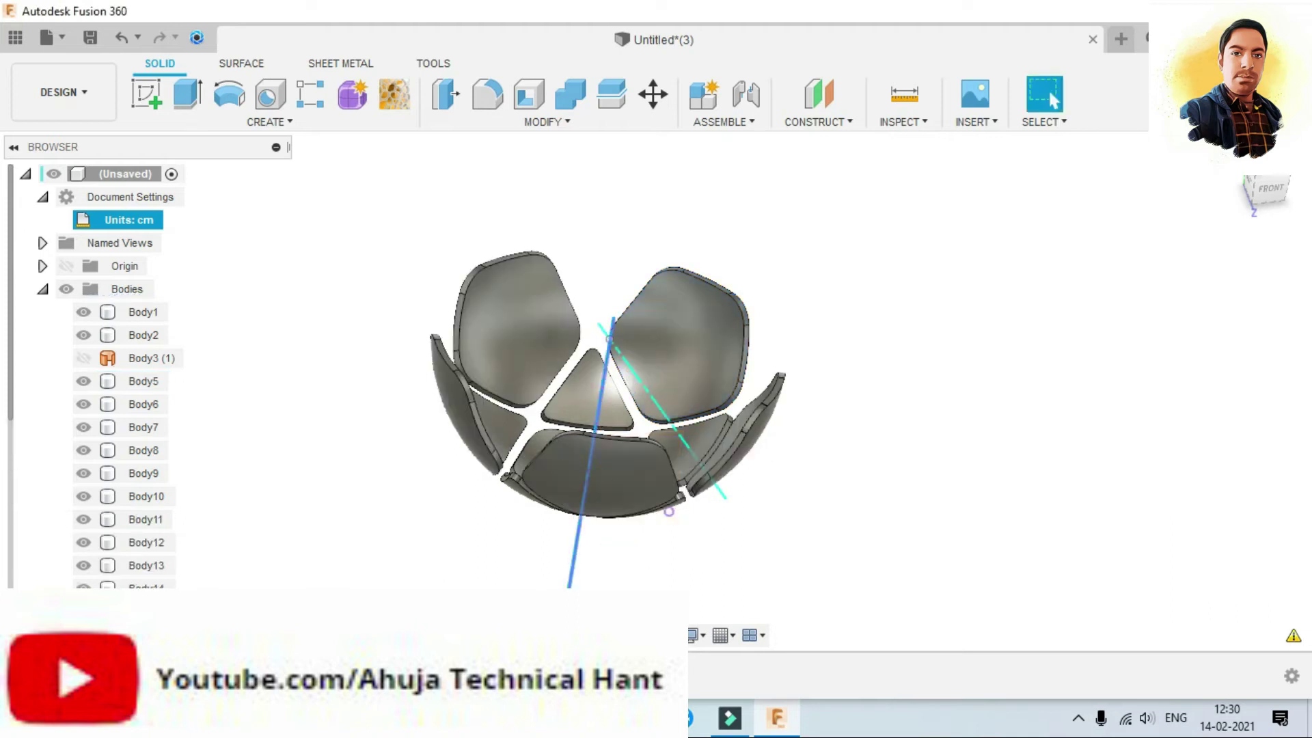
Step: Start a new sketch on the chosen plane beside the panel bowl
{"action": "middle_click_drag", "start_coordinate": [579, 509], "coordinate": [581, 512], "text": "shift"}
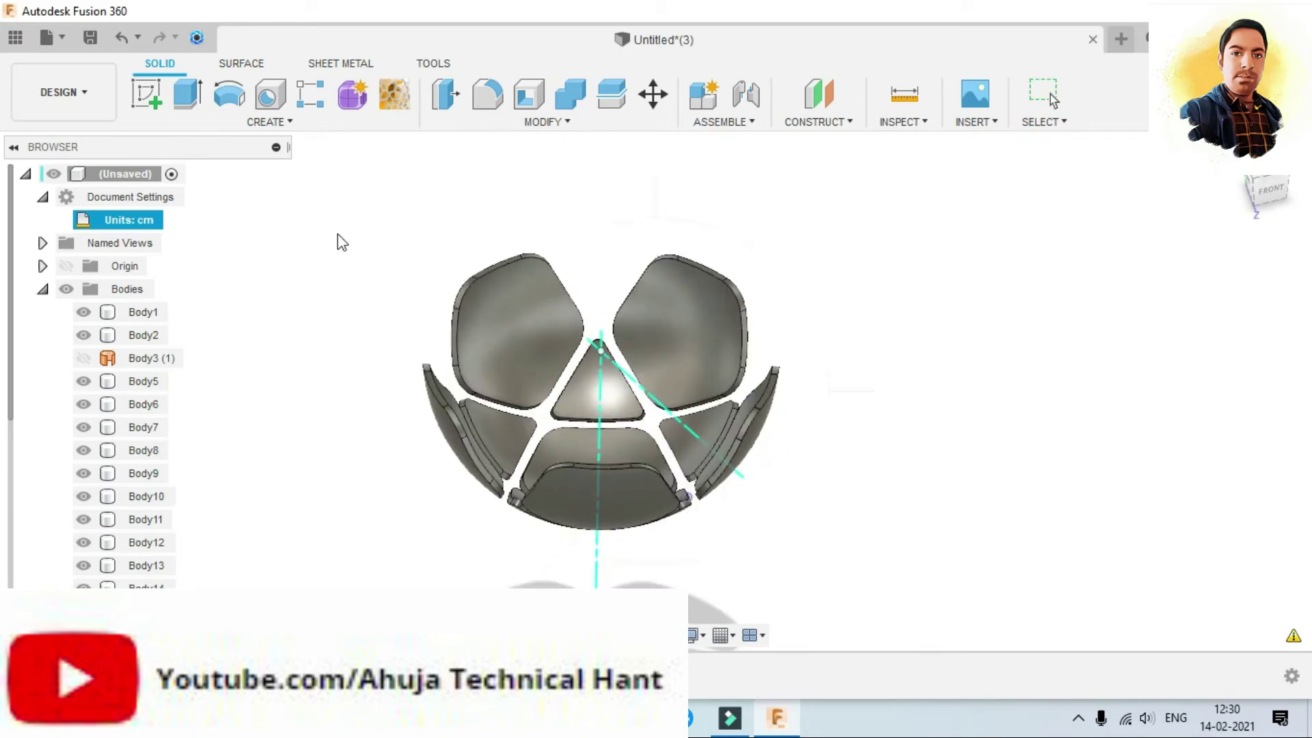
{"action": "left_click", "coordinate": [143, 97]}
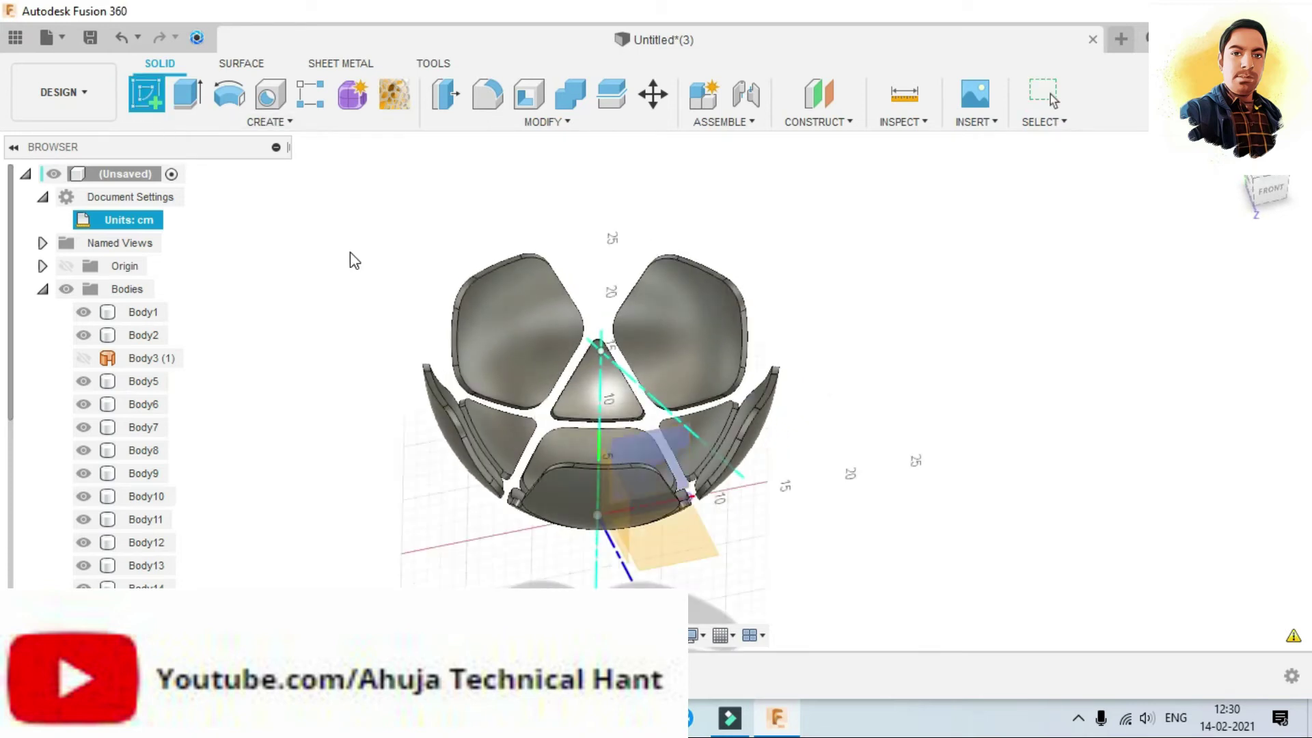
{"action": "left_click", "coordinate": [679, 449]}
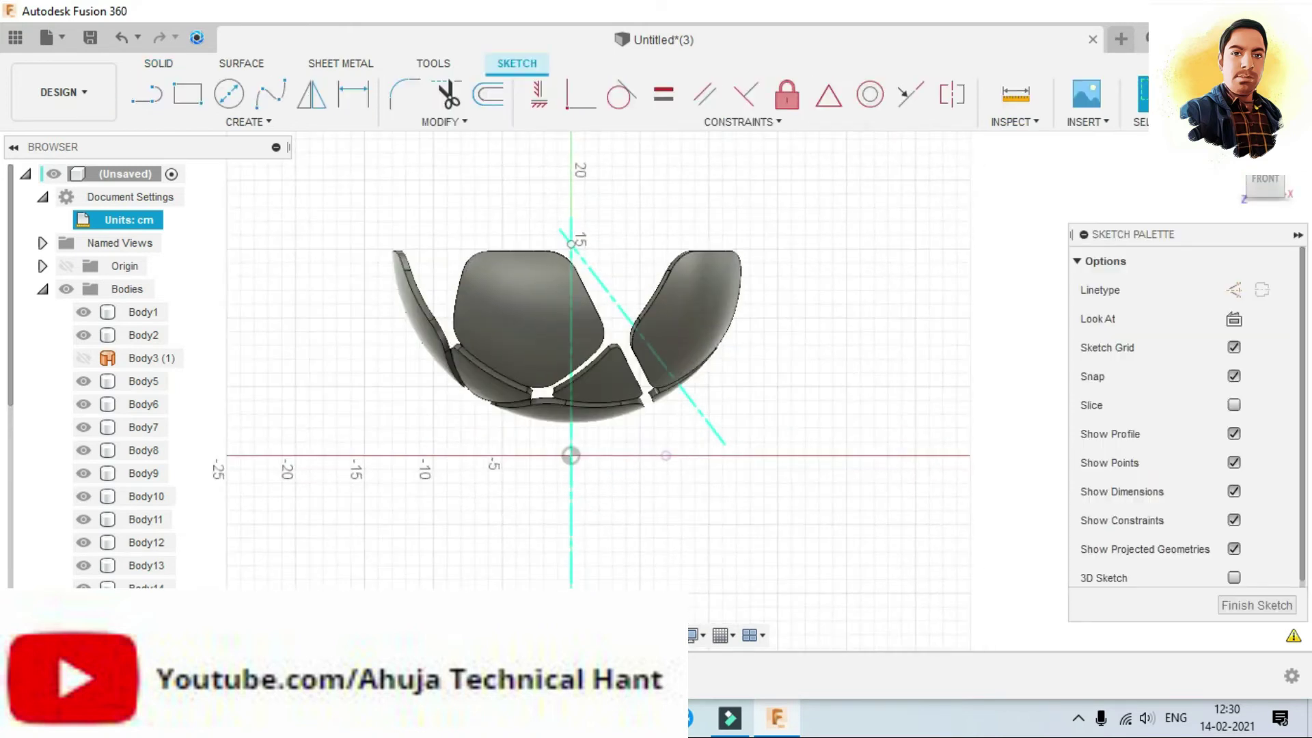
{"action": "middle_click_drag", "start_coordinate": [624, 419], "coordinate": [656, 491]}
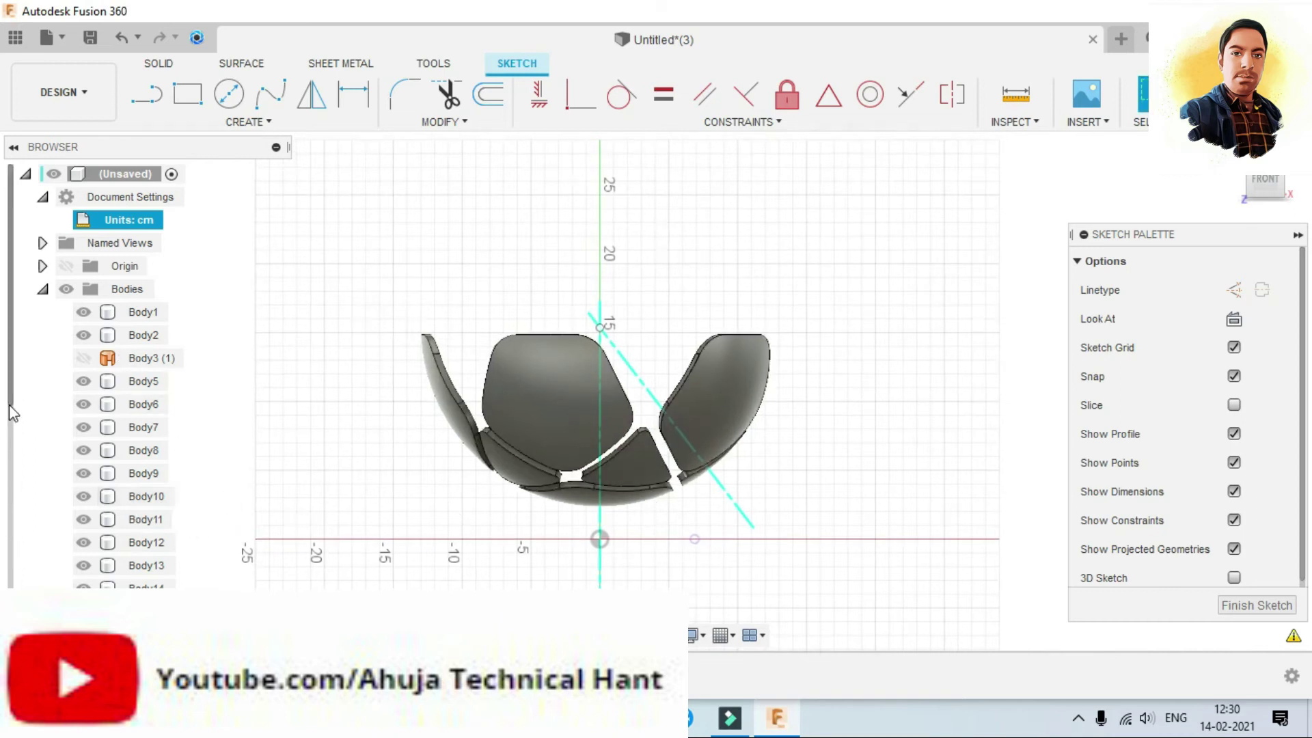
{"action": "scroll", "coordinate": [10, 410], "scroll_direction": "down", "scroll_amount": 2}
{"action": "scroll", "coordinate": [9, 540], "scroll_direction": "down", "scroll_amount": 4}
{"action": "scroll", "coordinate": [9, 540], "scroll_direction": "down", "scroll_amount": 2}
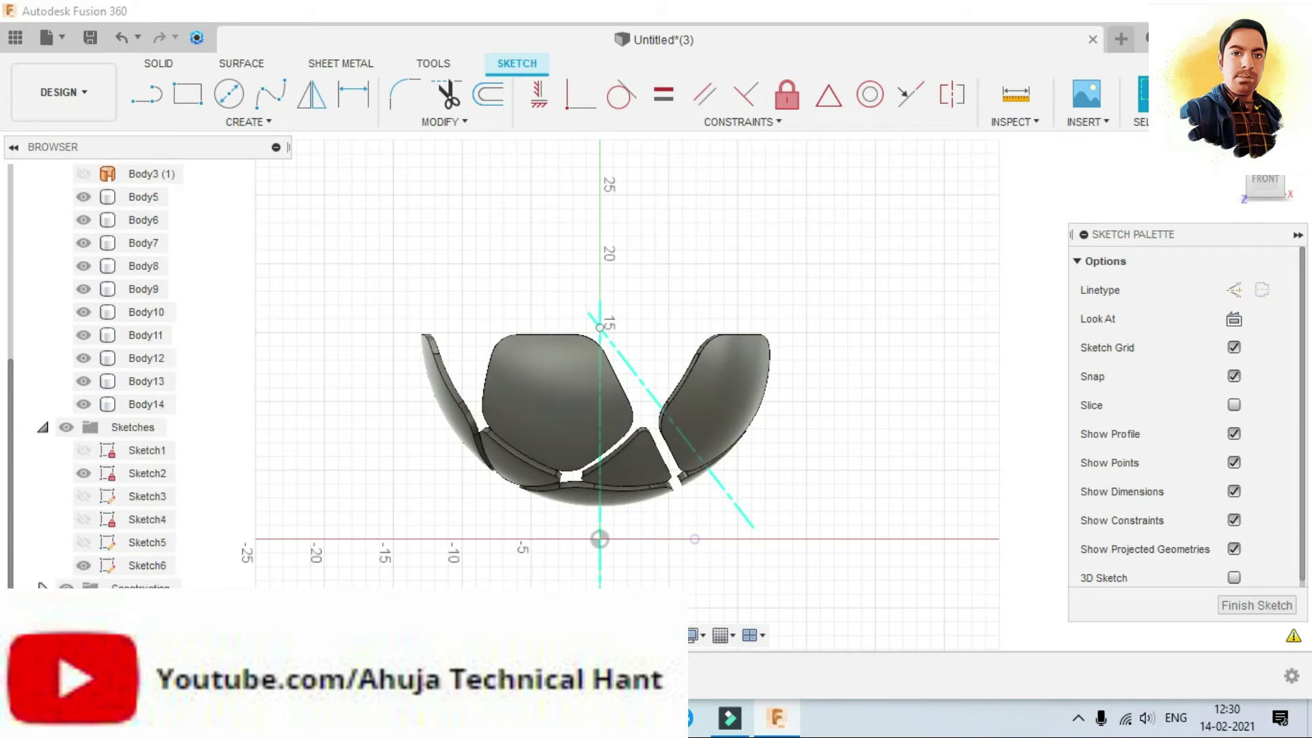
Step: Hide Sketch1, Sketch3 and Sketch4, show Sketch5's arc, and finish the sketch
{"action": "left_click", "coordinate": [83, 450]}
{"action": "left_click", "coordinate": [83, 450]}
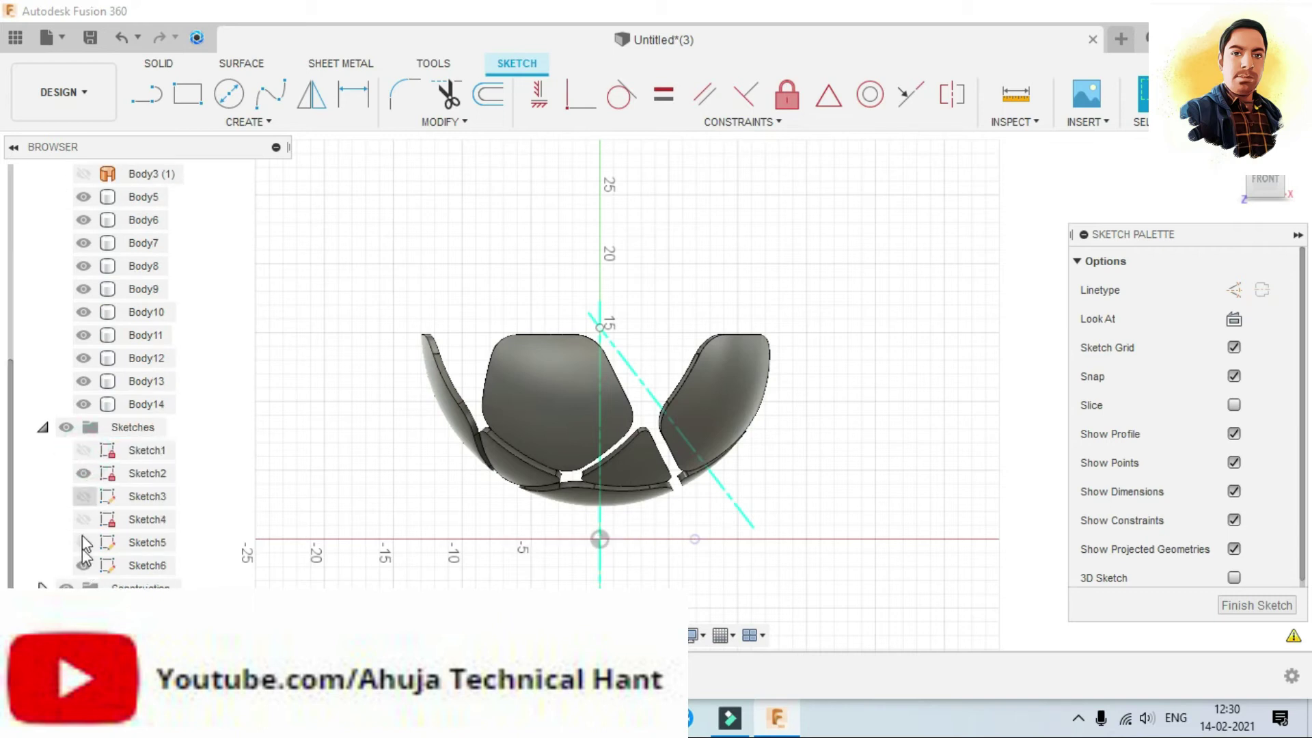
{"action": "left_click", "coordinate": [82, 498]}
{"action": "left_click", "coordinate": [83, 496]}
{"action": "left_click", "coordinate": [83, 520]}
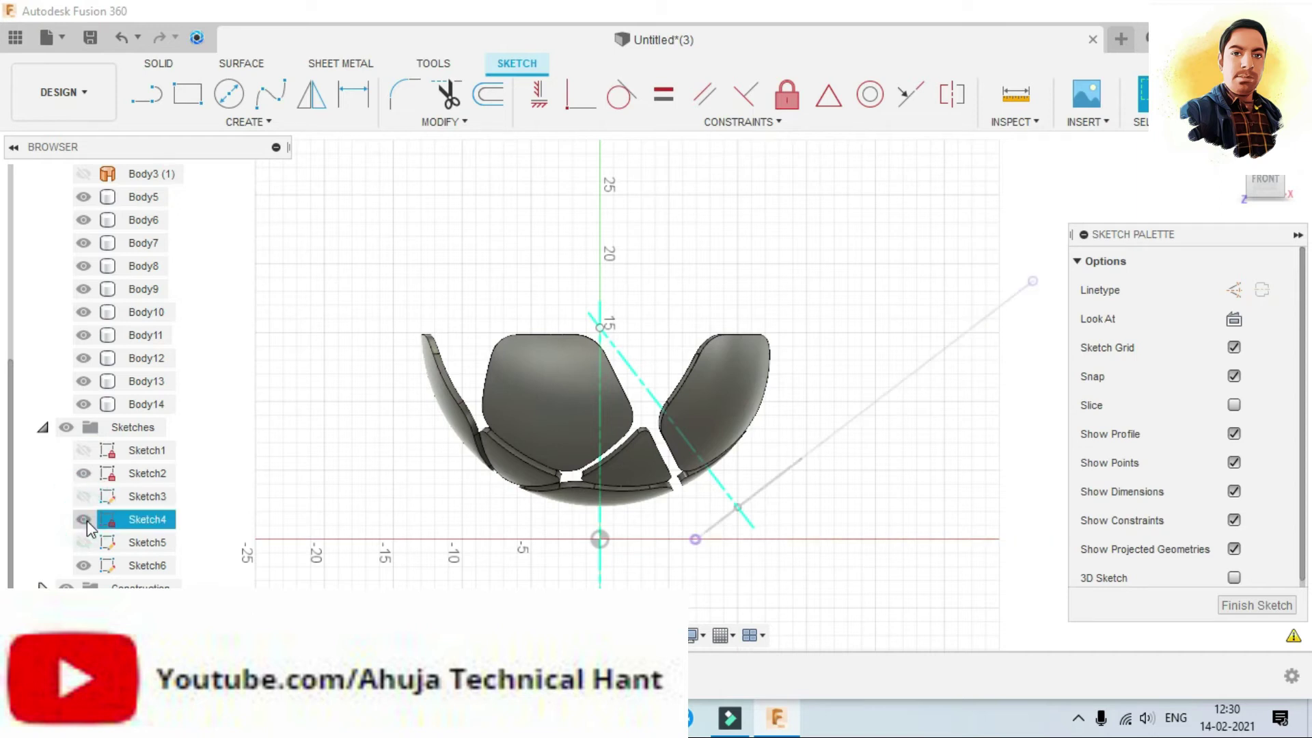
{"action": "left_click", "coordinate": [83, 520]}
{"action": "left_click", "coordinate": [84, 542]}
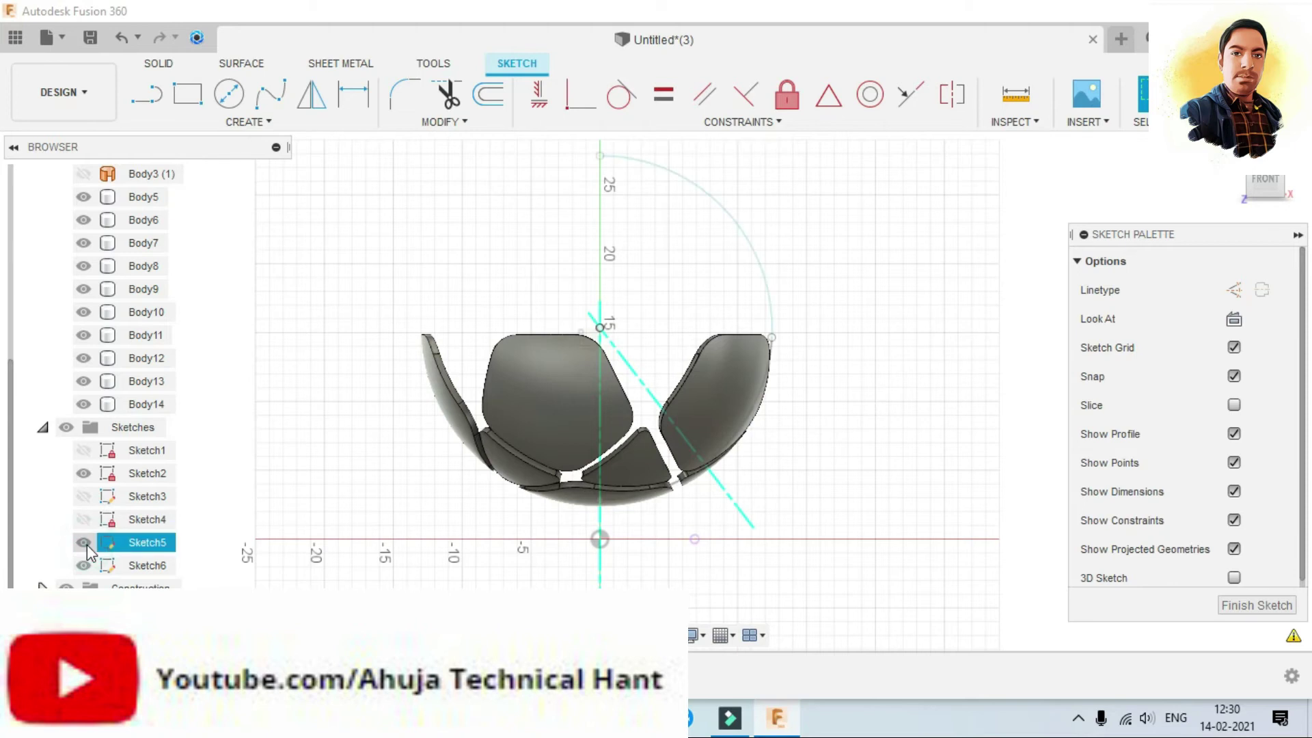
{"action": "left_click", "coordinate": [630, 325]}
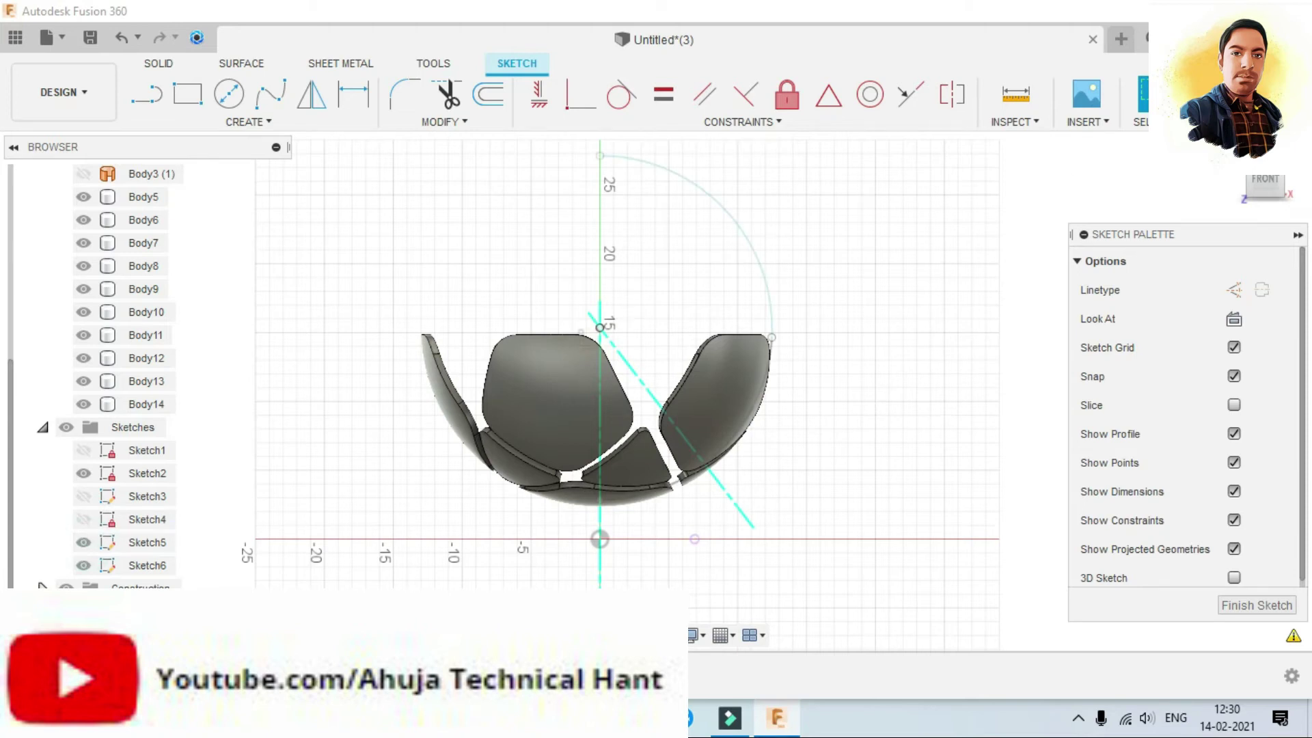
{"action": "left_click", "coordinate": [1142, 94]}
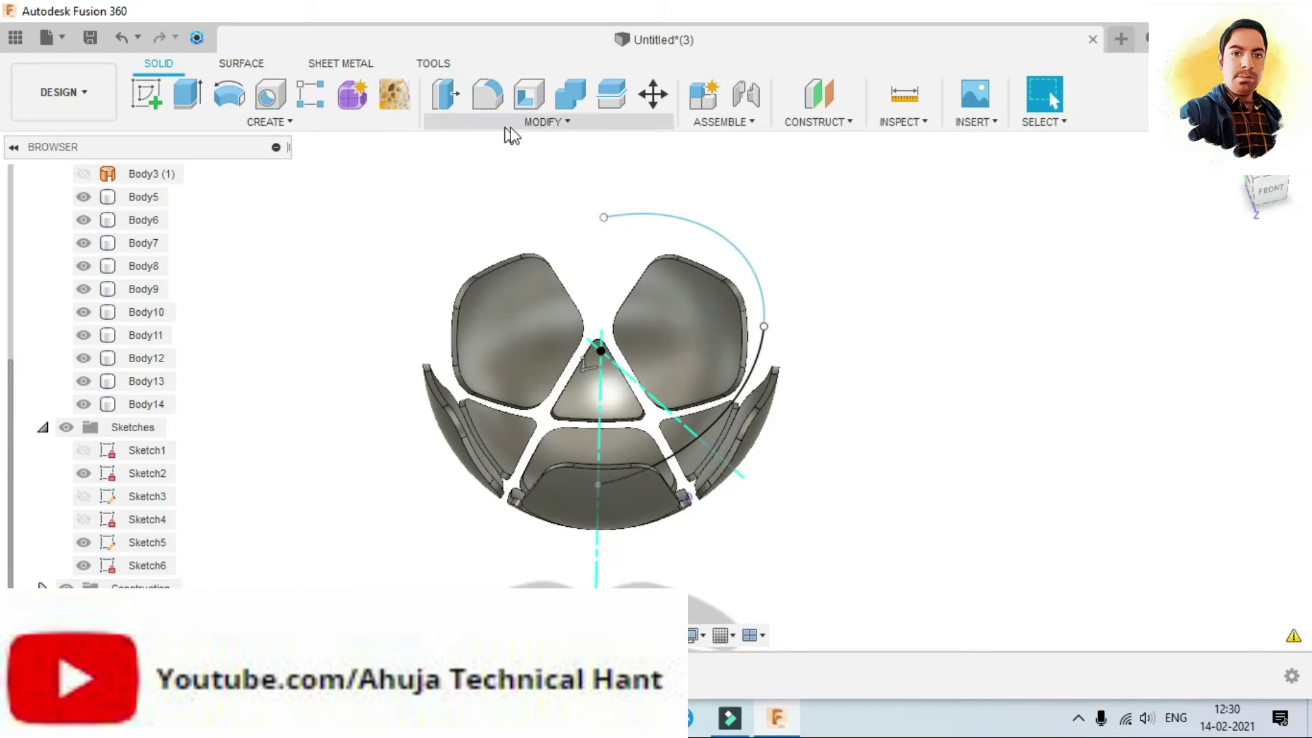
Step: Add a construction plane along the Sketch5 arc at its lower end, distance 0
{"action": "left_click", "coordinate": [515, 127]}
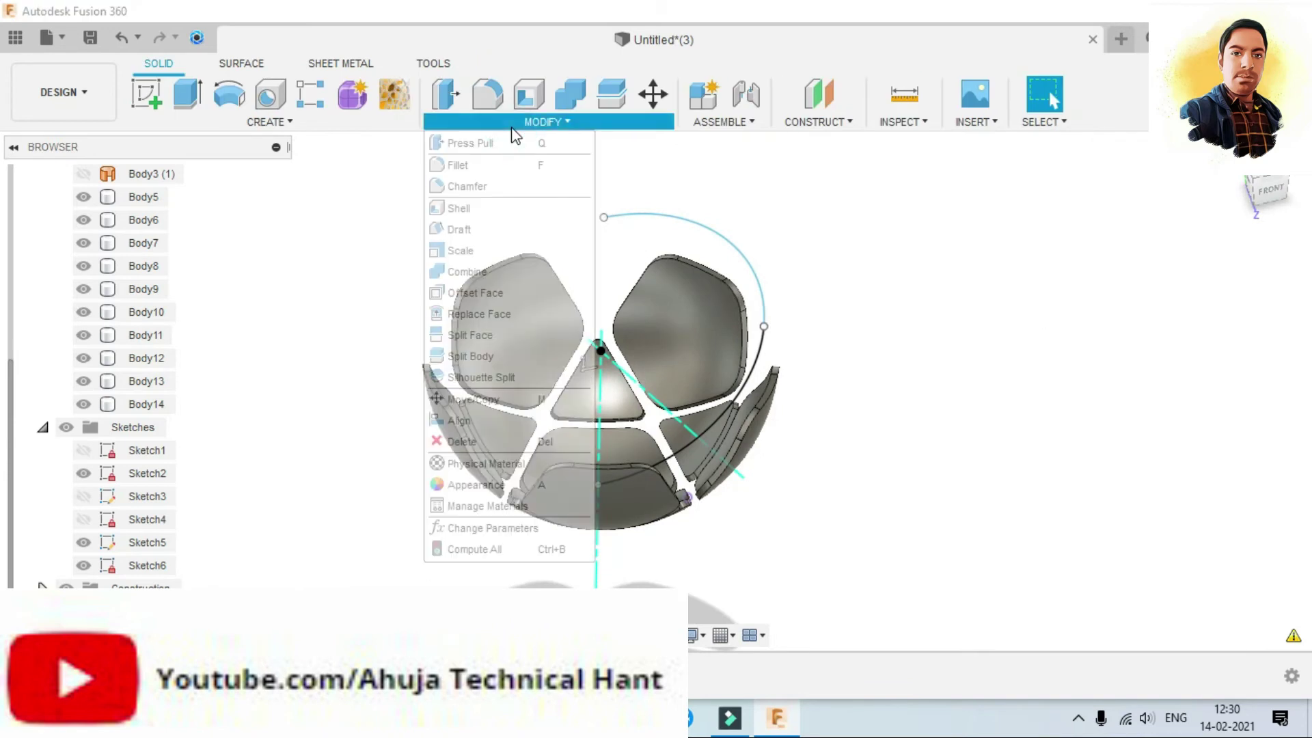
{"action": "left_click", "coordinate": [809, 127]}
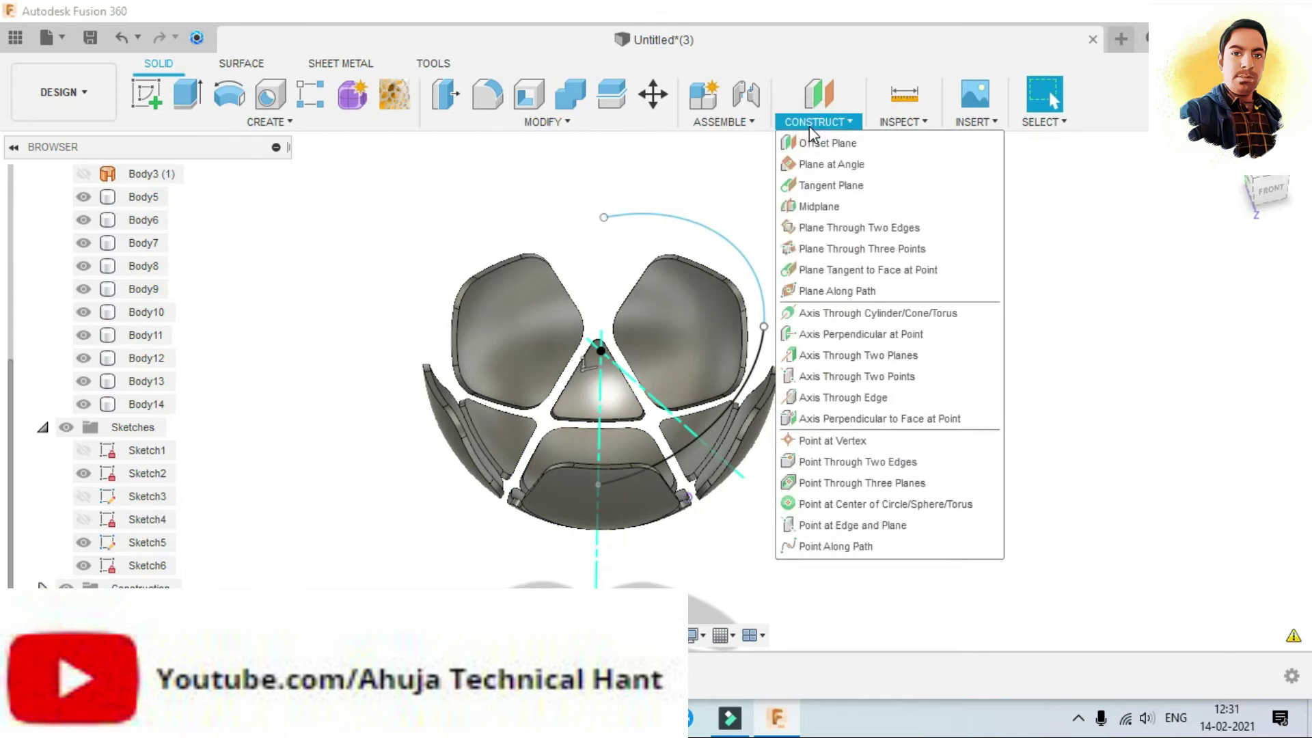
{"action": "left_click", "coordinate": [825, 292]}
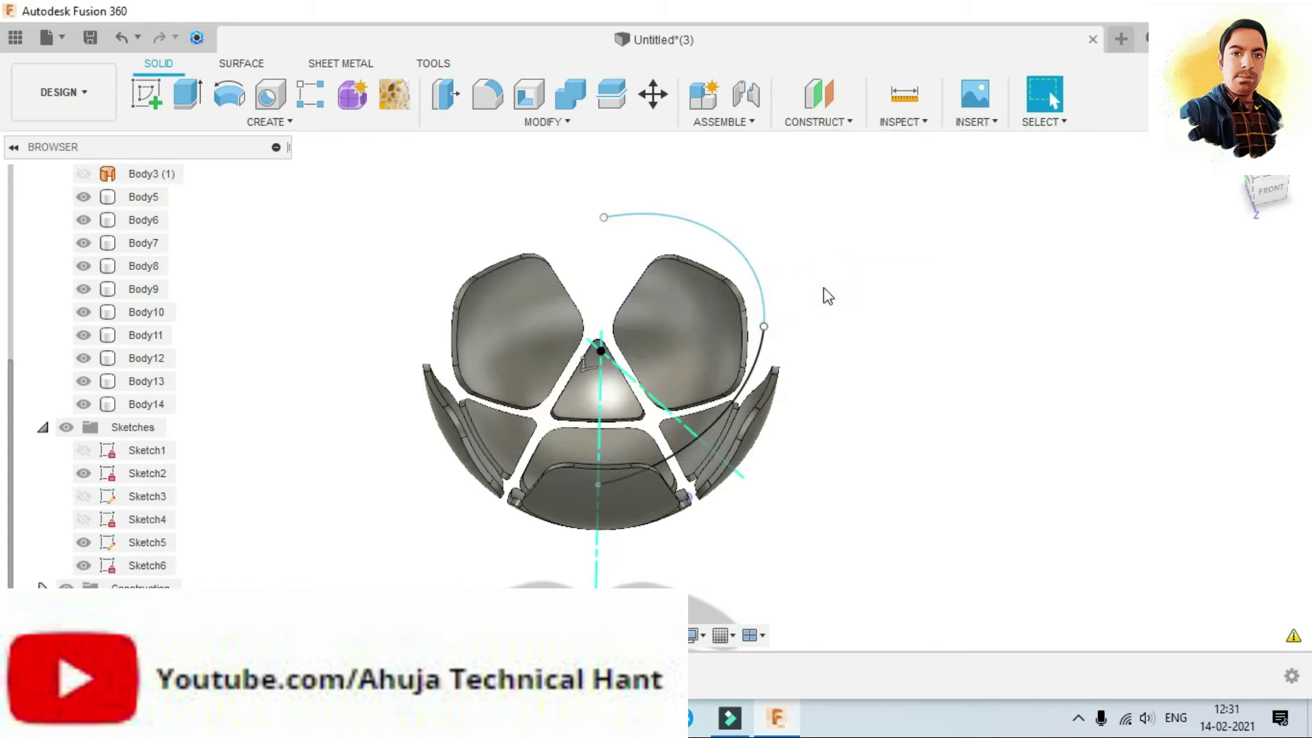
{"action": "left_click", "coordinate": [752, 276]}
{"action": "left_click_drag", "start_coordinate": [744, 258], "coordinate": [778, 306]}
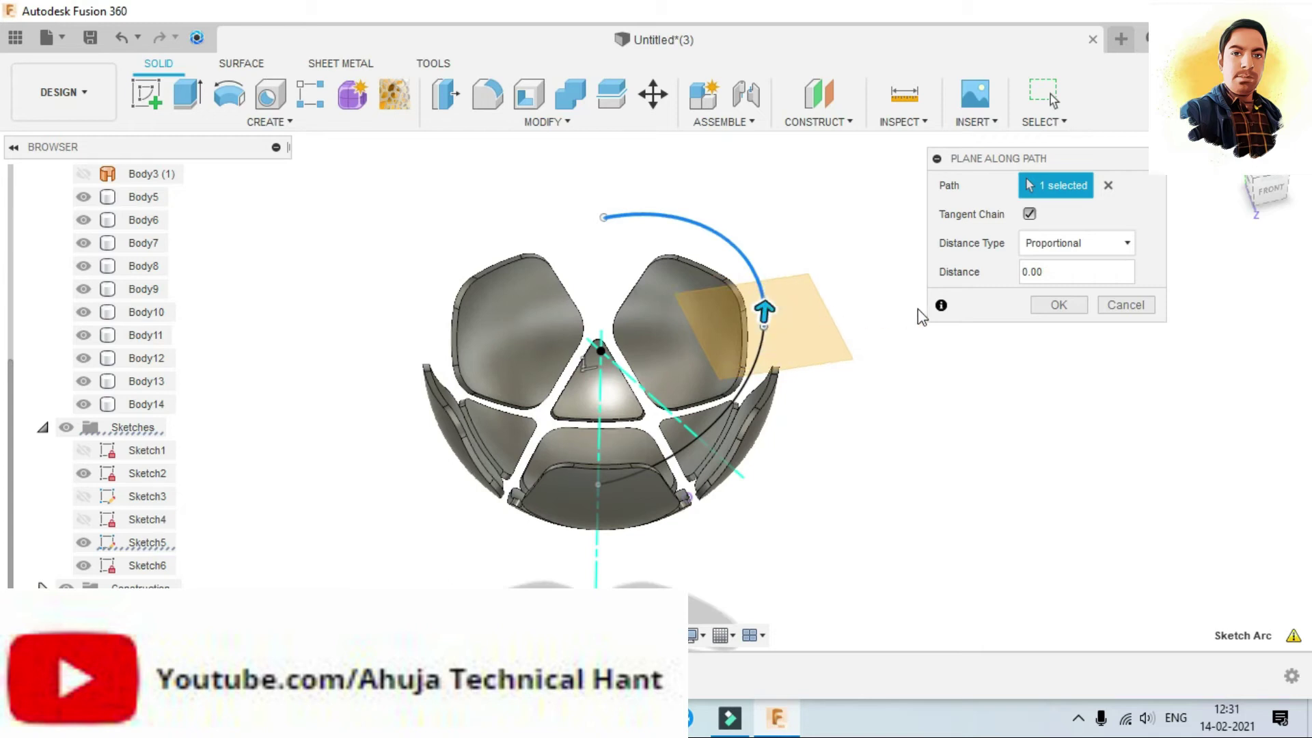
Step: Cancel the stray revolve and start the Move/Copy command with M
{"action": "left_click", "coordinate": [558, 123]}
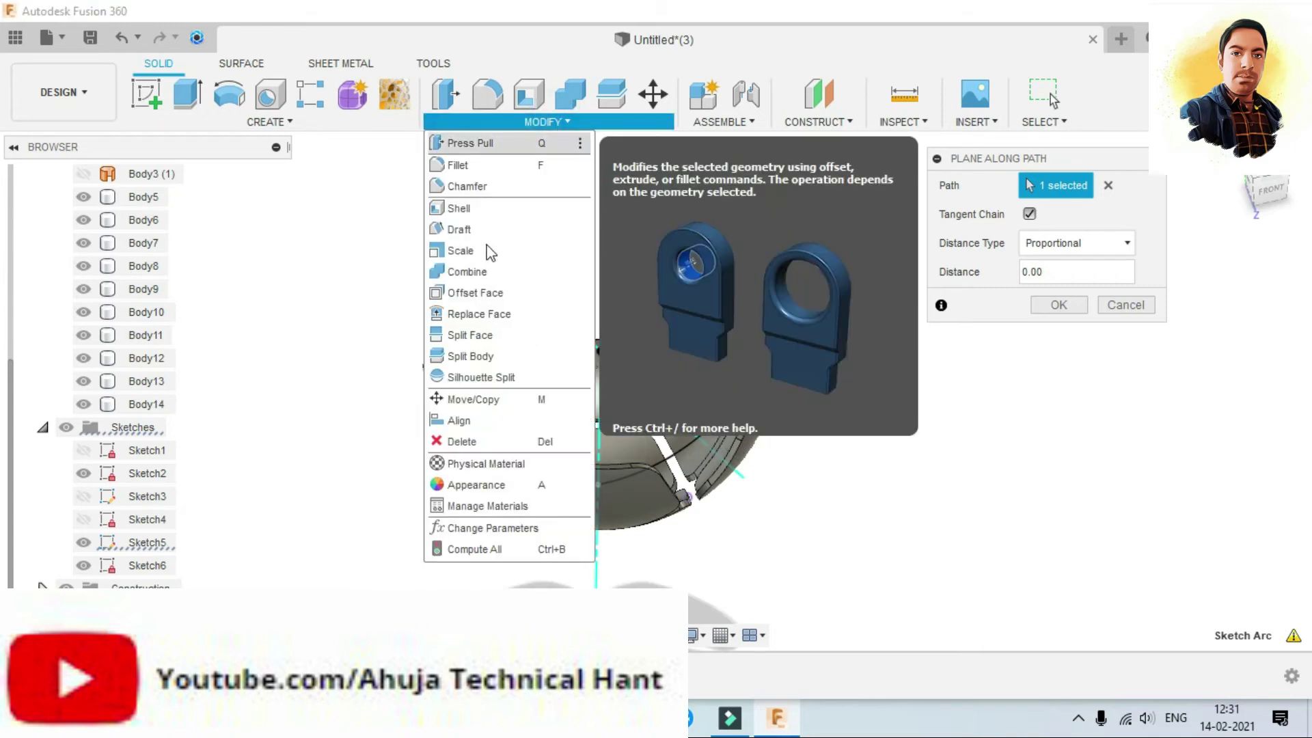
{"action": "left_click", "coordinate": [275, 123]}
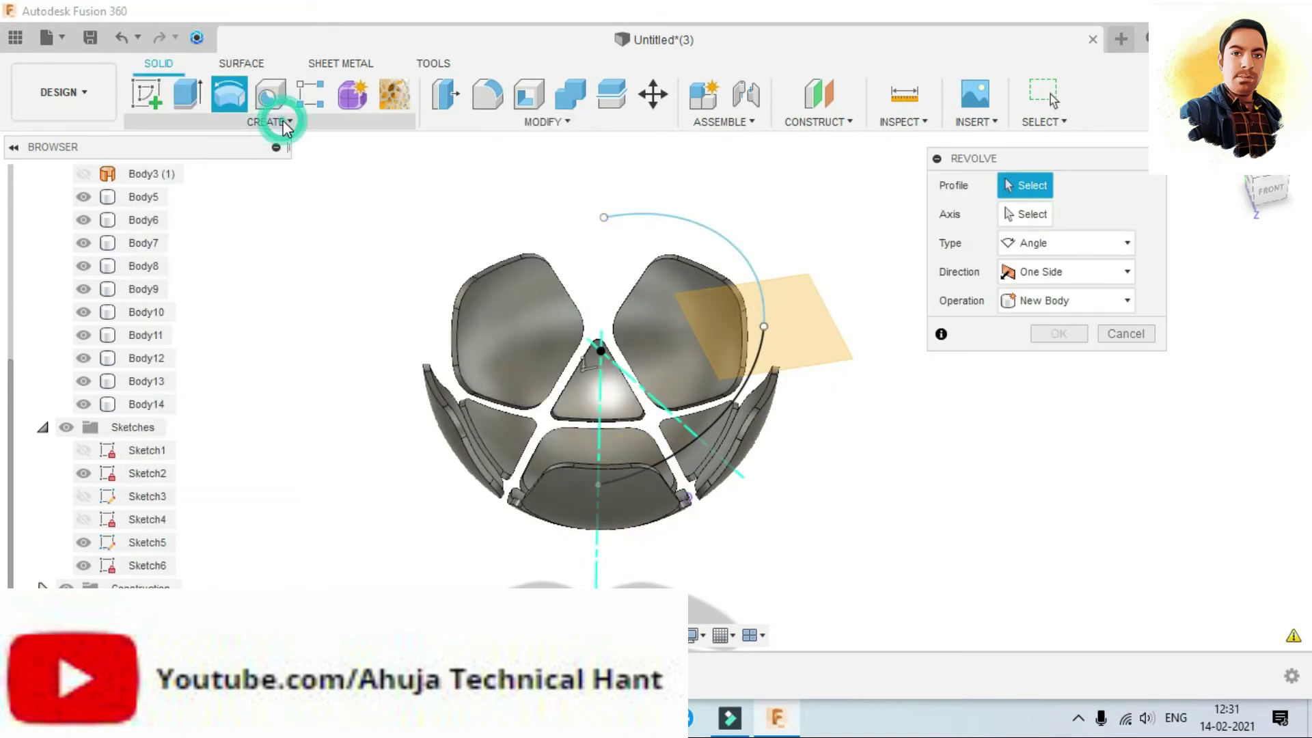
{"action": "left_click", "coordinate": [281, 122]}
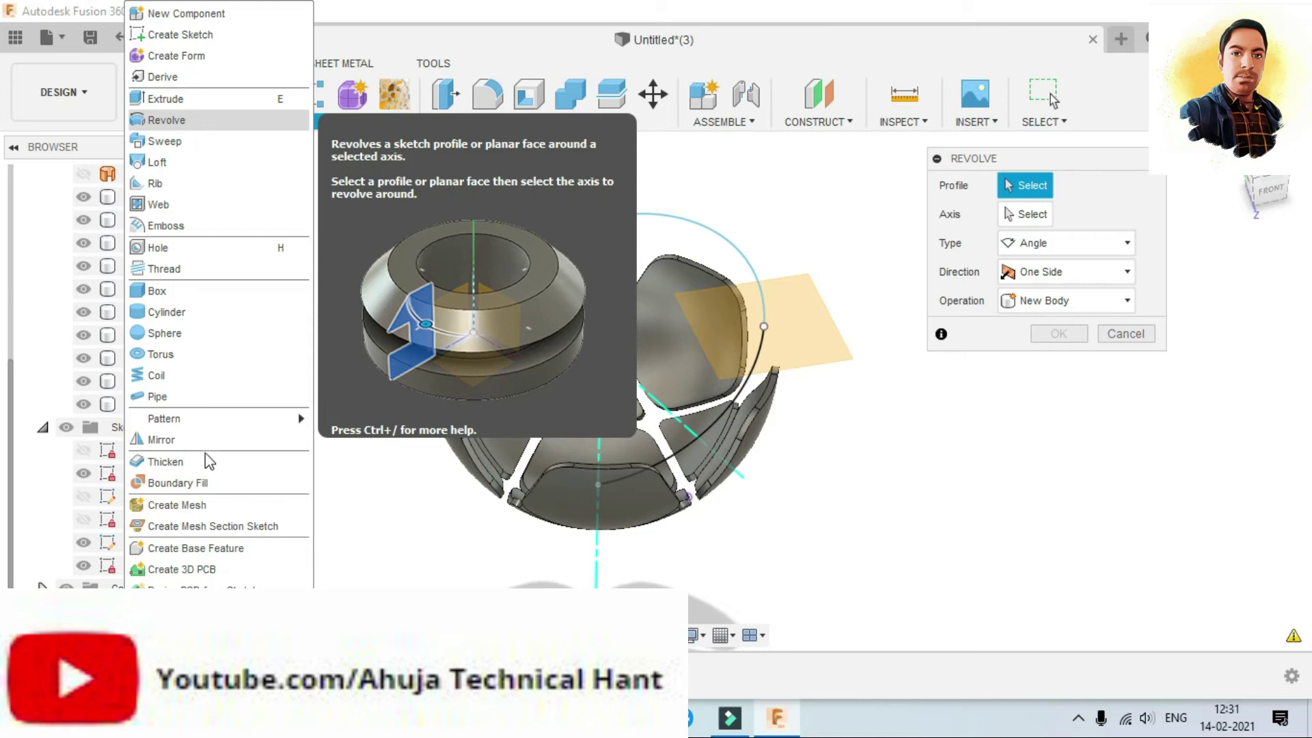
{"action": "left_click", "coordinate": [568, 123]}
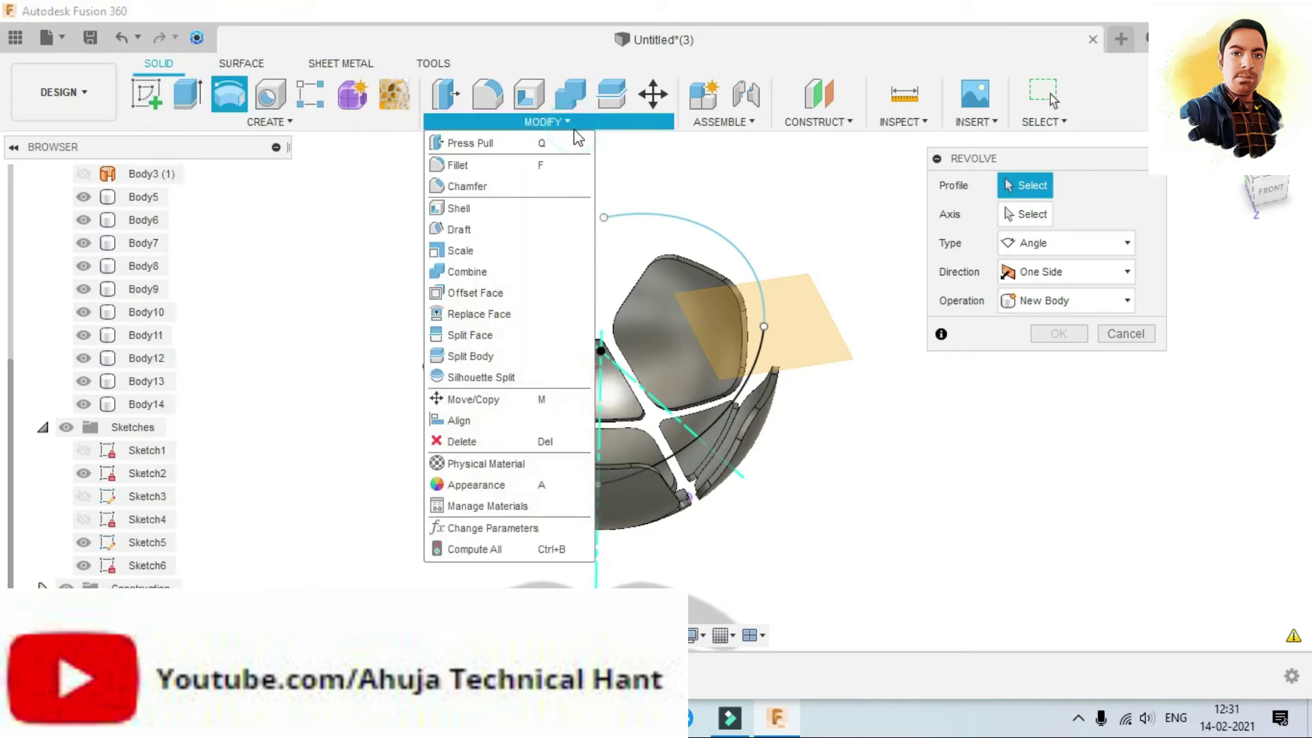
{"action": "left_click", "coordinate": [520, 403]}
{"action": "key", "text": "Escape"}
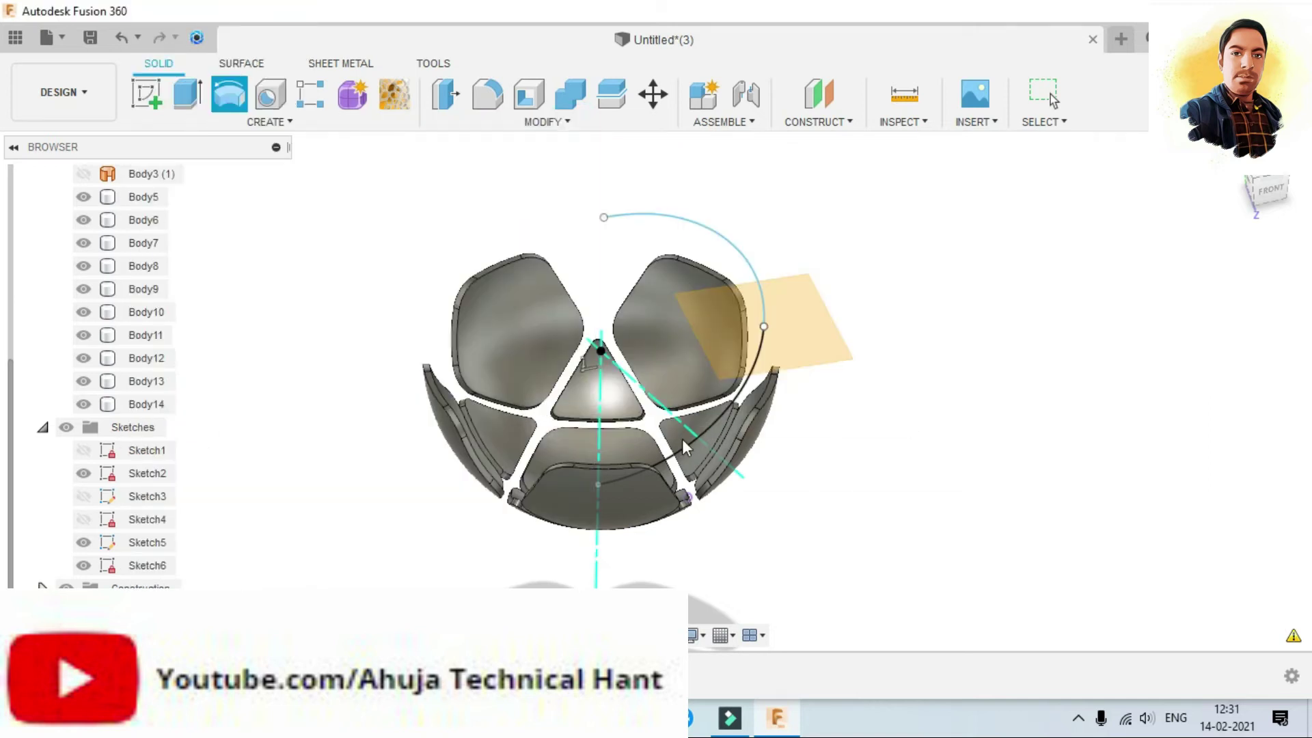
{"action": "key", "text": "m"}
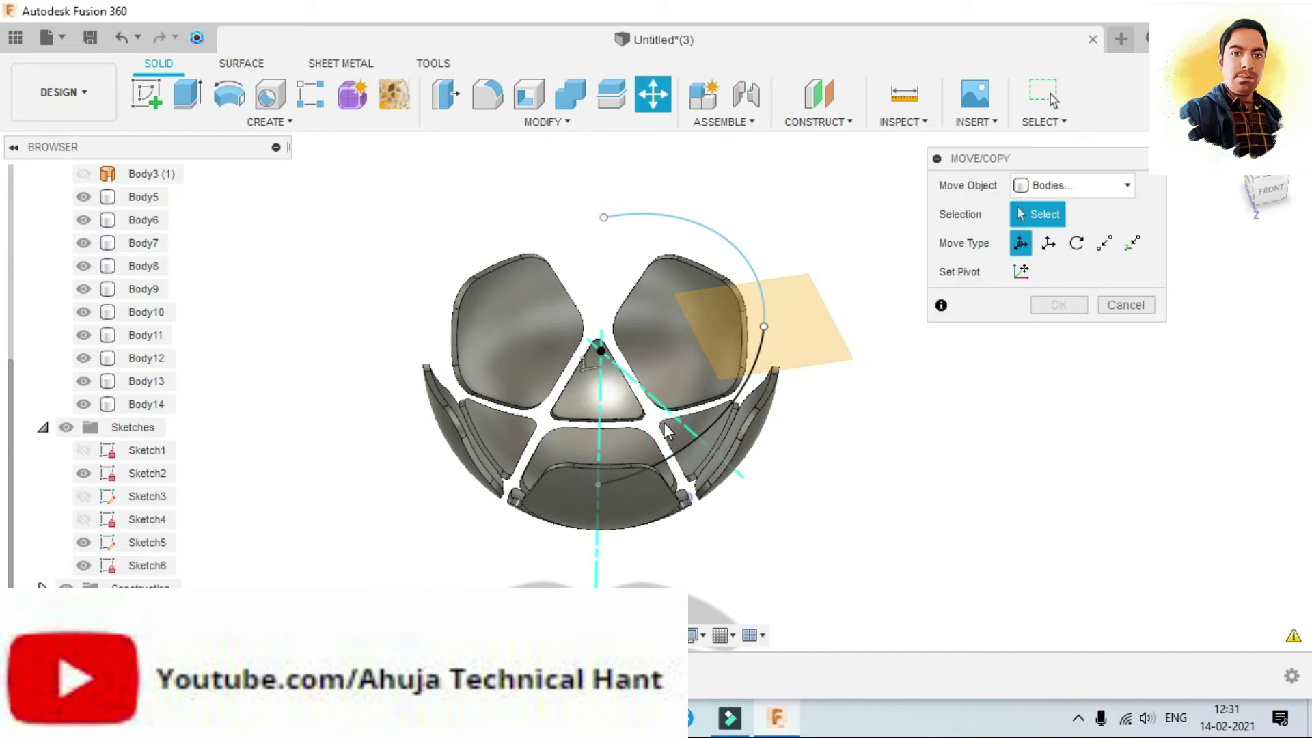
Step: Copy the small edge panel as Body15 and rotate it 60 degrees about Z
{"action": "left_click", "coordinate": [665, 424]}
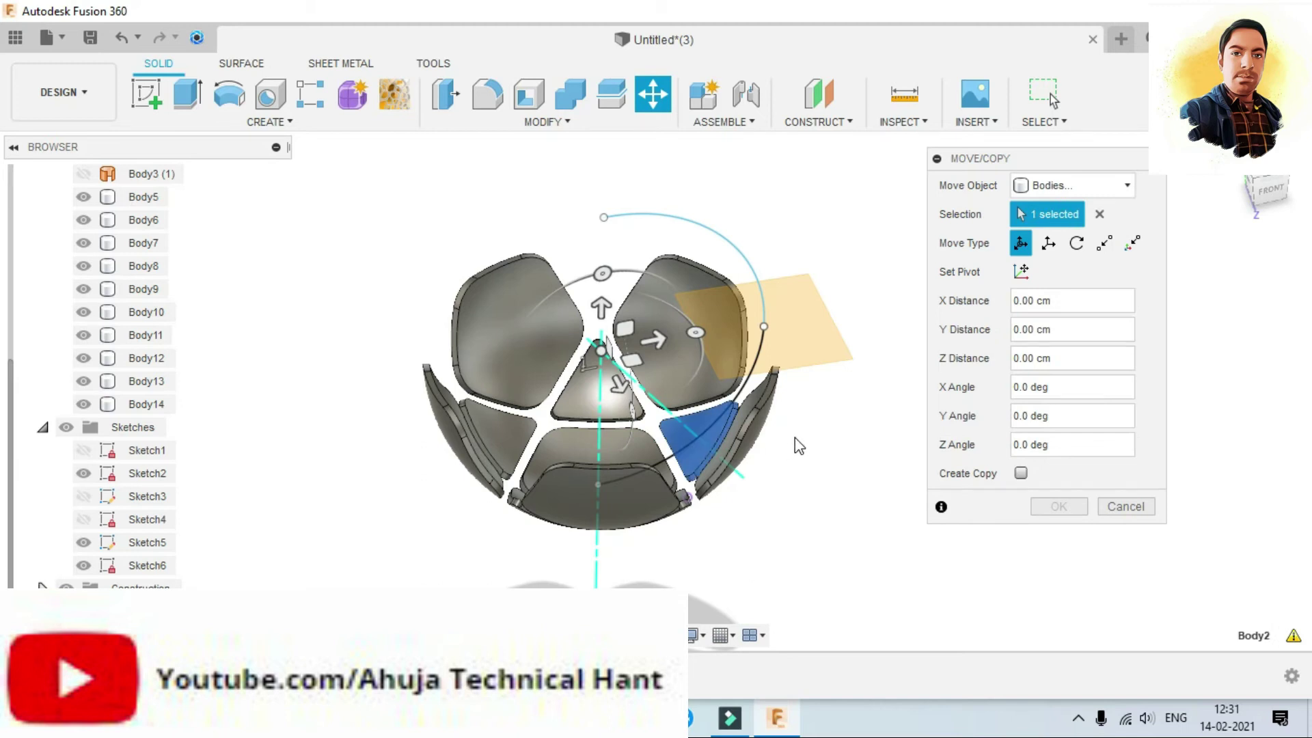
{"action": "left_click", "coordinate": [1020, 473]}
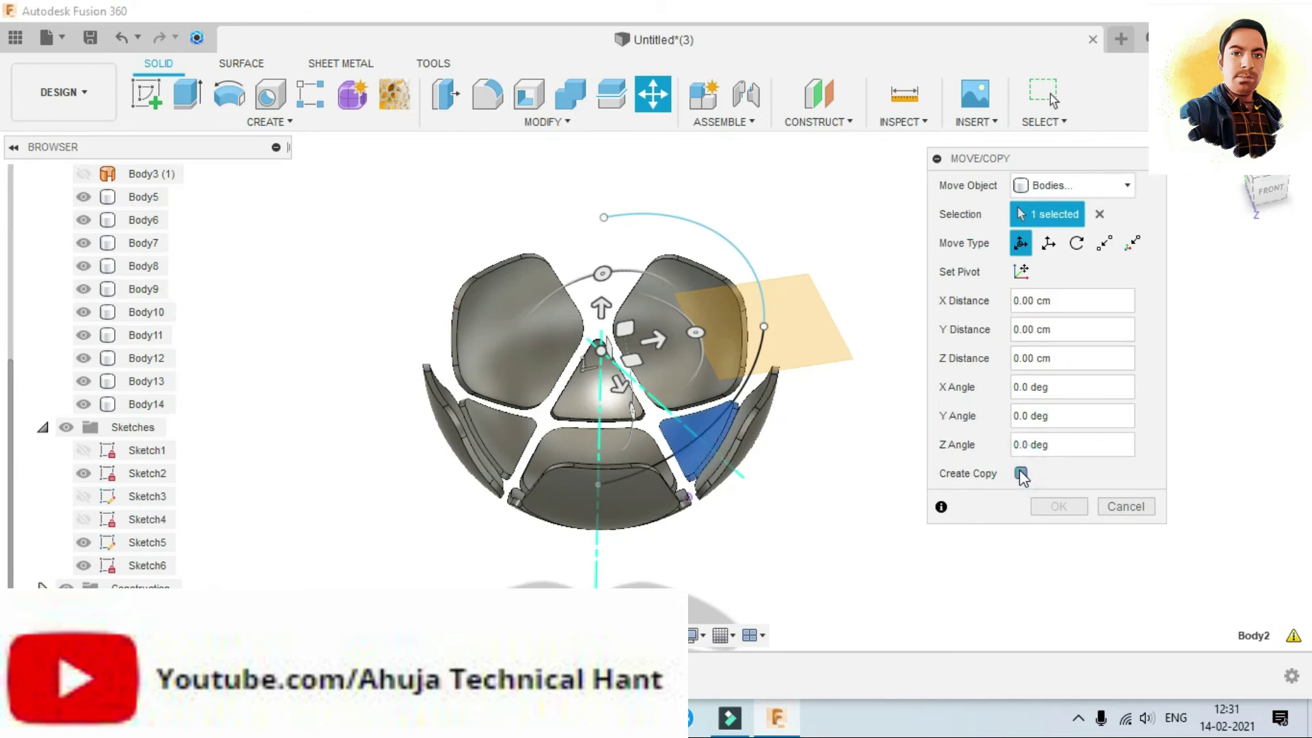
{"action": "mouse_move", "coordinate": [600, 273]}
{"action": "left_mouse_down"}
{"action": "mouse_move", "coordinate": [550, 292]}
{"action": "mouse_move", "coordinate": [529, 328]}
{"action": "left_mouse_up"}
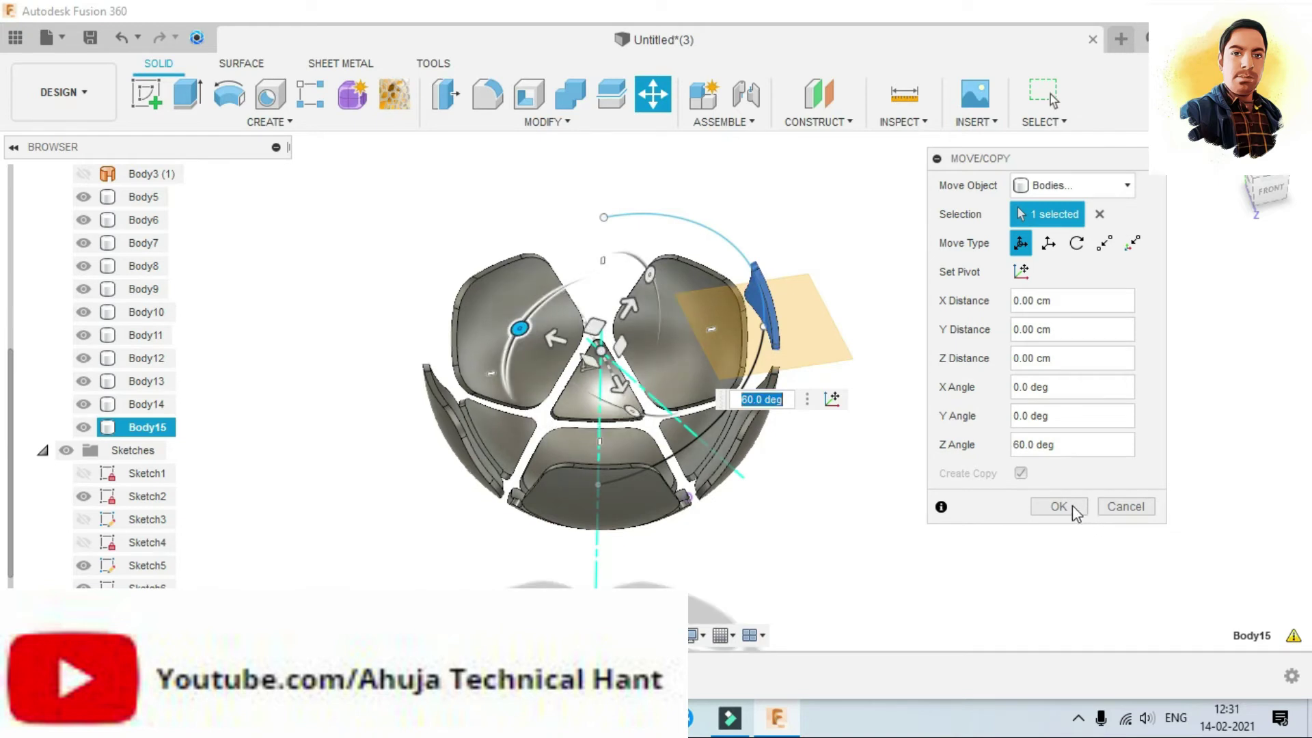
{"action": "left_click", "coordinate": [1071, 505]}
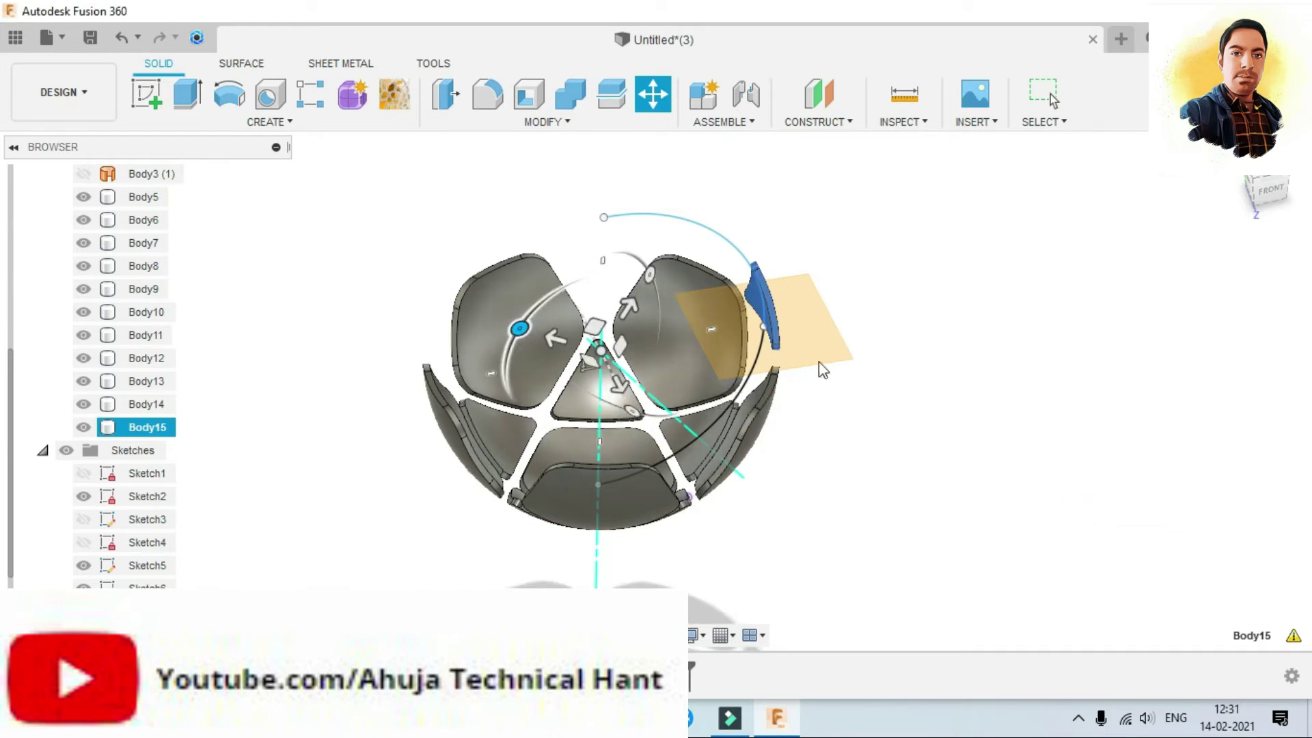
Step: Circular-pattern Body15 five times around the vertical axis, creating Body16 to Body19
{"action": "left_click", "coordinate": [260, 127]}
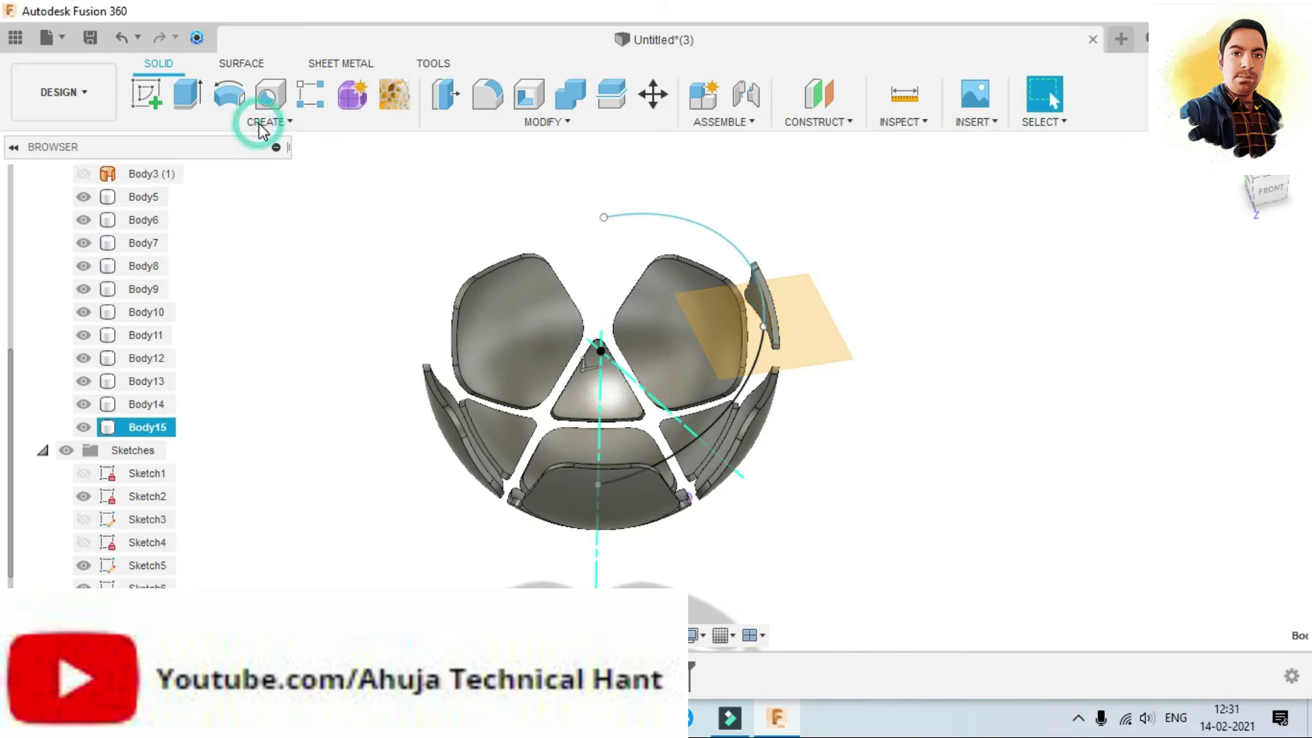
{"action": "left_click", "coordinate": [192, 416]}
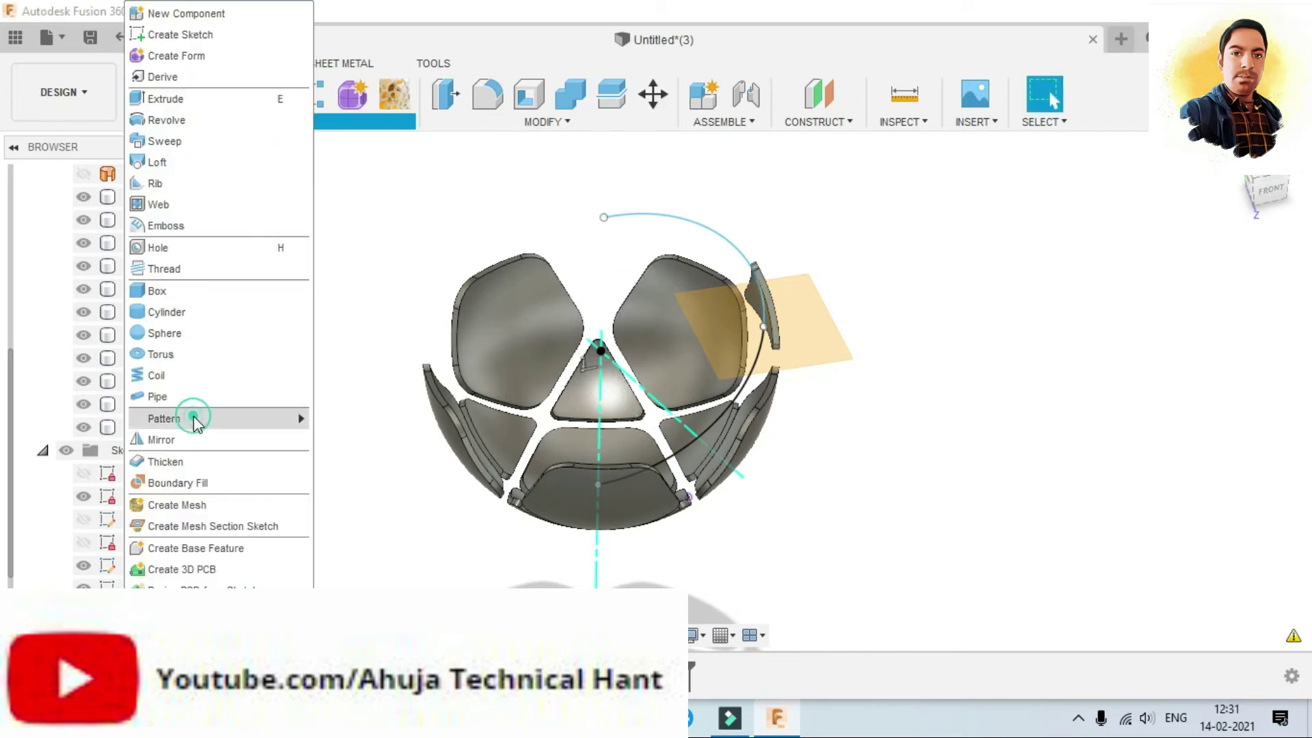
{"action": "left_click", "coordinate": [348, 438]}
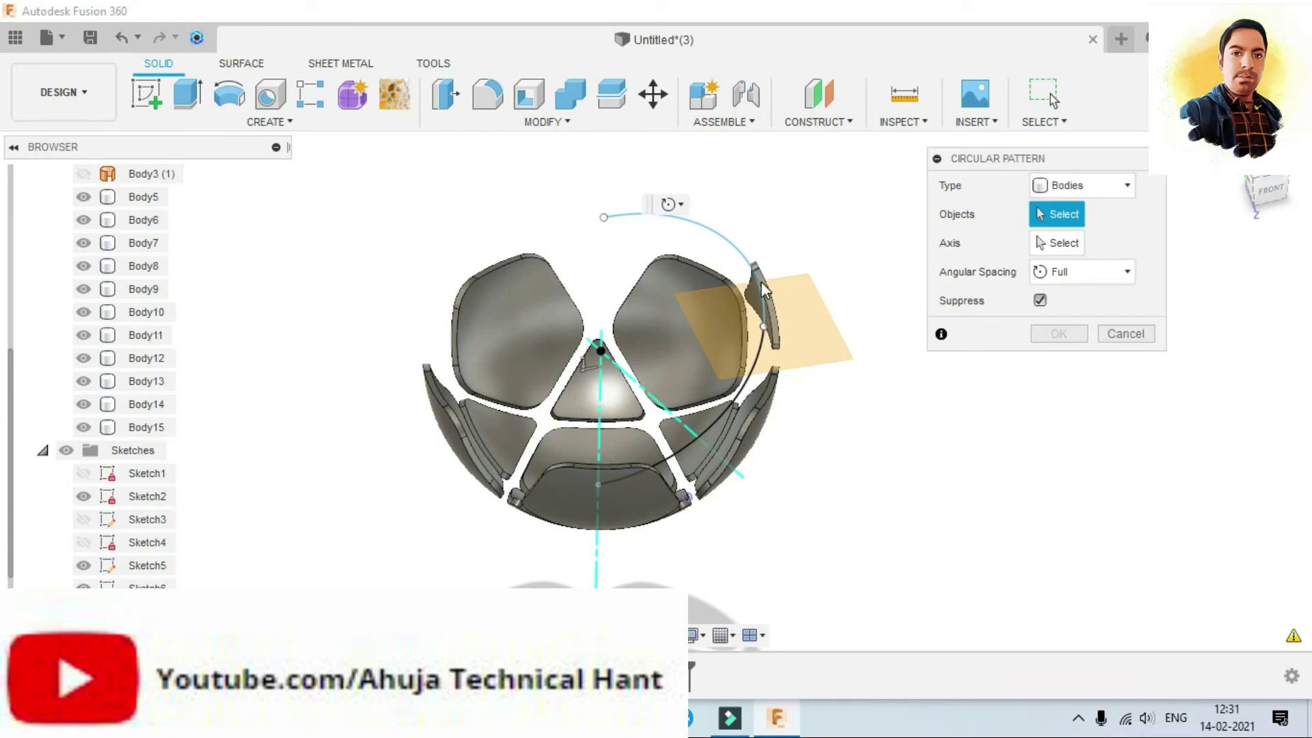
{"action": "left_click", "coordinate": [771, 301]}
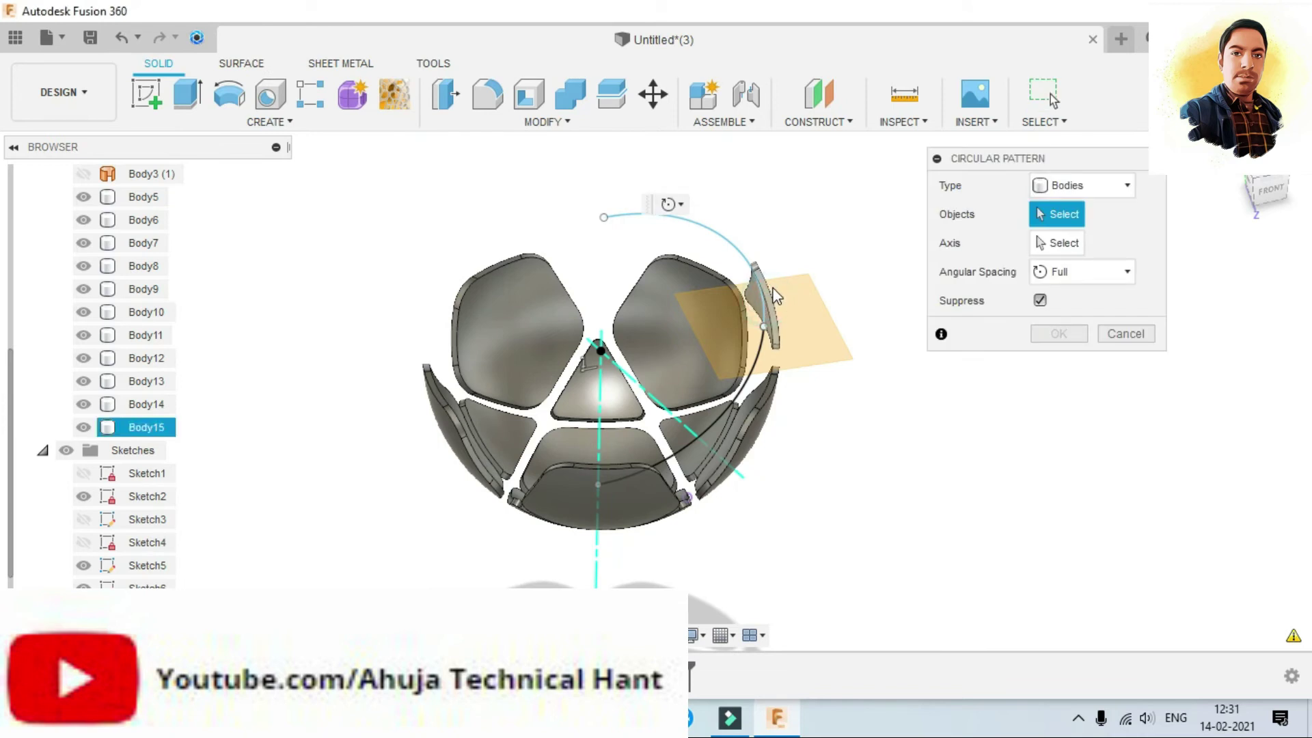
{"action": "left_click", "coordinate": [771, 295]}
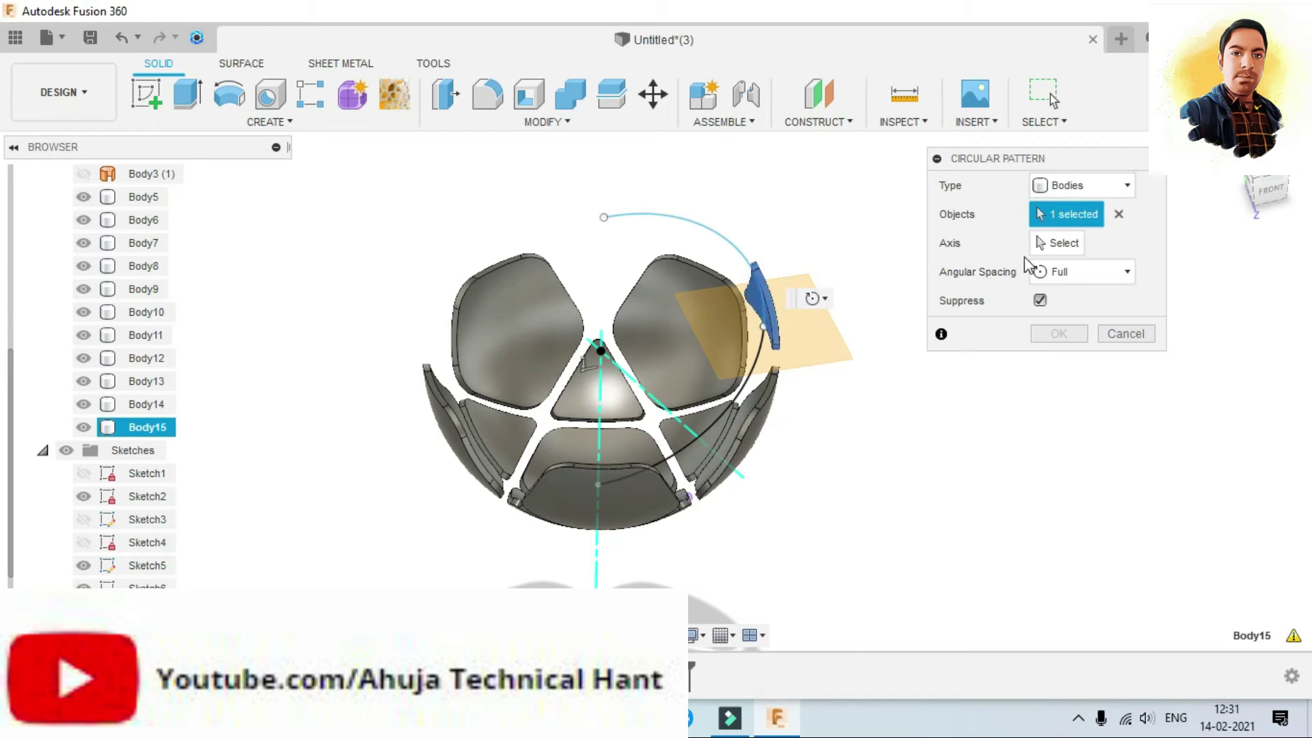
{"action": "left_click", "coordinate": [1052, 248]}
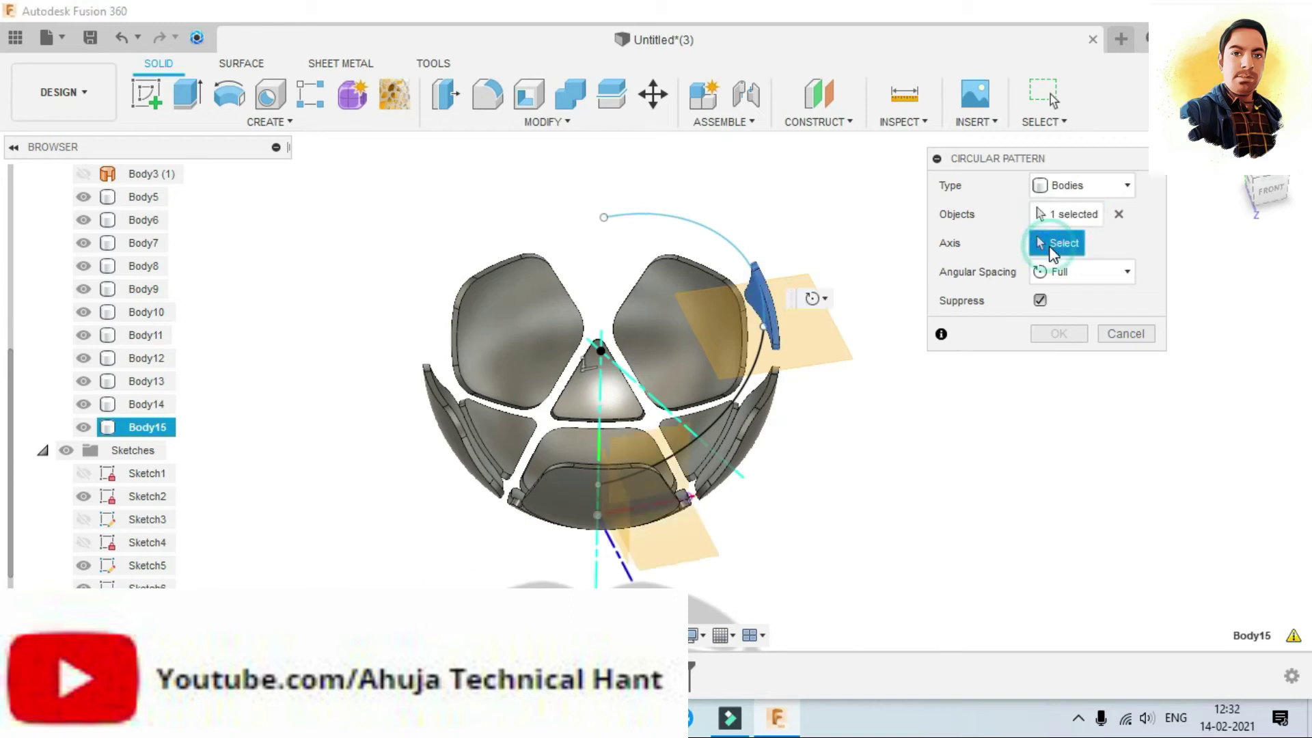
{"action": "left_click", "coordinate": [602, 409]}
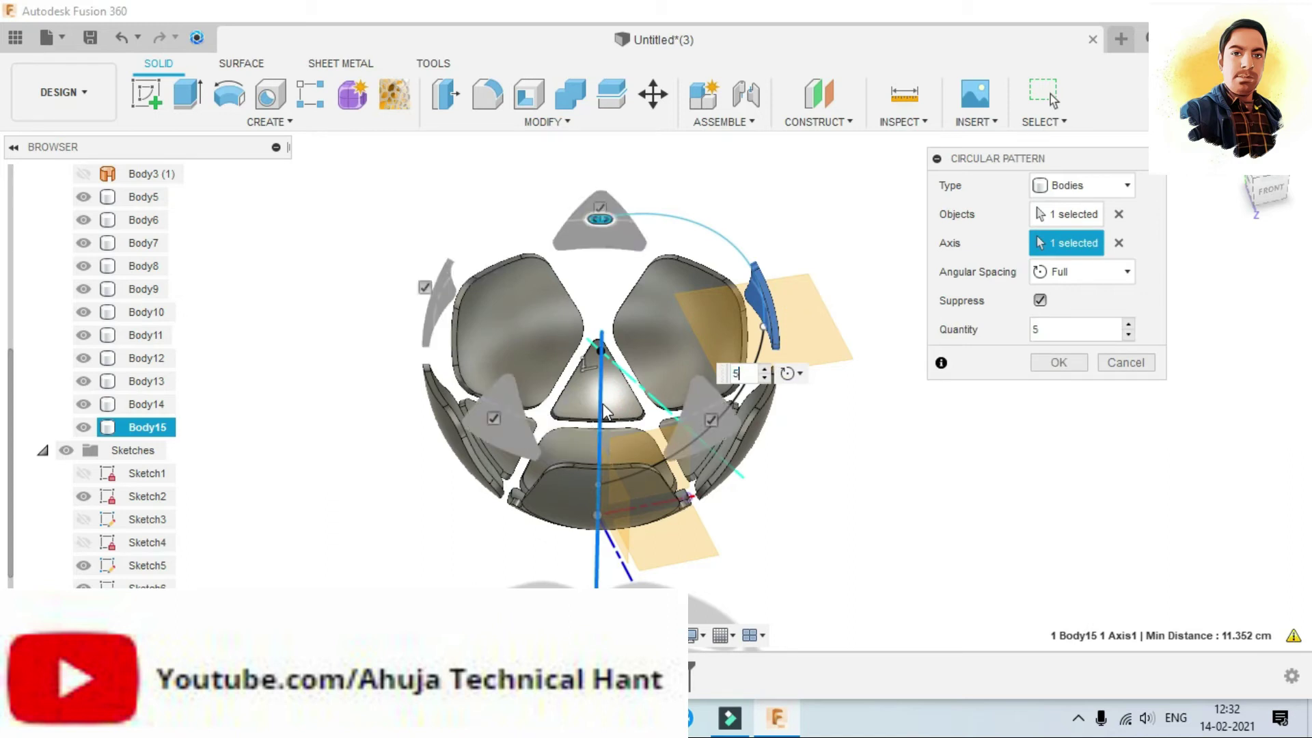
{"action": "left_click", "coordinate": [1059, 363]}
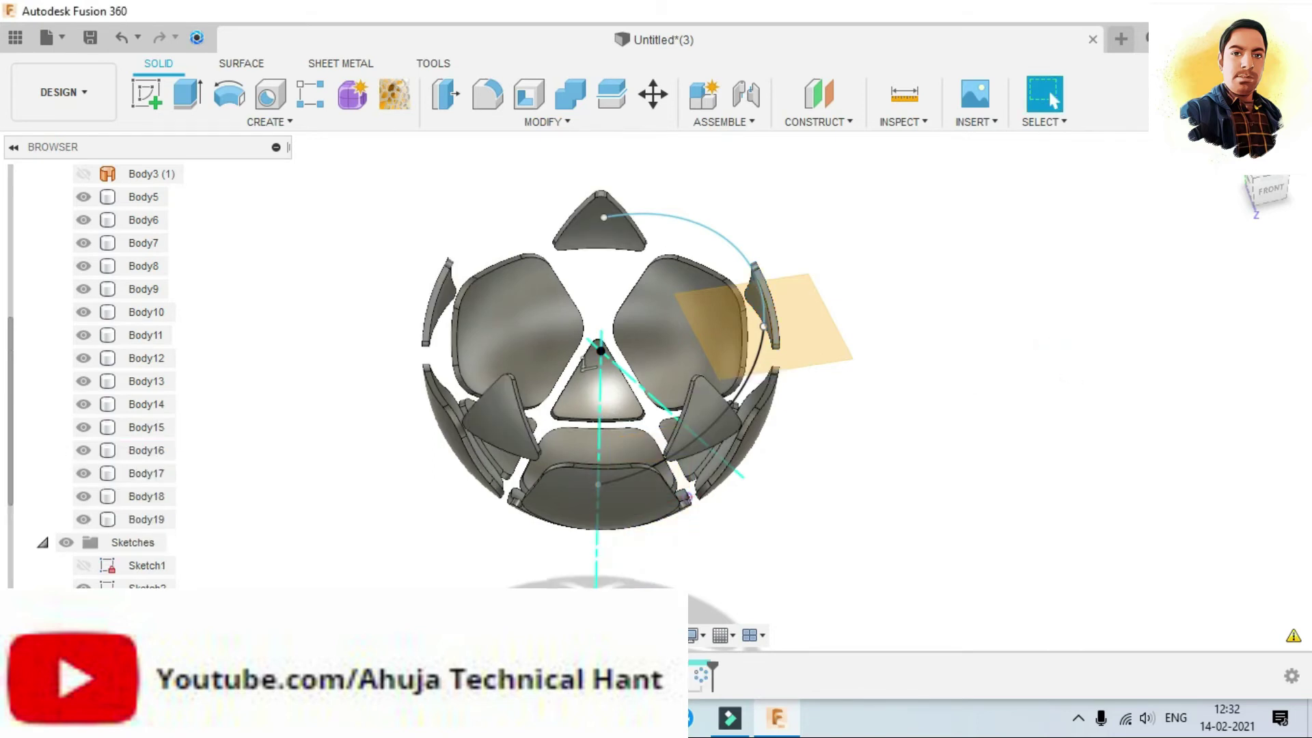
{"action": "mouse_move", "coordinate": [611, 413]}
{"action": "middle_mouse_down", "text": "shift"}
{"action": "mouse_move", "coordinate": [595, 358]}
{"action": "mouse_move", "coordinate": [601, 396]}
{"action": "mouse_move", "coordinate": [579, 390]}
{"action": "middle_mouse_up", "text": "shift"}
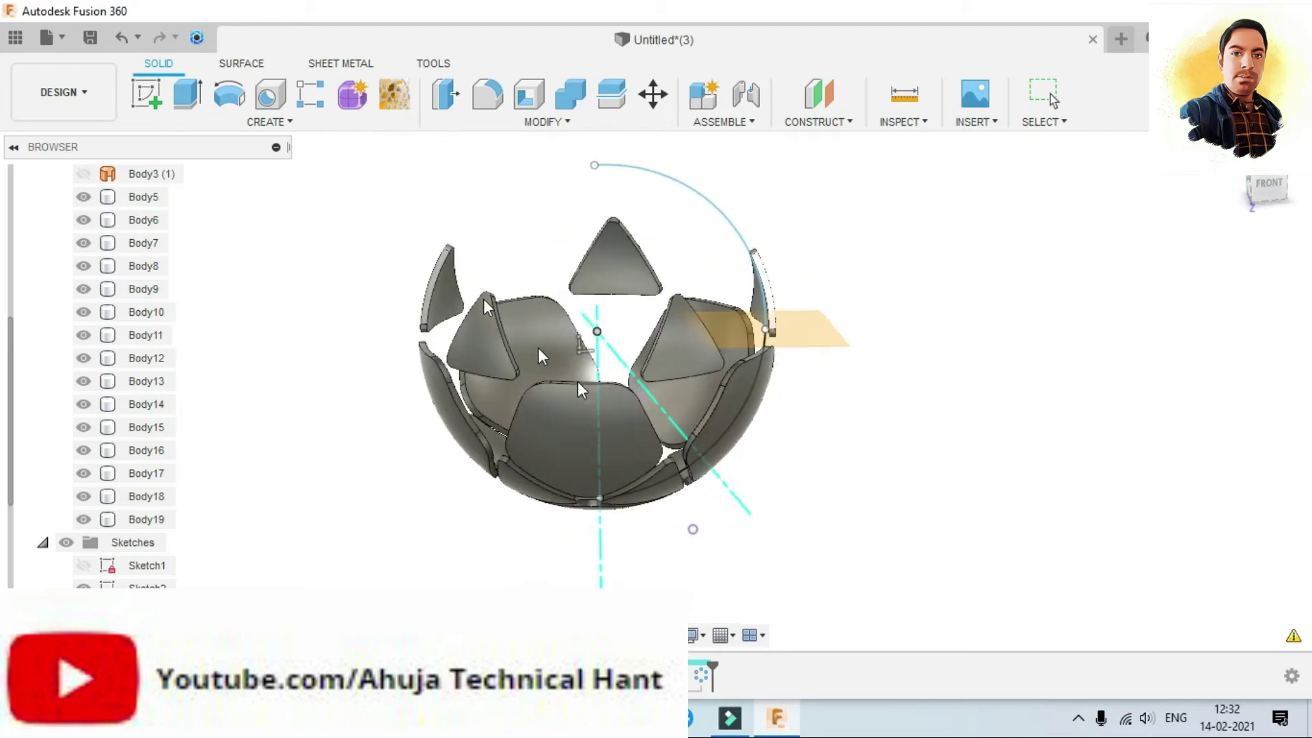
Step: Start a body Mirror and box-select bodies on the ball's right side plus a triangle
{"action": "left_click", "coordinate": [305, 128]}
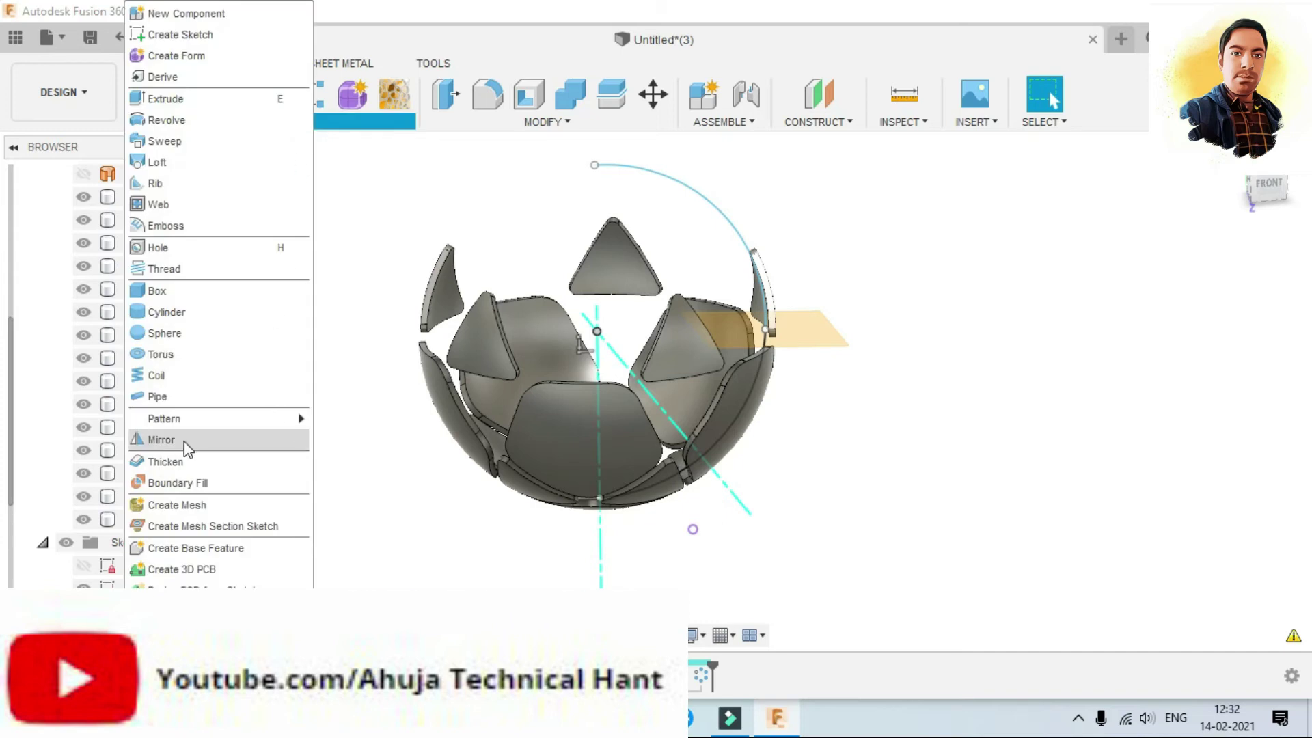
{"action": "left_click", "coordinate": [164, 439]}
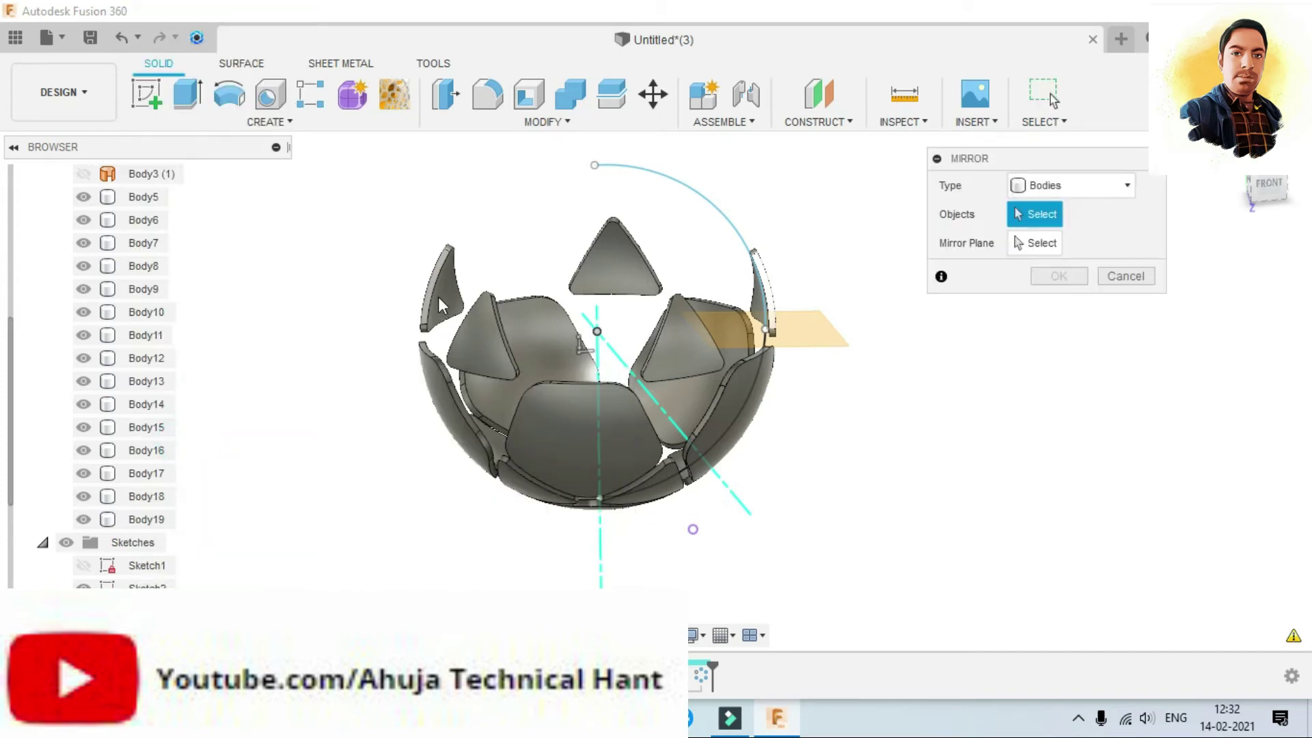
{"action": "left_click", "coordinate": [352, 211]}
{"action": "left_click", "coordinate": [825, 530]}
{"action": "left_click_drag", "start_coordinate": [912, 542], "coordinate": [604, 387]}
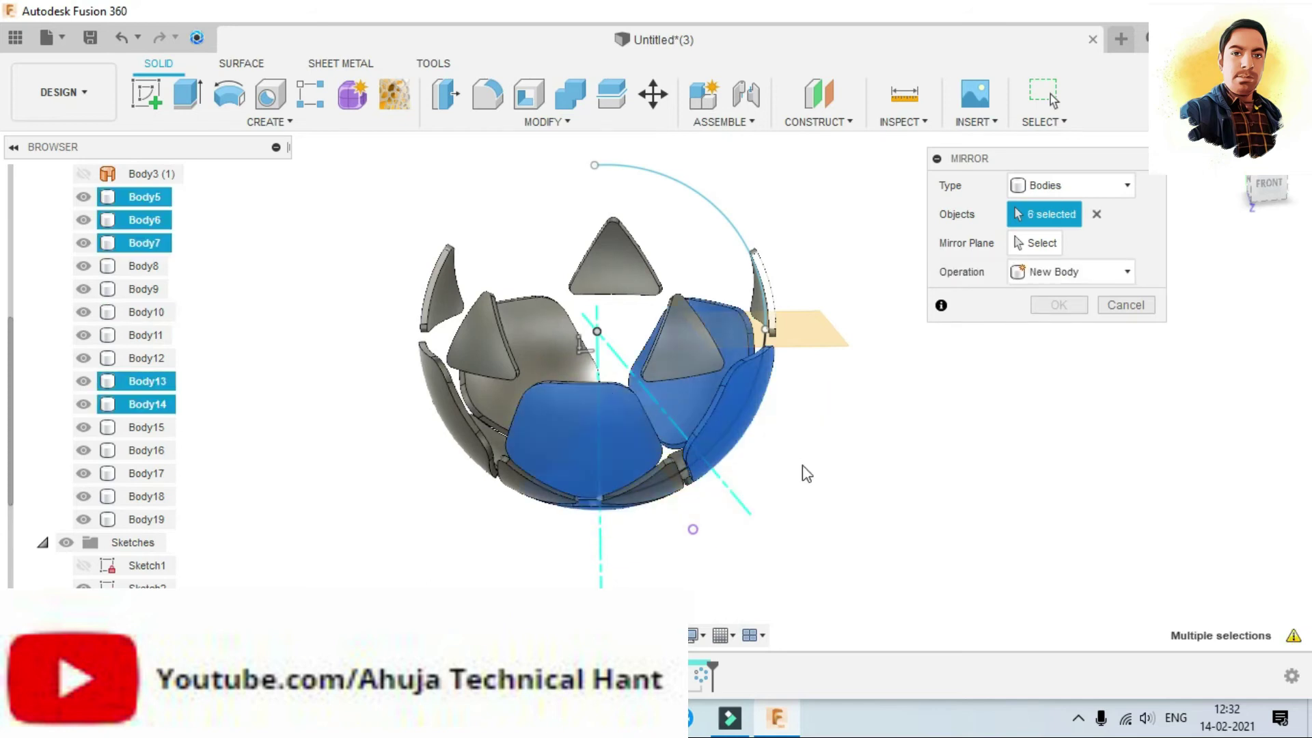
{"action": "left_click_drag", "start_coordinate": [895, 545], "coordinate": [376, 215]}
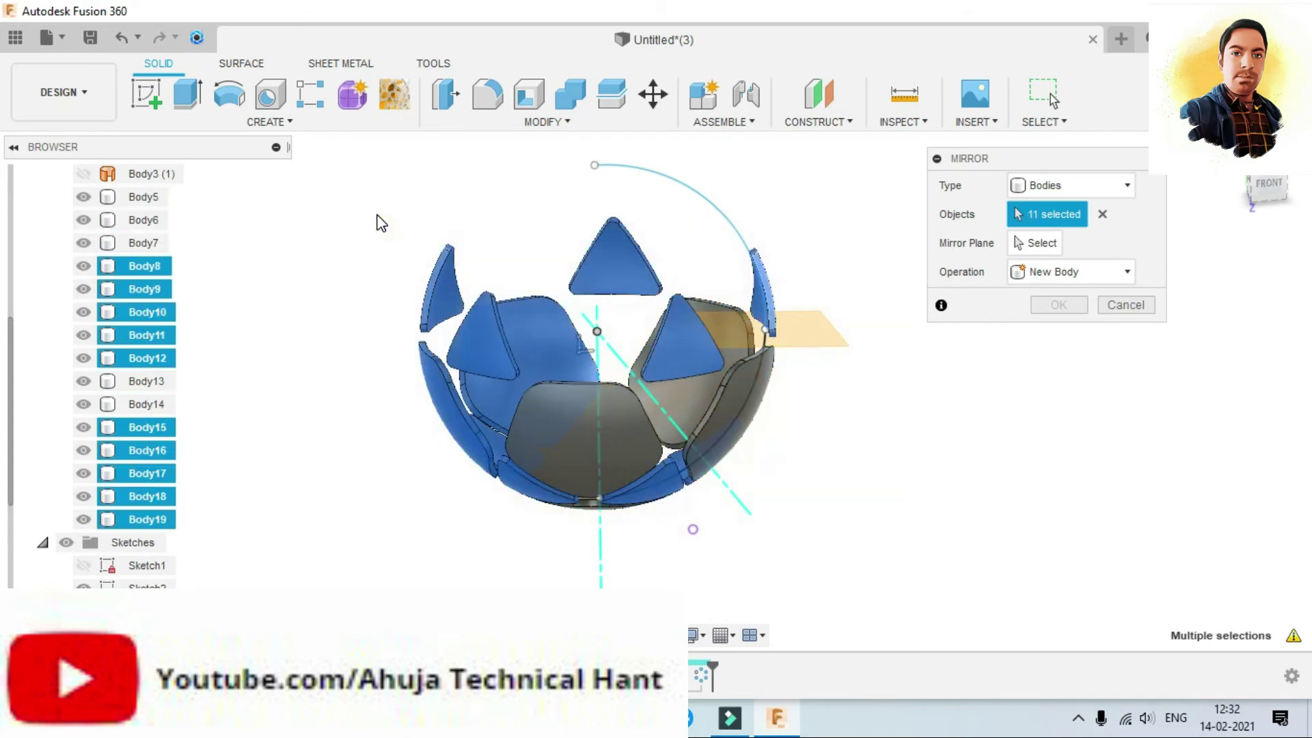
{"action": "left_click_drag", "start_coordinate": [792, 511], "coordinate": [632, 369]}
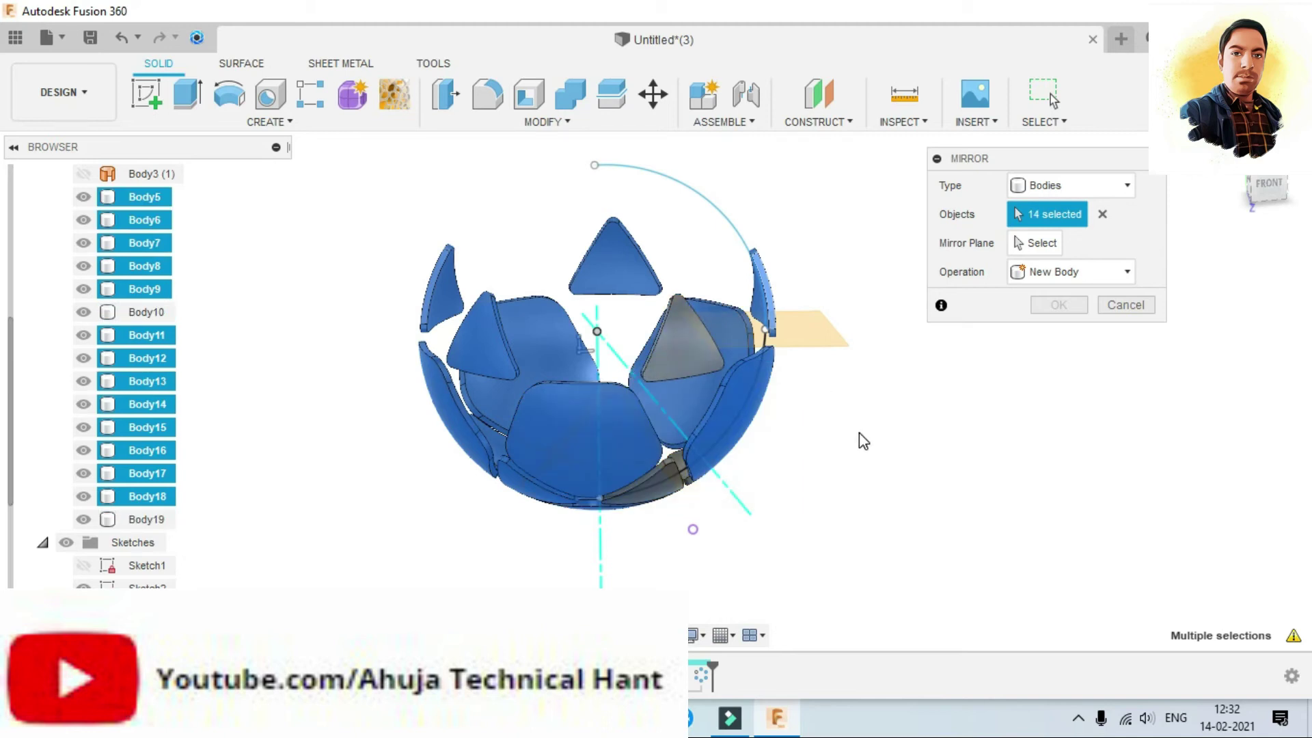
{"action": "left_click", "coordinate": [667, 327]}
{"action": "left_click", "coordinate": [669, 330]}
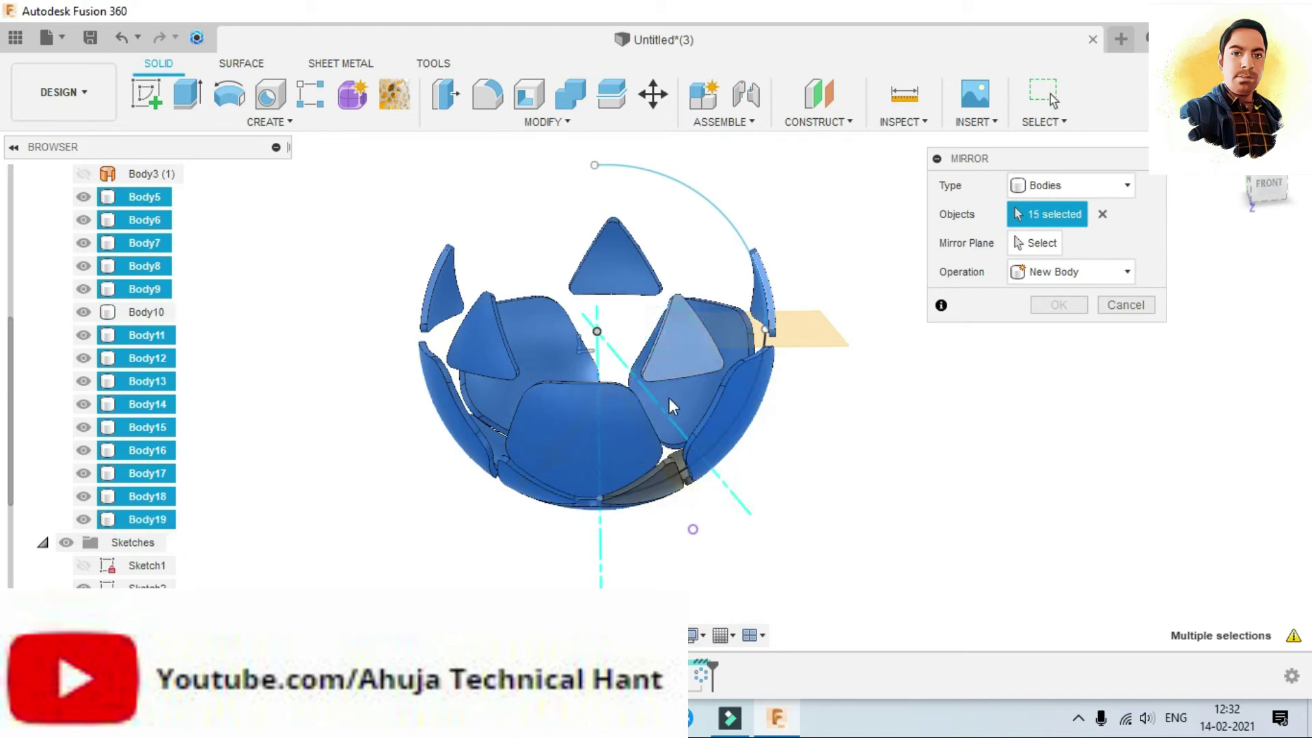
Step: Adjust the mirror selection on the lower ball, then cancel the mirror
{"action": "left_click_drag", "start_coordinate": [809, 560], "coordinate": [552, 386]}
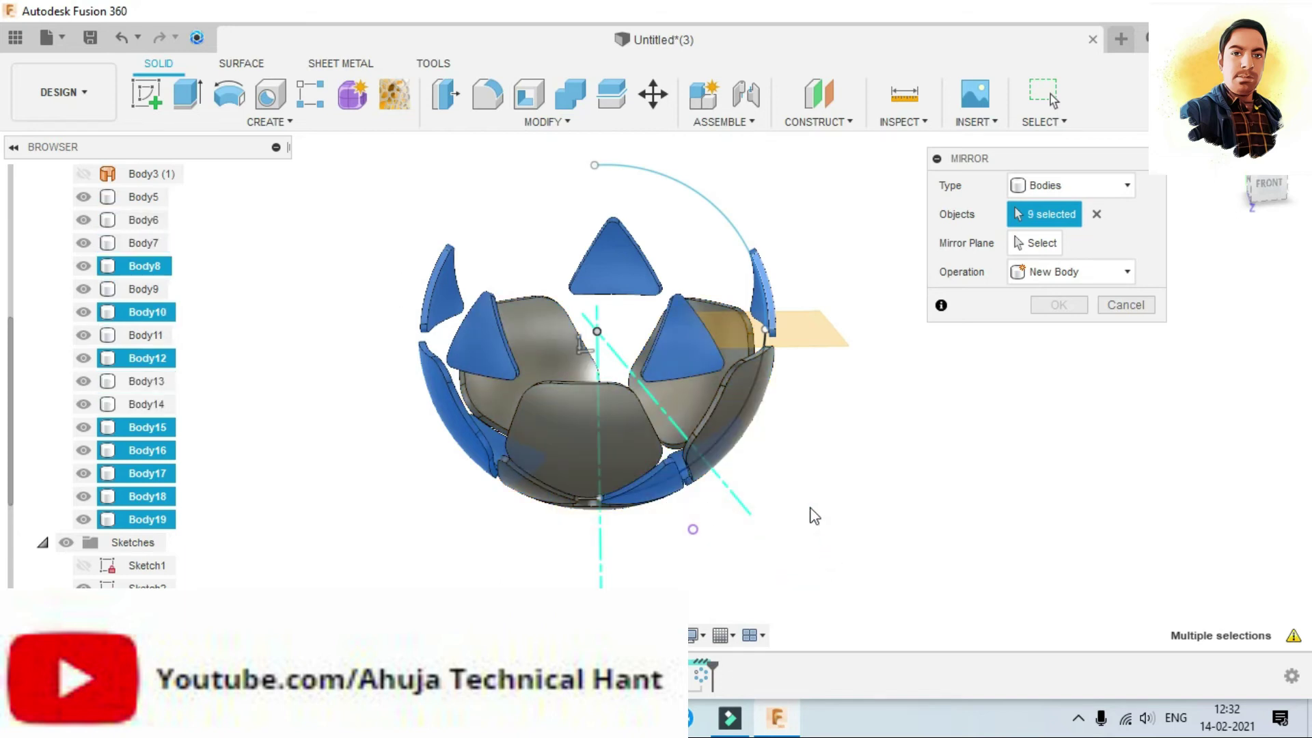
{"action": "left_click", "coordinate": [481, 312]}
{"action": "left_click_drag", "start_coordinate": [322, 195], "coordinate": [494, 359]}
{"action": "left_click", "coordinate": [555, 382]}
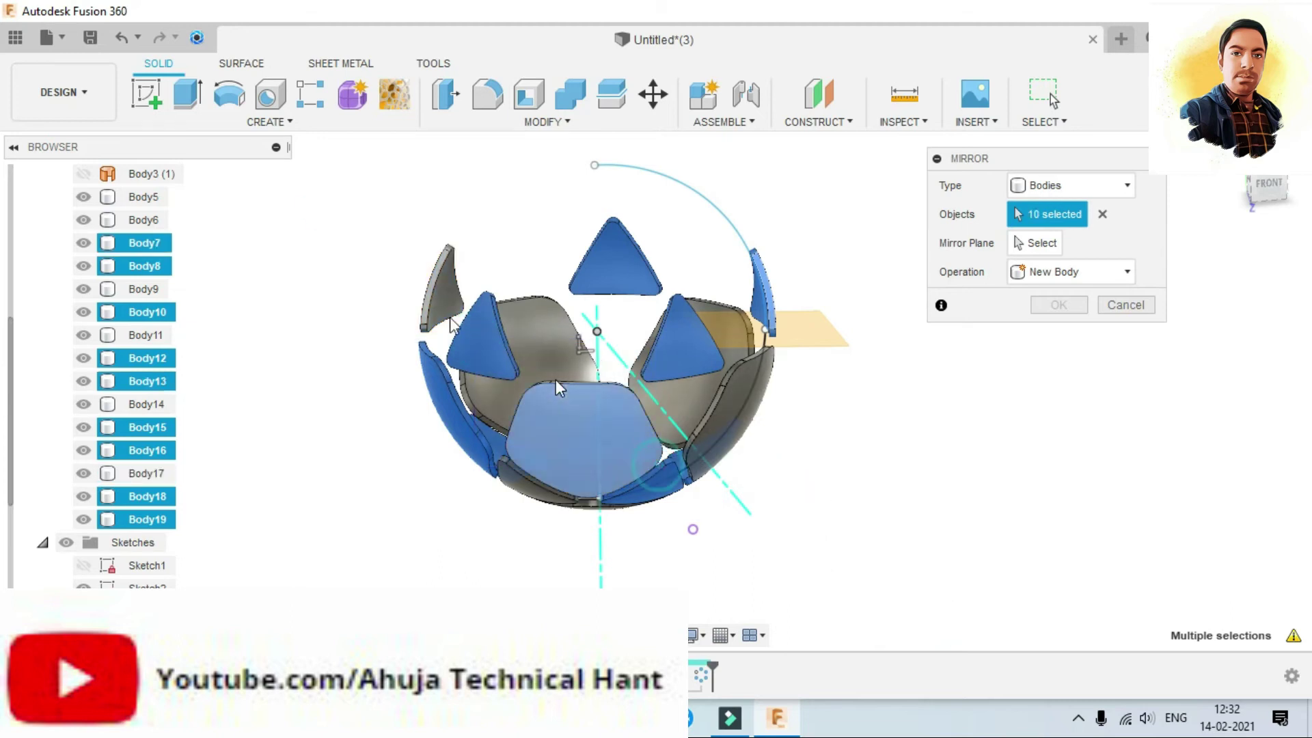
{"action": "left_click_drag", "start_coordinate": [334, 206], "coordinate": [899, 555]}
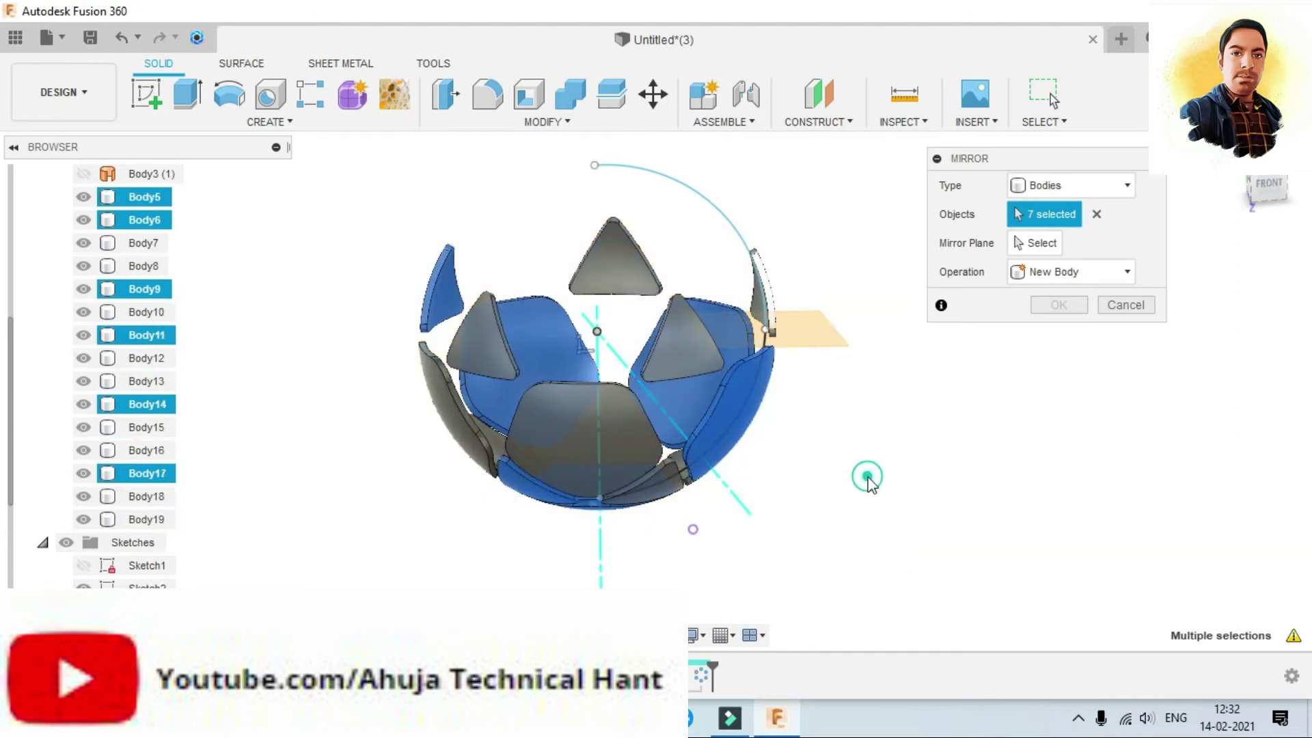
{"action": "left_click", "coordinate": [1151, 312]}
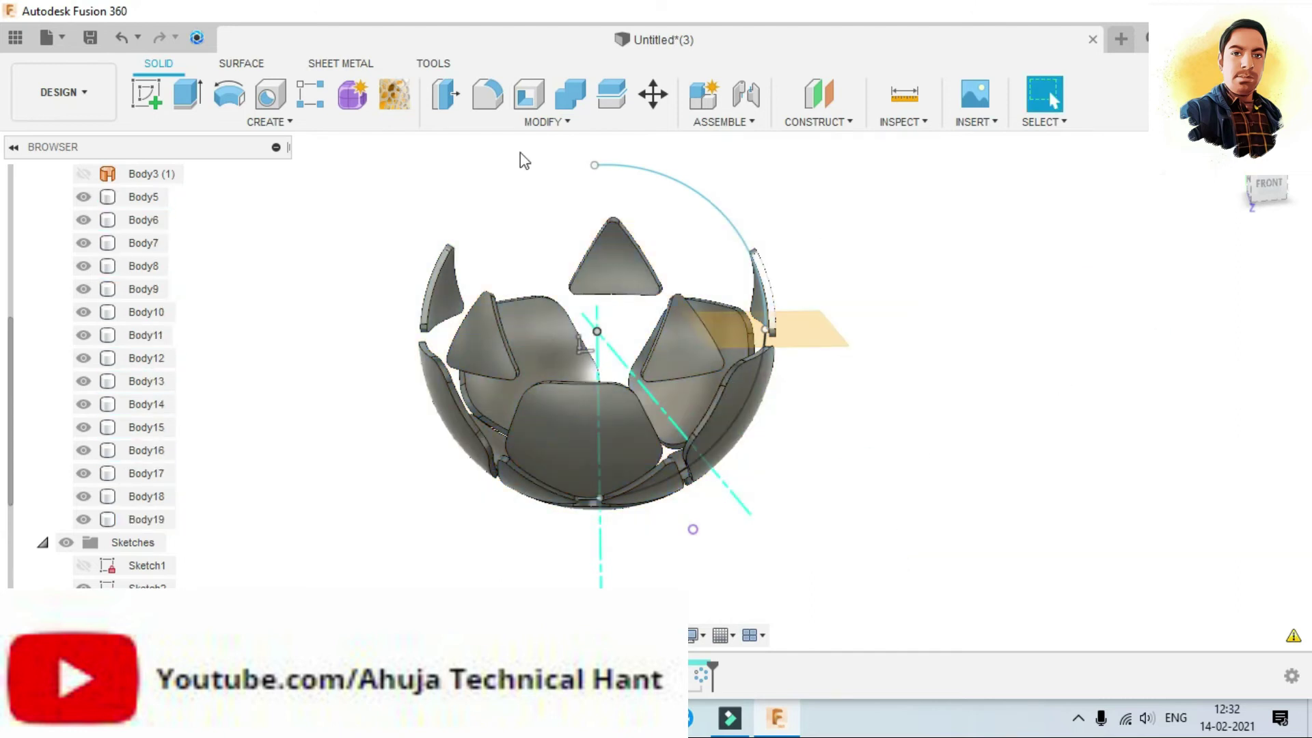
Step: Retry the mirror with a twelve-body selection, cancel again, and reopen Mirror
{"action": "left_click", "coordinate": [259, 122]}
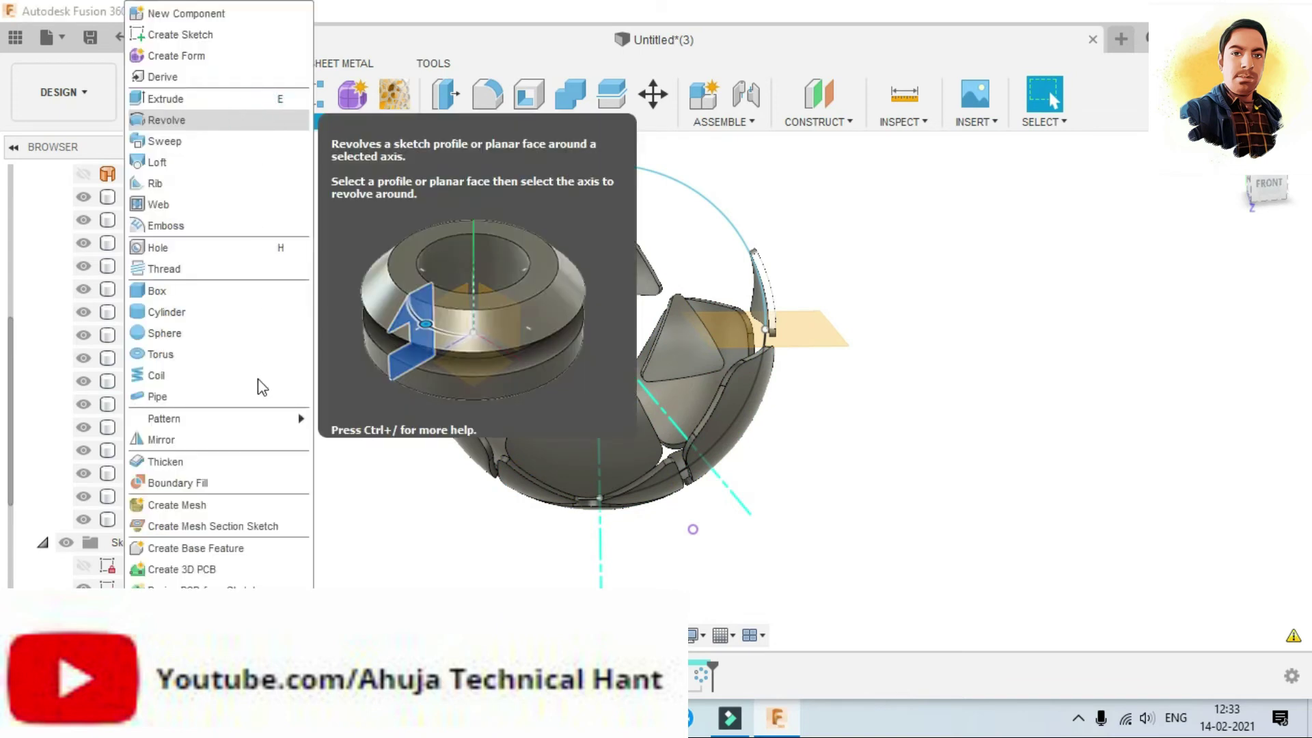
{"action": "left_click", "coordinate": [260, 441]}
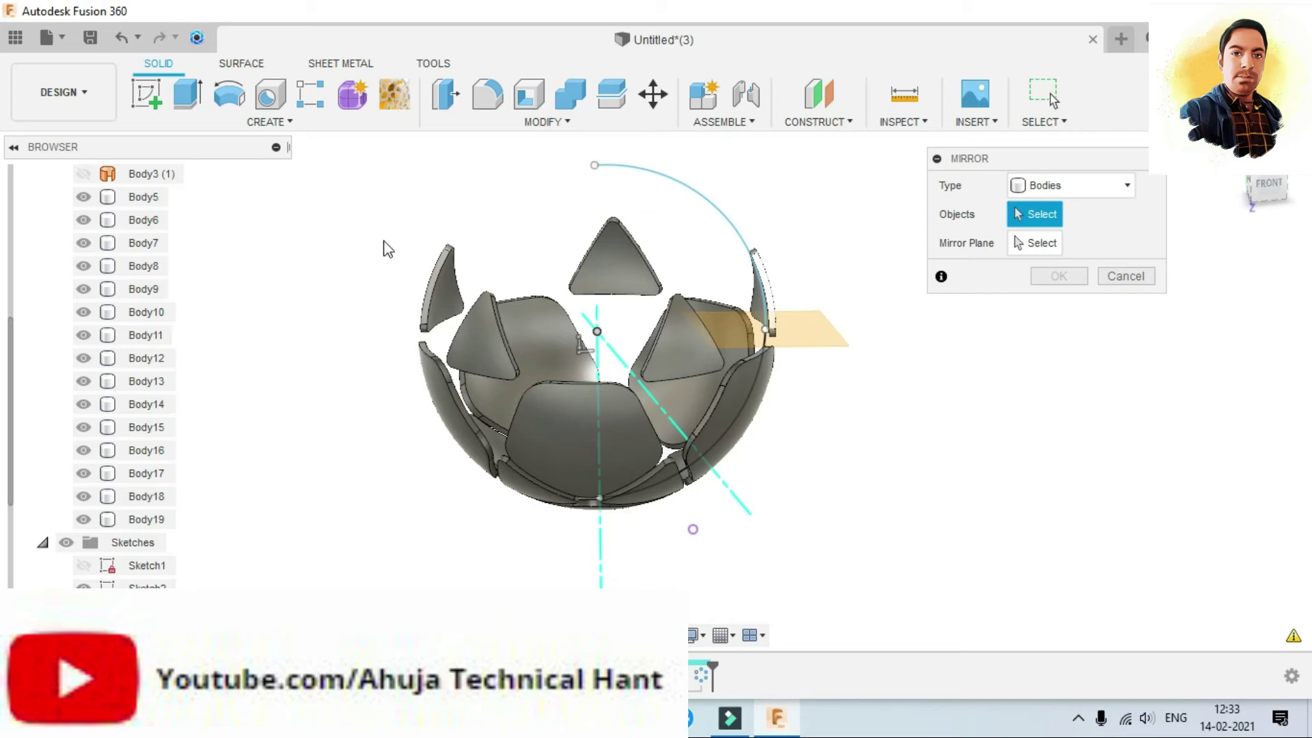
{"action": "left_click_drag", "start_coordinate": [366, 193], "coordinate": [729, 537]}
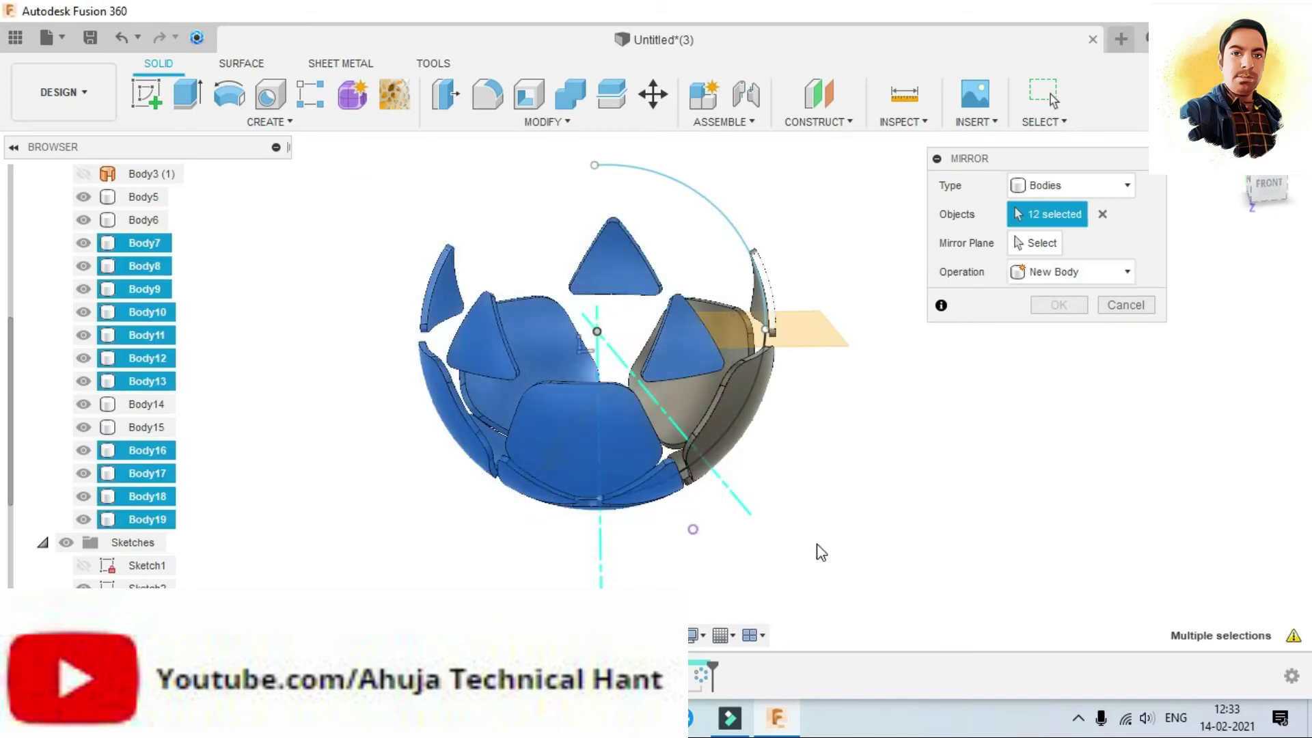
{"action": "mouse_move", "coordinate": [354, 187]}
{"action": "left_mouse_down"}
{"action": "mouse_move", "coordinate": [674, 431]}
{"action": "mouse_move", "coordinate": [910, 547]}
{"action": "left_mouse_up"}
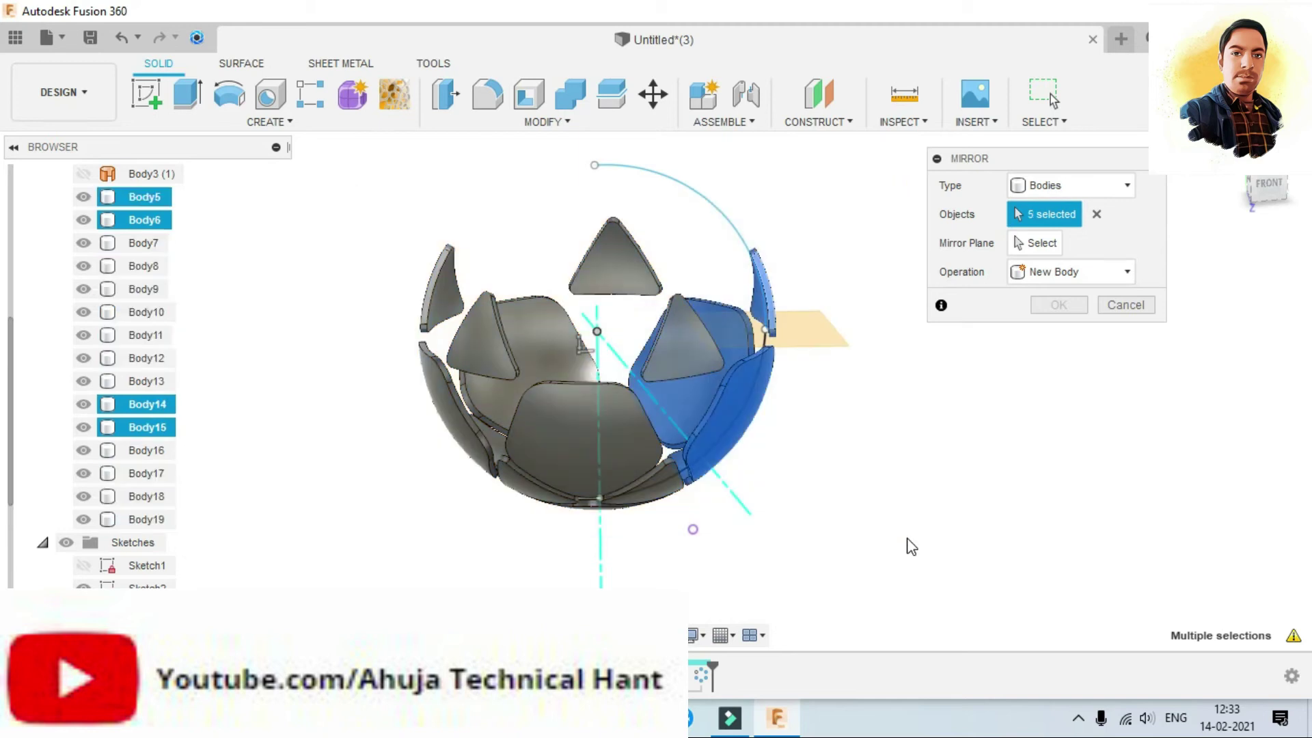
{"action": "left_click", "coordinate": [1120, 307]}
{"action": "left_click", "coordinate": [280, 122]}
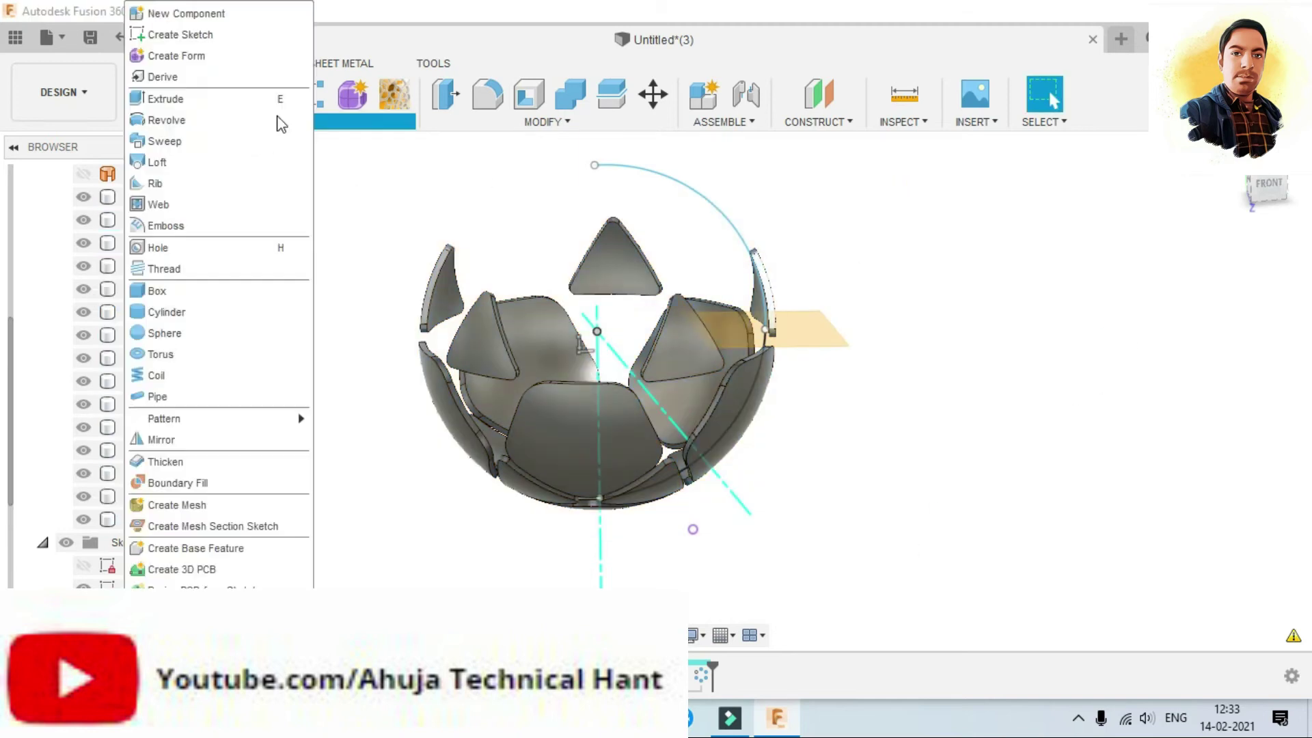
{"action": "left_click", "coordinate": [268, 439]}
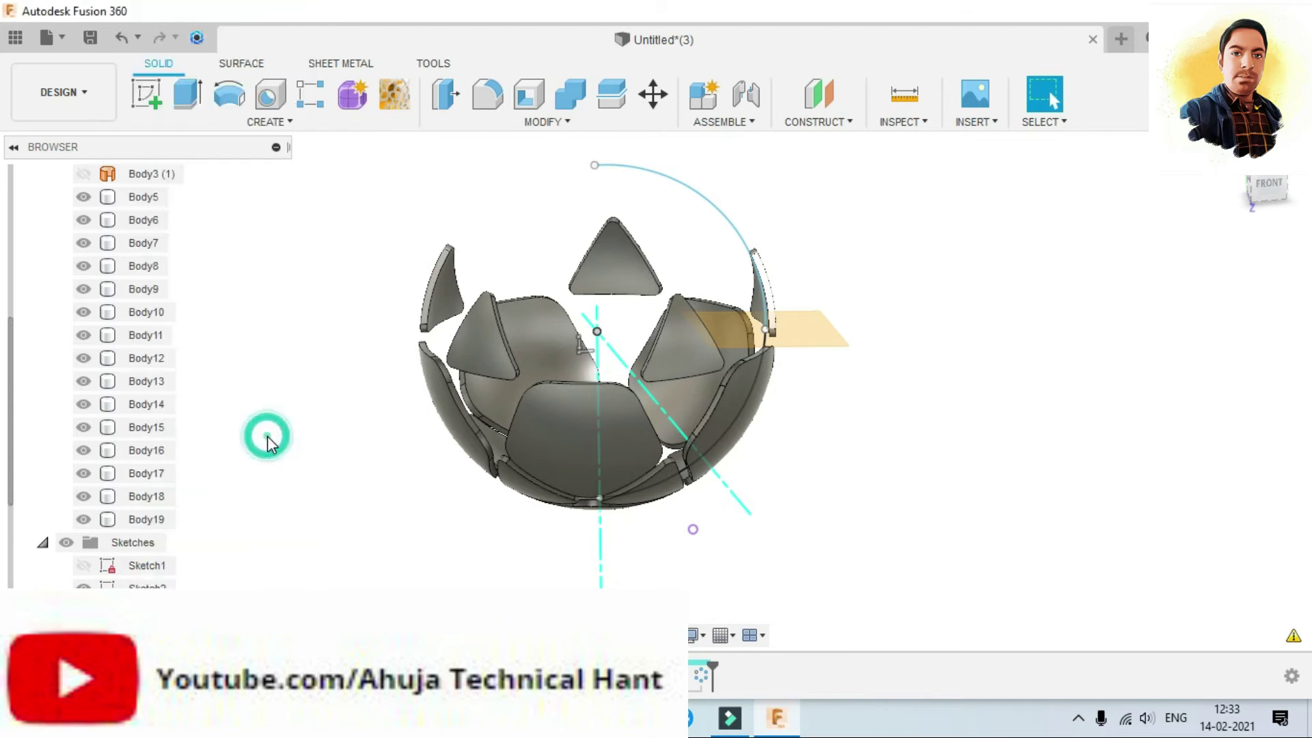
{"action": "left_click", "coordinate": [292, 200]}
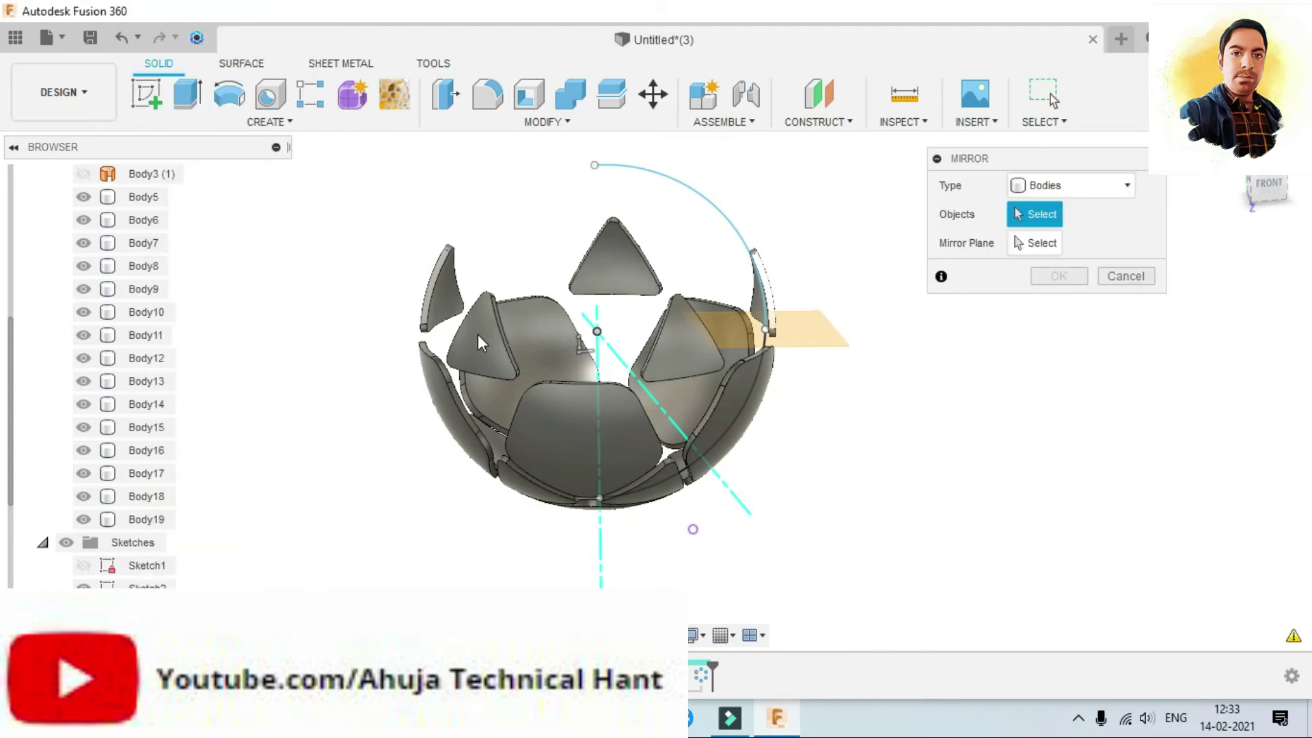
Step: Mirror all panel bodies across the construction plane at the ball's mid plane
{"action": "mouse_move", "coordinate": [344, 191]}
{"action": "left_mouse_down"}
{"action": "mouse_move", "coordinate": [648, 445]}
{"action": "mouse_move", "coordinate": [849, 523]}
{"action": "left_mouse_up"}
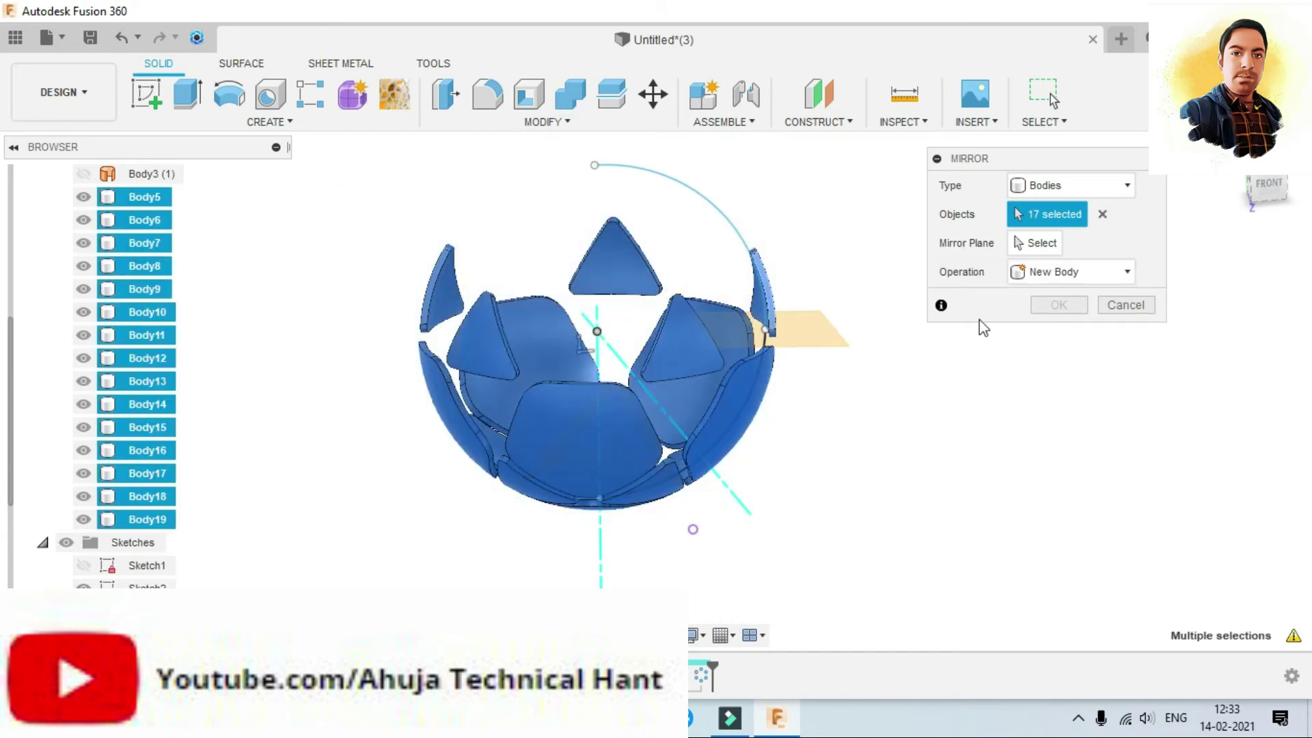
{"action": "left_click", "coordinate": [1018, 245]}
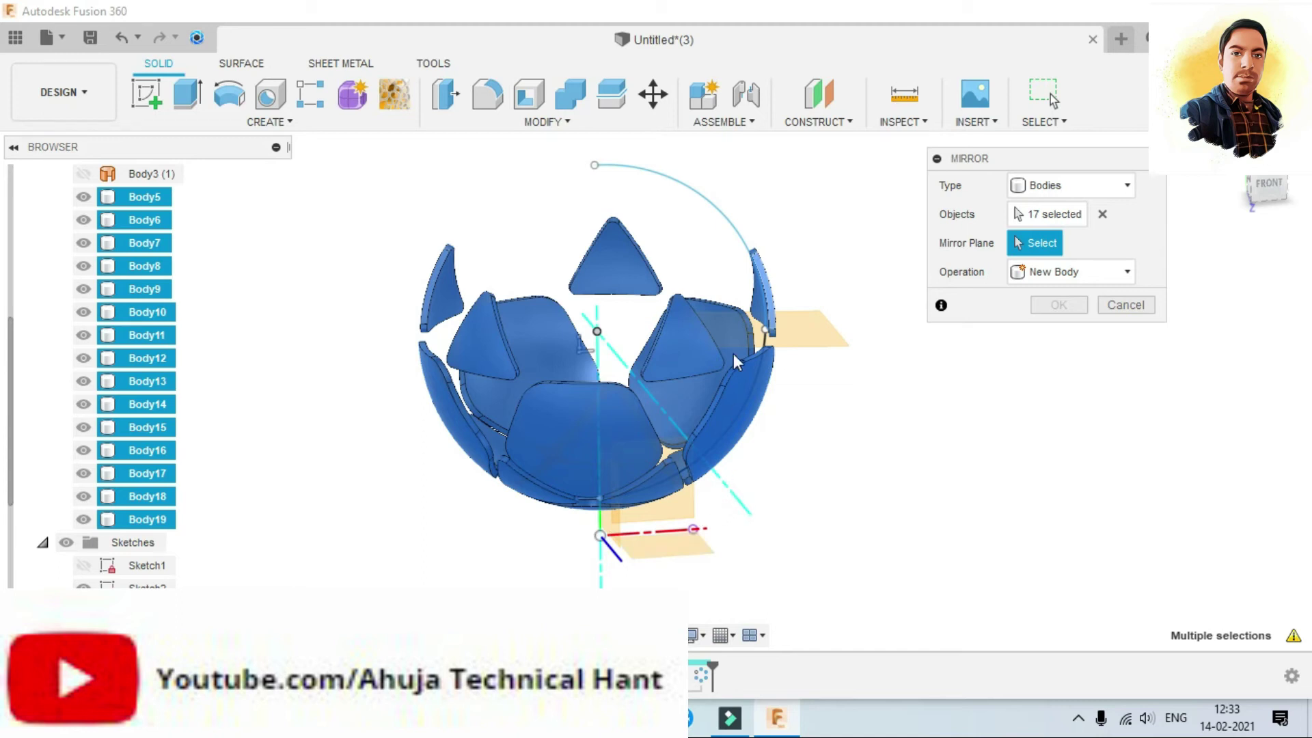
{"action": "left_click", "coordinate": [809, 334]}
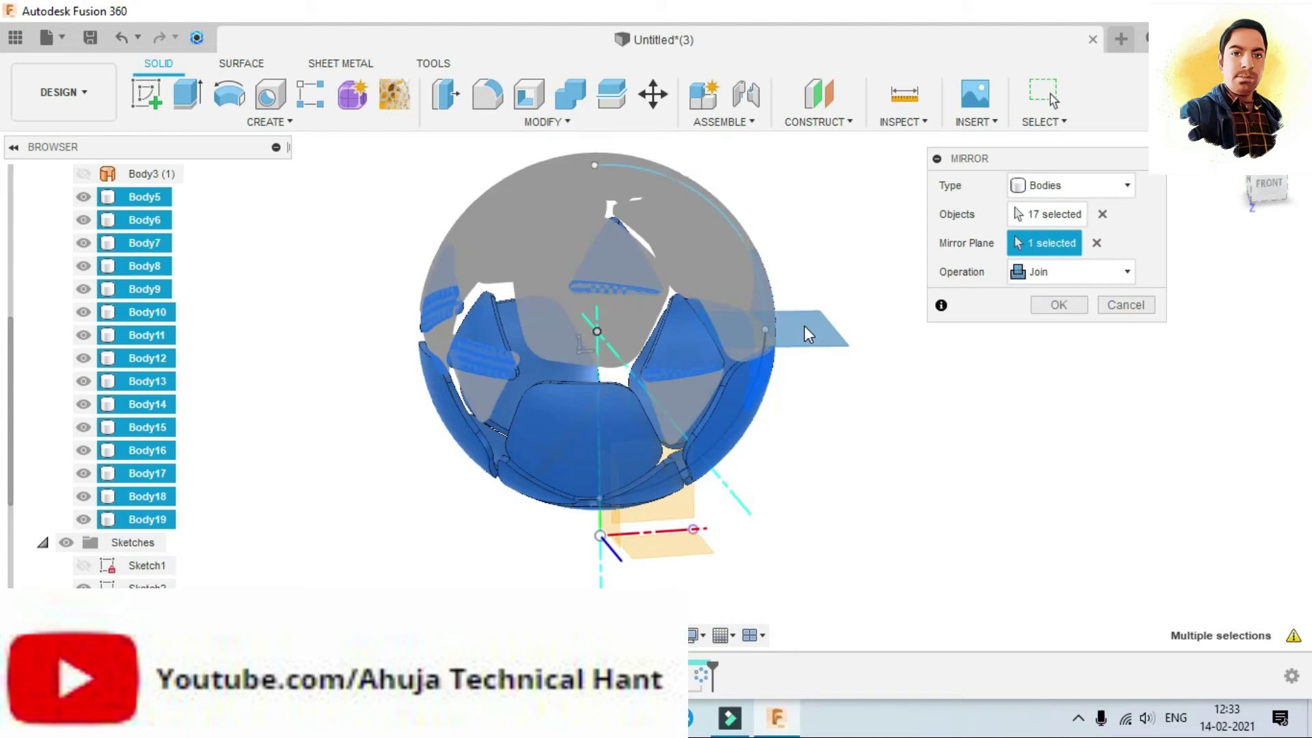
{"action": "left_click", "coordinate": [1056, 307]}
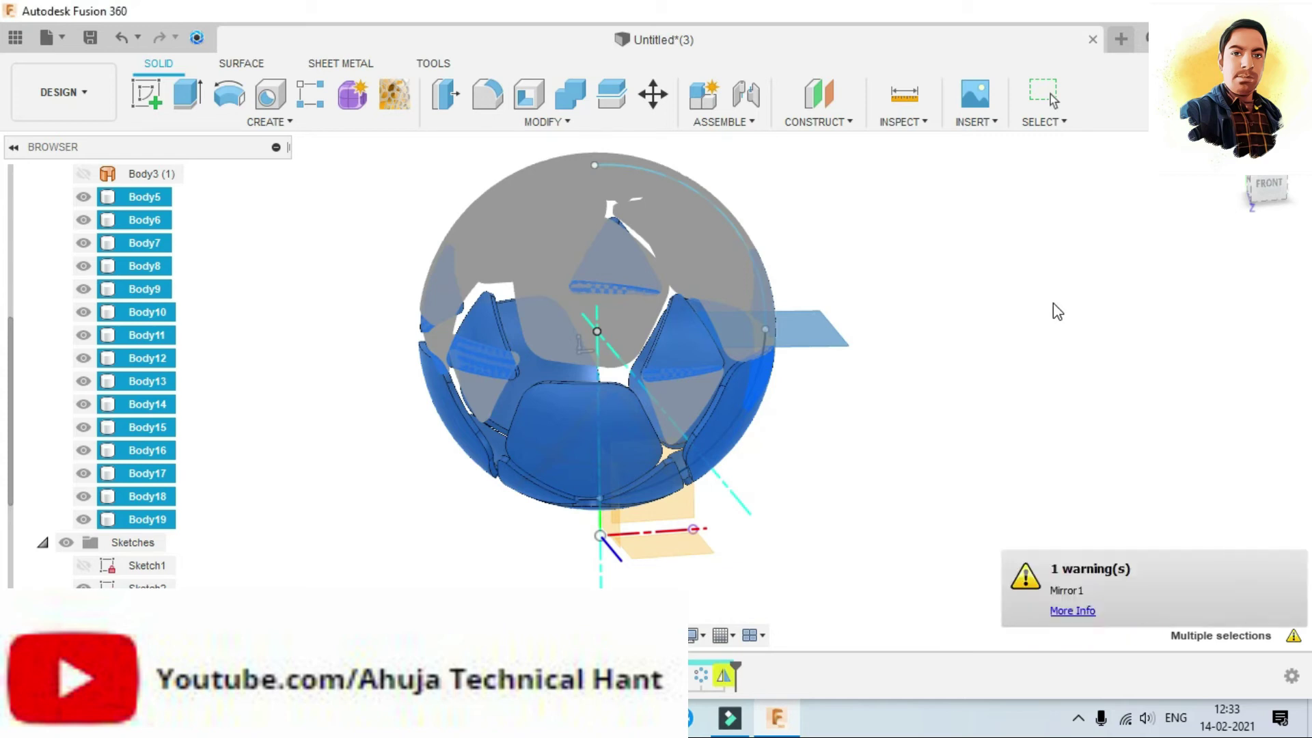
{"action": "left_click", "coordinate": [1052, 302]}
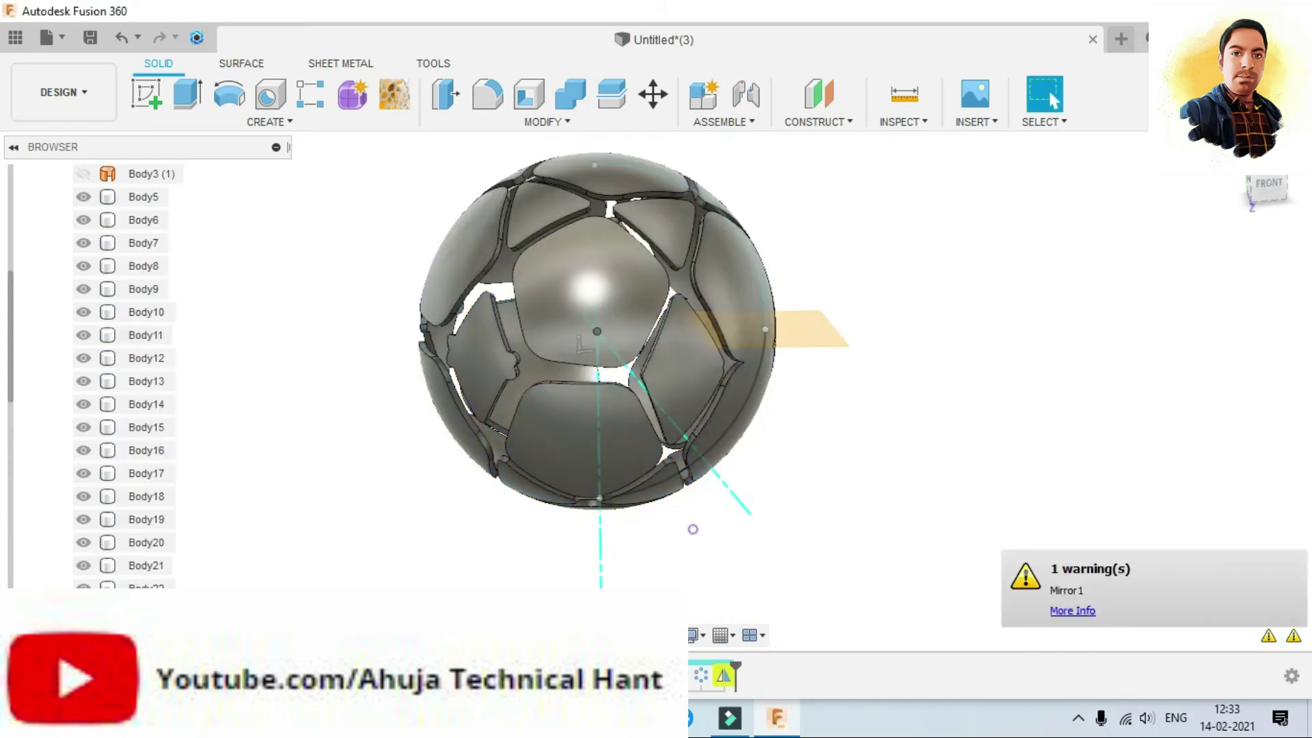
Step: Orbit the mirrored ball to inspect the gaps on another side
{"action": "mouse_move", "coordinate": [692, 529]}
{"action": "middle_mouse_down", "text": "shift"}
{"action": "mouse_move", "coordinate": [661, 497]}
{"action": "mouse_move", "coordinate": [730, 516]}
{"action": "mouse_move", "coordinate": [753, 505]}
{"action": "mouse_move", "coordinate": [625, 532]}
{"action": "middle_mouse_up", "text": "shift"}
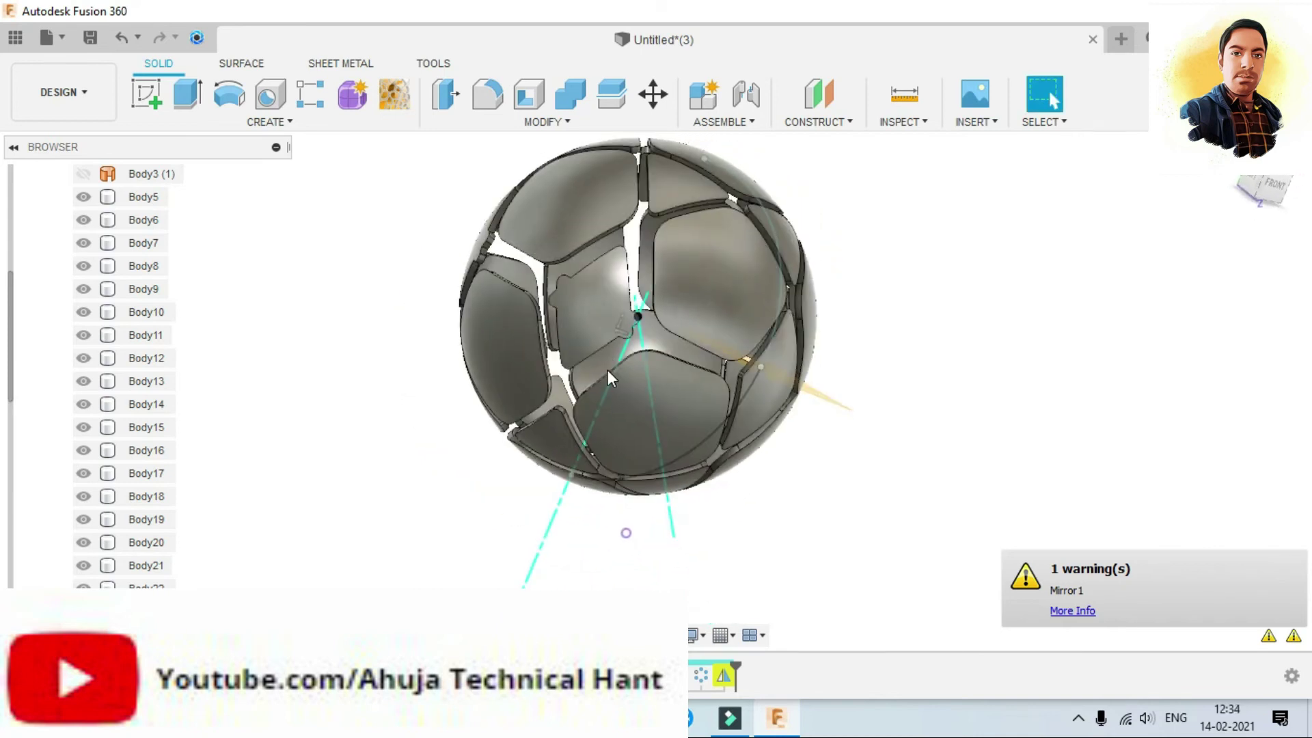
Step: In the Surface tools, try revolving a single sketch arc, then abandon the attempt
{"action": "left_click", "coordinate": [239, 63]}
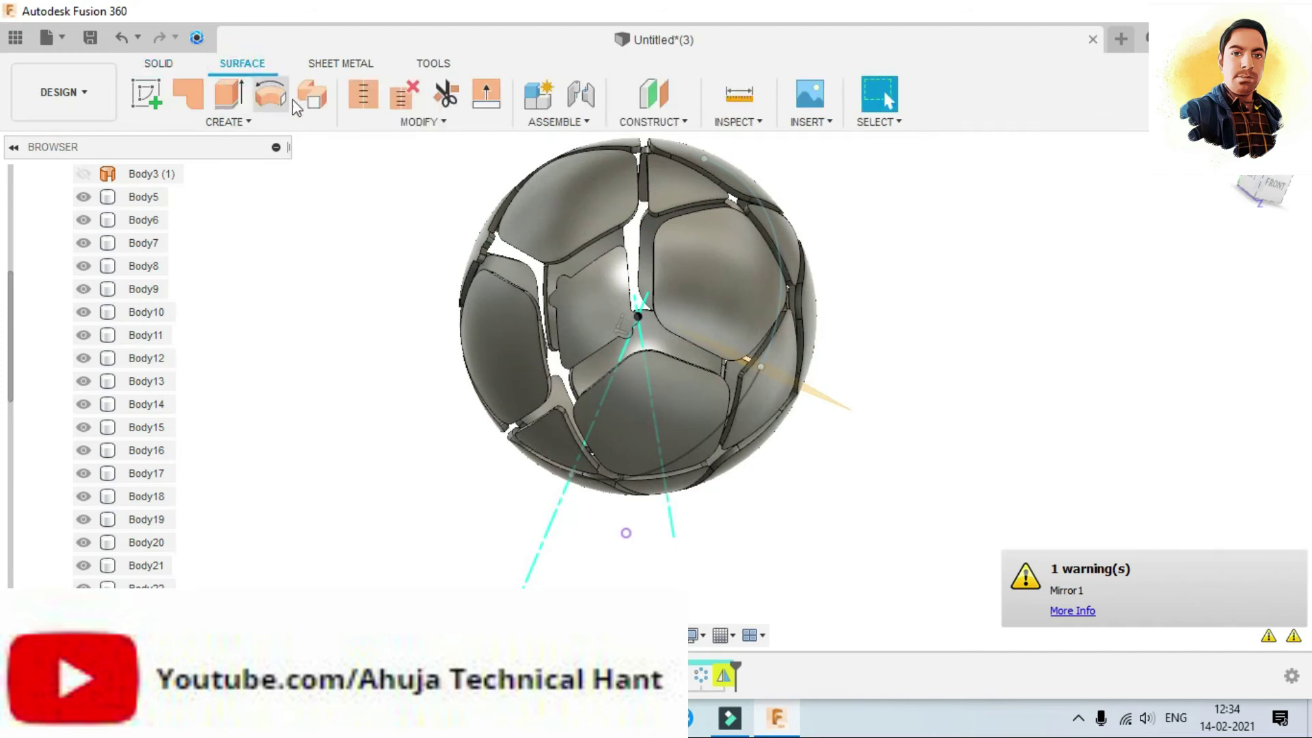
{"action": "left_click", "coordinate": [275, 106]}
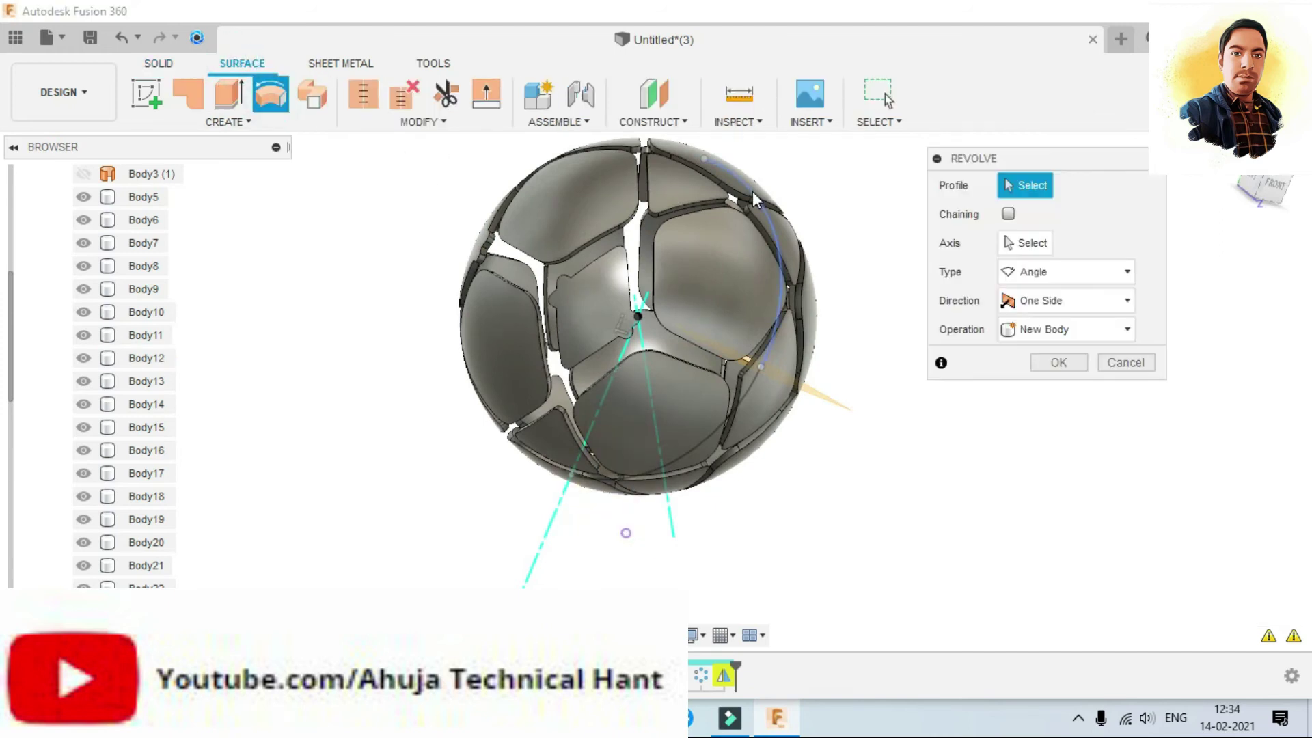
{"action": "left_click", "coordinate": [762, 202]}
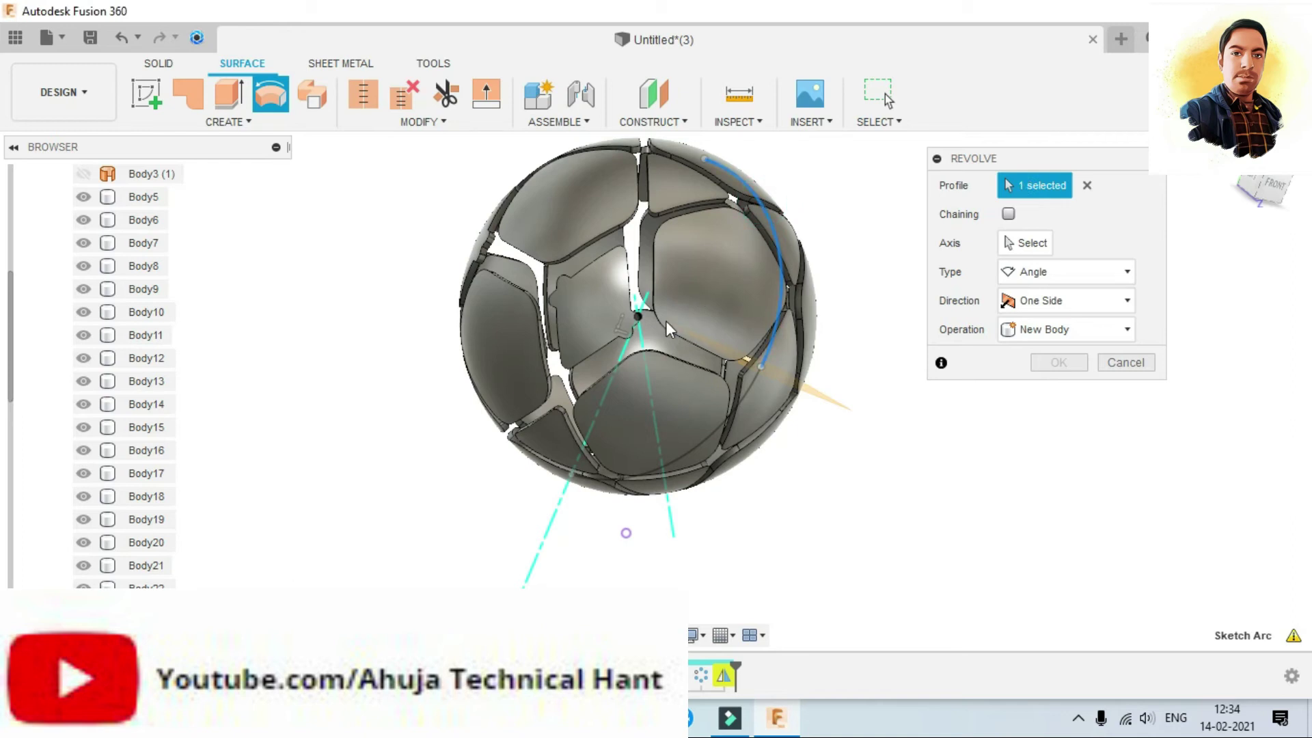
{"action": "left_click", "coordinate": [1017, 241]}
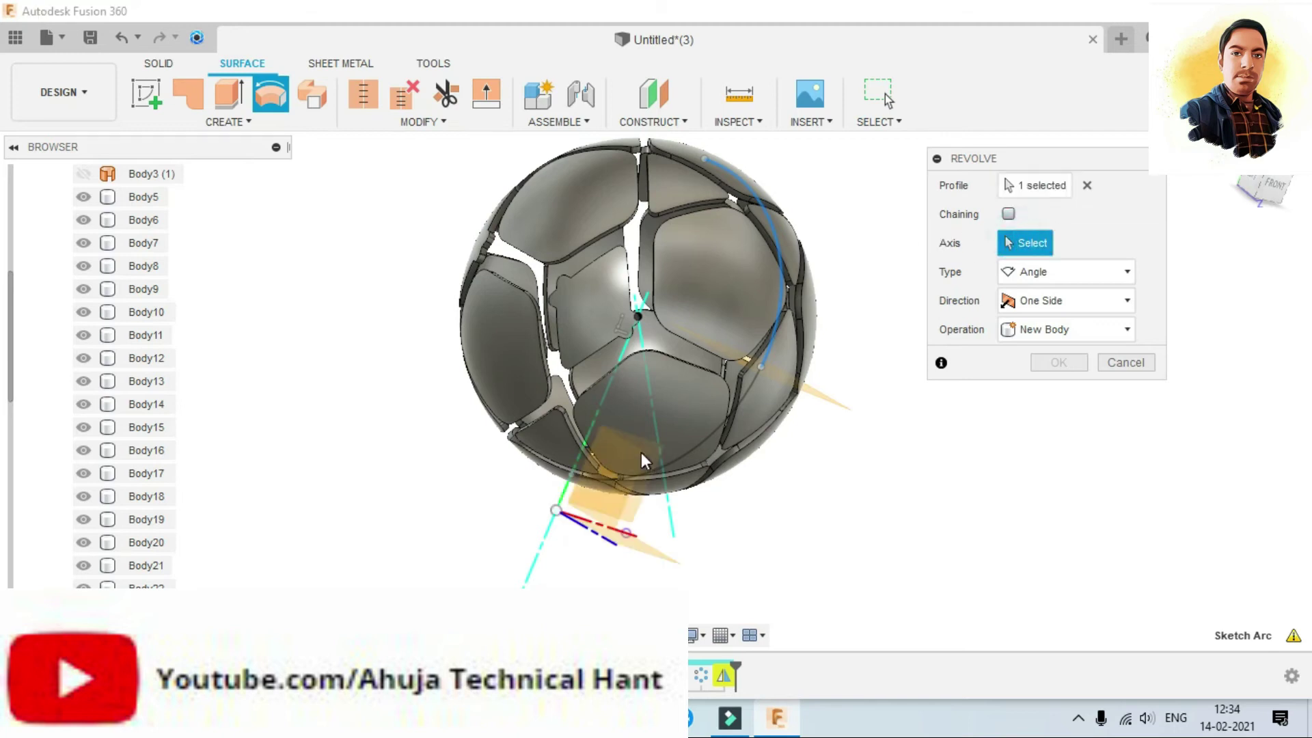
{"action": "left_click", "coordinate": [569, 488]}
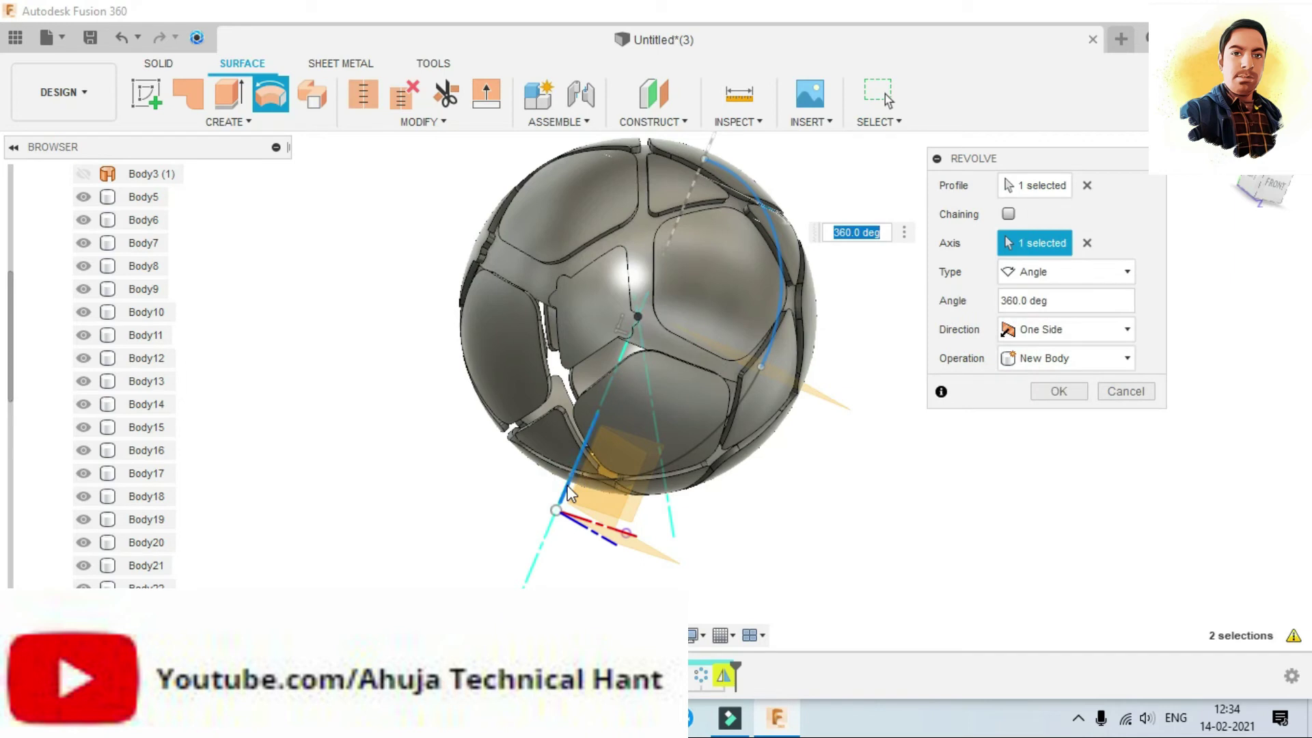
{"action": "left_click", "coordinate": [538, 543]}
{"action": "left_click", "coordinate": [539, 563]}
{"action": "left_click", "coordinate": [1007, 214]}
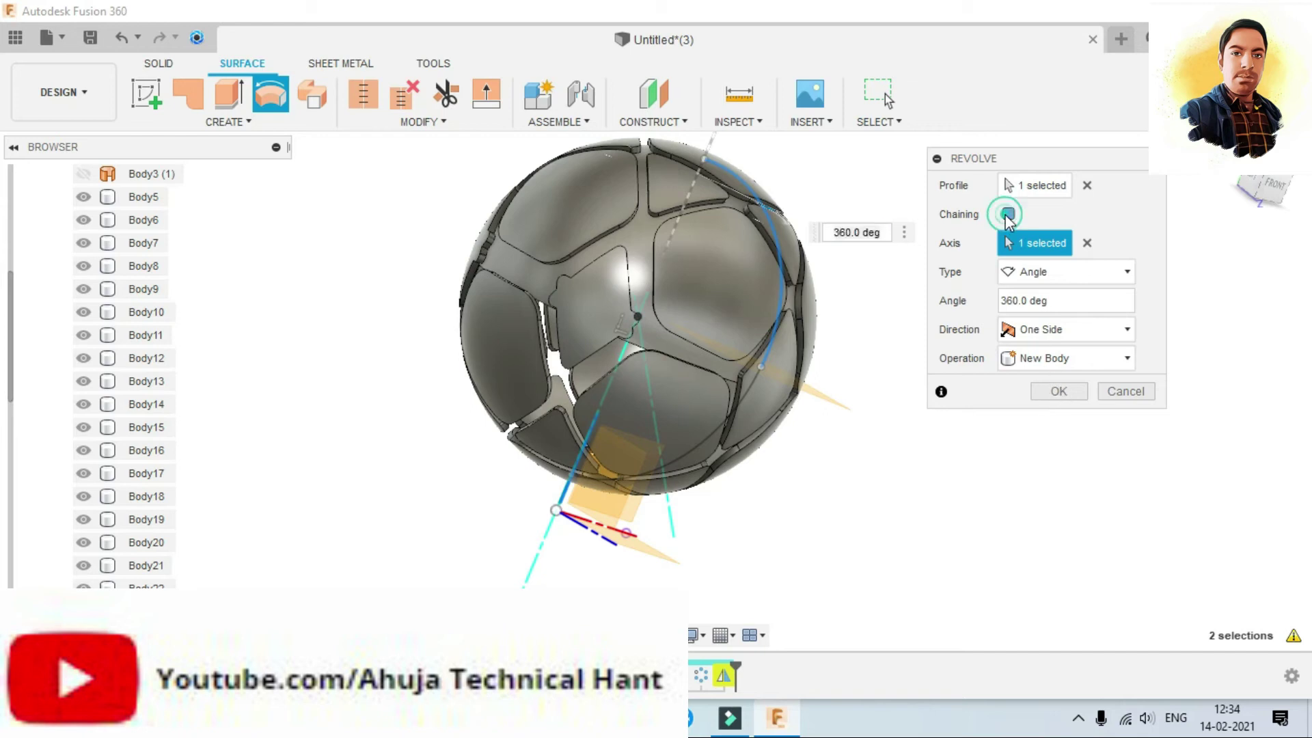
{"action": "left_click", "coordinate": [1126, 393]}
Step: Revolve both chained sketch arcs 360 degrees around the axis line as a surface
{"action": "left_click", "coordinate": [265, 100]}
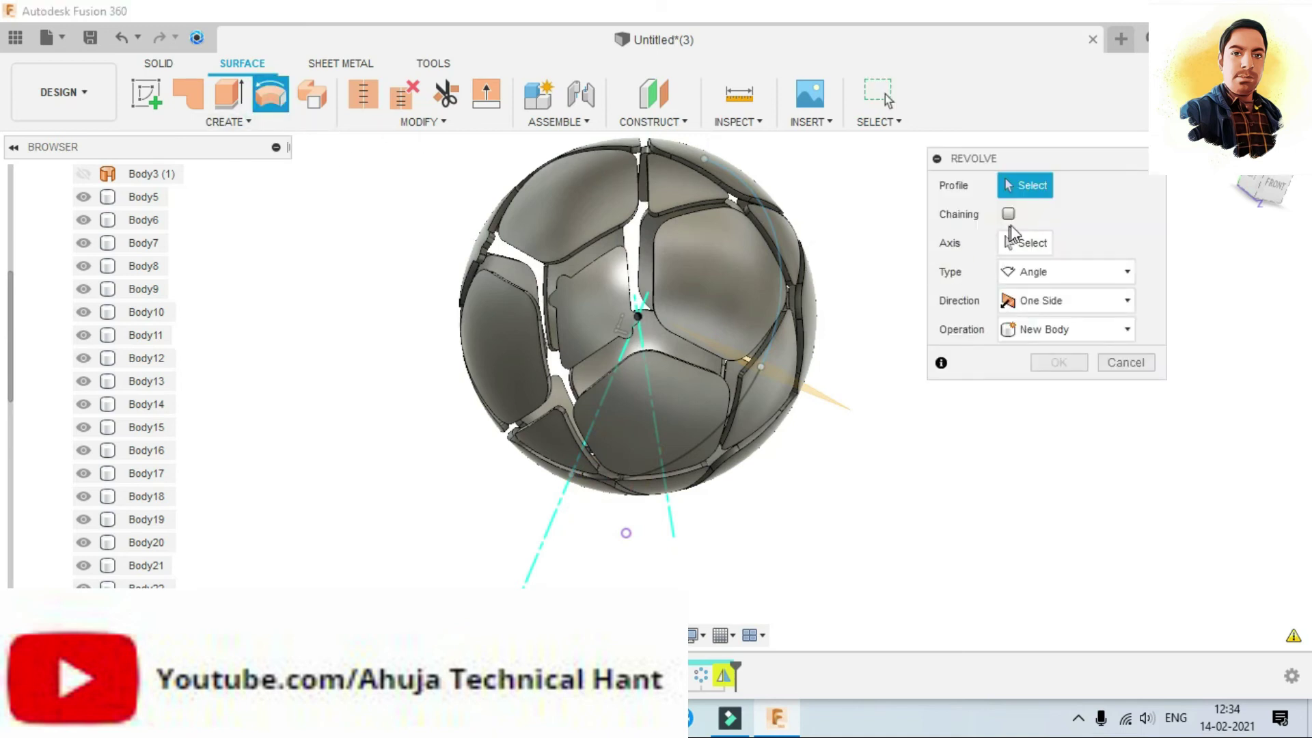
{"action": "left_click", "coordinate": [1008, 215]}
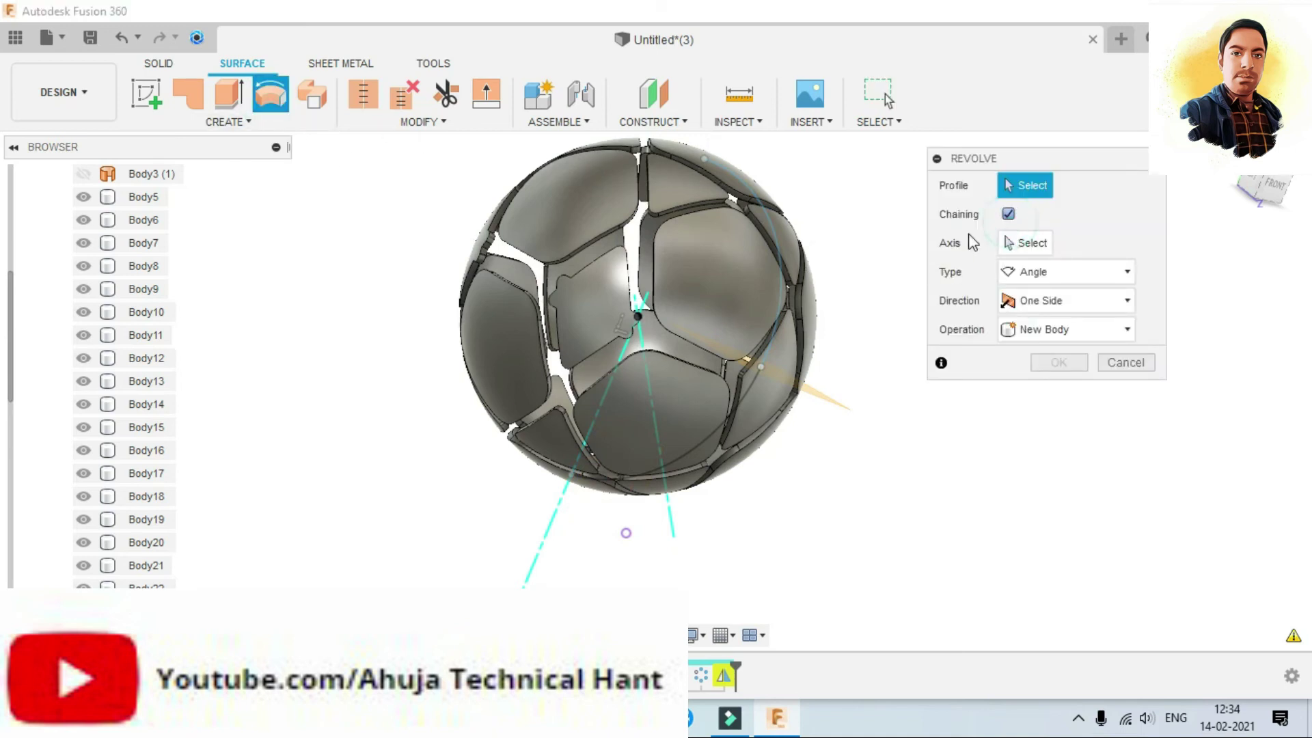
{"action": "left_click", "coordinate": [781, 265]}
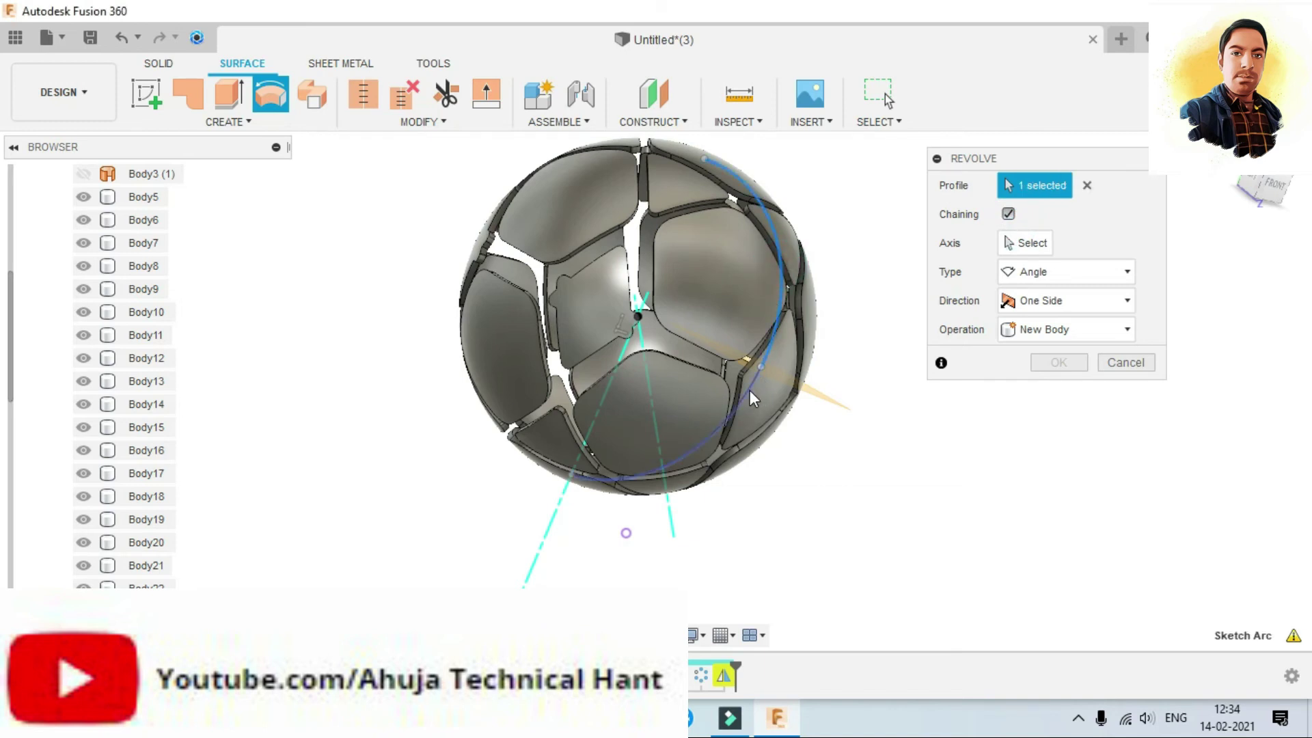
{"action": "left_click", "coordinate": [749, 392]}
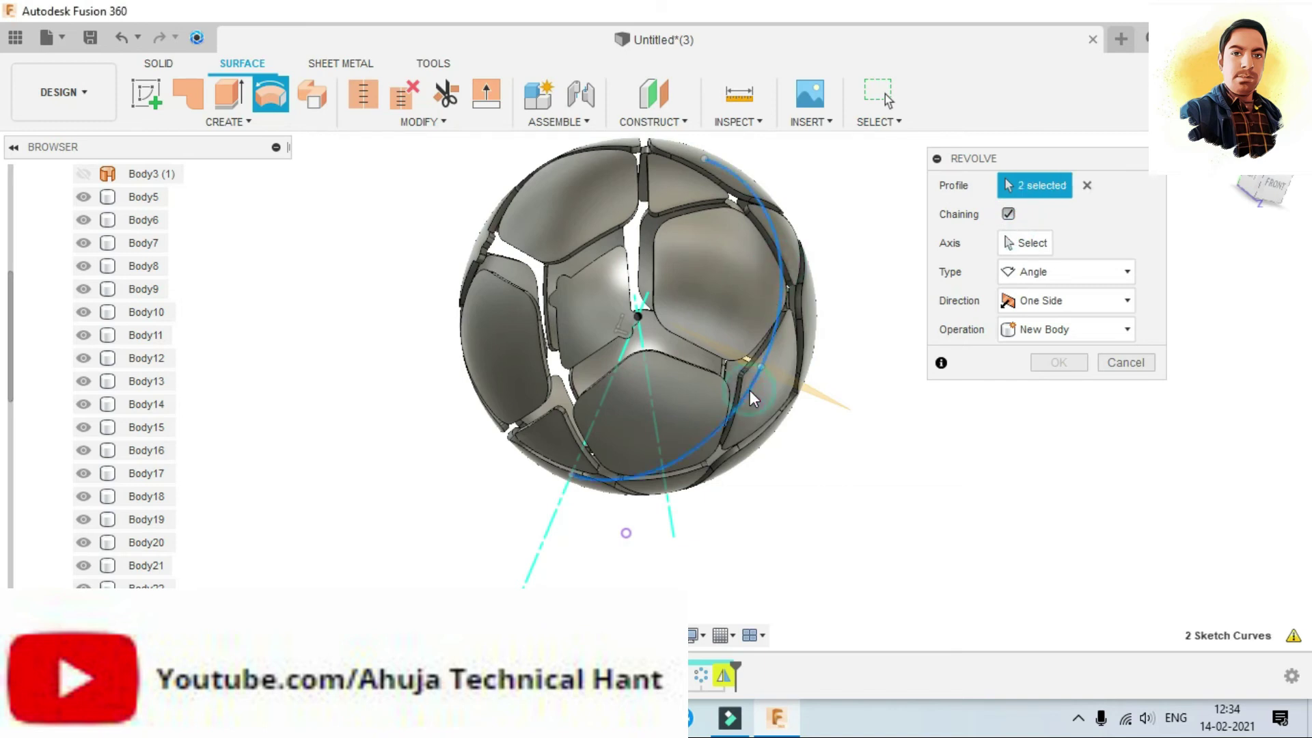
{"action": "left_click", "coordinate": [1011, 246]}
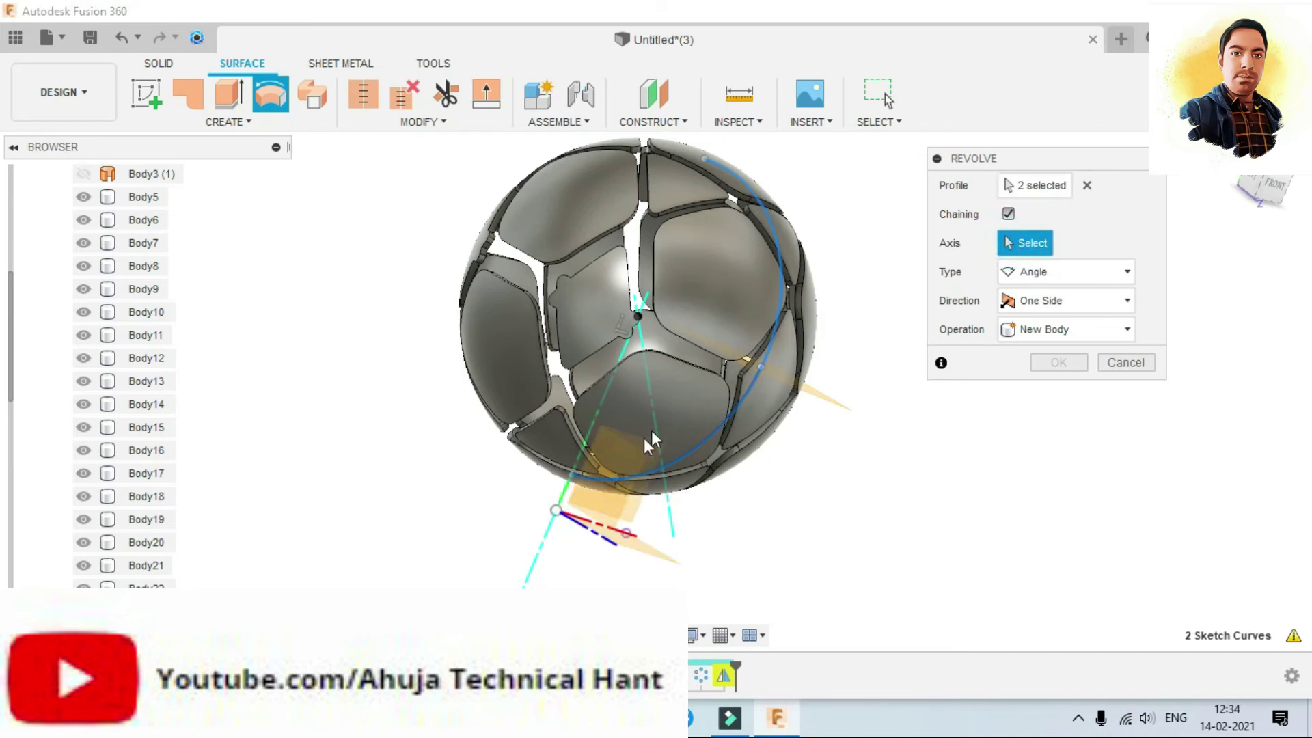
{"action": "left_click", "coordinate": [563, 486]}
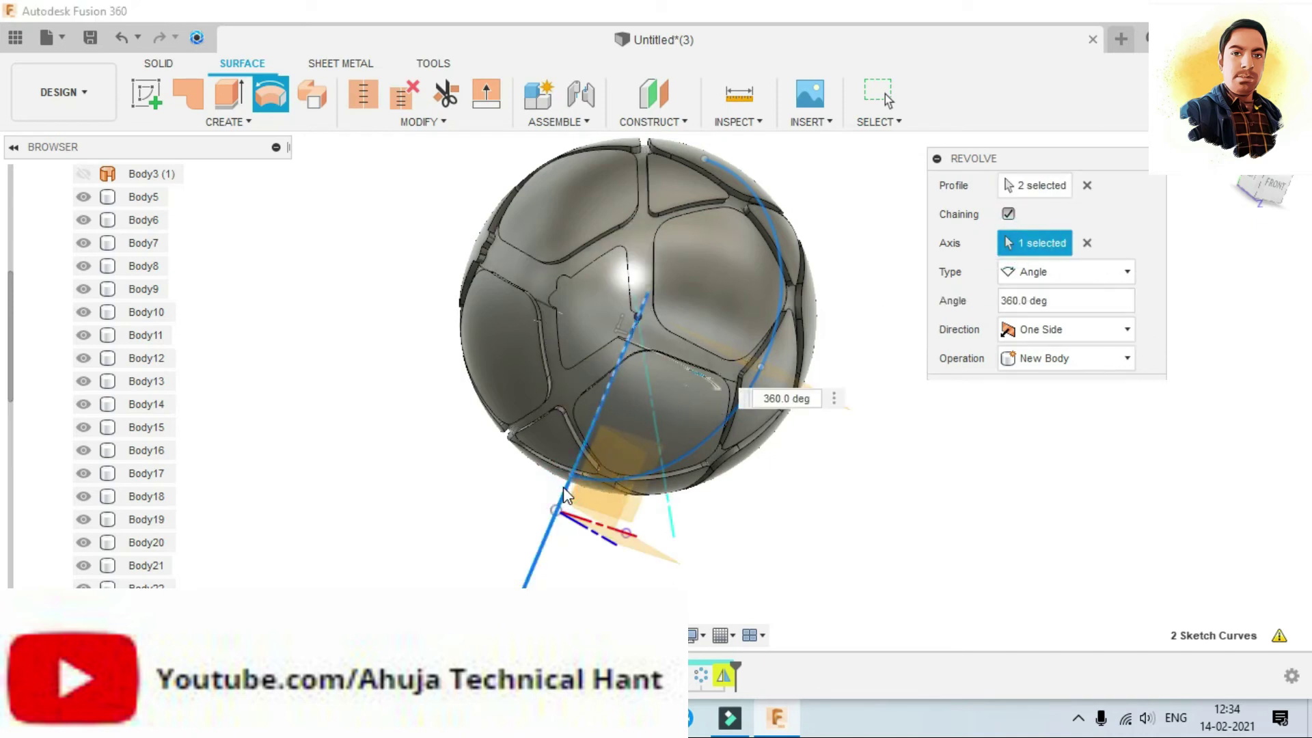
{"action": "left_click", "coordinate": [1057, 391]}
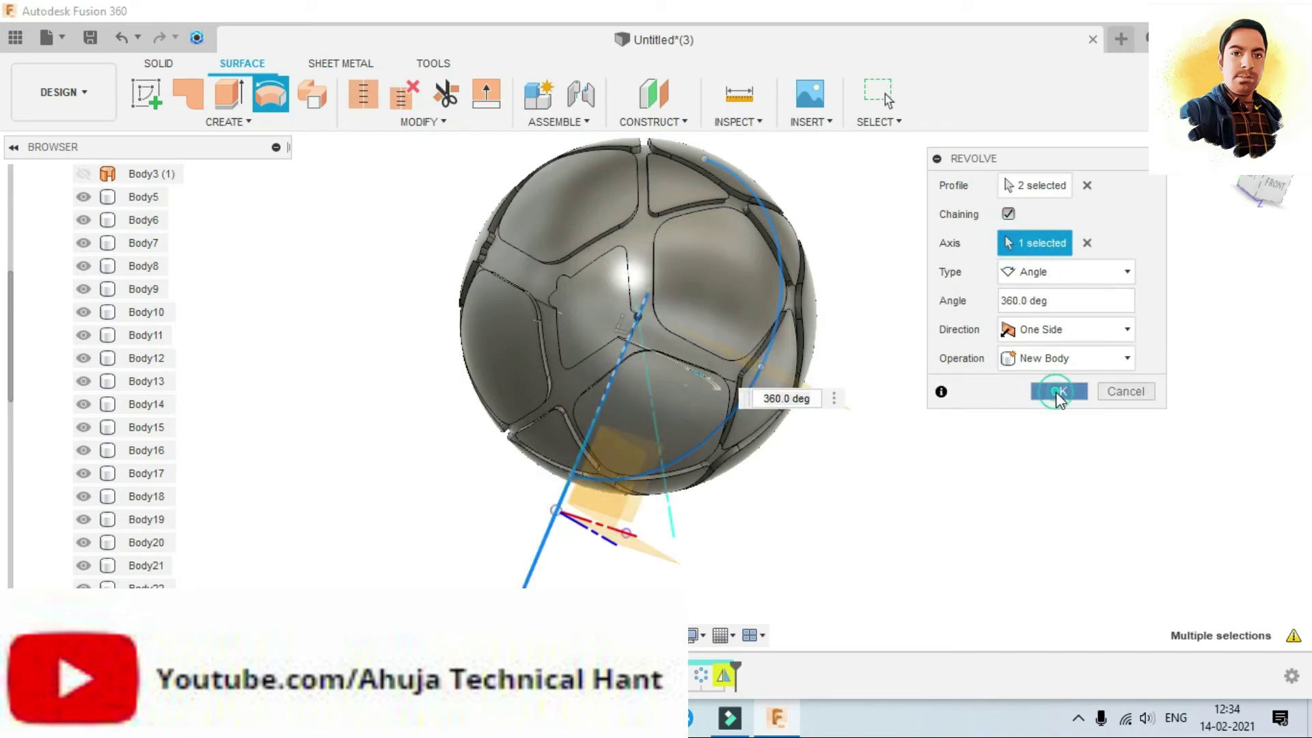
{"action": "left_click", "coordinate": [228, 123]}
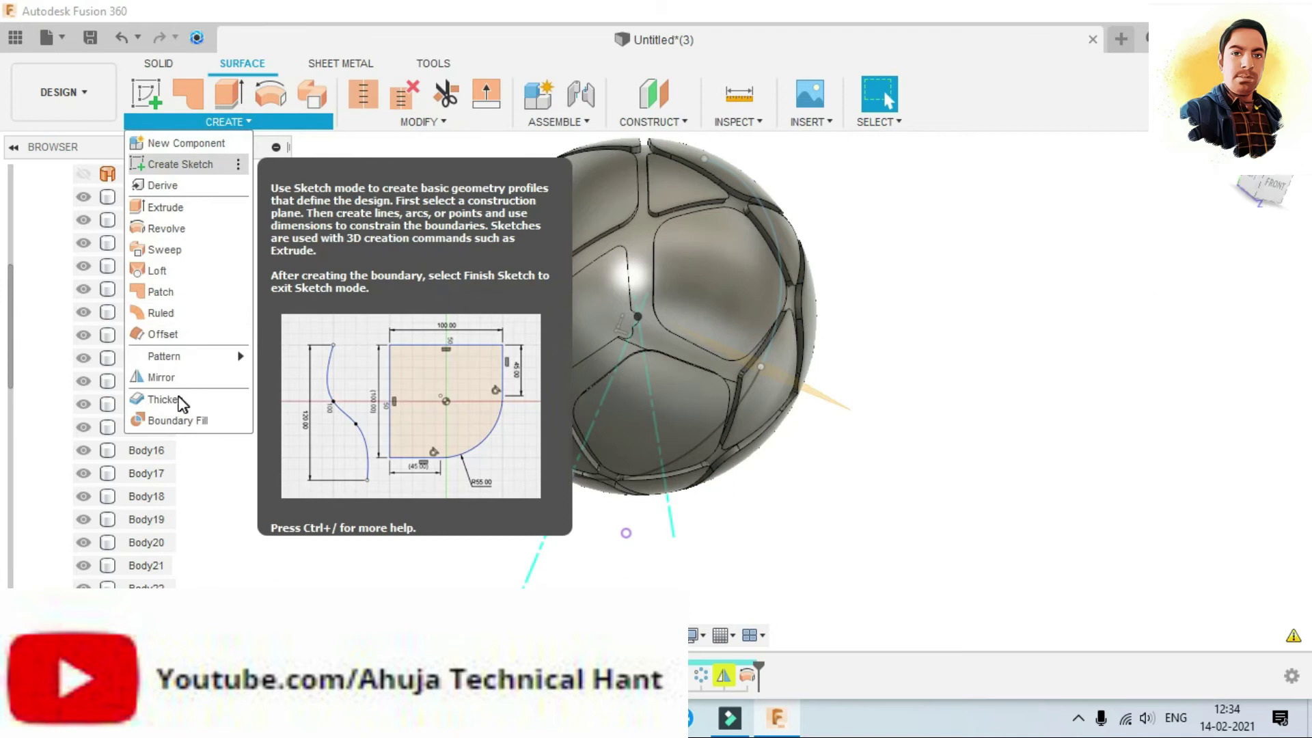
Step: Thicken the seam-web surface inward by -1 cm
{"action": "left_click", "coordinate": [176, 407]}
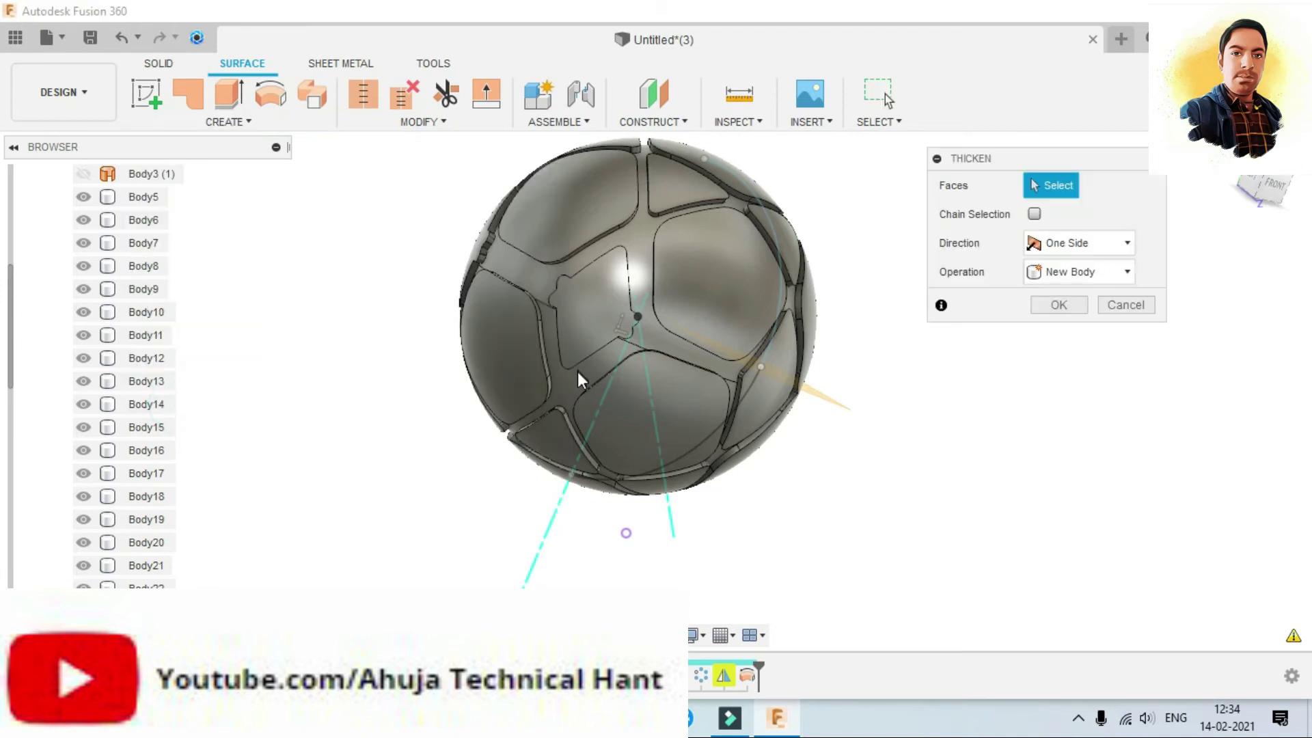
{"action": "left_click", "coordinate": [664, 340]}
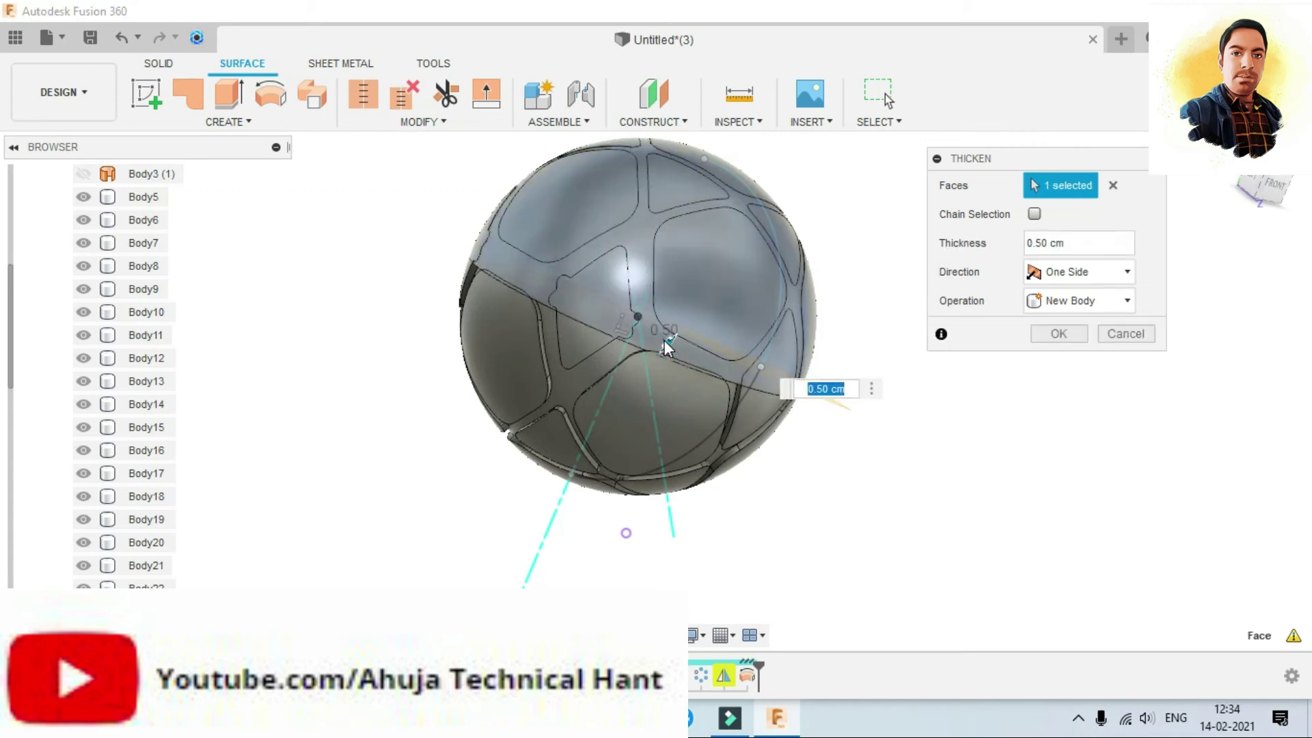
{"action": "type", "text": "-1"}
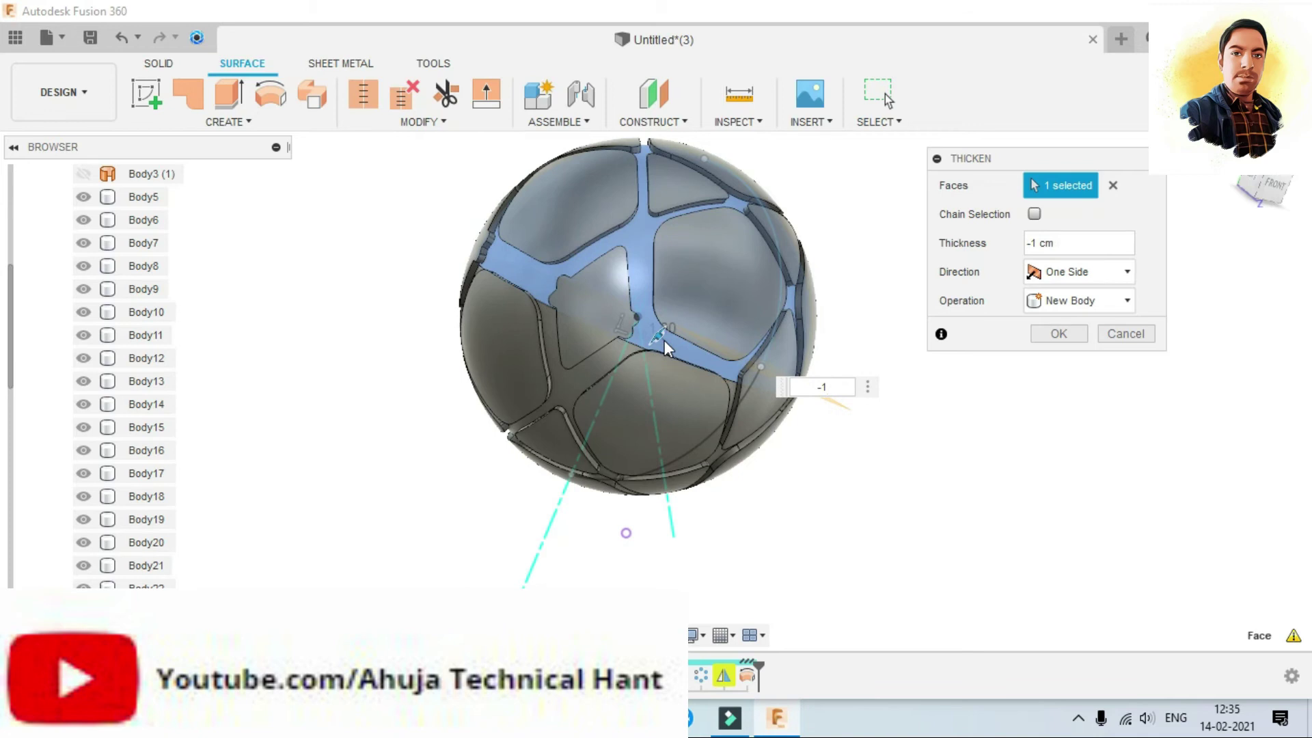
{"action": "left_click", "coordinate": [1058, 336]}
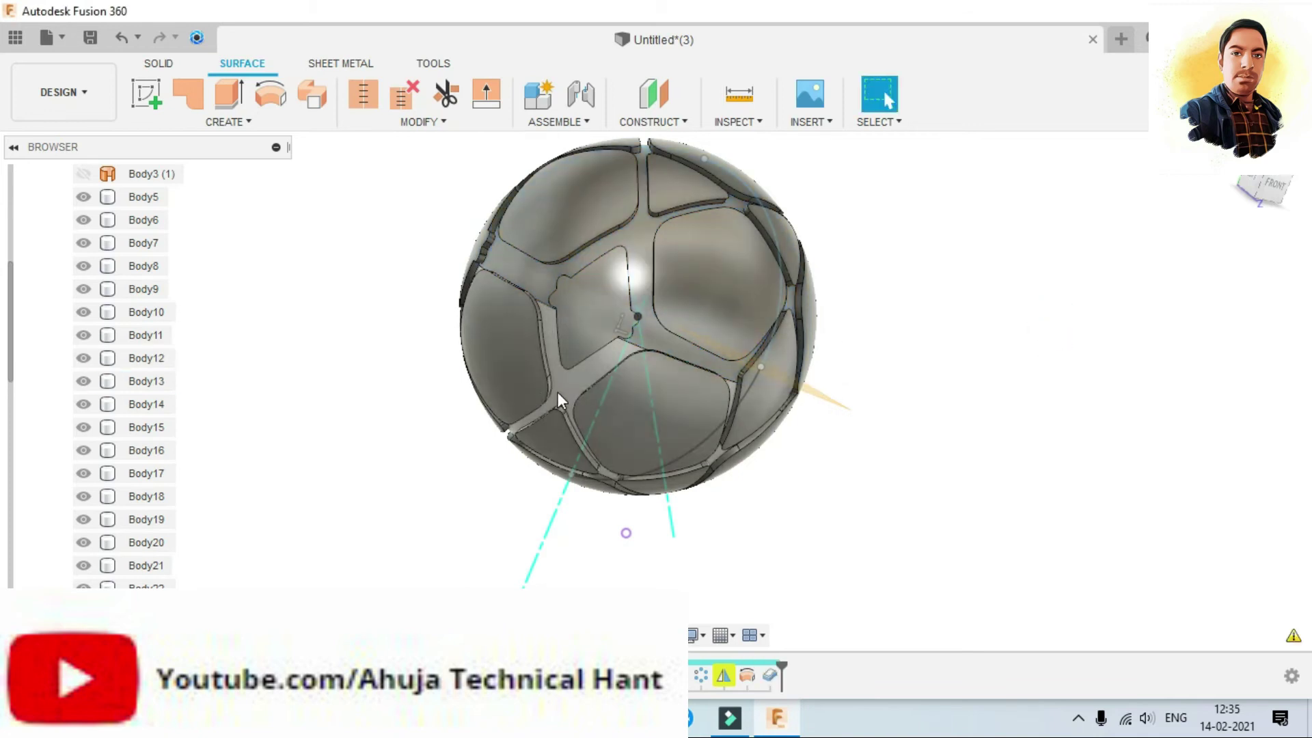
Step: Thicken the lower seam-web face by -1 mm and inspect the result
{"action": "left_click", "coordinate": [250, 126]}
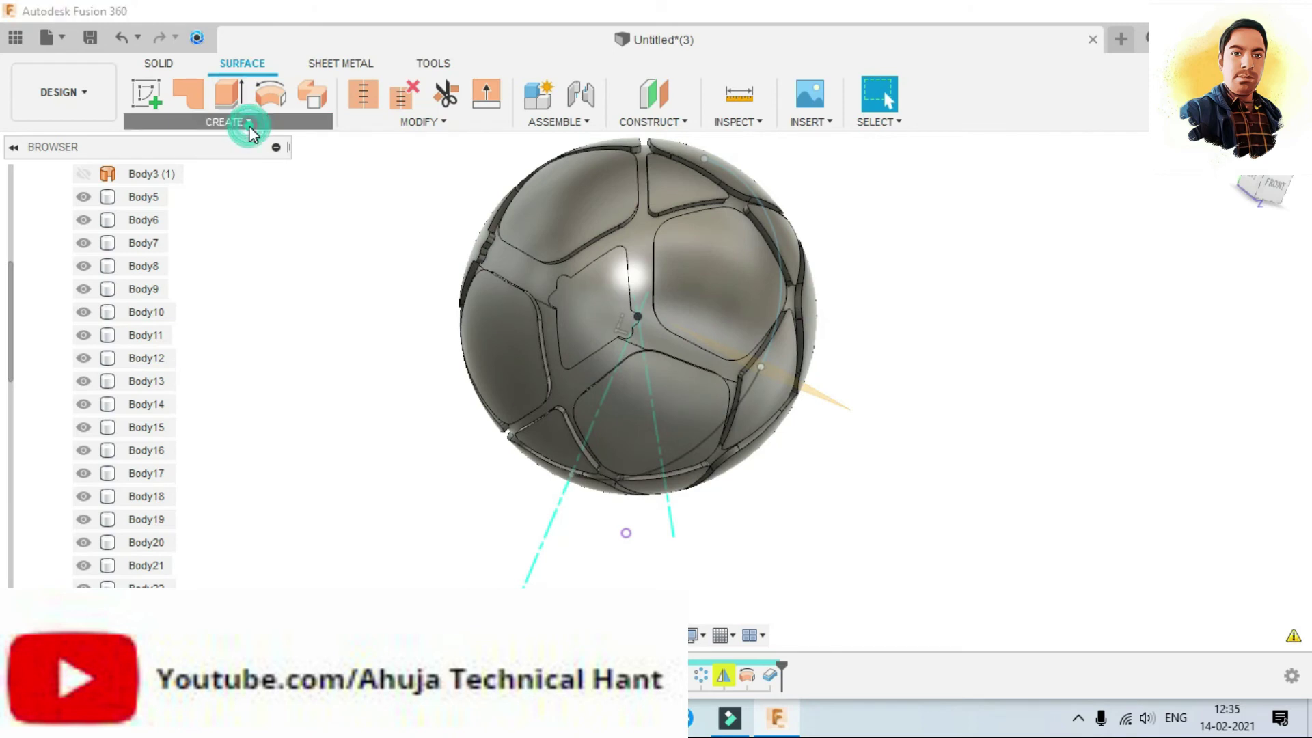
{"action": "left_click", "coordinate": [172, 401]}
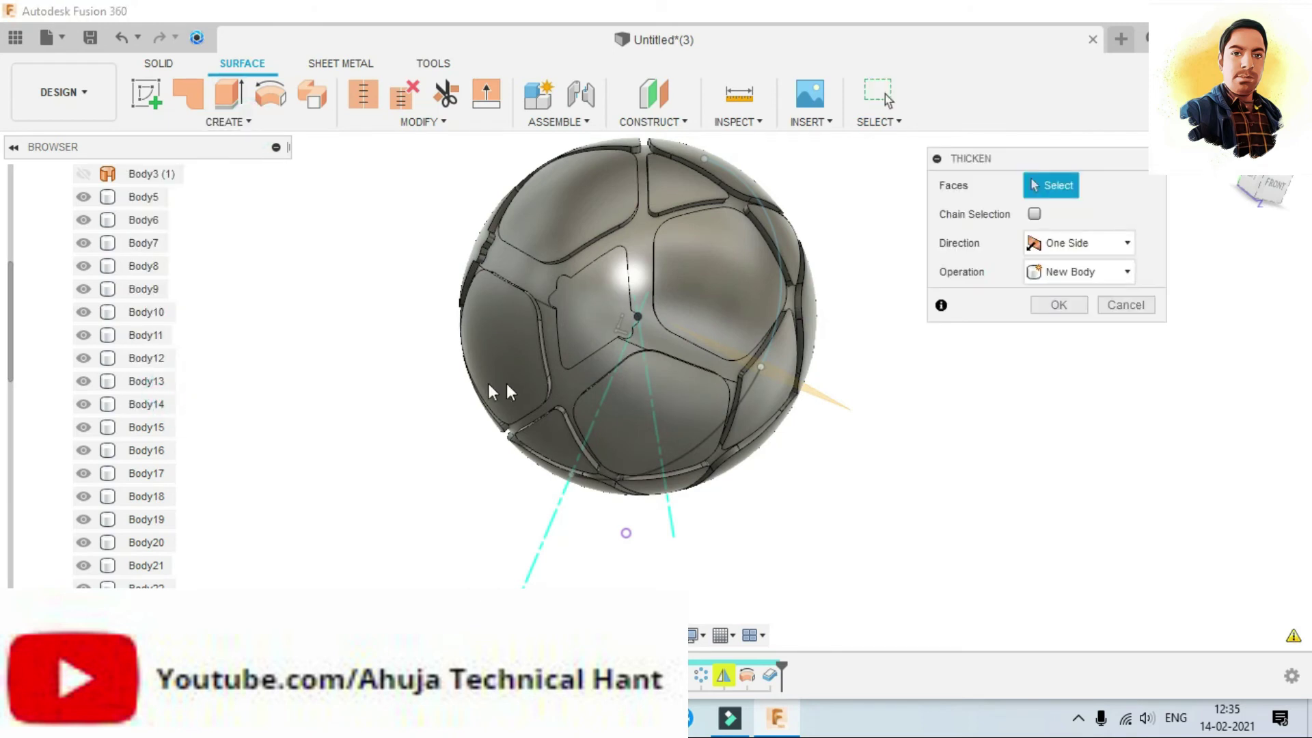
{"action": "left_click", "coordinate": [583, 379]}
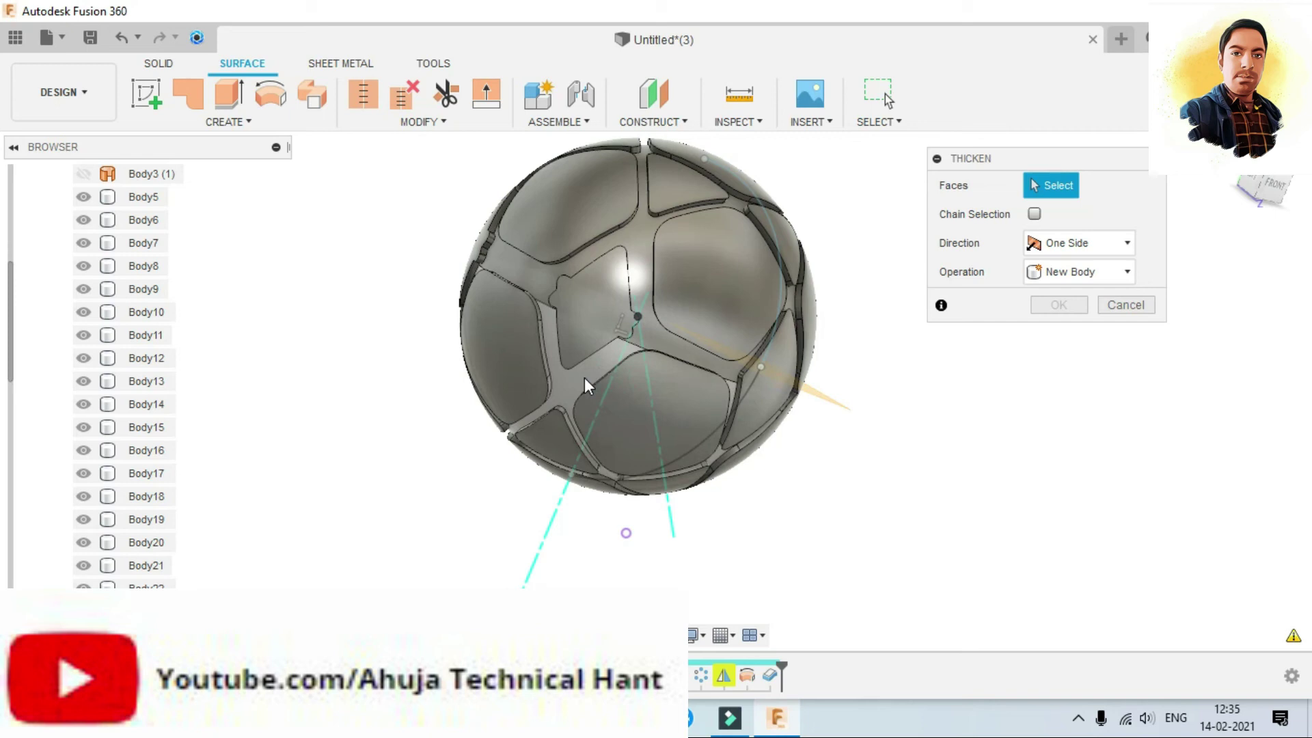
{"action": "type", "text": "-1 mm"}
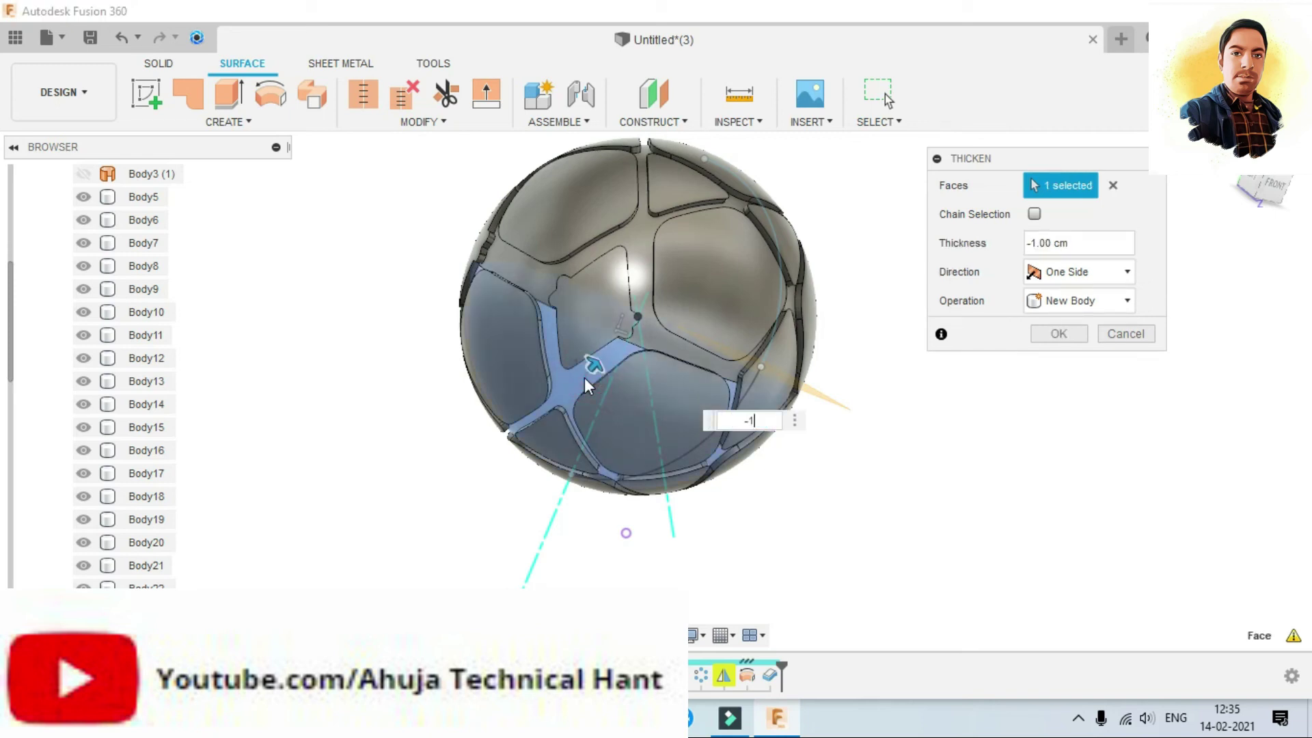
{"action": "key", "text": "Return"}
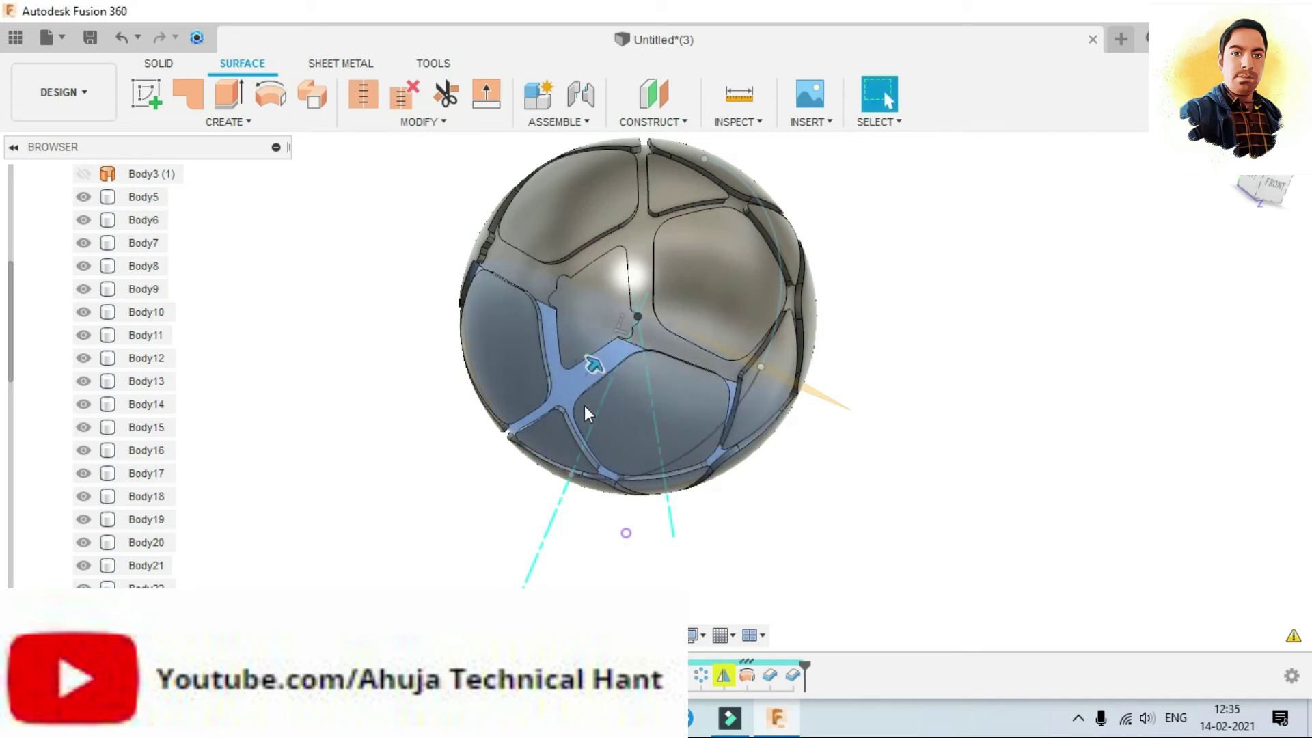
{"action": "middle_click_drag", "start_coordinate": [647, 463], "coordinate": [667, 467], "text": "shift"}
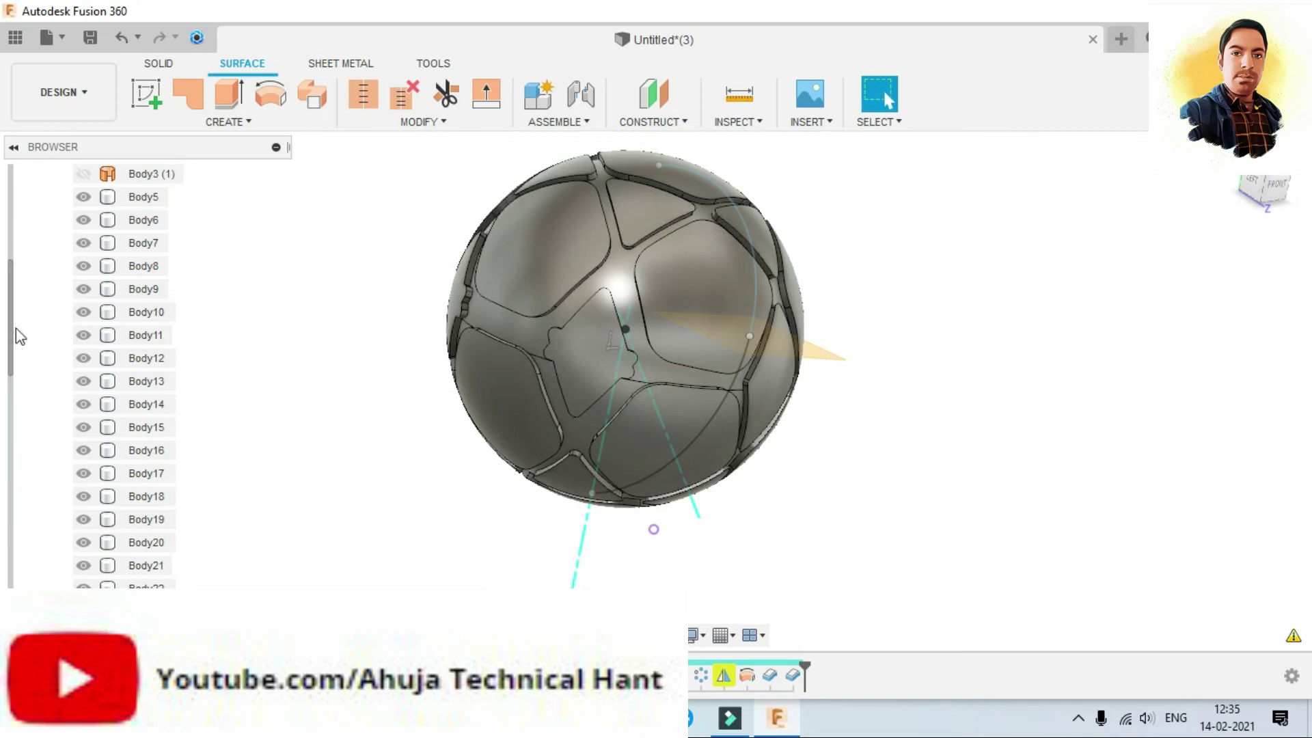
Step: Hide Sketch2, Sketch5 and Sketch6, then check which panel Body32 is
{"action": "left_click", "coordinate": [10, 555]}
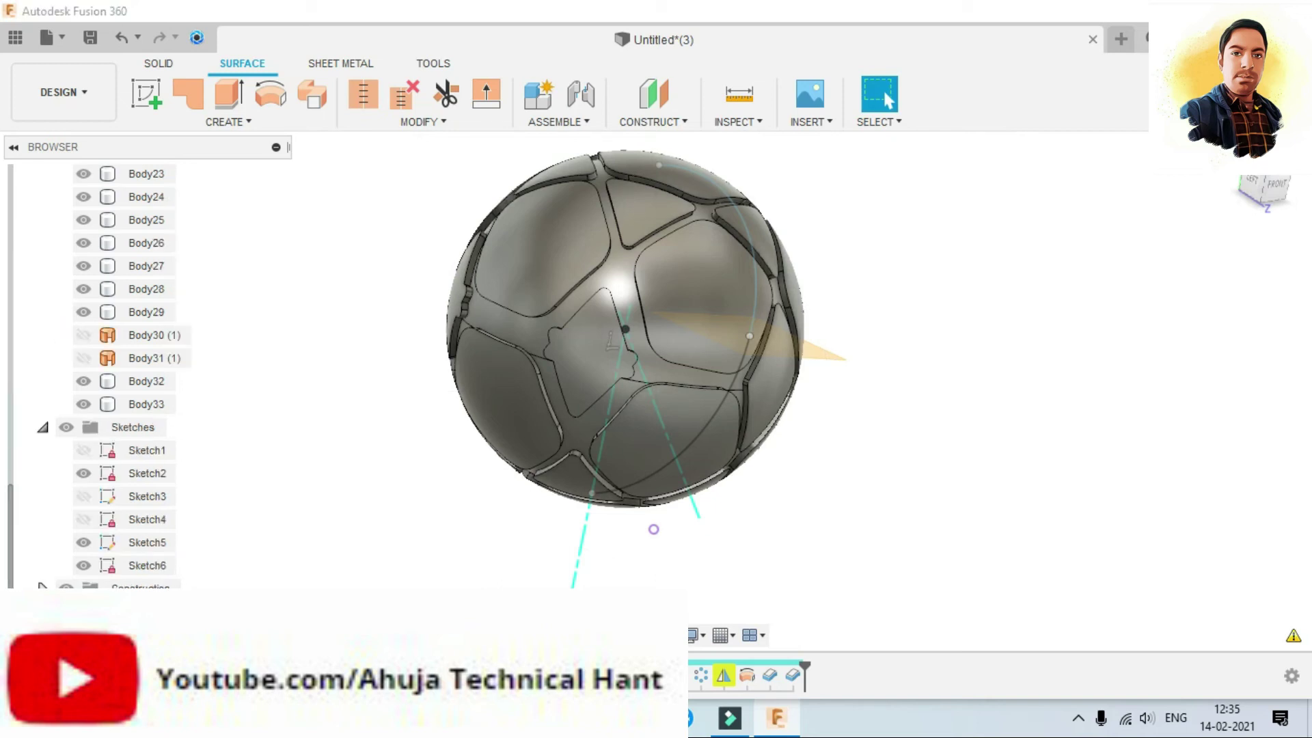
{"action": "left_click", "coordinate": [85, 473]}
{"action": "left_click", "coordinate": [83, 542]}
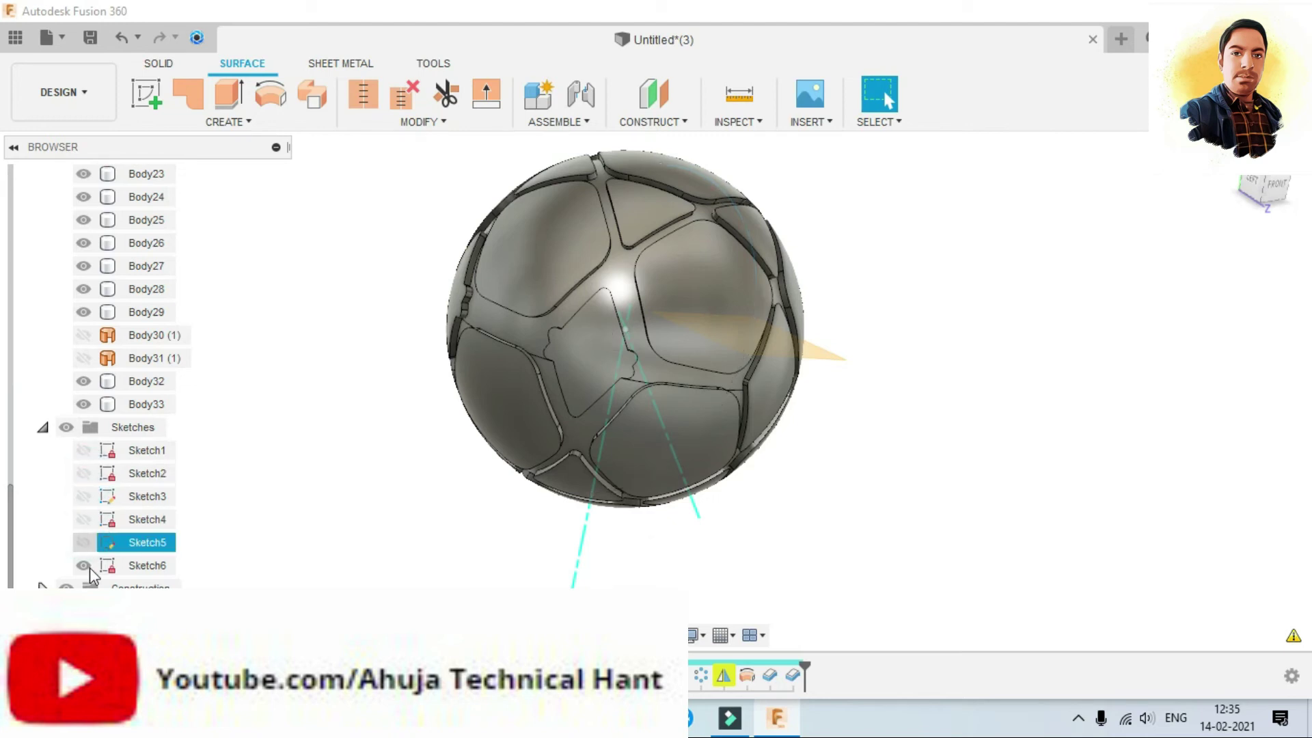
{"action": "left_click", "coordinate": [88, 566]}
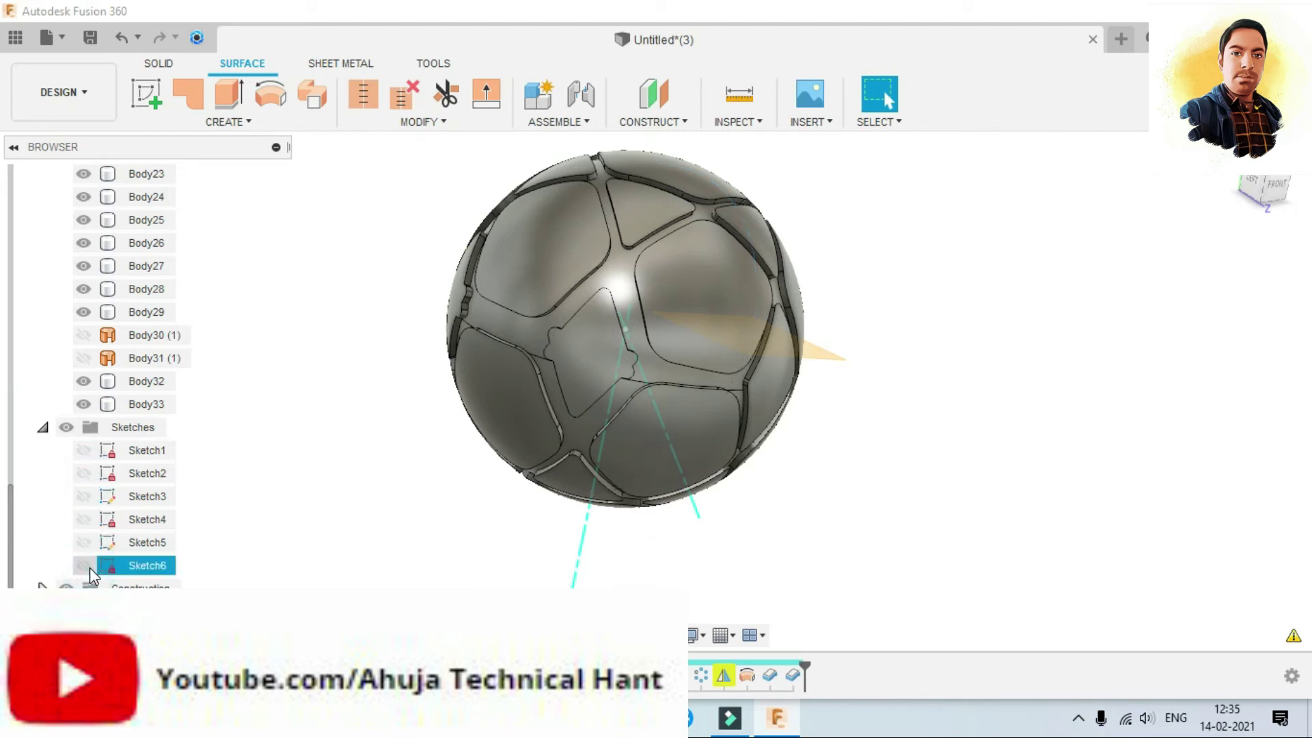
{"action": "left_click", "coordinate": [89, 383]}
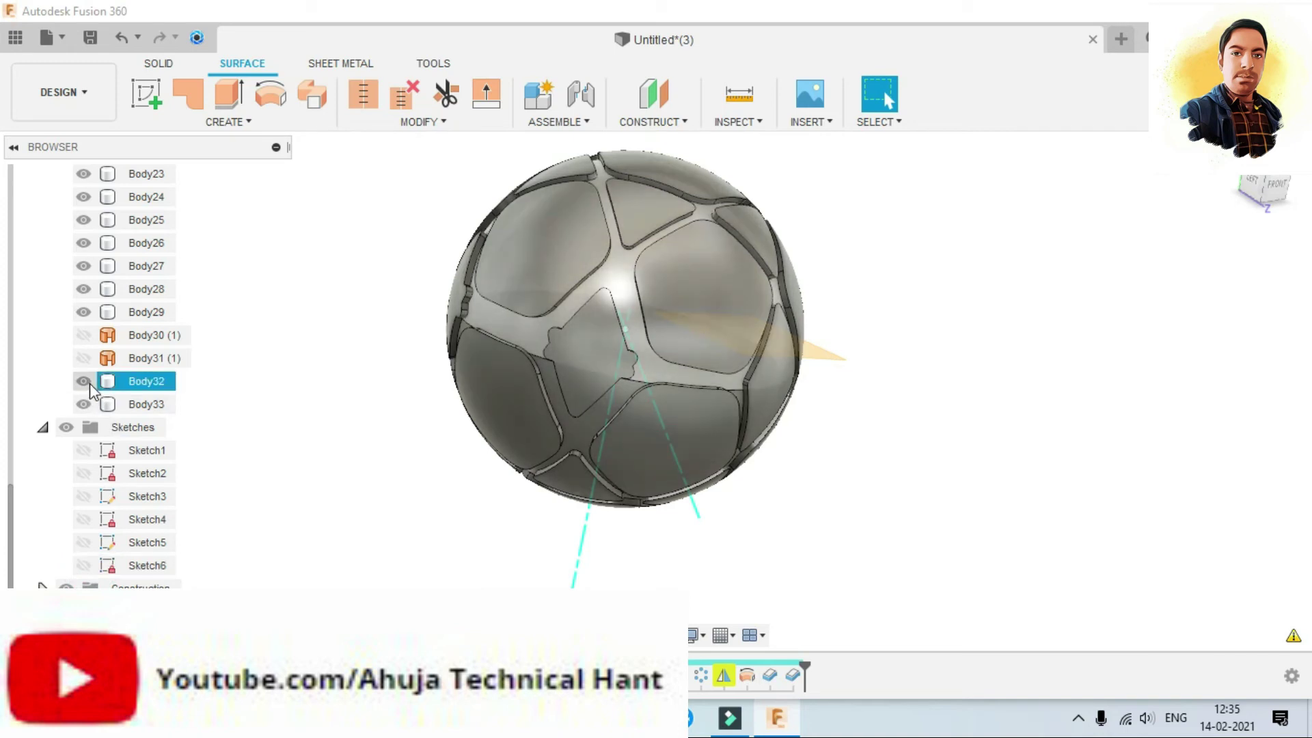
{"action": "key", "text": "Escape"}
Step: Hide the Axis1 and Axis2 construction axes, orbit the ball, and show the Solid tools
{"action": "left_click", "coordinate": [41, 585]}
{"action": "scroll", "coordinate": [48, 586], "scroll_direction": "down", "scroll_amount": 1}
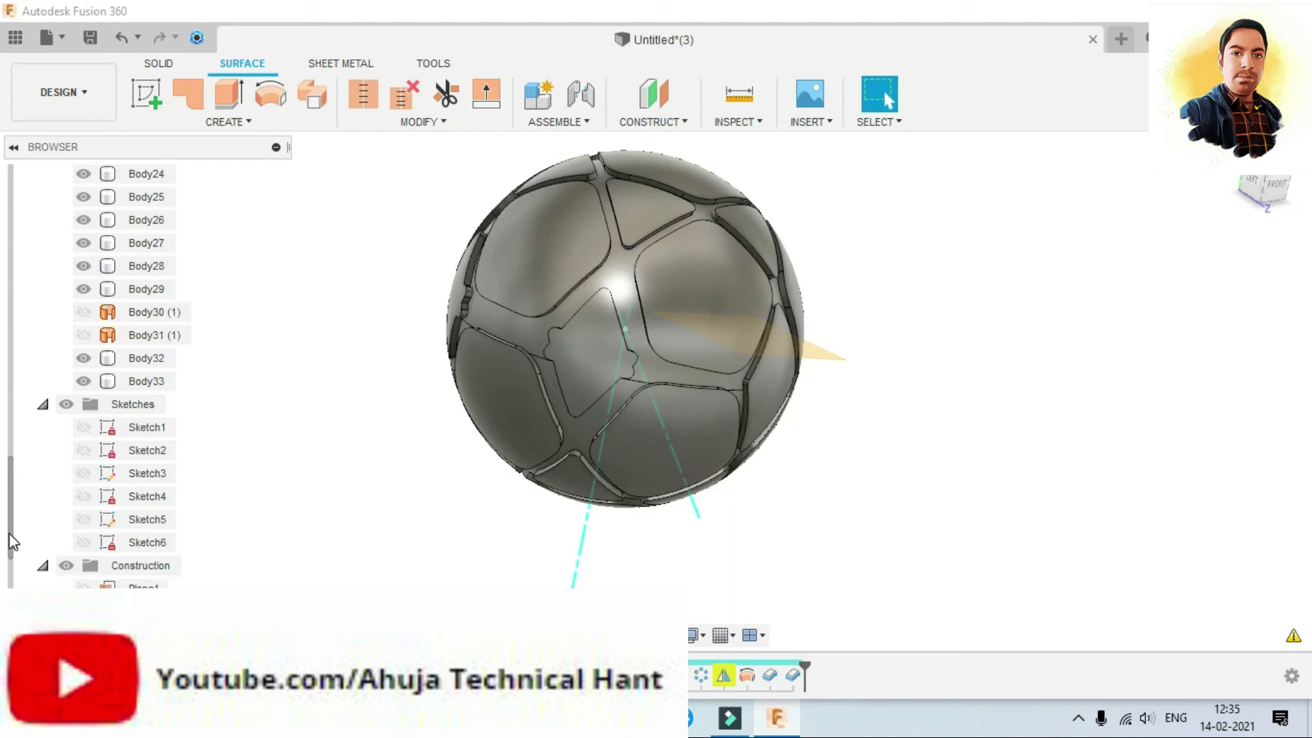
{"action": "left_click_drag", "start_coordinate": [9, 569], "coordinate": [10, 597]}
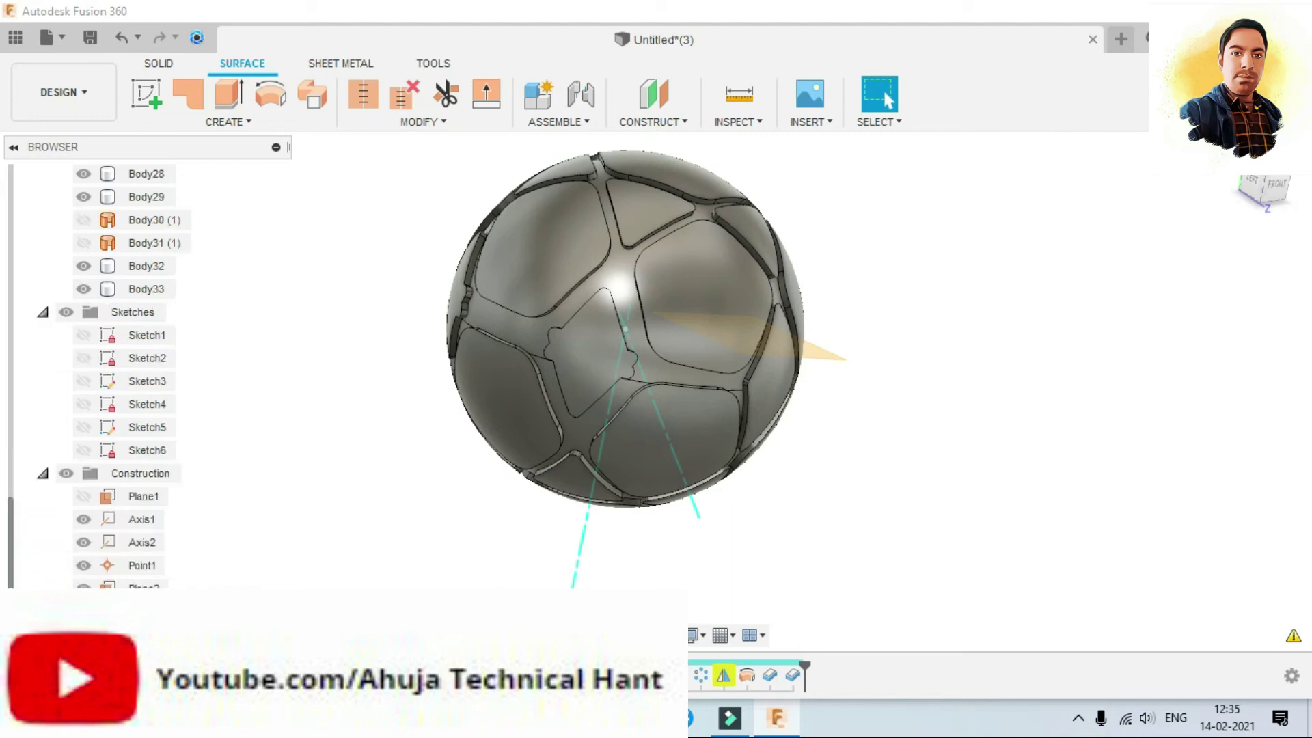
{"action": "left_click", "coordinate": [86, 523]}
{"action": "left_click", "coordinate": [85, 542]}
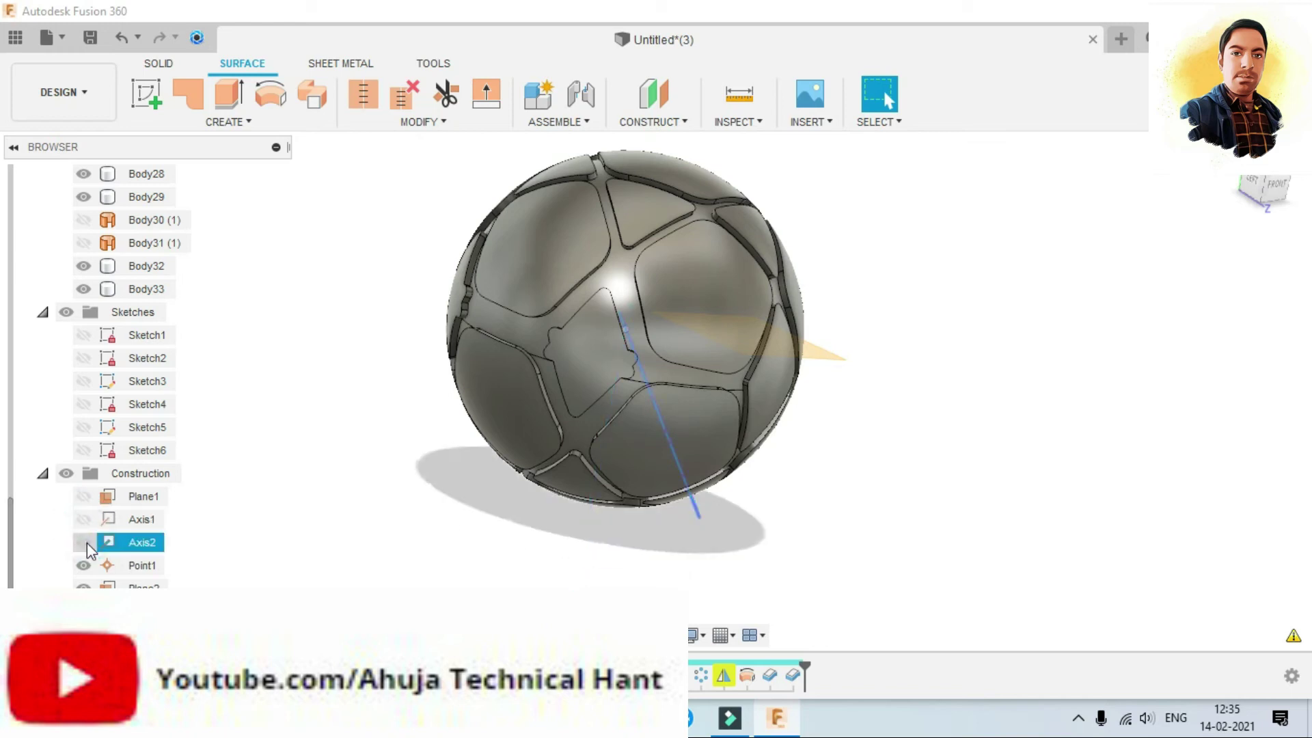
{"action": "left_click", "coordinate": [87, 565]}
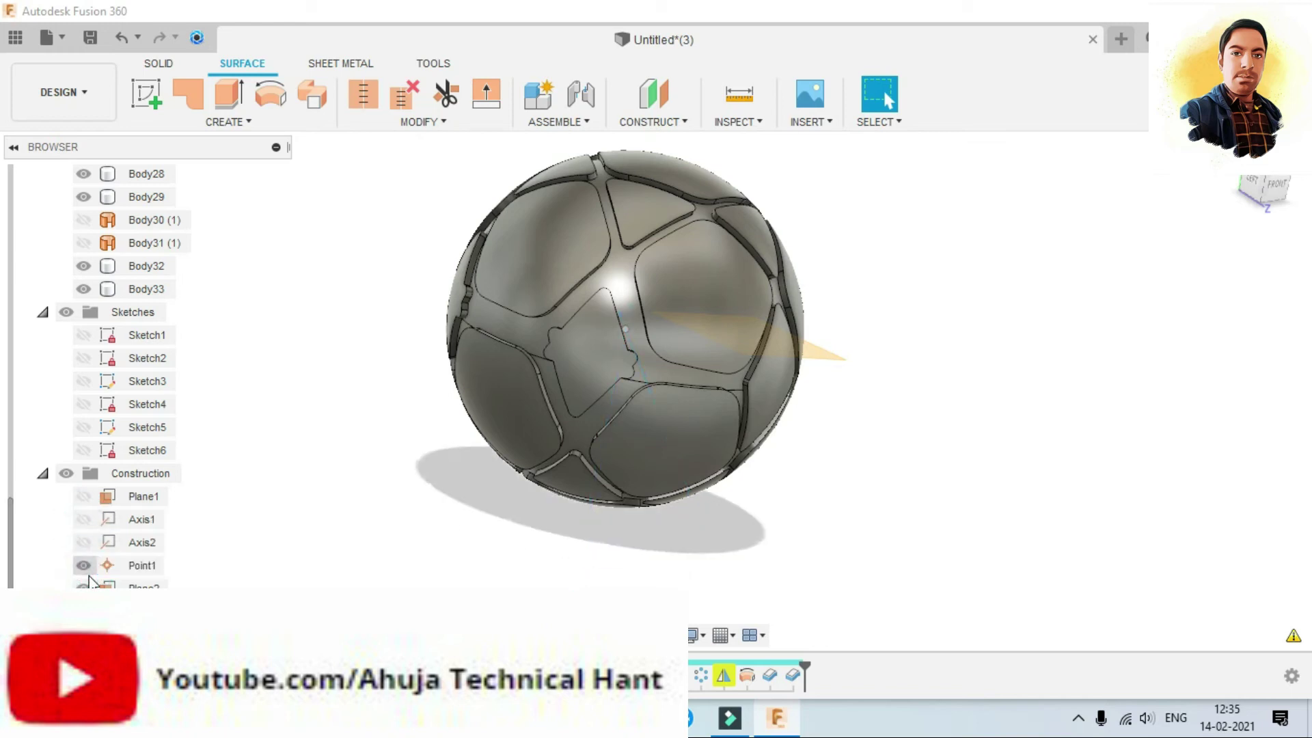
{"action": "mouse_move", "coordinate": [595, 474]}
{"action": "middle_mouse_down", "text": "shift"}
{"action": "mouse_move", "coordinate": [642, 573]}
{"action": "mouse_move", "coordinate": [595, 381]}
{"action": "mouse_move", "coordinate": [650, 357]}
{"action": "mouse_move", "coordinate": [798, 389]}
{"action": "mouse_move", "coordinate": [828, 425]}
{"action": "mouse_move", "coordinate": [813, 464]}
{"action": "mouse_move", "coordinate": [709, 486]}
{"action": "mouse_move", "coordinate": [640, 460]}
{"action": "middle_mouse_up", "text": "shift"}
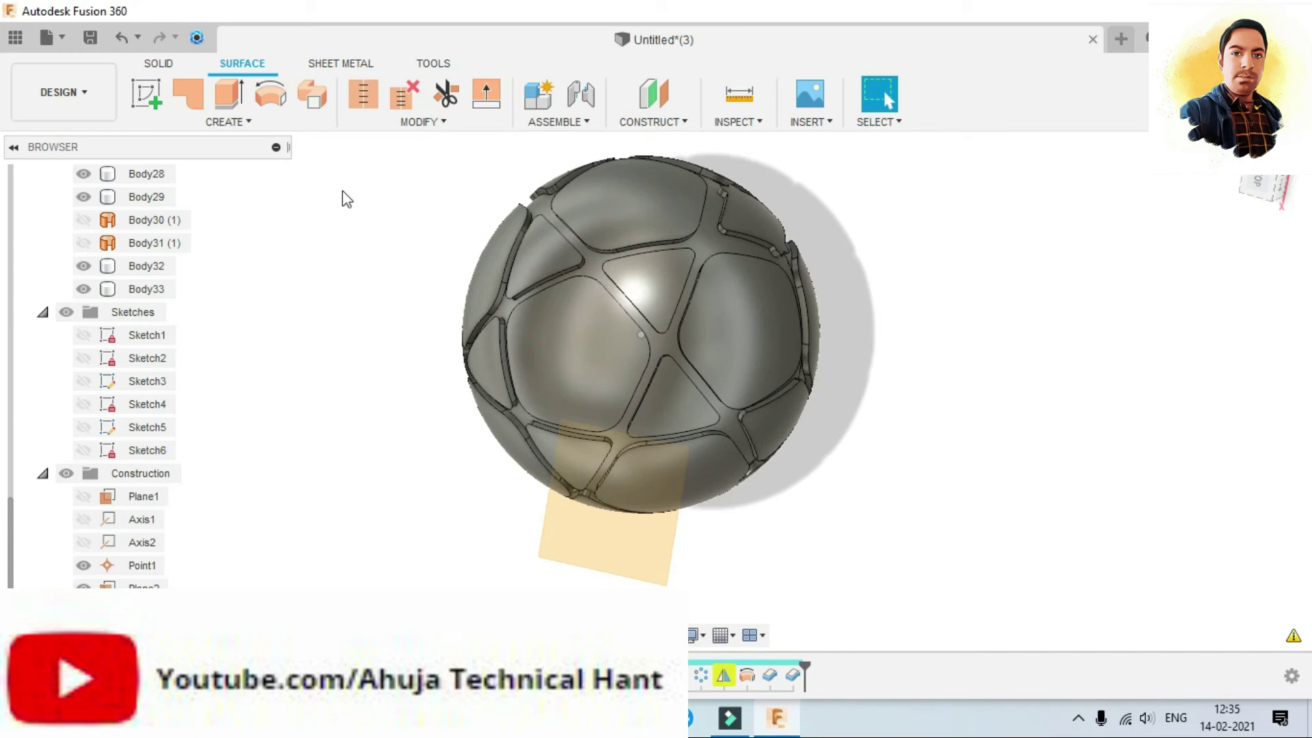
{"action": "left_click", "coordinate": [155, 60]}
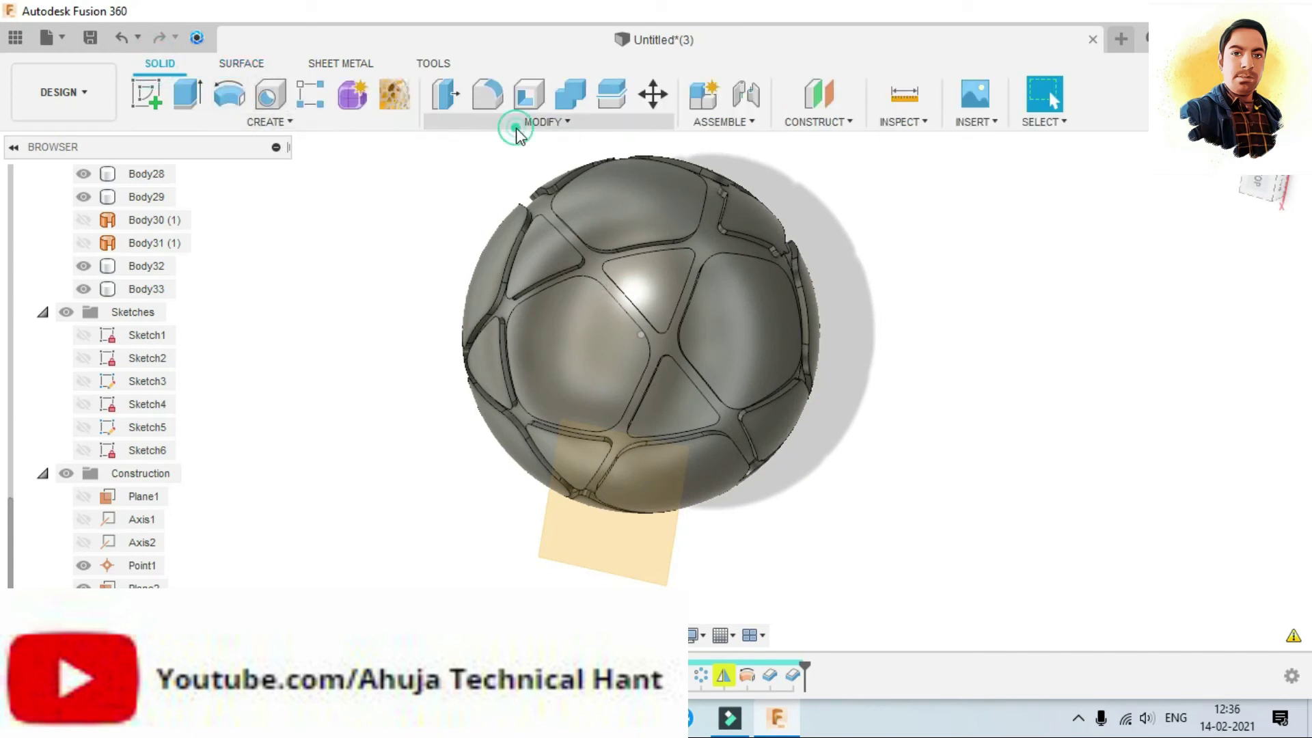
Step: Open the Appearance library at Paint > Glossy and drag Paint - Enamel Glossy (Black) toward the ball
{"action": "left_click", "coordinate": [515, 128]}
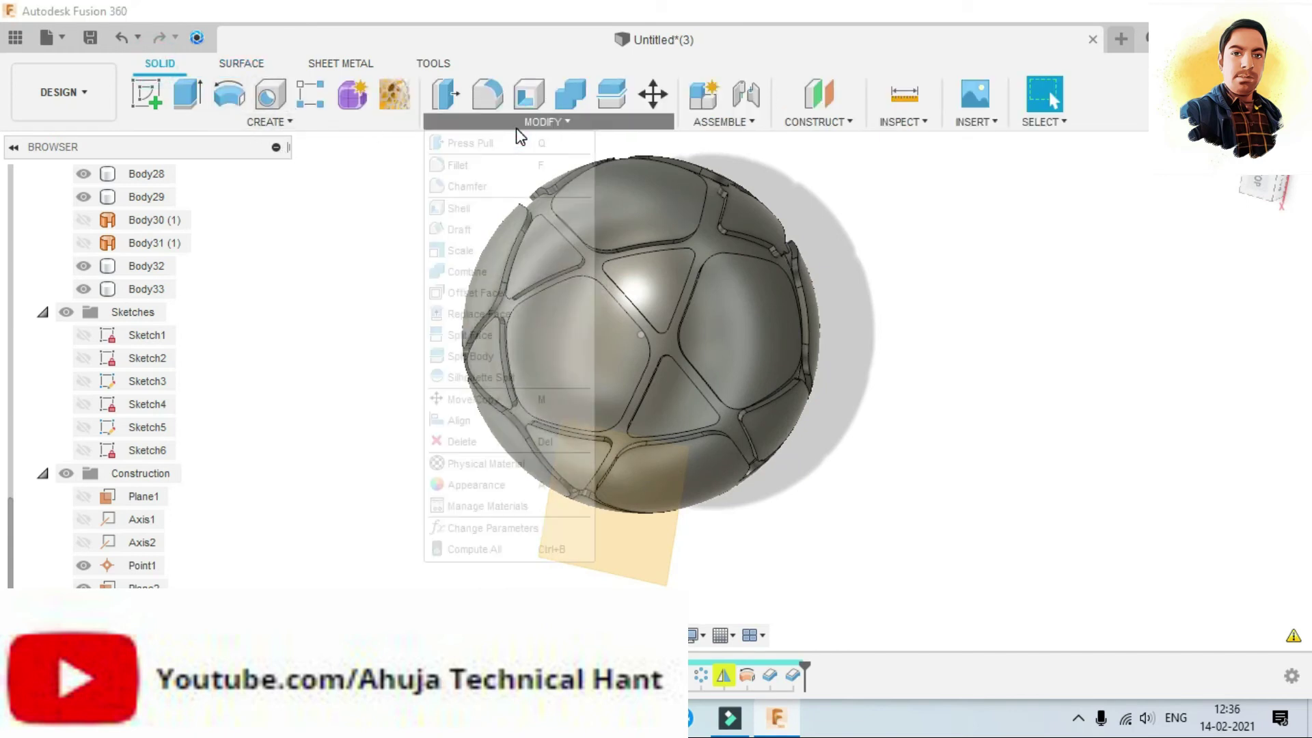
{"action": "left_click", "coordinate": [499, 486]}
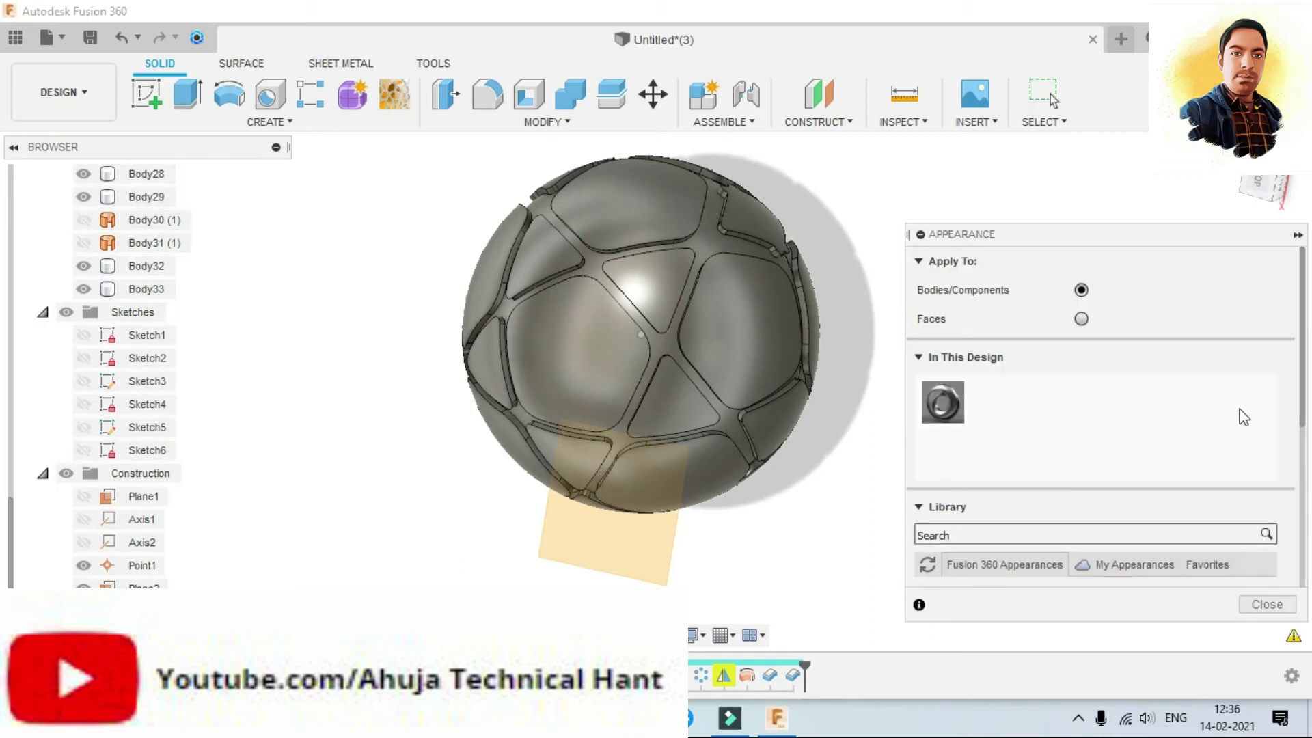
{"action": "left_click_drag", "start_coordinate": [1300, 386], "coordinate": [1304, 556]}
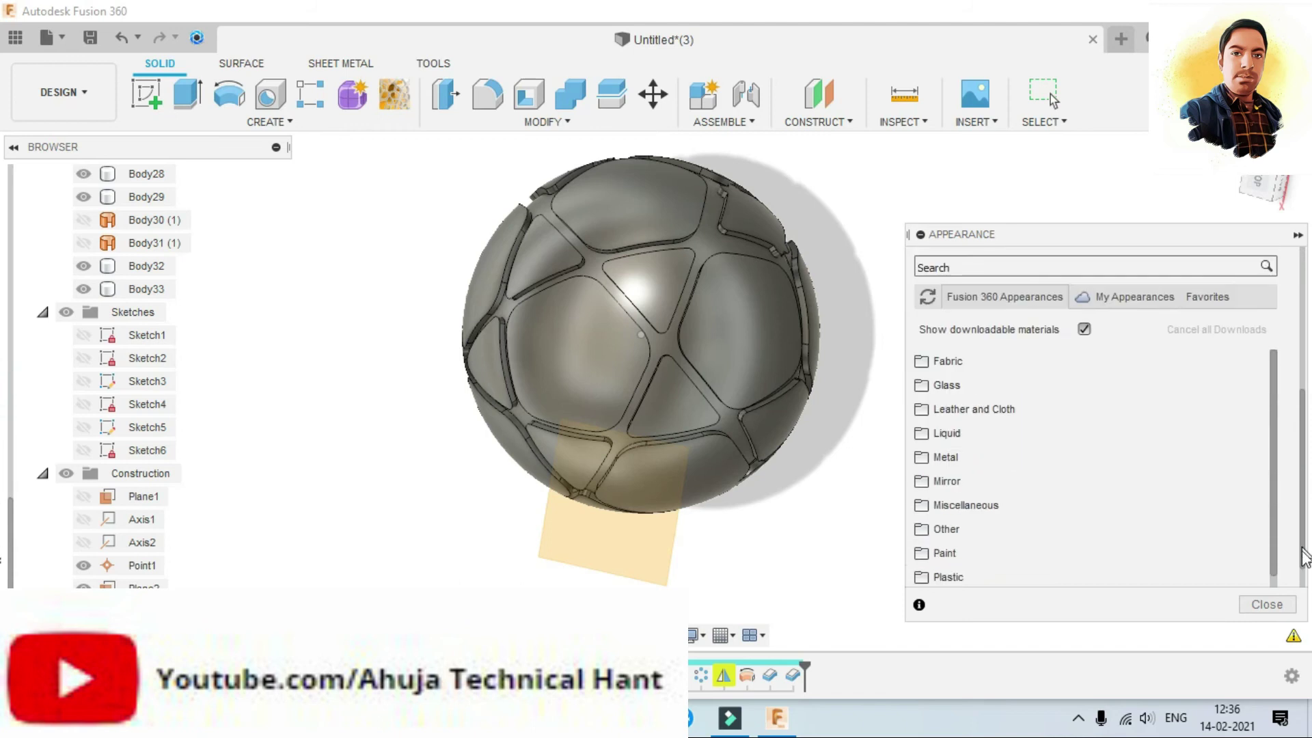
{"action": "left_click", "coordinate": [1010, 519]}
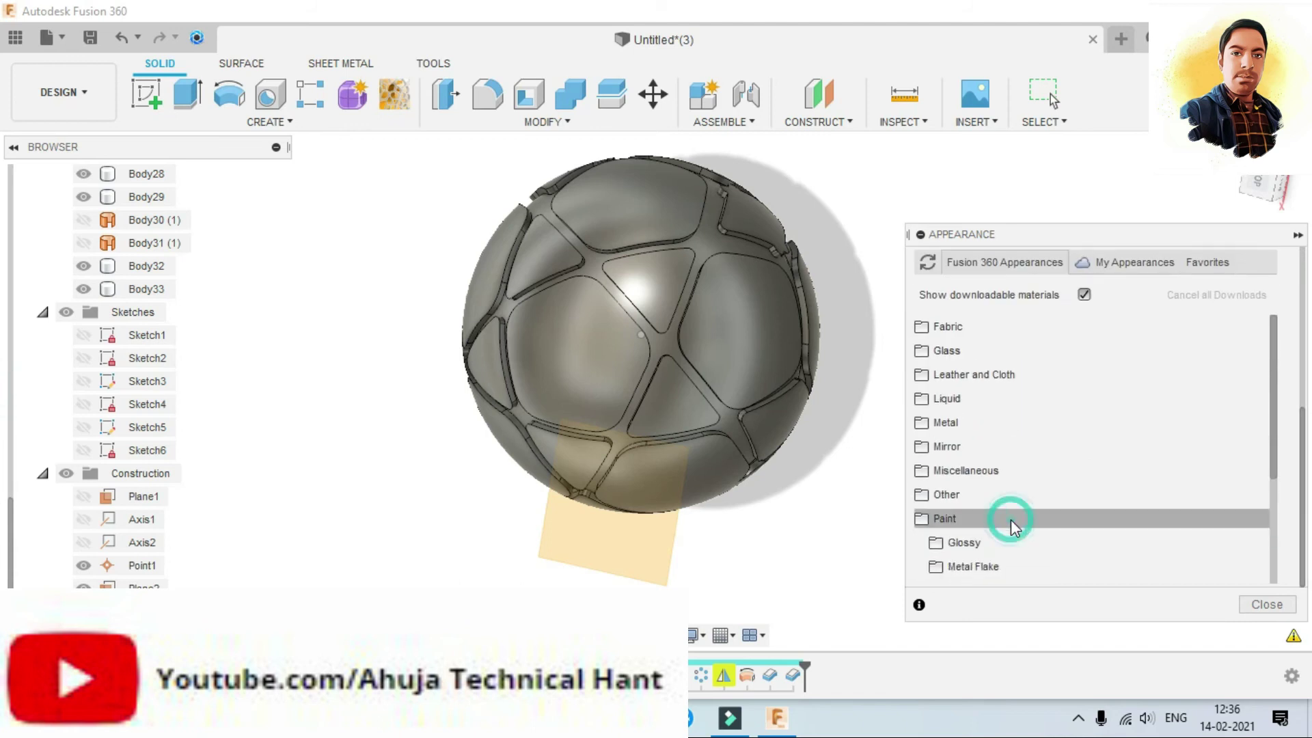
{"action": "left_click", "coordinate": [1008, 544]}
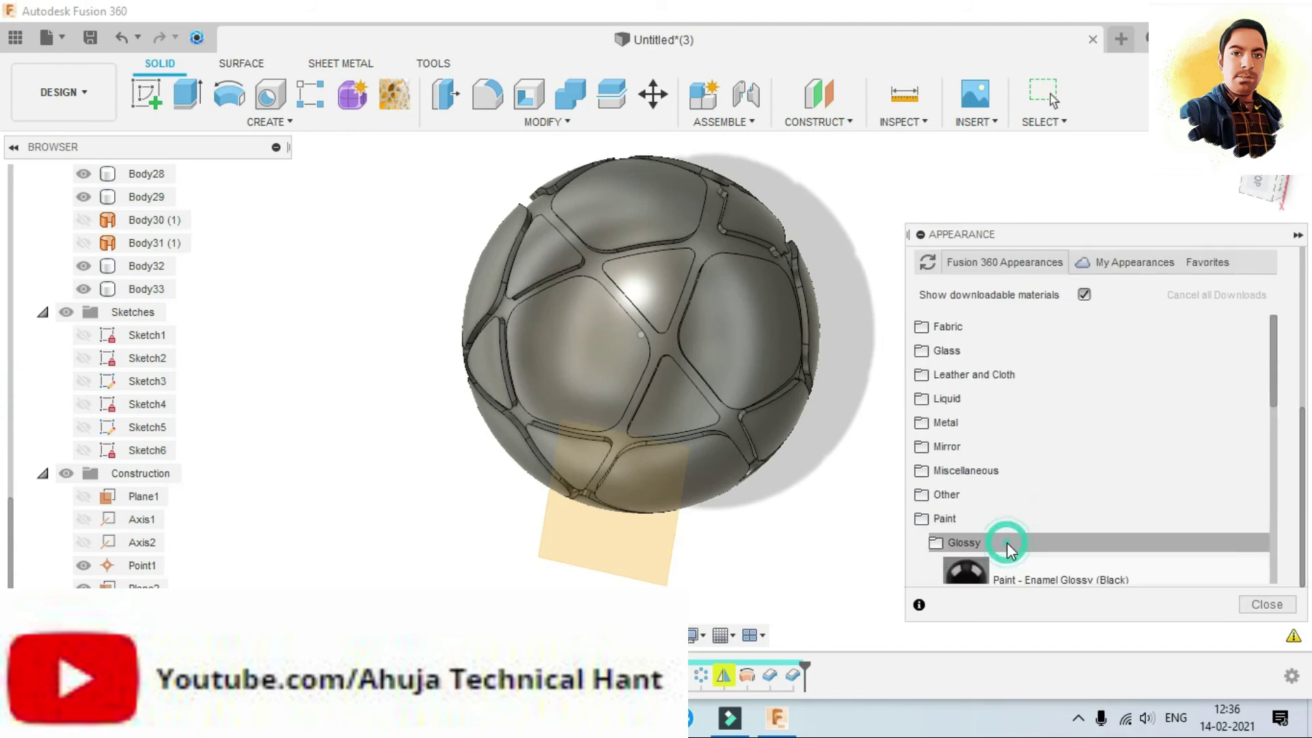
{"action": "left_click", "coordinate": [966, 575]}
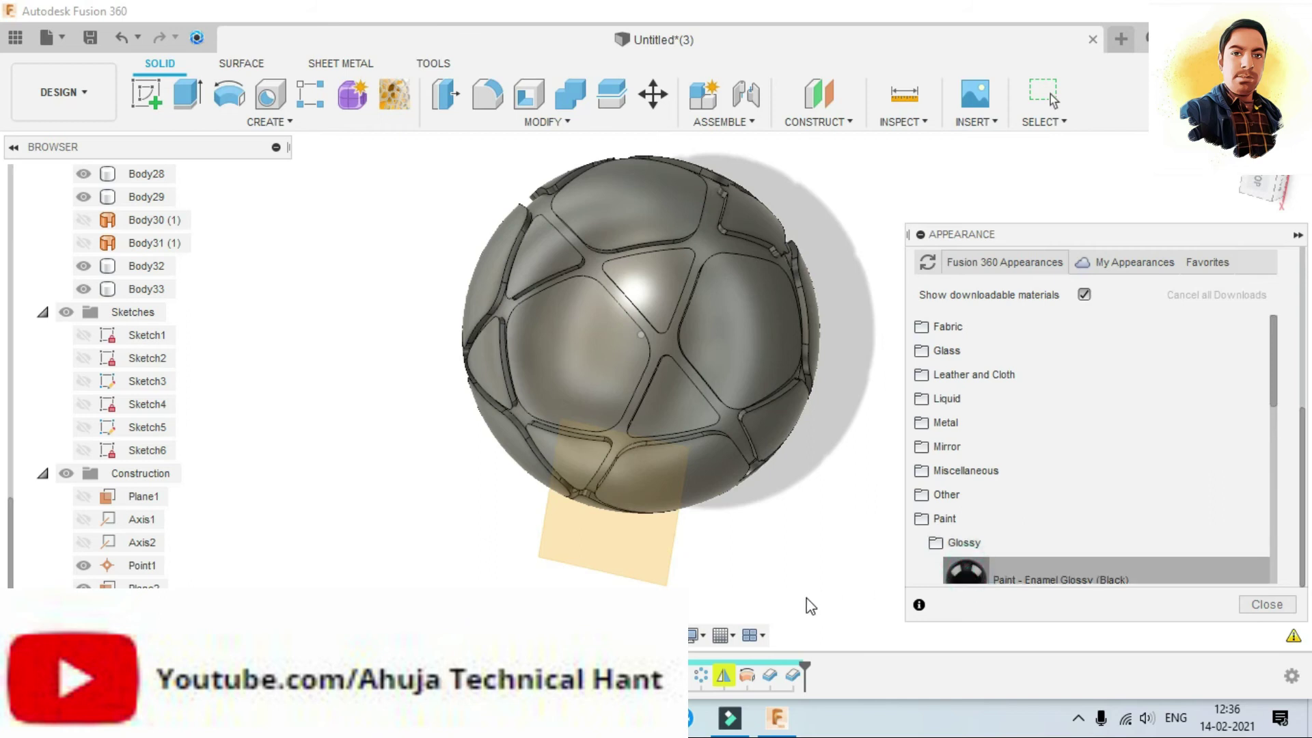
{"action": "mouse_move", "coordinate": [966, 575]}
{"action": "left_mouse_down"}
{"action": "mouse_move", "coordinate": [680, 561]}
{"action": "mouse_move", "coordinate": [970, 572]}
{"action": "left_mouse_up"}
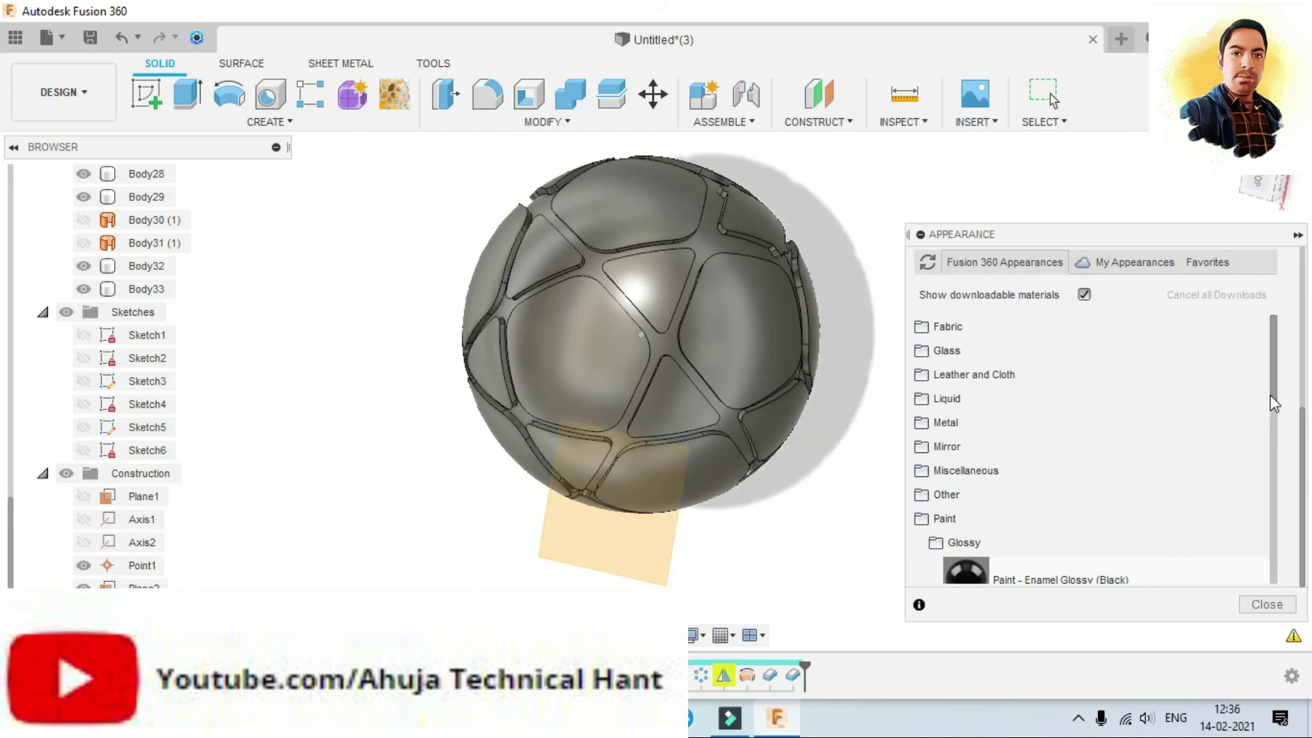
{"action": "scroll", "coordinate": [1272, 404], "scroll_direction": "down", "scroll_amount": 1}
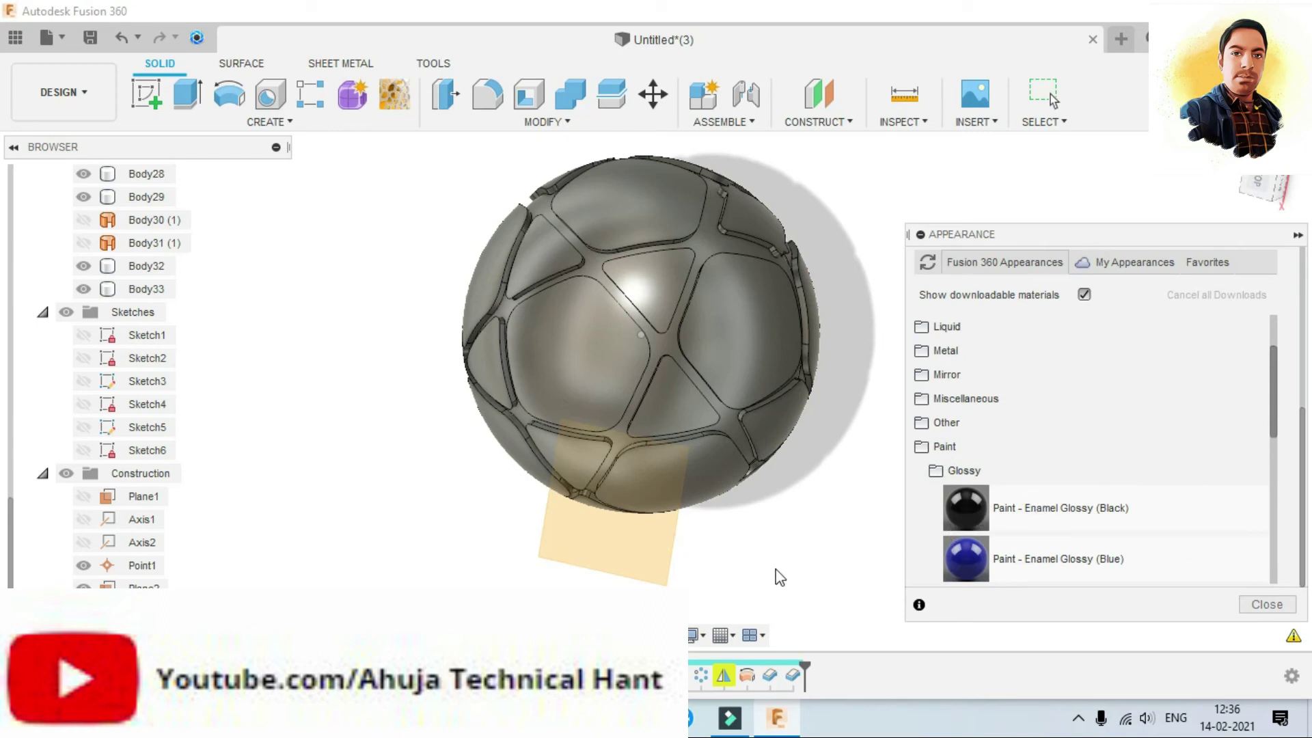
{"action": "left_click_drag", "start_coordinate": [967, 516], "coordinate": [727, 417]}
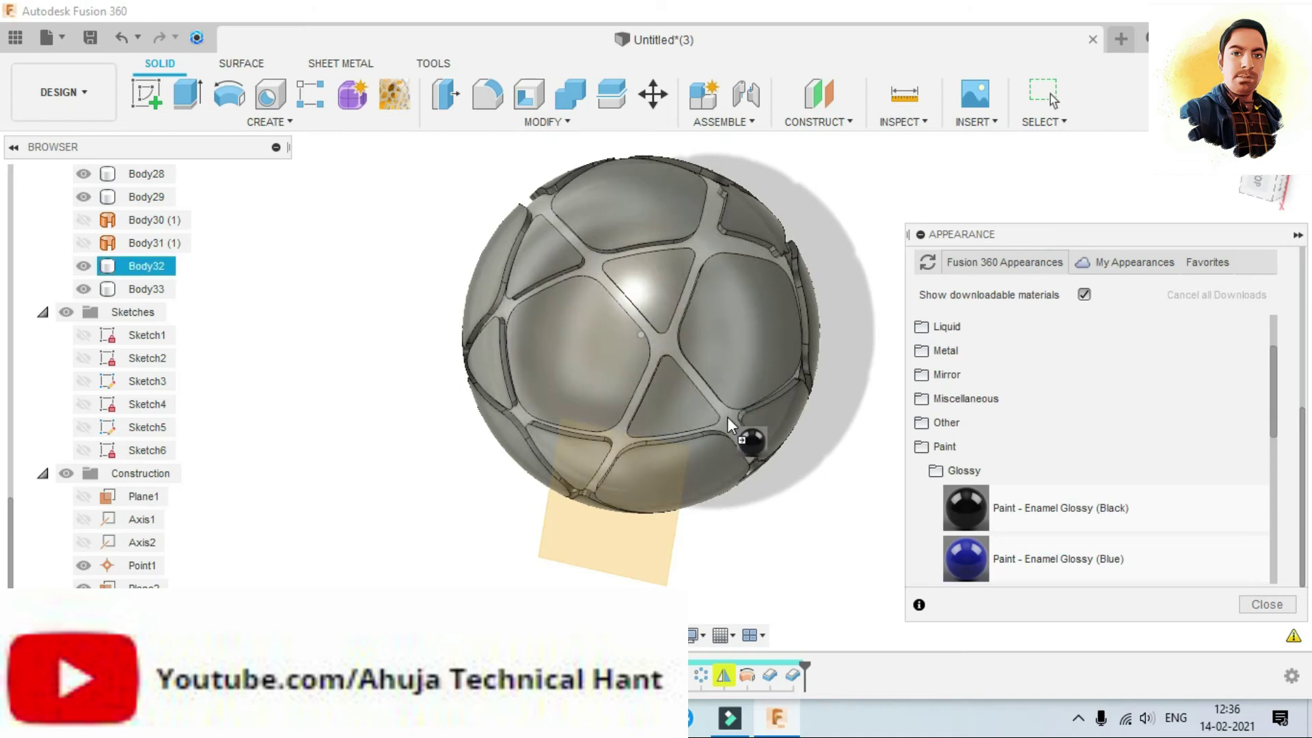
Step: Drop Paint - Enamel Glossy (Black) onto the seam body Body32, then deselect
{"action": "left_click_drag", "start_coordinate": [727, 416], "coordinate": [830, 506]}
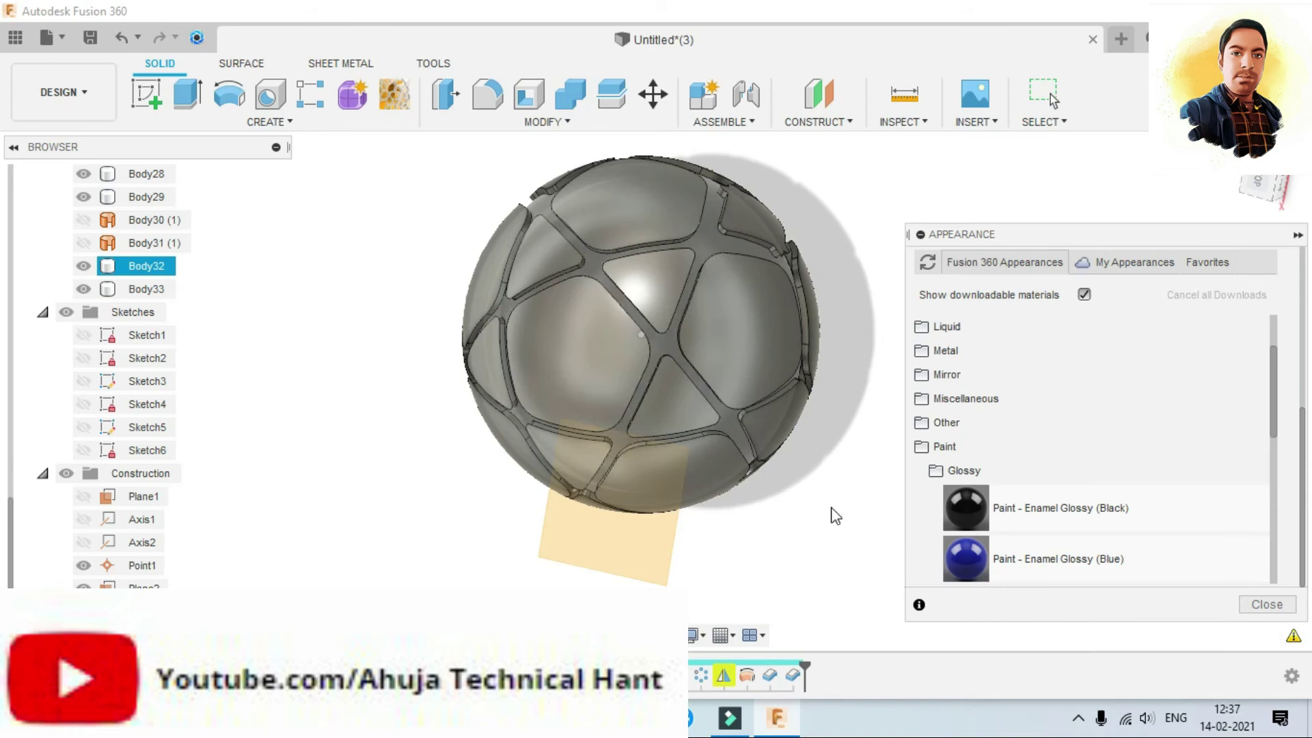
{"action": "left_click", "coordinate": [832, 517]}
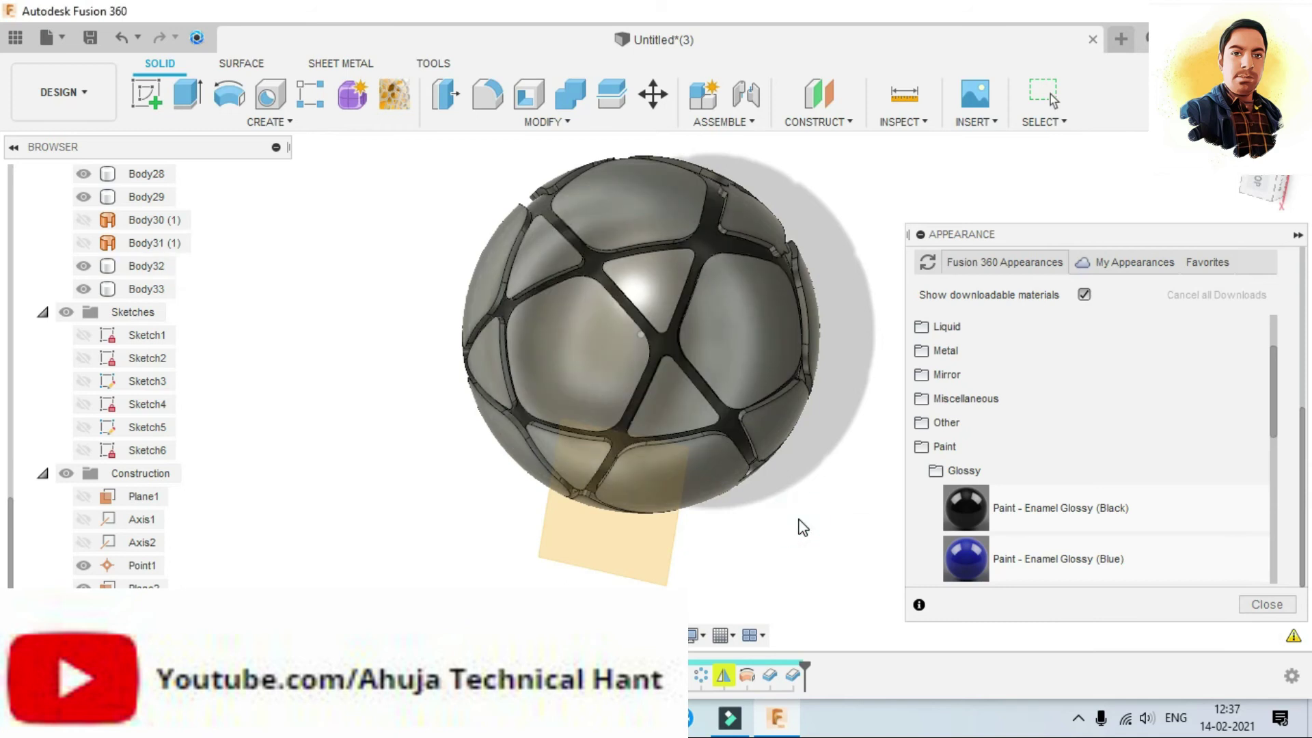
{"action": "left_click", "coordinate": [1274, 390]}
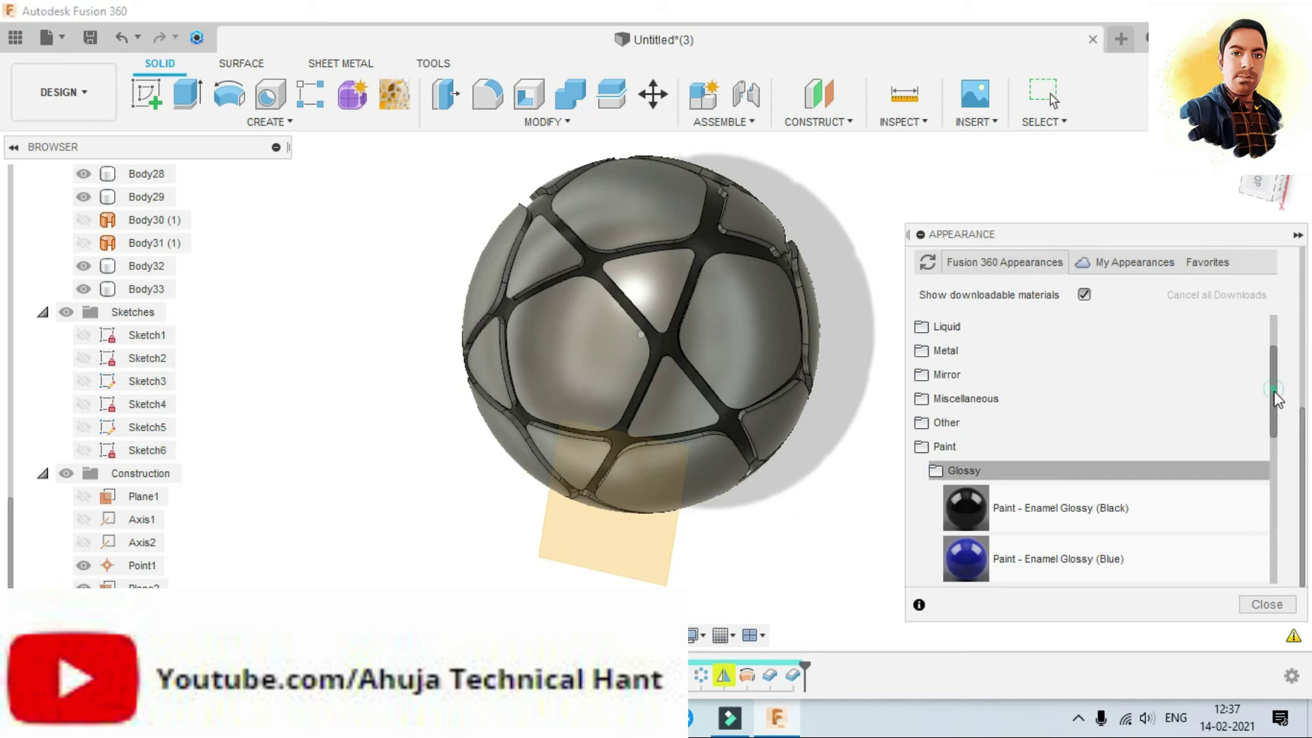
{"action": "left_click_drag", "start_coordinate": [1275, 400], "coordinate": [1273, 452]}
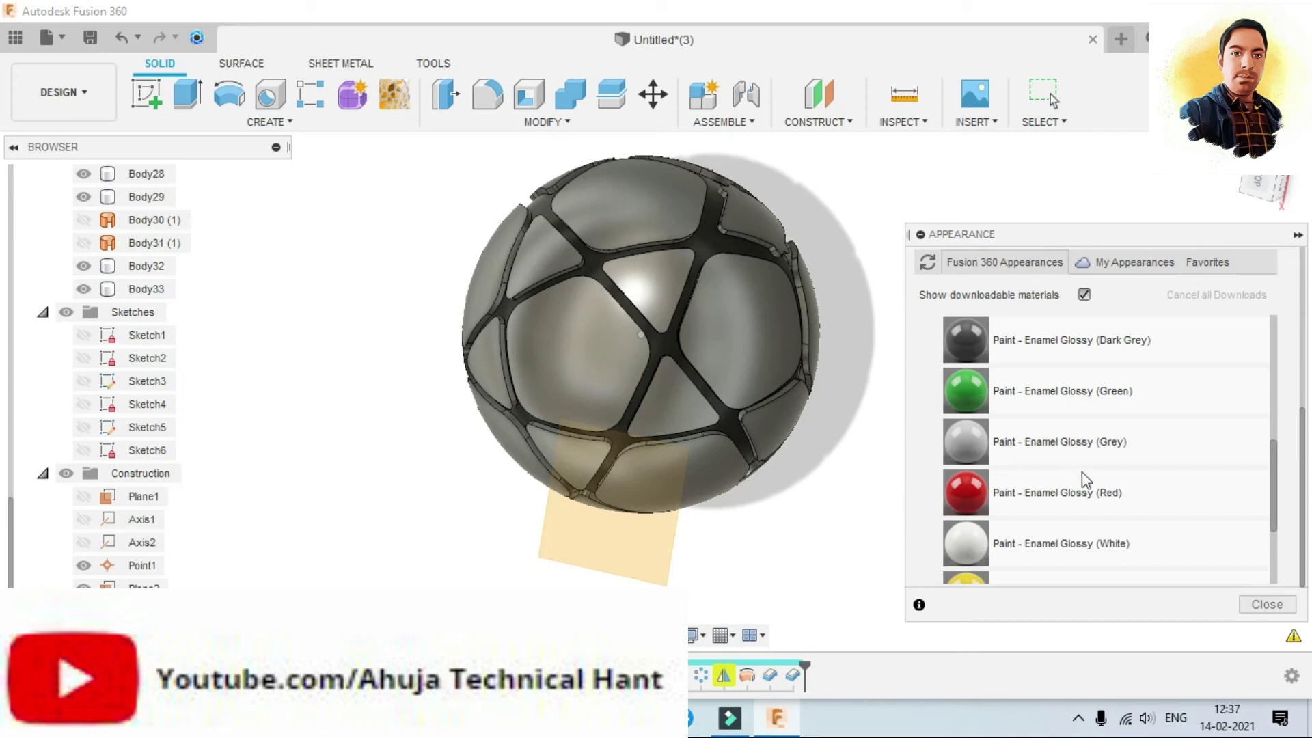
Step: Paint three ball panels with Paint - Enamel Glossy (White), then close the Appearance panel
{"action": "left_click_drag", "start_coordinate": [1073, 242], "coordinate": [1063, 141]}
{"action": "mouse_move", "coordinate": [956, 437]}
{"action": "left_mouse_down"}
{"action": "mouse_move", "coordinate": [802, 548]}
{"action": "mouse_move", "coordinate": [687, 481]}
{"action": "left_mouse_up"}
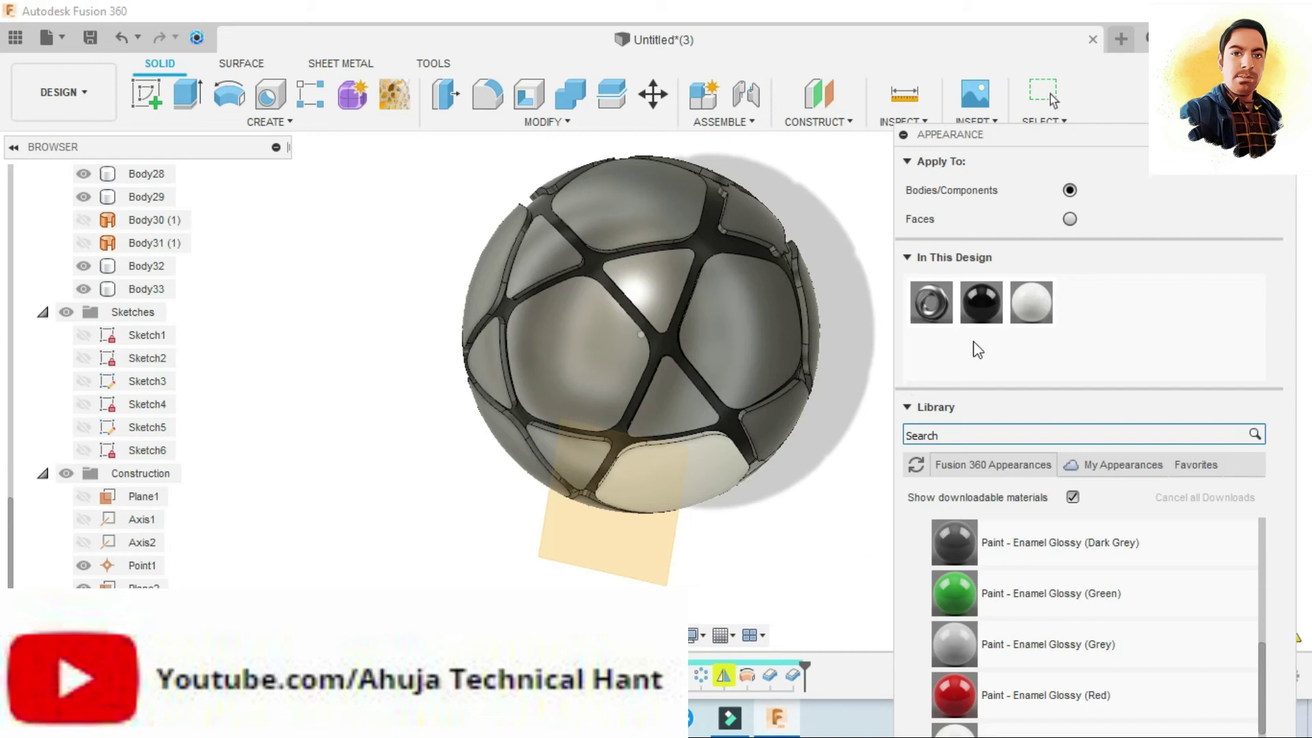
{"action": "left_click_drag", "start_coordinate": [1031, 302], "coordinate": [743, 355]}
{"action": "mouse_move", "coordinate": [1031, 302]}
{"action": "left_mouse_down"}
{"action": "mouse_move", "coordinate": [784, 455]}
{"action": "mouse_move", "coordinate": [780, 426]}
{"action": "left_mouse_up"}
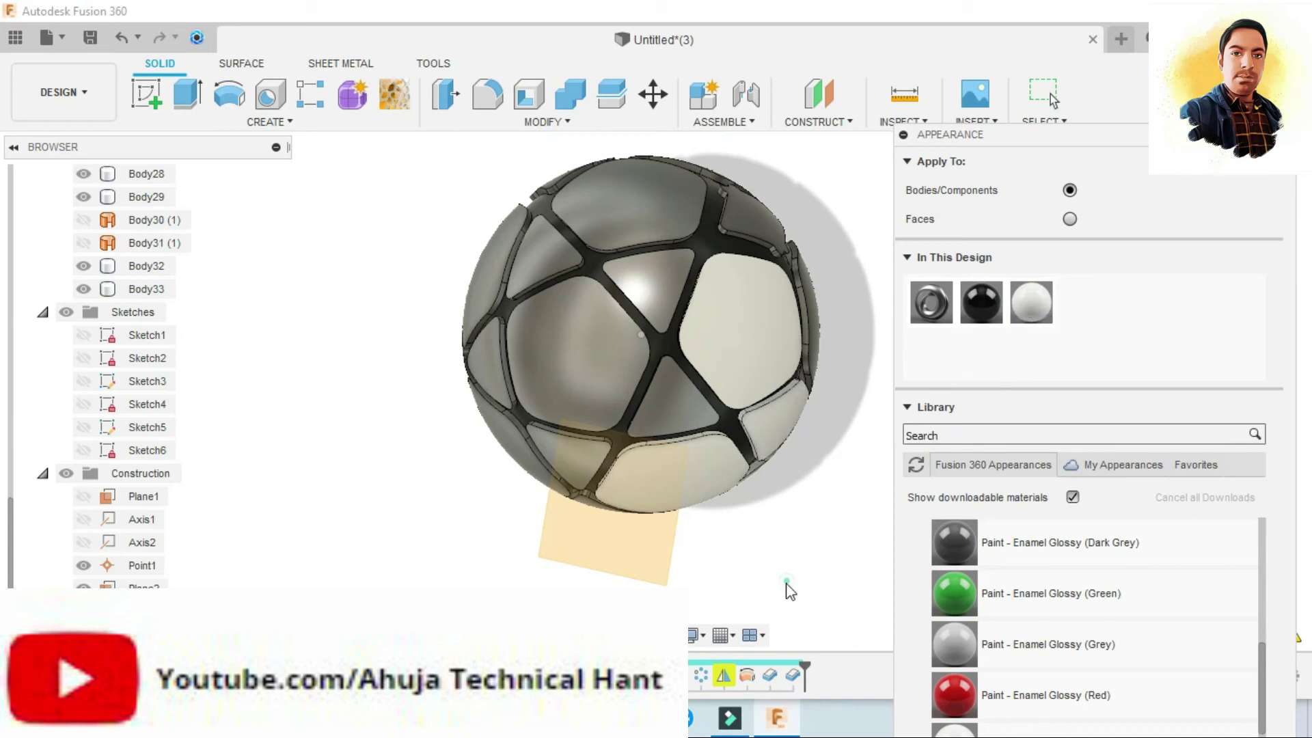
{"action": "left_click_drag", "start_coordinate": [1031, 301], "coordinate": [670, 406]}
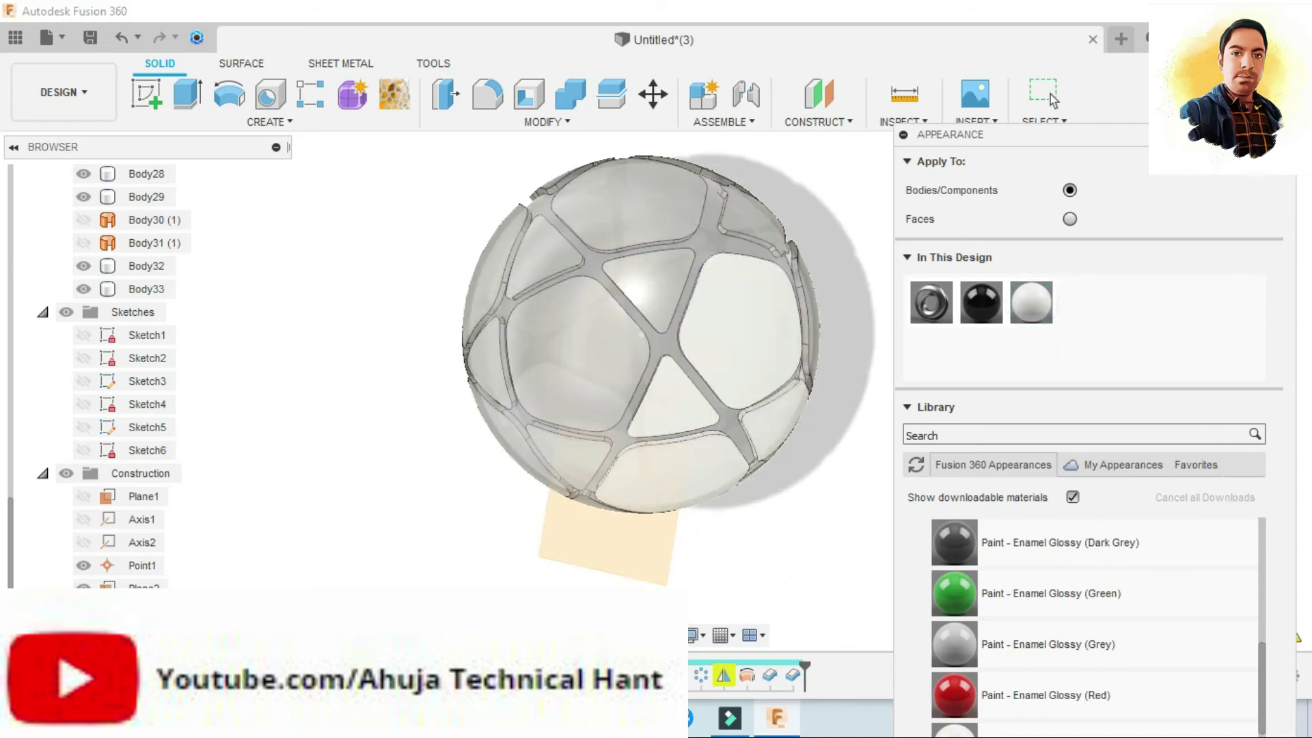
{"action": "middle_click_drag", "start_coordinate": [454, 577], "coordinate": [516, 550], "text": "shift"}
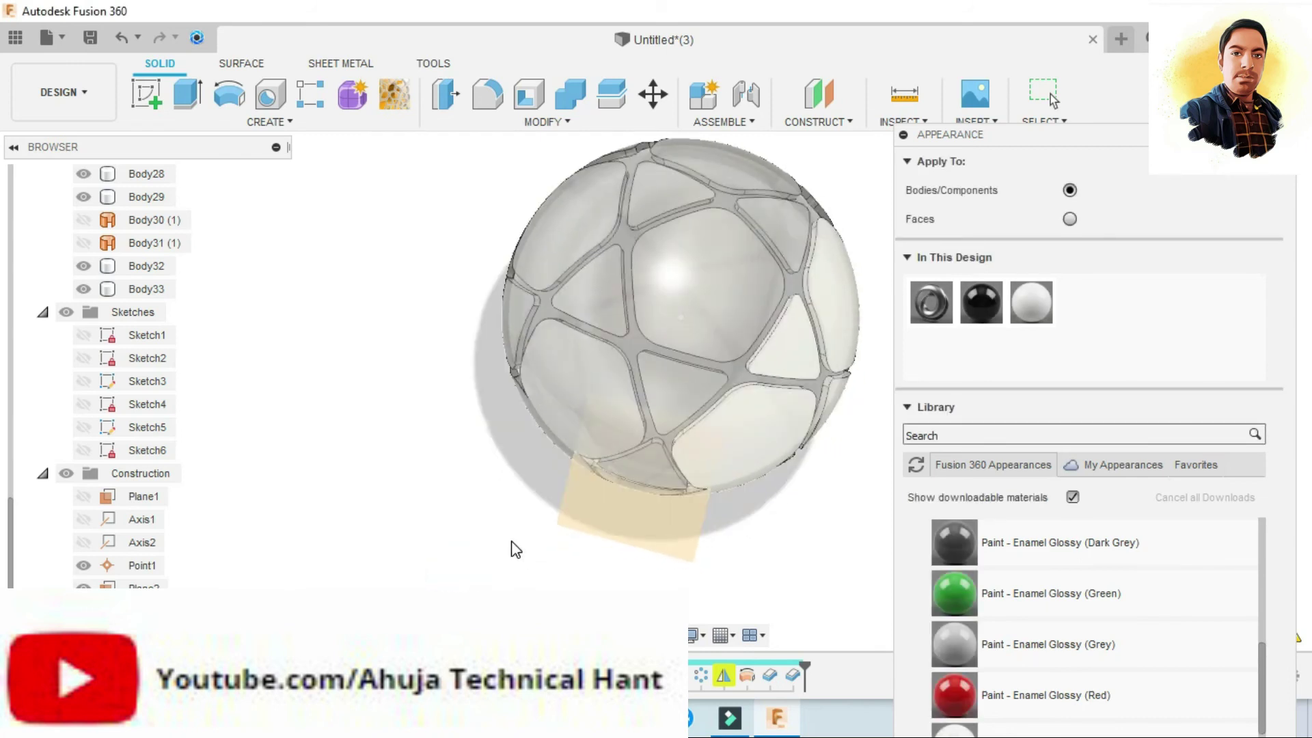
{"action": "key", "text": "Escape"}
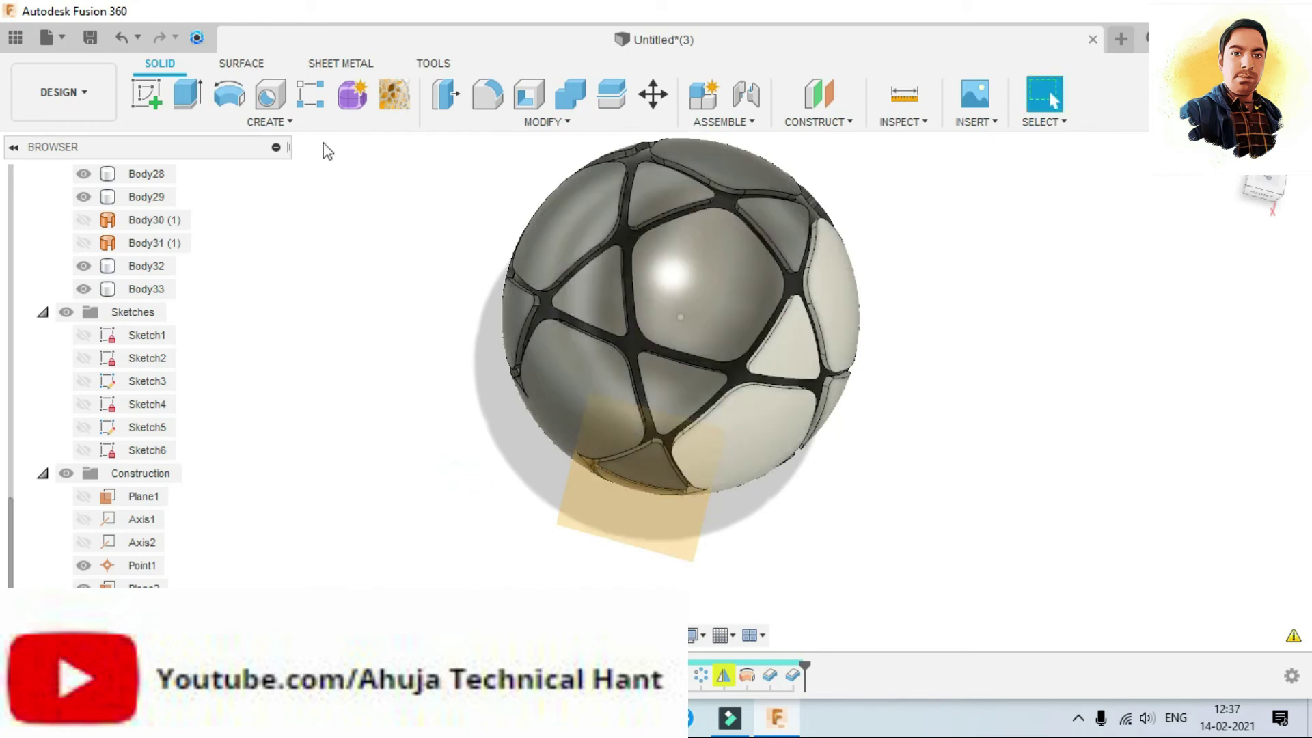
Step: Reopen Appearance and whiten the central, lower-centre, upper-right, lower-left and one more panel
{"action": "left_click", "coordinate": [537, 125]}
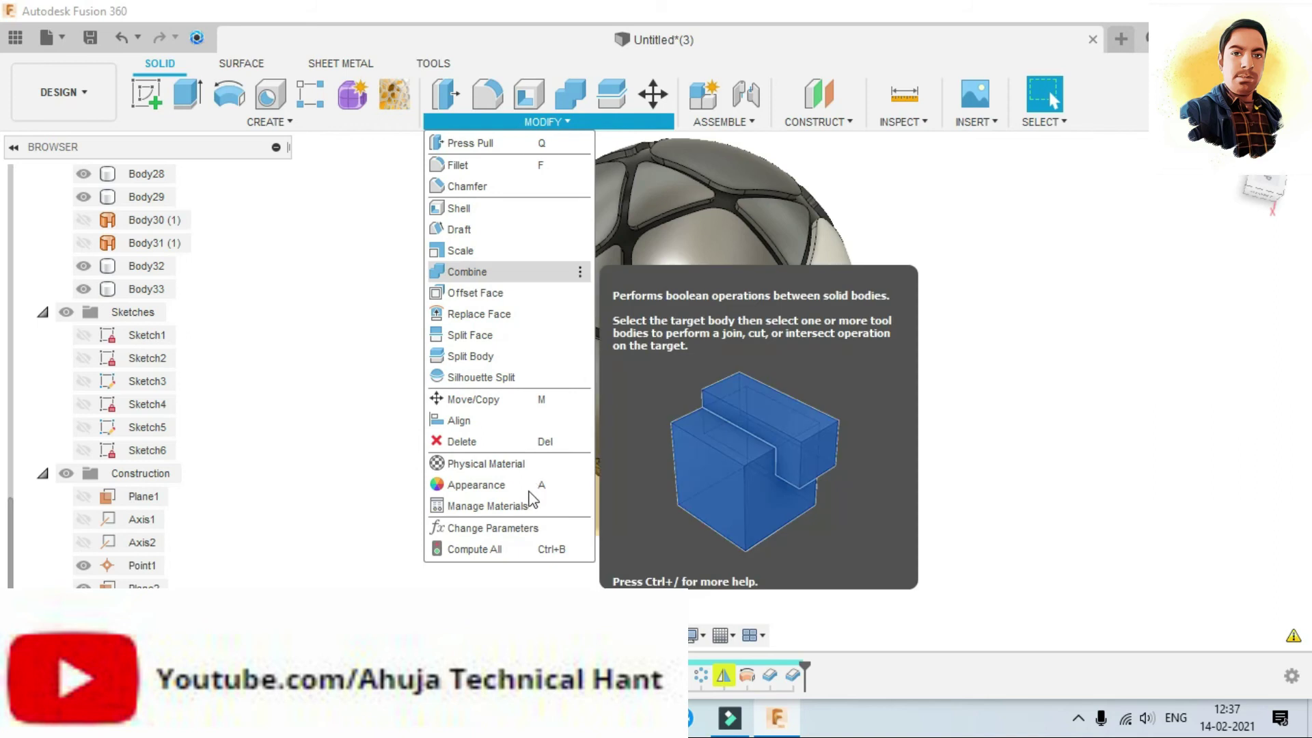
{"action": "left_click", "coordinate": [529, 486]}
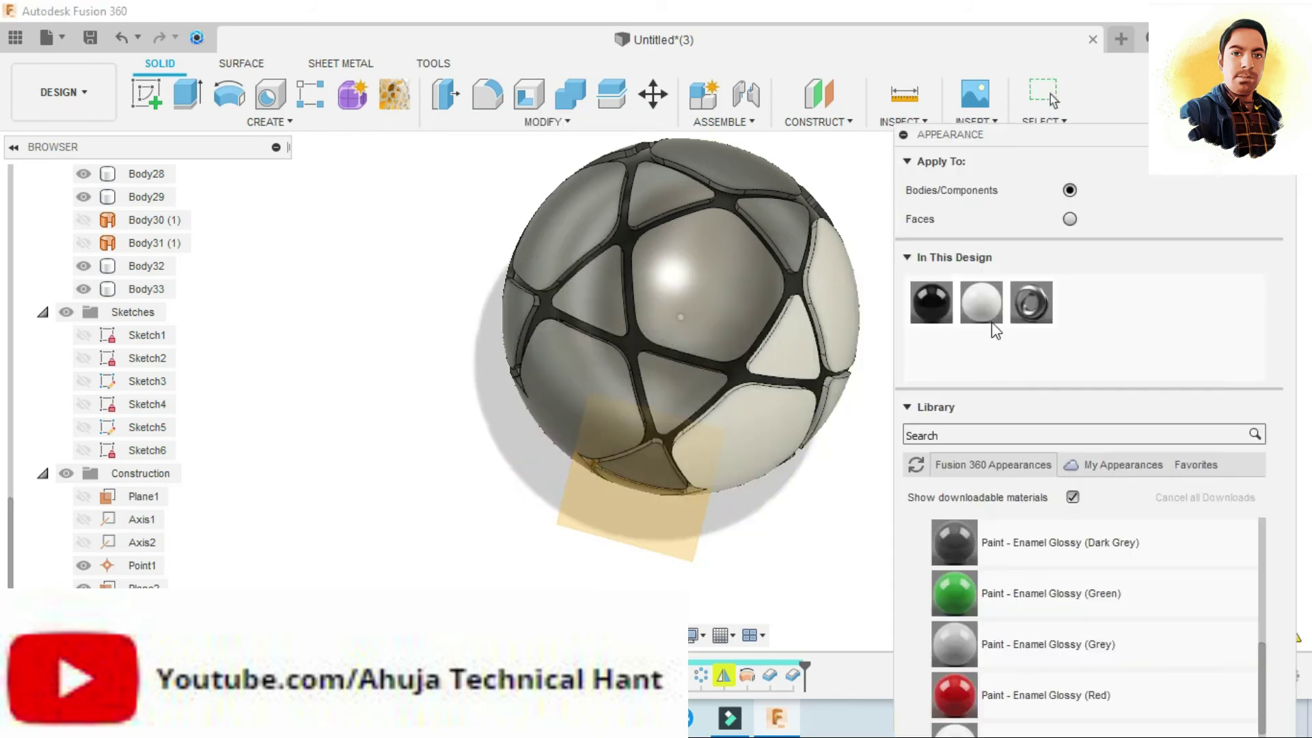
{"action": "left_click_drag", "start_coordinate": [975, 309], "coordinate": [692, 274]}
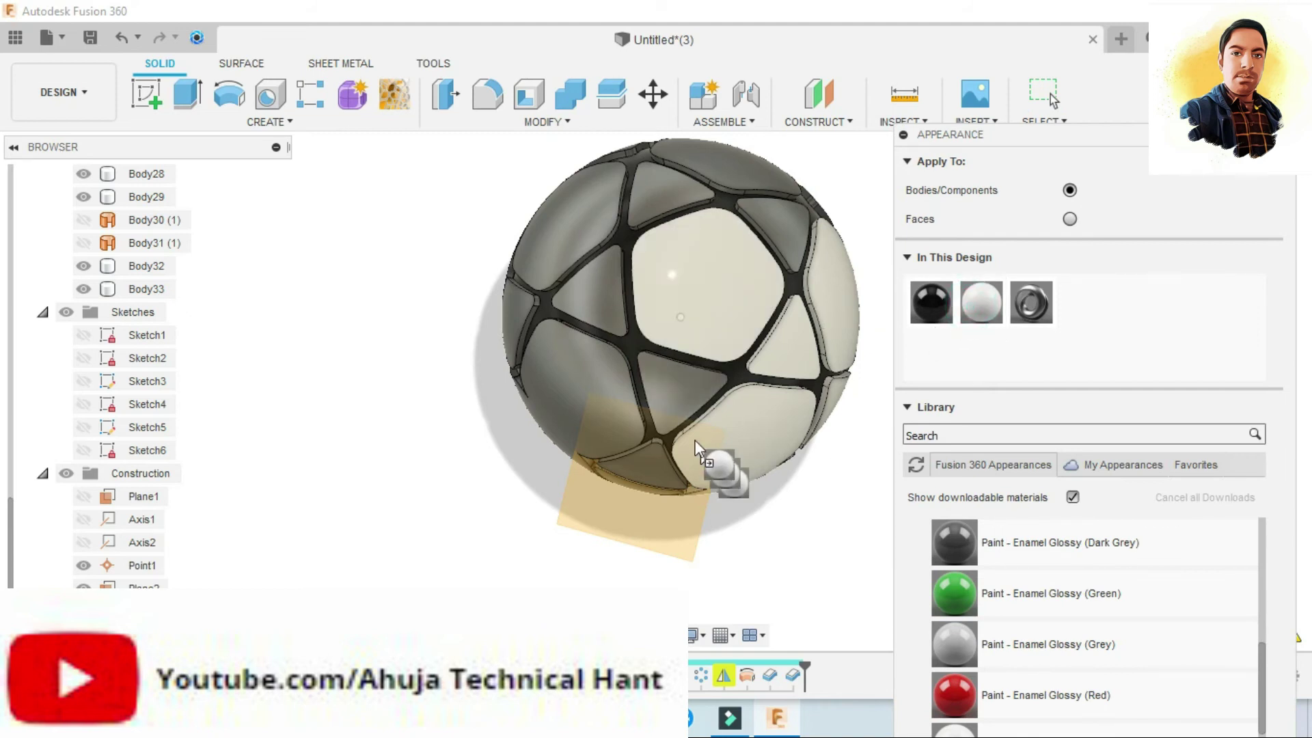
{"action": "left_click_drag", "start_coordinate": [882, 404], "coordinate": [679, 390]}
{"action": "left_click_drag", "start_coordinate": [989, 301], "coordinate": [776, 246]}
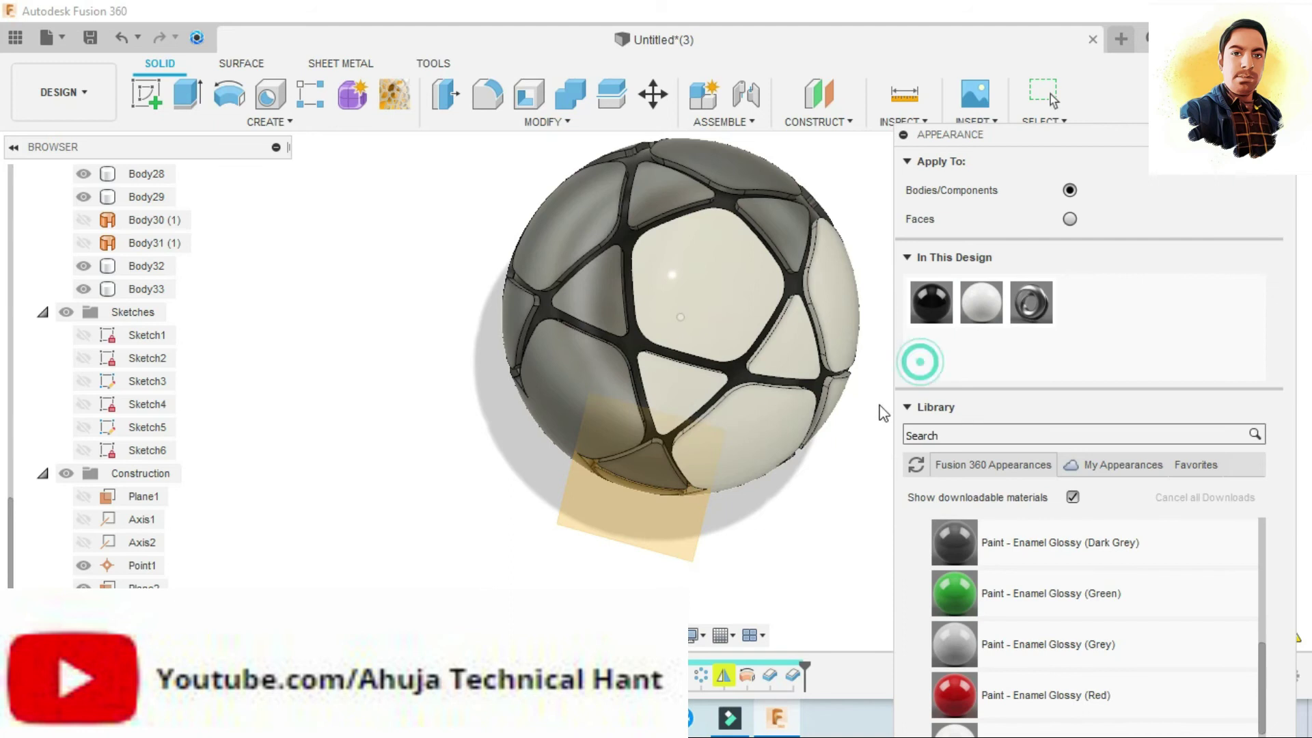
{"action": "left_click_drag", "start_coordinate": [981, 304], "coordinate": [591, 407]}
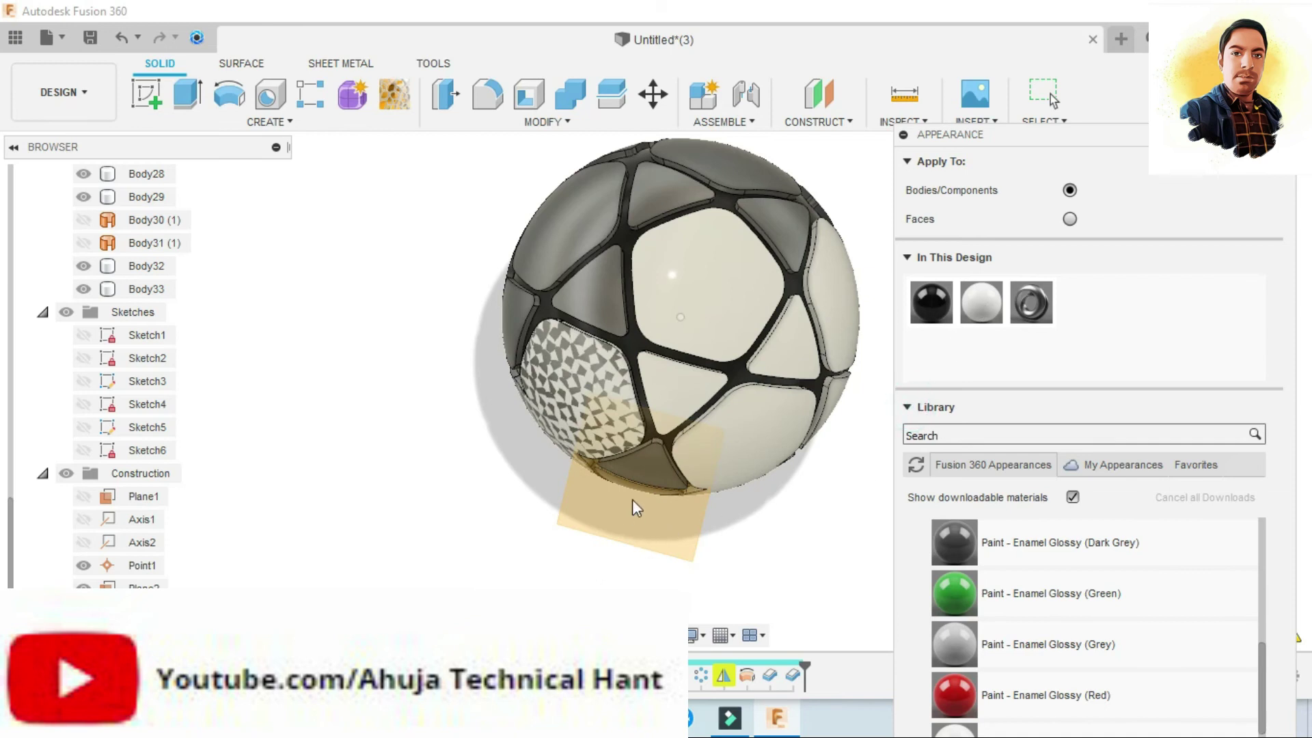
{"action": "left_click_drag", "start_coordinate": [978, 303], "coordinate": [588, 293]}
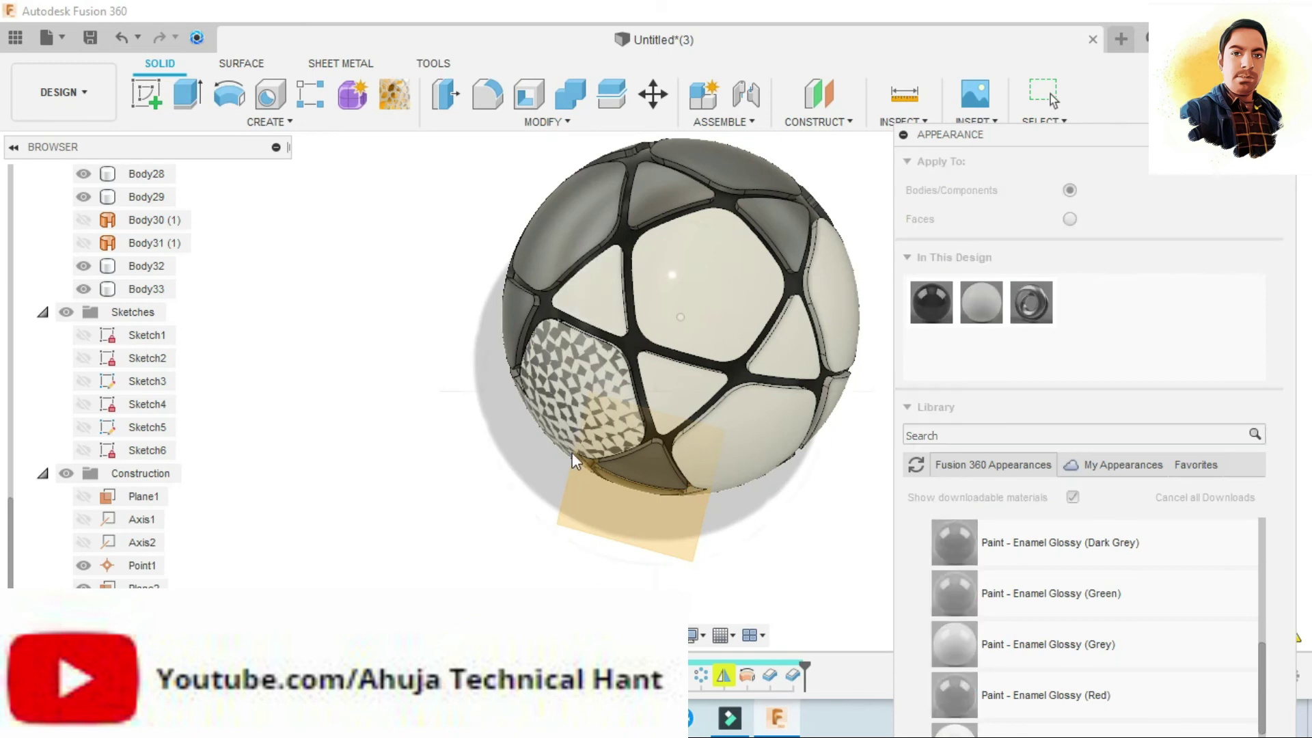
Step: Orbit and apply the white appearance to more ball bodies, deselect, and close the Appearance panel
{"action": "mouse_move", "coordinate": [571, 445]}
{"action": "middle_mouse_down", "text": "shift"}
{"action": "mouse_move", "coordinate": [615, 515]}
{"action": "mouse_move", "coordinate": [535, 556]}
{"action": "mouse_move", "coordinate": [626, 571]}
{"action": "middle_mouse_up", "text": "shift"}
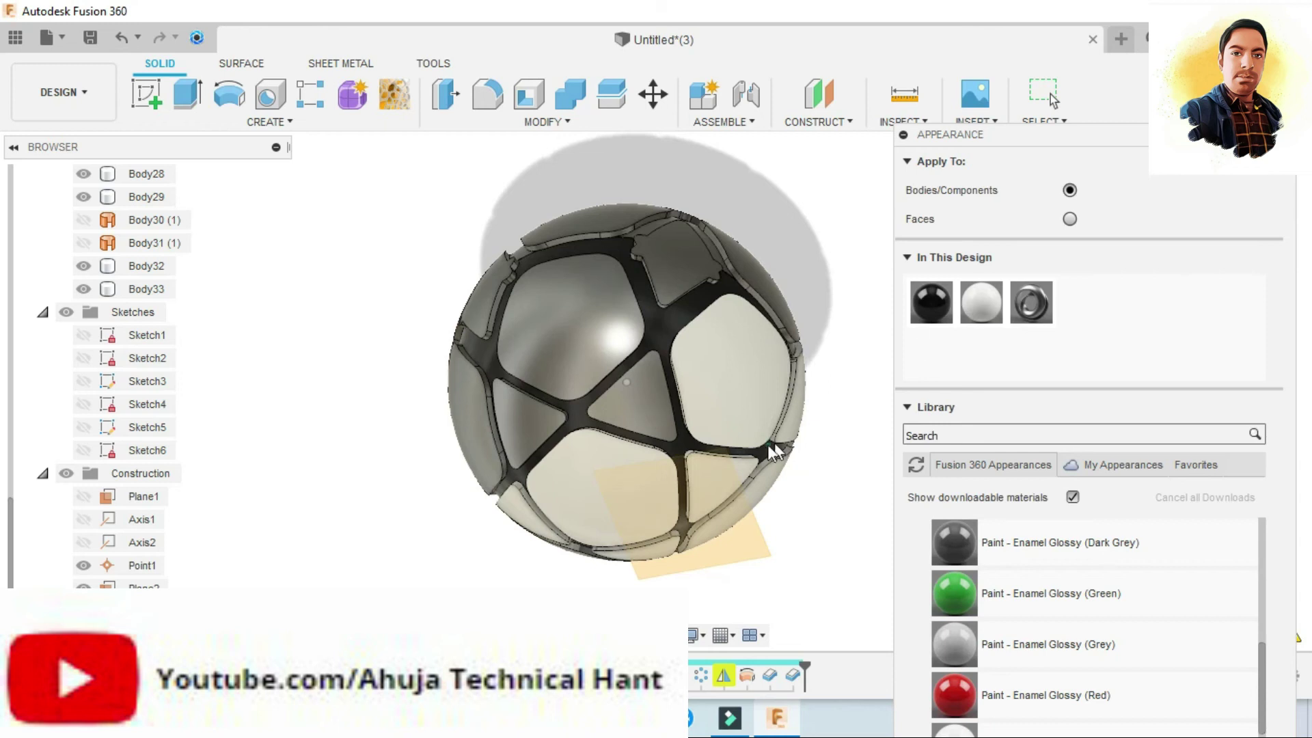
{"action": "left_click_drag", "start_coordinate": [970, 298], "coordinate": [618, 420]}
{"action": "left_click_drag", "start_coordinate": [989, 293], "coordinate": [616, 405]}
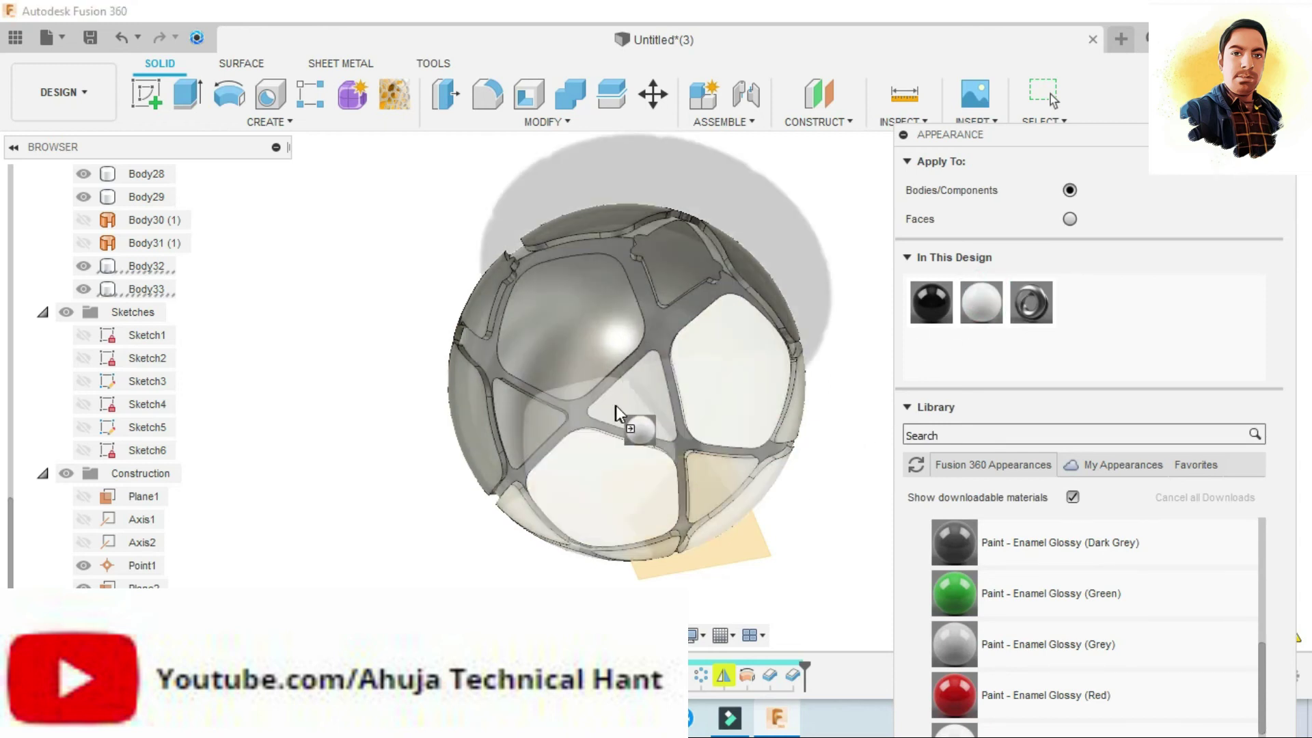
{"action": "mouse_move", "coordinate": [617, 404]}
{"action": "left_mouse_down"}
{"action": "mouse_move", "coordinate": [925, 415]}
{"action": "mouse_move", "coordinate": [669, 374]}
{"action": "left_mouse_up"}
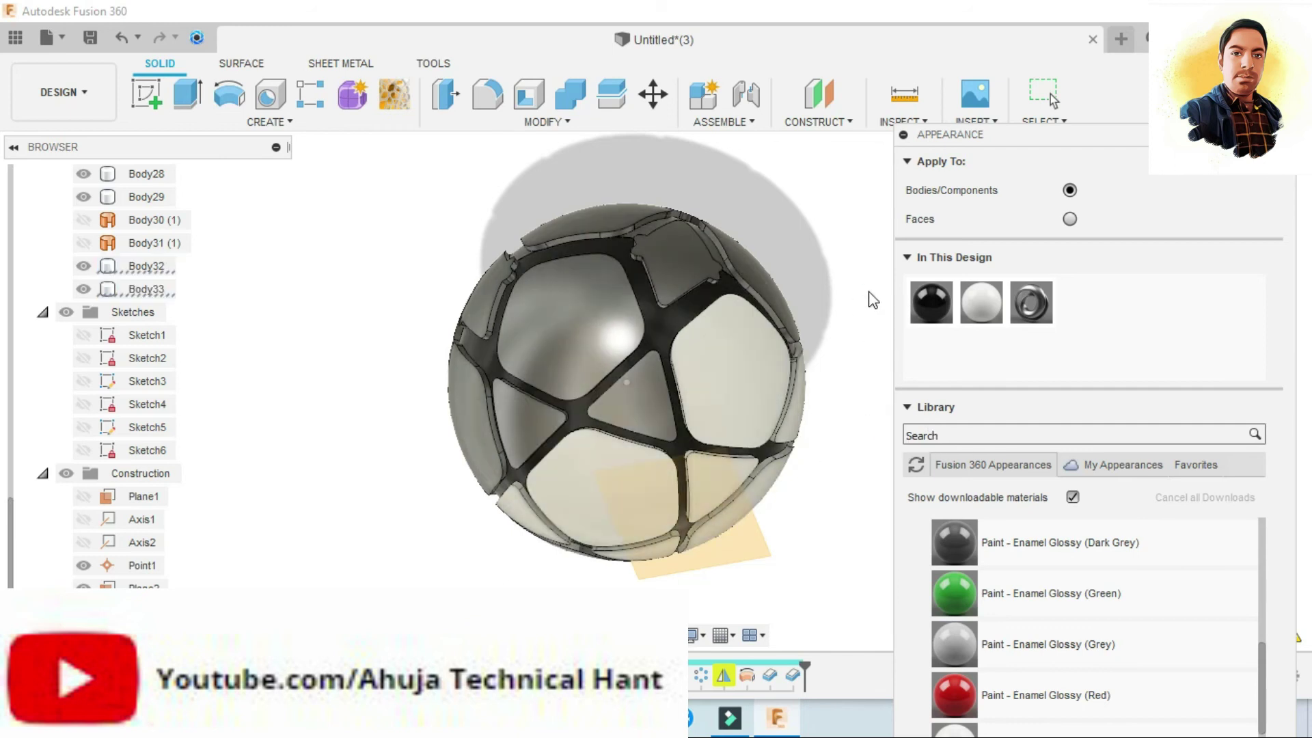
{"action": "left_click_drag", "start_coordinate": [981, 302], "coordinate": [618, 403]}
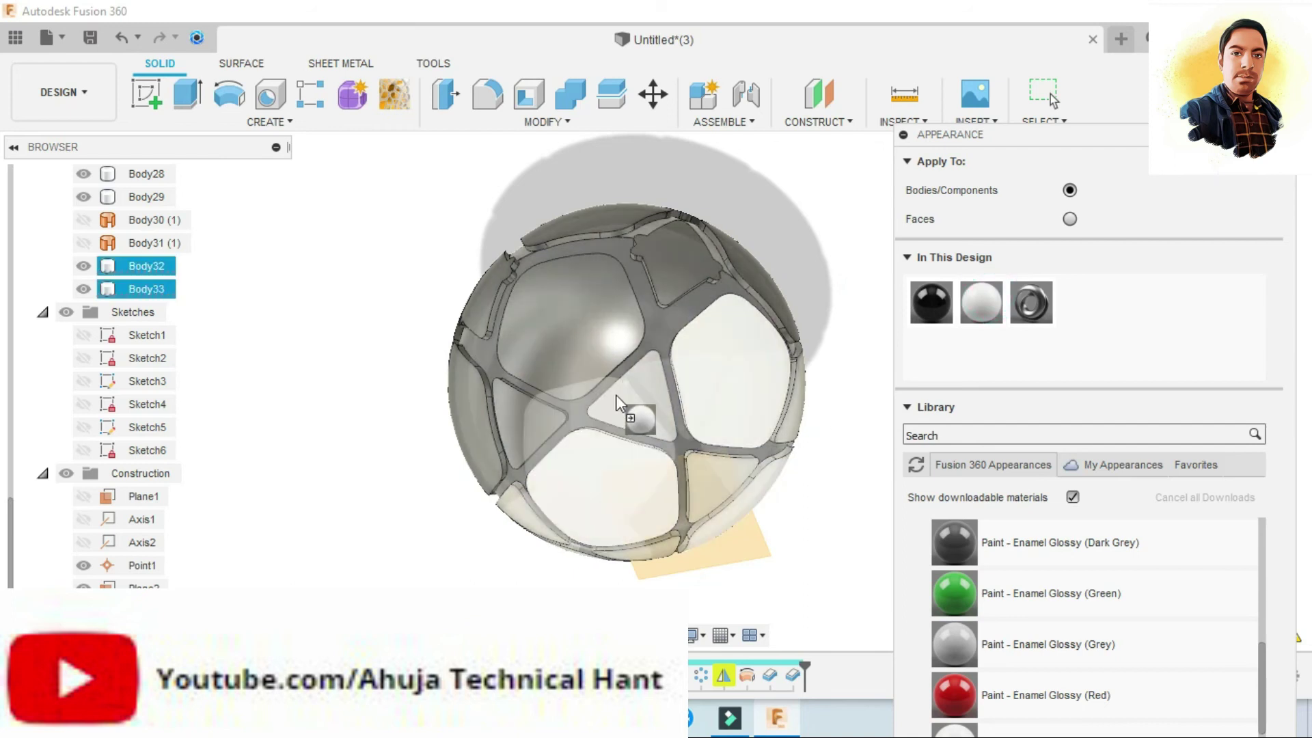
{"action": "left_click_drag", "start_coordinate": [787, 223], "coordinate": [790, 229]}
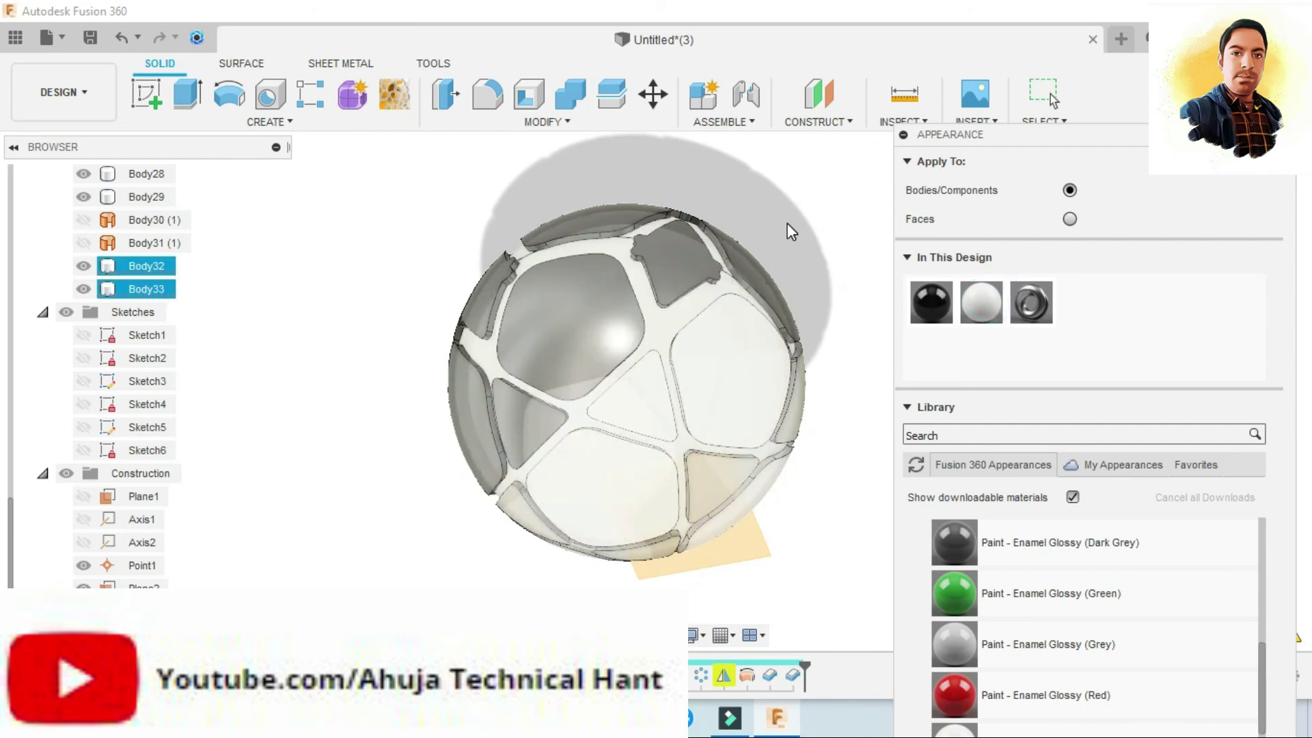
{"action": "left_click", "coordinate": [821, 209]}
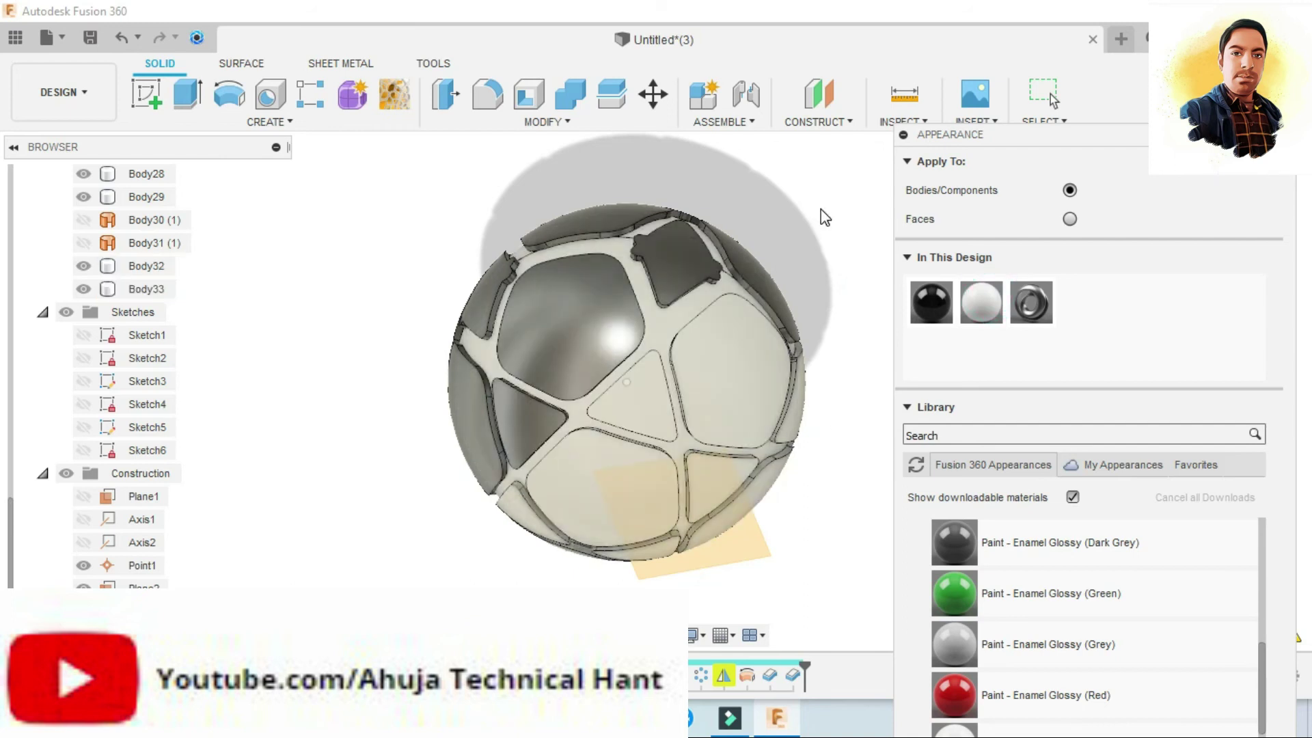
{"action": "key", "text": "Escape"}
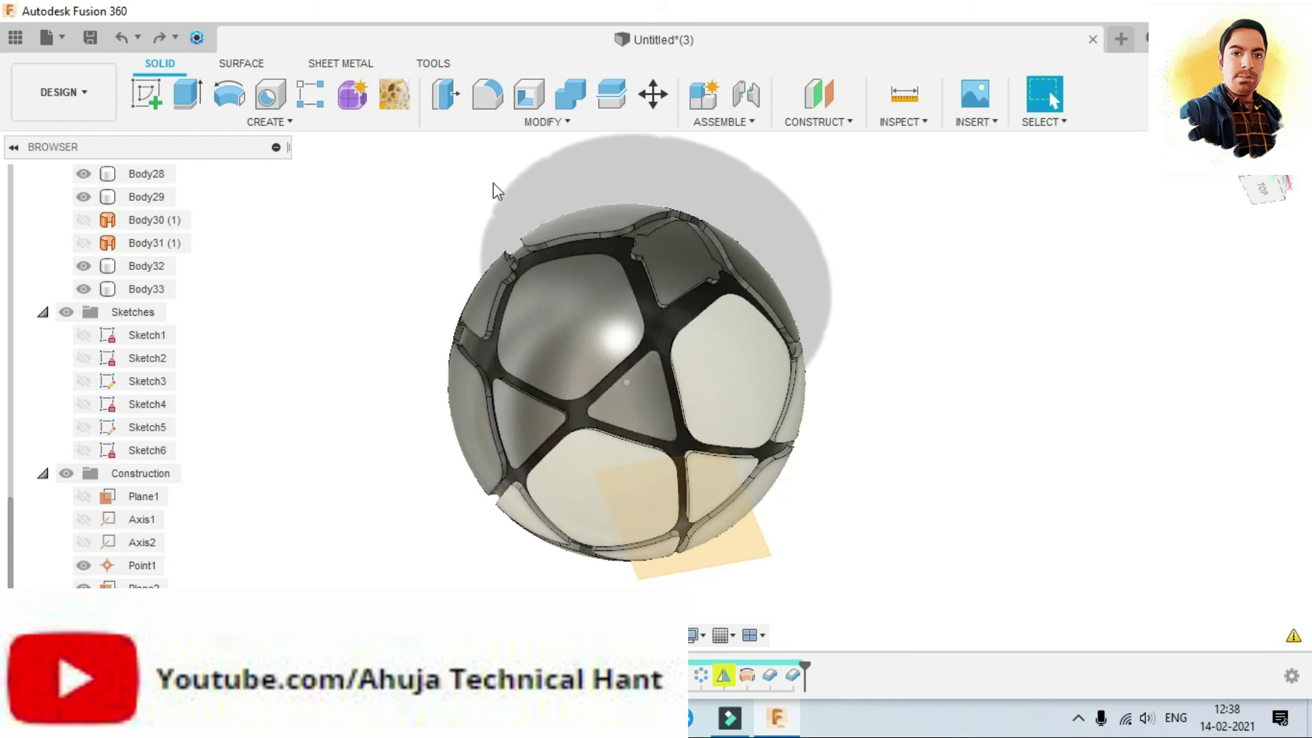
Step: Reopen Appearance and whiten the central triangular, upper-left, left, lower-right and top panels
{"action": "left_click", "coordinate": [532, 123]}
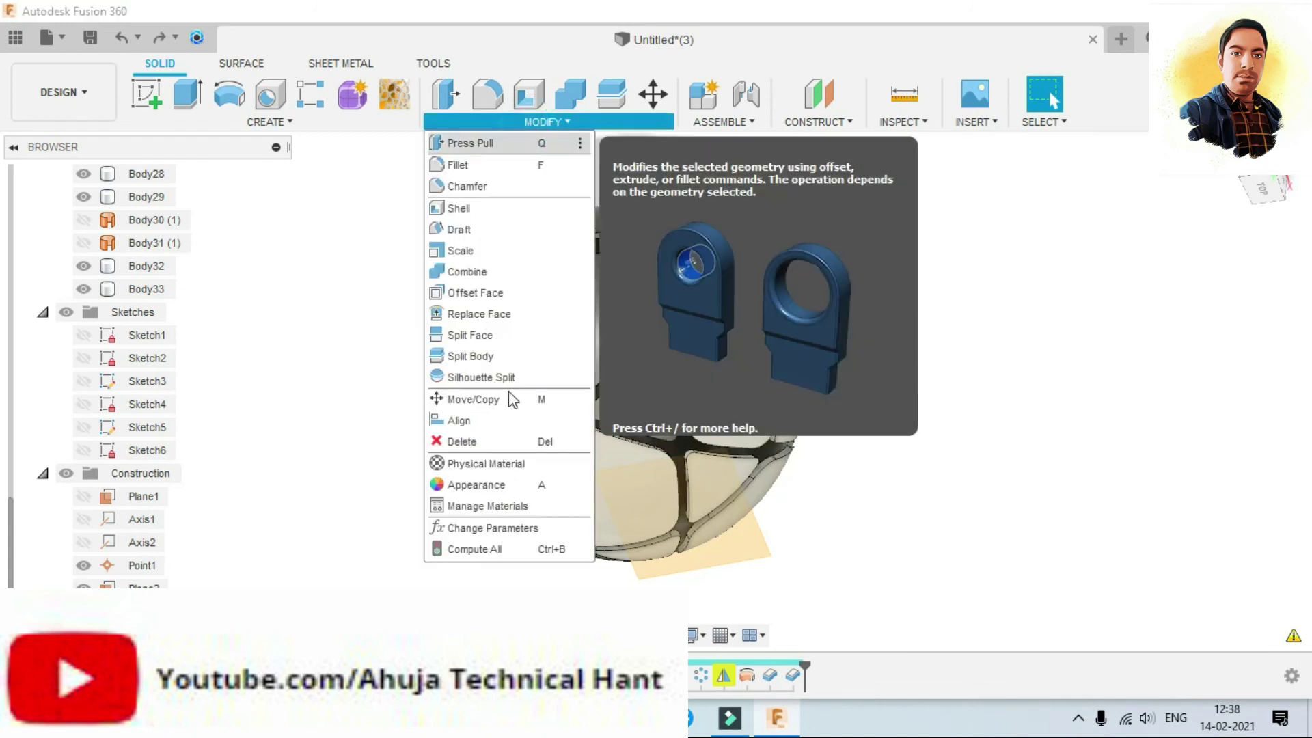
{"action": "left_click", "coordinate": [499, 485]}
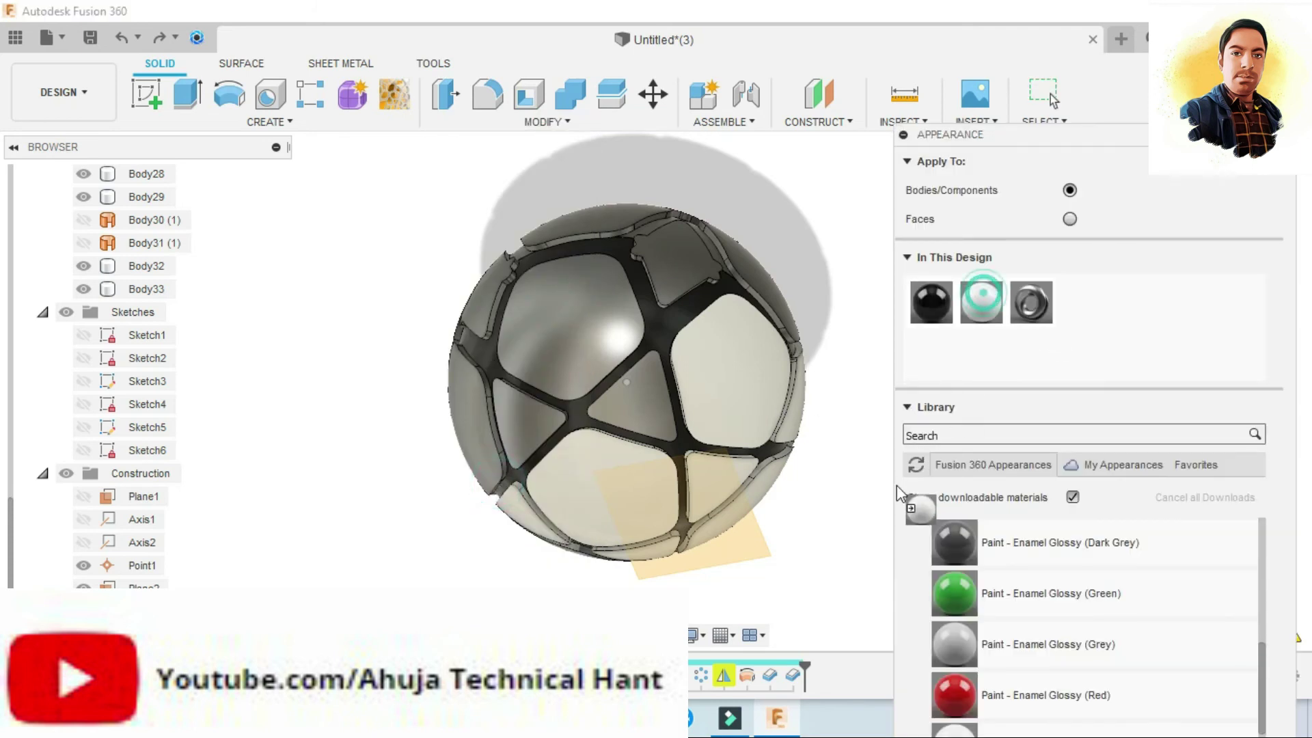
{"action": "left_click_drag", "start_coordinate": [896, 485], "coordinate": [634, 387]}
{"action": "left_click_drag", "start_coordinate": [969, 301], "coordinate": [559, 337]}
{"action": "left_click_drag", "start_coordinate": [983, 304], "coordinate": [540, 423]}
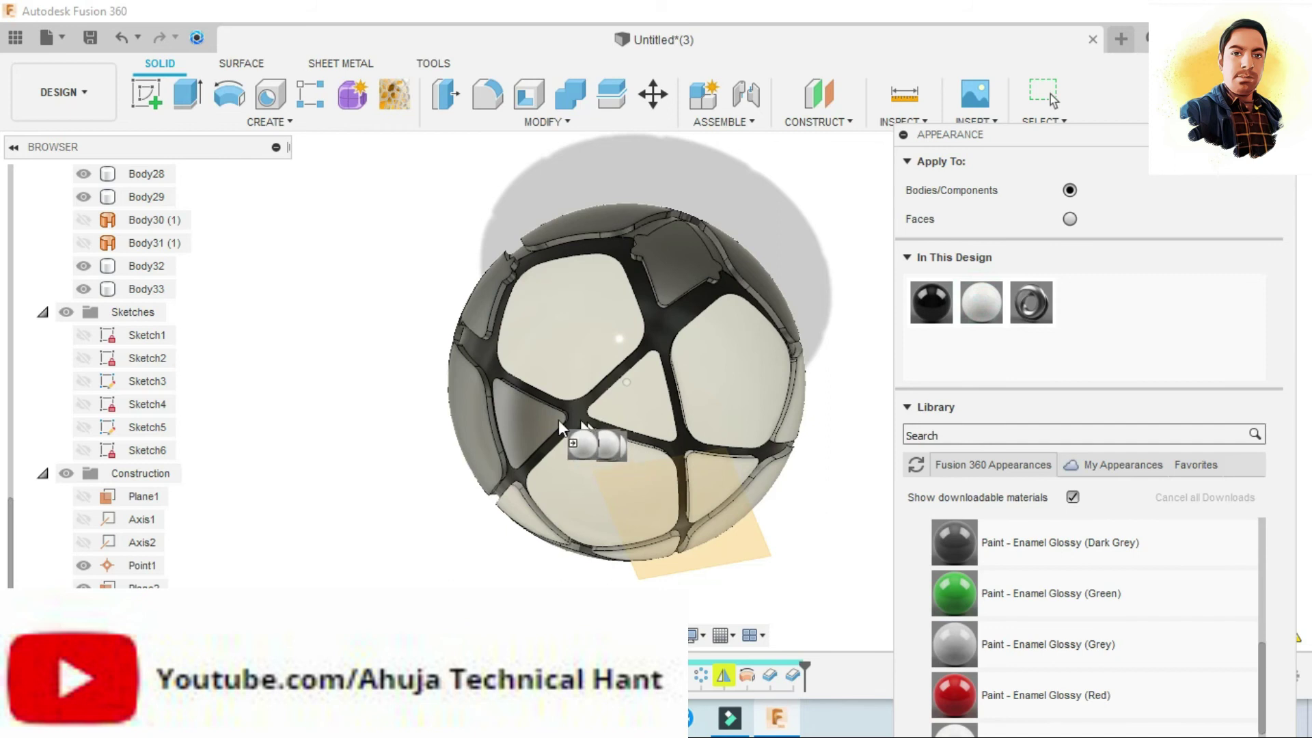
{"action": "left_click_drag", "start_coordinate": [991, 292], "coordinate": [757, 425]}
{"action": "left_click_drag", "start_coordinate": [982, 303], "coordinate": [676, 257]}
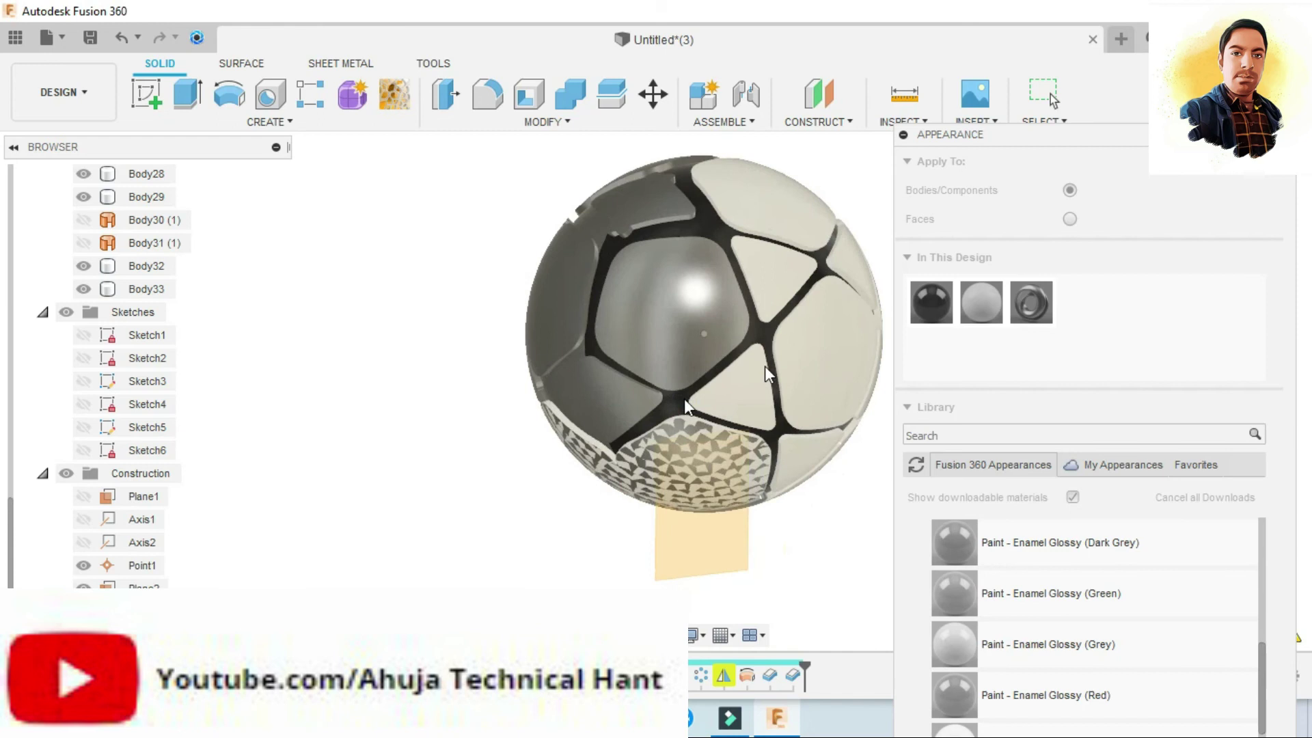
Step: Orbit to the dark side and whiten the grey lower-left, triangular and upper-right pentagon panels
{"action": "mouse_move", "coordinate": [978, 305]}
{"action": "left_mouse_down"}
{"action": "mouse_move", "coordinate": [888, 491]}
{"action": "mouse_move", "coordinate": [690, 342]}
{"action": "left_mouse_up"}
{"action": "mouse_move", "coordinate": [984, 315]}
{"action": "left_mouse_down"}
{"action": "mouse_move", "coordinate": [915, 375]}
{"action": "mouse_move", "coordinate": [662, 414]}
{"action": "mouse_move", "coordinate": [634, 395]}
{"action": "left_mouse_up"}
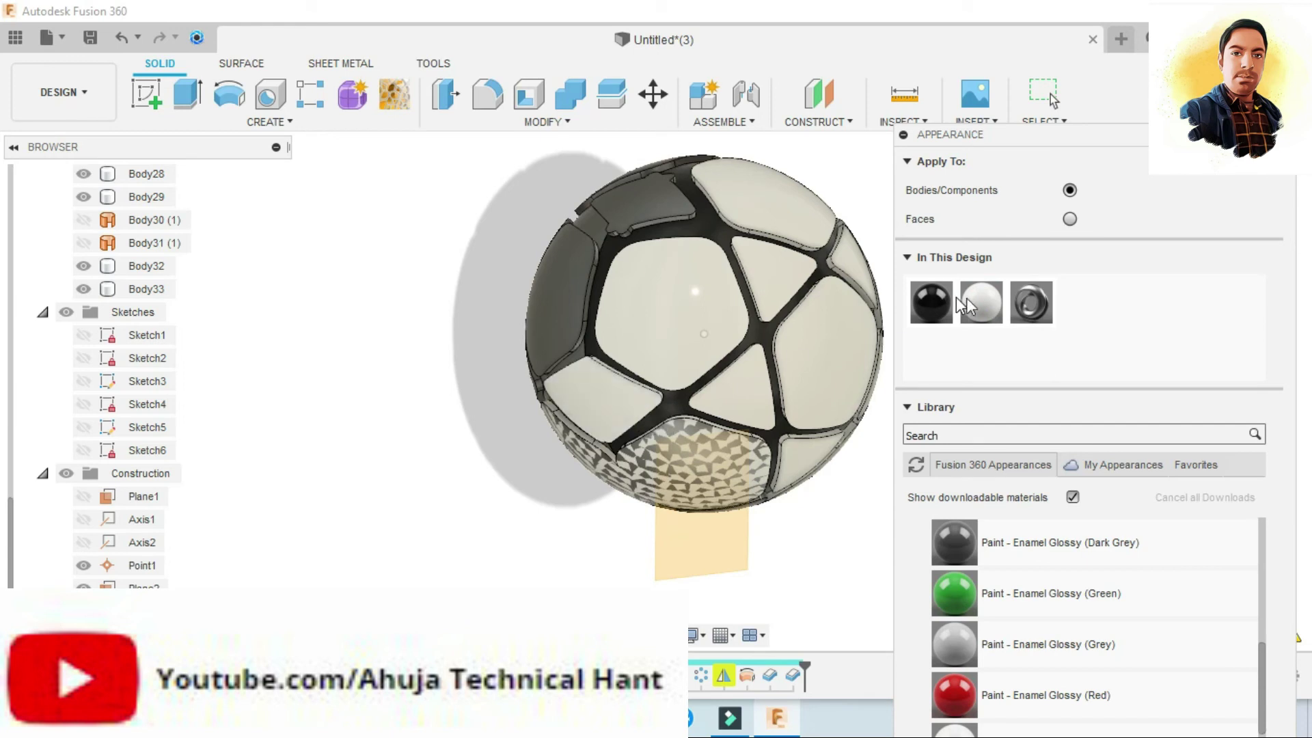
{"action": "mouse_move", "coordinate": [991, 316]}
{"action": "left_mouse_down"}
{"action": "mouse_move", "coordinate": [740, 489]}
{"action": "mouse_move", "coordinate": [569, 305]}
{"action": "mouse_move", "coordinate": [579, 478]}
{"action": "mouse_move", "coordinate": [561, 301]}
{"action": "left_mouse_up"}
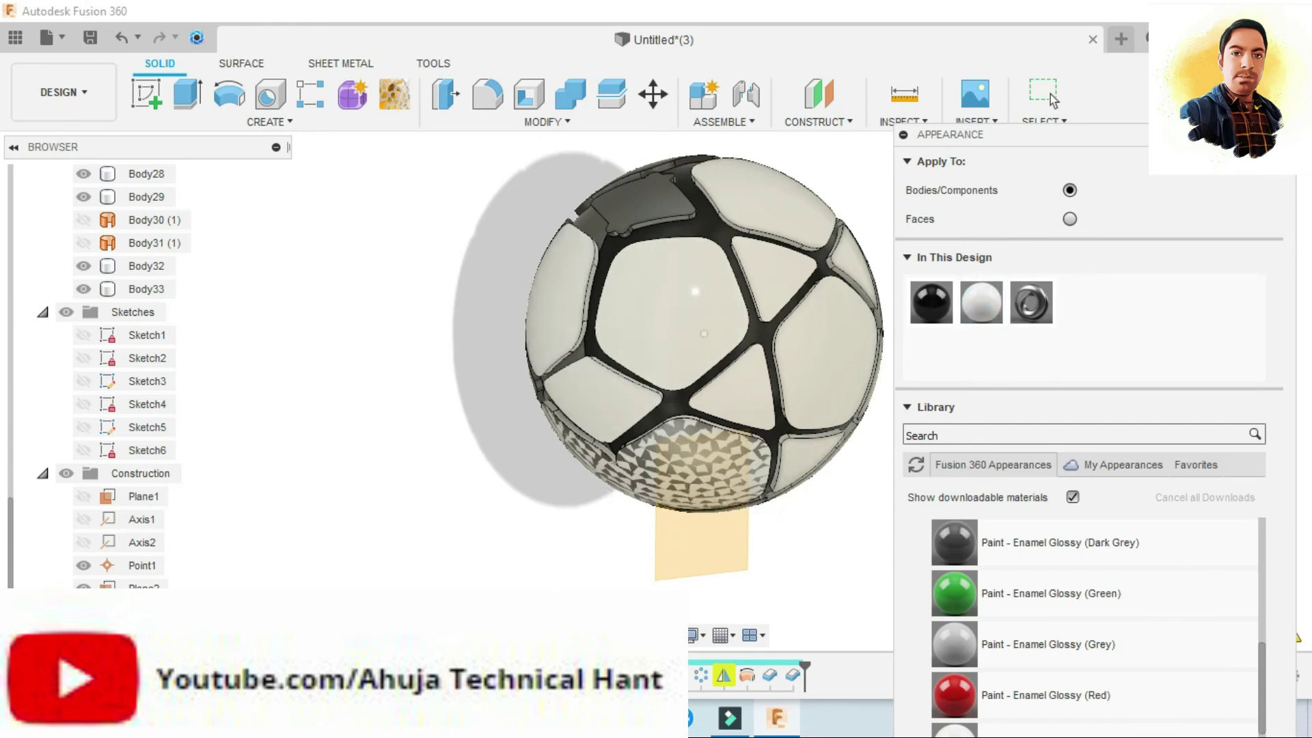
{"action": "mouse_move", "coordinate": [608, 369]}
{"action": "middle_mouse_down", "text": "shift"}
{"action": "mouse_move", "coordinate": [683, 458]}
{"action": "mouse_move", "coordinate": [752, 462]}
{"action": "middle_mouse_up", "text": "shift"}
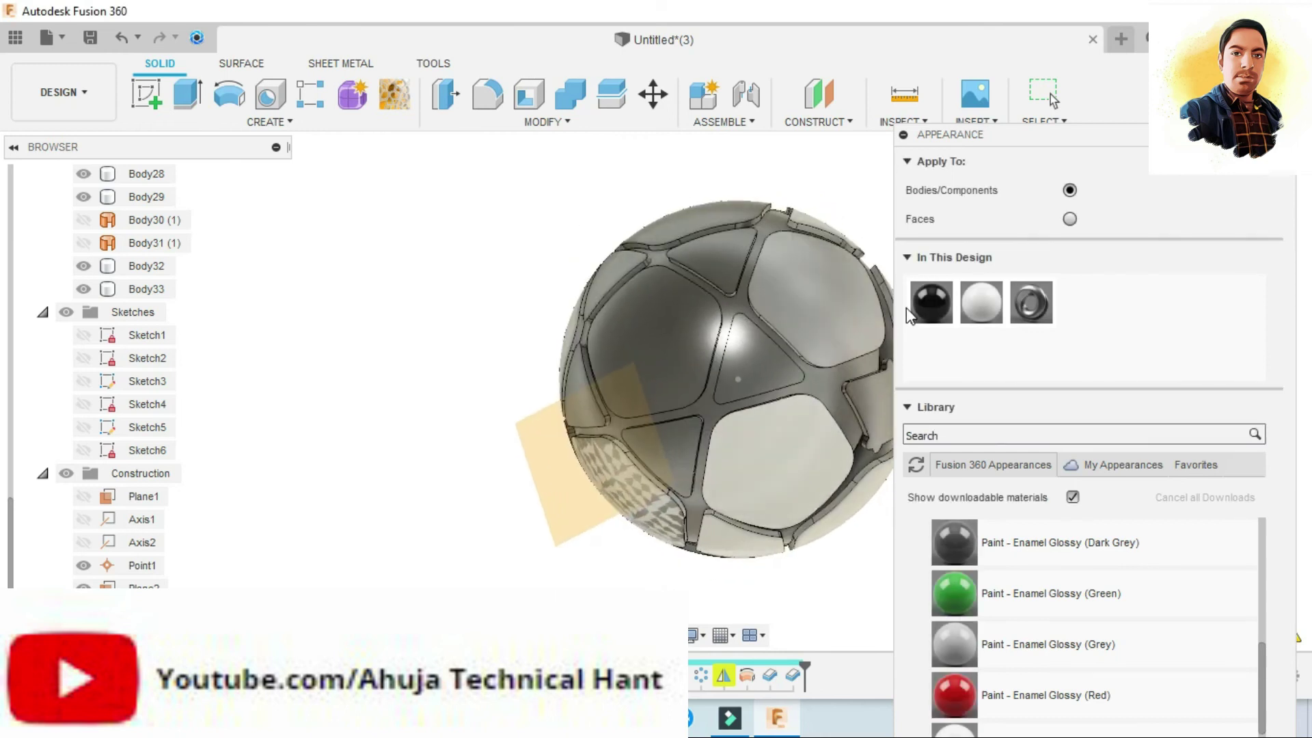
{"action": "left_click_drag", "start_coordinate": [990, 302], "coordinate": [682, 465]}
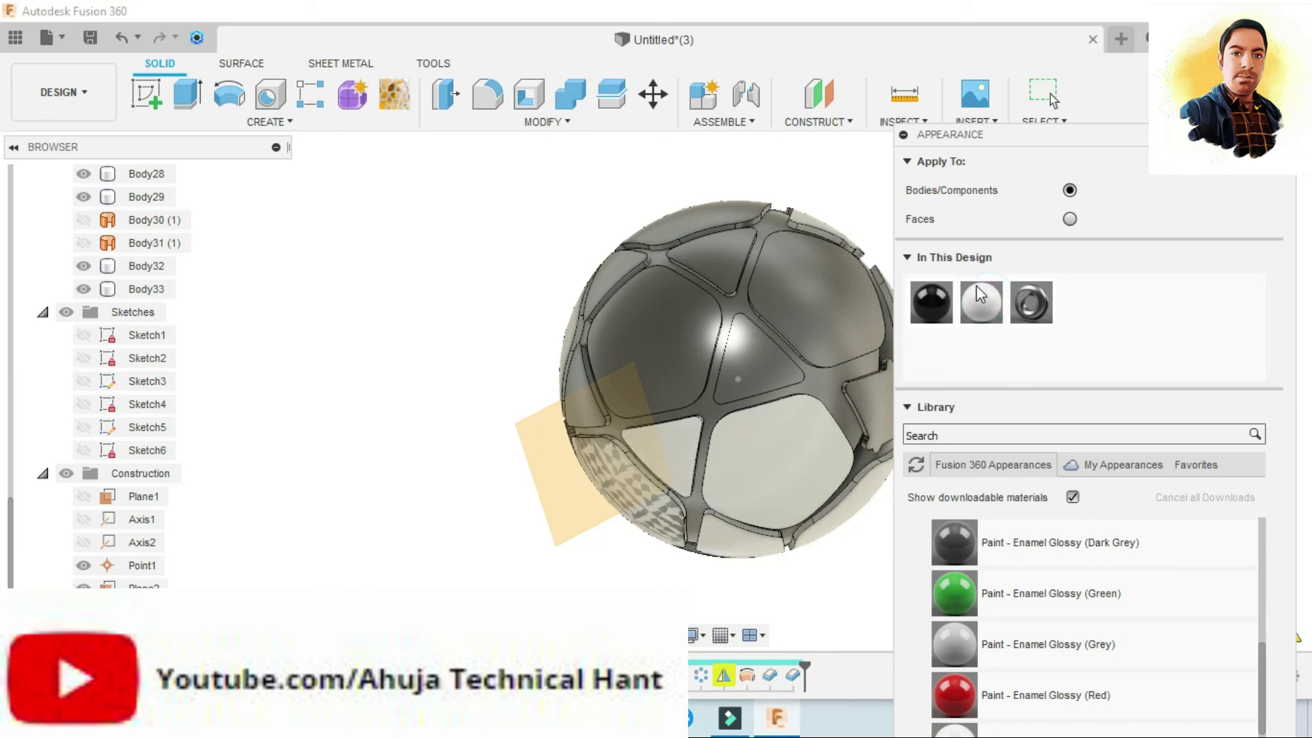
{"action": "left_click_drag", "start_coordinate": [979, 293], "coordinate": [775, 370]}
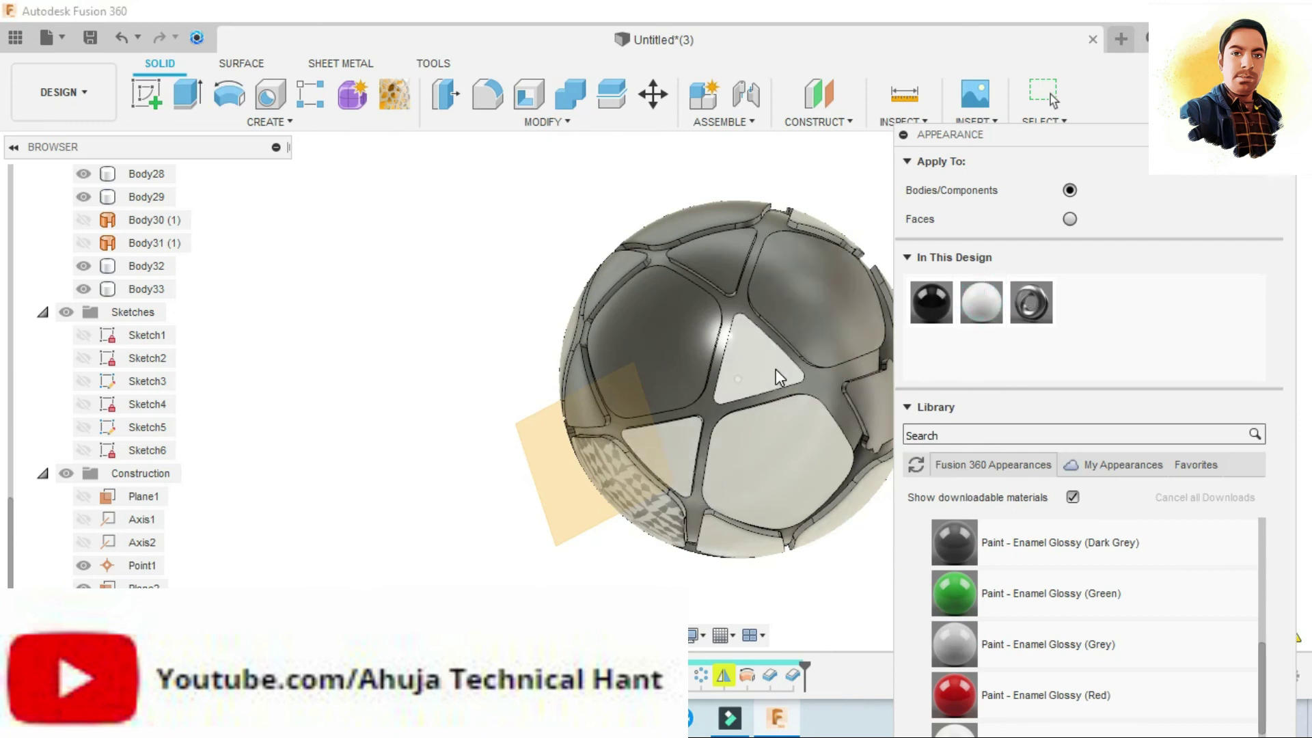
{"action": "left_click_drag", "start_coordinate": [994, 311], "coordinate": [792, 322]}
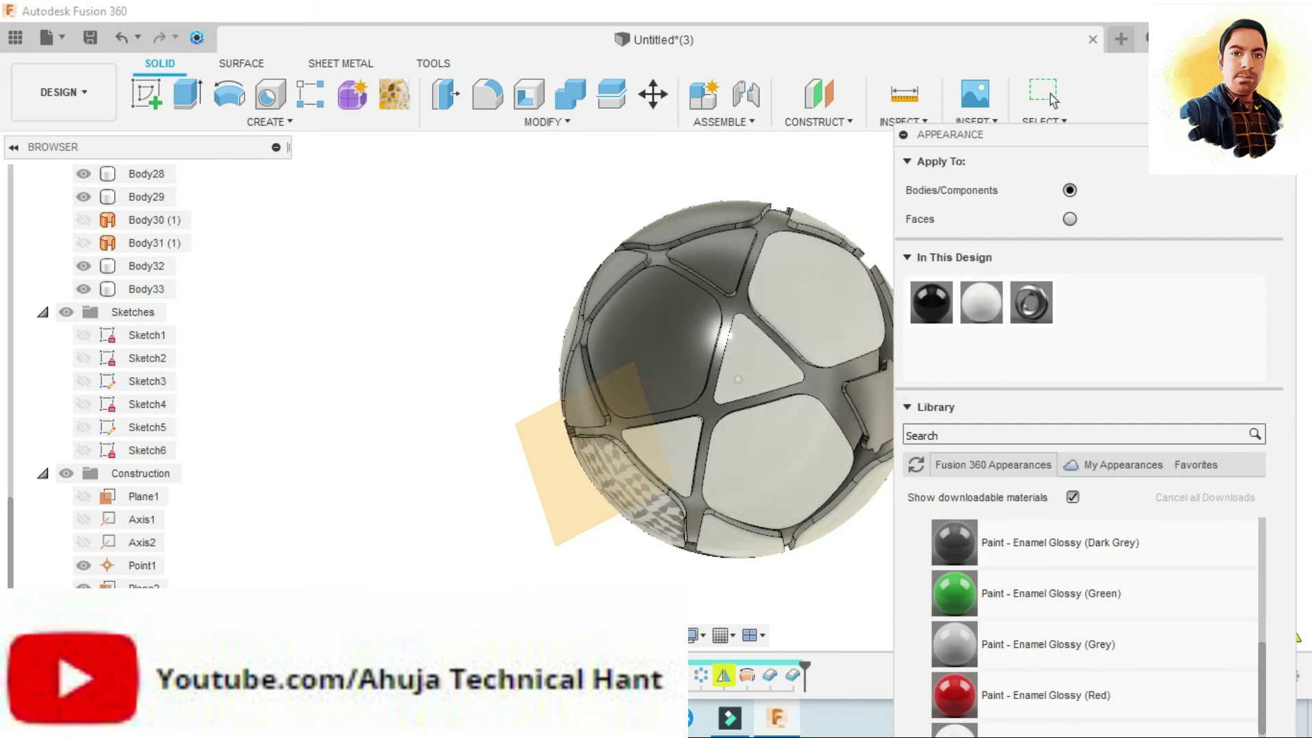
{"action": "mouse_move", "coordinate": [666, 509]}
{"action": "middle_mouse_down", "text": "shift"}
{"action": "mouse_move", "coordinate": [513, 462]}
{"action": "mouse_move", "coordinate": [614, 586]}
{"action": "mouse_move", "coordinate": [696, 458]}
{"action": "middle_mouse_up", "text": "shift"}
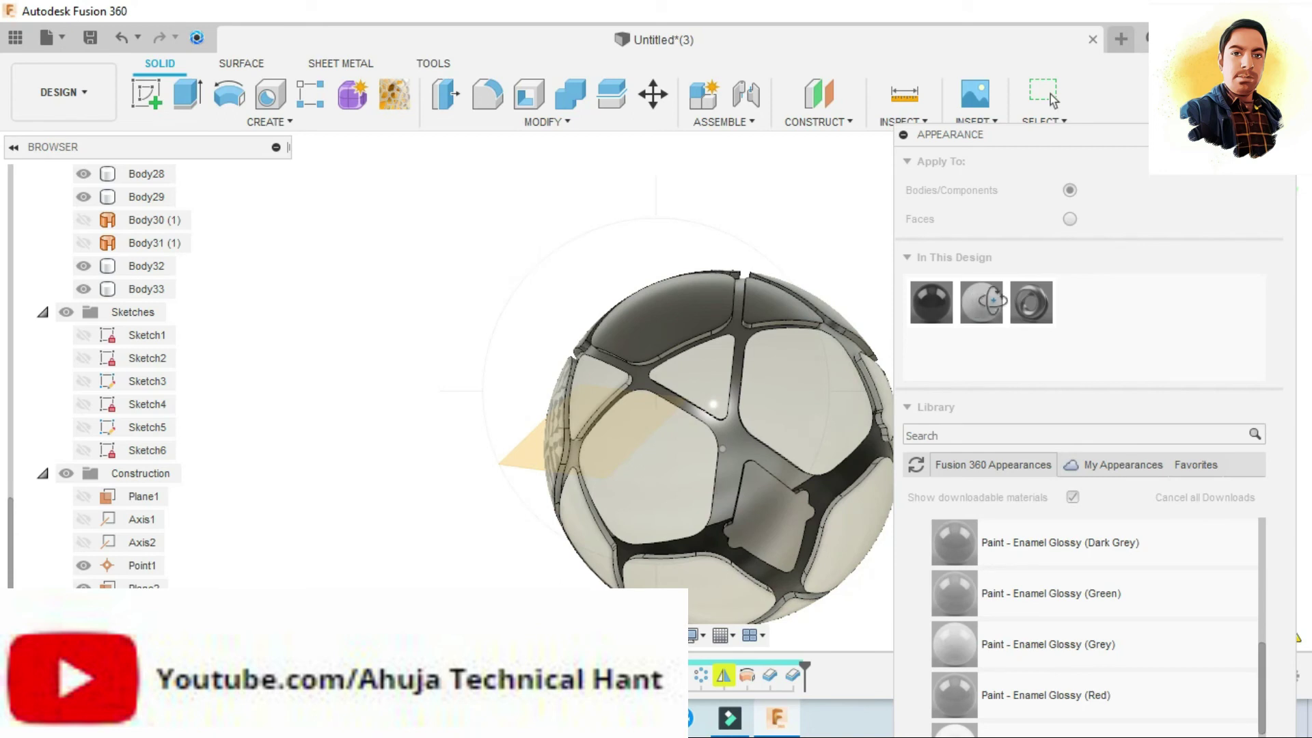
Step: Close the Appearance panel and reopen it from the Modify menu
{"action": "key", "text": "Escape"}
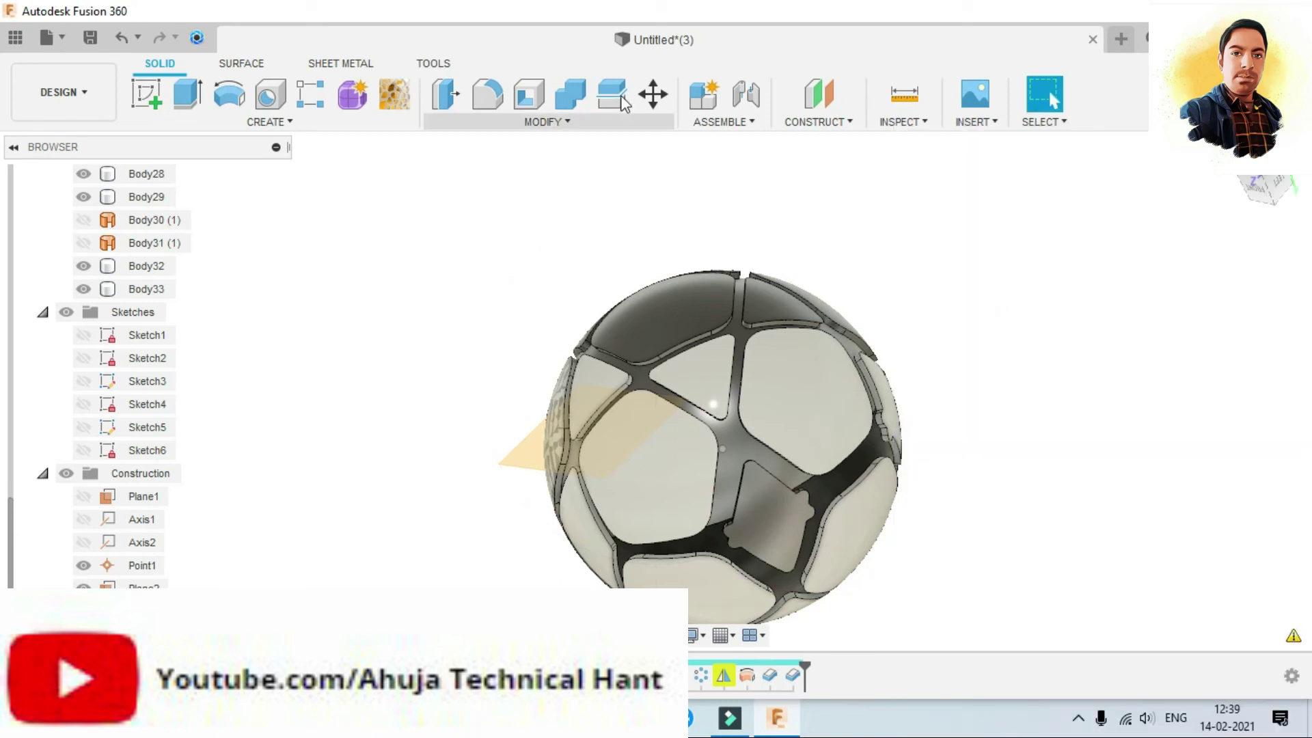
{"action": "left_click", "coordinate": [542, 123]}
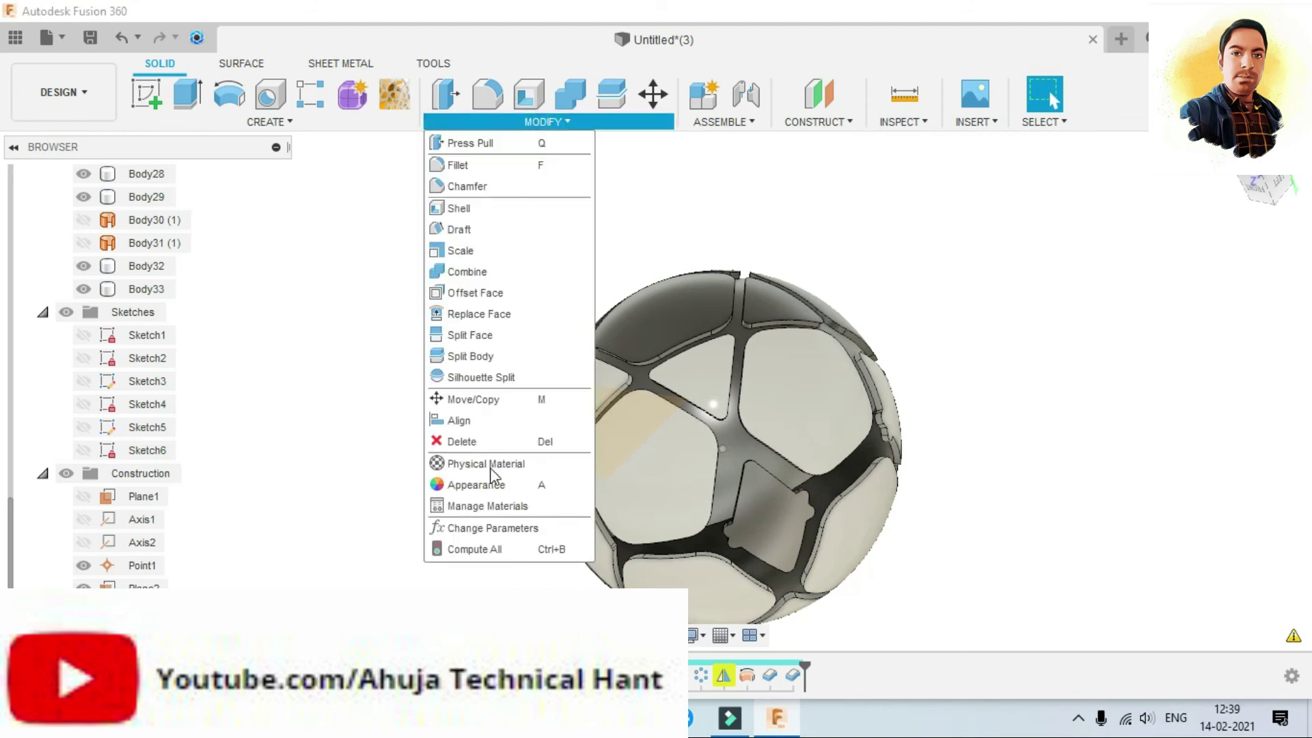
{"action": "left_click", "coordinate": [493, 486]}
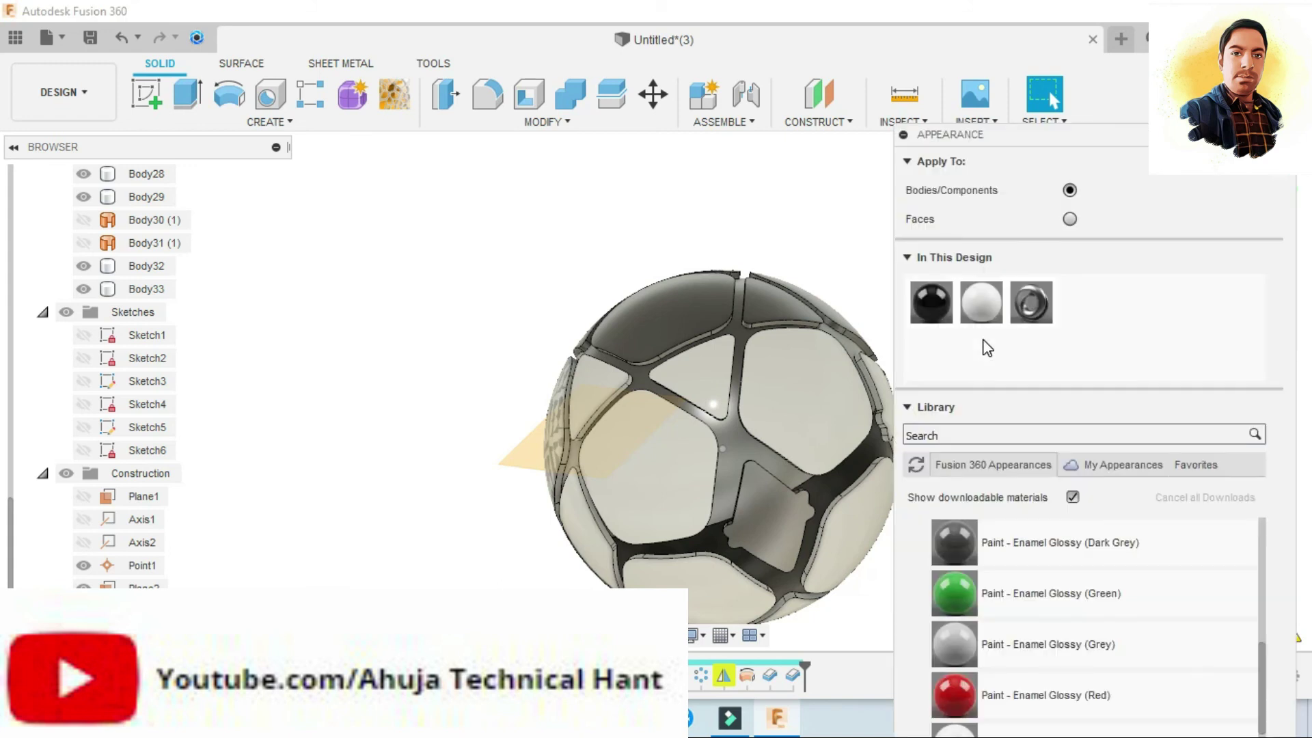
Step: Whiten the top panels and the grey square panel, then orbit the ball
{"action": "left_click_drag", "start_coordinate": [986, 333], "coordinate": [680, 380]}
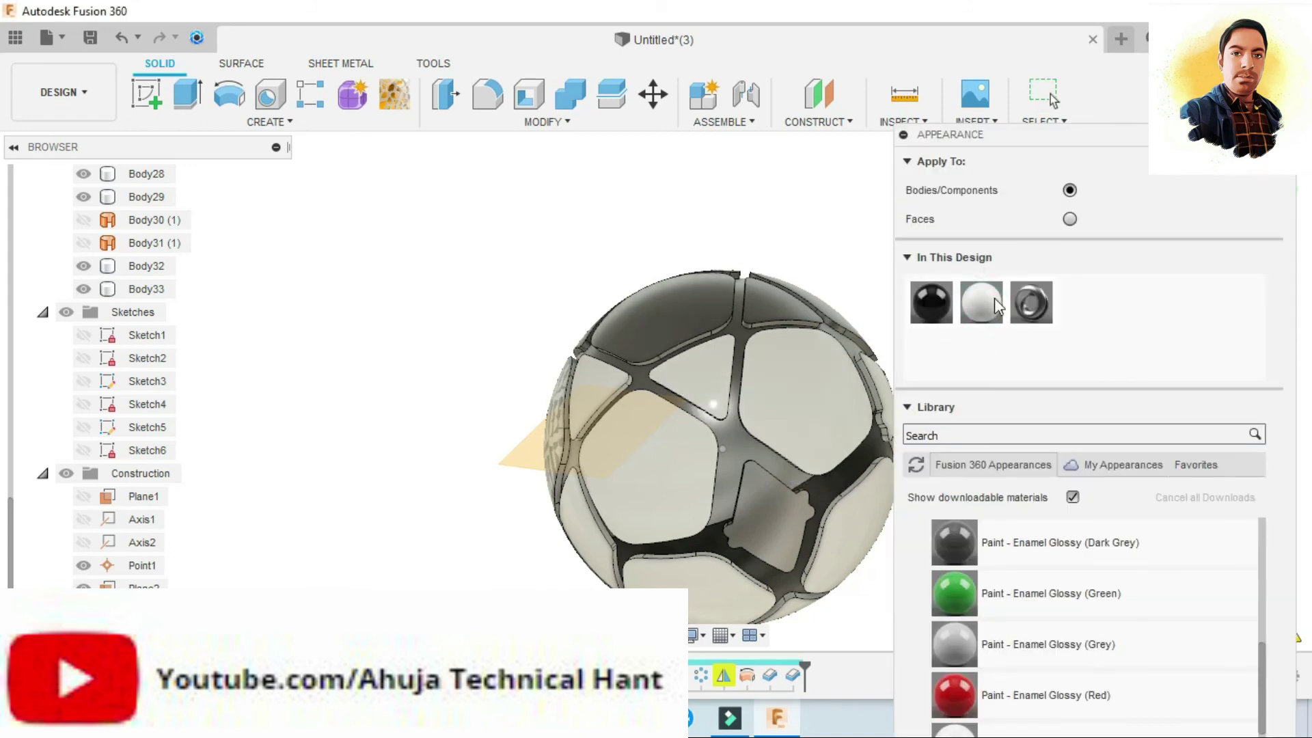
{"action": "left_click_drag", "start_coordinate": [974, 292], "coordinate": [902, 491]}
{"action": "left_click_drag", "start_coordinate": [901, 491], "coordinate": [691, 321]}
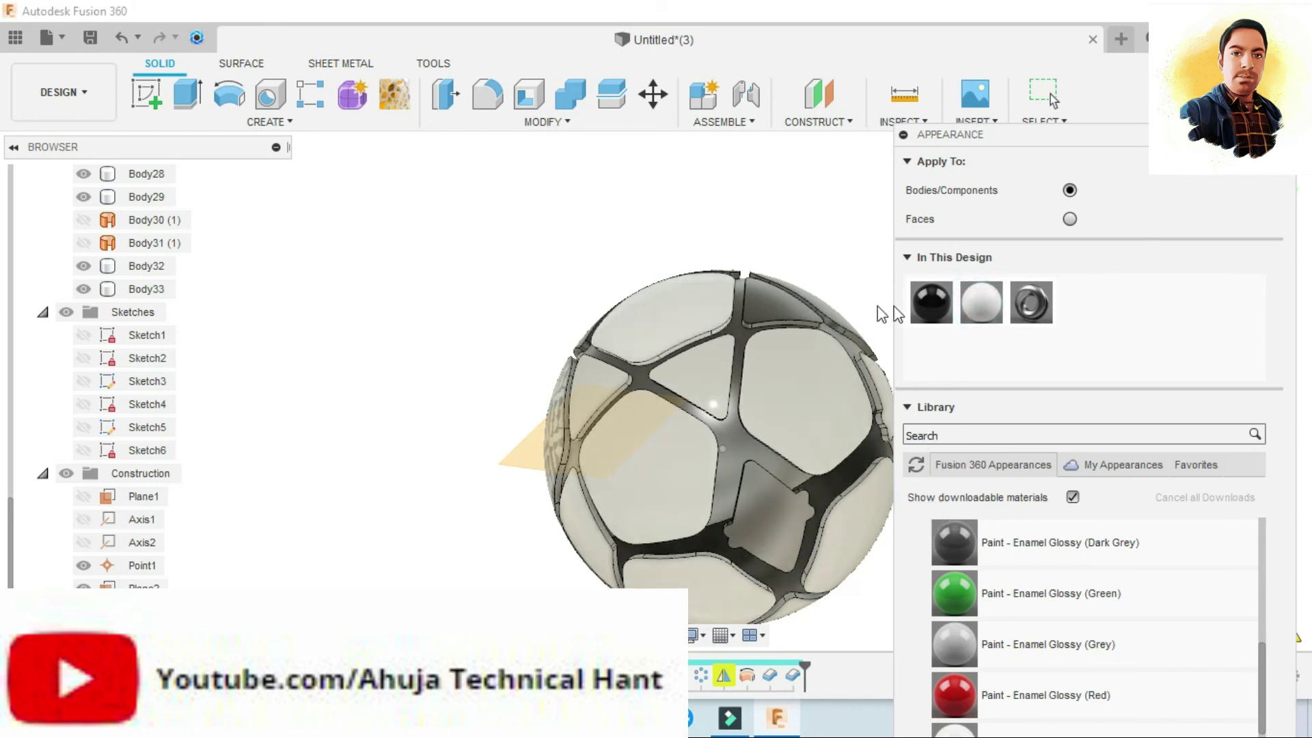
{"action": "left_click_drag", "start_coordinate": [999, 311], "coordinate": [777, 314]}
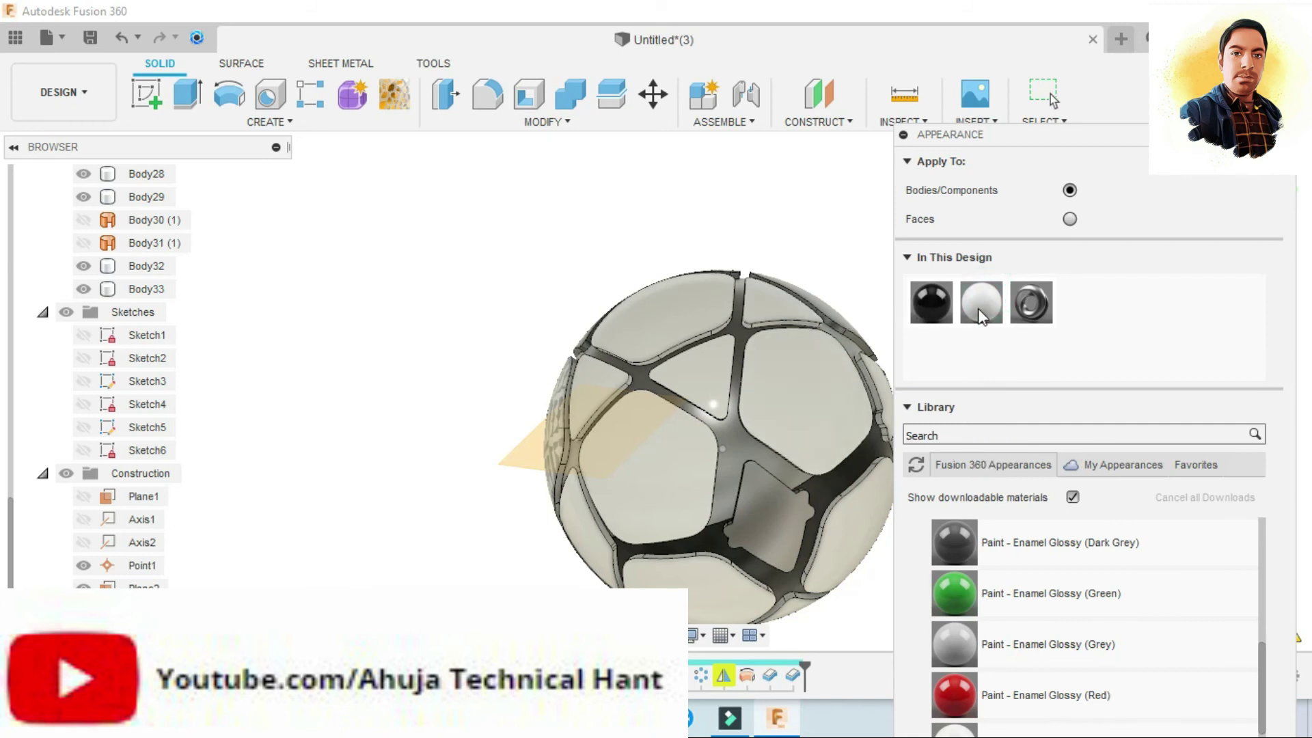
{"action": "left_click_drag", "start_coordinate": [981, 315], "coordinate": [772, 536]}
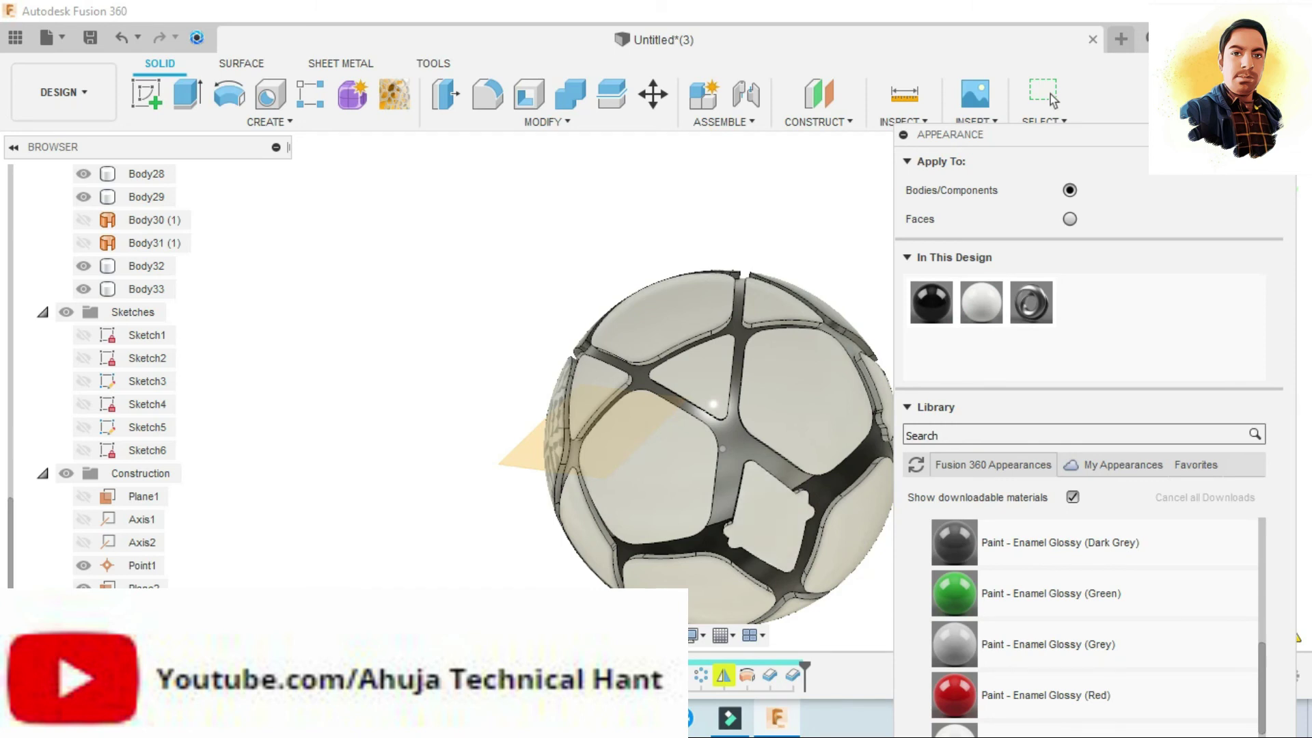
{"action": "middle_click_drag", "start_coordinate": [693, 420], "coordinate": [596, 497], "text": "shift"}
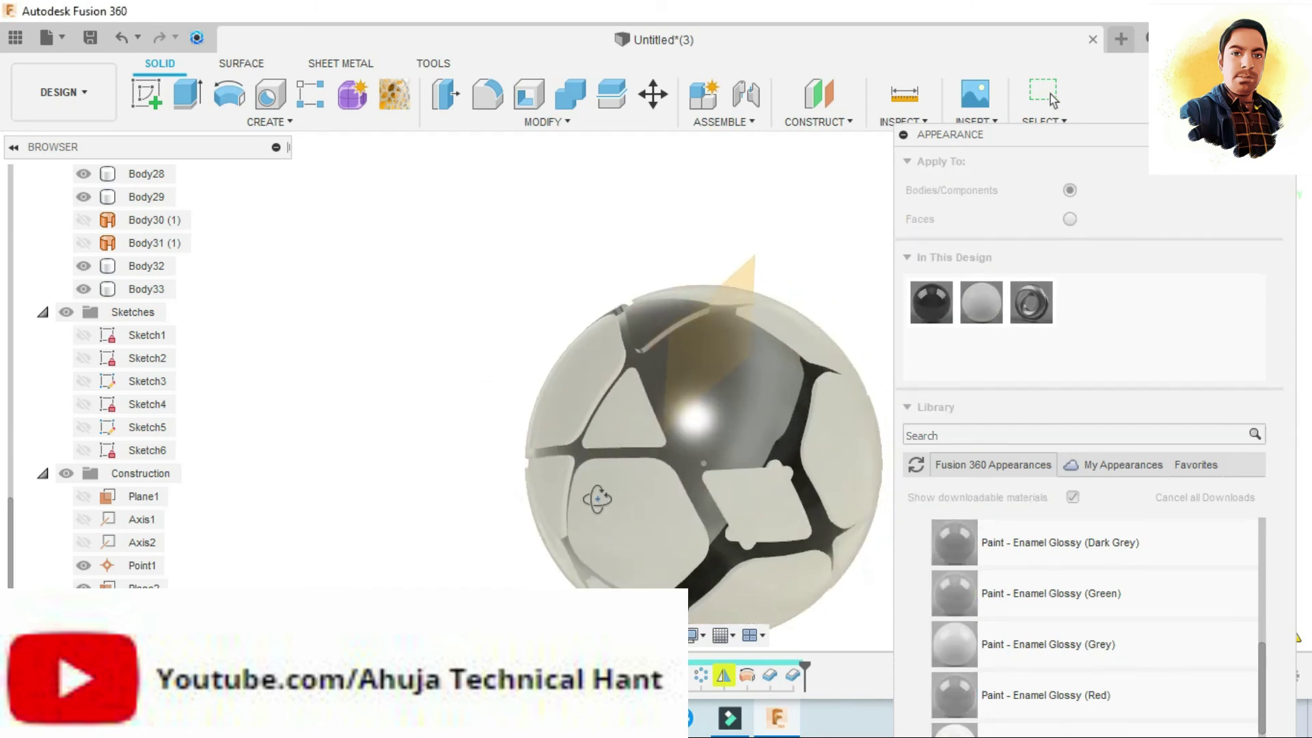
Step: Whiten the dark top, top-left and top-centre panels, orbiting toward the patterned face
{"action": "left_click", "coordinate": [990, 308]}
{"action": "left_click_drag", "start_coordinate": [991, 334], "coordinate": [756, 405]}
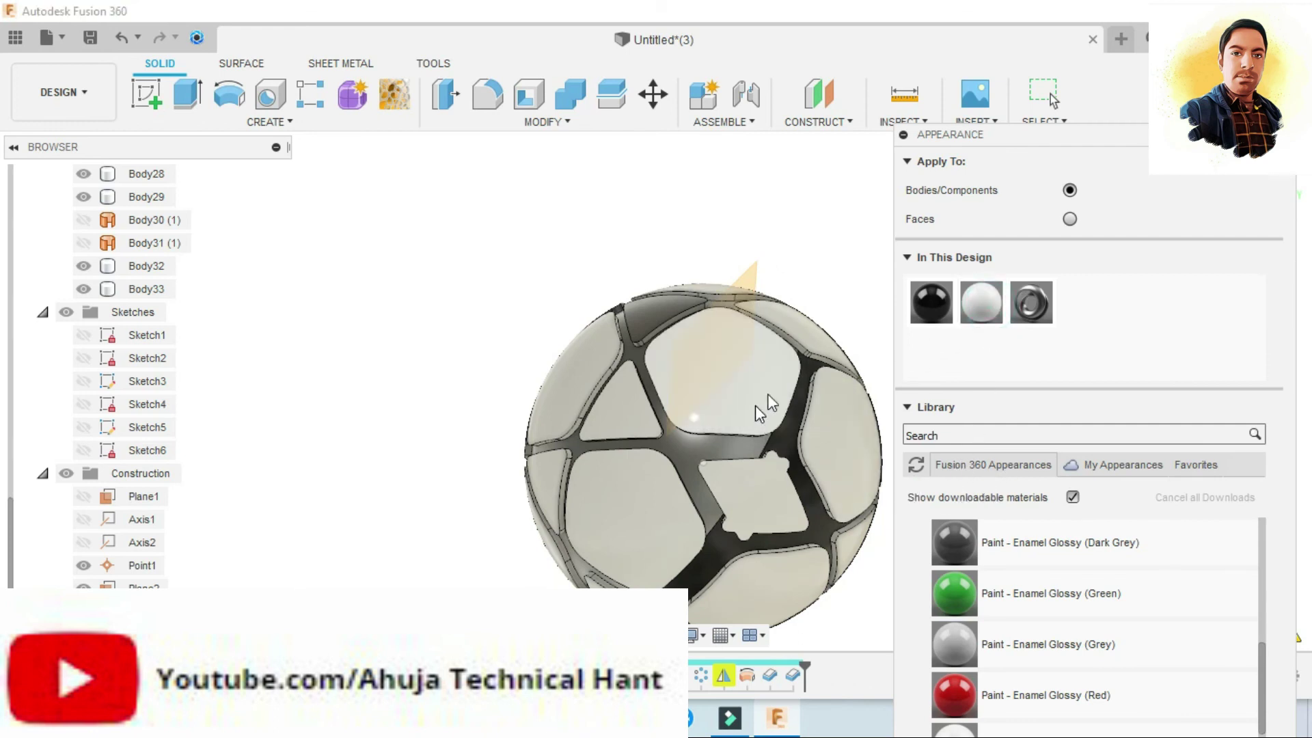
{"action": "left_click_drag", "start_coordinate": [978, 306], "coordinate": [653, 309]}
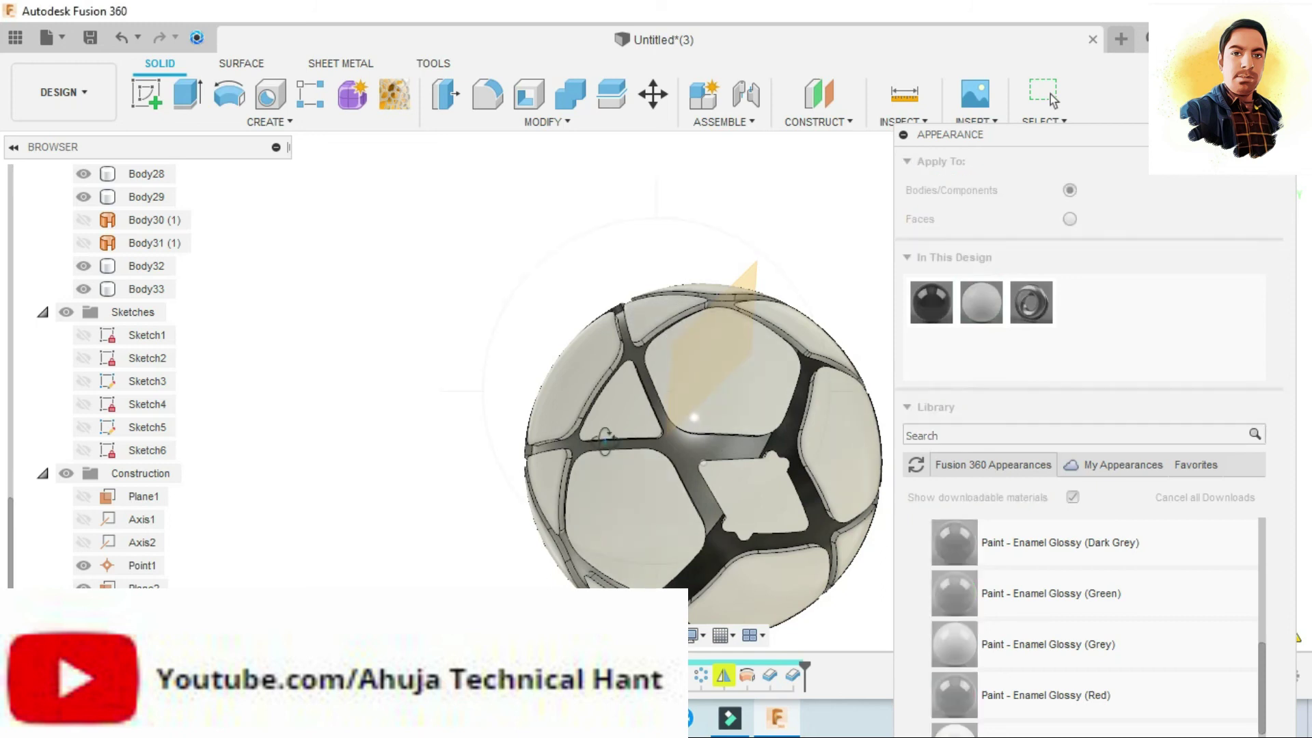
{"action": "middle_click_drag", "start_coordinate": [820, 506], "coordinate": [746, 512], "text": "shift"}
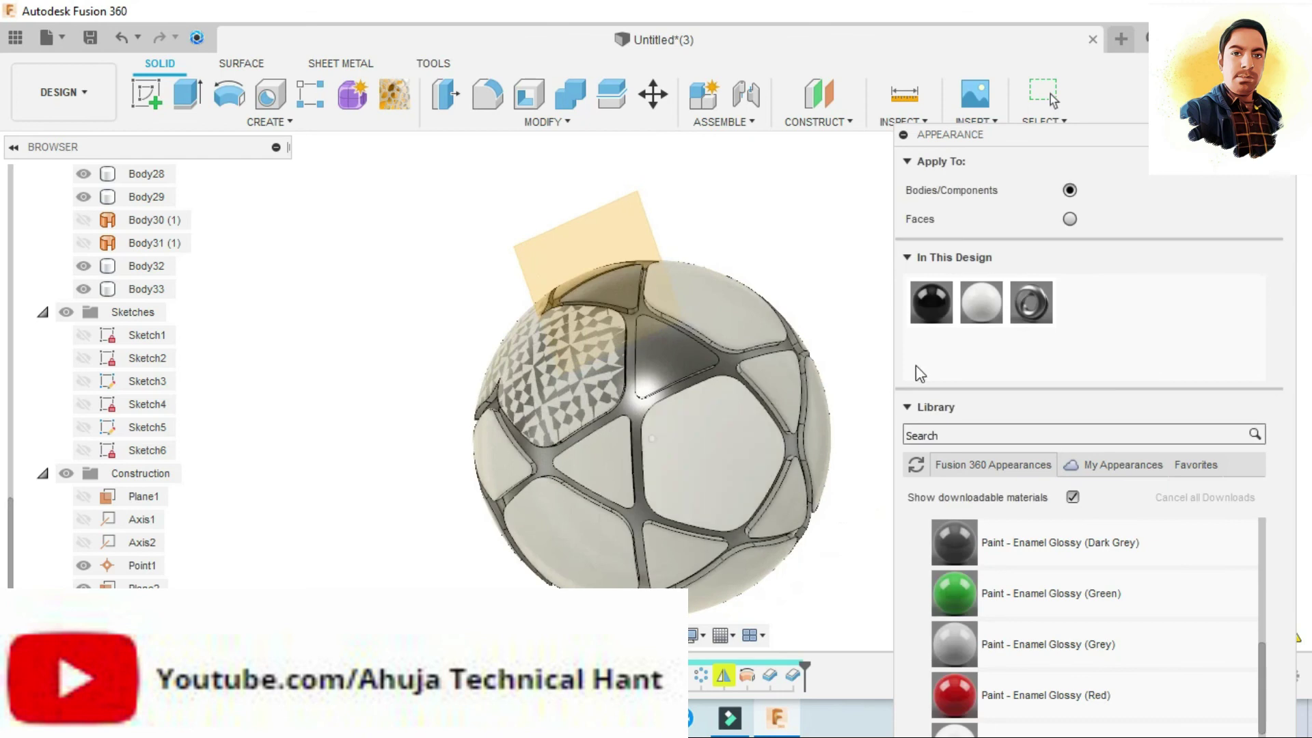
{"action": "left_click_drag", "start_coordinate": [981, 319], "coordinate": [662, 363]}
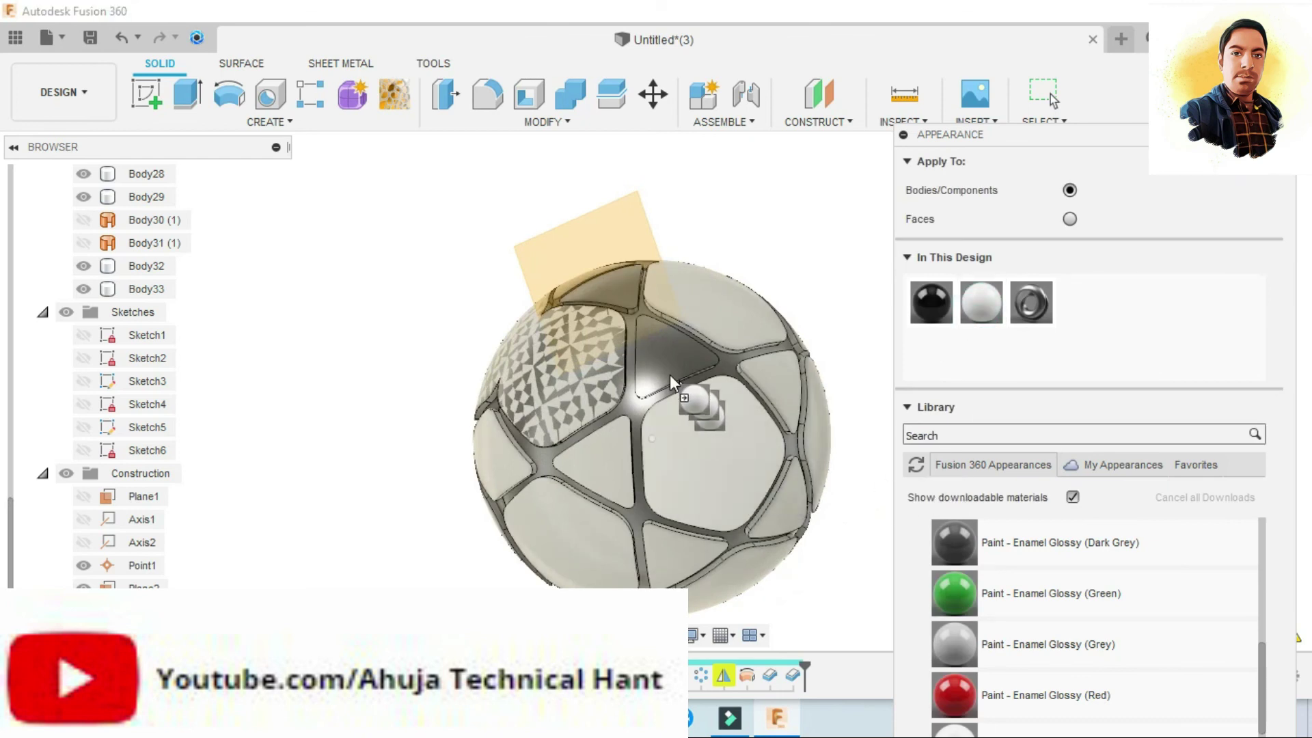
{"action": "left_click_drag", "start_coordinate": [981, 304], "coordinate": [621, 294]}
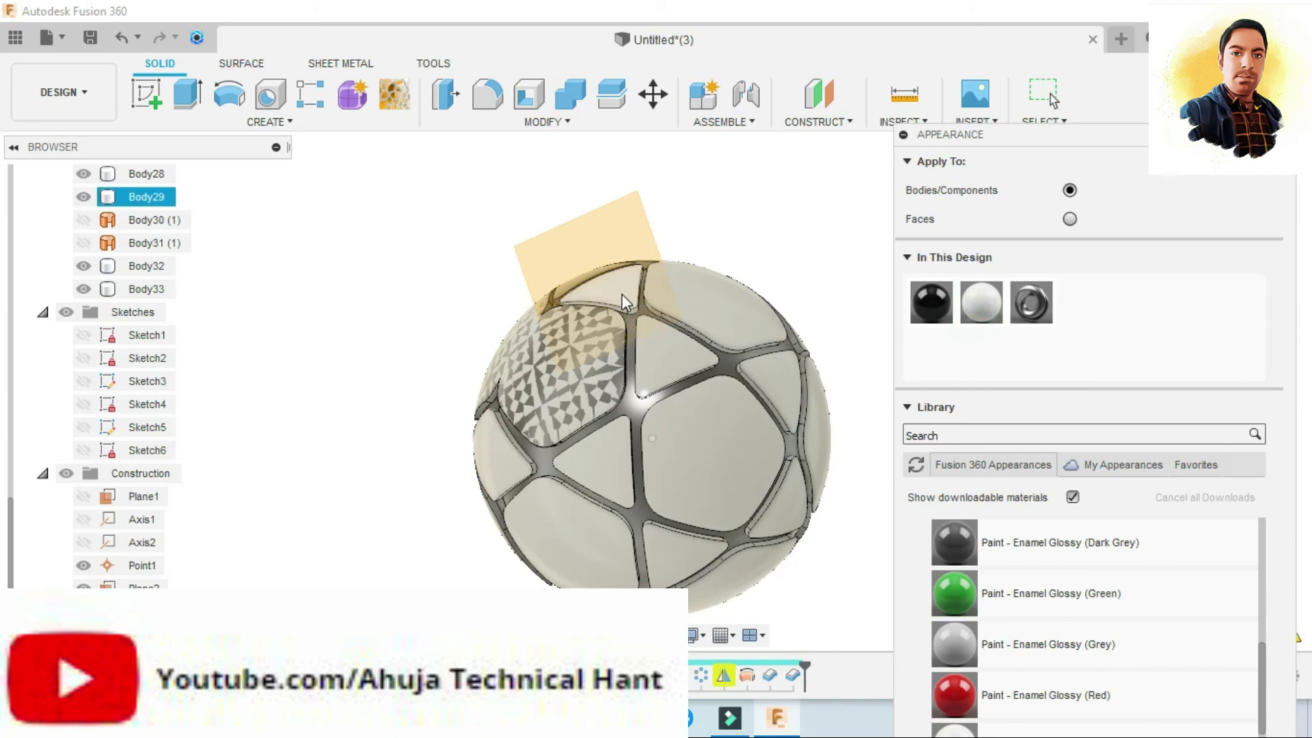
Step: Give the seams the glossy black appearance, whiten one more panel, and close Appearance
{"action": "left_click_drag", "start_coordinate": [931, 301], "coordinate": [634, 407]}
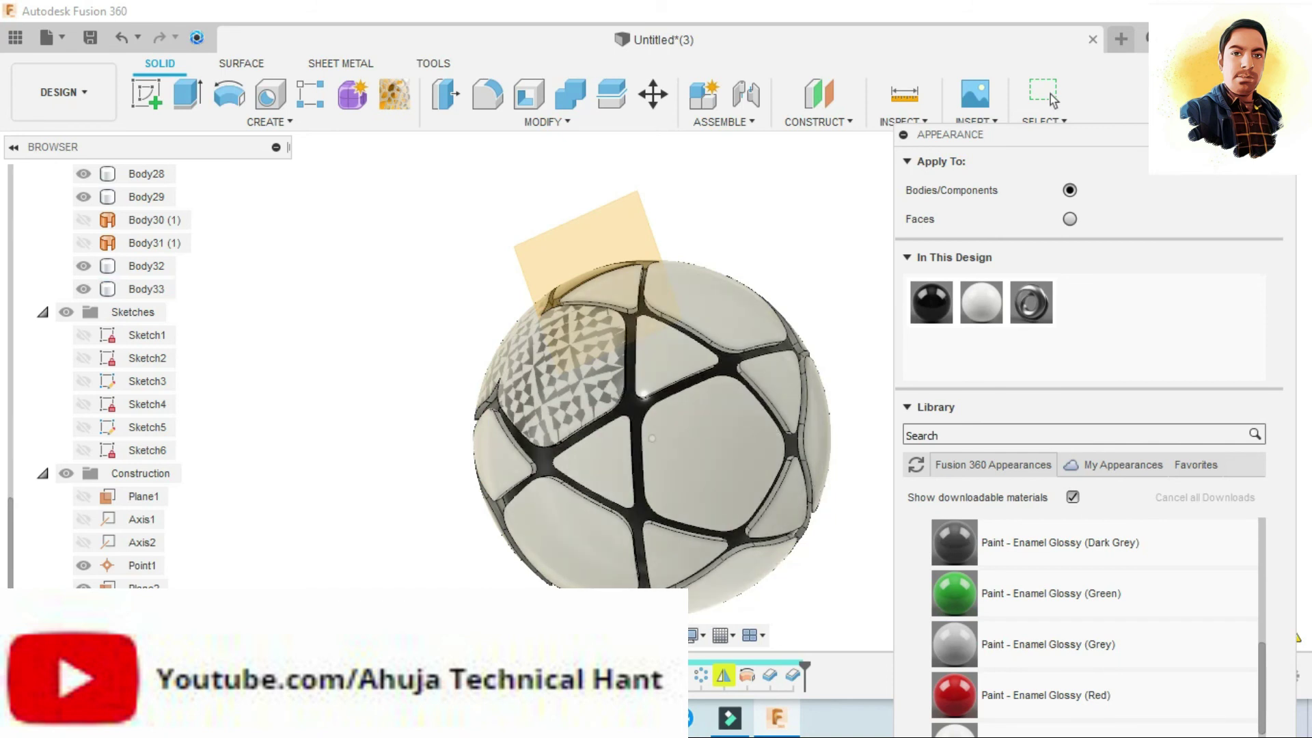
{"action": "mouse_move", "coordinate": [595, 462]}
{"action": "middle_mouse_down", "text": "shift"}
{"action": "mouse_move", "coordinate": [687, 306]}
{"action": "mouse_move", "coordinate": [621, 293]}
{"action": "mouse_move", "coordinate": [510, 460]}
{"action": "mouse_move", "coordinate": [580, 528]}
{"action": "mouse_move", "coordinate": [586, 559]}
{"action": "mouse_move", "coordinate": [462, 322]}
{"action": "mouse_move", "coordinate": [457, 358]}
{"action": "middle_mouse_up", "text": "shift"}
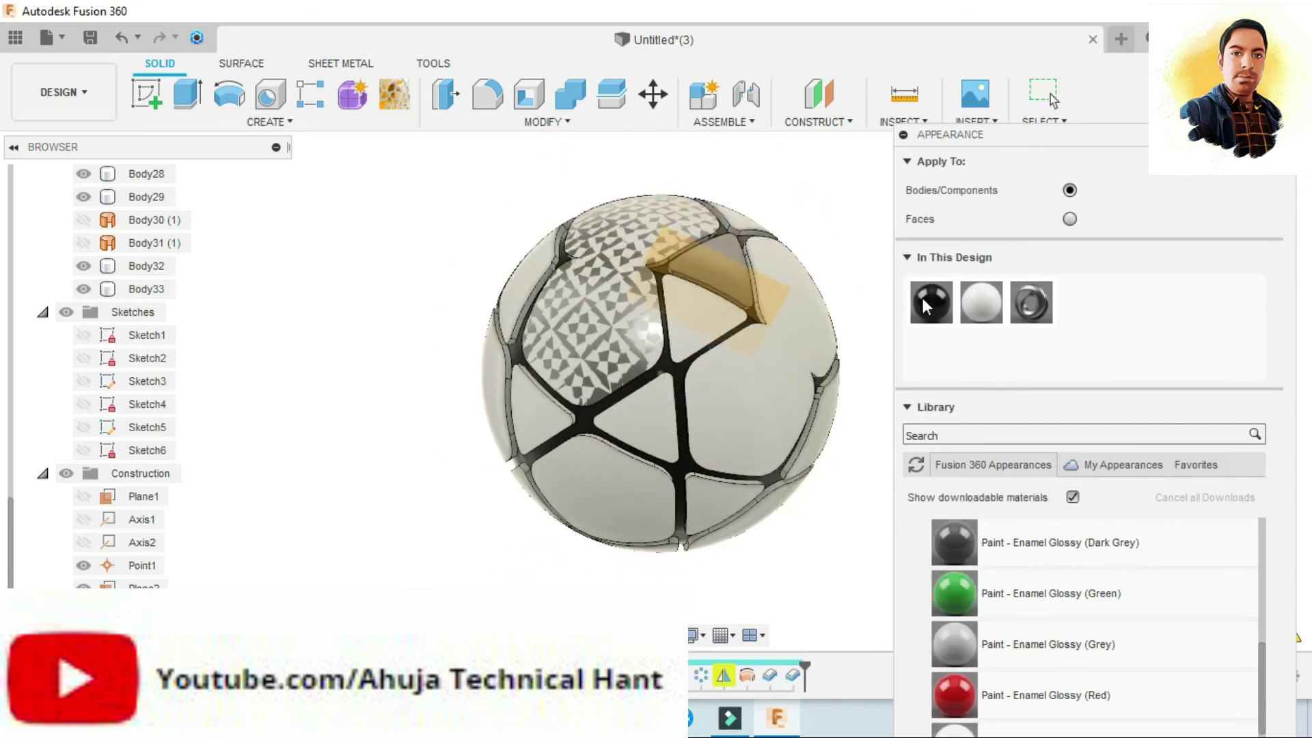
{"action": "left_click_drag", "start_coordinate": [987, 297], "coordinate": [752, 266]}
{"action": "key", "text": "Escape"}
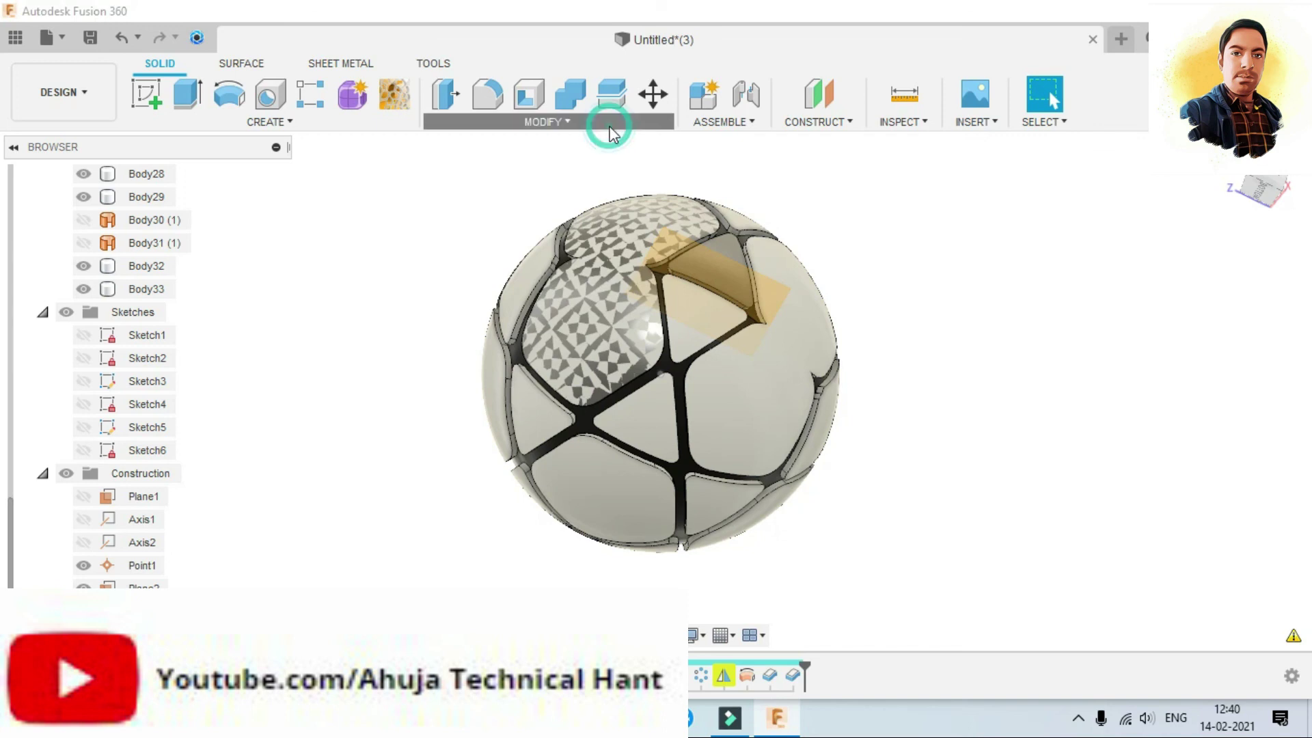
Step: Drag the In This Design white swatch onto two grey ball panels, orbiting in between
{"action": "left_click", "coordinate": [607, 129]}
{"action": "left_click", "coordinate": [512, 486]}
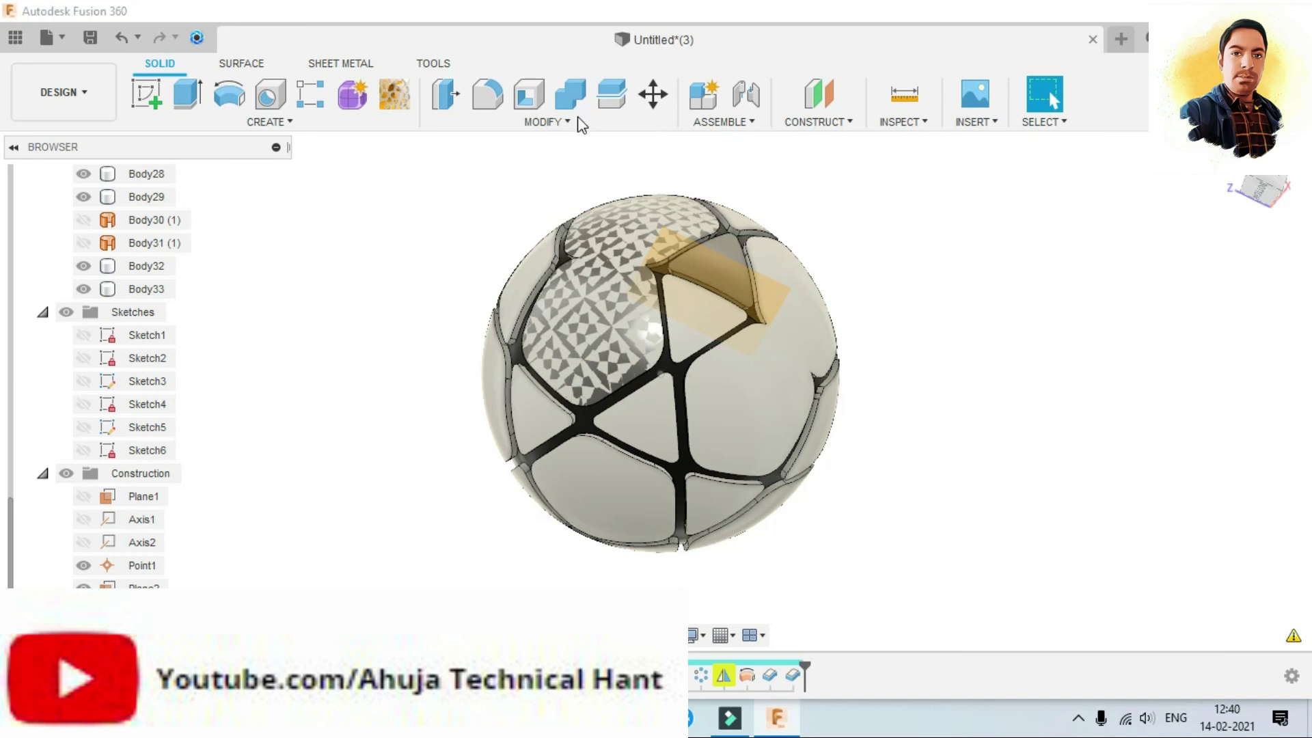
{"action": "mouse_move", "coordinate": [981, 298]}
{"action": "left_mouse_down"}
{"action": "mouse_move", "coordinate": [716, 263]}
{"action": "mouse_move", "coordinate": [740, 279]}
{"action": "left_mouse_up"}
{"action": "key", "text": "Escape"}
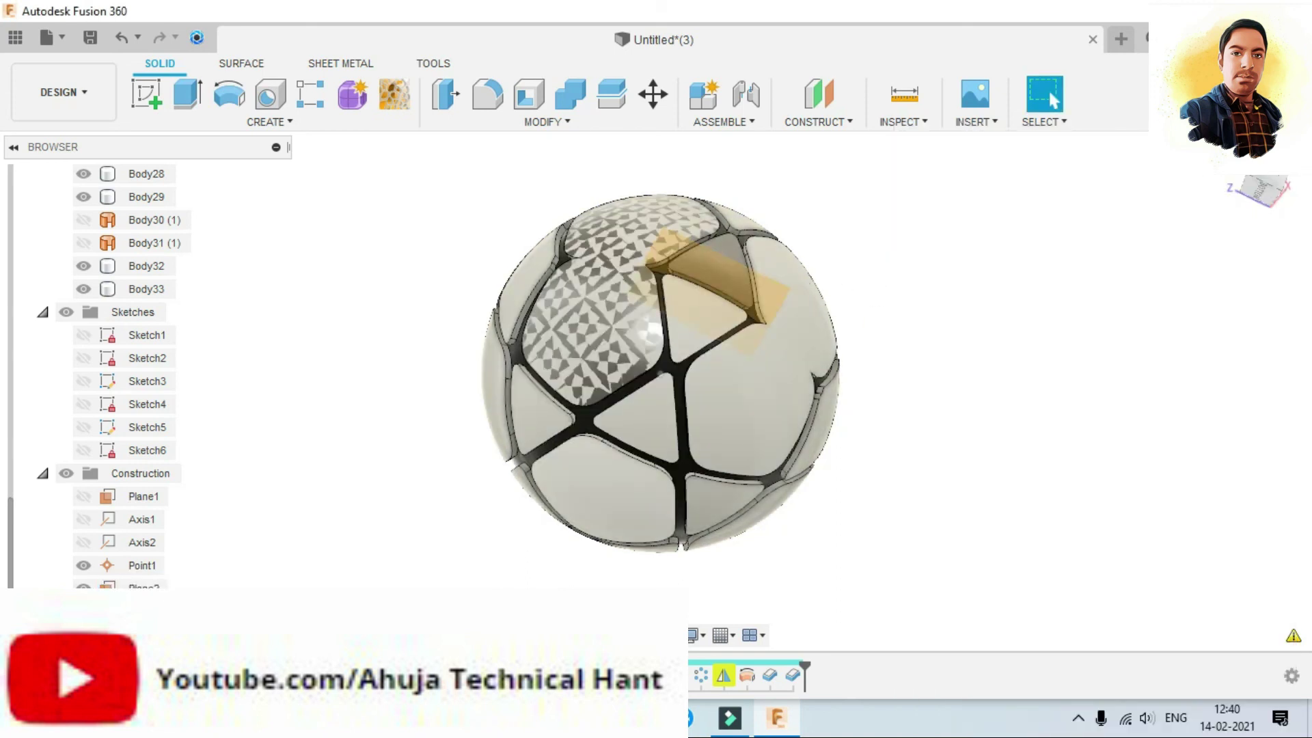
{"action": "middle_click_drag", "start_coordinate": [608, 527], "coordinate": [656, 494], "text": "shift"}
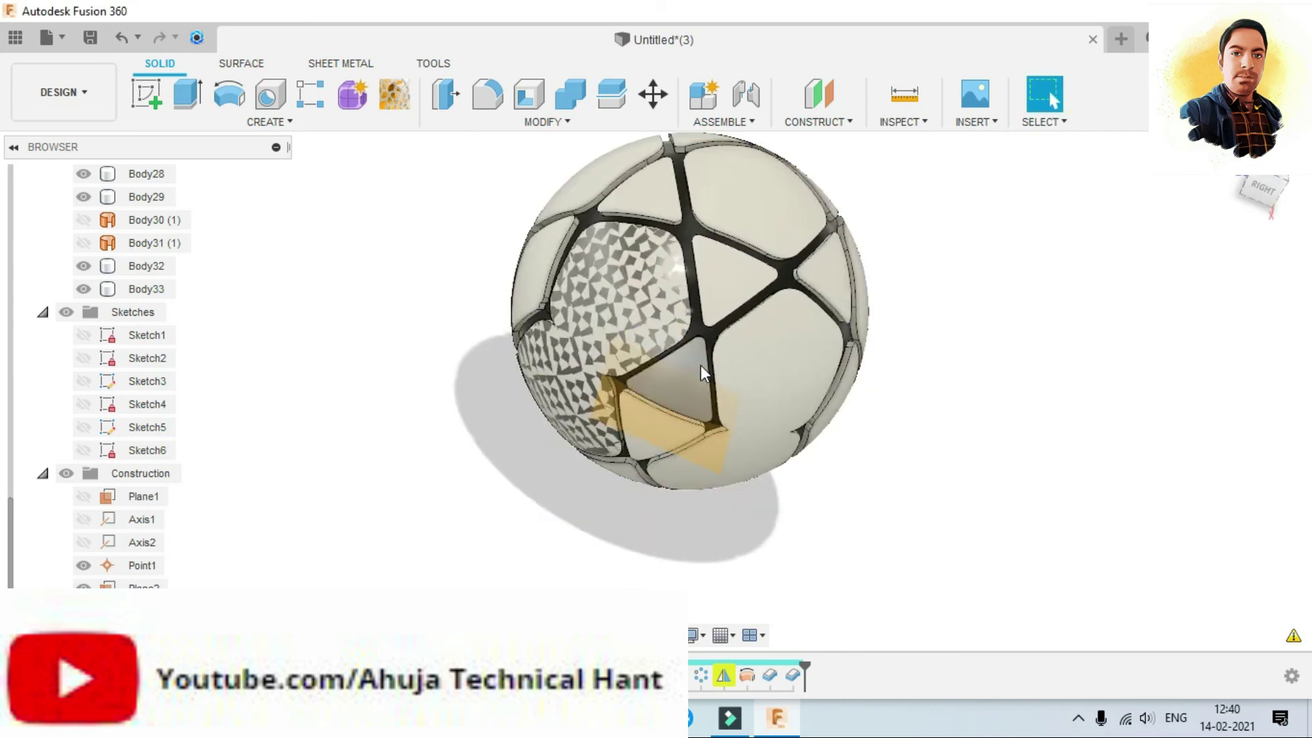
{"action": "left_click", "coordinate": [488, 124]}
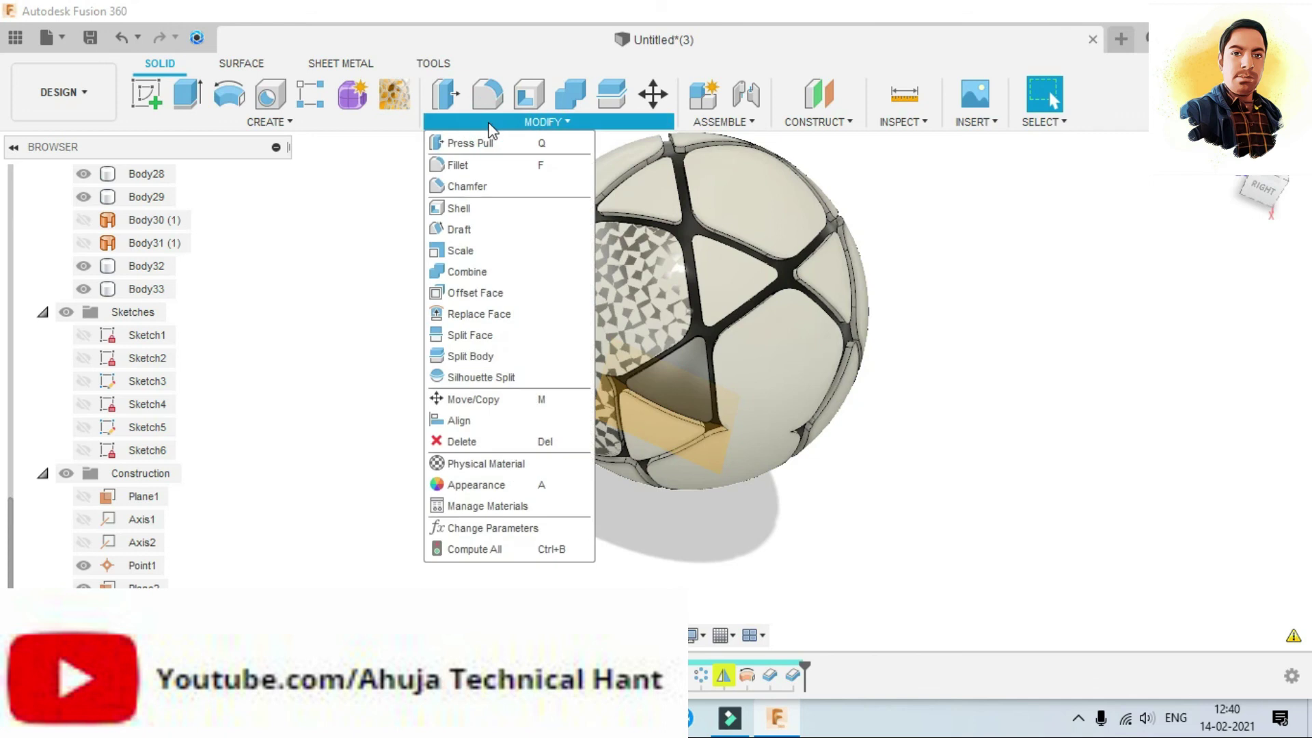
{"action": "left_click", "coordinate": [507, 488]}
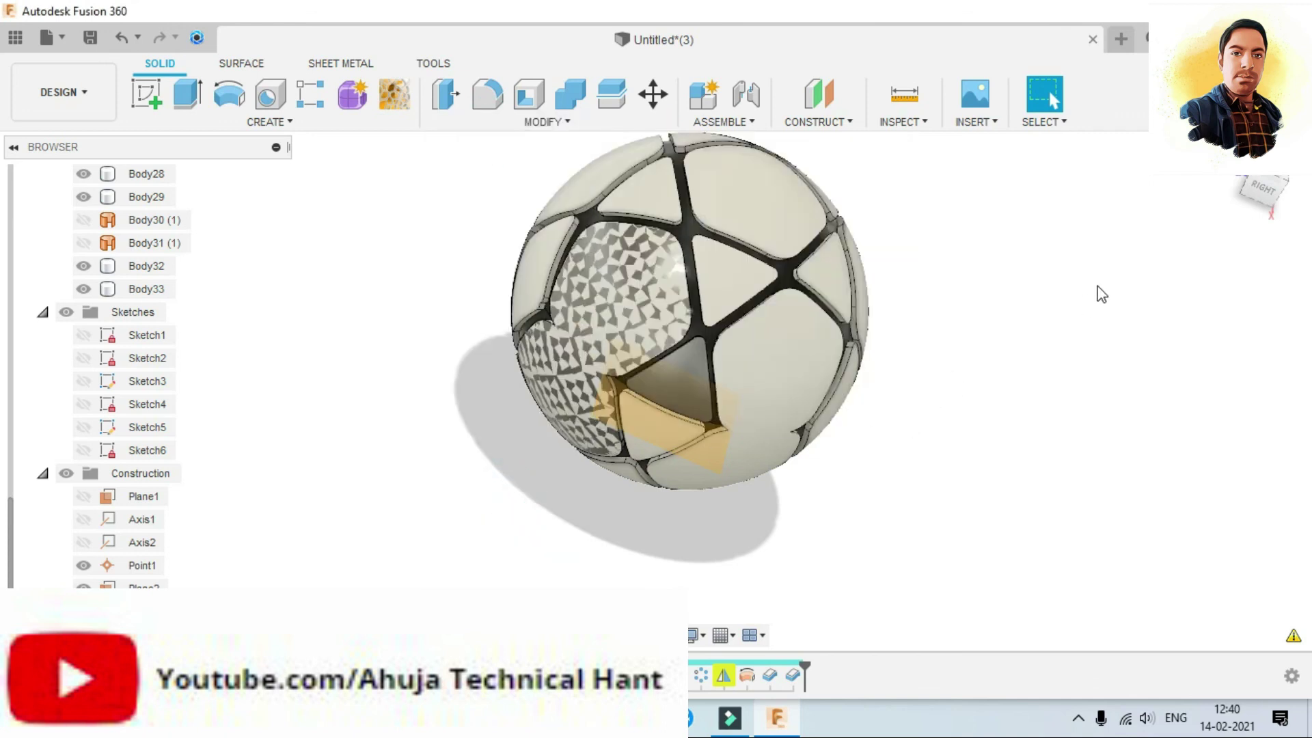
{"action": "mouse_move", "coordinate": [984, 295]}
{"action": "left_mouse_down"}
{"action": "mouse_move", "coordinate": [686, 377]}
{"action": "mouse_move", "coordinate": [698, 355]}
{"action": "left_mouse_up"}
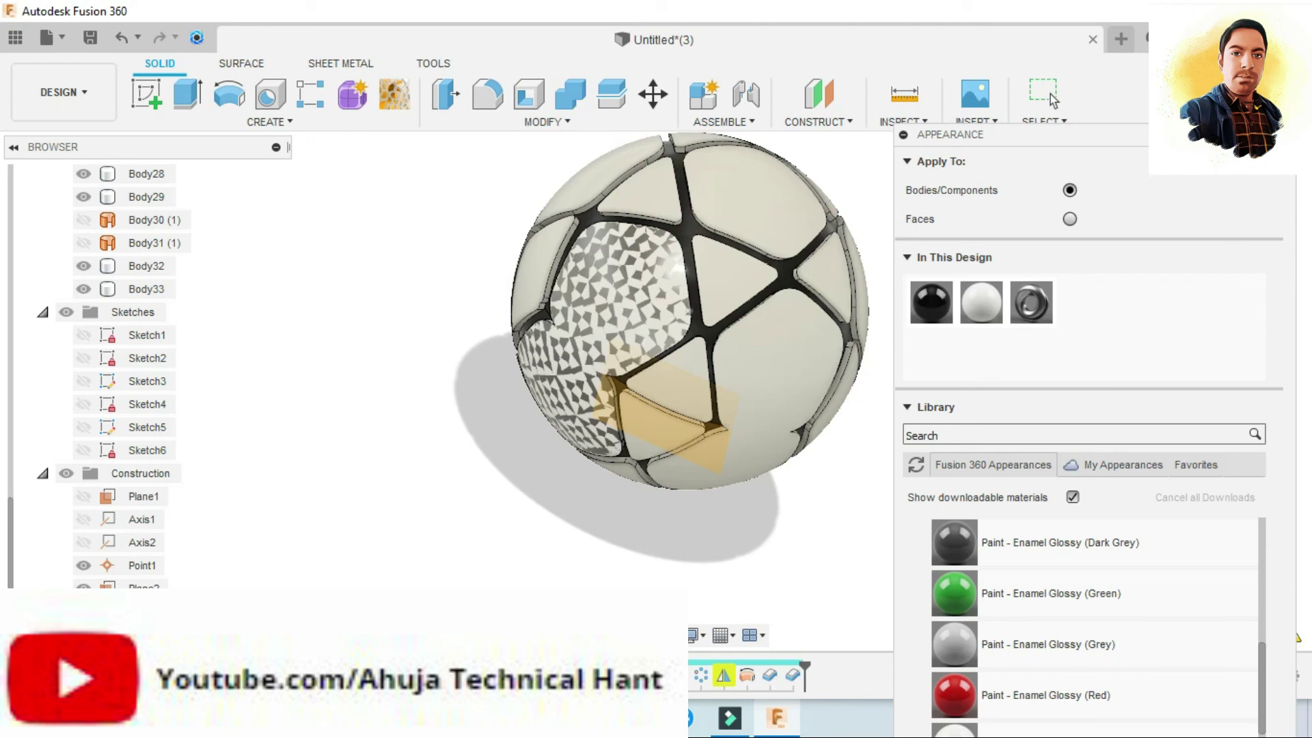
Step: Apply Repeat Appearance from the ball's right-click menu, then close the Appearance panel
{"action": "right_click", "coordinate": [601, 339]}
{"action": "key", "text": "Escape"}
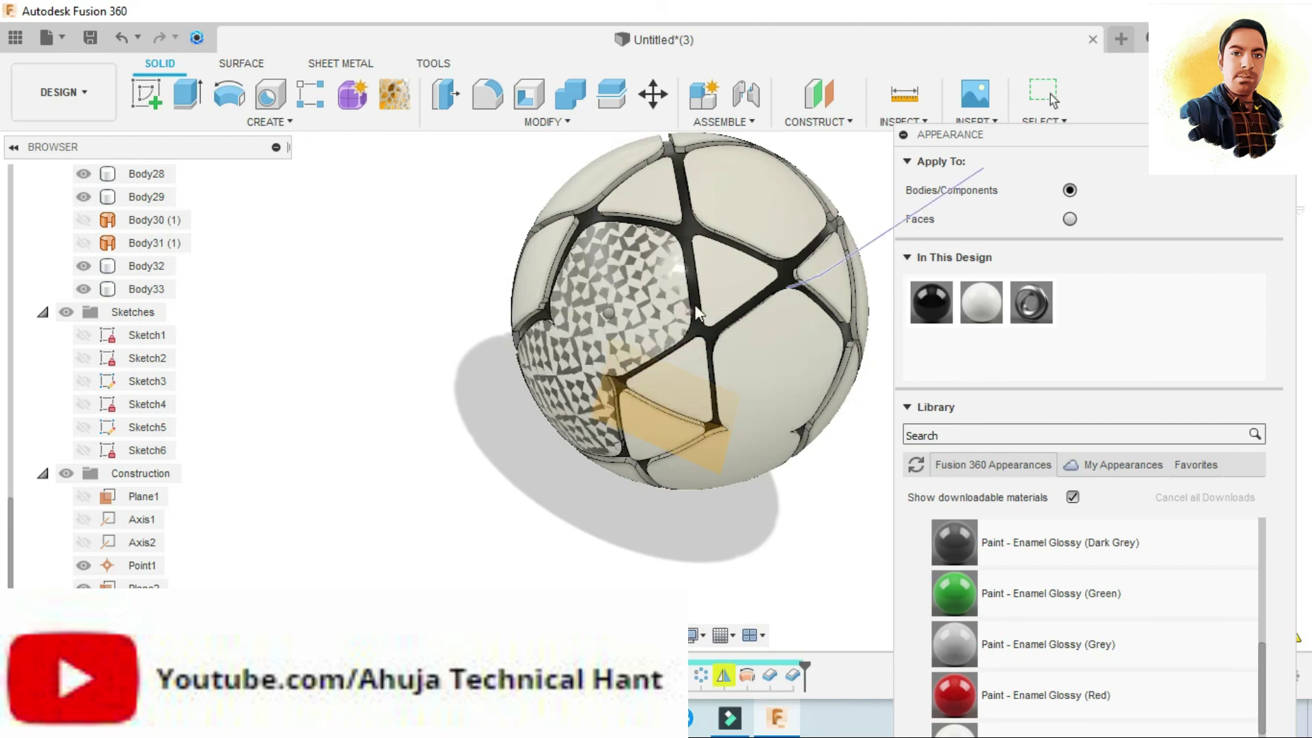
{"action": "right_click", "coordinate": [626, 275]}
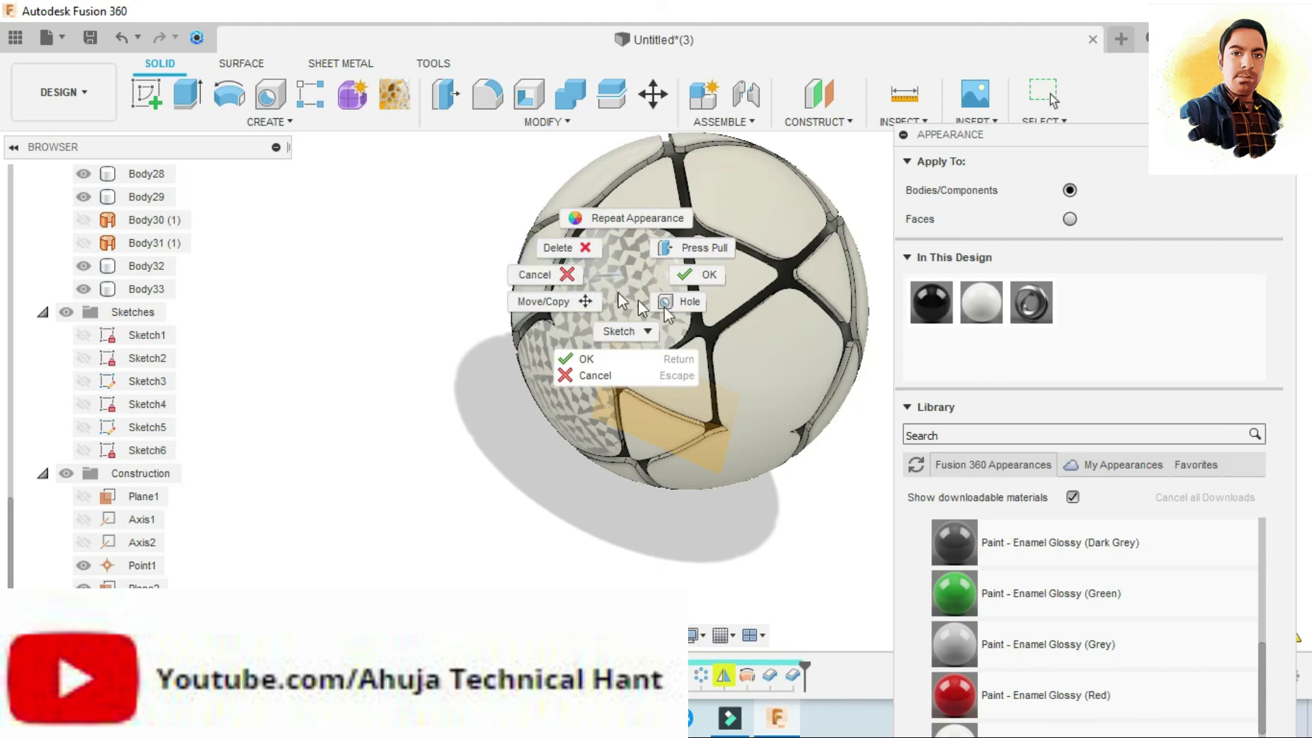
{"action": "left_click", "coordinate": [654, 218]}
{"action": "key", "text": "Escape"}
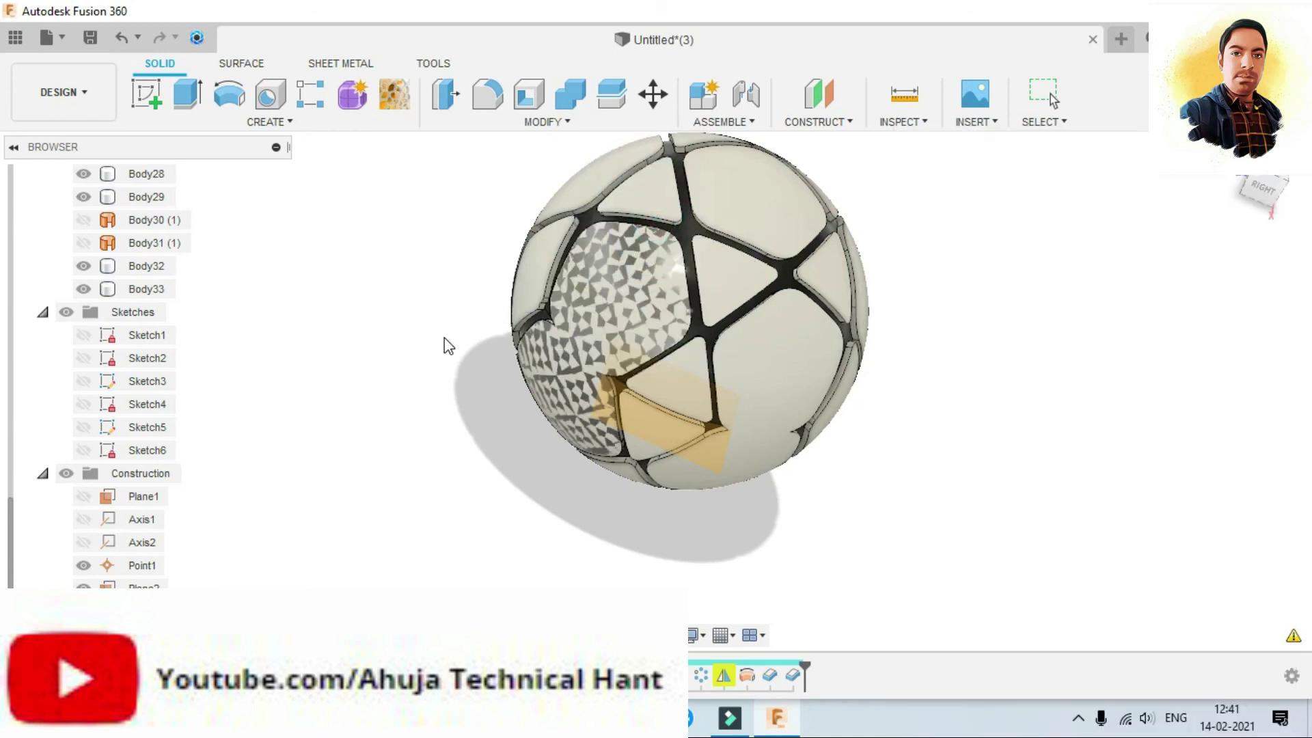
Step: Change the workspace from Design to Render
{"action": "left_click", "coordinate": [88, 92]}
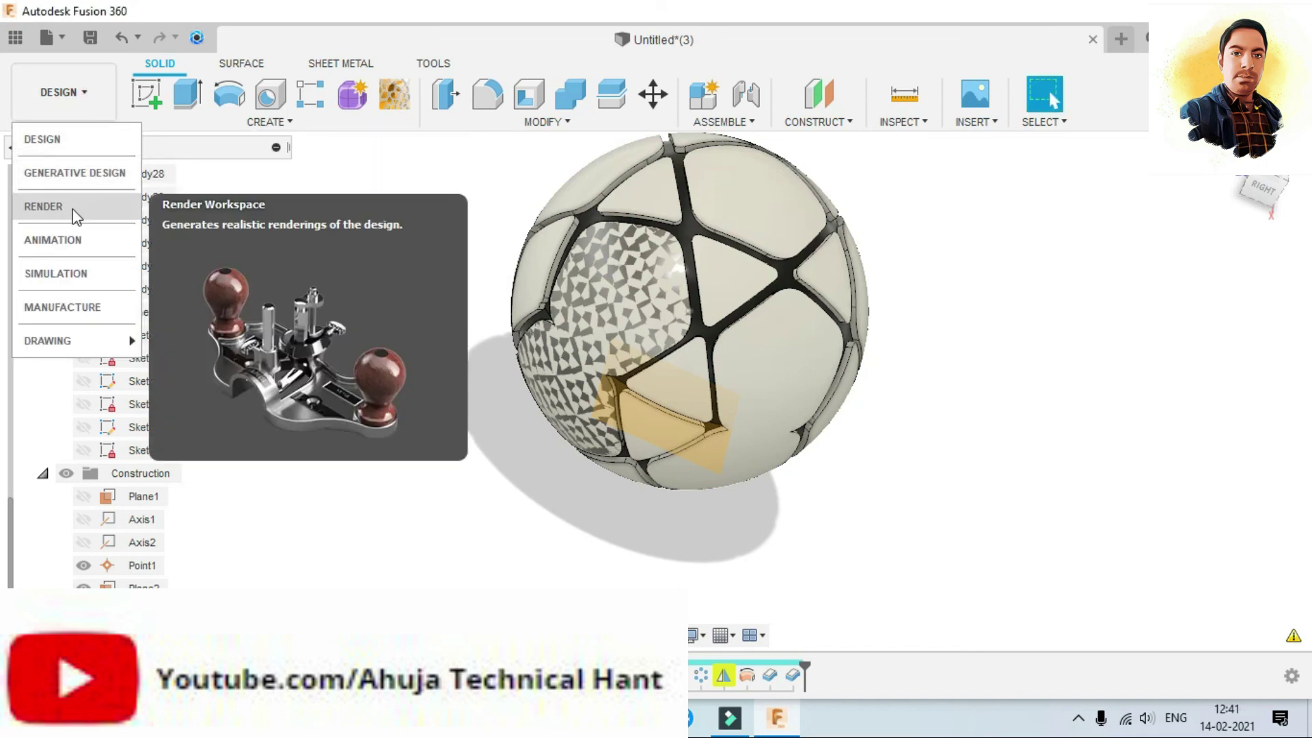
{"action": "left_click", "coordinate": [62, 210]}
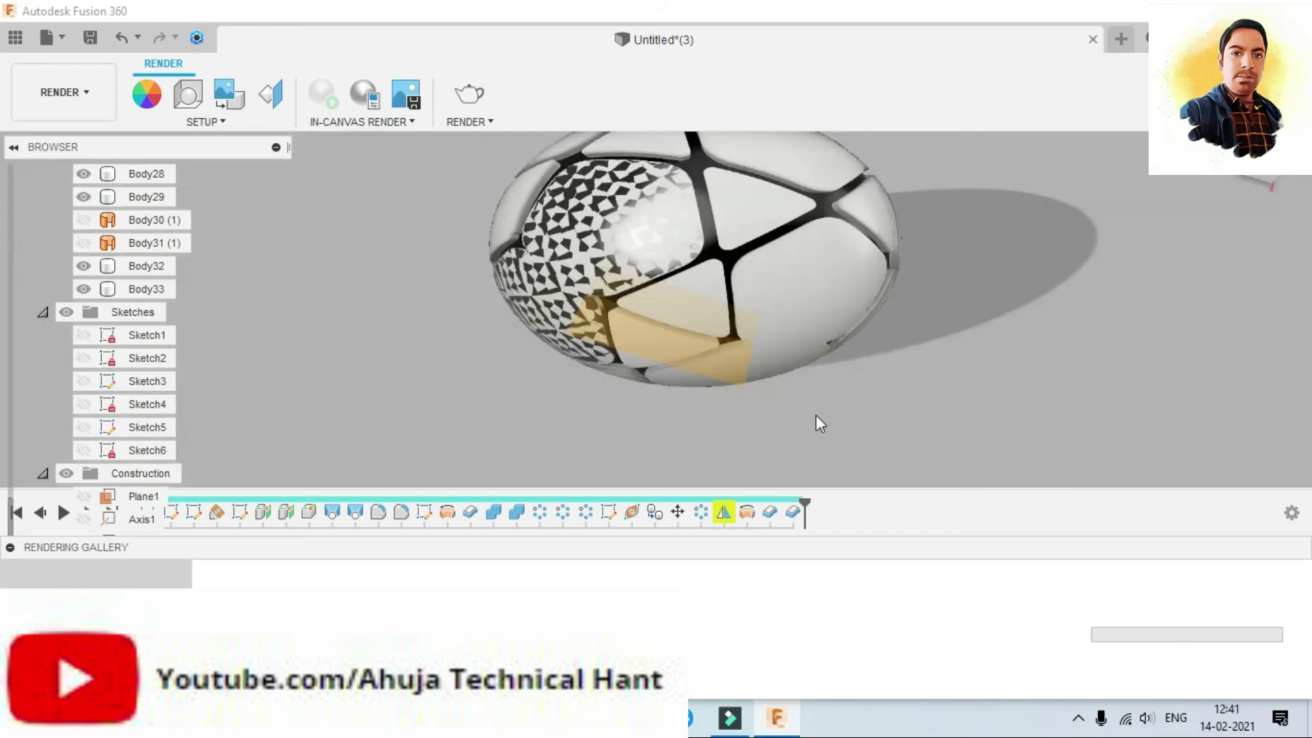
Step: Restore the ball's round proportions and make the first patterned panel plain white with Repeat Appearance
{"action": "left_click", "coordinate": [866, 508]}
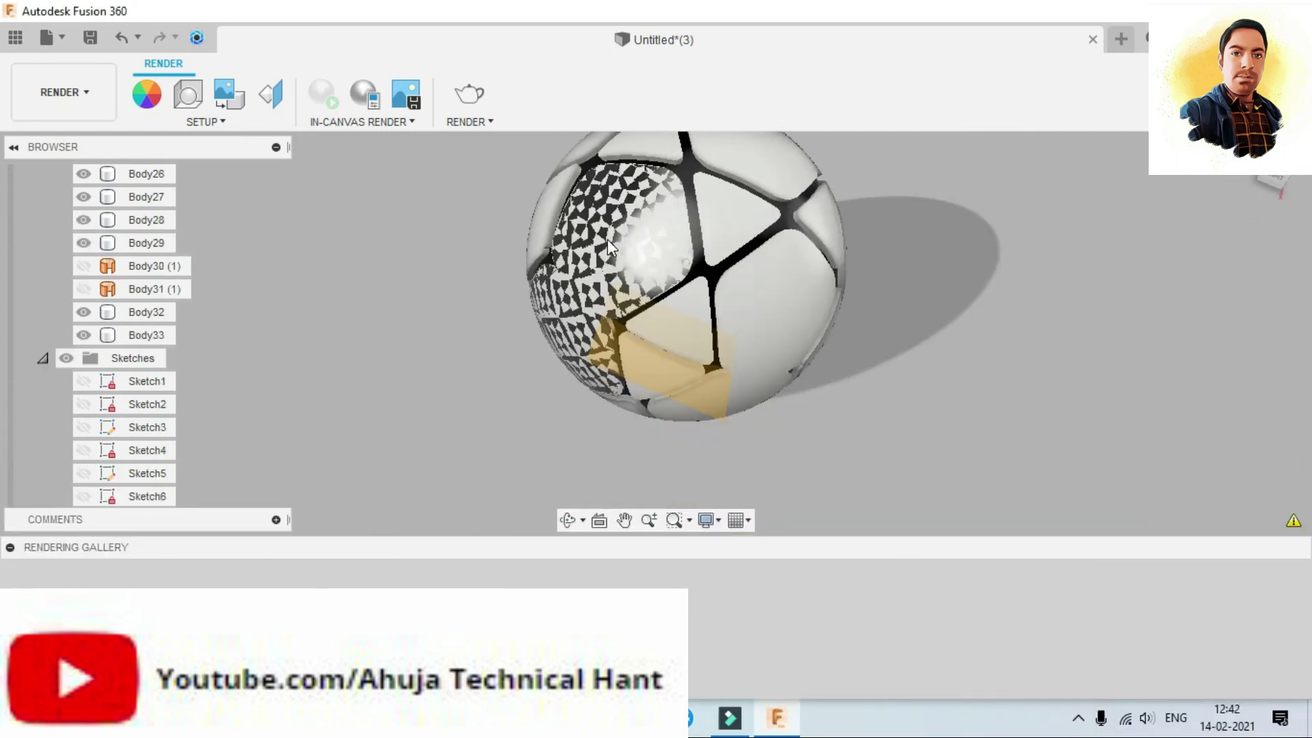
{"action": "left_click", "coordinate": [634, 237]}
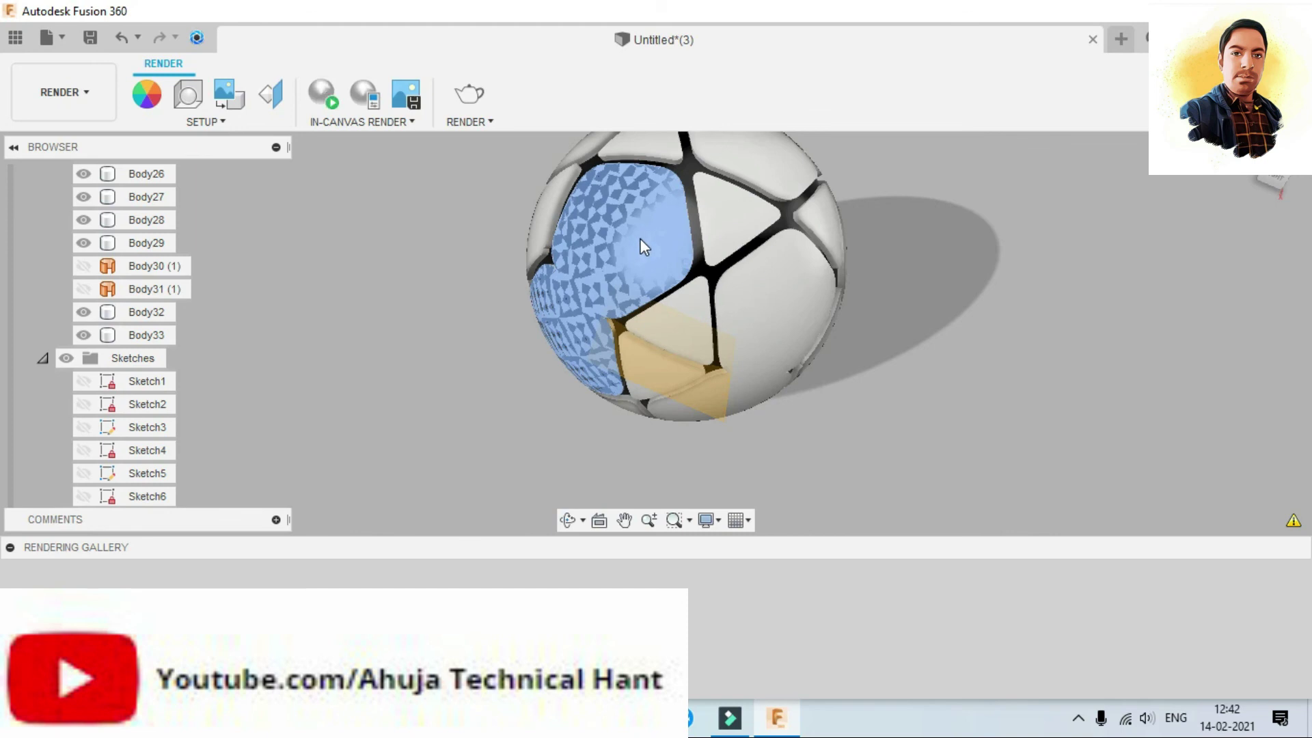
{"action": "right_click", "coordinate": [592, 406]}
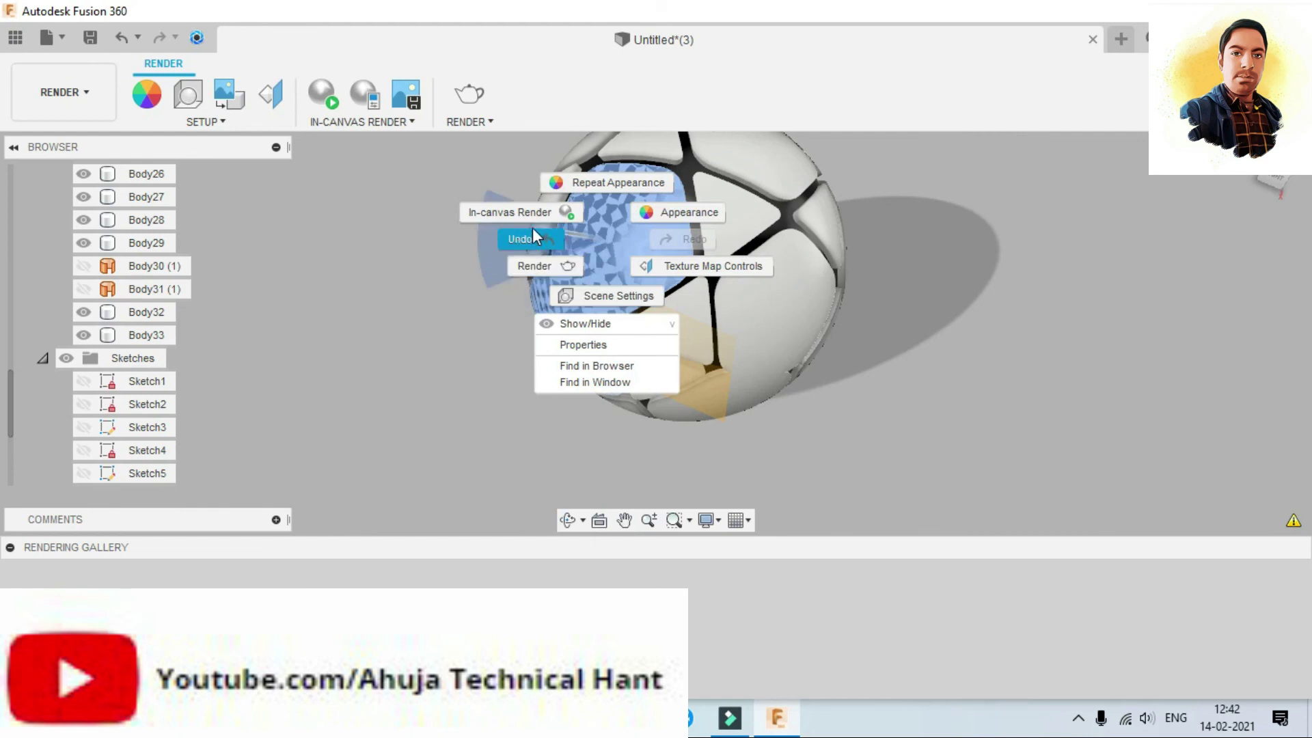
{"action": "left_click", "coordinate": [575, 326]}
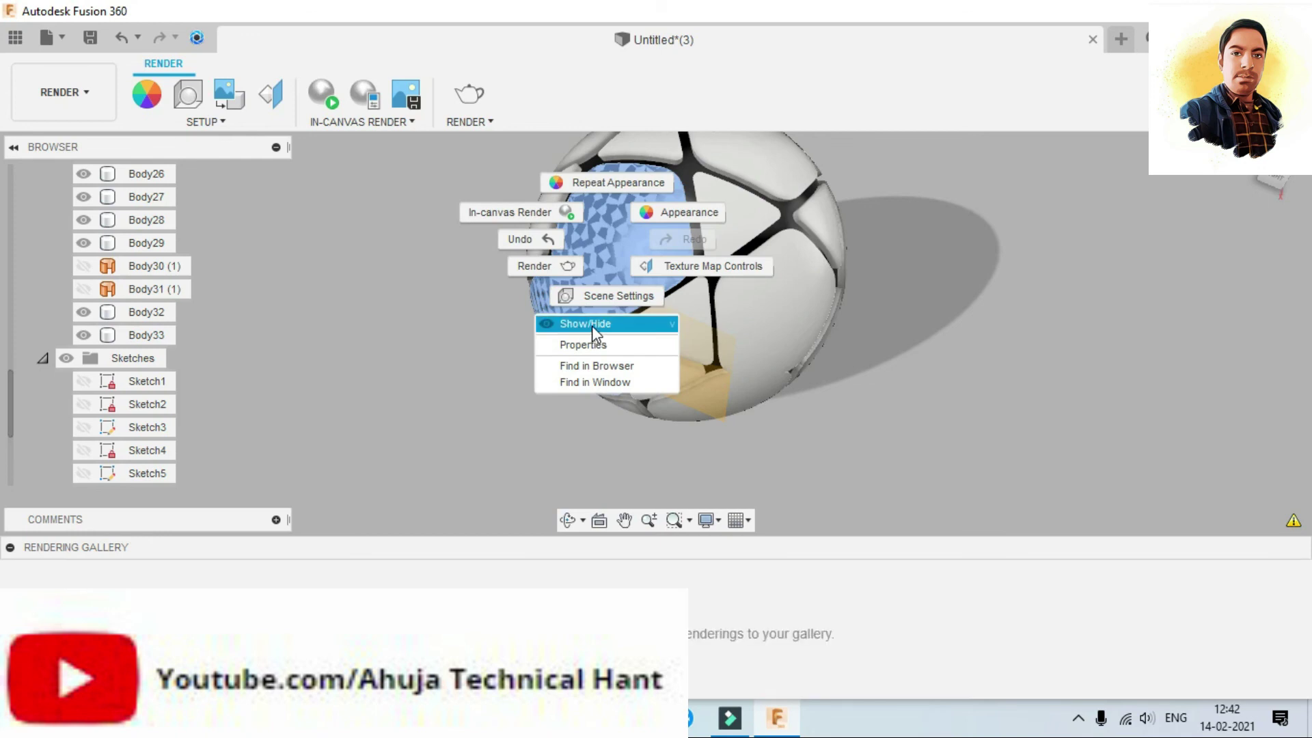
{"action": "left_click", "coordinate": [592, 325]}
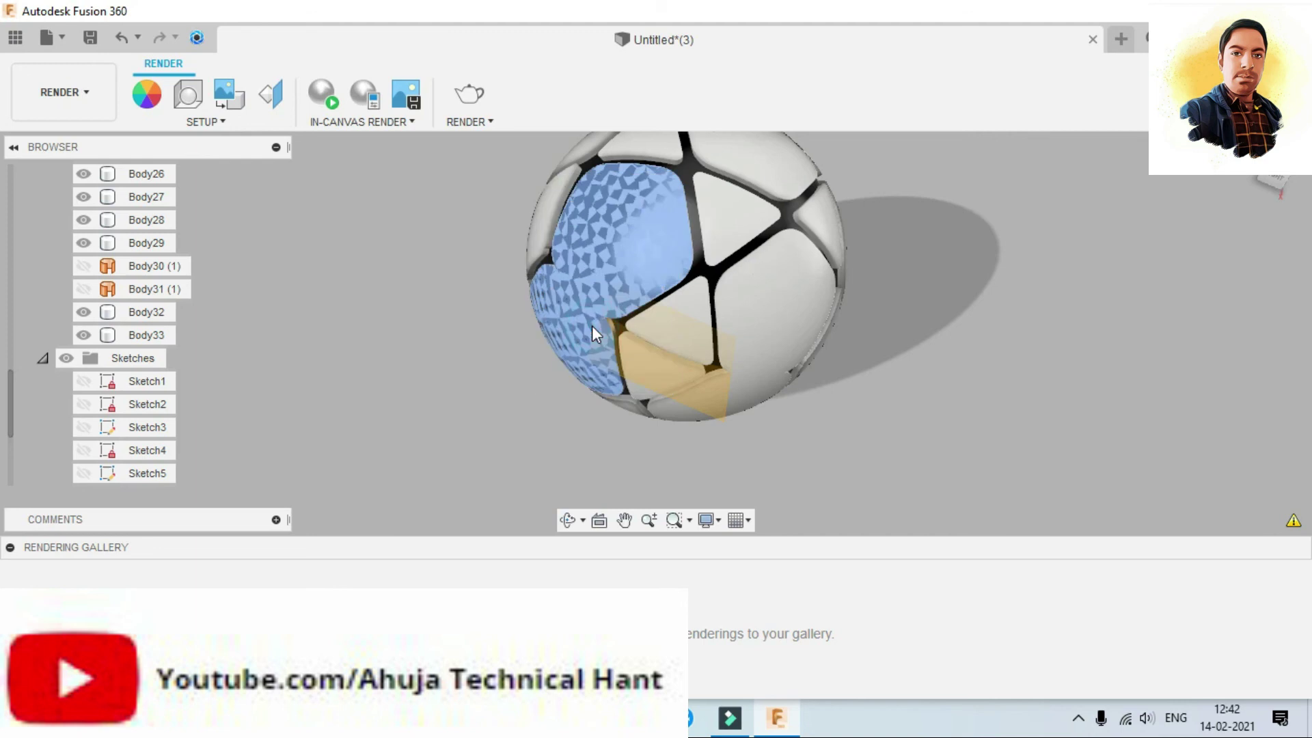
Step: Orbit to the bottom patterned panel, repeat the plain white appearance on it, then deselect
{"action": "left_click", "coordinate": [571, 522]}
{"action": "left_click_drag", "start_coordinate": [656, 332], "coordinate": [659, 438]}
{"action": "key", "text": "Escape"}
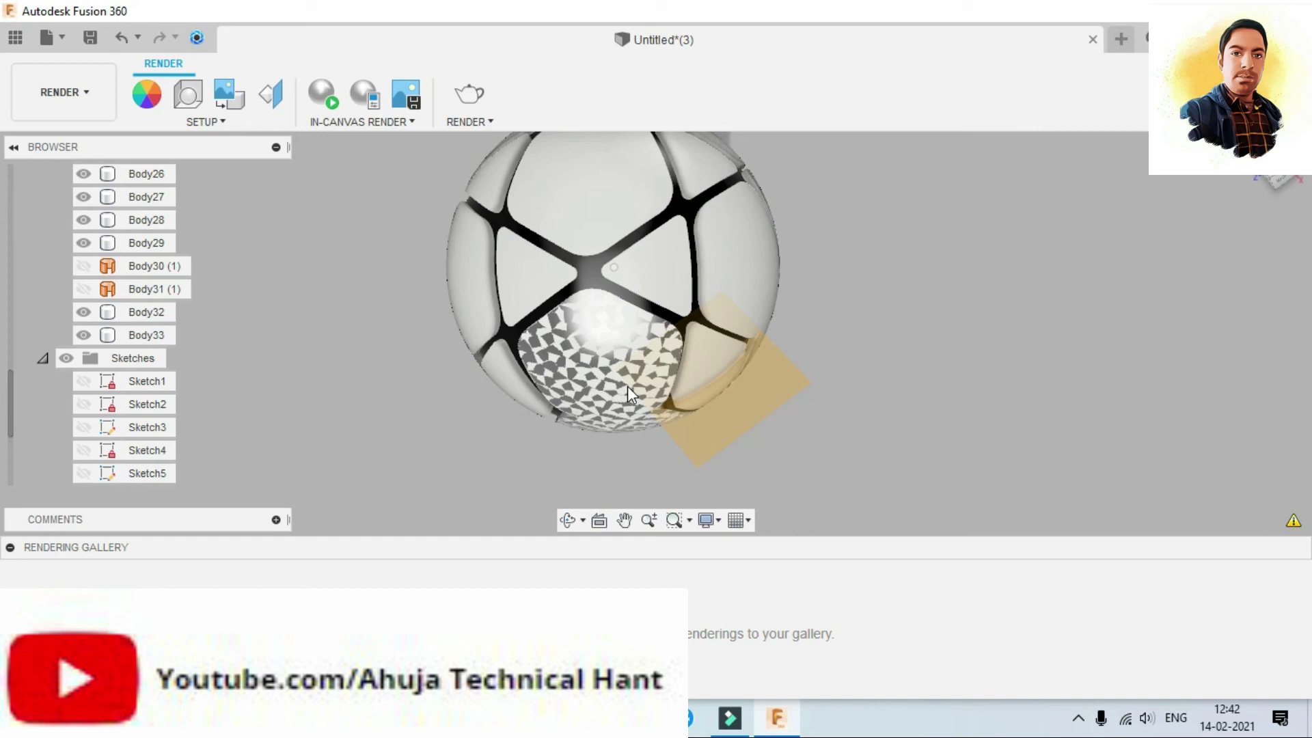
{"action": "left_click", "coordinate": [627, 387]}
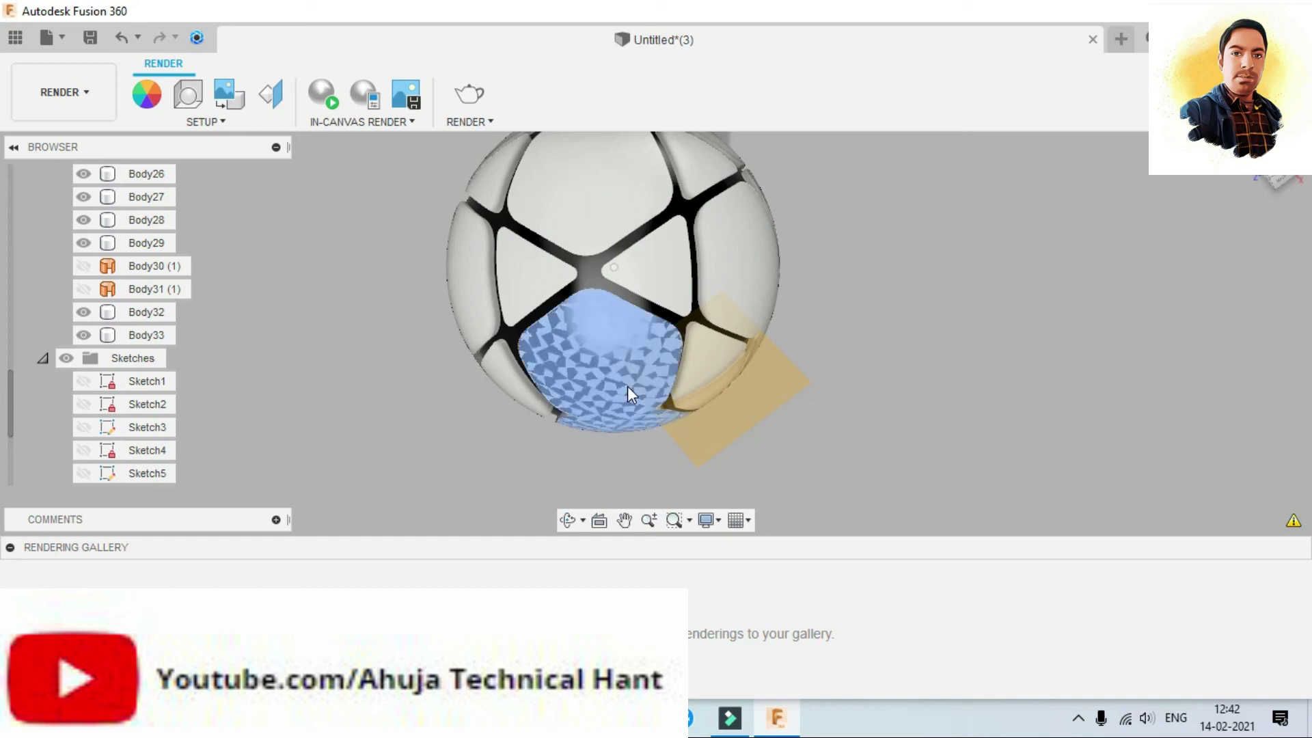
{"action": "right_click", "coordinate": [627, 387]}
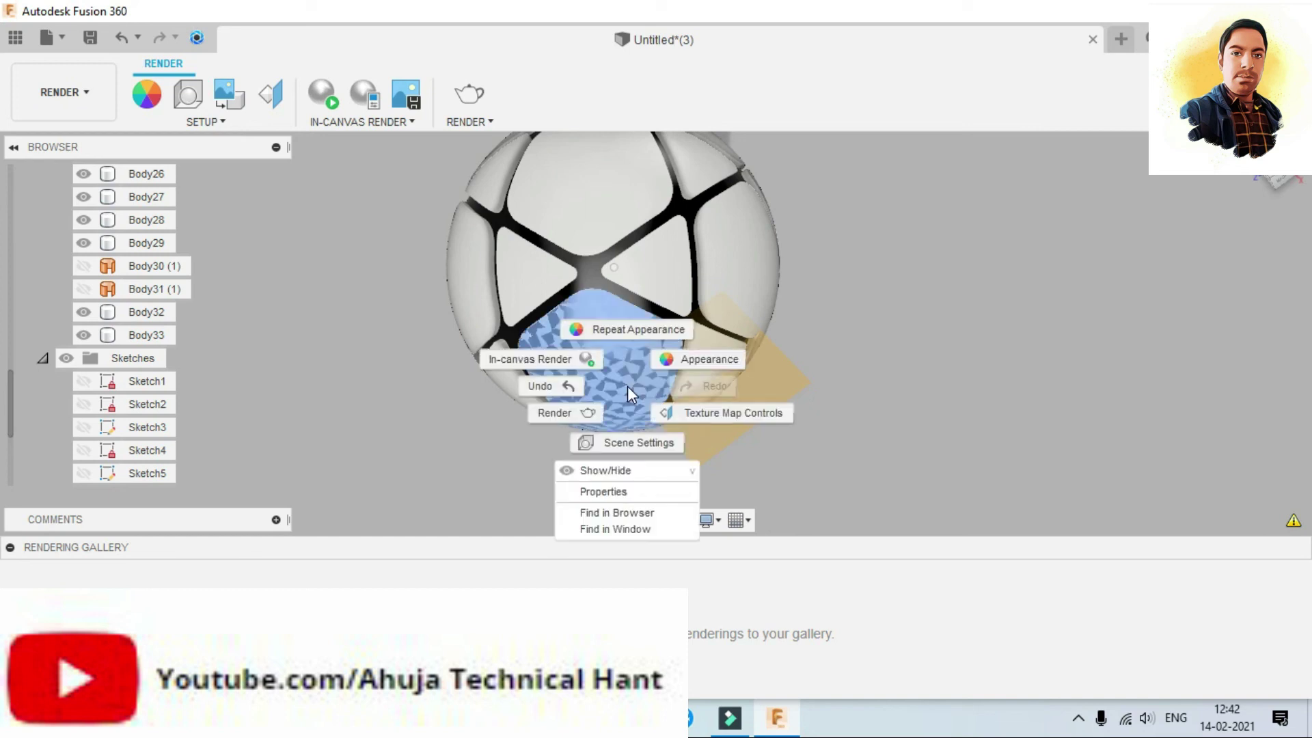
{"action": "left_click", "coordinate": [598, 470]}
{"action": "left_click", "coordinate": [596, 467]}
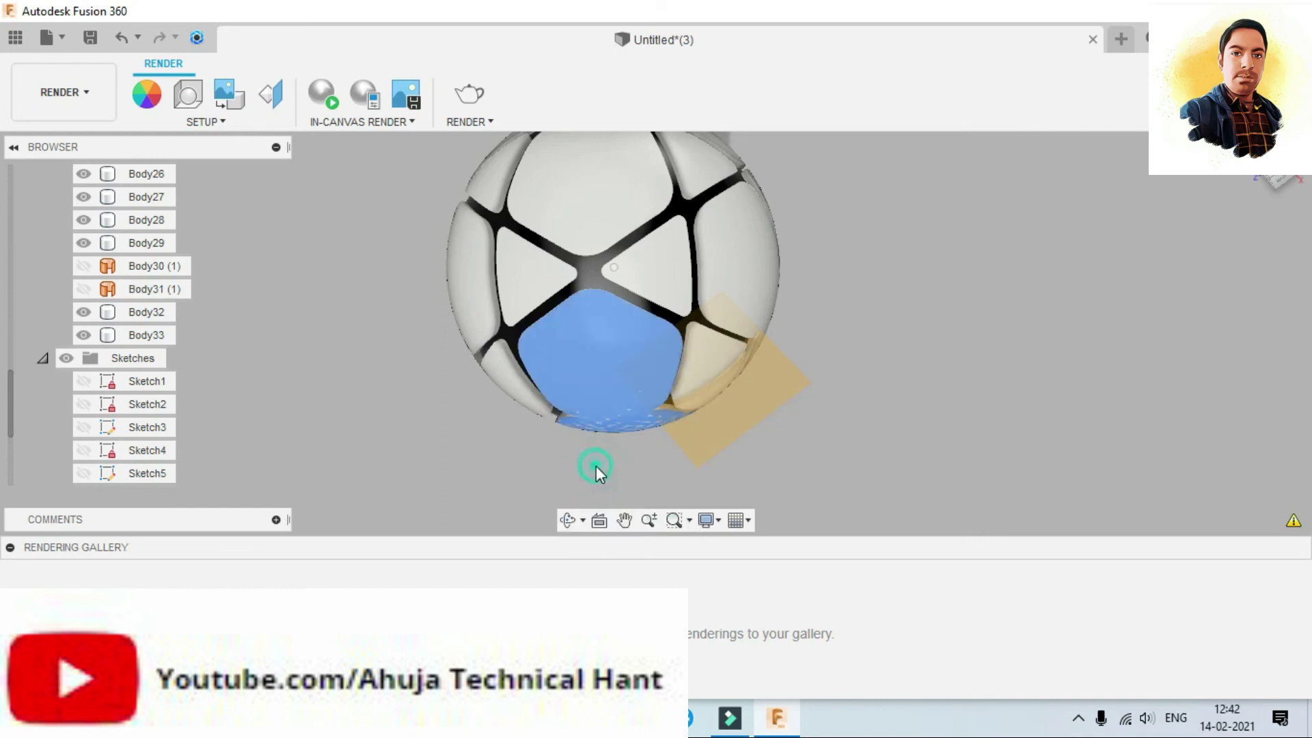
Step: Orbit the ball around to a new side
{"action": "left_click", "coordinate": [566, 522]}
{"action": "mouse_move", "coordinate": [565, 307]}
{"action": "left_mouse_down"}
{"action": "mouse_move", "coordinate": [722, 318]}
{"action": "mouse_move", "coordinate": [703, 337]}
{"action": "mouse_move", "coordinate": [638, 345]}
{"action": "mouse_move", "coordinate": [743, 478]}
{"action": "left_mouse_up"}
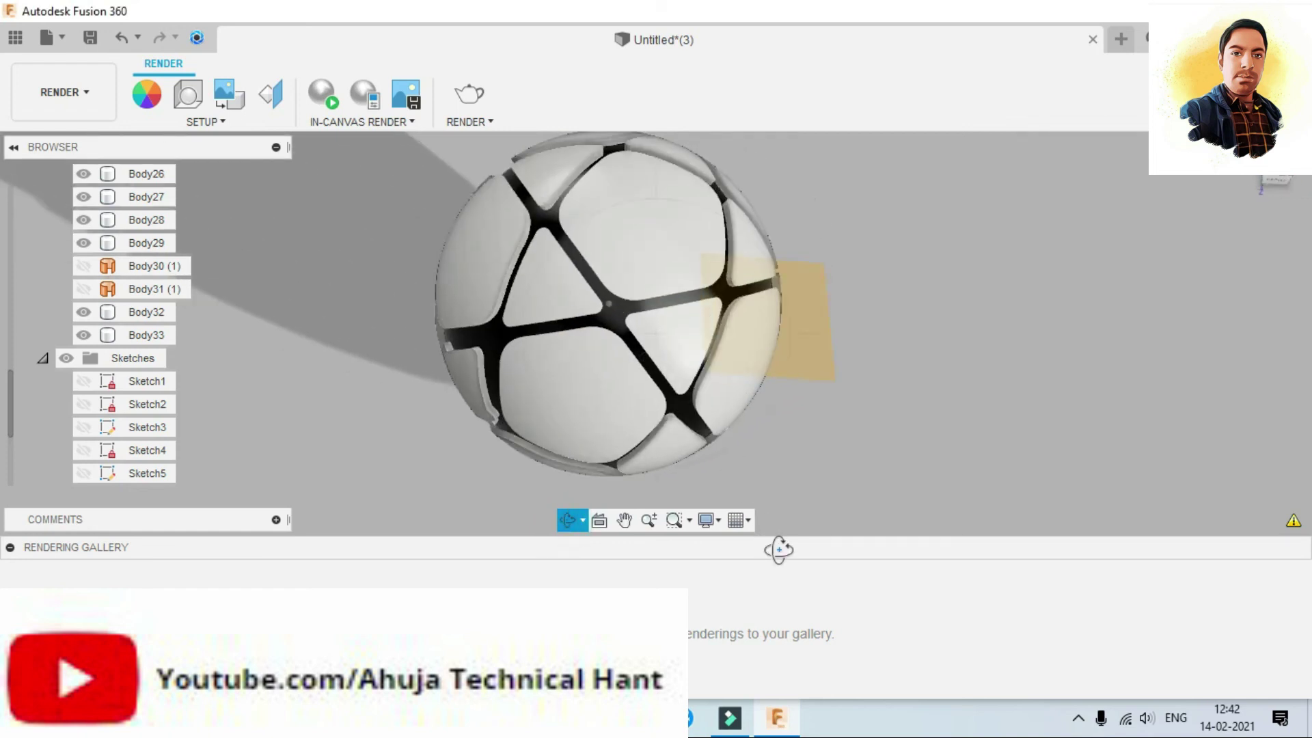
{"action": "key", "text": "Escape"}
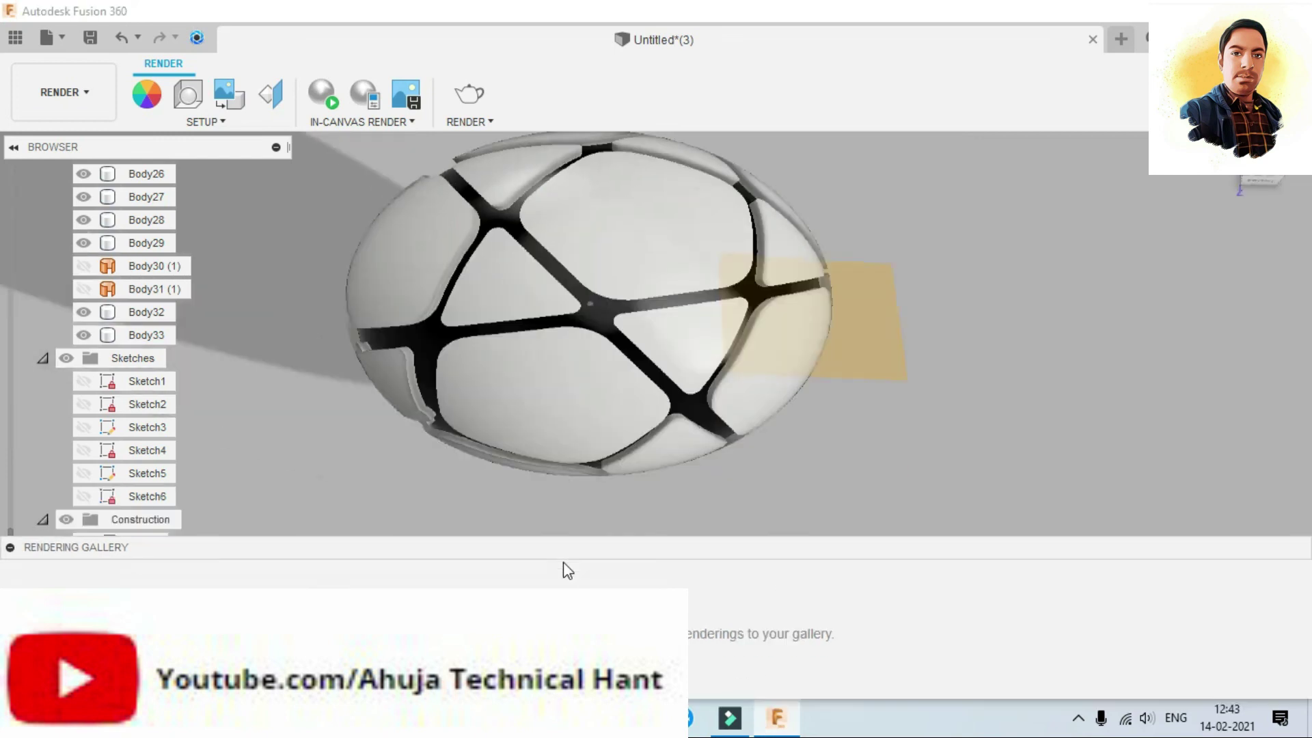
Step: Collapse the Rendering Gallery, readjust the zoom, and bring up Scene Settings
{"action": "left_click", "coordinate": [579, 547]}
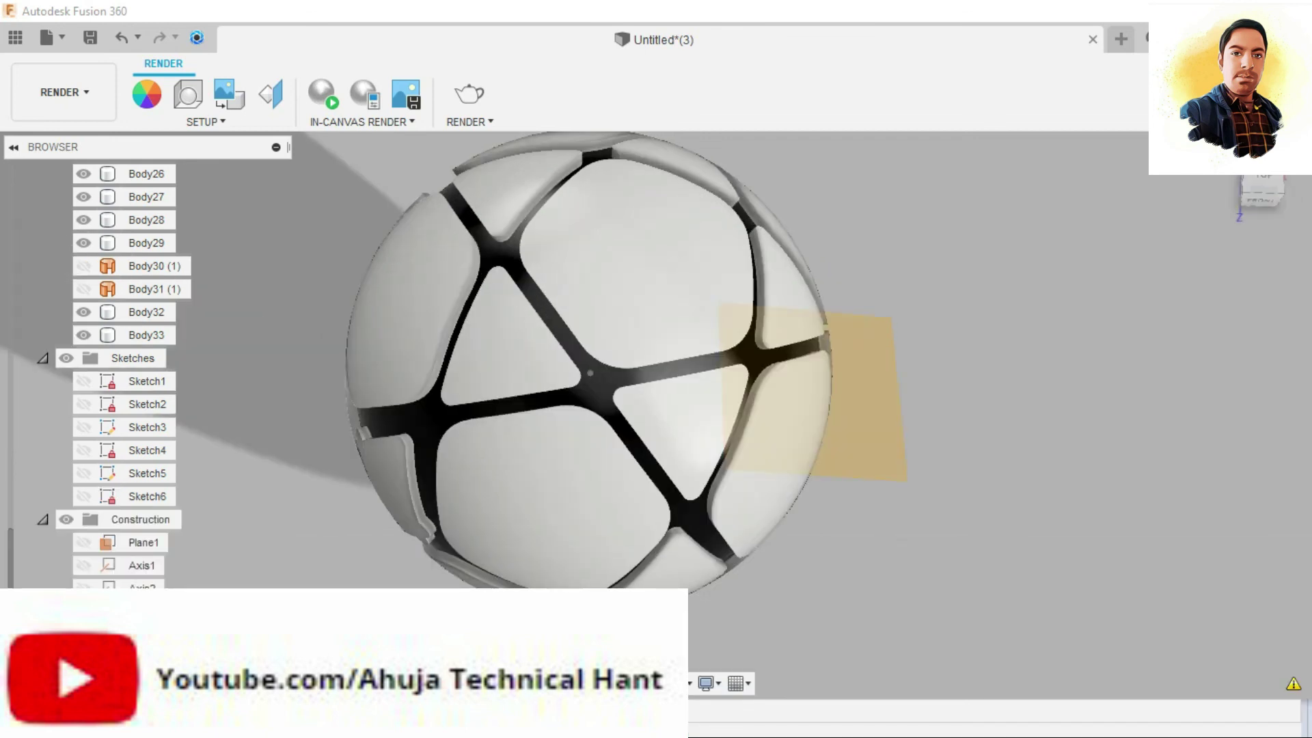
{"action": "scroll", "coordinate": [658, 522], "scroll_direction": "up", "scroll_amount": 5}
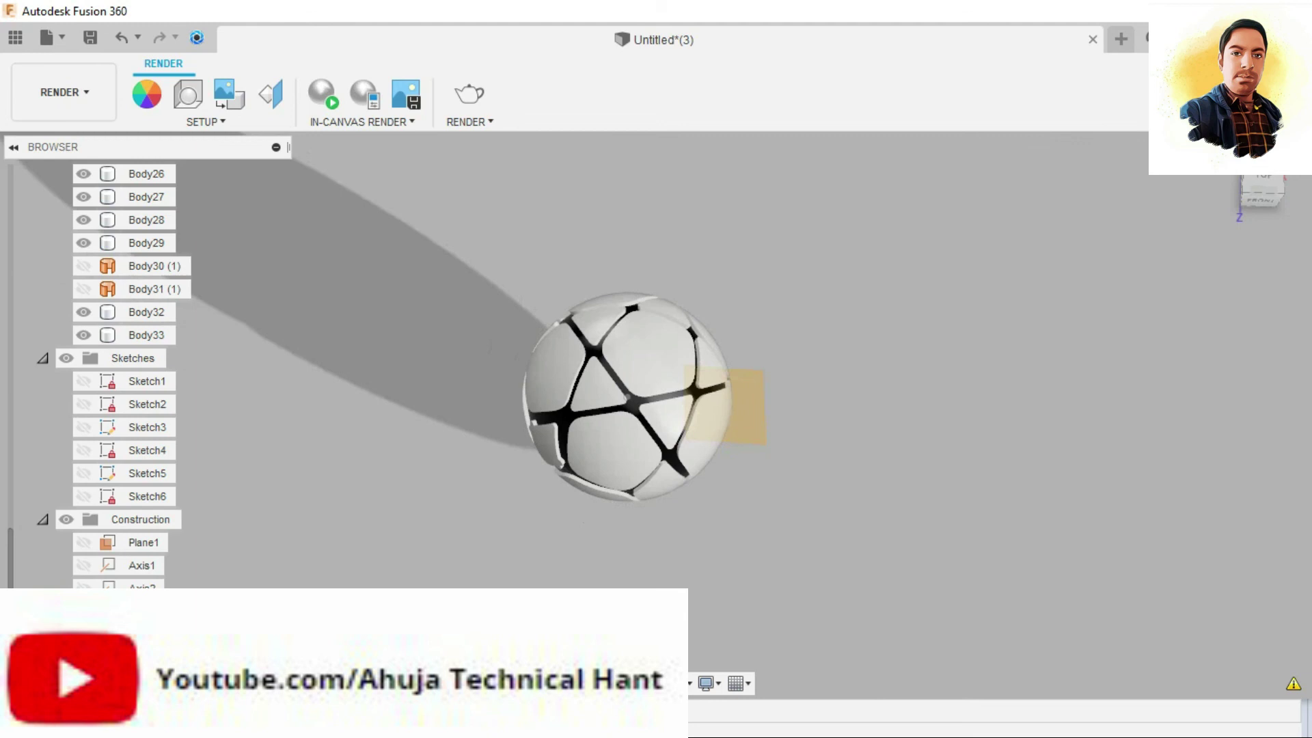
{"action": "scroll", "coordinate": [658, 522], "scroll_direction": "down", "scroll_amount": 4}
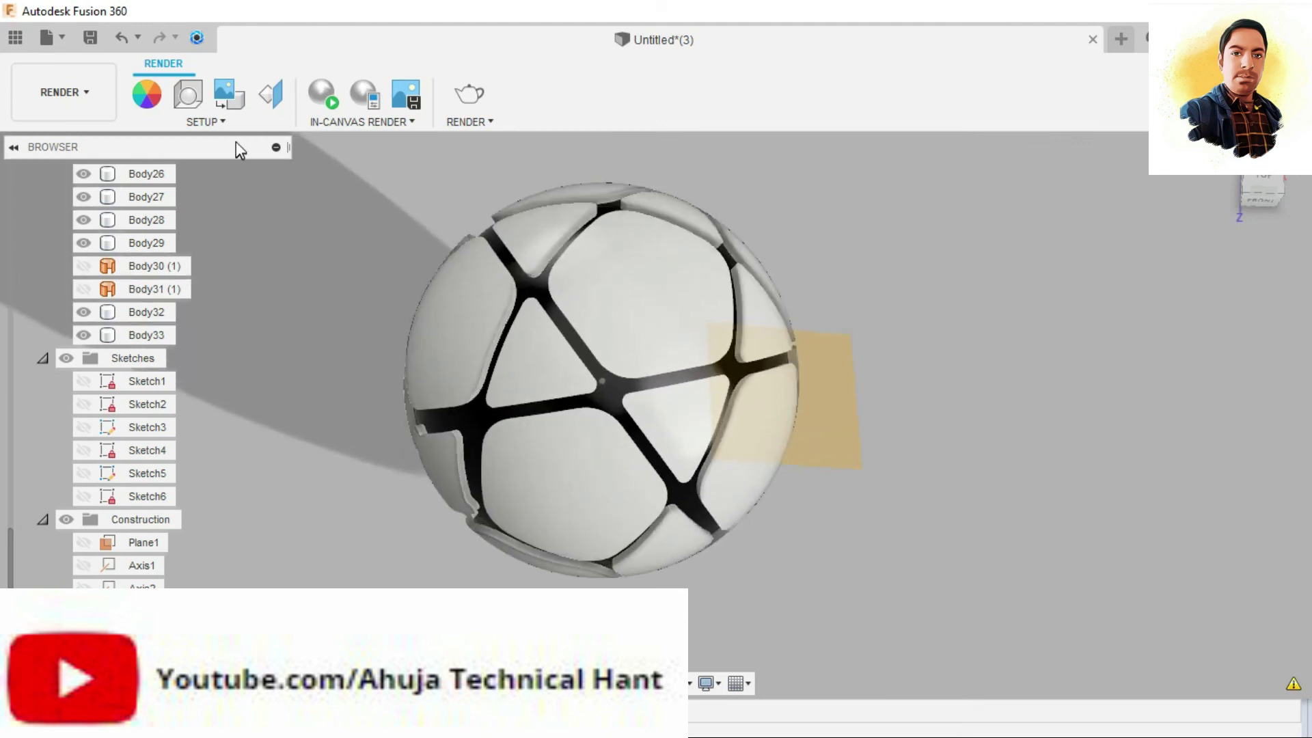
{"action": "left_click", "coordinate": [200, 101]}
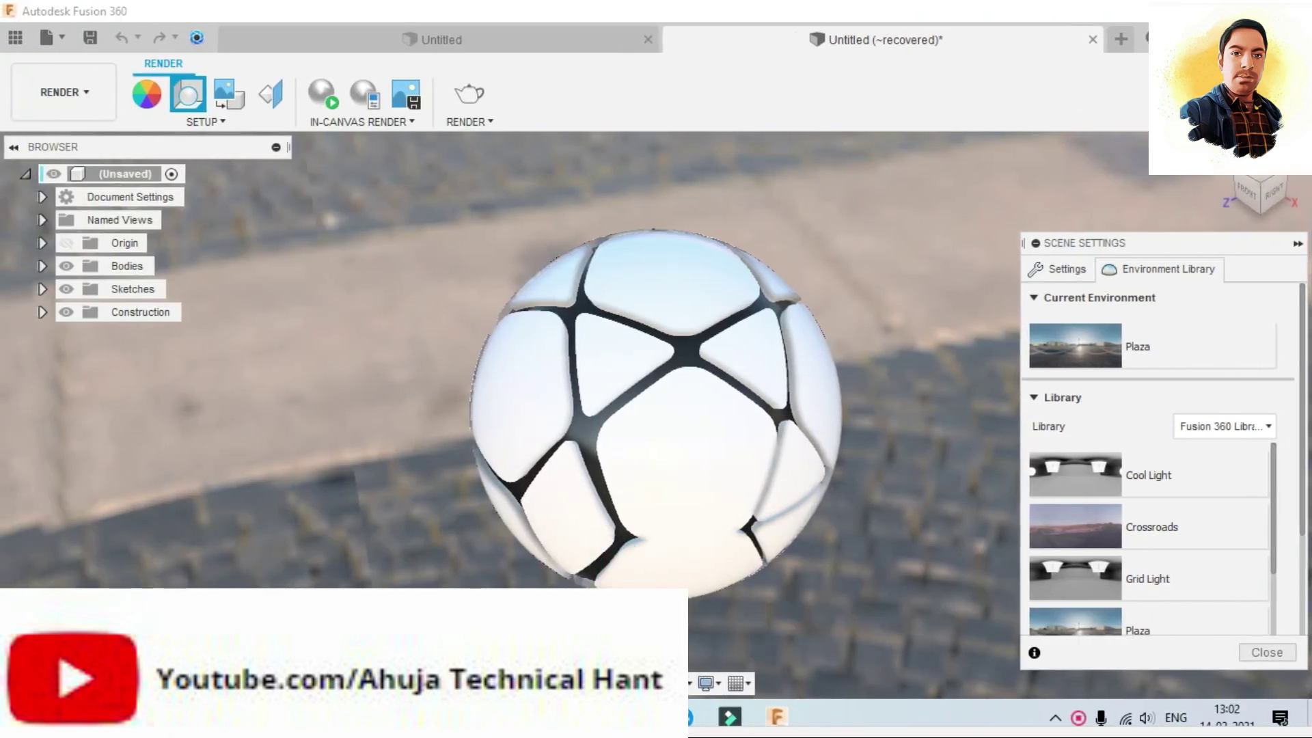
Step: Keep Plaza as the environment and orbit the ball to check white panels and black seams on every side
{"action": "mouse_move", "coordinate": [790, 419]}
{"action": "middle_mouse_down", "text": "shift"}
{"action": "mouse_move", "coordinate": [682, 459]}
{"action": "mouse_move", "coordinate": [673, 377]}
{"action": "mouse_move", "coordinate": [754, 264]}
{"action": "mouse_move", "coordinate": [788, 269]}
{"action": "mouse_move", "coordinate": [870, 366]}
{"action": "mouse_move", "coordinate": [776, 439]}
{"action": "mouse_move", "coordinate": [690, 453]}
{"action": "mouse_move", "coordinate": [647, 478]}
{"action": "mouse_move", "coordinate": [622, 450]}
{"action": "mouse_move", "coordinate": [623, 360]}
{"action": "mouse_move", "coordinate": [703, 278]}
{"action": "mouse_move", "coordinate": [823, 284]}
{"action": "mouse_move", "coordinate": [860, 327]}
{"action": "middle_mouse_up", "text": "shift"}
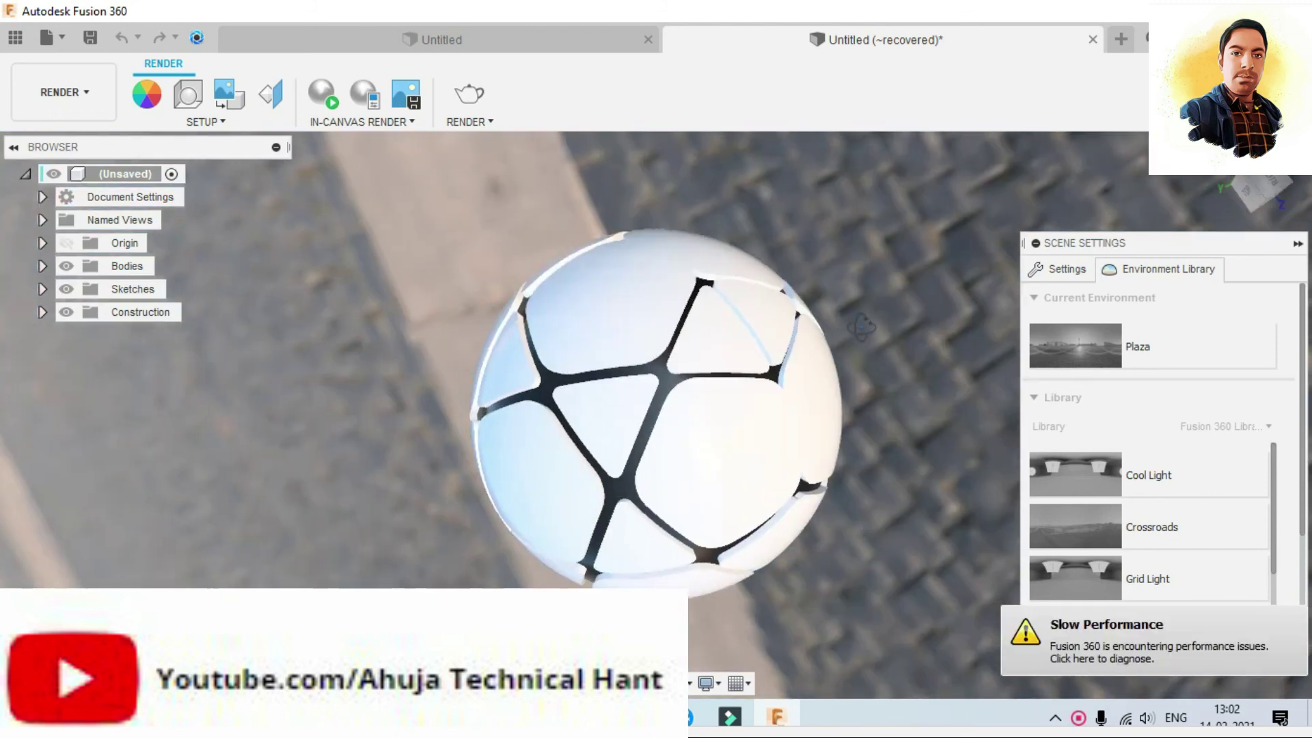
{"action": "mouse_move", "coordinate": [896, 487]}
{"action": "middle_mouse_down", "text": "shift"}
{"action": "mouse_move", "coordinate": [662, 577]}
{"action": "mouse_move", "coordinate": [451, 505]}
{"action": "mouse_move", "coordinate": [527, 403]}
{"action": "mouse_move", "coordinate": [583, 390]}
{"action": "mouse_move", "coordinate": [714, 304]}
{"action": "mouse_move", "coordinate": [893, 316]}
{"action": "mouse_move", "coordinate": [923, 433]}
{"action": "mouse_move", "coordinate": [696, 533]}
{"action": "mouse_move", "coordinate": [632, 542]}
{"action": "mouse_move", "coordinate": [574, 474]}
{"action": "mouse_move", "coordinate": [577, 428]}
{"action": "mouse_move", "coordinate": [665, 269]}
{"action": "mouse_move", "coordinate": [749, 252]}
{"action": "mouse_move", "coordinate": [782, 450]}
{"action": "mouse_move", "coordinate": [621, 252]}
{"action": "mouse_move", "coordinate": [729, 234]}
{"action": "mouse_move", "coordinate": [870, 375]}
{"action": "mouse_move", "coordinate": [847, 495]}
{"action": "mouse_move", "coordinate": [755, 546]}
{"action": "mouse_move", "coordinate": [602, 556]}
{"action": "mouse_move", "coordinate": [601, 369]}
{"action": "mouse_move", "coordinate": [703, 337]}
{"action": "mouse_move", "coordinate": [662, 301]}
{"action": "mouse_move", "coordinate": [831, 483]}
{"action": "mouse_move", "coordinate": [811, 620]}
{"action": "middle_mouse_up", "text": "shift"}
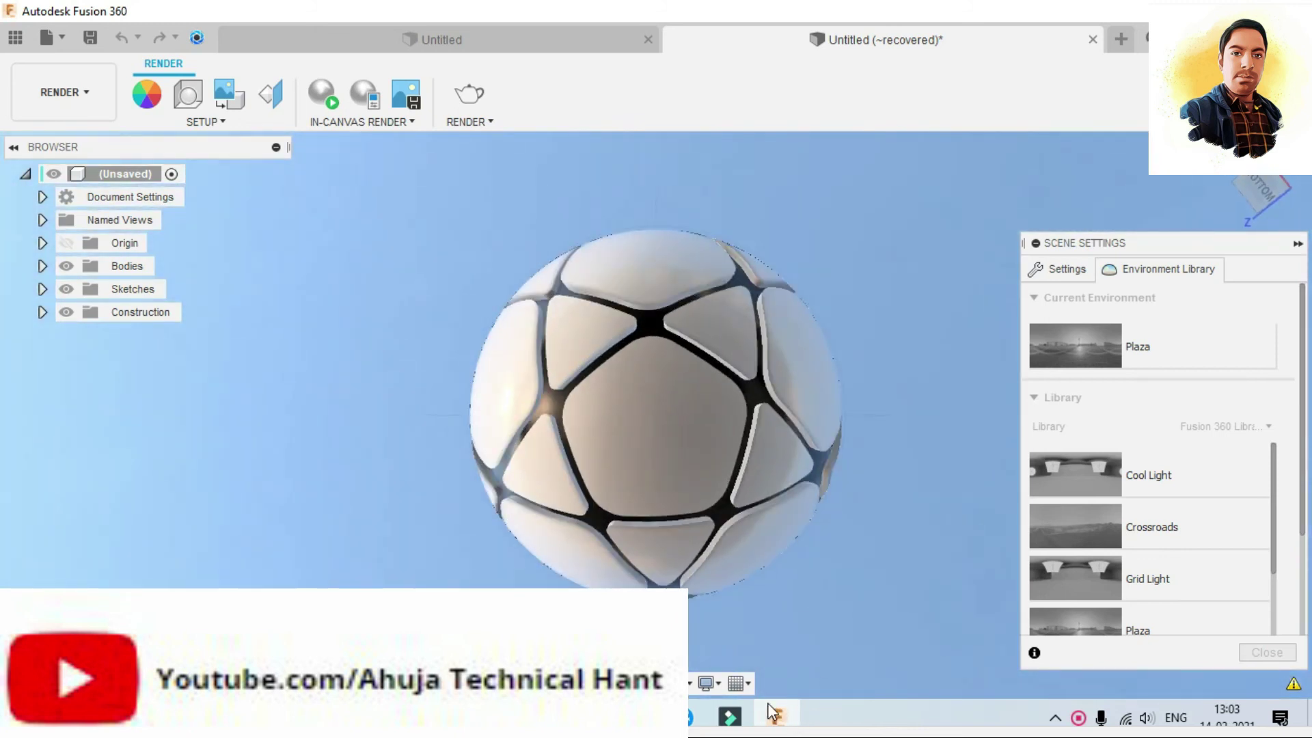
{"action": "right_click", "coordinate": [1079, 716]}
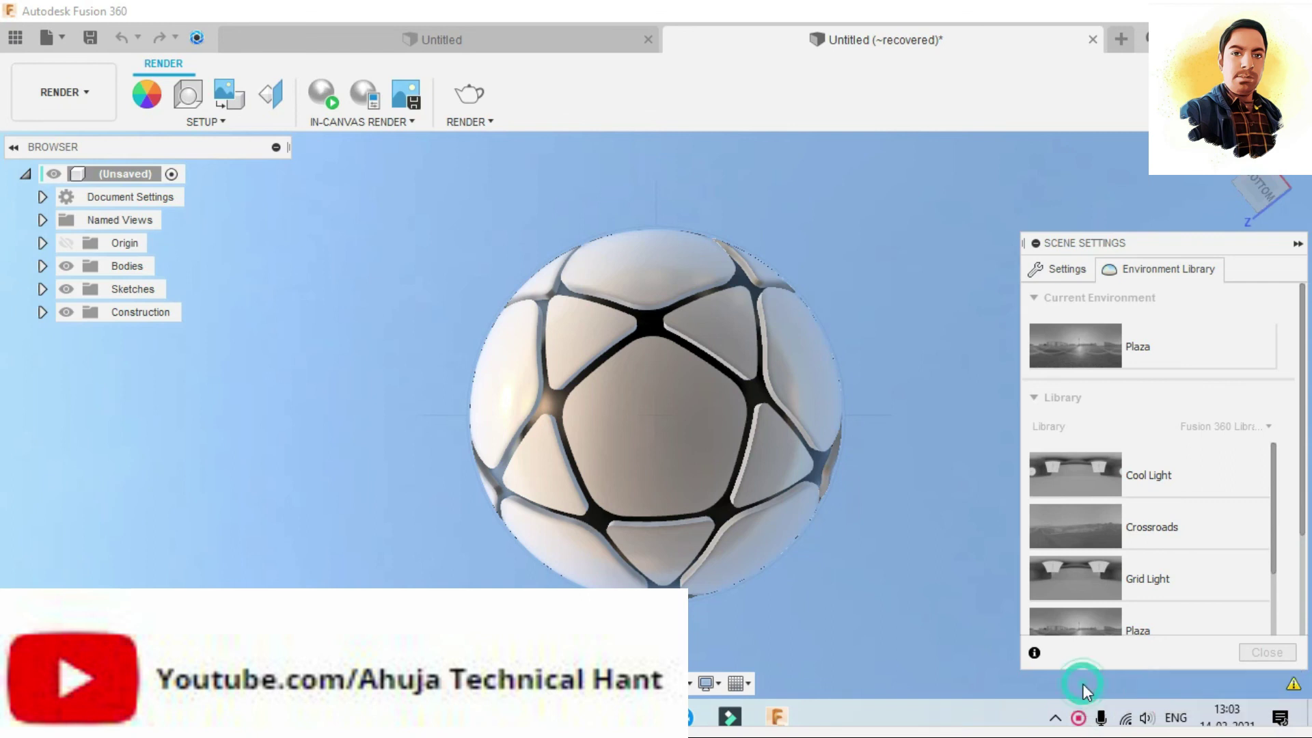
{"action": "left_click", "coordinate": [1082, 684]}
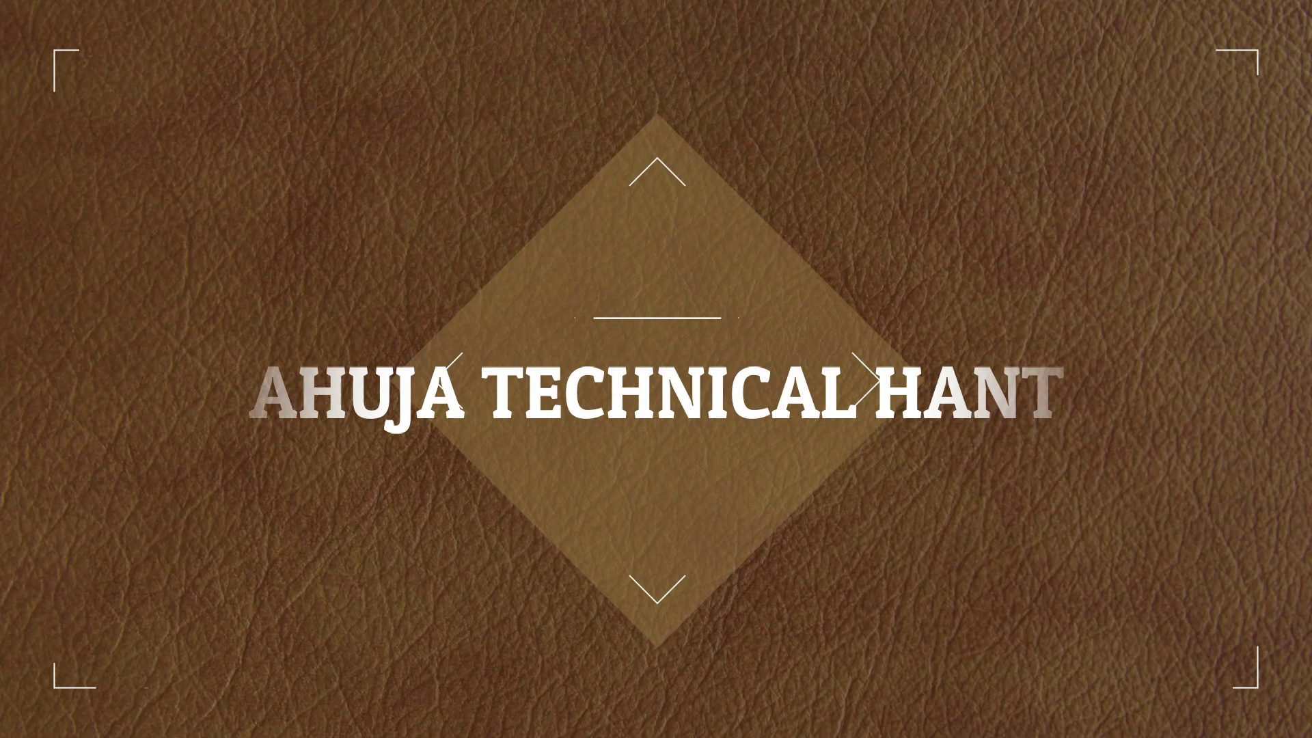